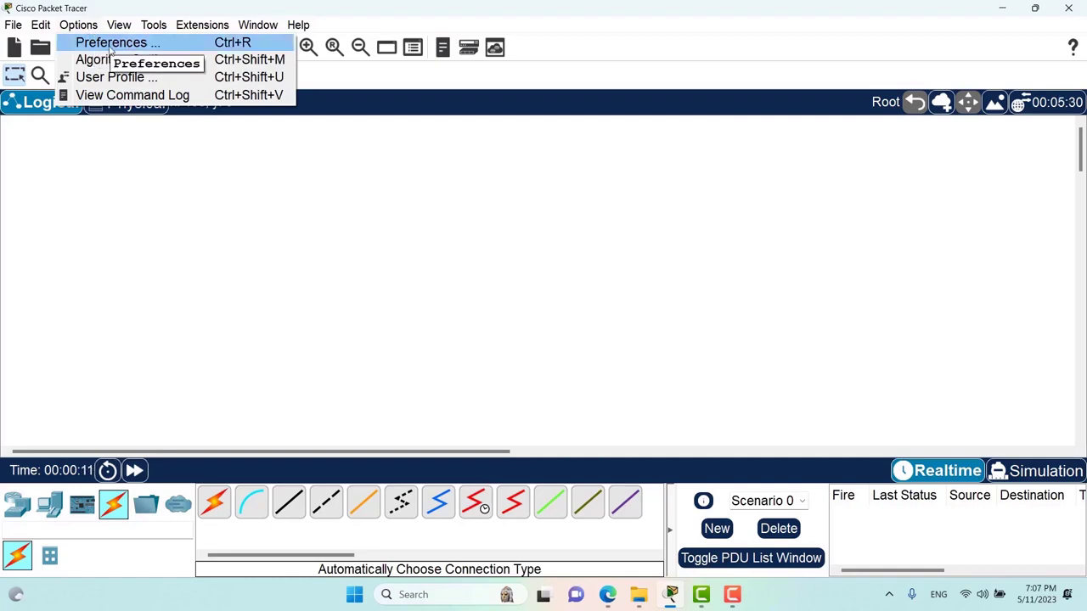
- Open Preferences, keep the default language file and Default colour scheme, then view Administrative settings
left_click(110, 49)
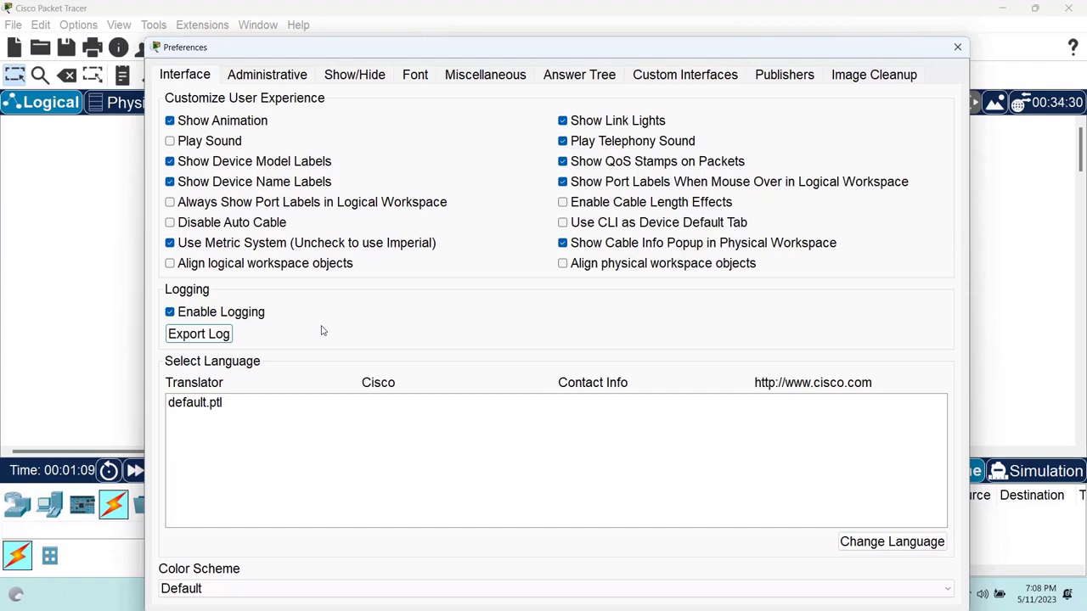
left_click(236, 410)
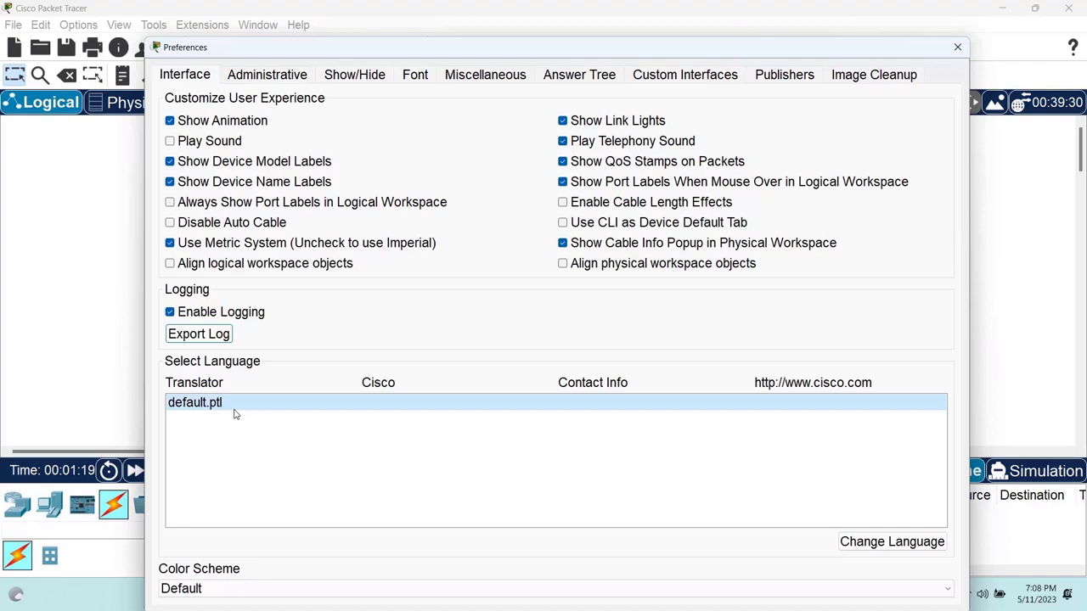
left_click(212, 587)
left_click(261, 471)
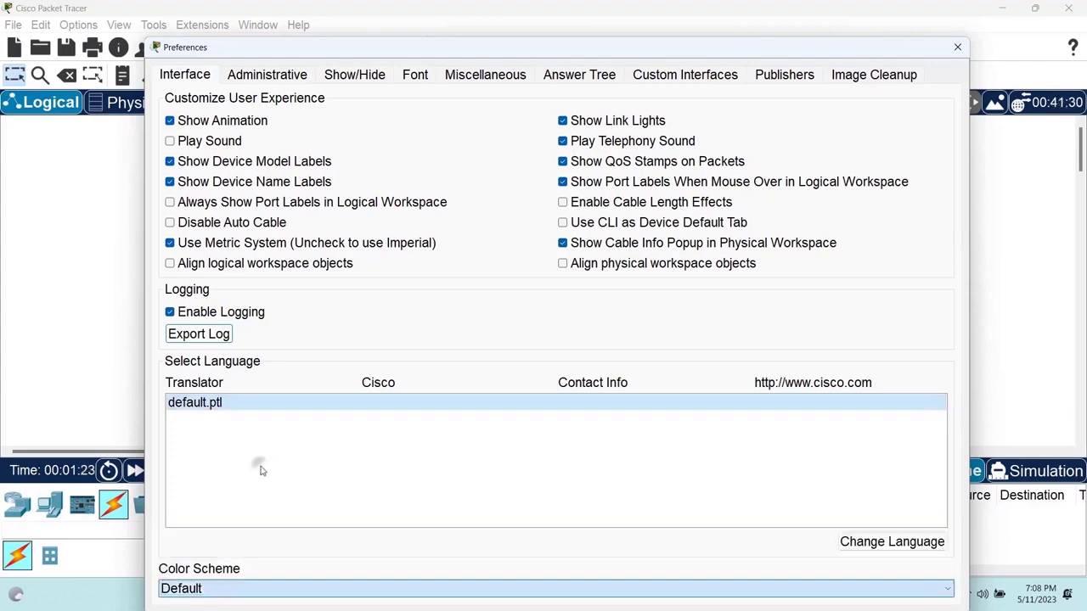
left_click_drag(362, 55, 354, 32)
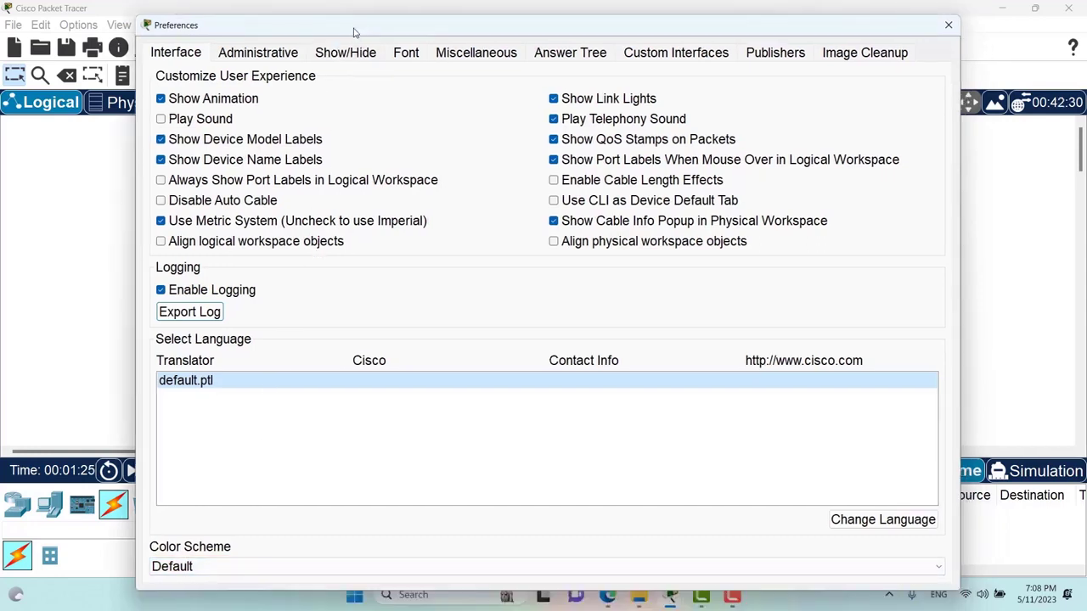
left_click(281, 52)
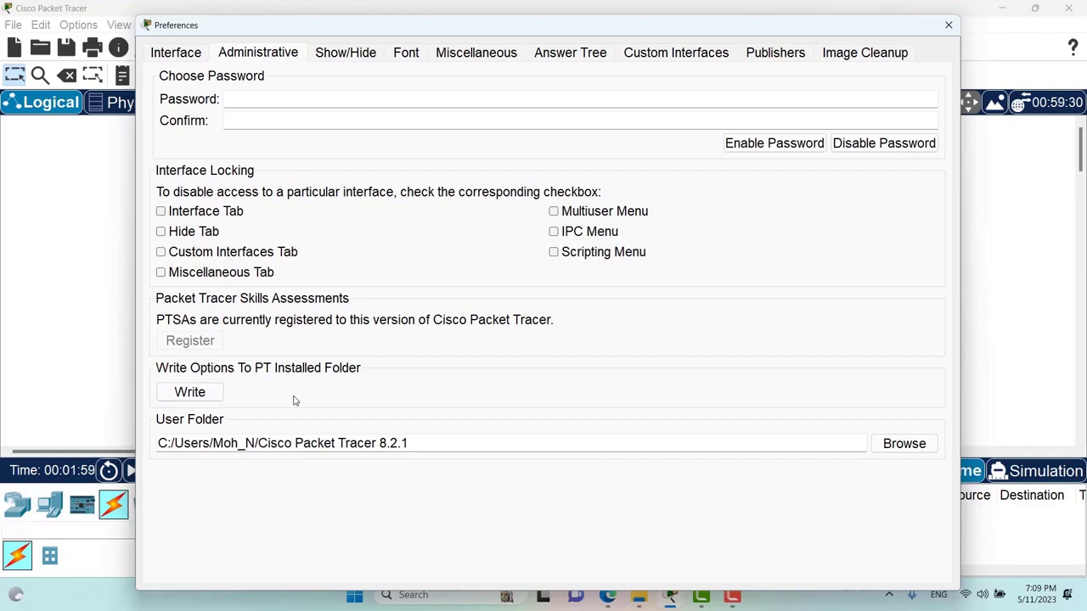
- On the Show/Hide page, toggle Hide Physical Tab on and back off, then enable Hide GUI Tab
left_click(345, 54)
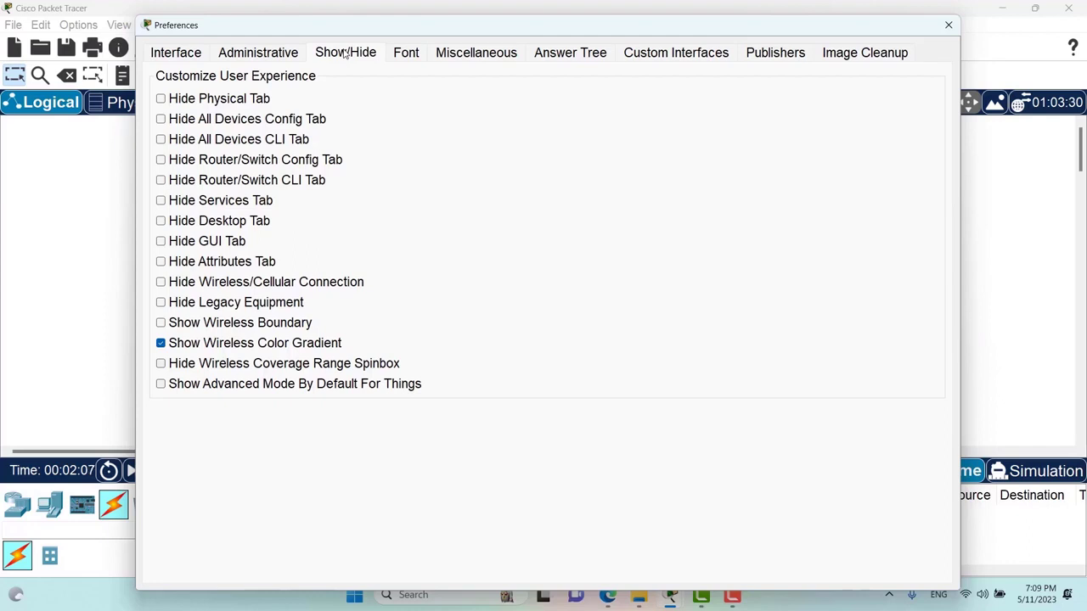
left_click_drag(270, 34, 293, 27)
left_click(253, 88)
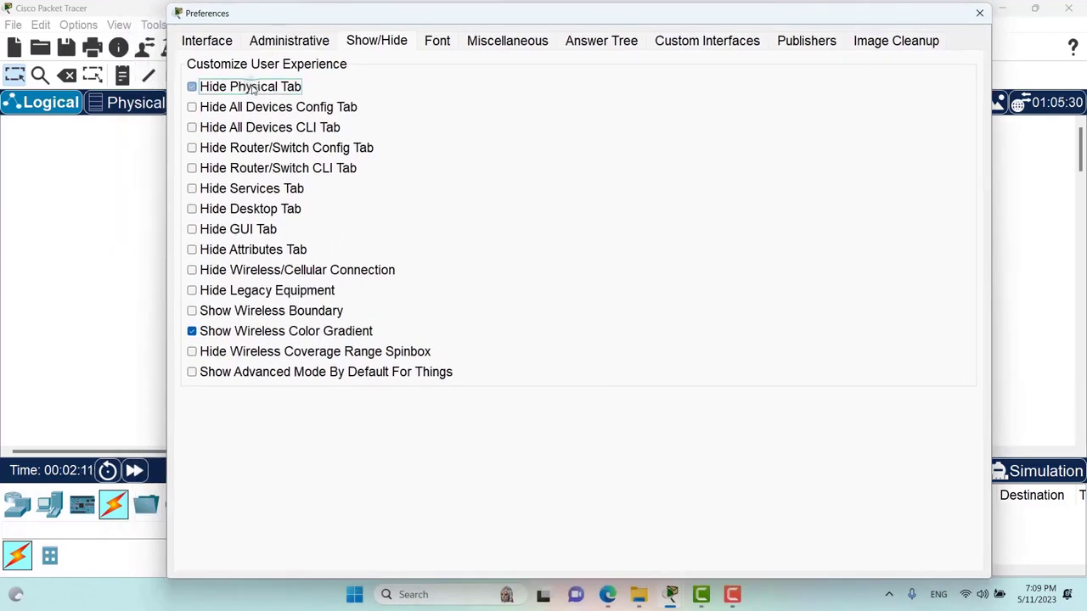
left_click(253, 88)
left_click(218, 237)
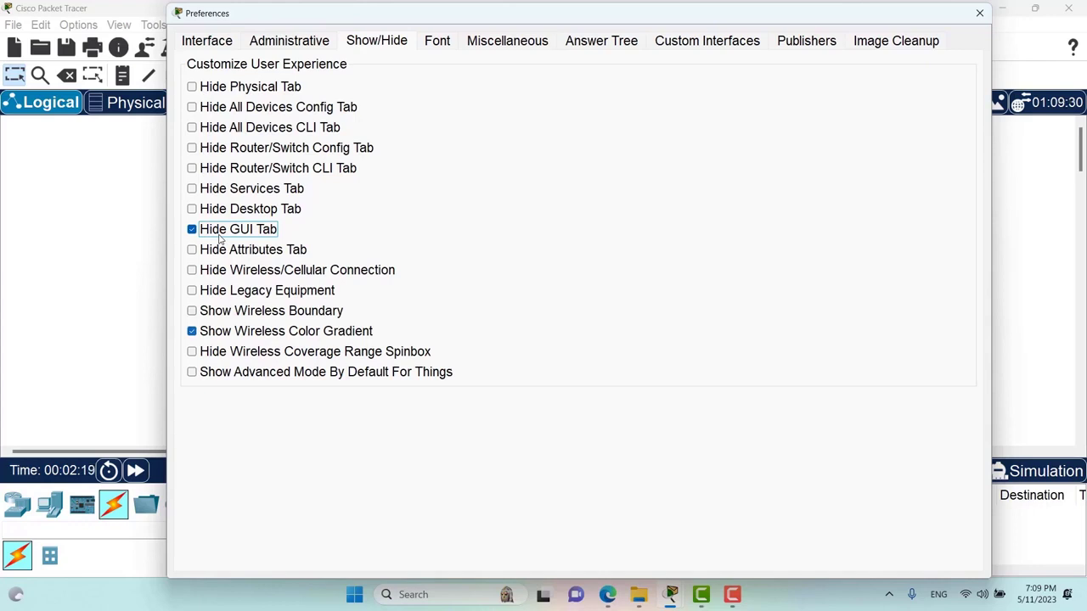
left_click_drag(377, 17, 363, 32)
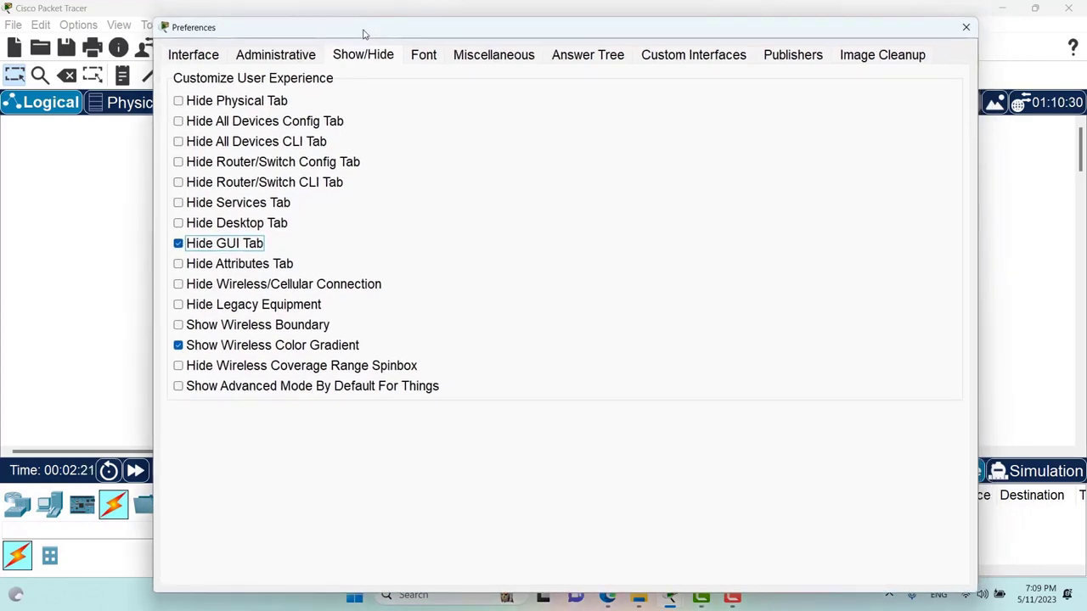
- Review the Font page (14 pt, Courier New 8, console colours), then move to Miscellaneous
left_click(424, 55)
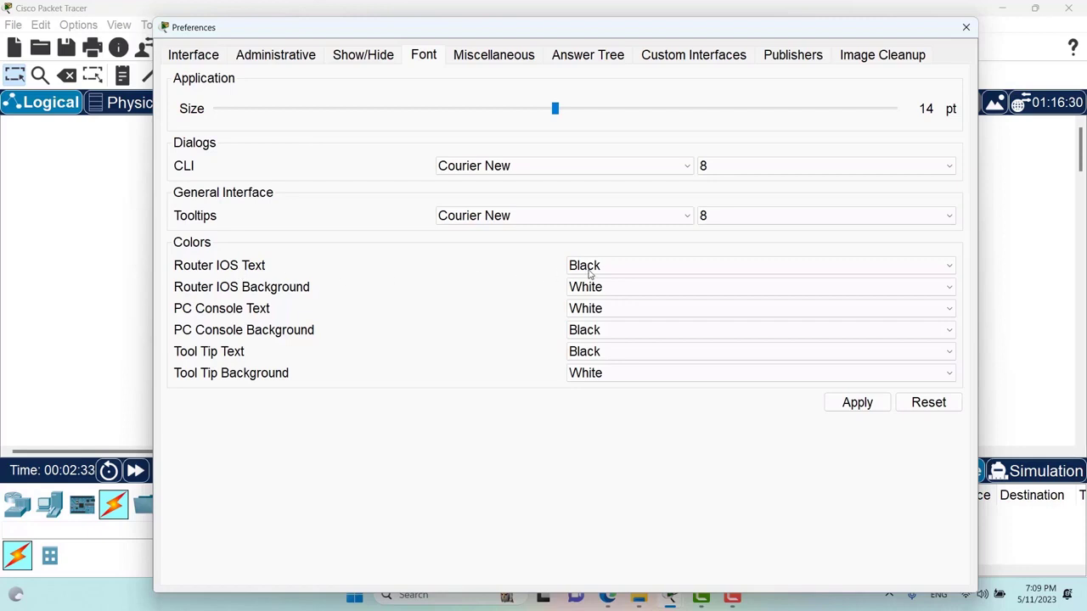
key("Tab")
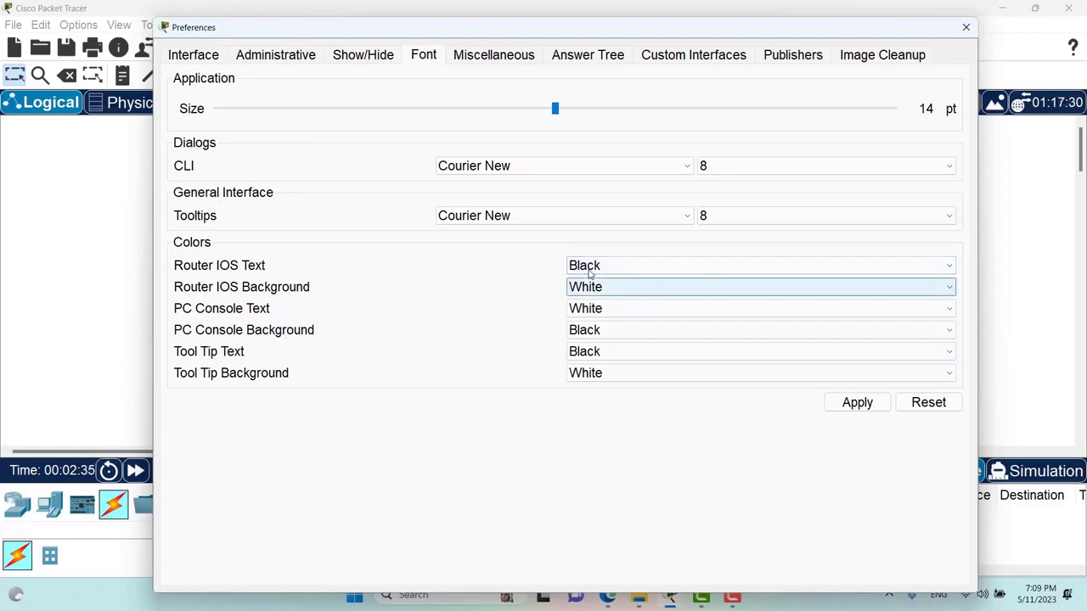
key("Tab")
key("Tab")
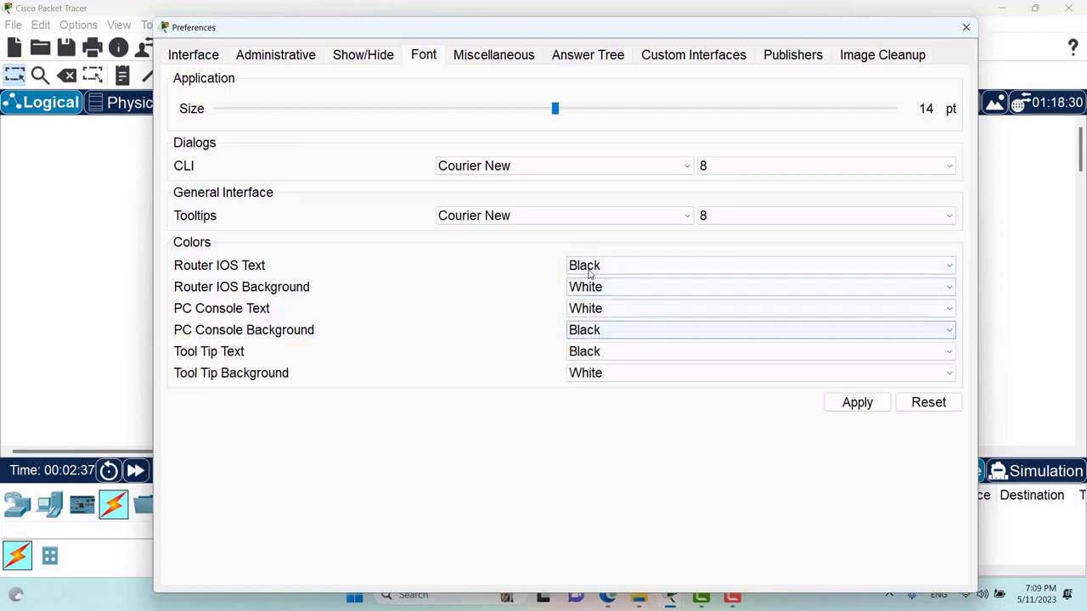
key("Tab")
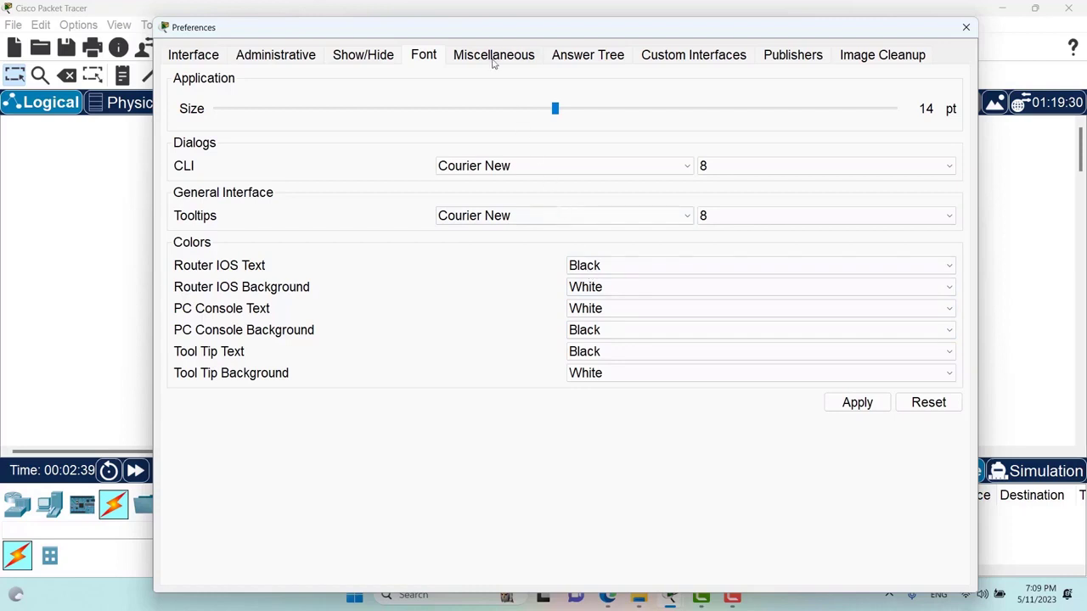
left_click(493, 61)
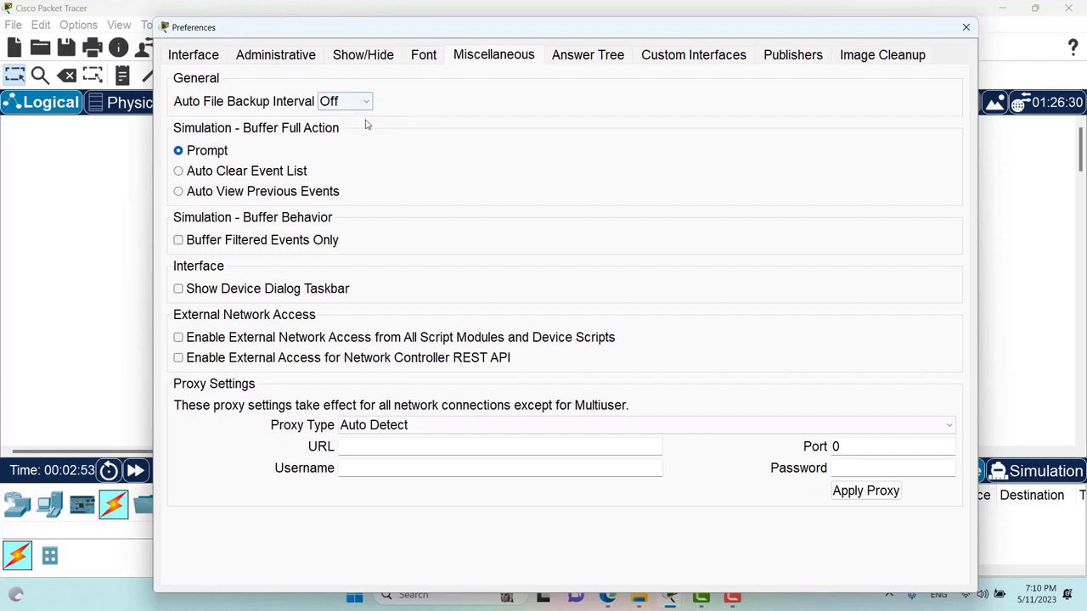
- Check Answer Tree and Custom Interfaces, leaving Bridge at None, then view the trusted Publishers list
left_click(586, 57)
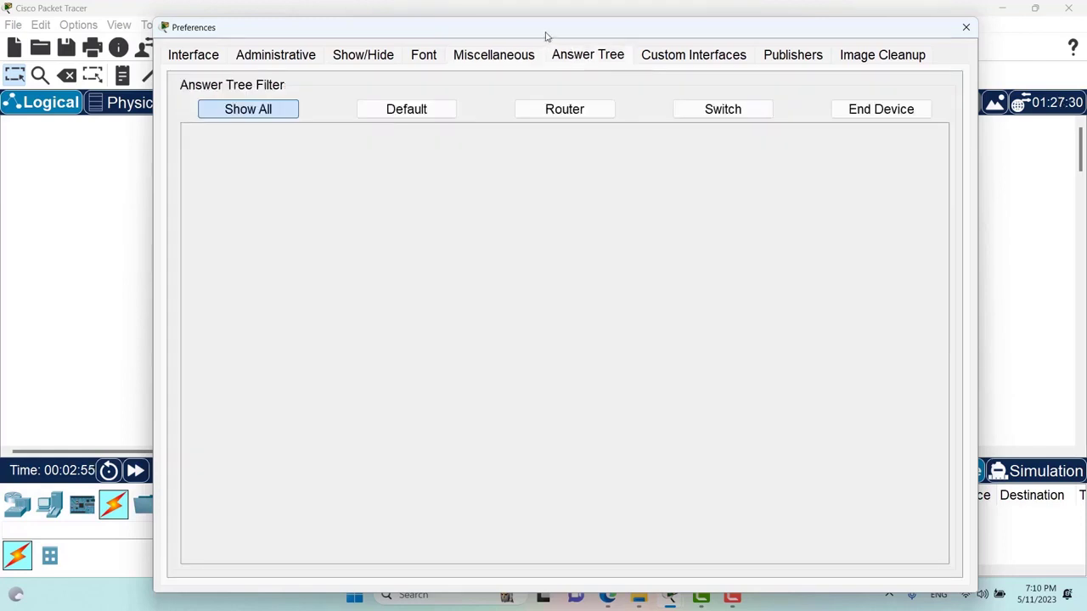
left_click_drag(544, 32, 523, 25)
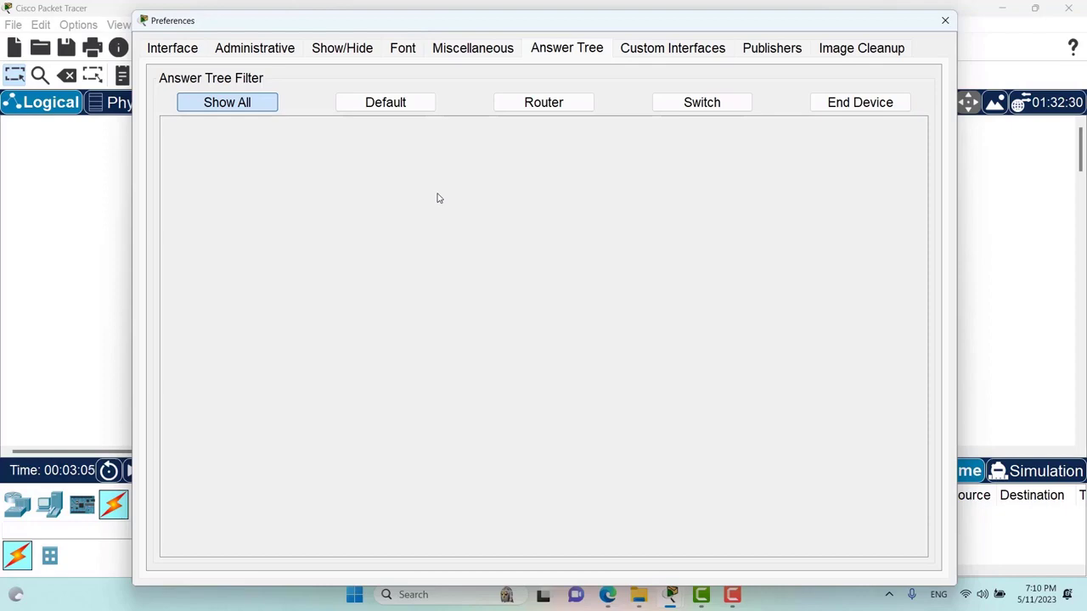
left_click(650, 51)
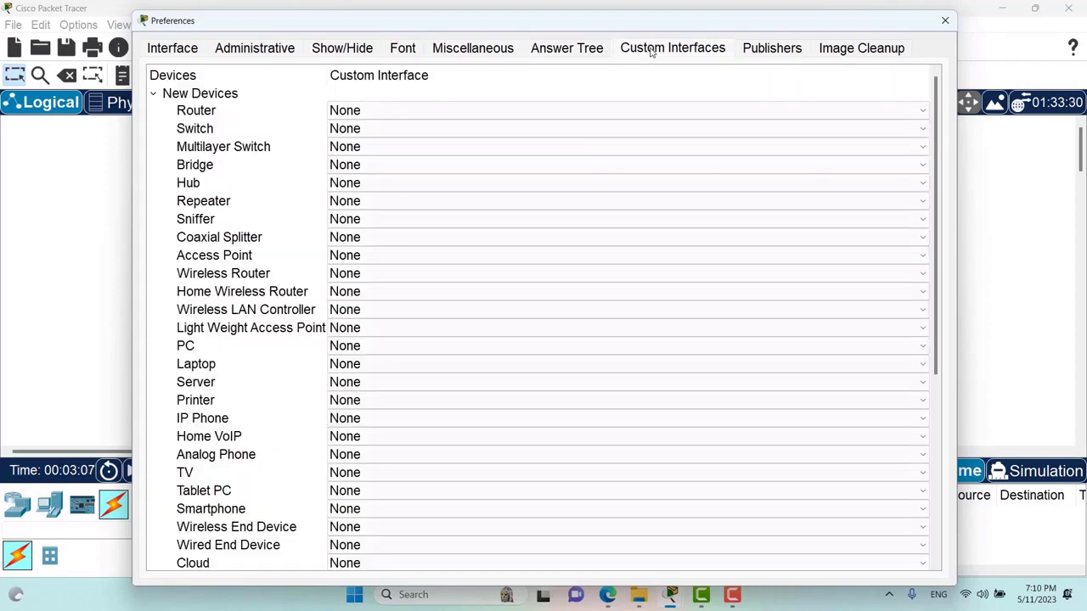
left_click(438, 167)
left_click(439, 173)
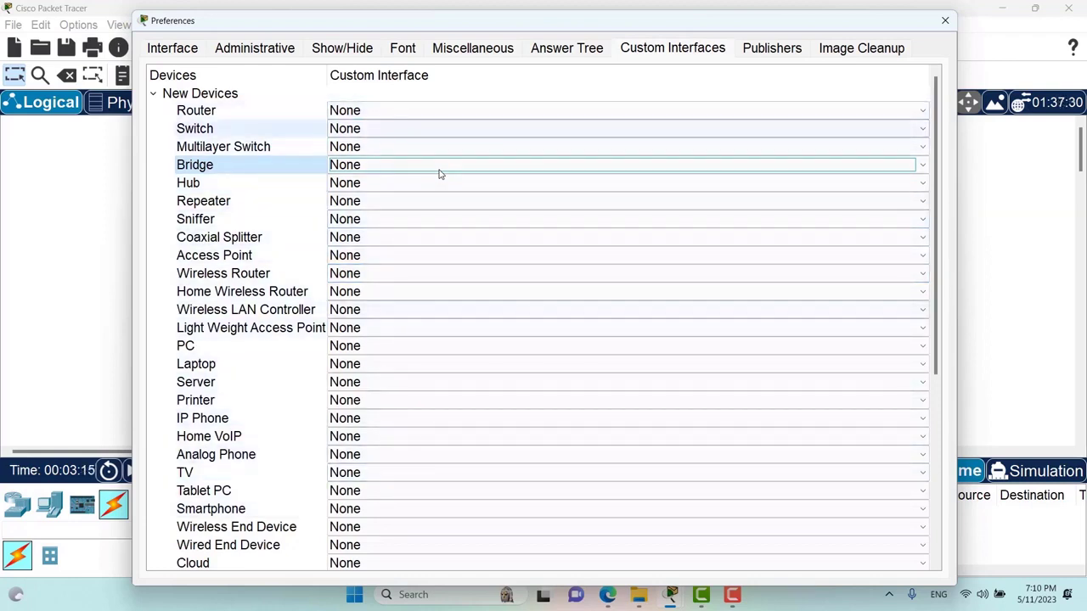
left_click(765, 52)
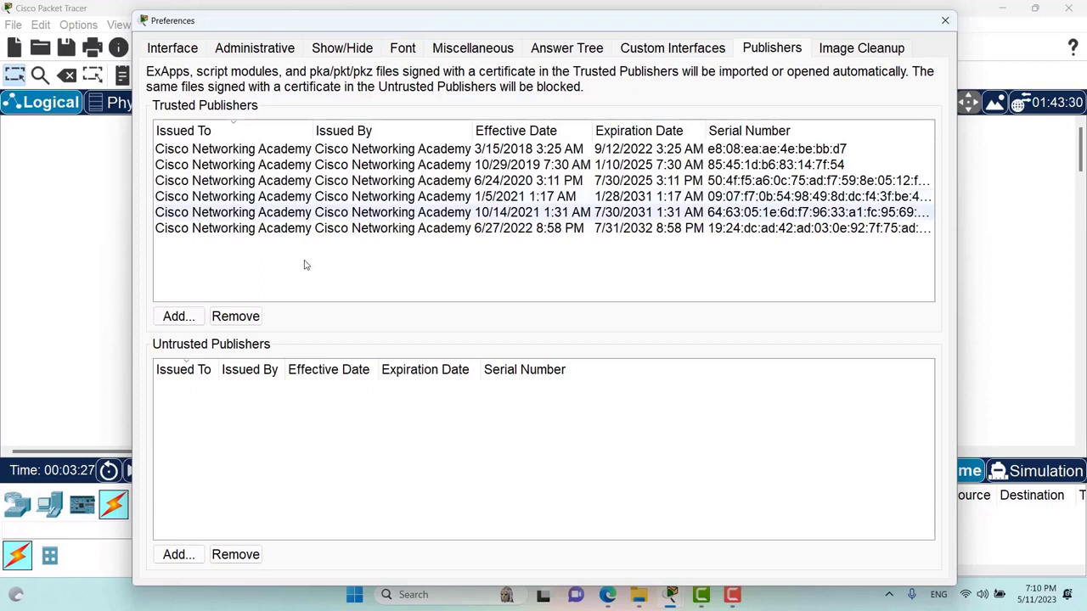
- View the saved images on Image Cleanup, then return to the Interface preferences page
left_click(841, 51)
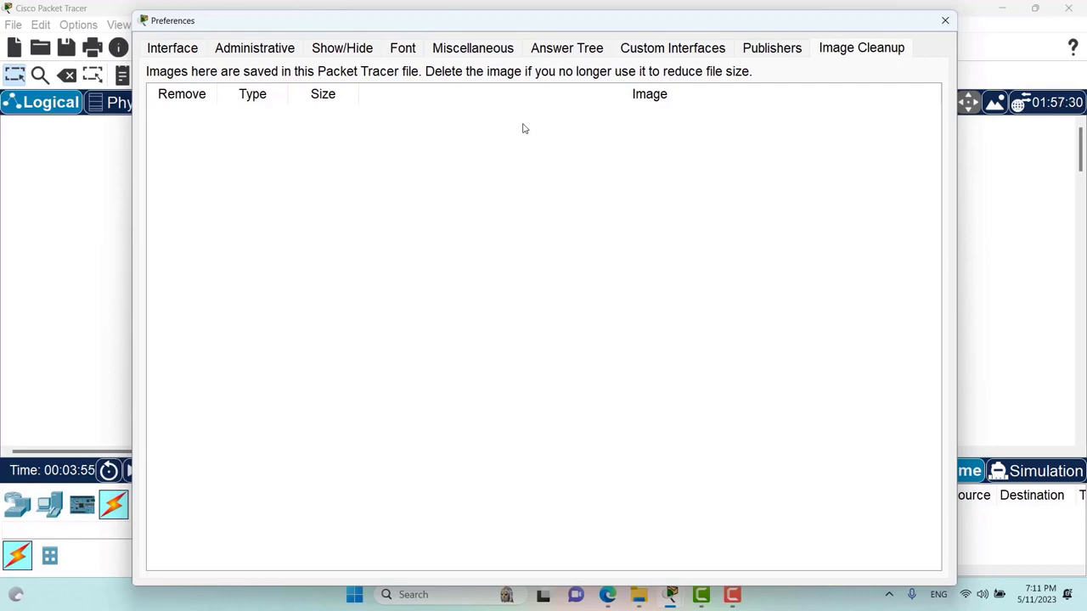
left_click(175, 49)
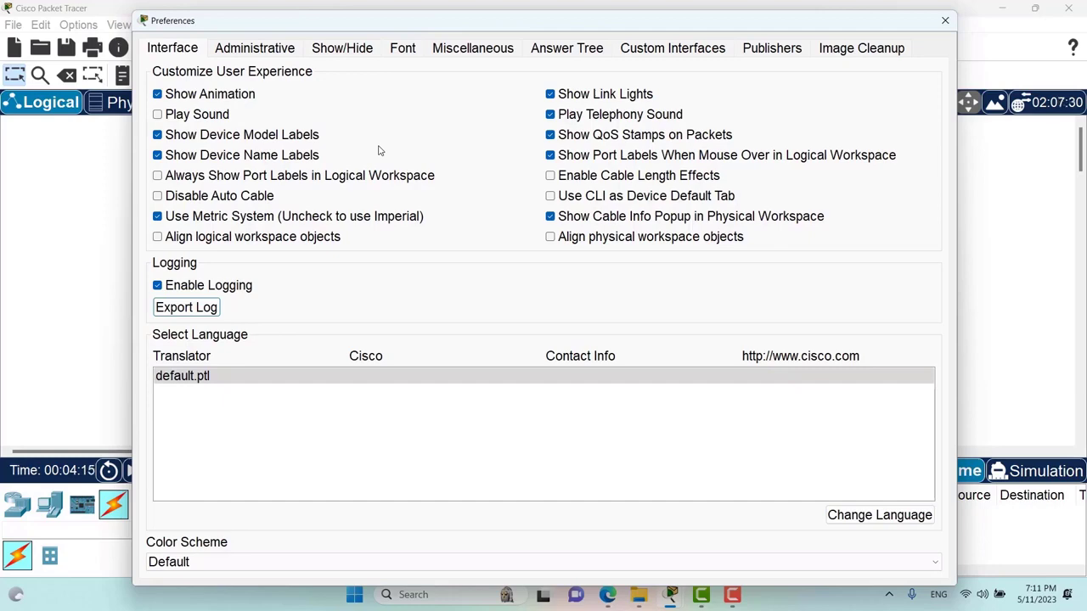
- Bring the Packet Tracer presentation PDF in Edge to the front
left_click(611, 599)
left_click(547, 521)
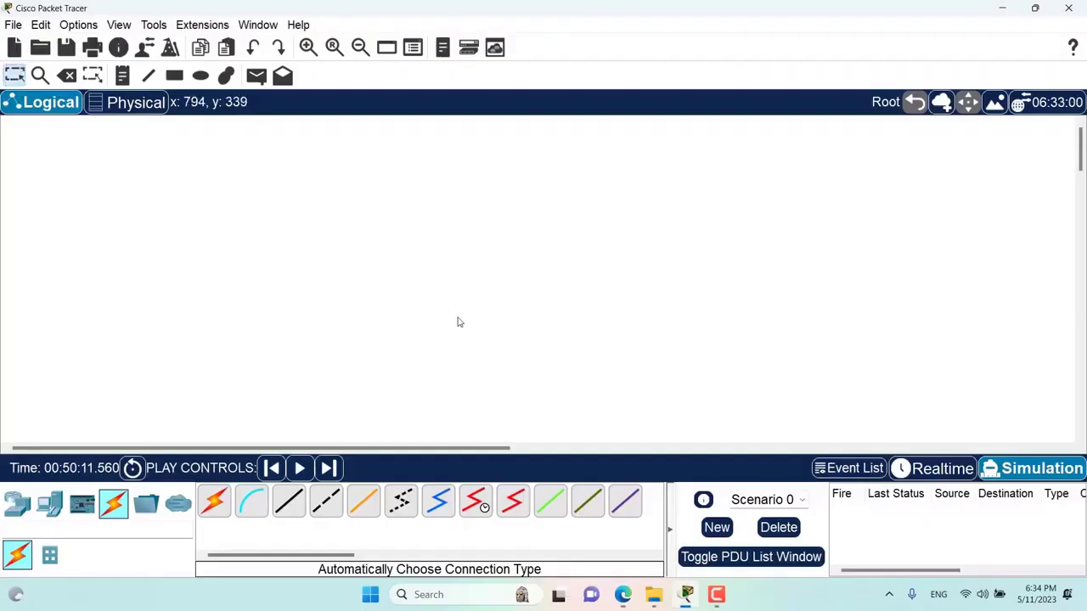
left_click(79, 25)
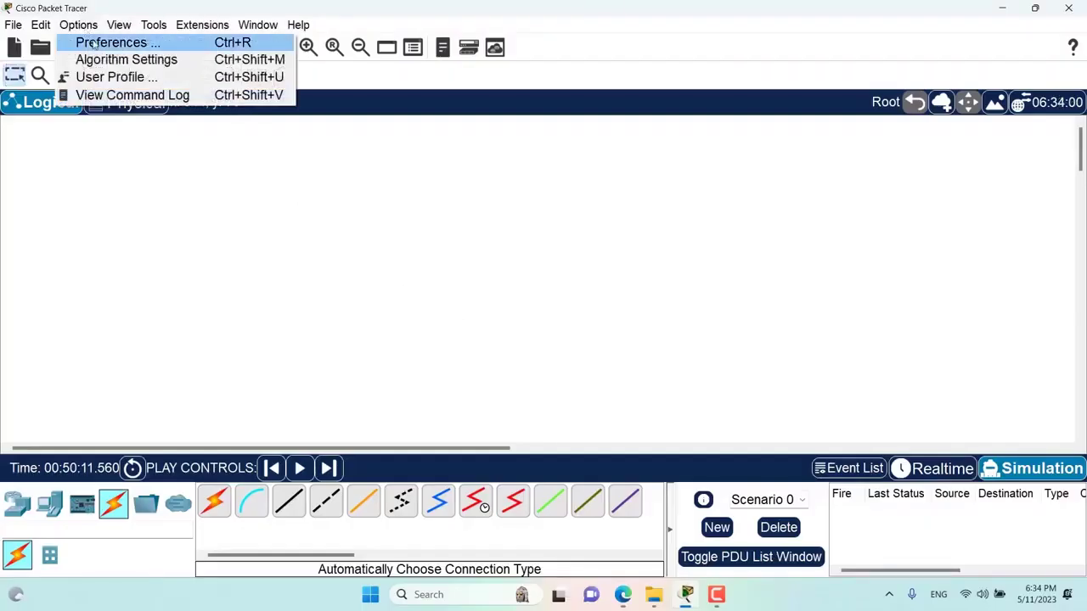
left_click(99, 40)
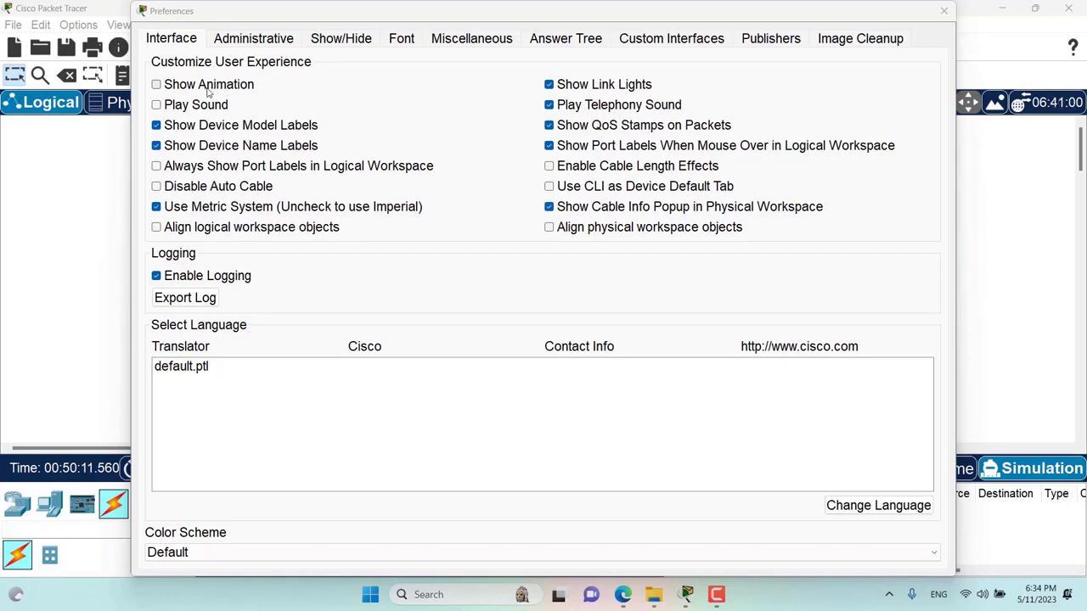
left_click(951, 11)
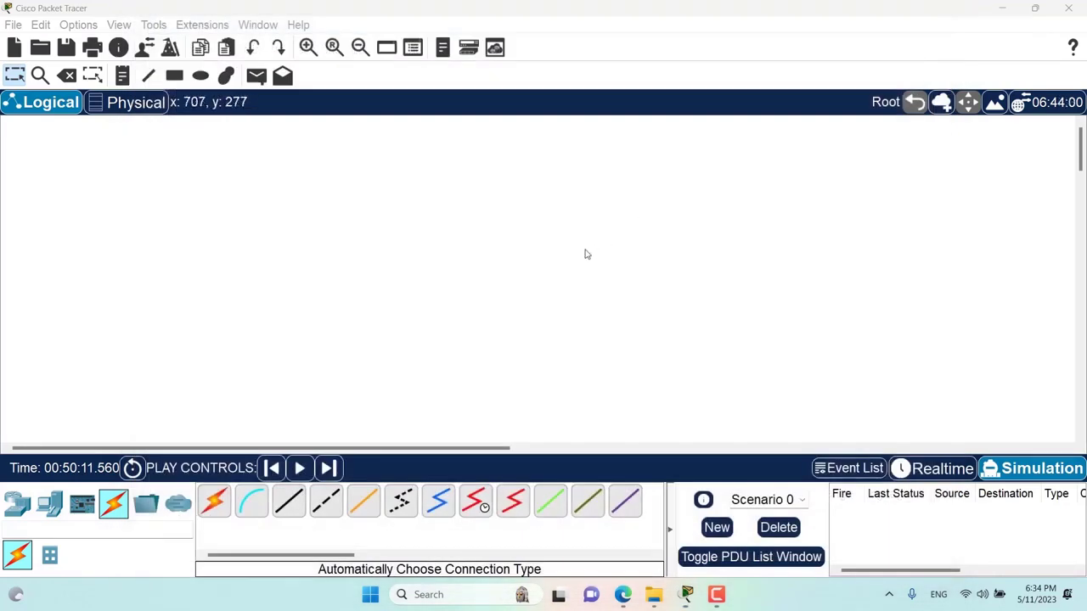
- Place two PCs, PC2 and PC3, side by side on the workspace
left_click(49, 504)
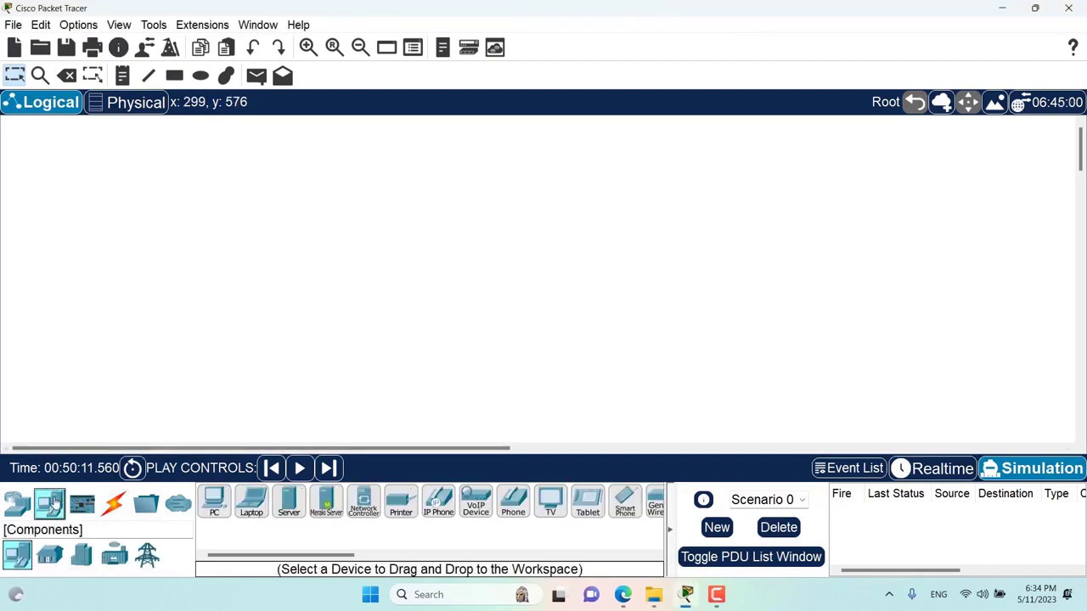
left_click(214, 501)
left_click(265, 270)
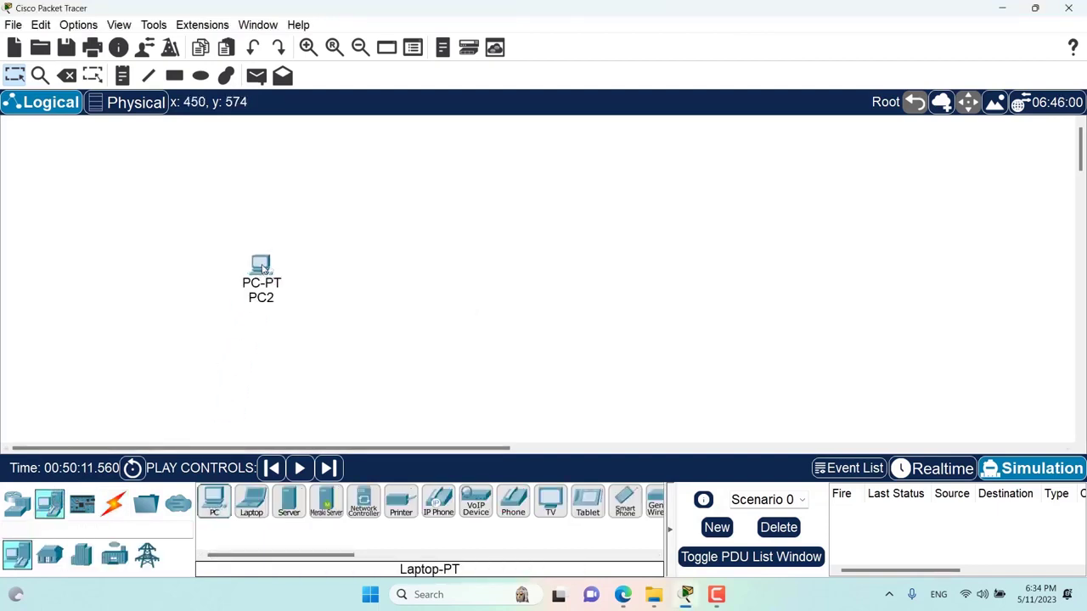
left_click(216, 504)
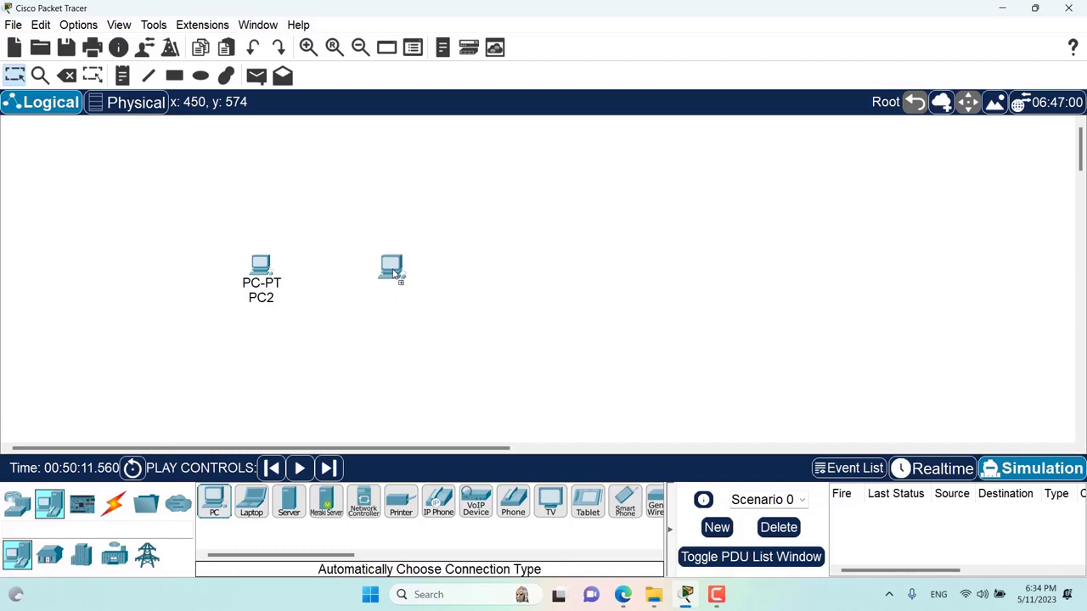
left_click(399, 273)
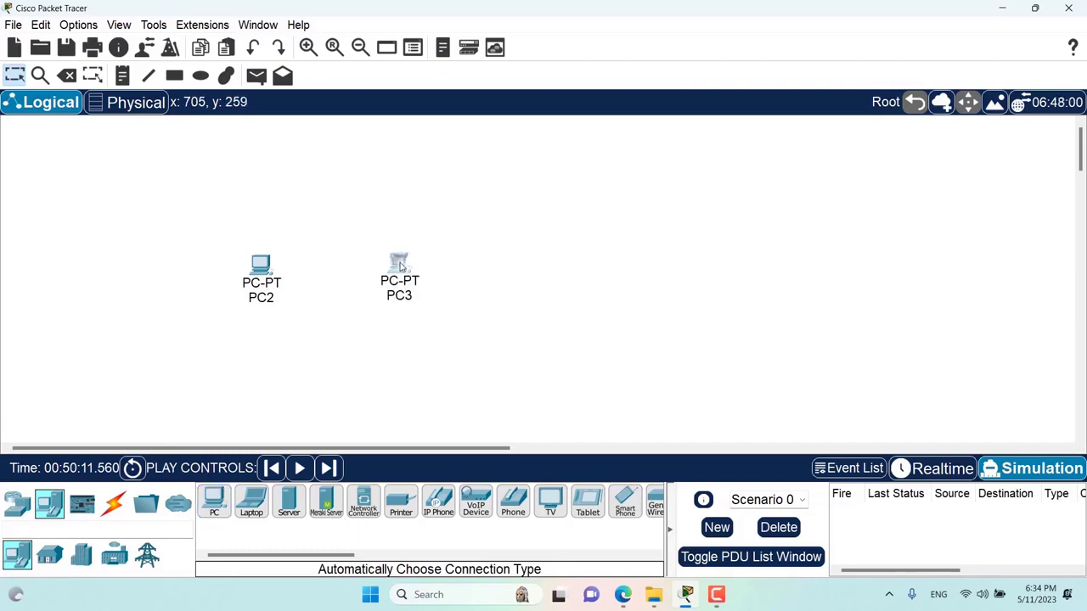
- Set PC3's IPv4 address to 192.168.1.3 with mask 255.255.255.0 and close its window
left_click(400, 269)
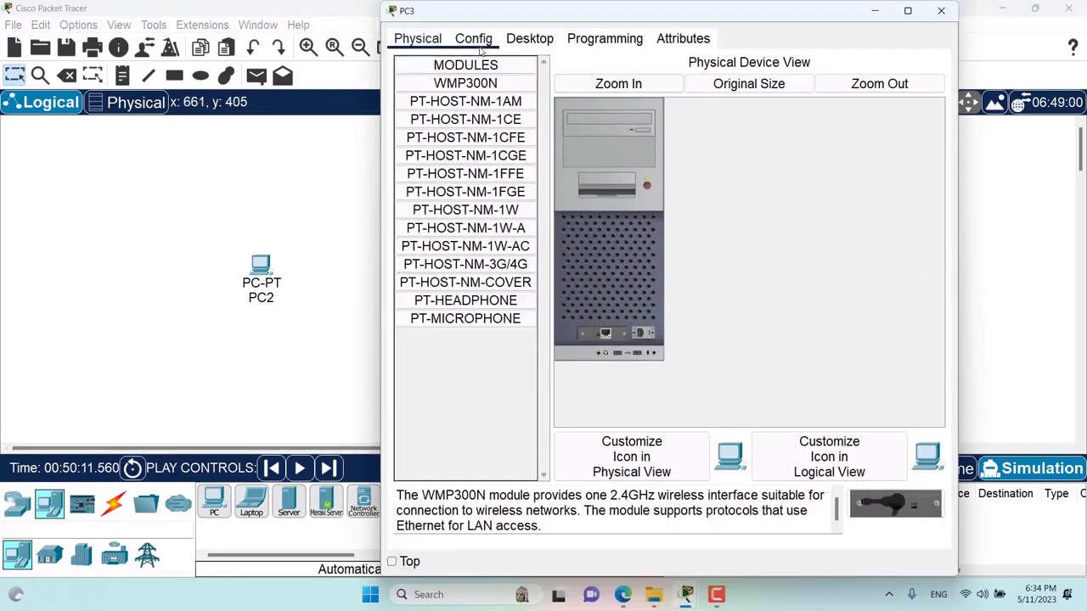
left_click(473, 38)
left_click(527, 38)
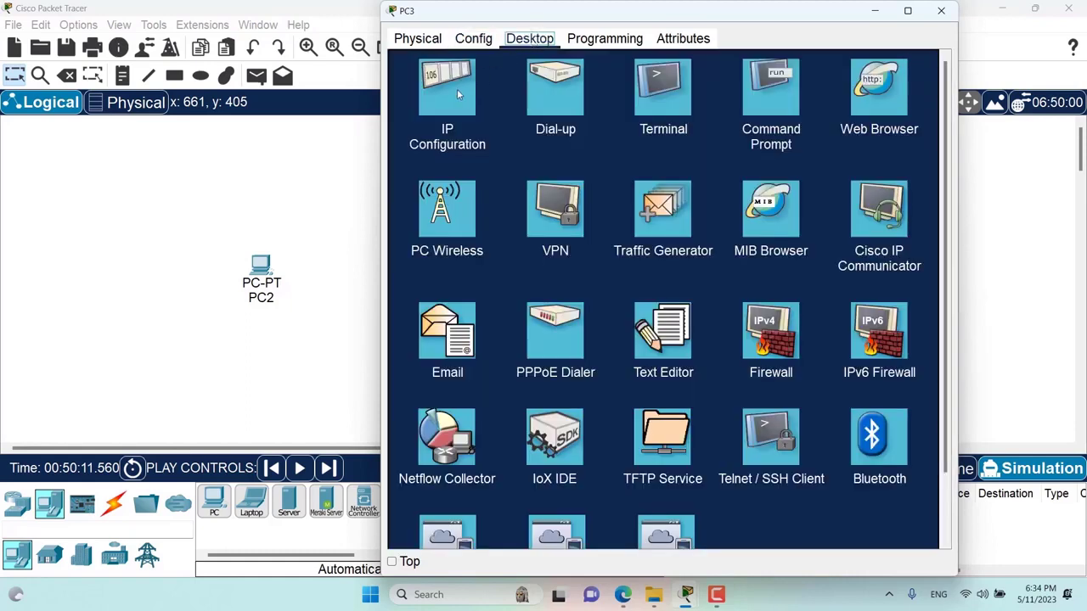
left_click(456, 89)
left_click(630, 145)
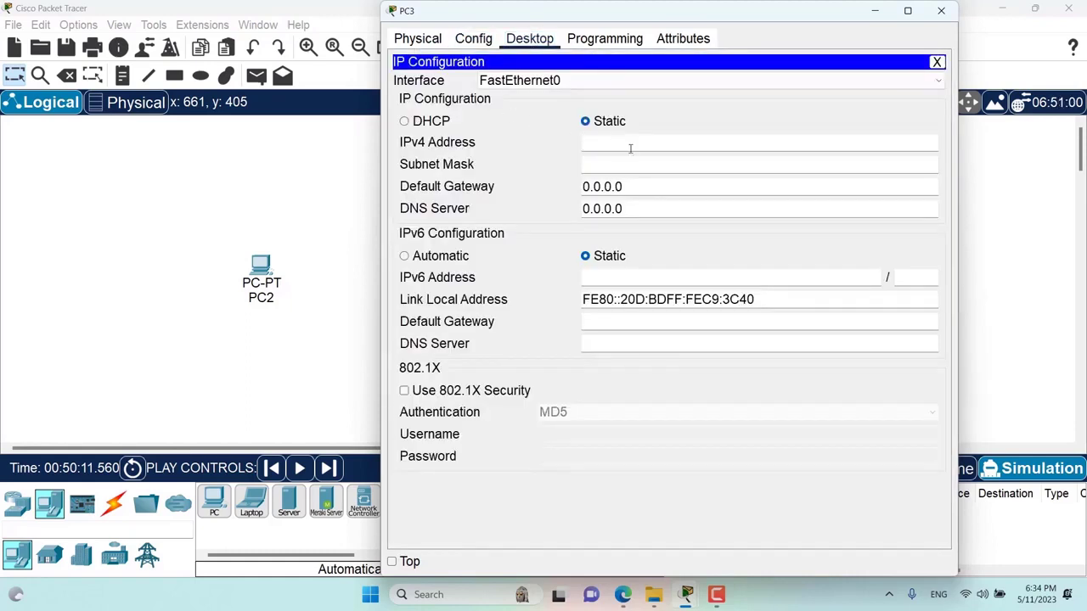
type("192.168.1.3")
left_click(635, 164)
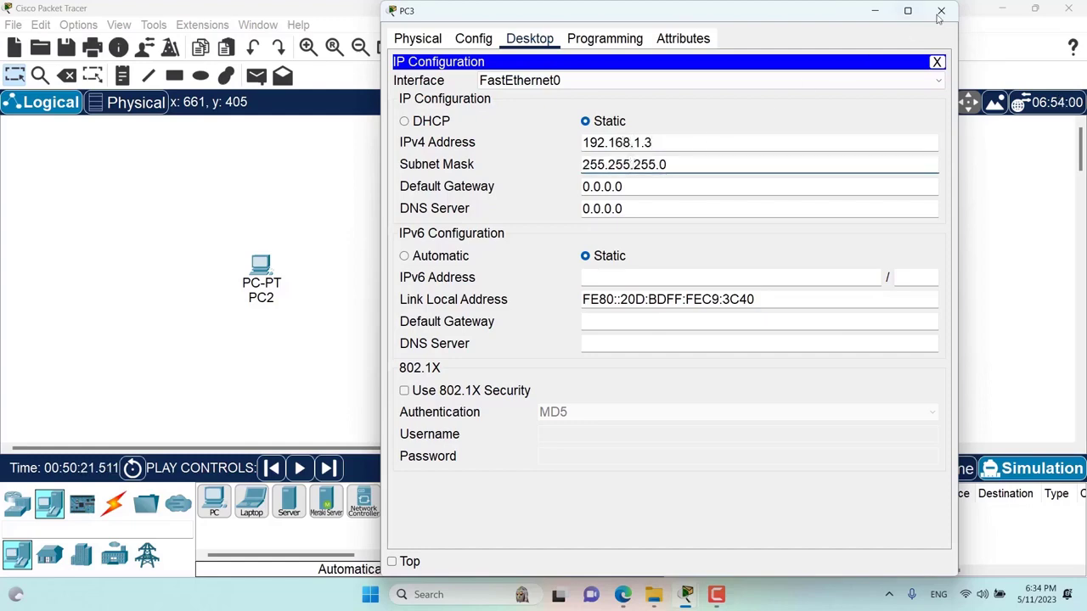
left_click(939, 12)
- Give PC2 IPv4 address 192.168.1.2 with mask 255.255.255.0 in IP Configuration, then close it
left_click(260, 265)
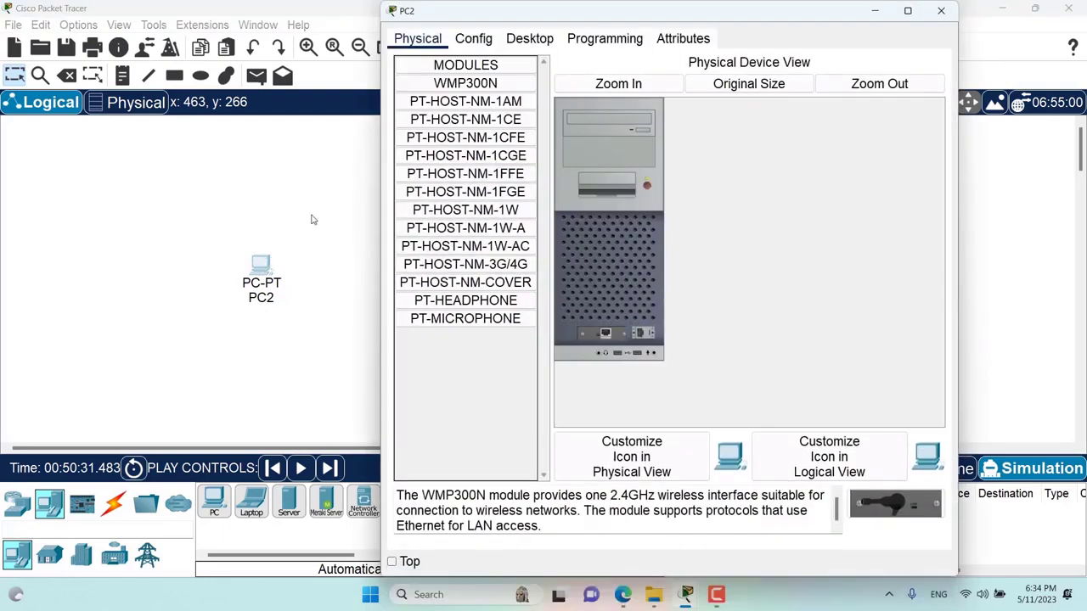
left_click(482, 40)
left_click(530, 39)
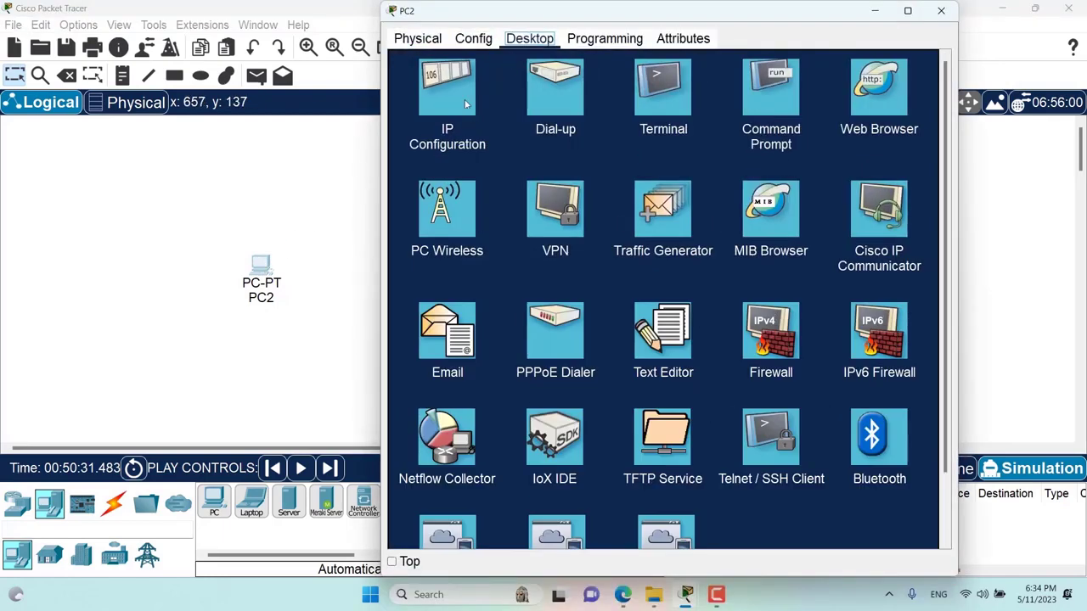
left_click(459, 95)
left_click(636, 144)
type("192")
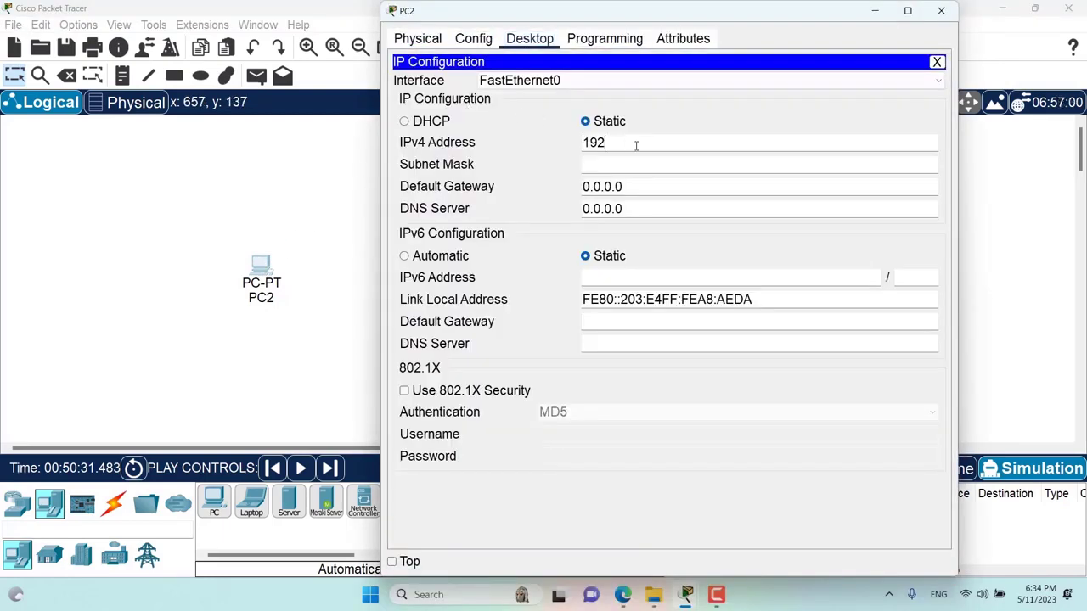
type(".168.1.2")
left_click(637, 164)
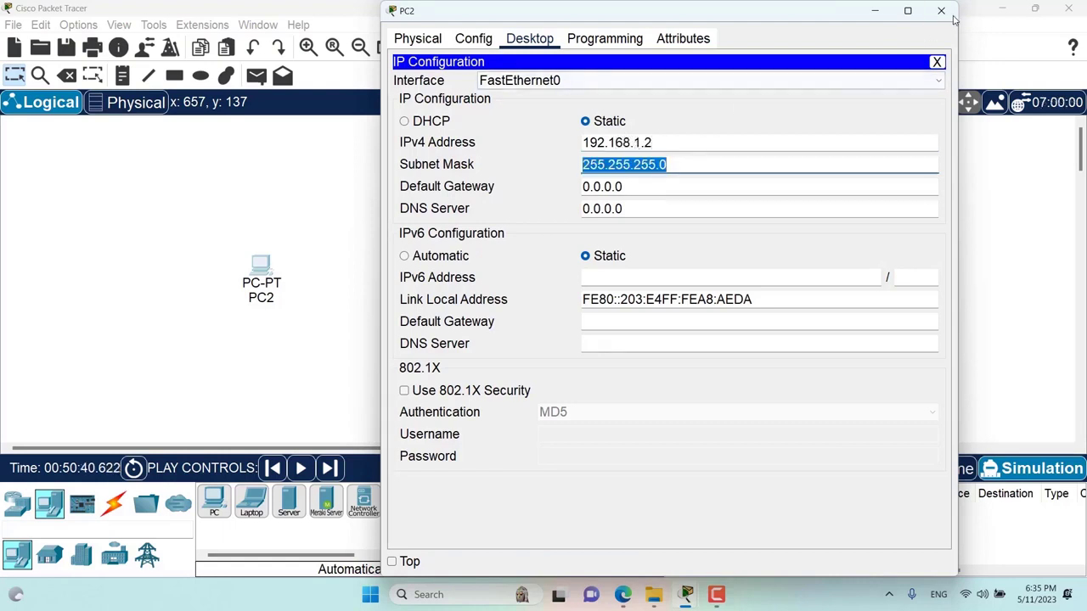
left_click(941, 11)
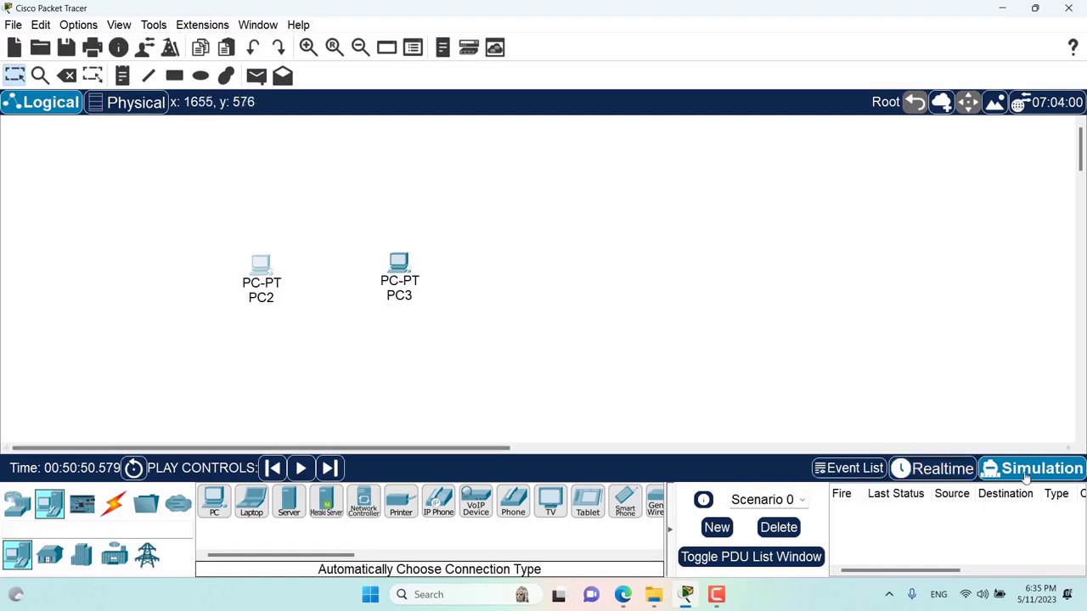
- Add a simple ICMP PDU from PC2 to PC3, play it until it fails, then select Automatic cabling
left_click(839, 470)
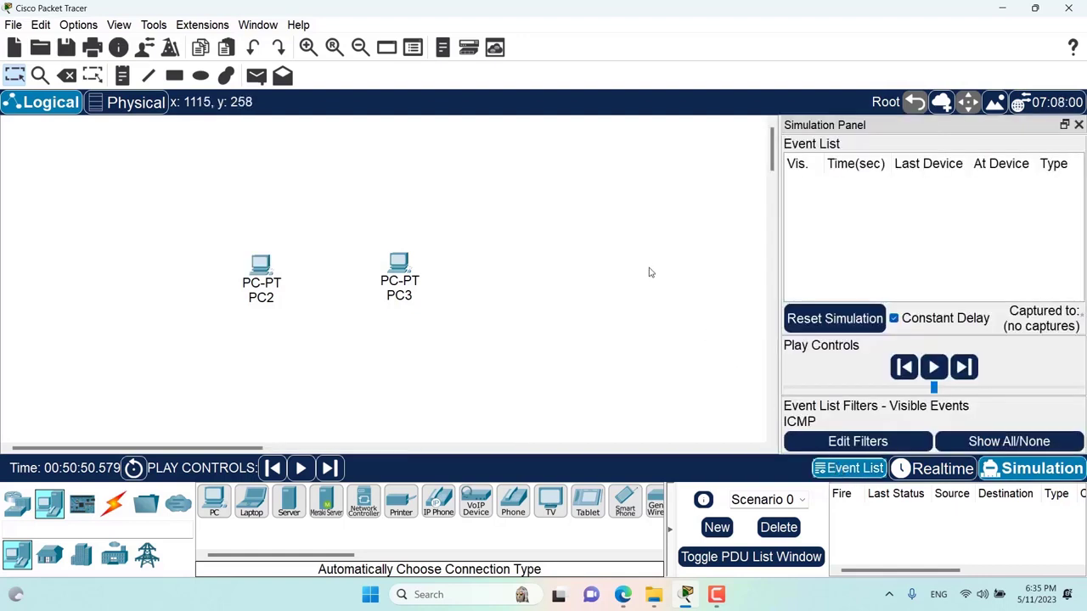
left_click(257, 76)
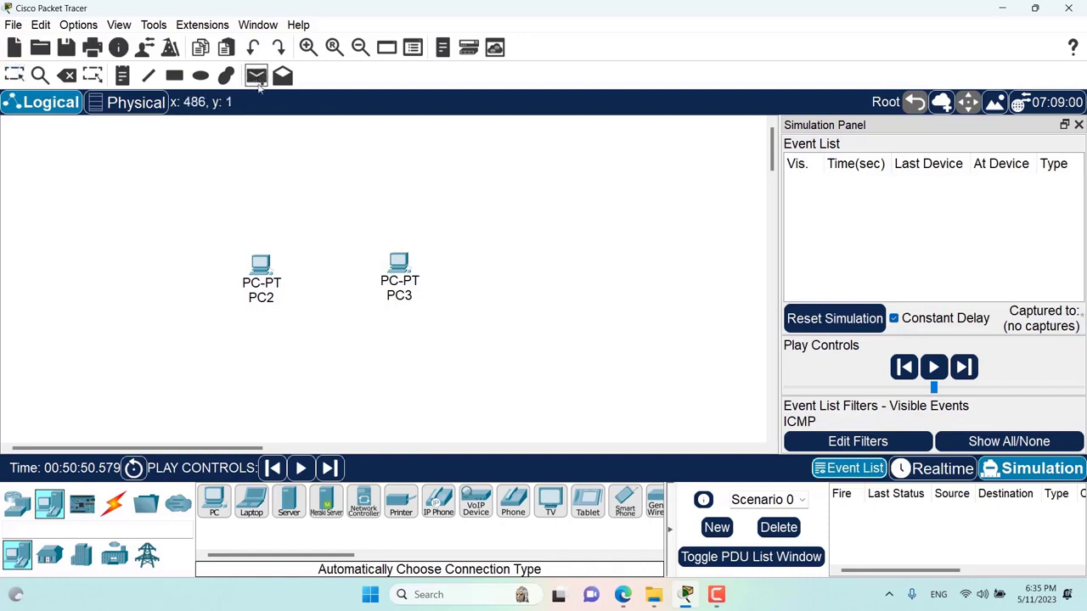
left_click(266, 270)
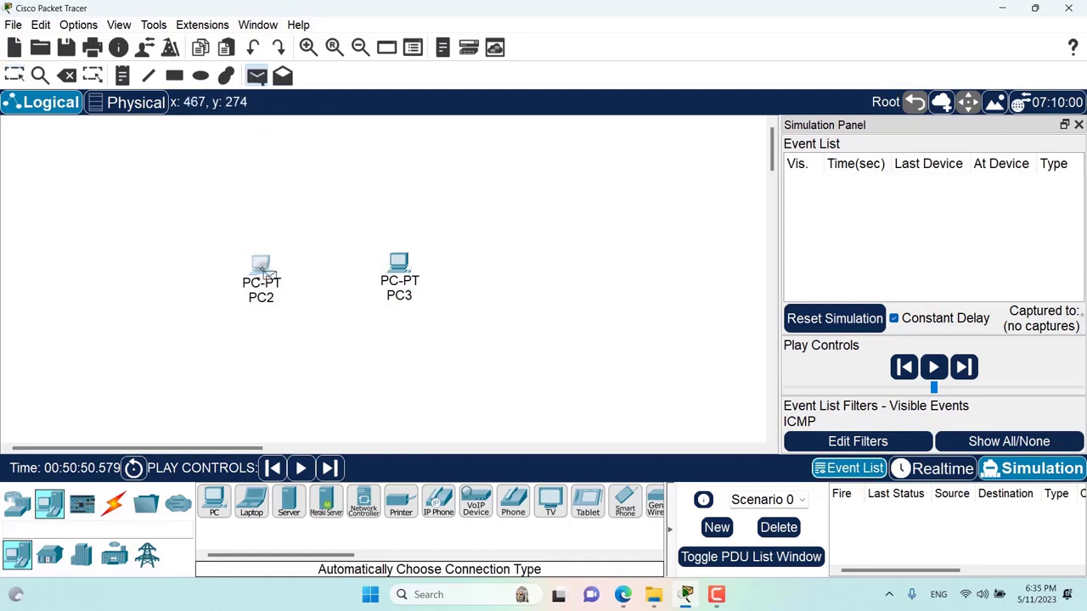
left_click(407, 265)
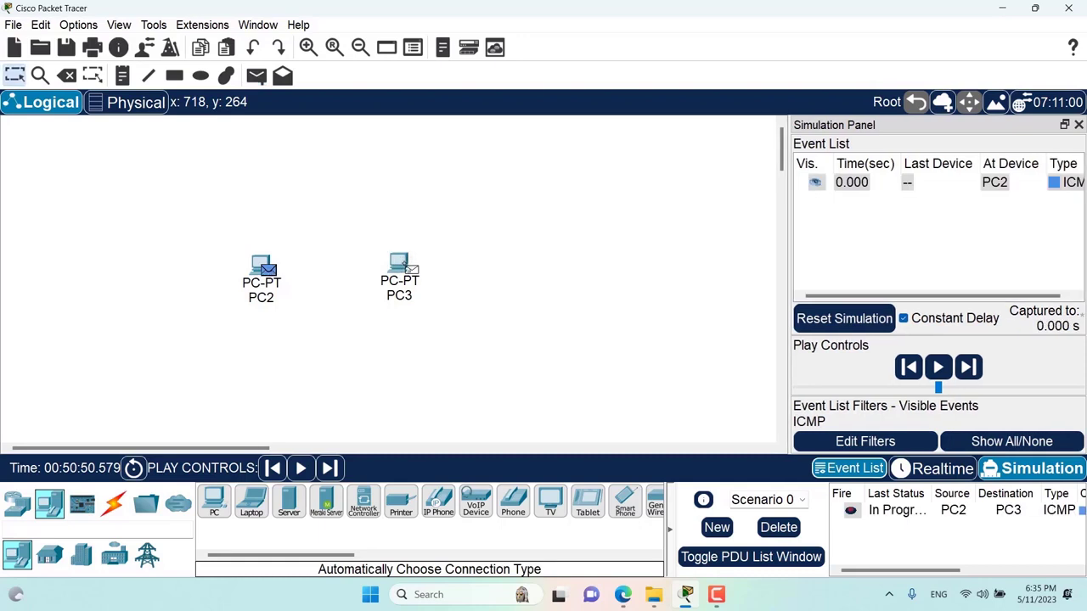
left_click(937, 372)
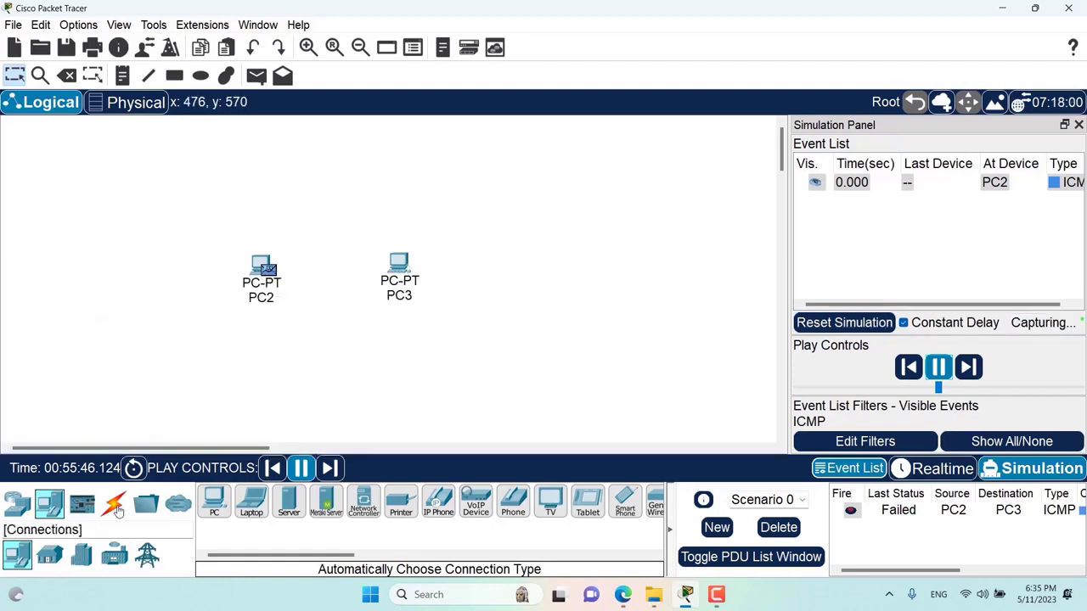
left_click(113, 503)
left_click(214, 503)
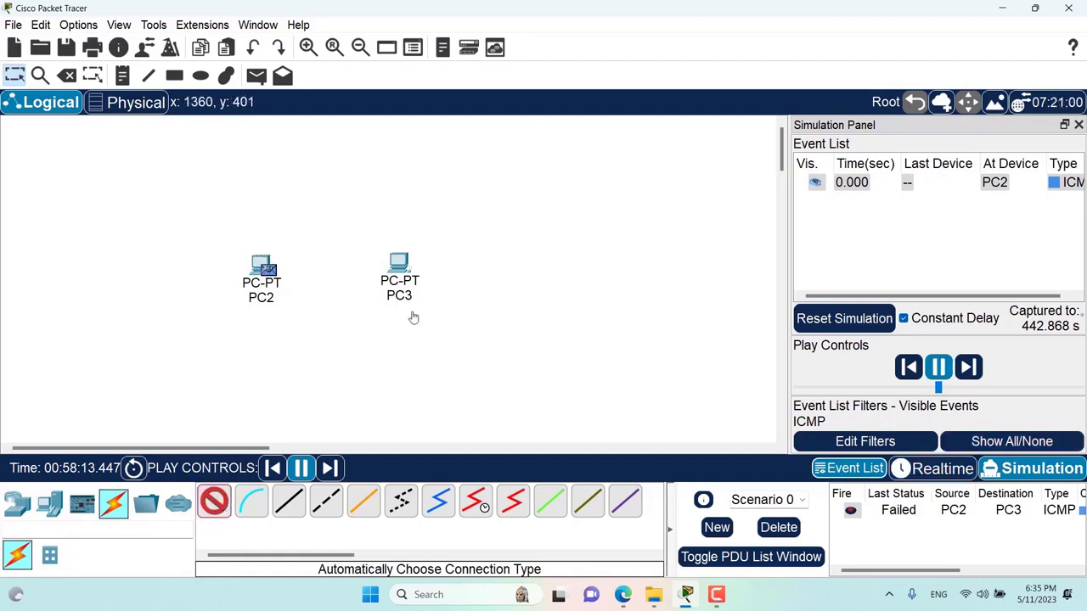
- In Realtime mode, auto-cable PC2 to PC3, then switch back to Simulation mode
left_click(934, 469)
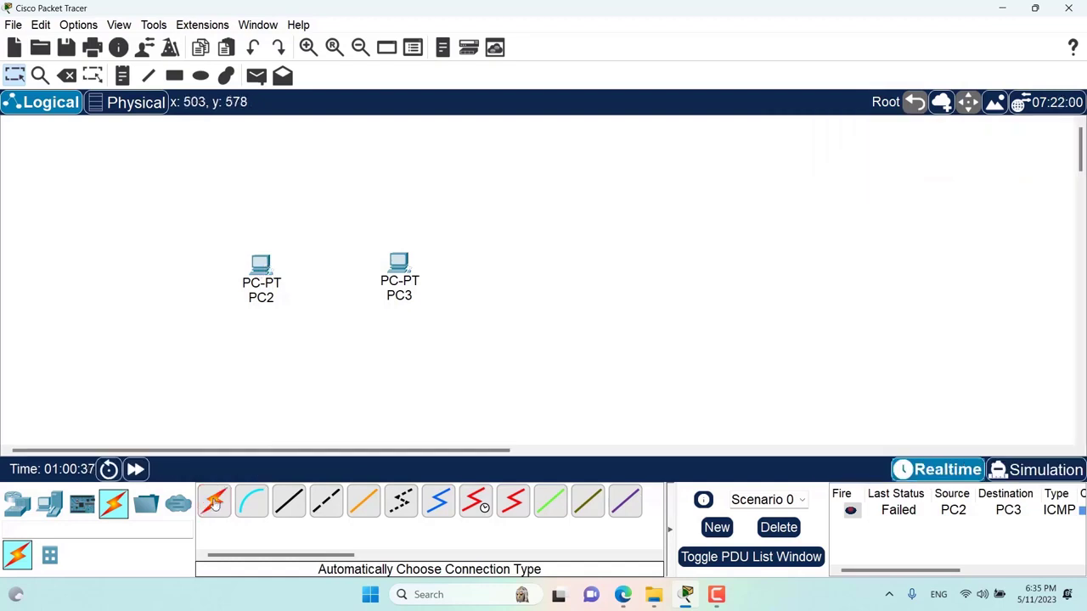
left_click(253, 303)
left_click(400, 261)
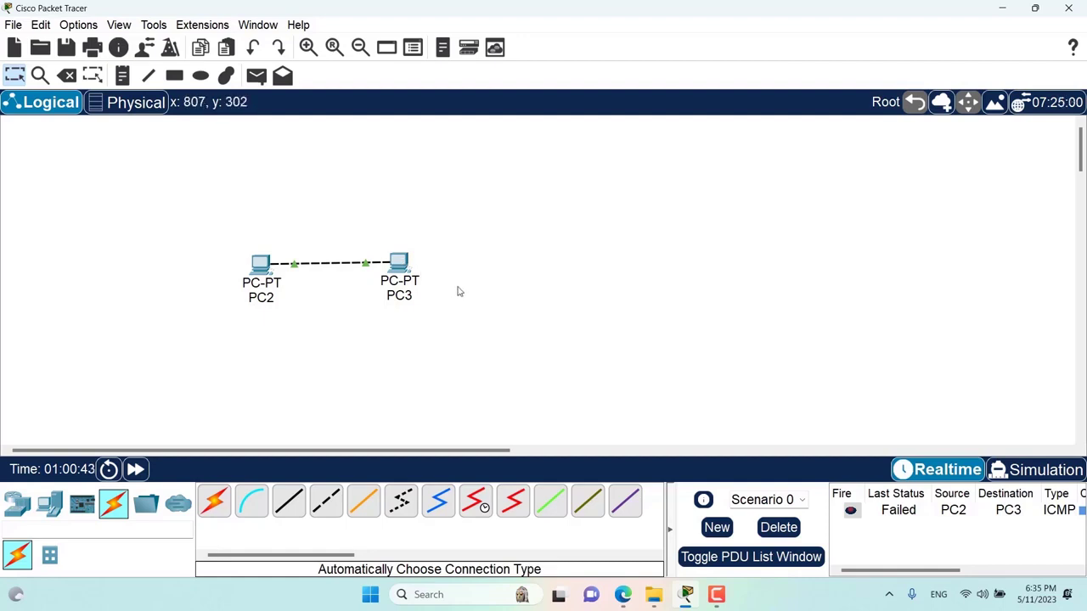
left_click(1040, 472)
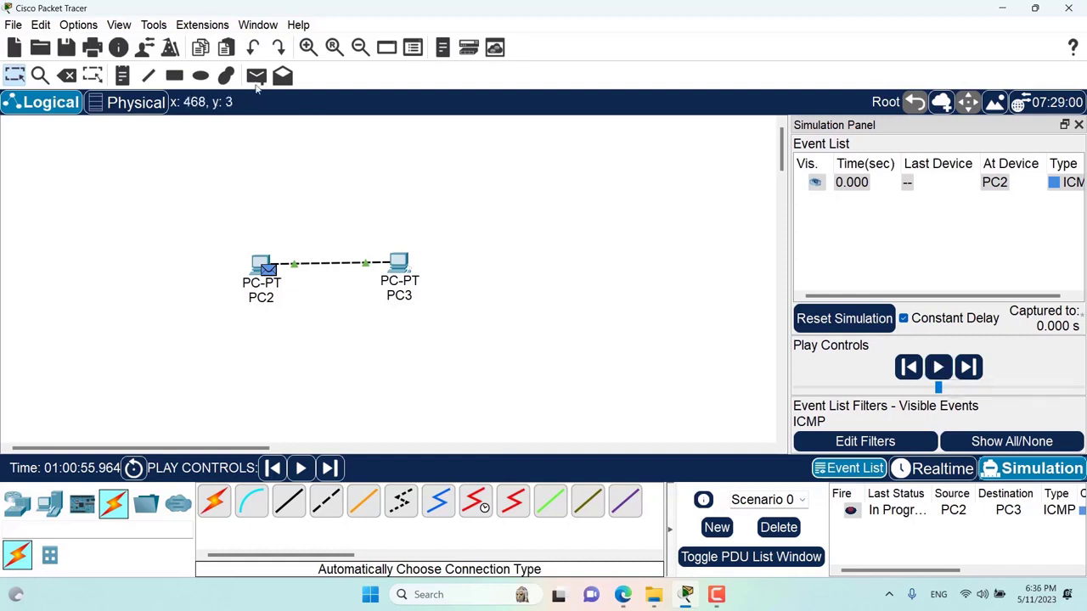
- Add a simple ping PDU and play the simulation until PC2's ping to PC3 shows Successful
left_click(256, 76)
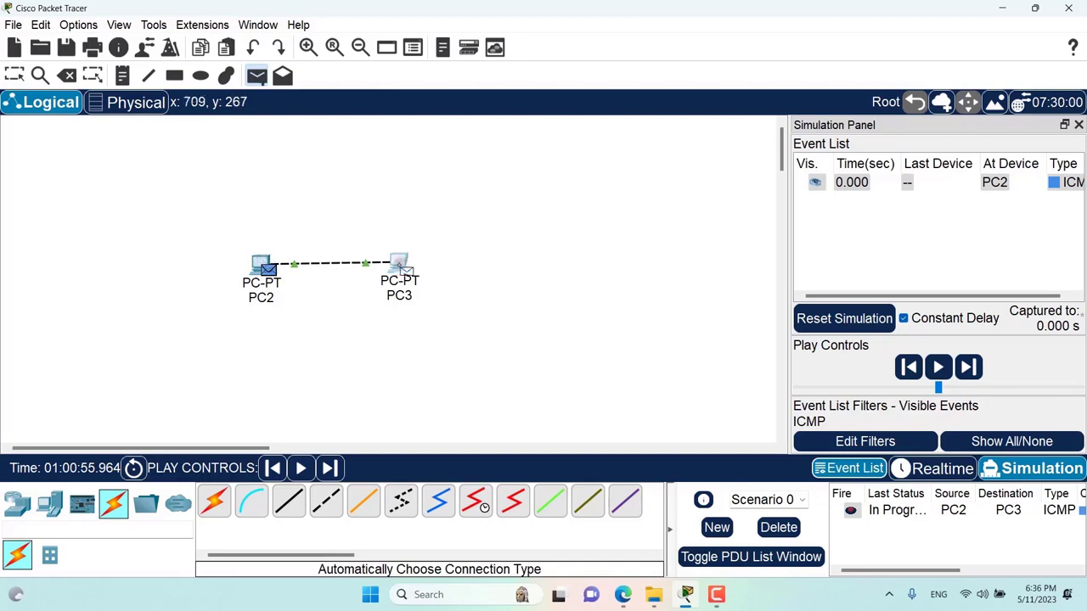
left_click(938, 367)
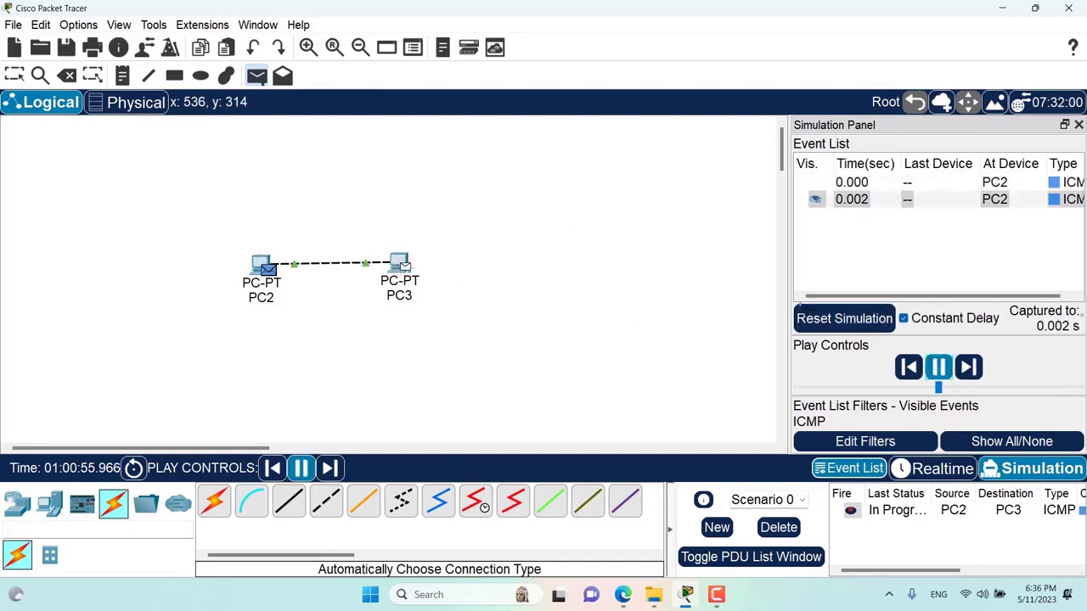
left_click(979, 369)
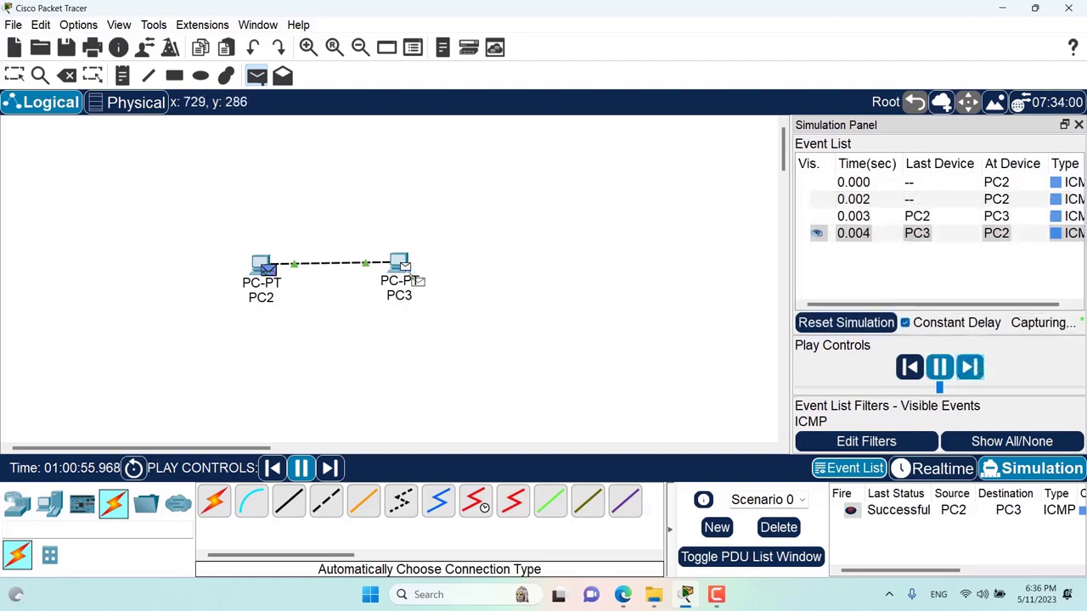
mouse_move(416, 280)
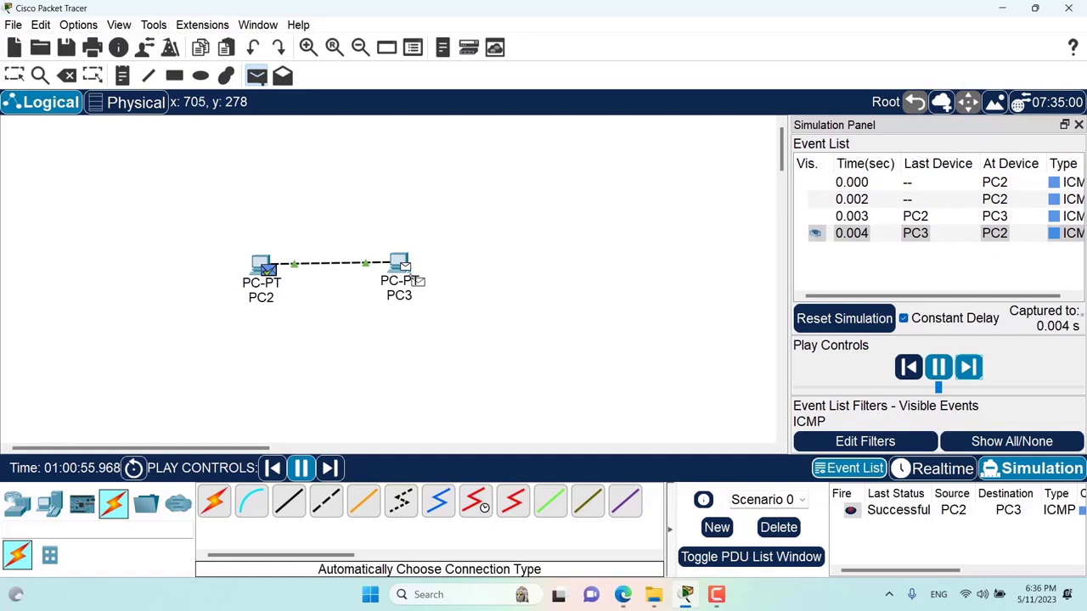
left_click(973, 372)
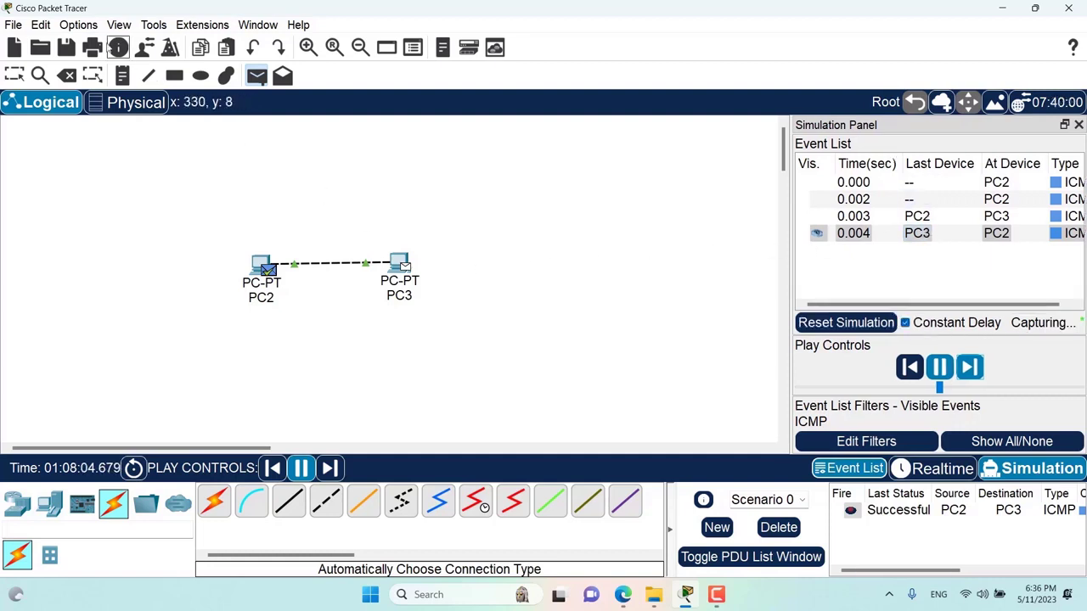
- Turn on Show Animation in the Preferences and close the dialog
left_click(78, 24)
left_click(89, 41)
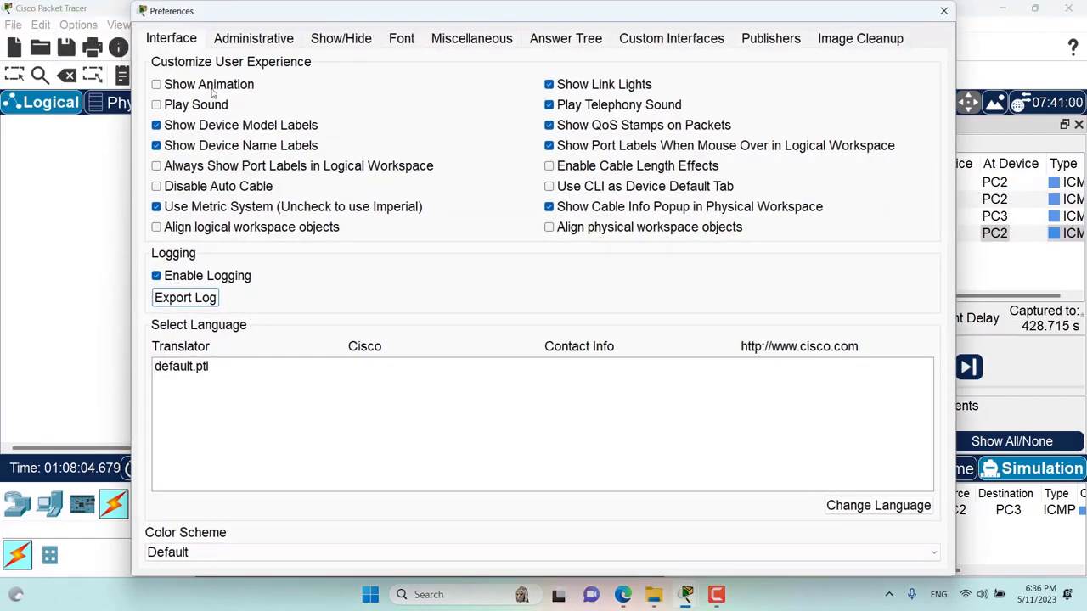
left_click(212, 87)
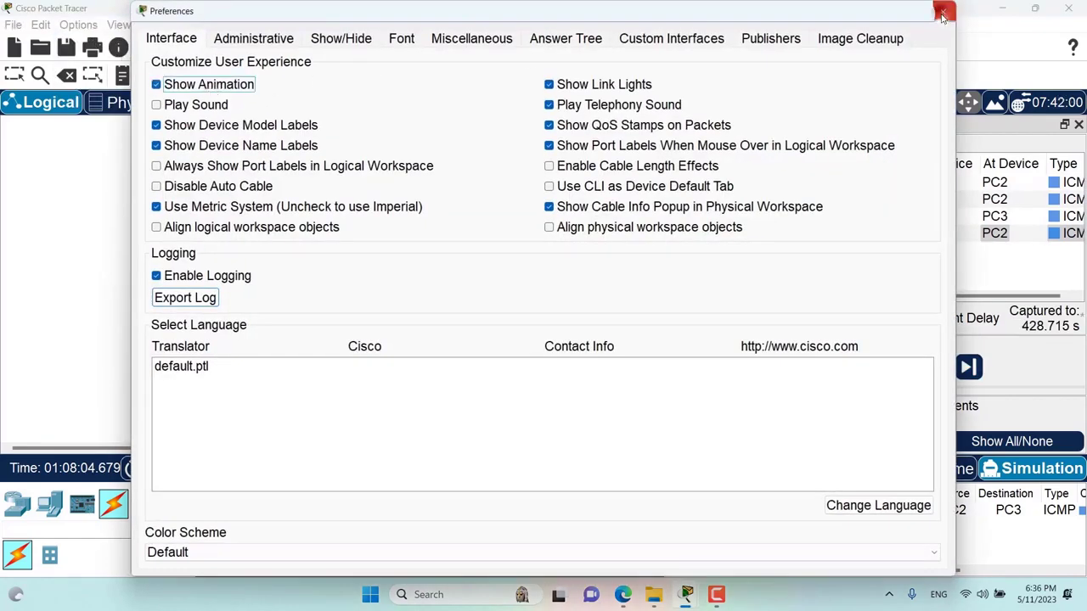
left_click(943, 12)
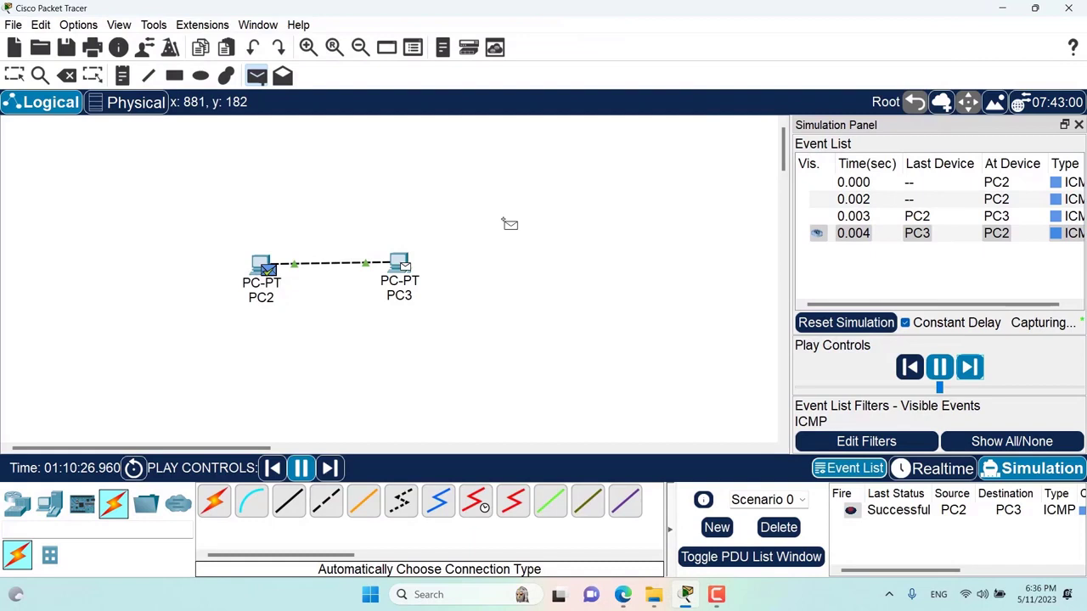
- Reset the simulation and queue a second simple PDU from PC2 to PC3
left_click(856, 331)
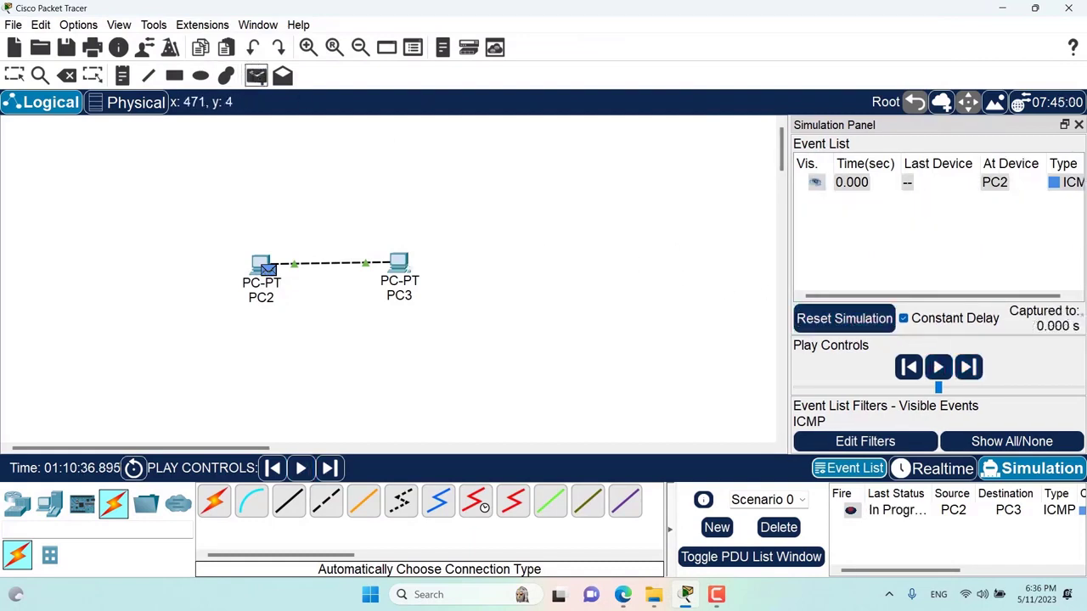
left_click(257, 76)
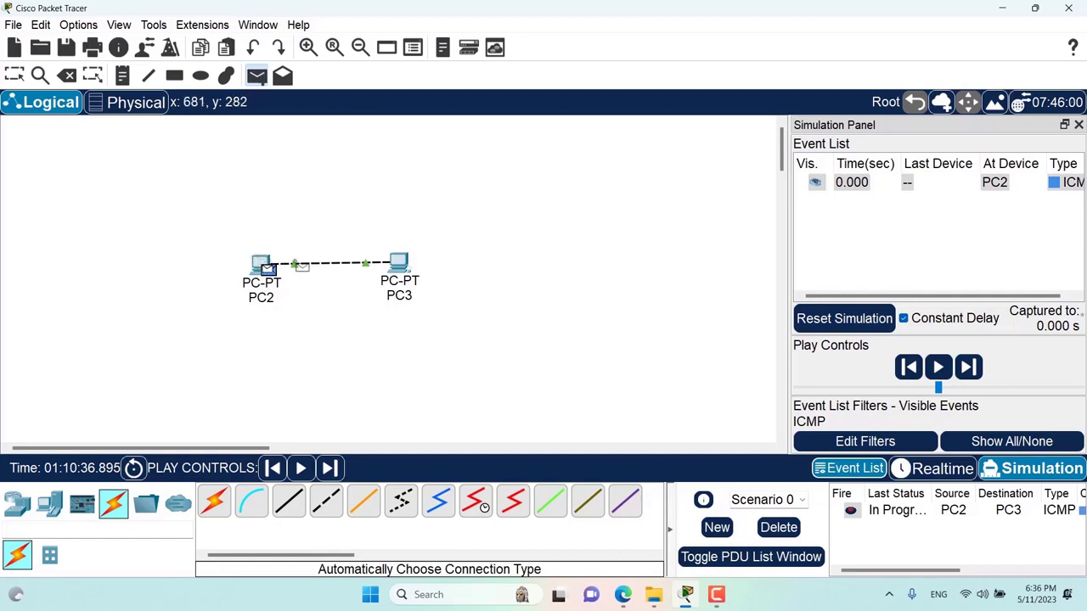
left_click(398, 265)
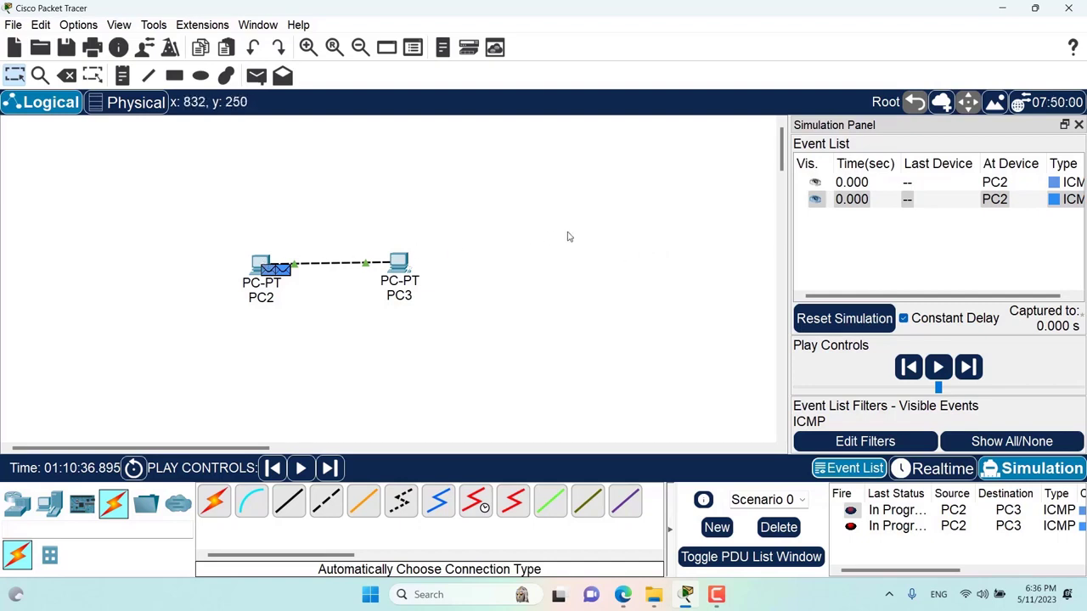
- Play the simulation to watch both animated PC2-to-PC3 pings, inspecting PC2's details along the way
left_click(938, 367)
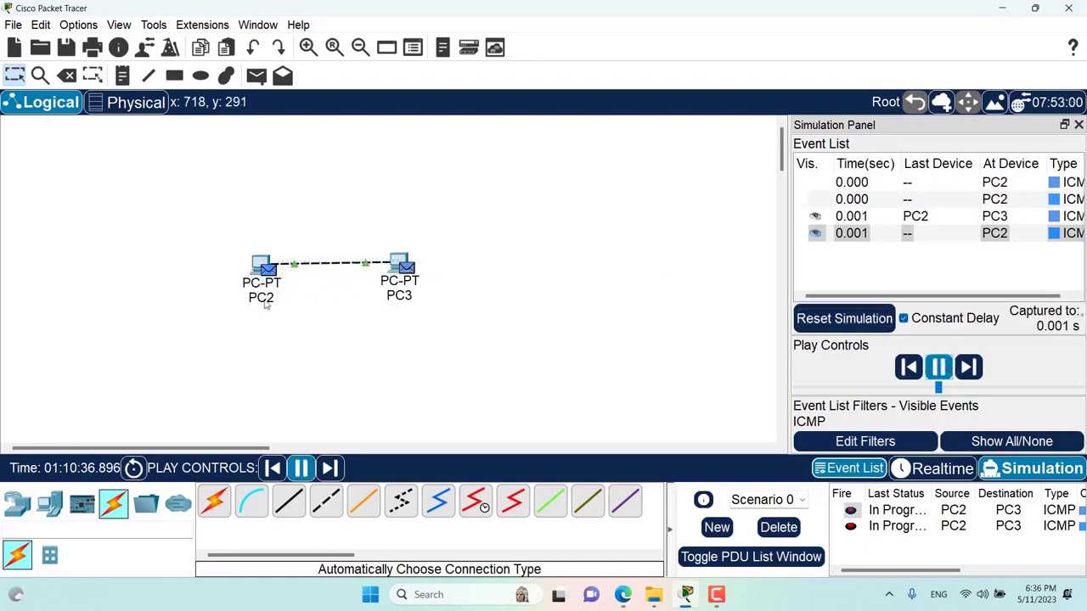
mouse_move(255, 282)
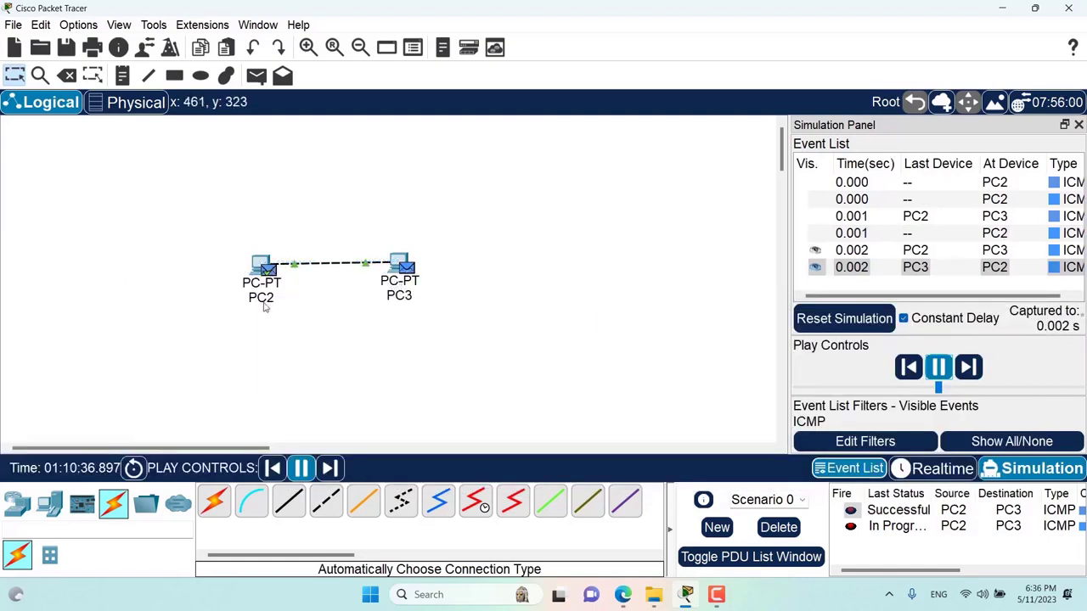
mouse_move(264, 308)
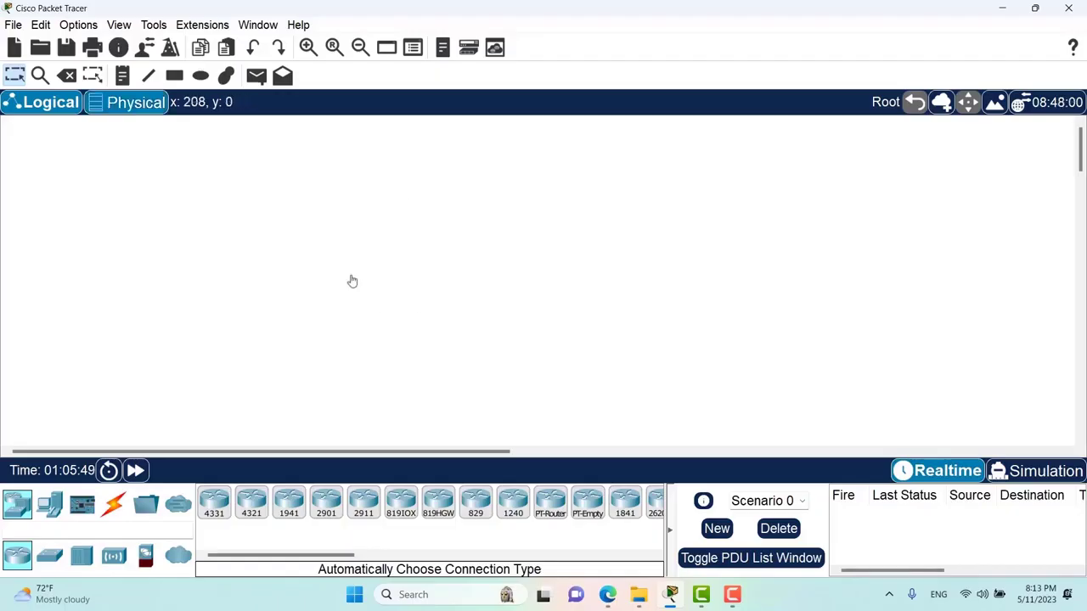
left_click(87, 27)
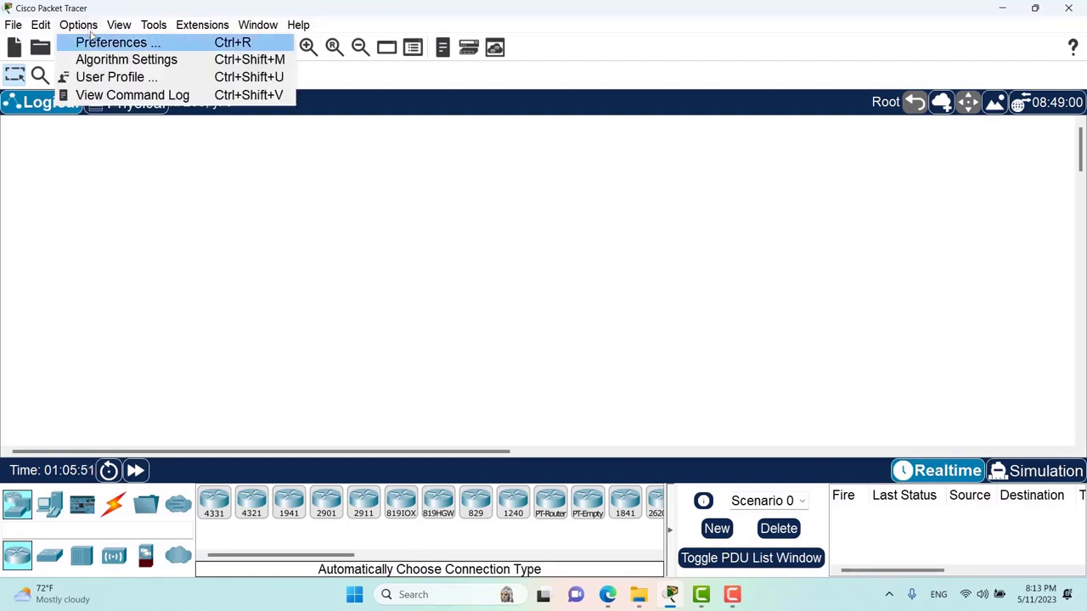
left_click(96, 44)
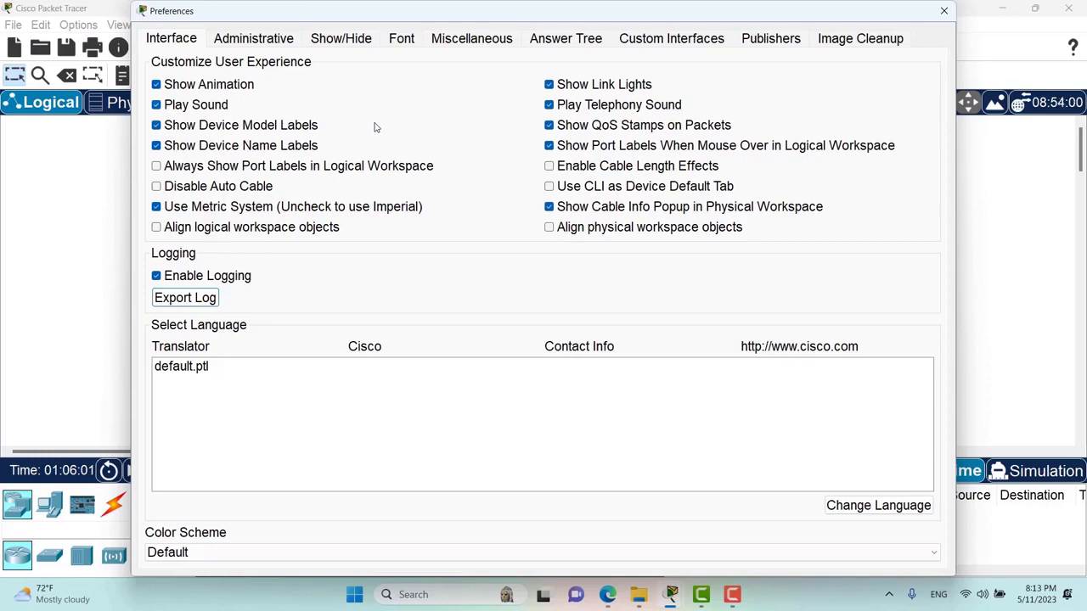
left_click(943, 11)
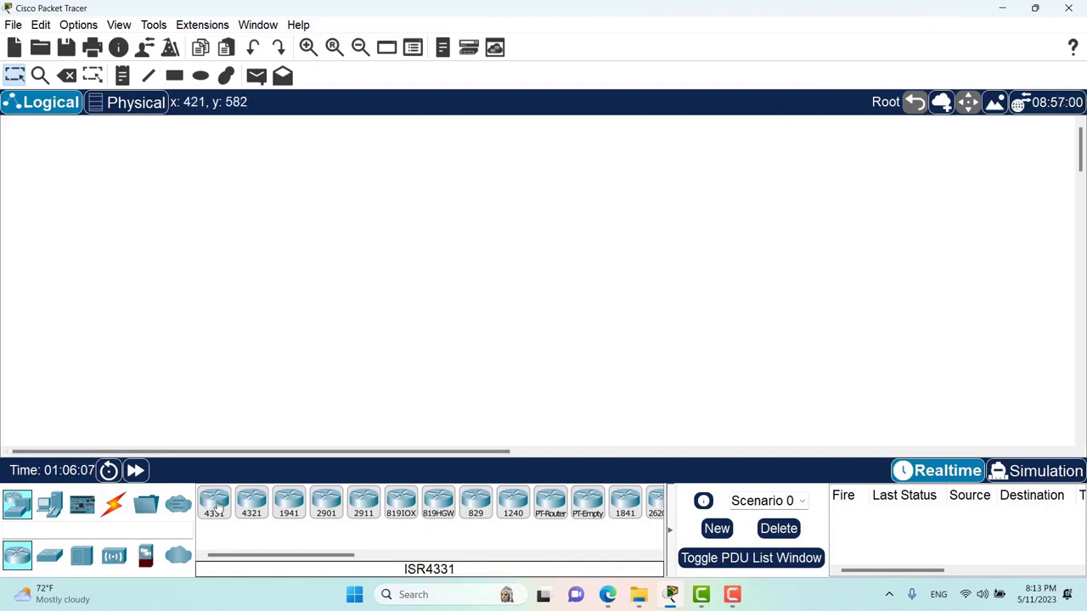
- Place ISR4331 Router3 and ISR4321 Router4, then join them with an automatically chosen cable
left_click_drag(218, 508, 398, 301)
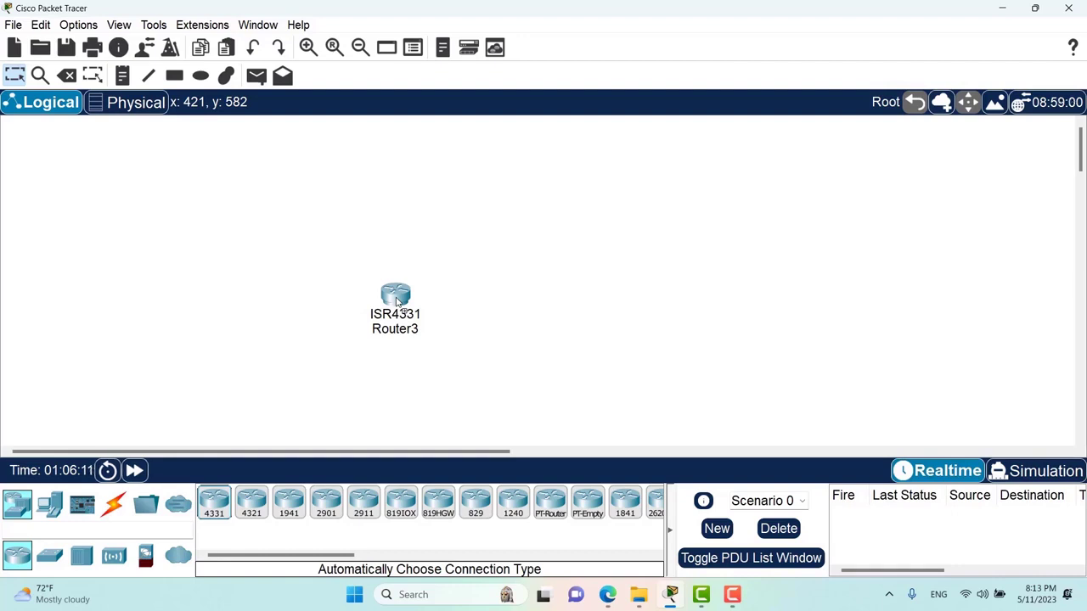
left_click_drag(252, 504, 544, 302)
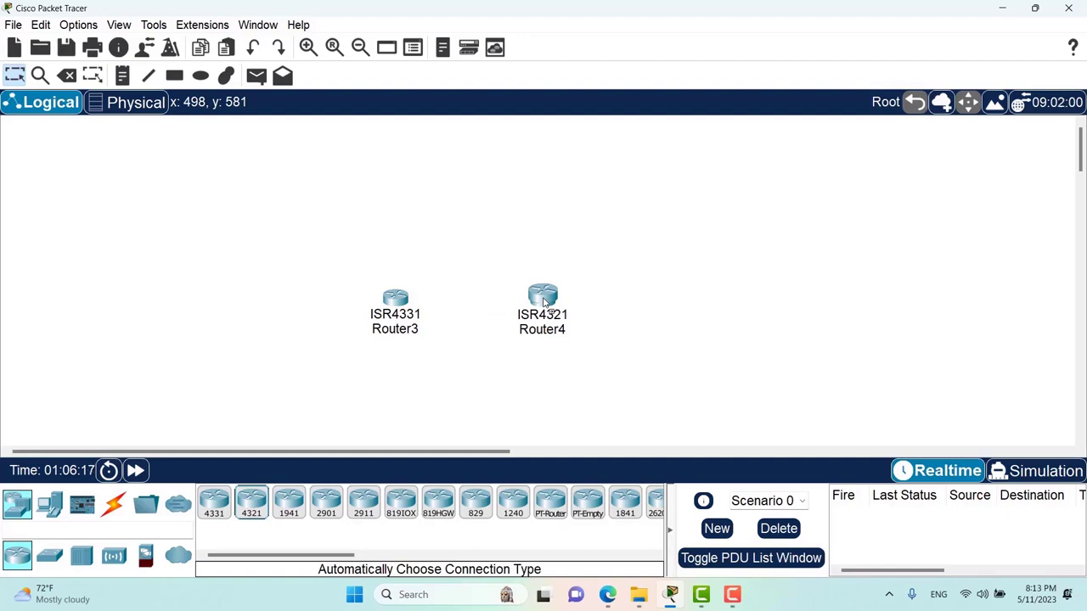
left_click(111, 505)
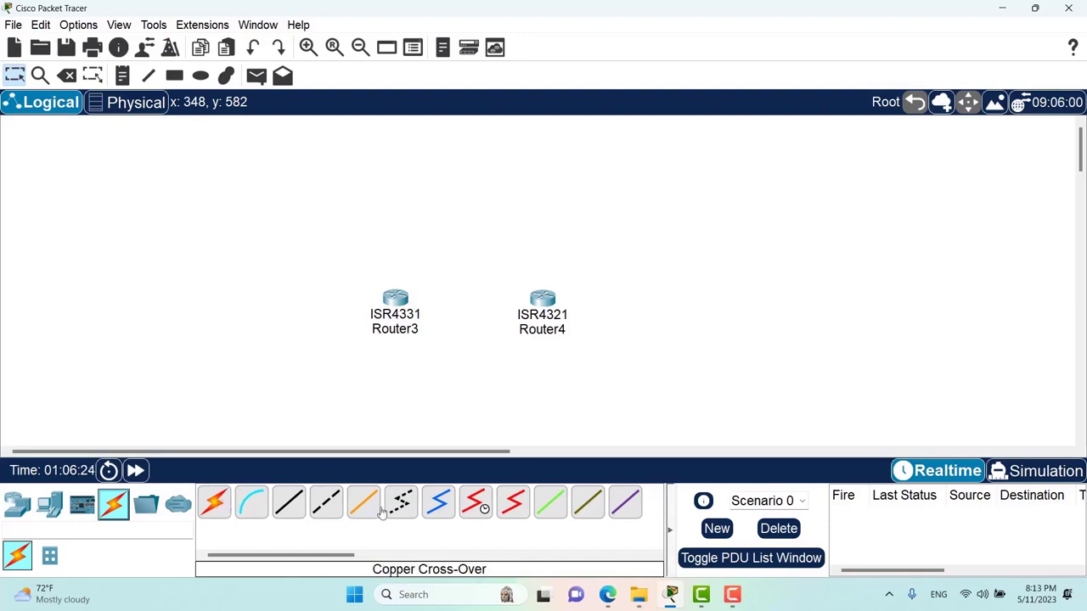
left_click(217, 505)
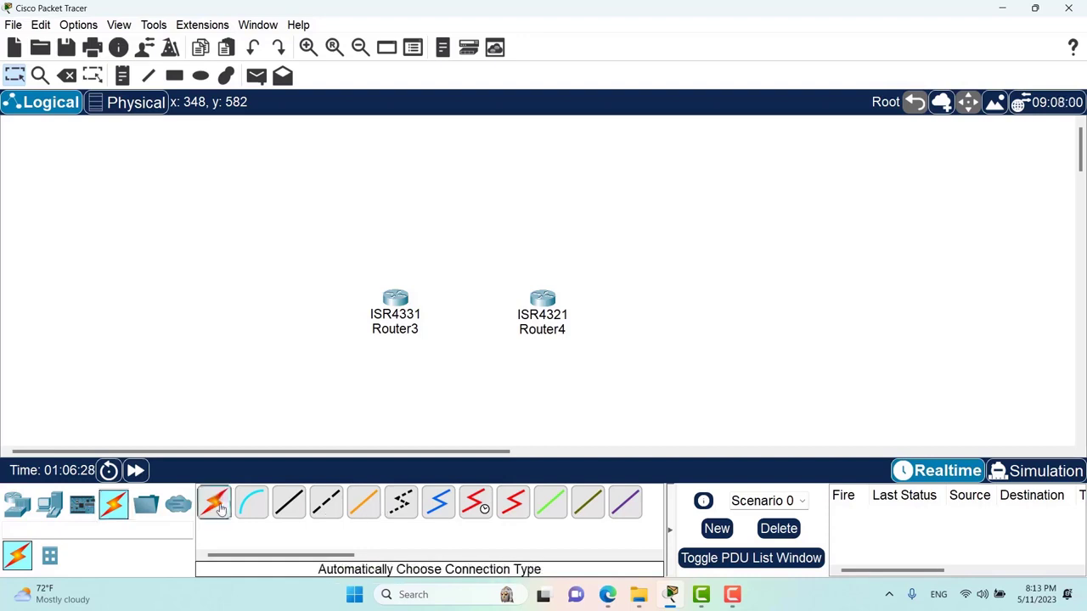
left_click(394, 301)
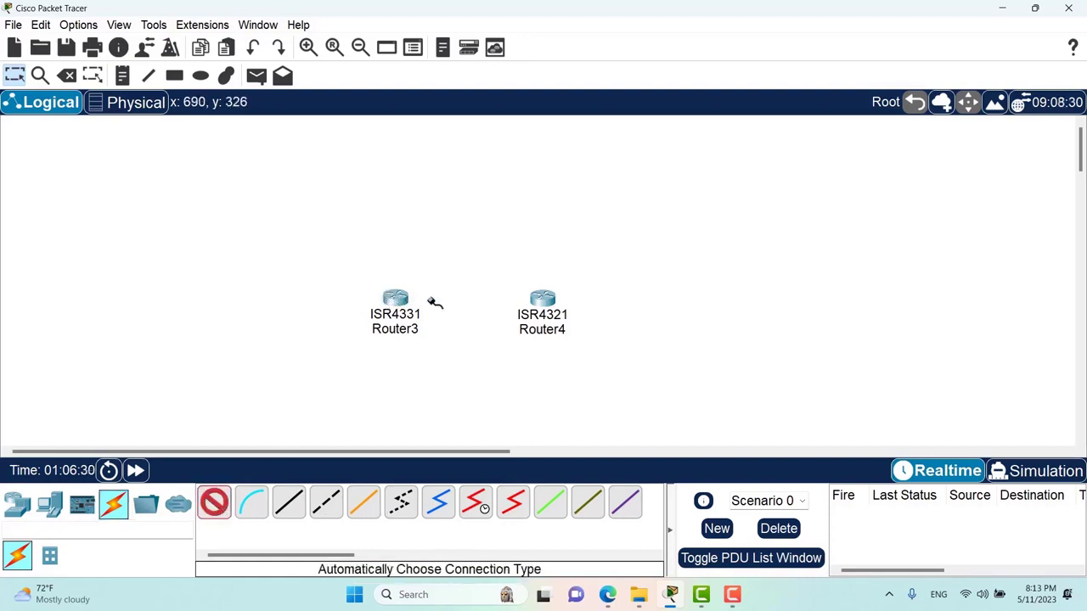
left_click(542, 301)
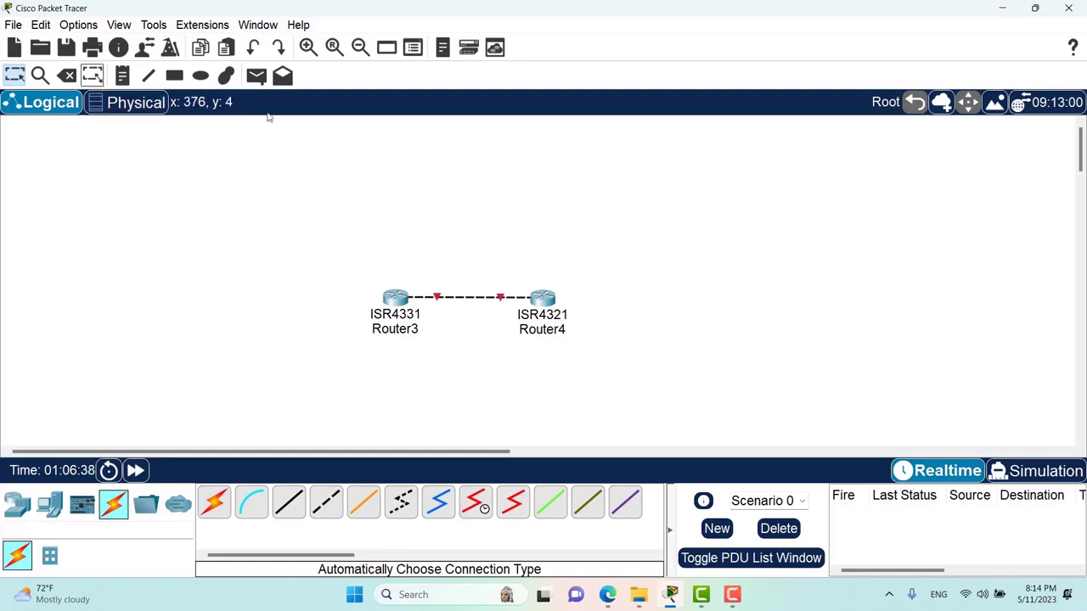
- Uncheck Play Sound in the Interface preferences and close the dialog
left_click(85, 25)
left_click(90, 41)
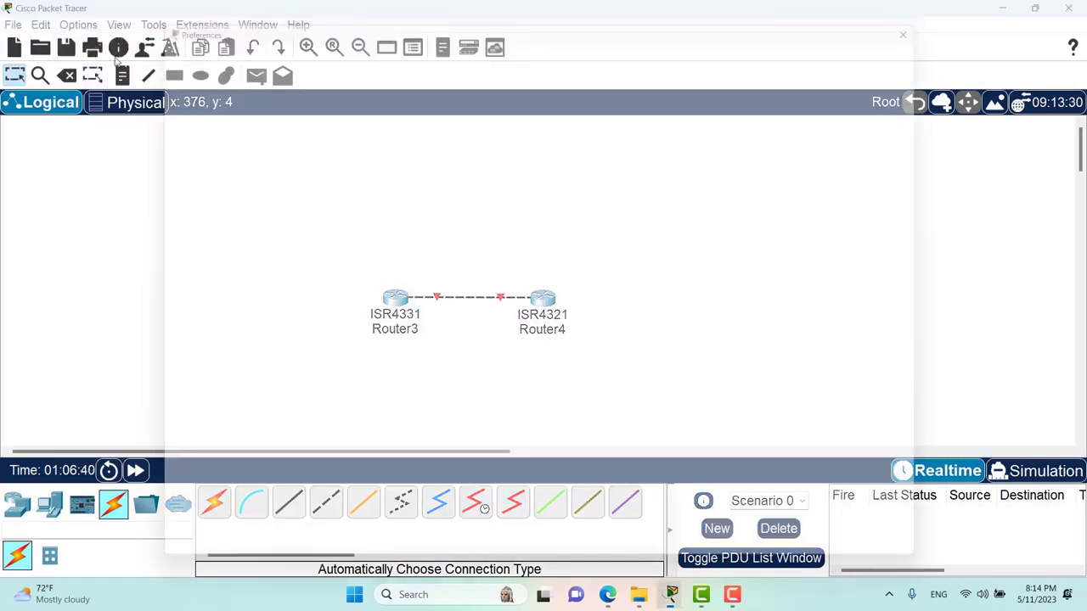
left_click(195, 113)
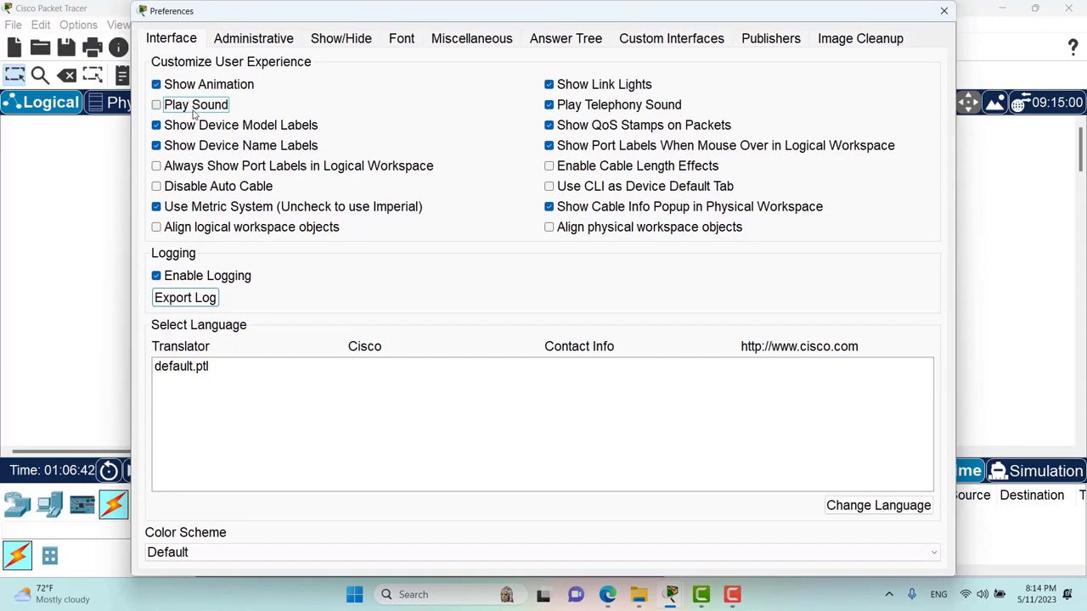
left_click(944, 11)
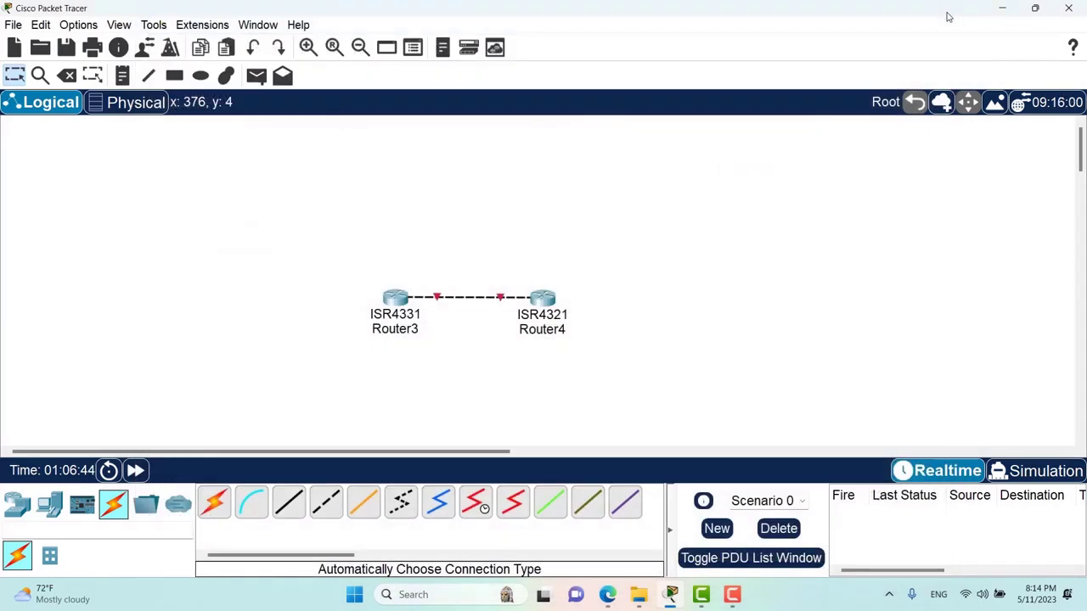
- Nudge Router4 up-right and add an ISR4321 router as Router5 below the link
left_click_drag(543, 297, 562, 281)
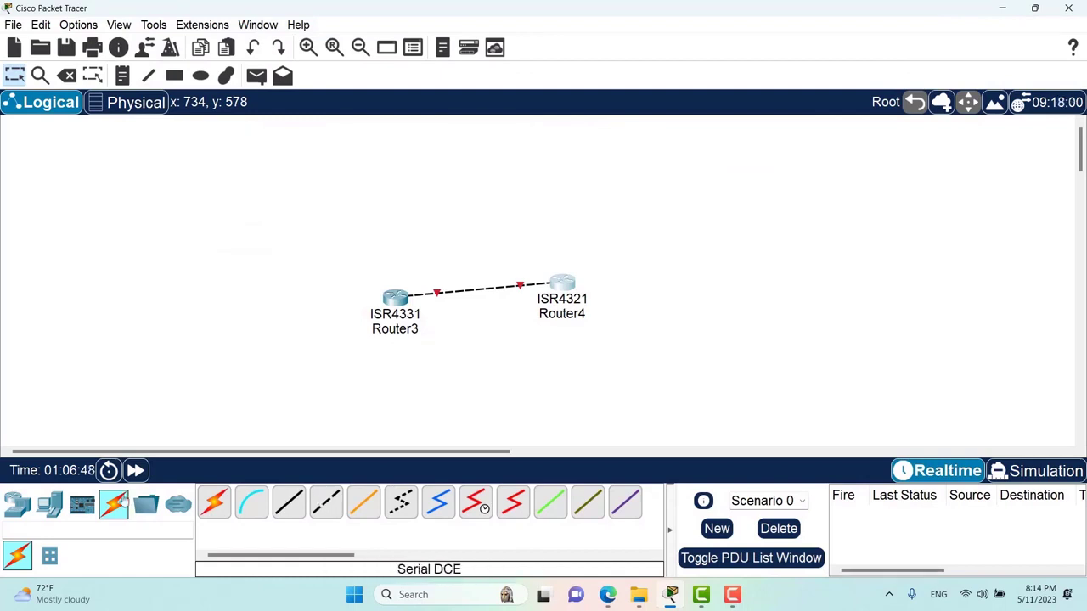
left_click(26, 502)
left_click(252, 503)
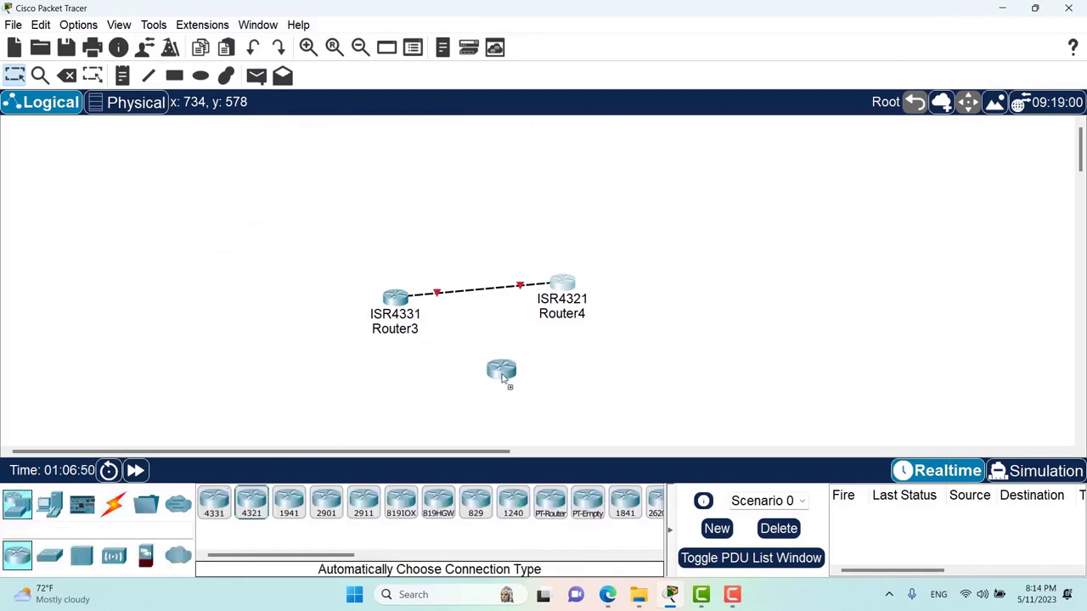
left_click(503, 379)
left_click(461, 313)
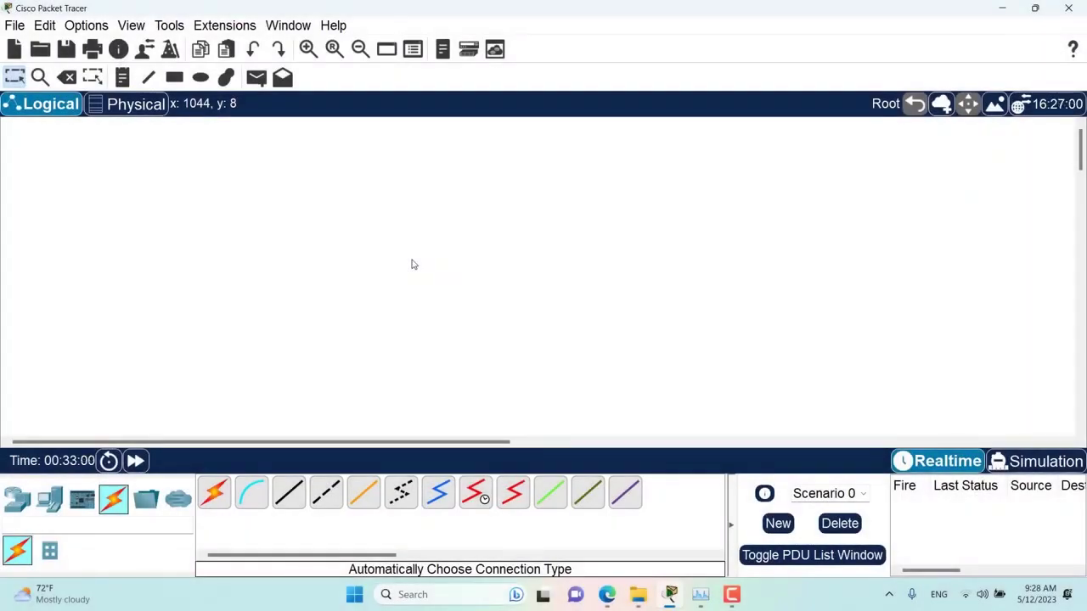
- Review the Interface preferences with the dialog moved aside, then show the Routers list in the palette
left_click(86, 26)
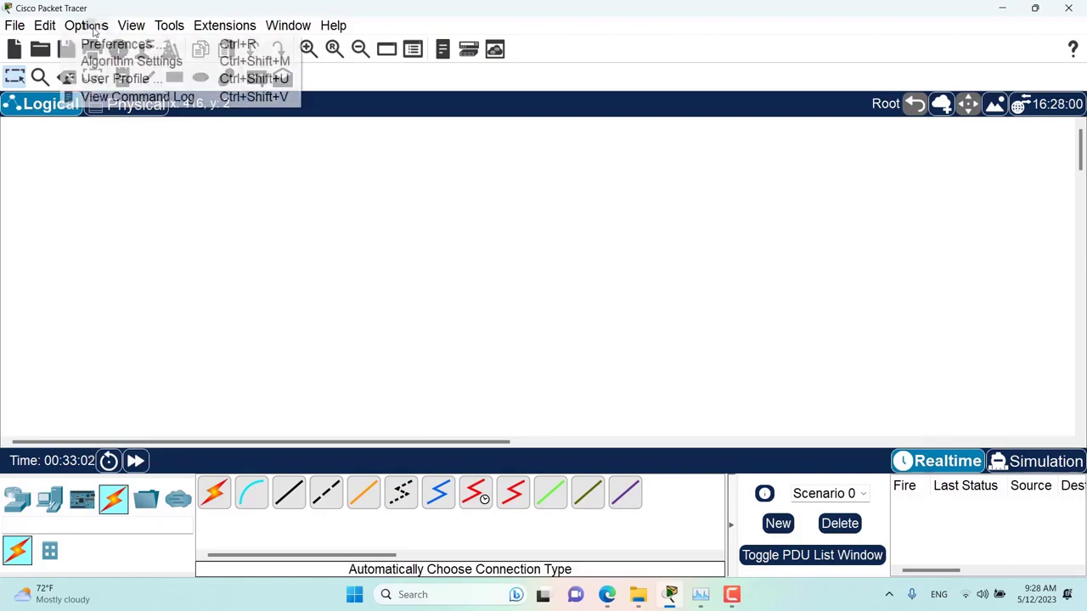
left_click(105, 42)
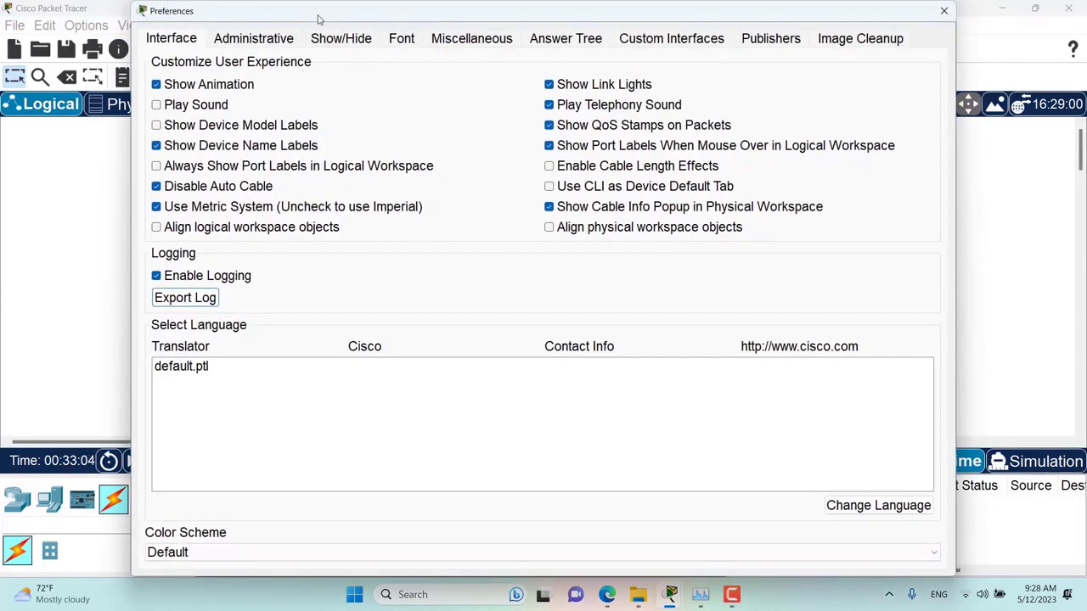
left_click_drag(322, 20, 784, 89)
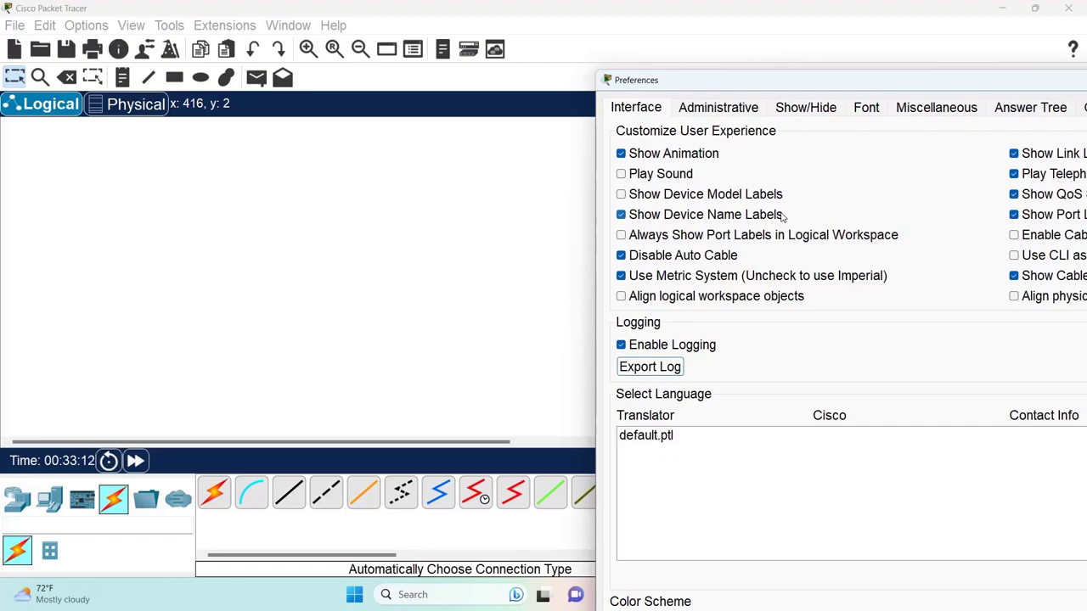
left_click(17, 501)
left_click(19, 503)
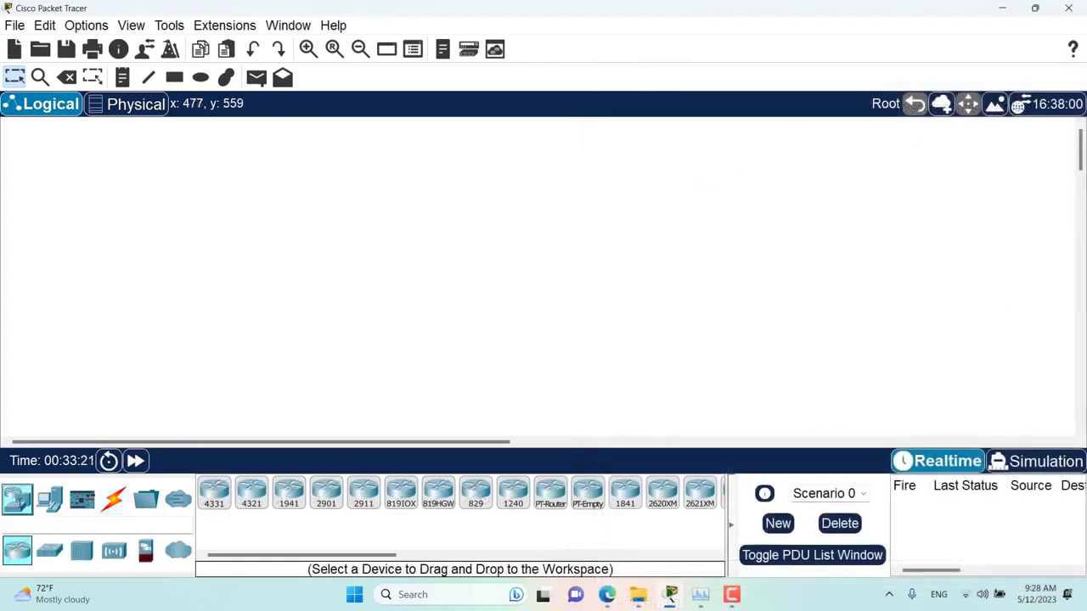
- Place two ISR4331 routers (Router4, Router5) and a 2911 router as Router6
left_click_drag(213, 501, 340, 234)
left_click_drag(214, 492, 486, 228)
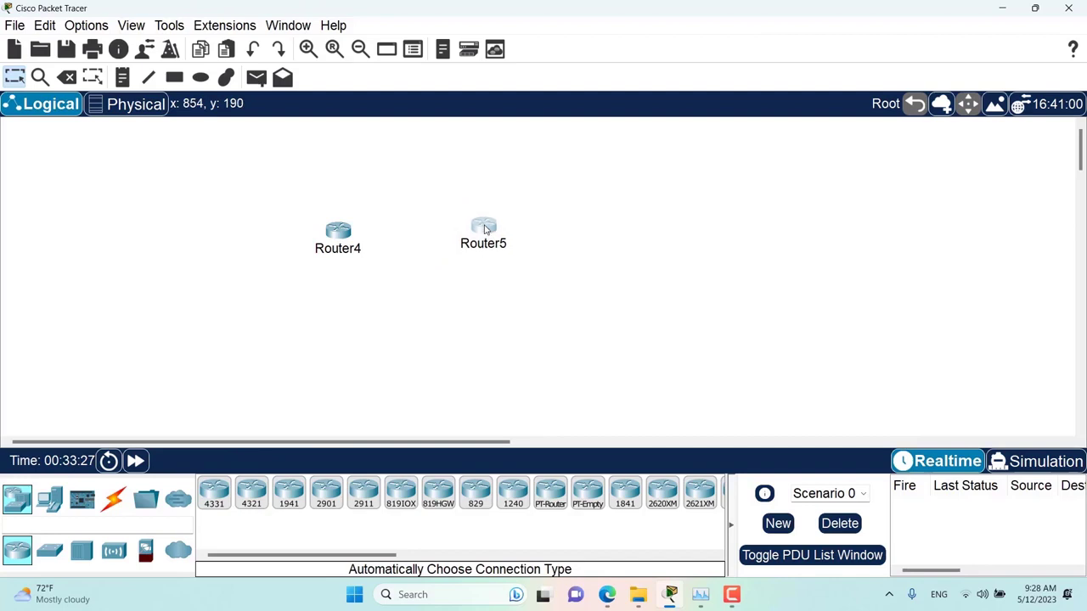
left_click_drag(364, 493, 413, 328)
left_click(113, 499)
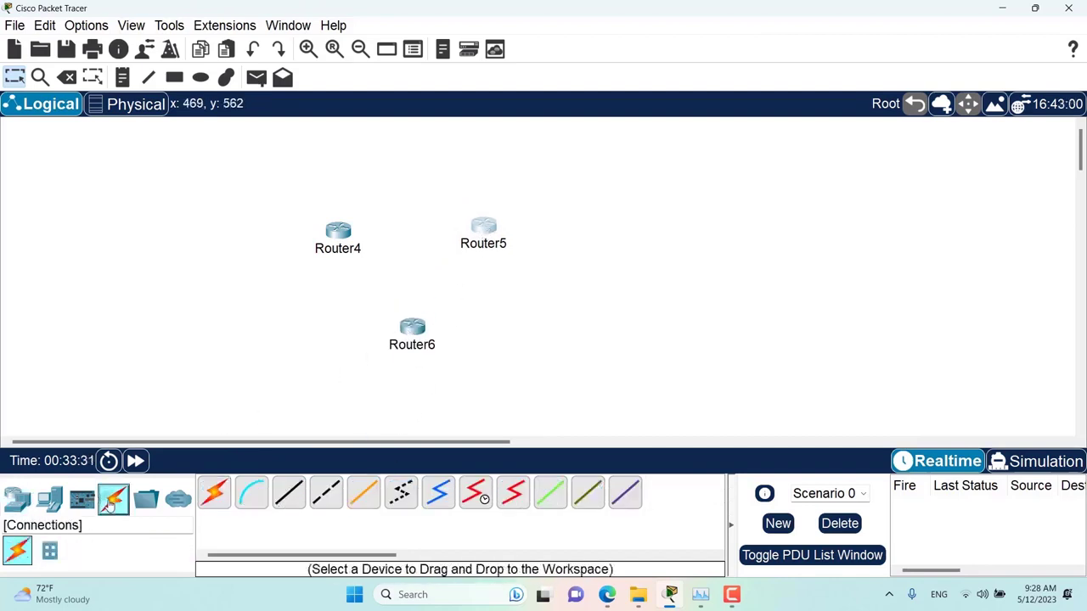
- Try the automatic cable and dismiss the Auto Connect is disabled message
left_click(212, 494)
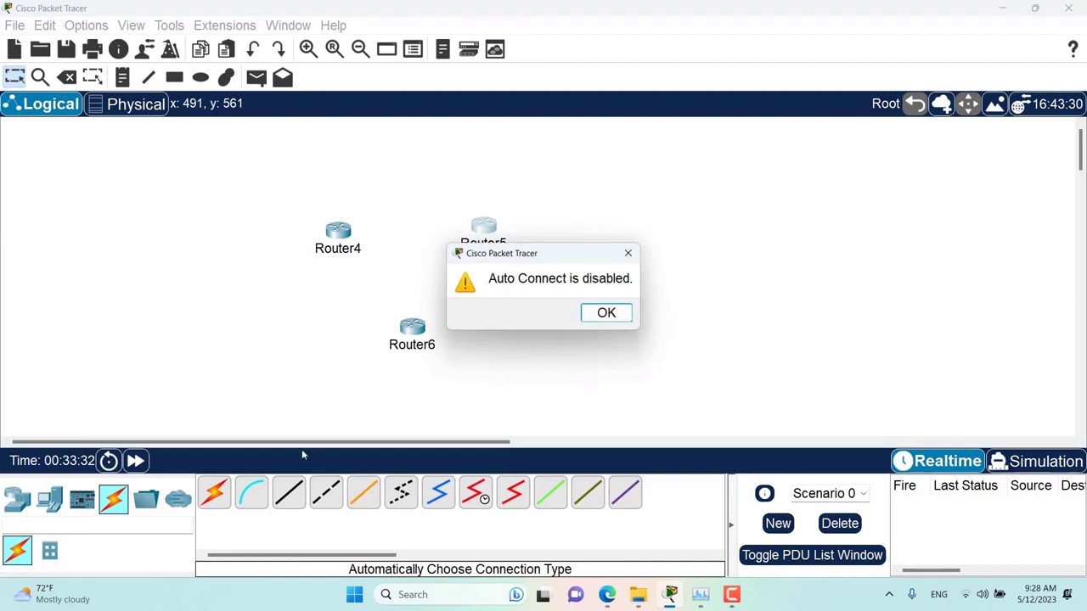
left_click(608, 312)
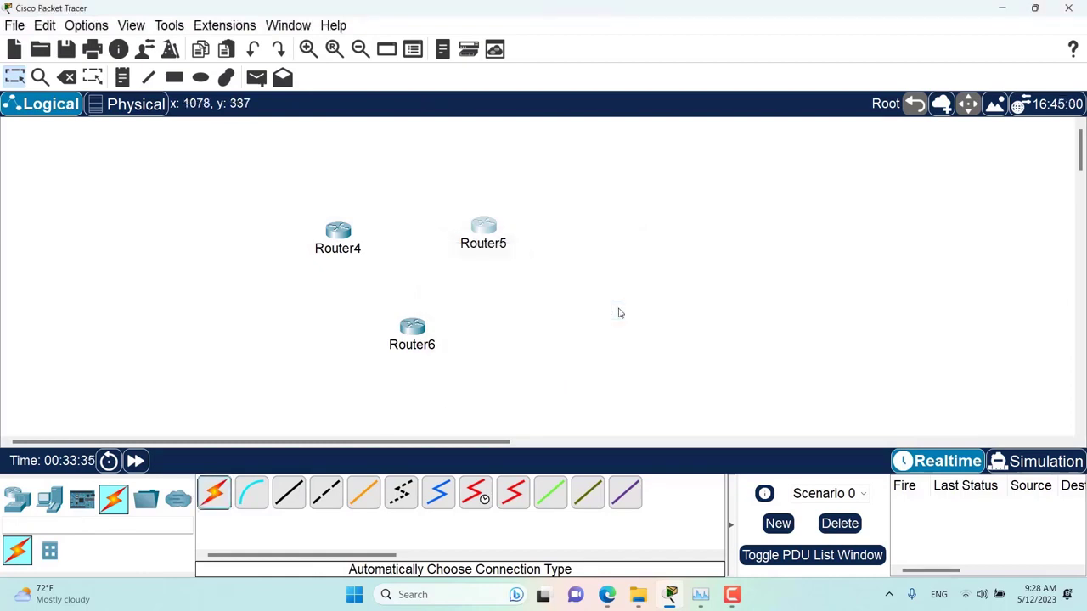
left_click(597, 321)
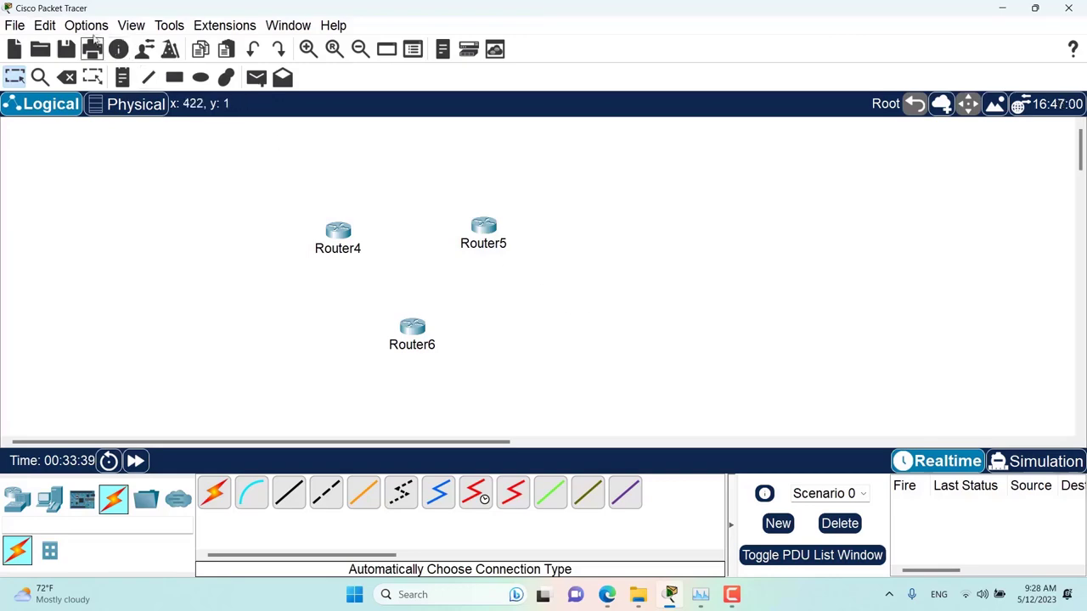
- Enable Show Device Model Labels in the Interface preferences so router models appear
left_click(86, 26)
left_click(100, 44)
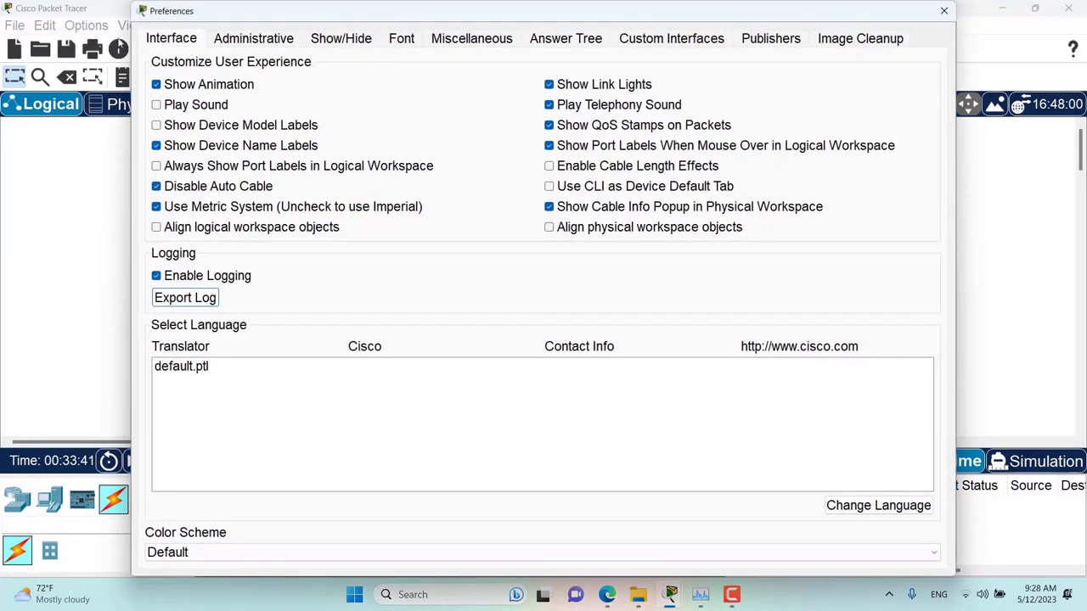
left_click_drag(291, 17, 726, 98)
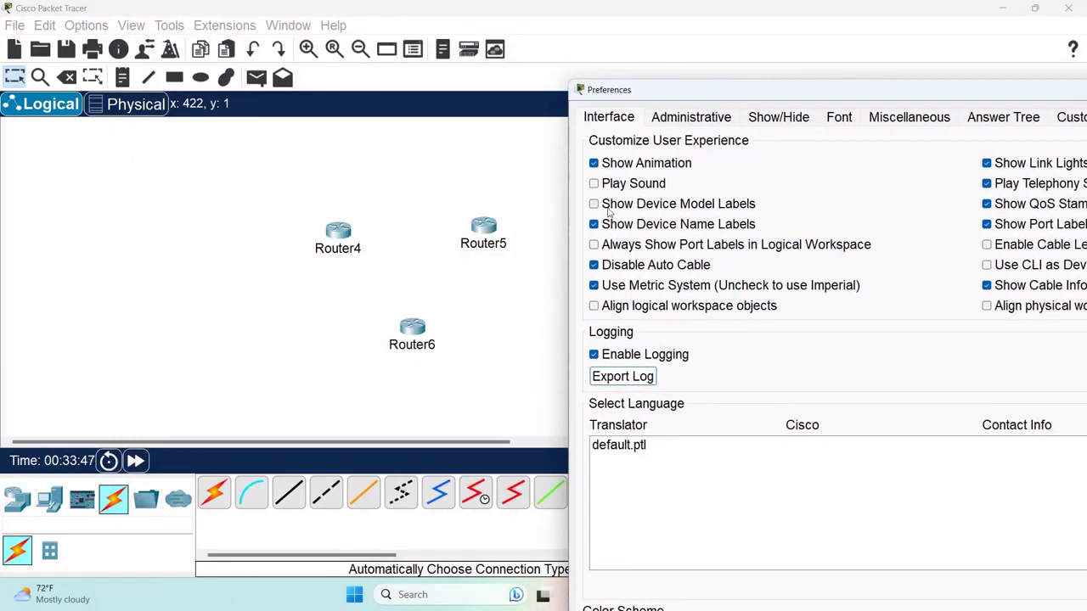
left_click(608, 211)
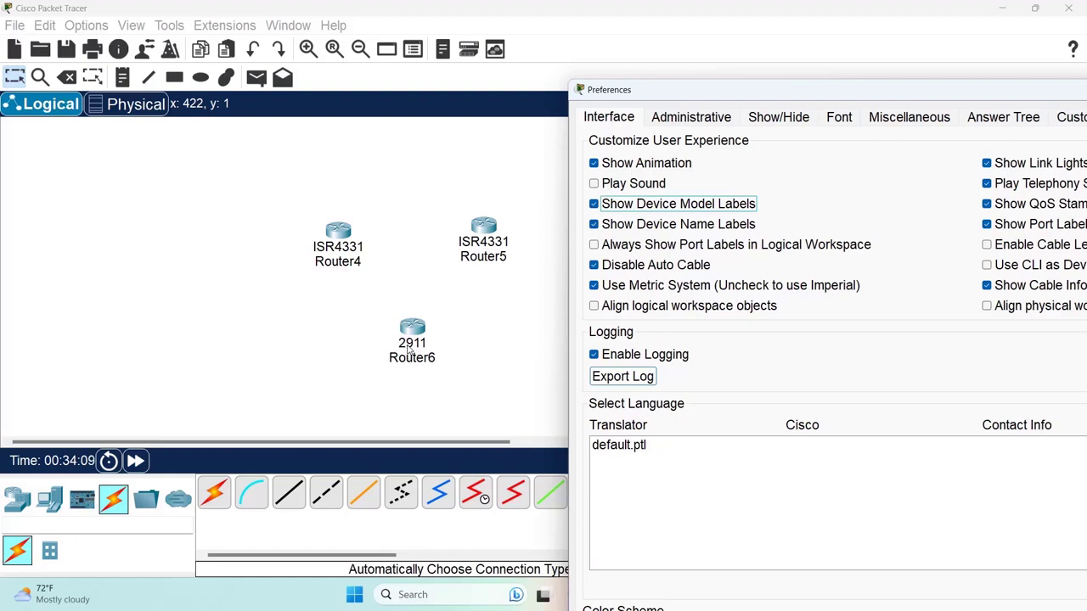
- Toggle Show Device Name Labels off and on to compare, leaving it on, and close Preferences
left_click(644, 226)
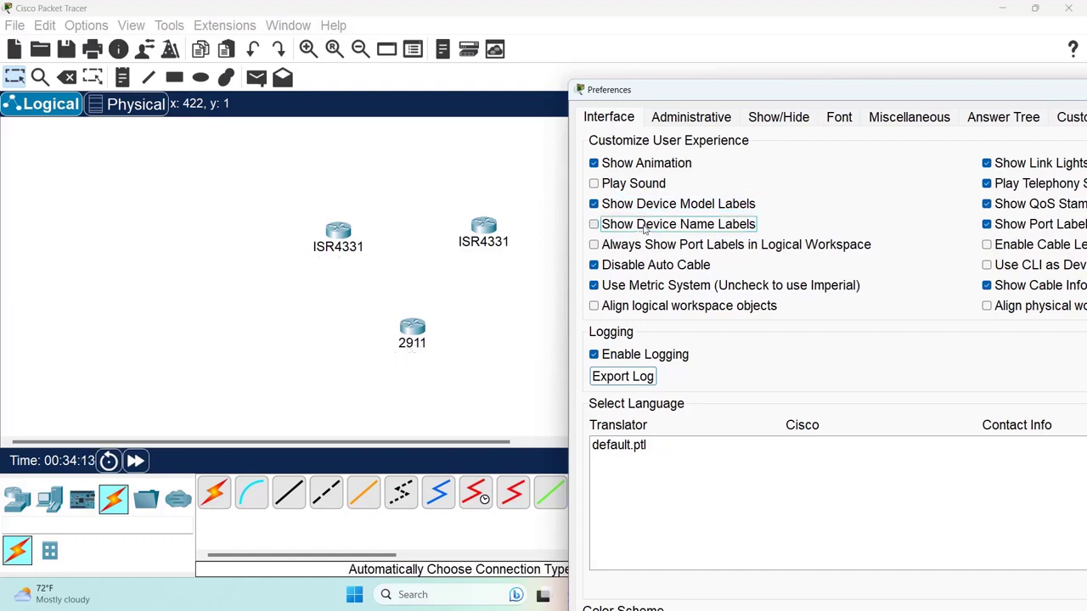
left_click(643, 226)
left_click(644, 226)
left_click(644, 226)
left_click(643, 226)
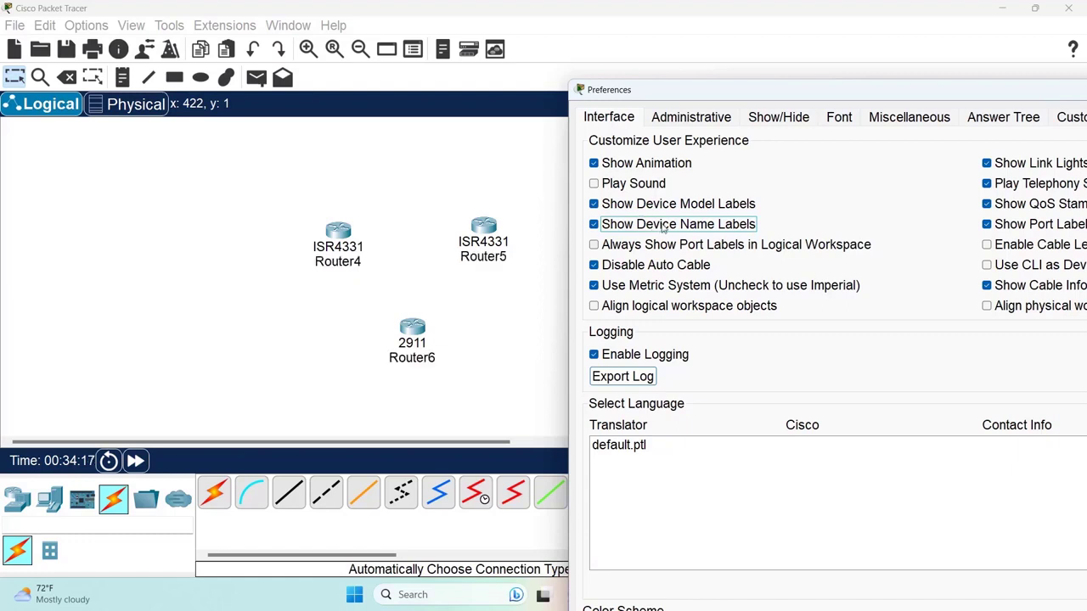
left_click(665, 226)
left_click(665, 226)
key("Escape")
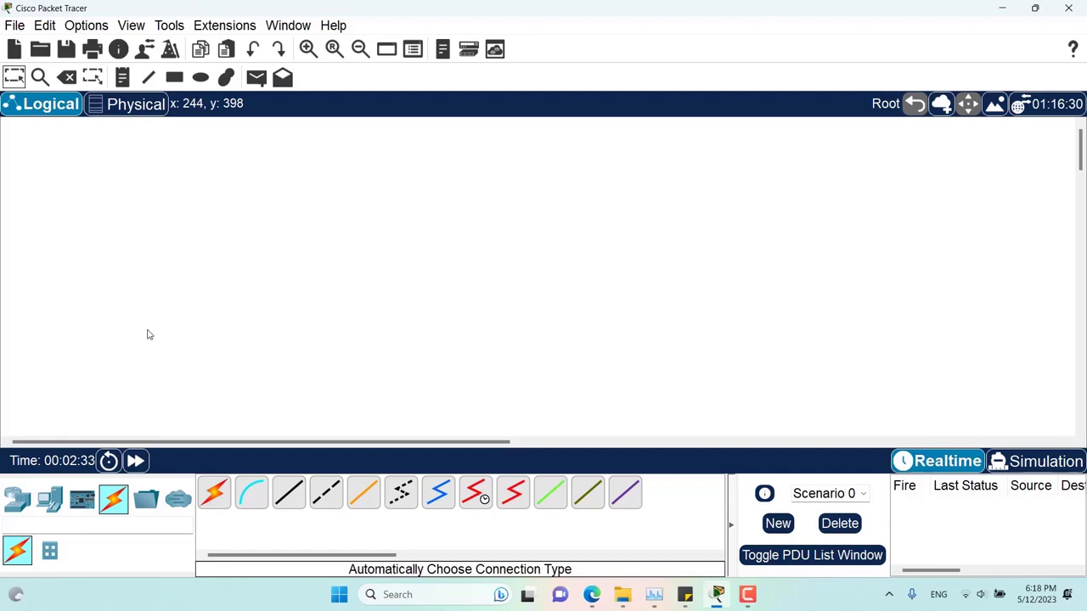
left_click(17, 499)
left_click(212, 497)
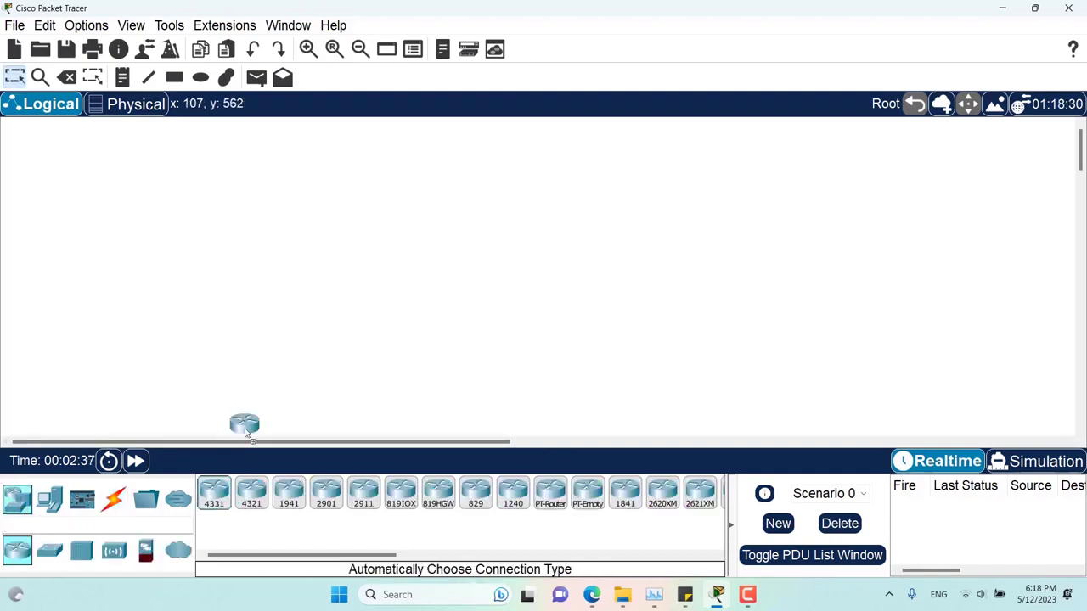
left_click(297, 283)
left_click(214, 494)
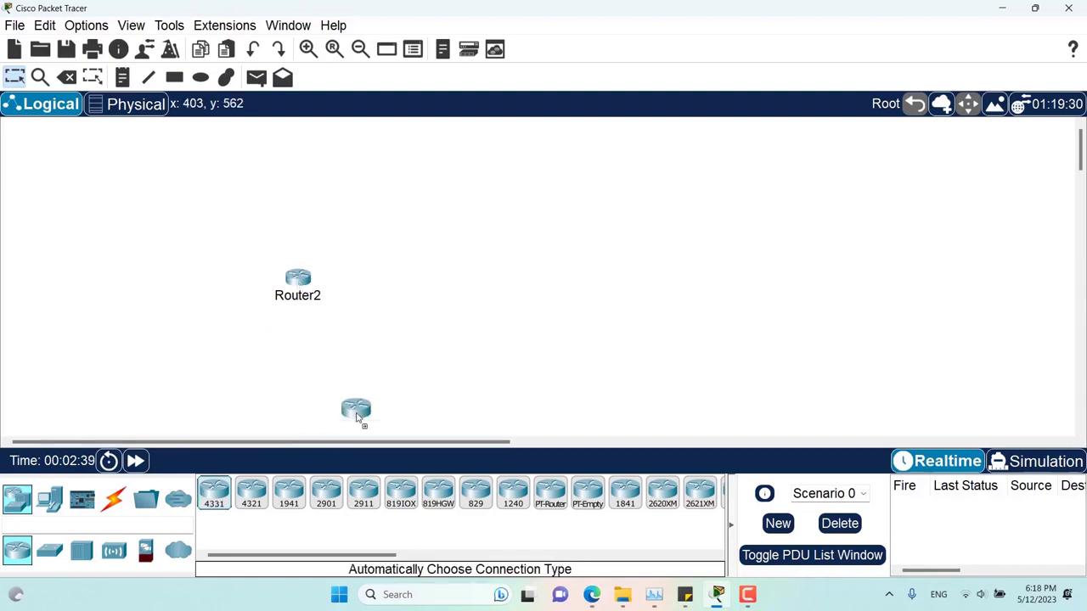
left_click(463, 246)
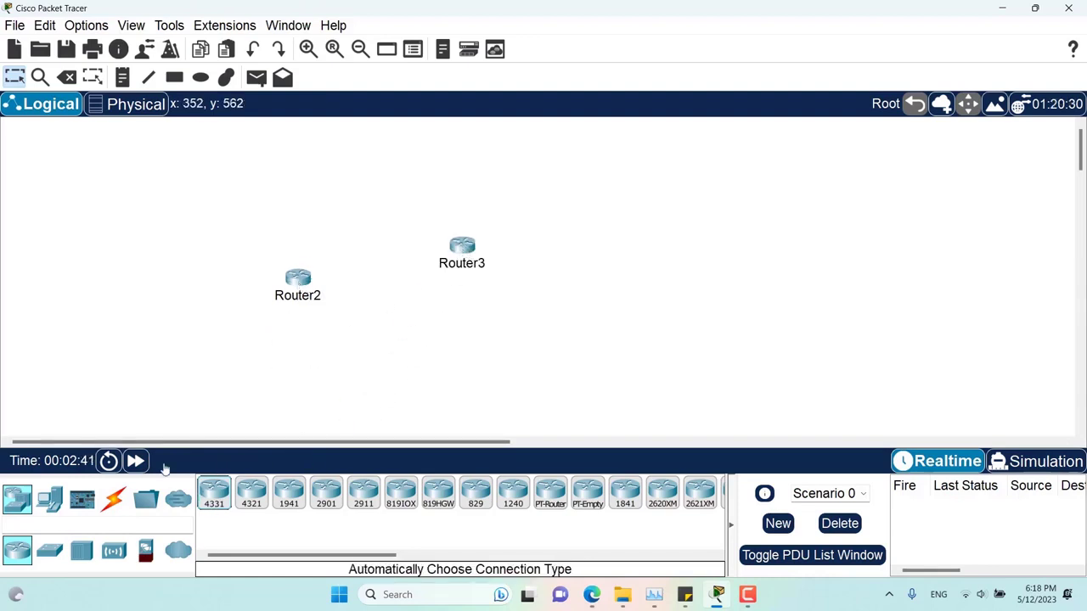
left_click(113, 499)
left_click(214, 495)
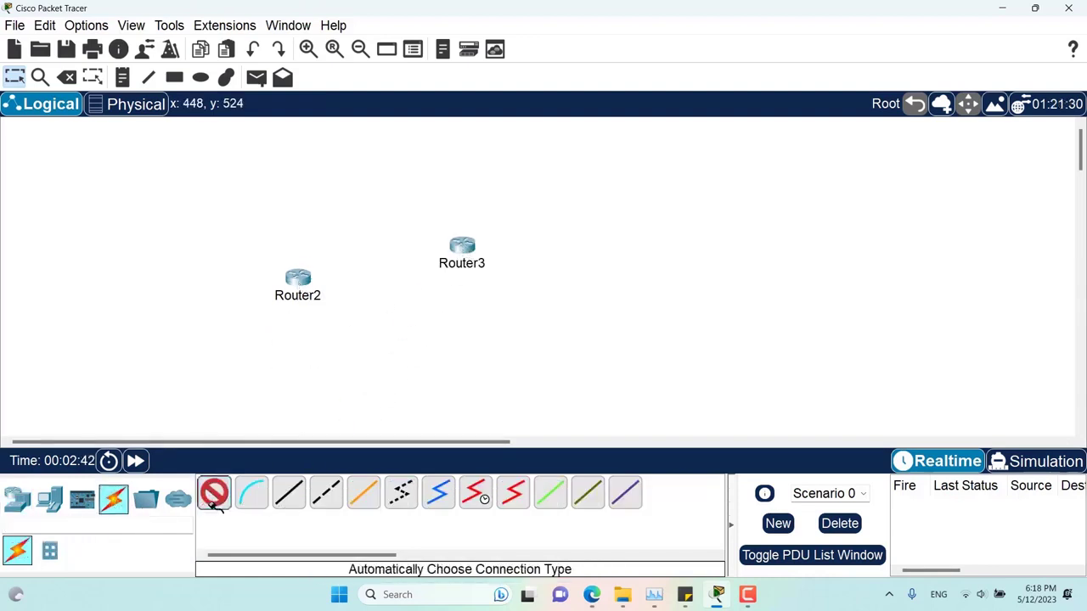
left_click(298, 278)
left_click(459, 245)
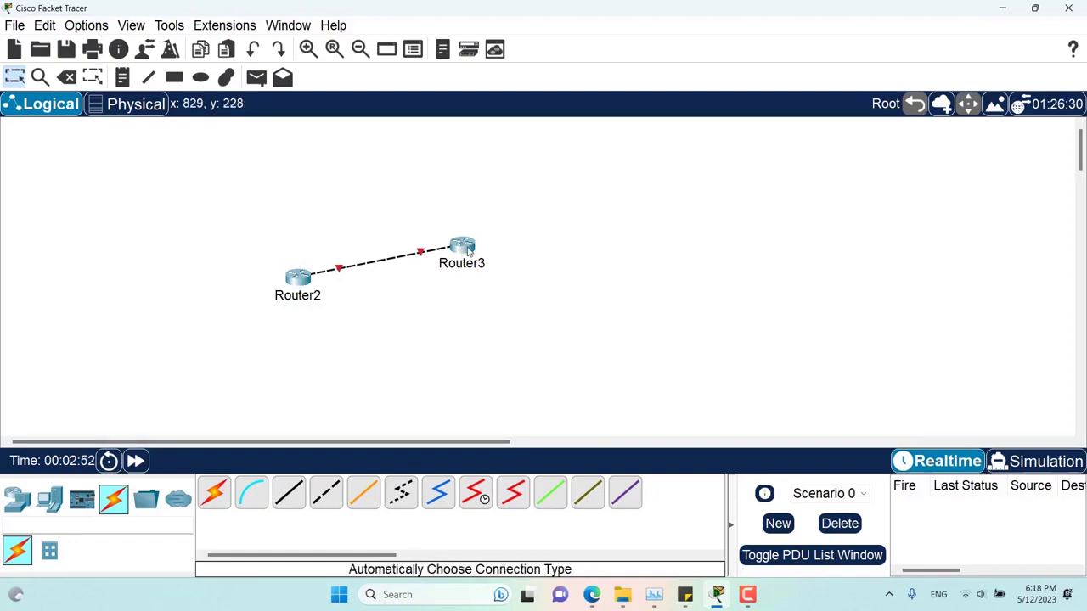
- Enable Always Show Port Labels in Logical Workspace so Gig0/0/0 labels appear, then close Preferences
mouse_move(468, 248)
left_click(86, 26)
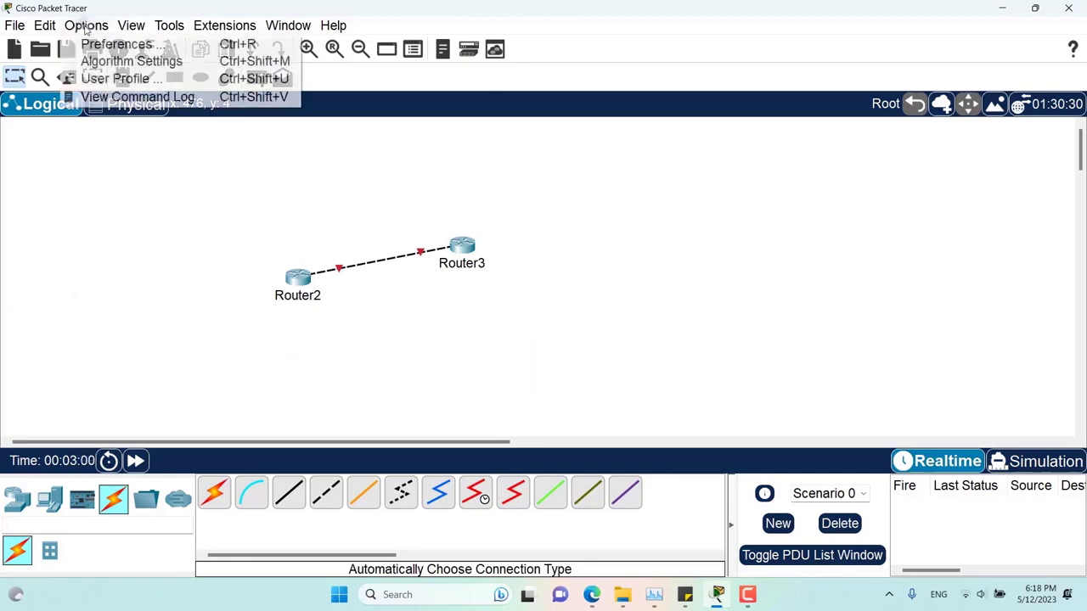
left_click(106, 45)
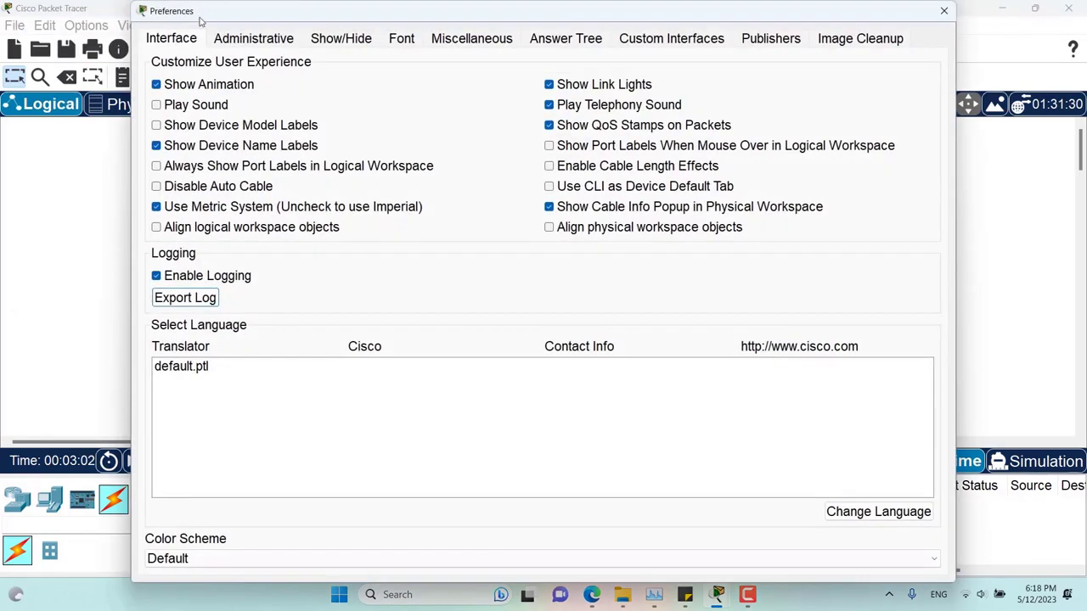
left_click_drag(217, 10, 655, 82)
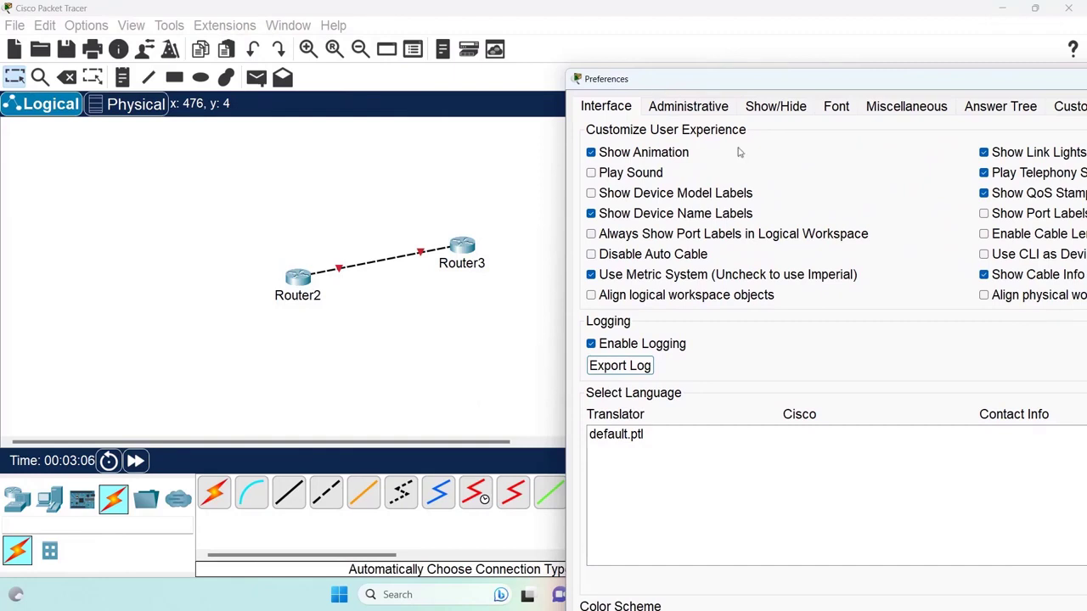
left_click(754, 236)
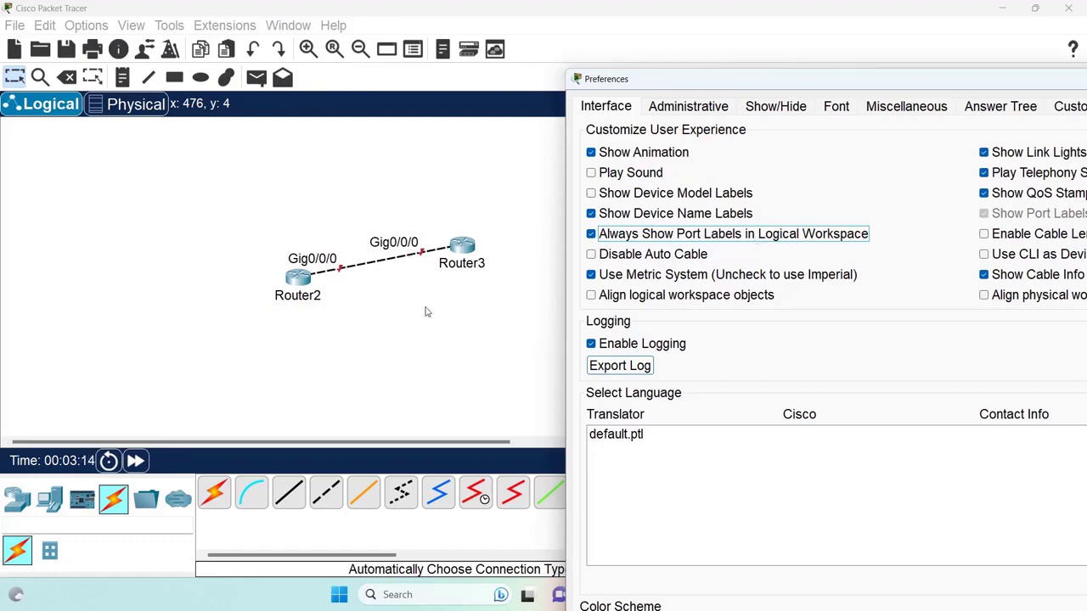
right_click(636, 85)
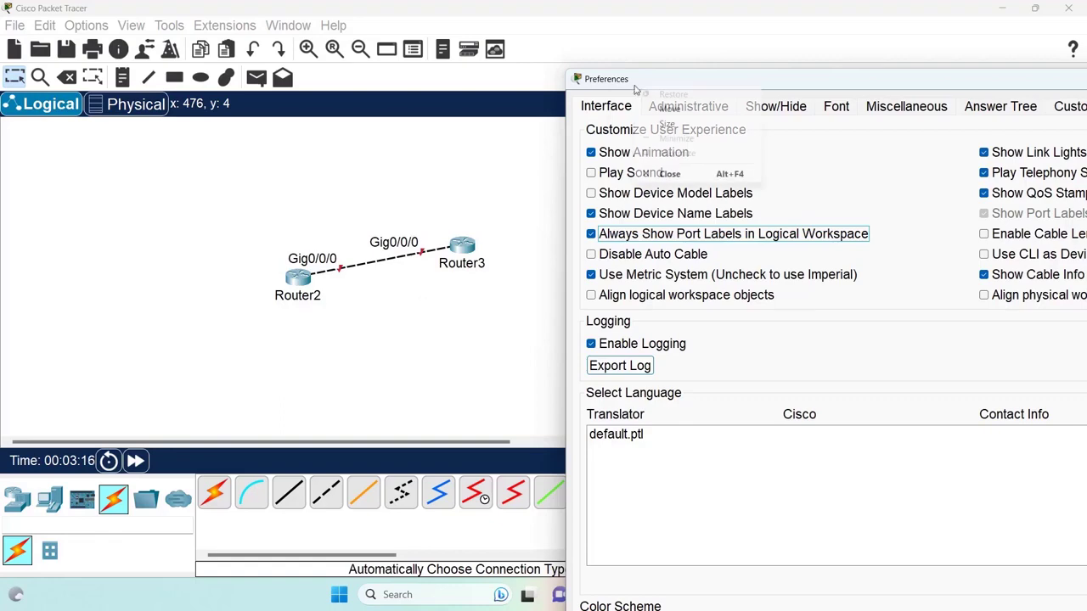
left_click(683, 174)
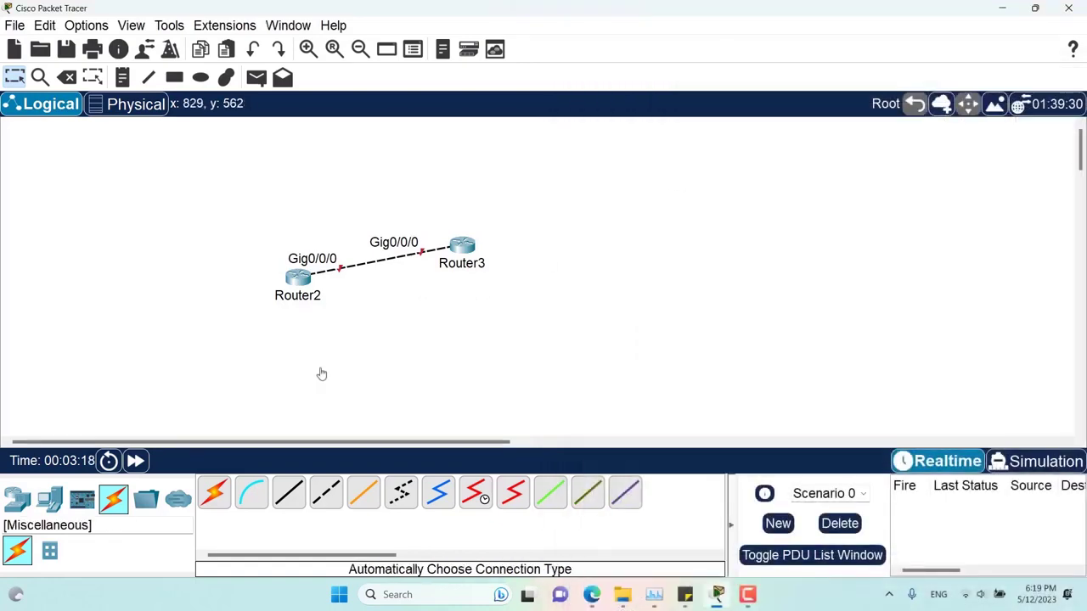
- Place a PT-Switch as Switch0 below the routers
left_click(23, 503)
left_click(50, 550)
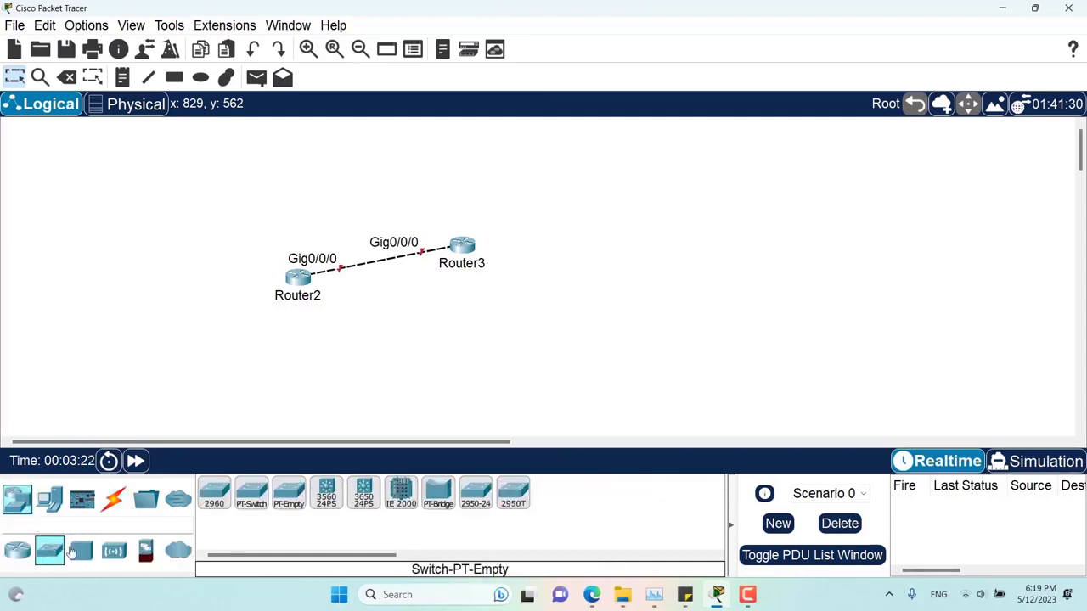
left_click(251, 494)
left_click(393, 380)
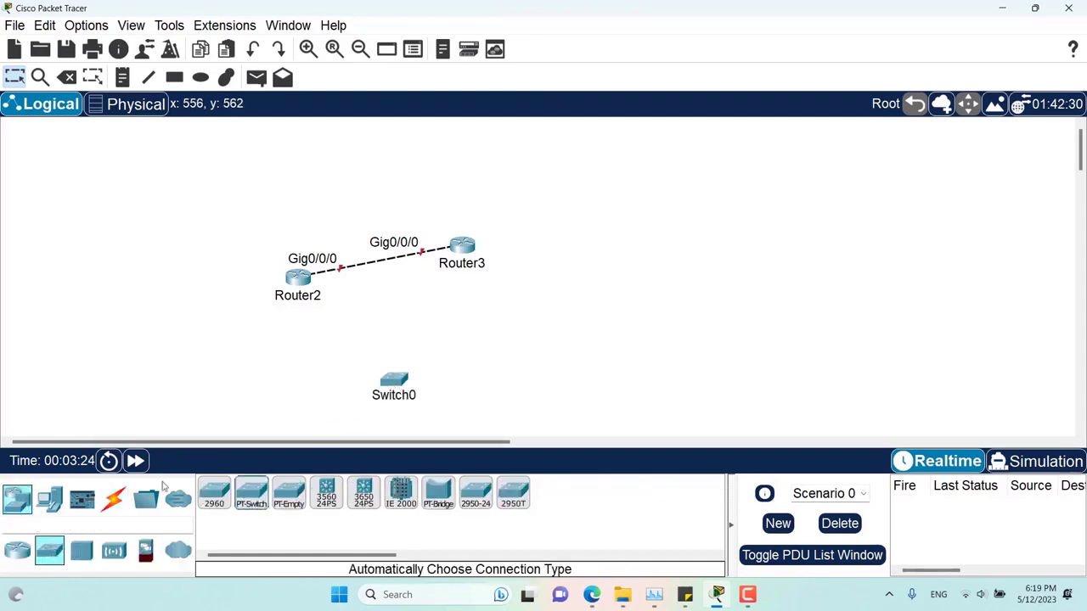
- Cable Router3 and Router2 to Switch0 with automatic connections, showing Gig0/0/1 and Fa0/1 labels
left_click(113, 503)
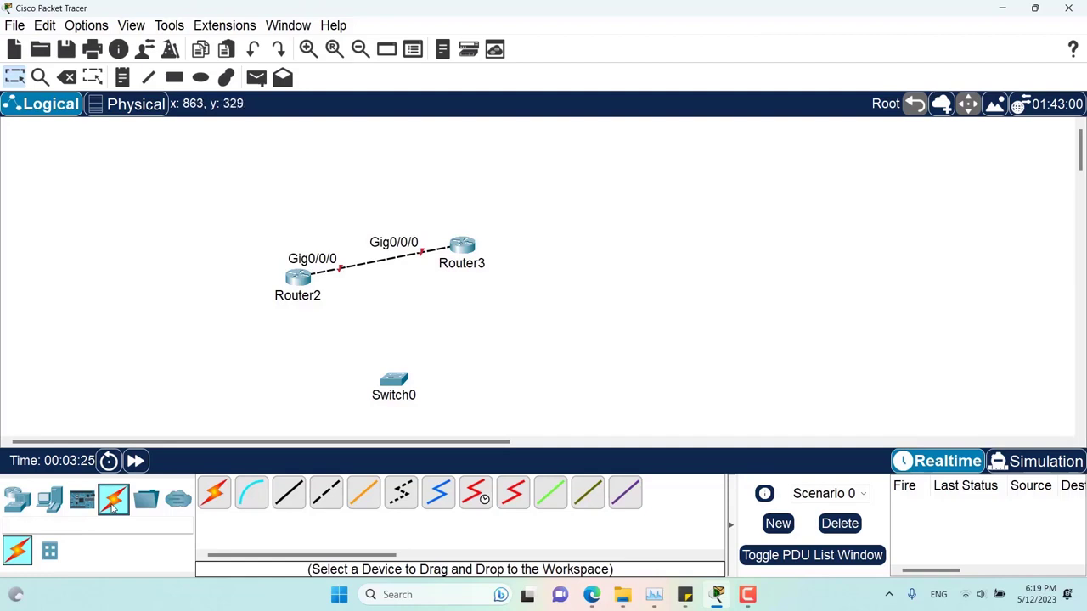
left_click(214, 493)
left_click(463, 247)
left_click(395, 380)
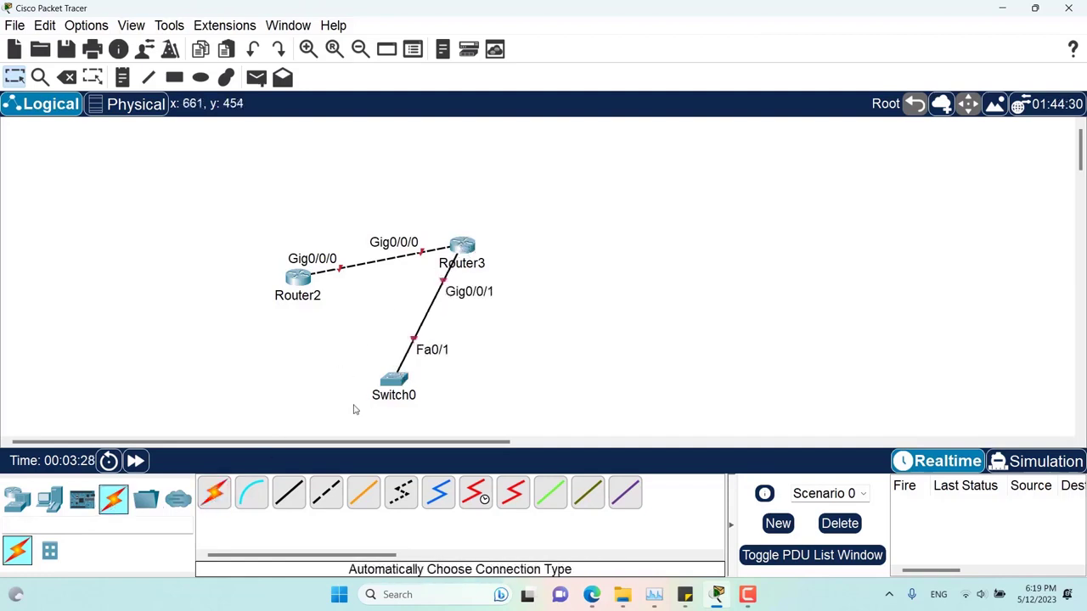
left_click(219, 494)
left_click(298, 279)
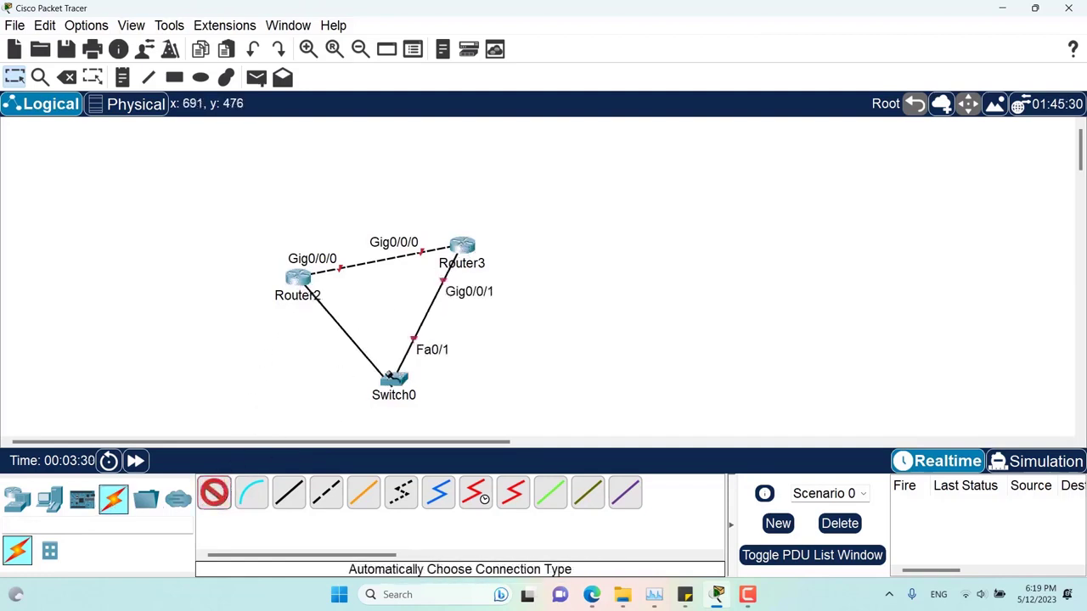
left_click(395, 379)
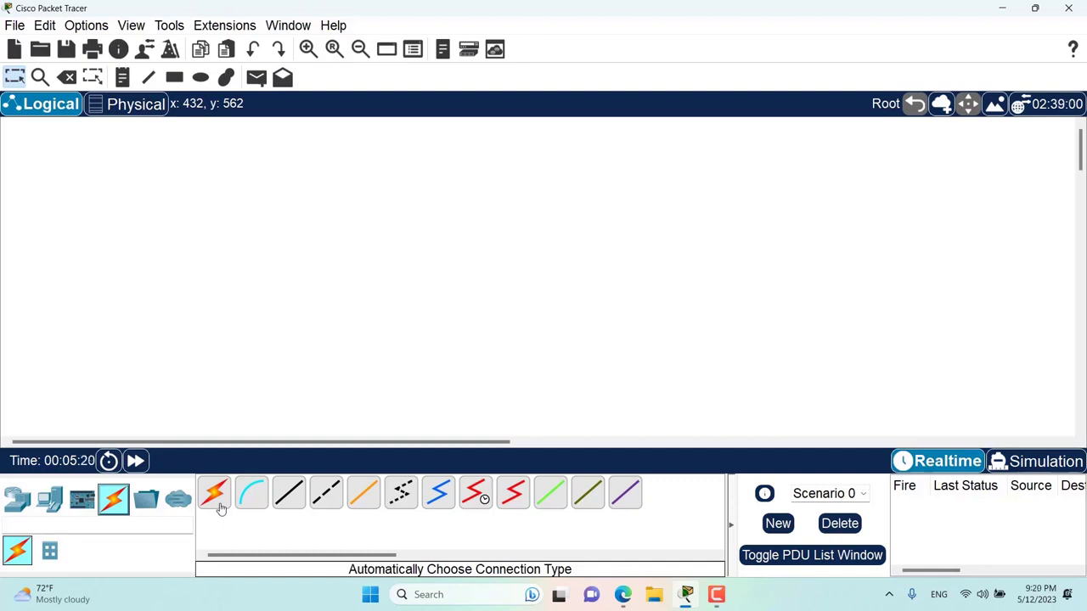
- Place PC0 and a 2960 Switch0, then try an automatic connection and get the Auto Connect disabled warning
left_click(17, 498)
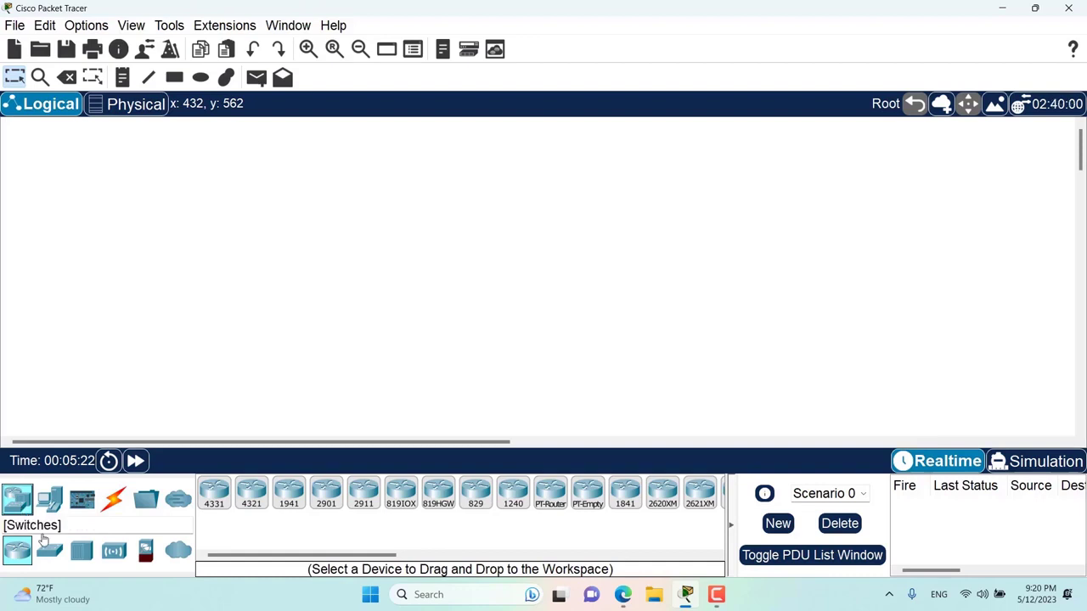
left_click(50, 498)
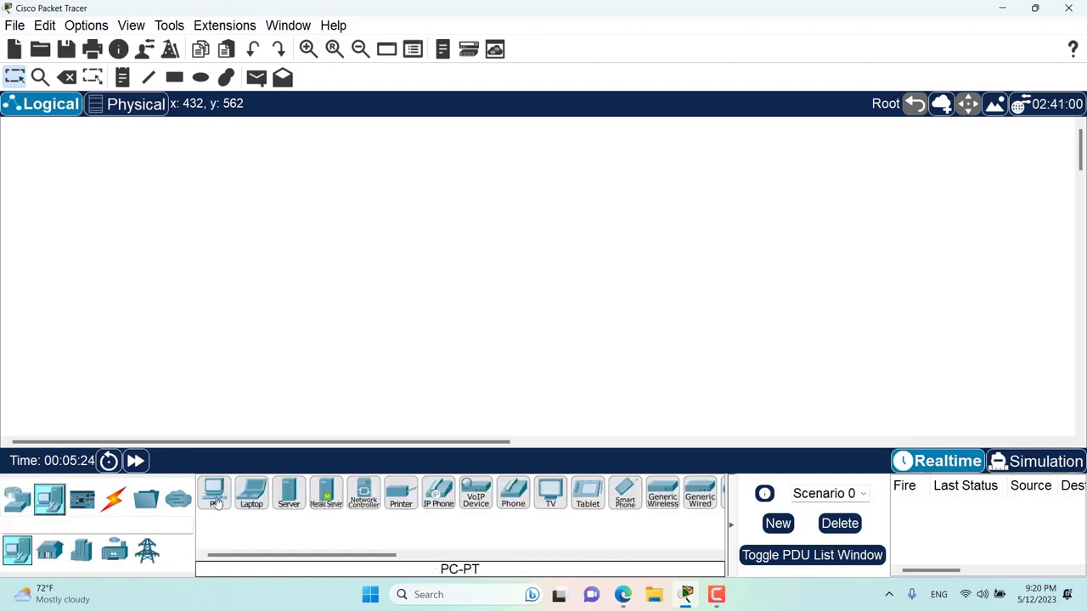
left_click_drag(214, 492, 270, 314)
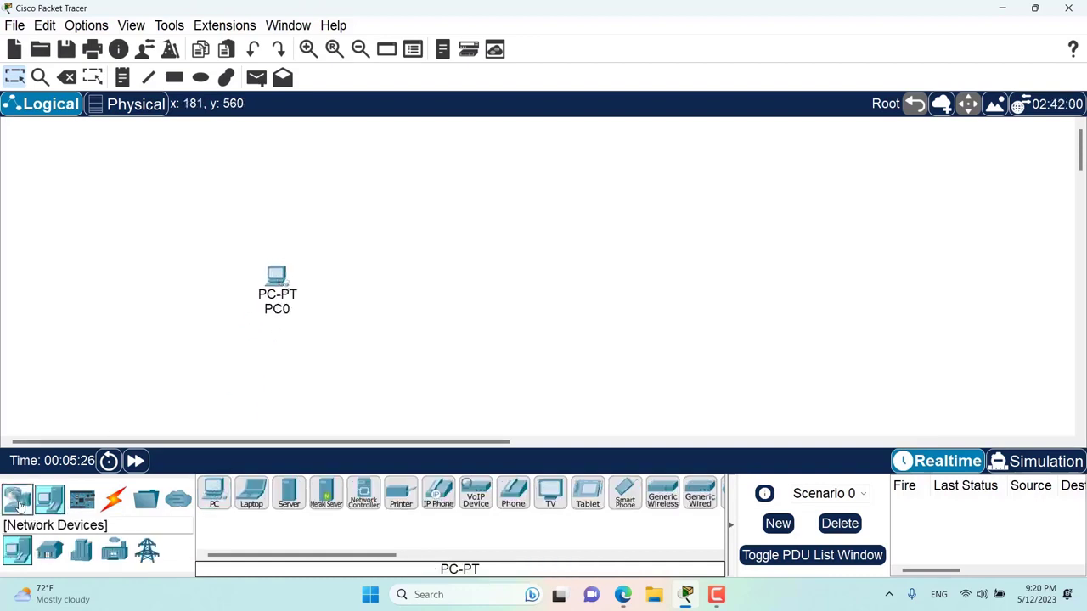
left_click(17, 498)
left_click(50, 551)
left_click_drag(214, 492, 441, 291)
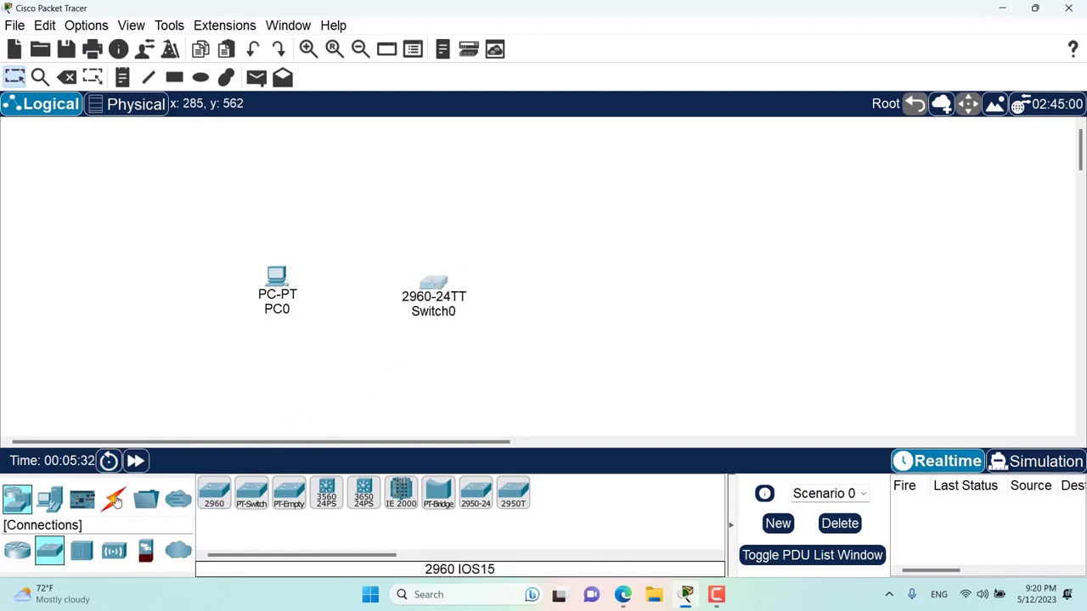
left_click(113, 498)
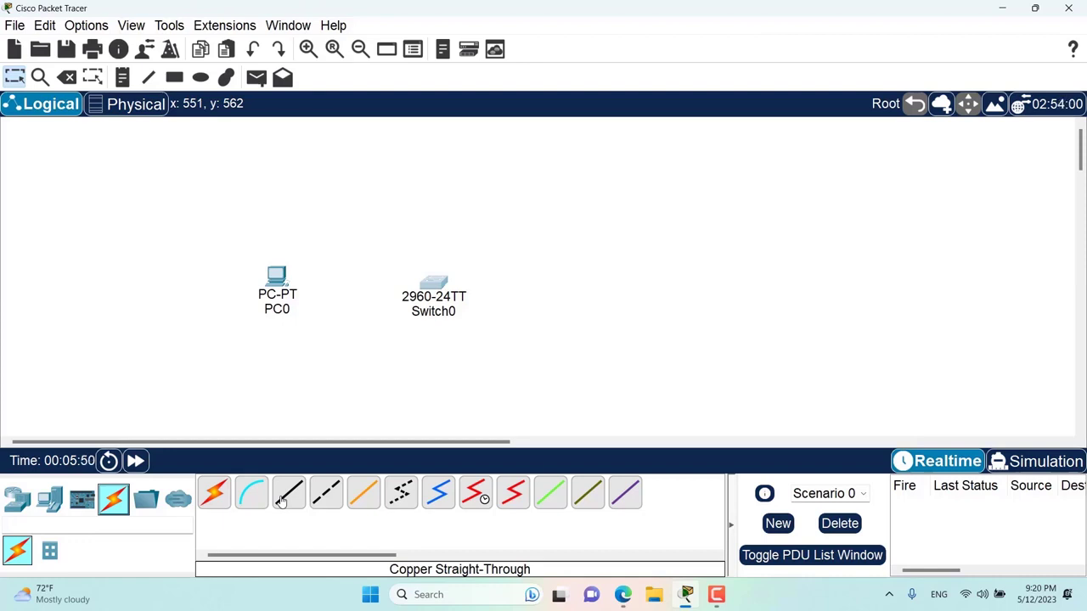
left_click(210, 495)
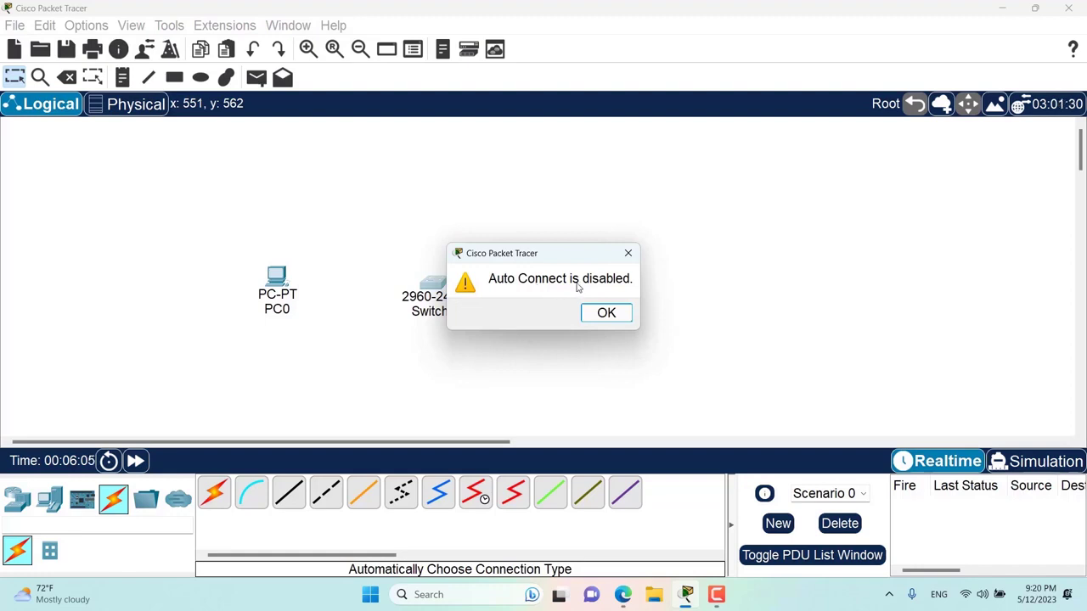
- Uncheck Disable Auto Cable in Preferences, then auto-connect PC0 to Switch0
left_click(604, 313)
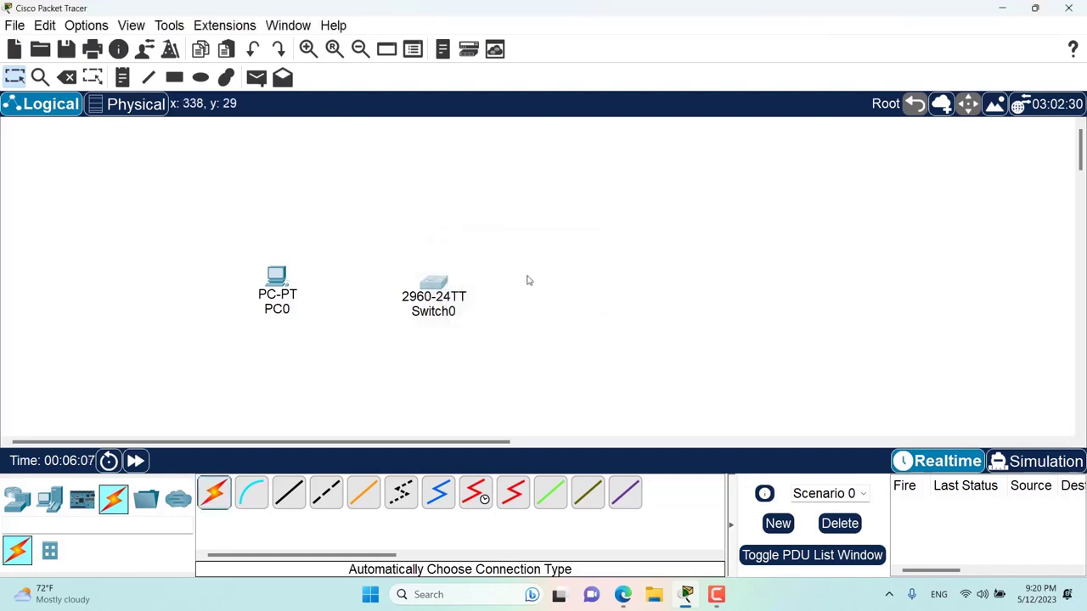
left_click(81, 27)
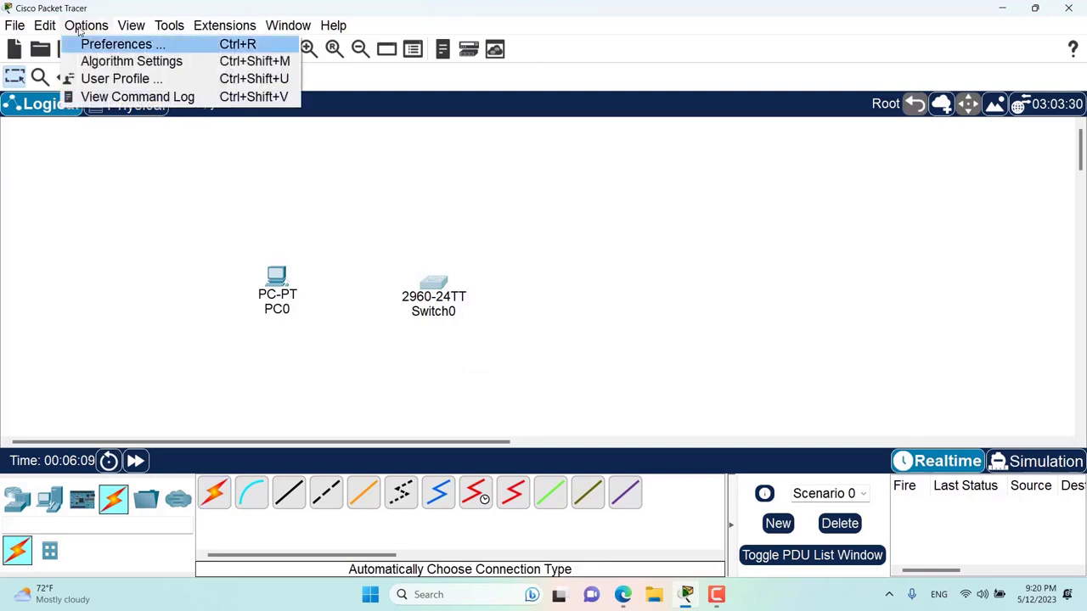
left_click(92, 44)
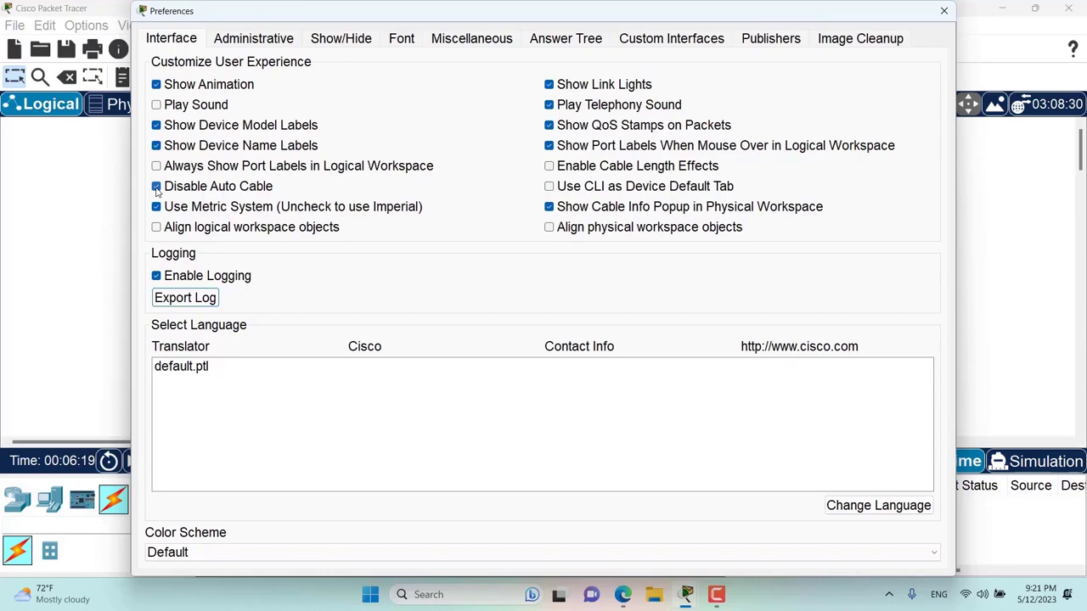
left_click(156, 189)
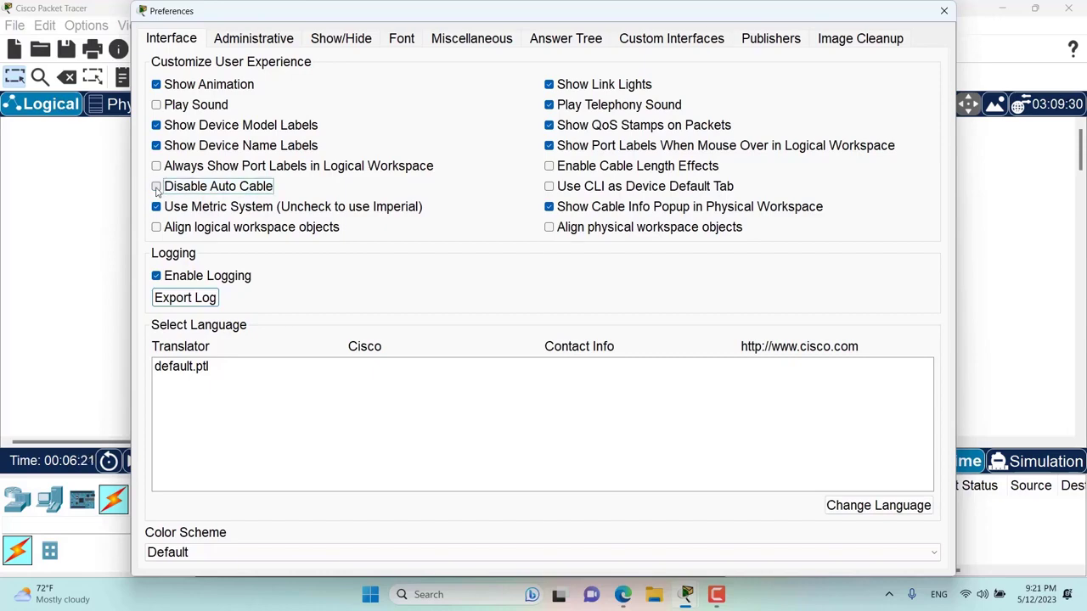
left_click(943, 11)
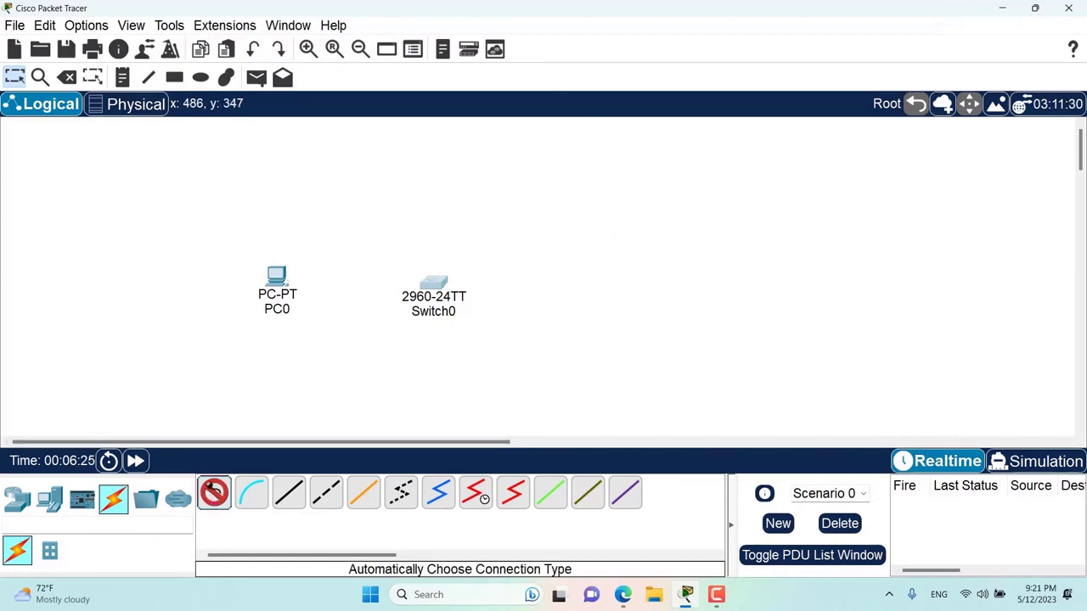
left_click(281, 274)
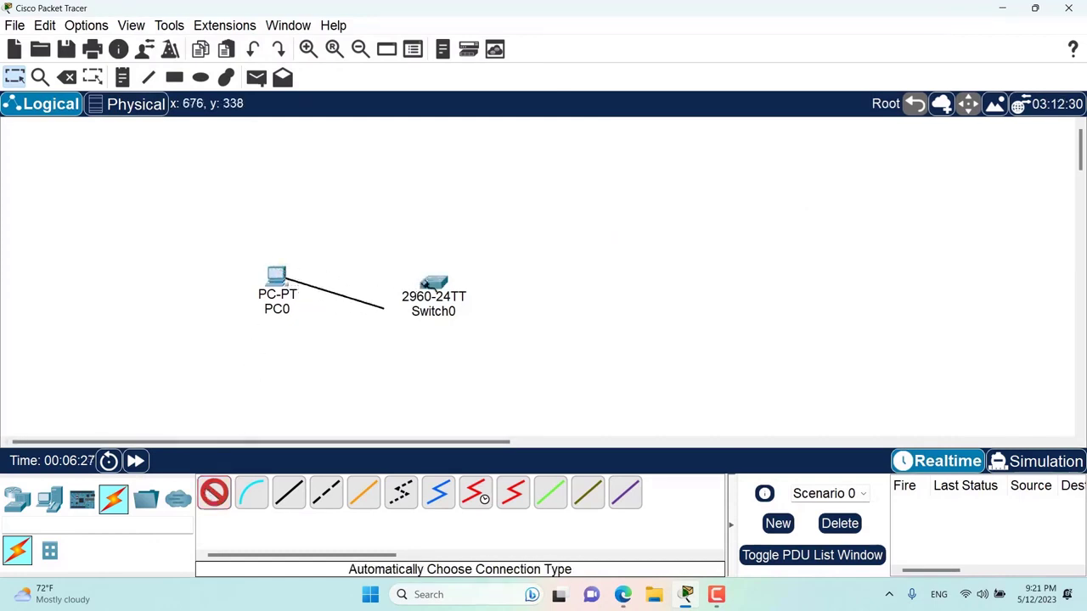
left_click(433, 287)
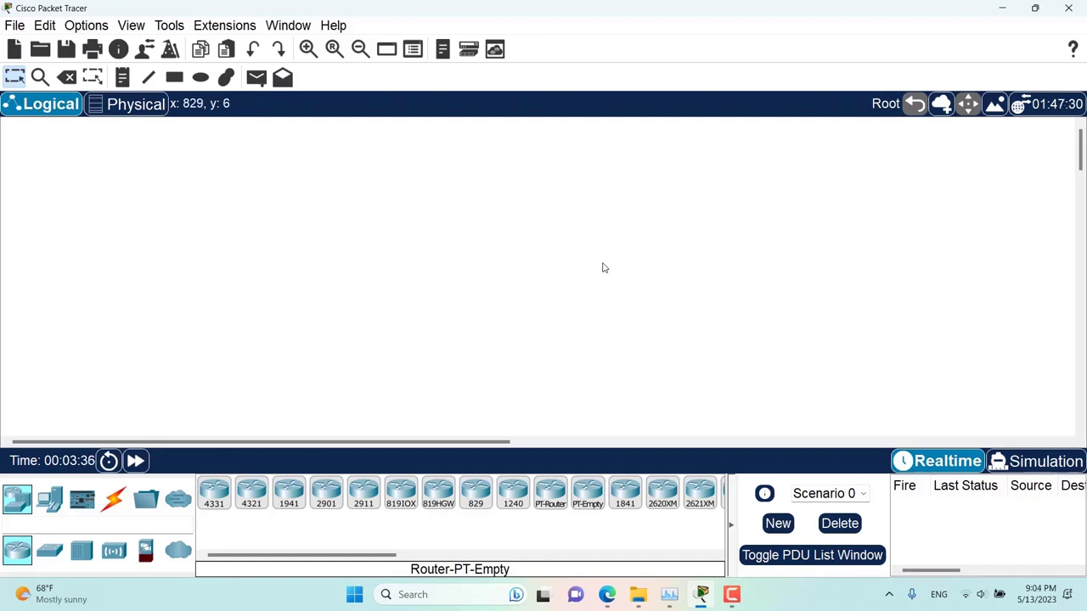
left_click(76, 25)
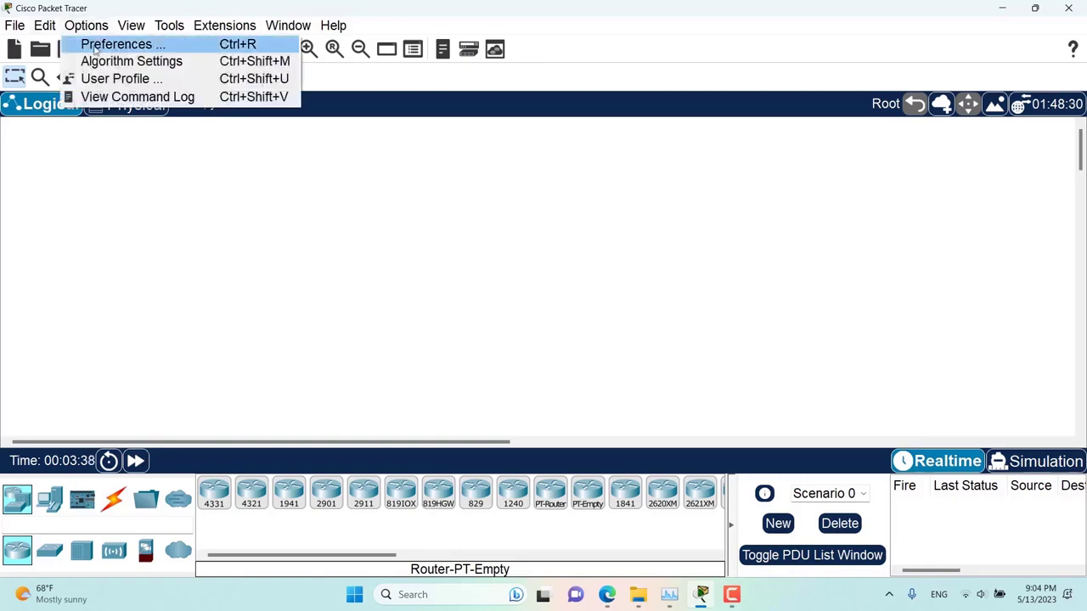
left_click(95, 43)
left_click_drag(228, 12, 393, 40)
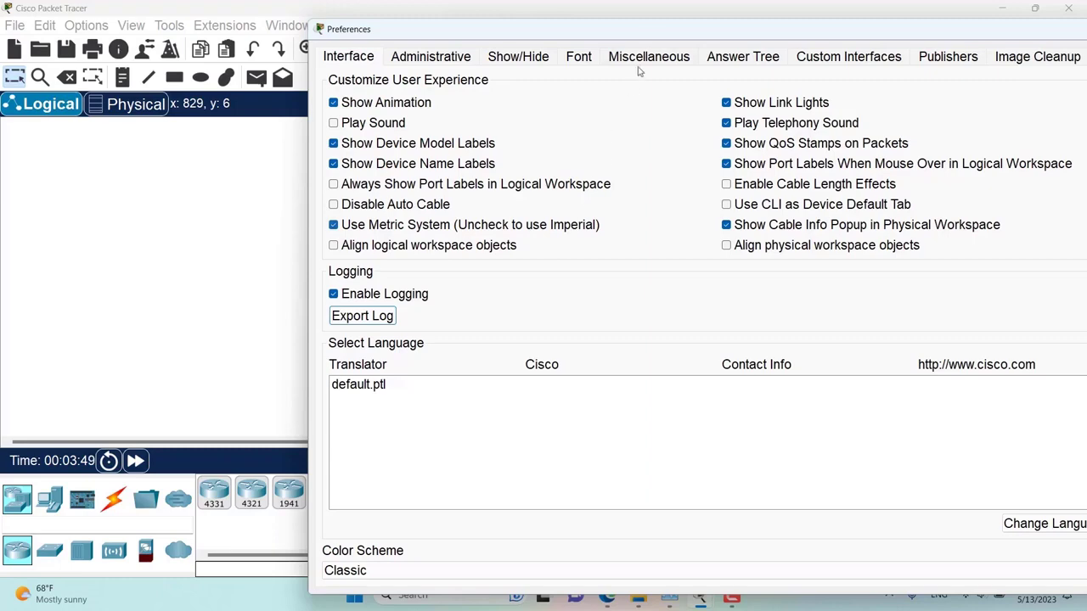
left_click_drag(646, 32, 380, 52)
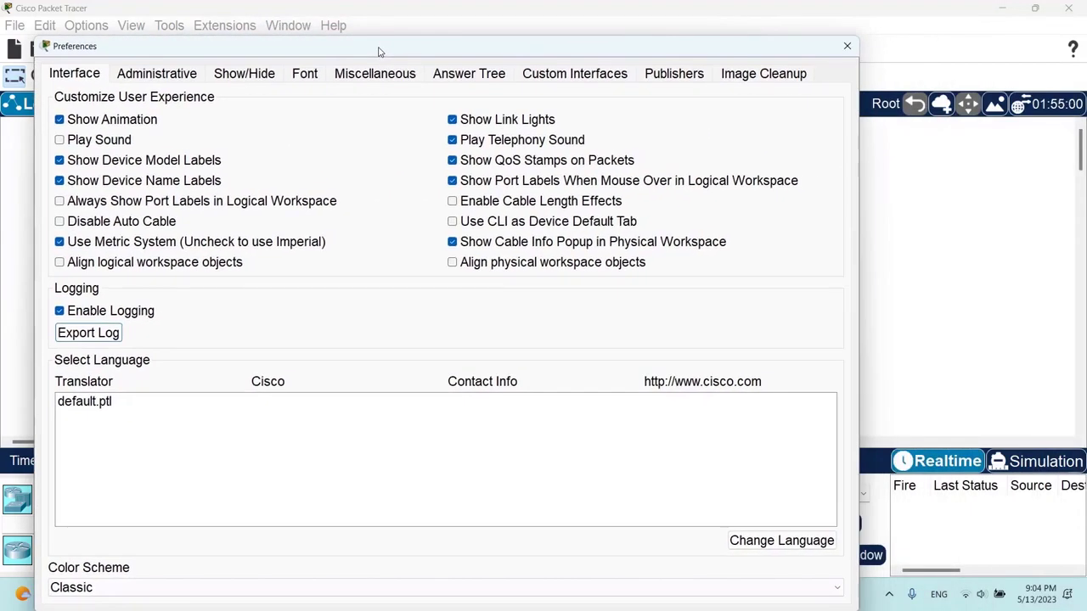
left_click(845, 49)
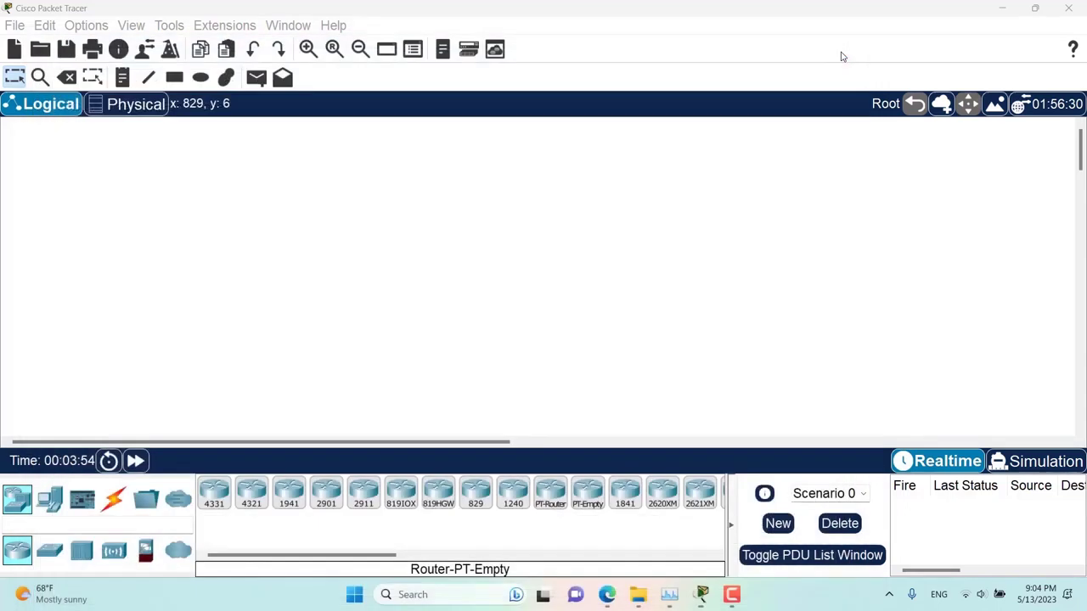
- In the Physical workspace, open Environments and review metric readings like 22.00 m elevation and pH 7.00 soil
left_click(133, 113)
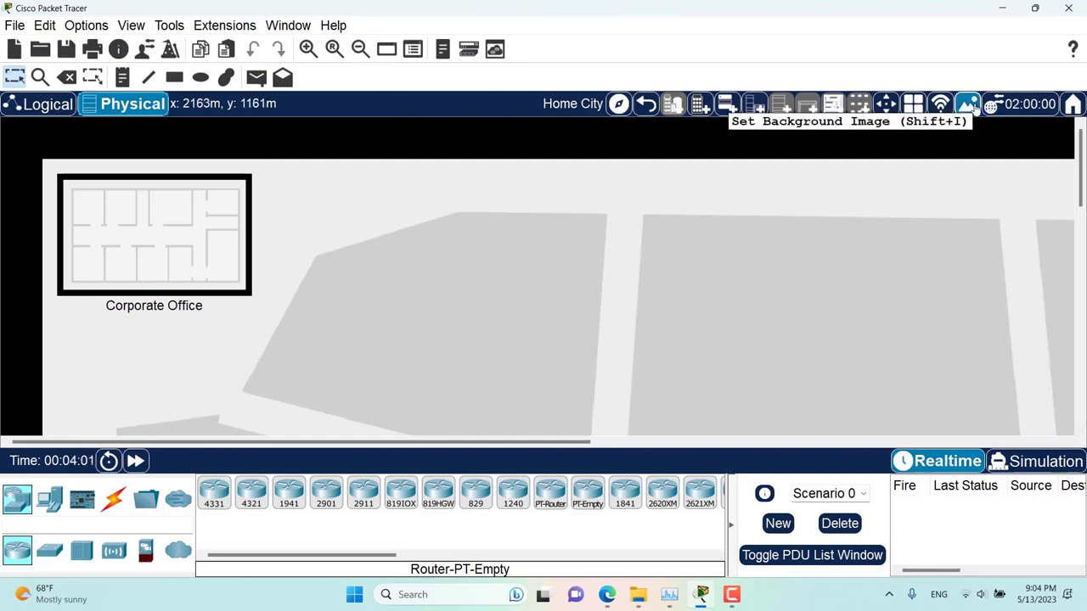
key("ctrl+shift+w")
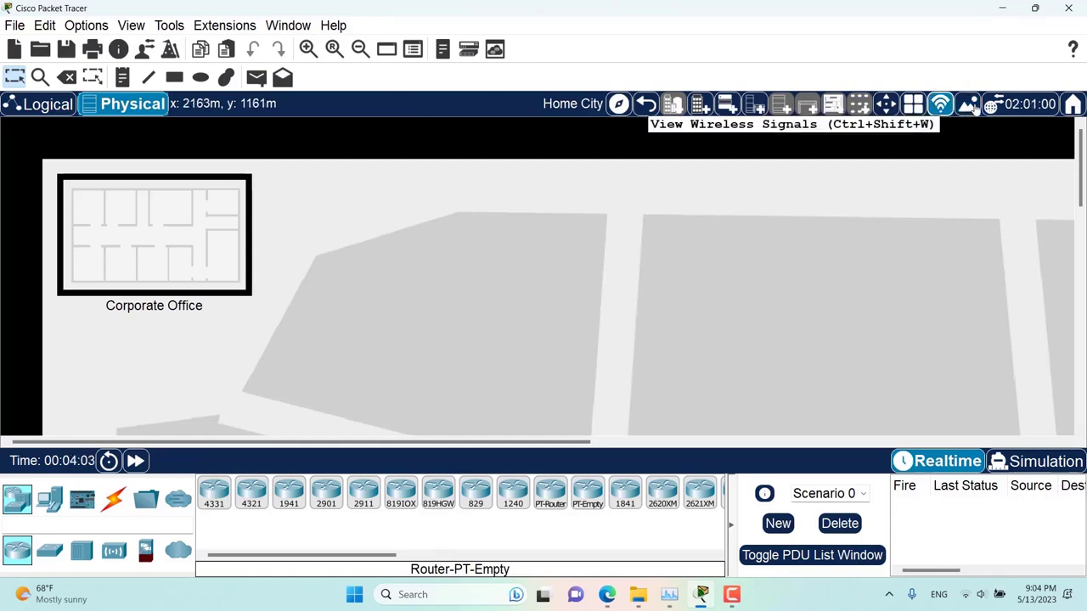
left_click(968, 105)
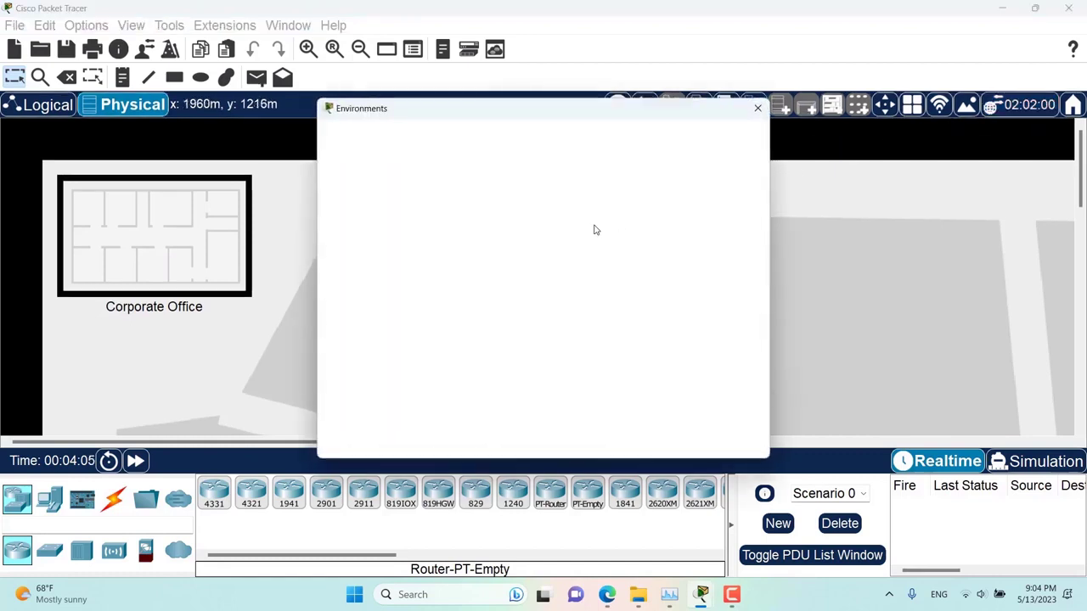
scroll(594, 229, "down", 1)
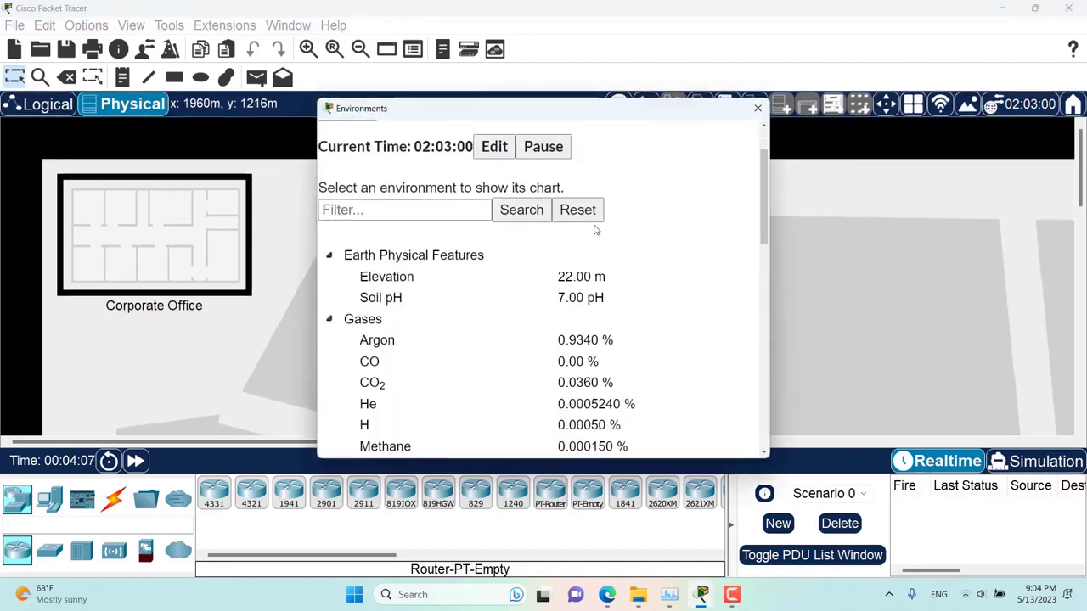
scroll(629, 233, "down", 5)
scroll(511, 255, "up", 5)
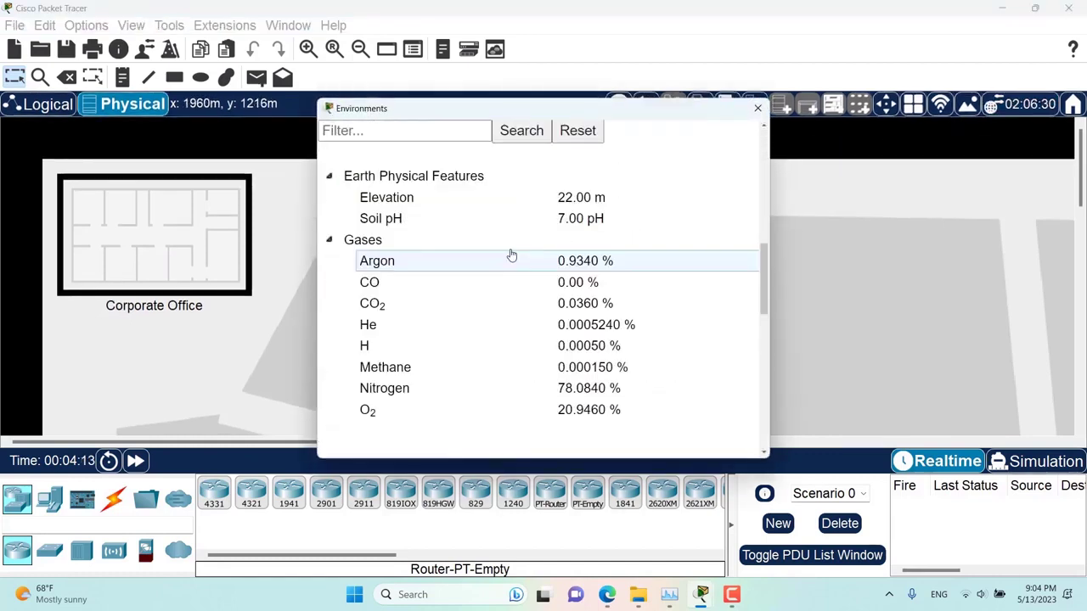
scroll(512, 254, "down", 4)
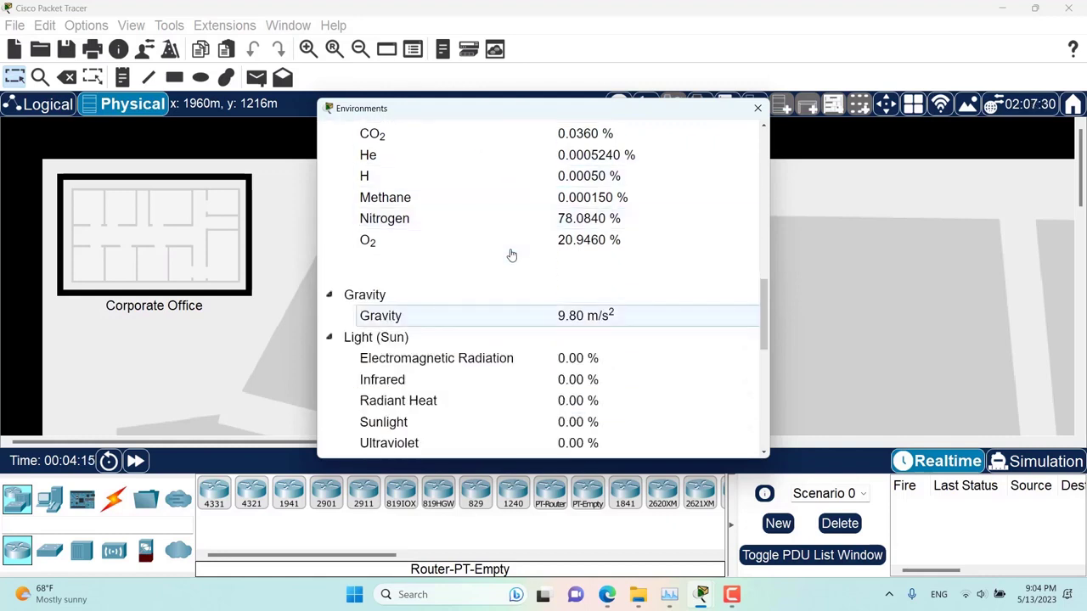
scroll(525, 307, "down", 5)
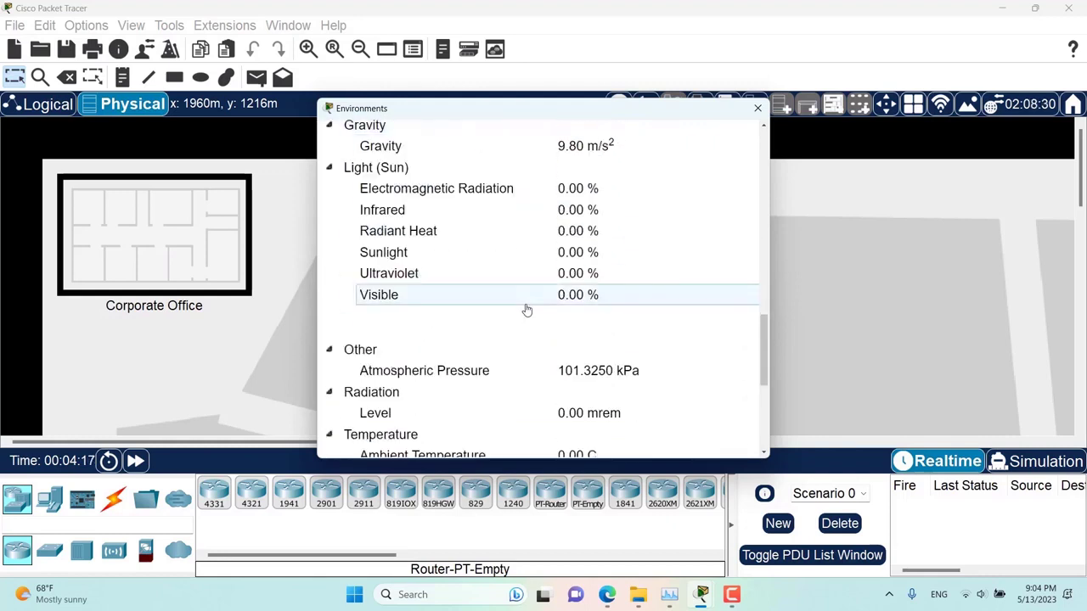
scroll(526, 310, "down", 2)
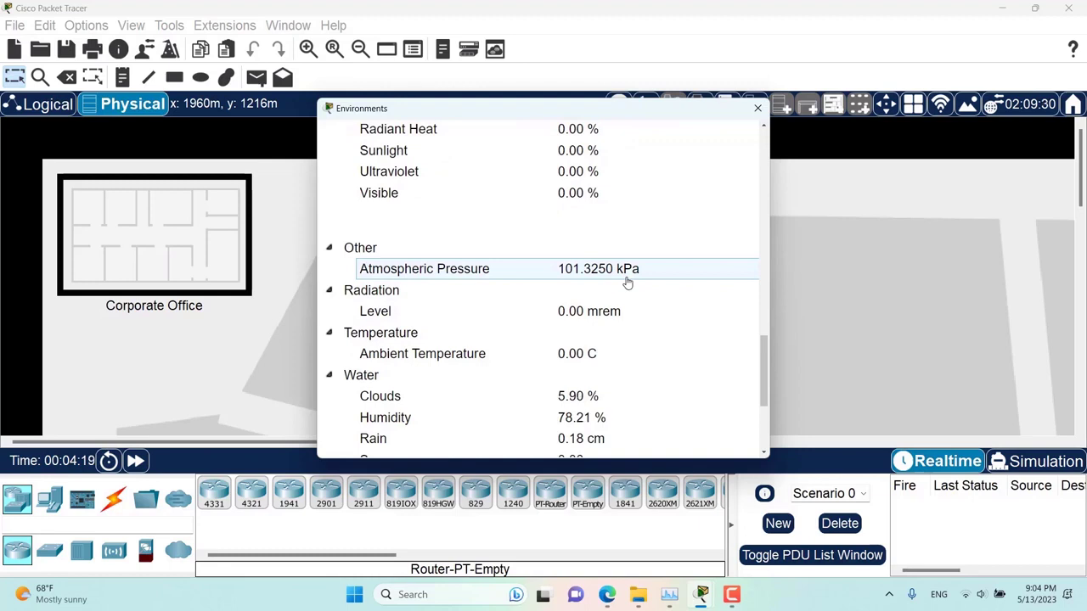
scroll(628, 283, "down", 5)
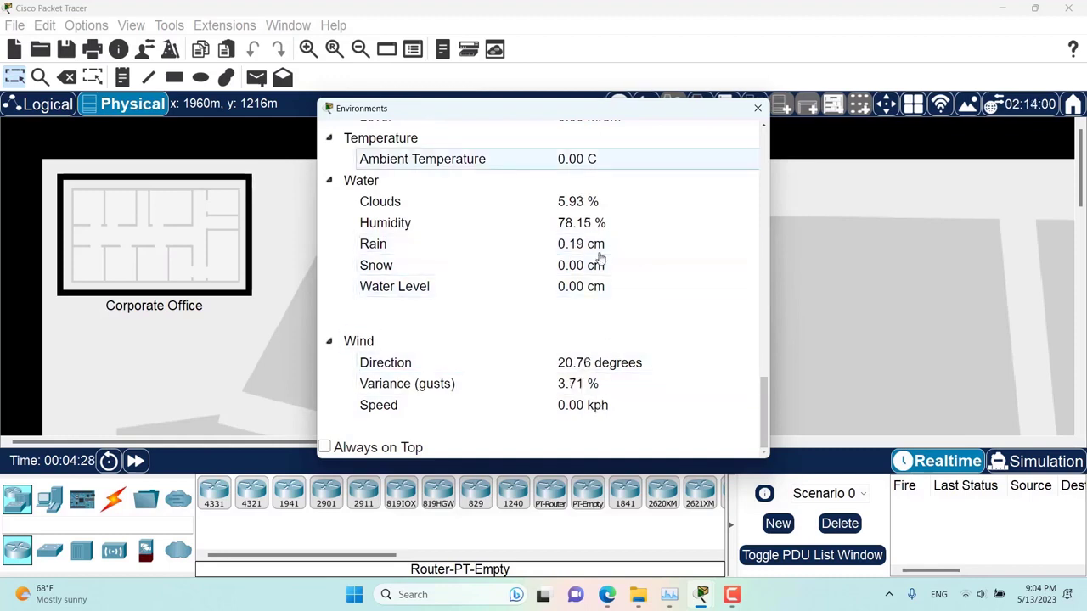
scroll(601, 256, "up", 10)
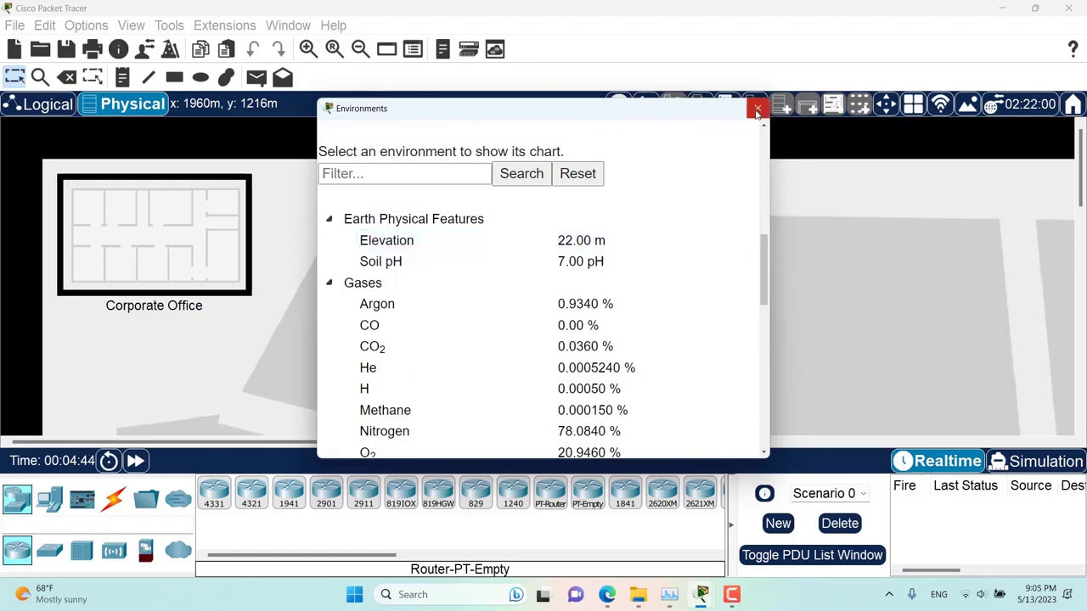
- Close Environments and uncheck Use Metric System in Preferences to switch to imperial units
left_click(757, 108)
left_click(85, 25)
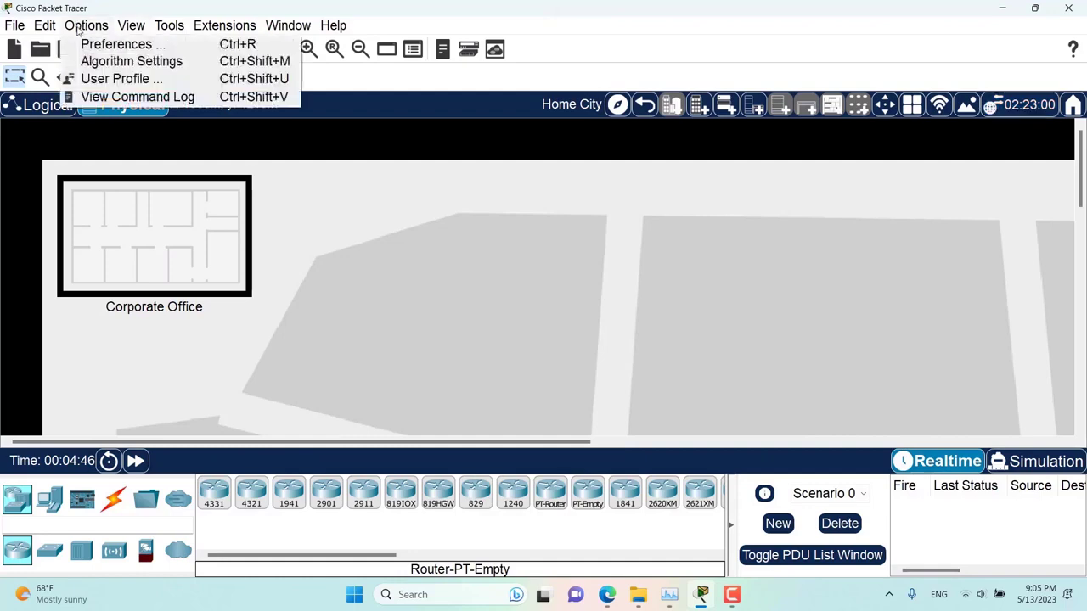
left_click(122, 42)
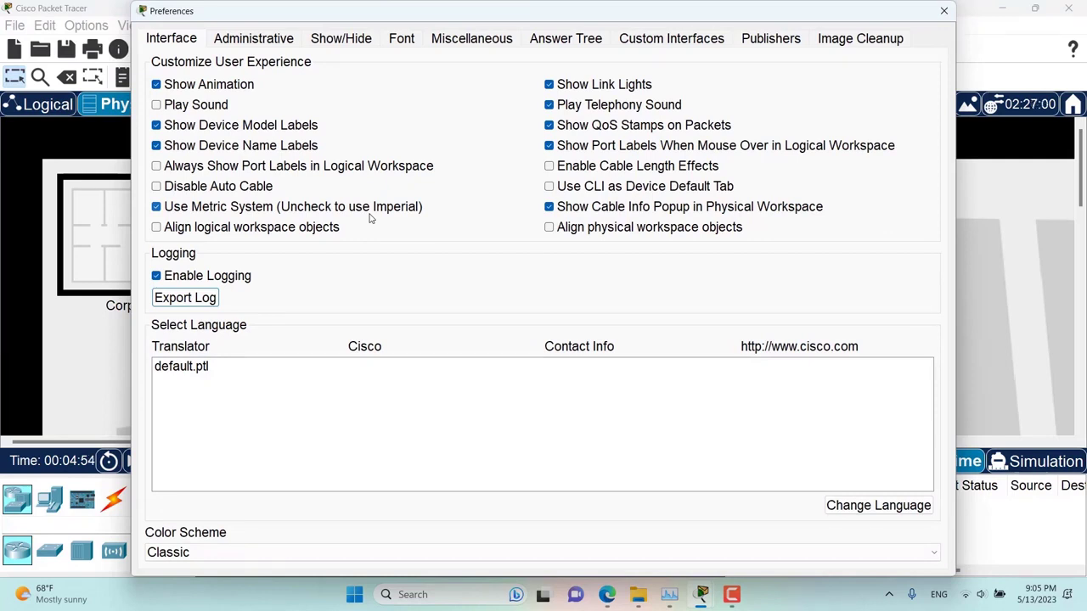
left_click(235, 212)
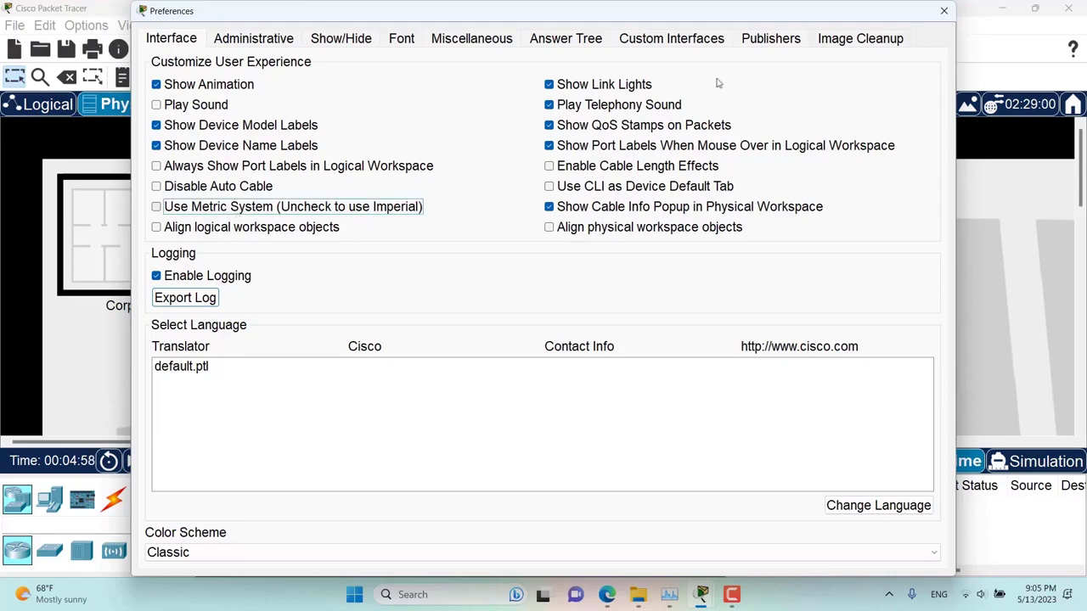
left_click(944, 11)
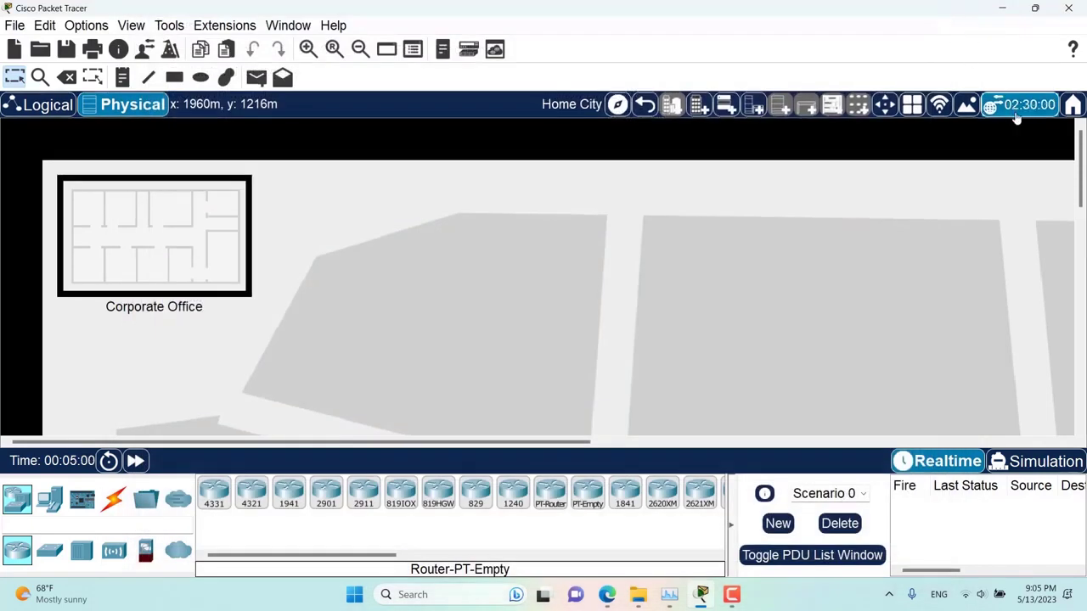
- Reopen Environments and review imperial readings: 72.17760 ft elevation, 14.69595 psi, 32.00 F
left_click(1016, 113)
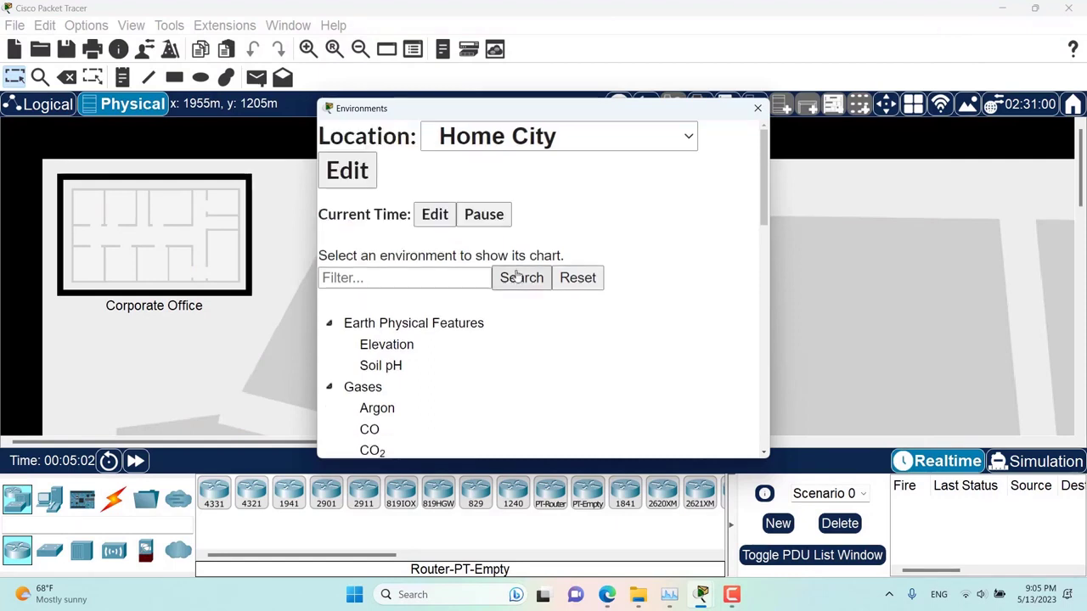
scroll(517, 277, "down", 8)
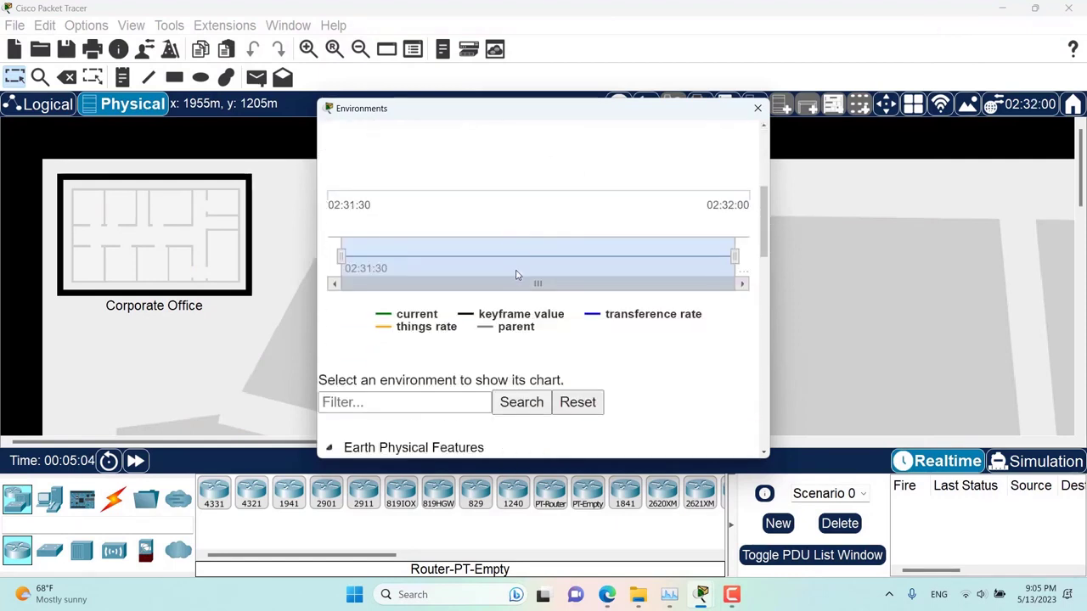
scroll(517, 276, "down", 2)
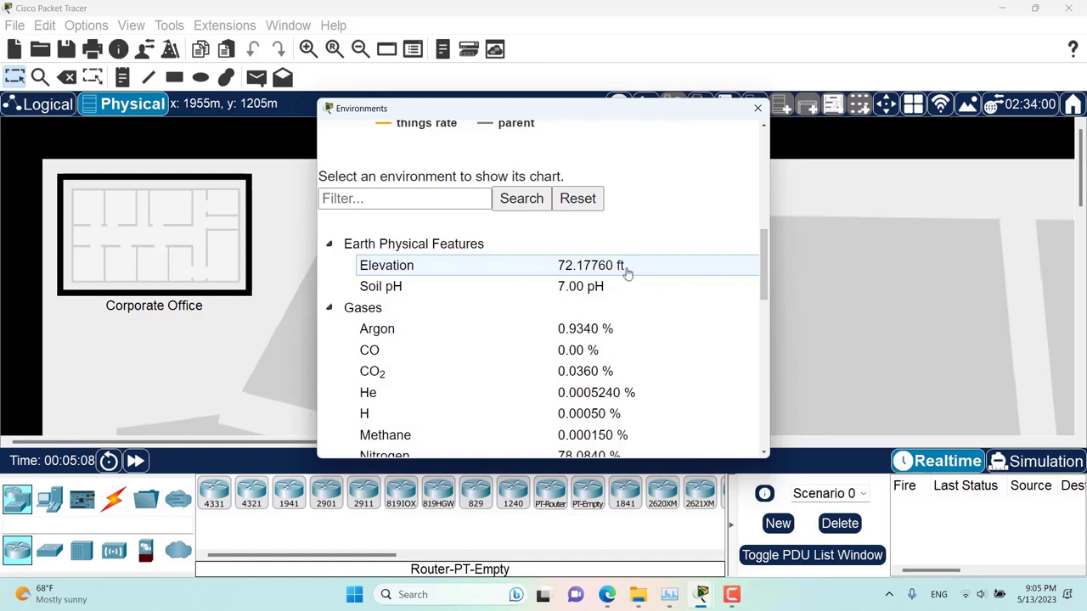
scroll(637, 306, "down", 5)
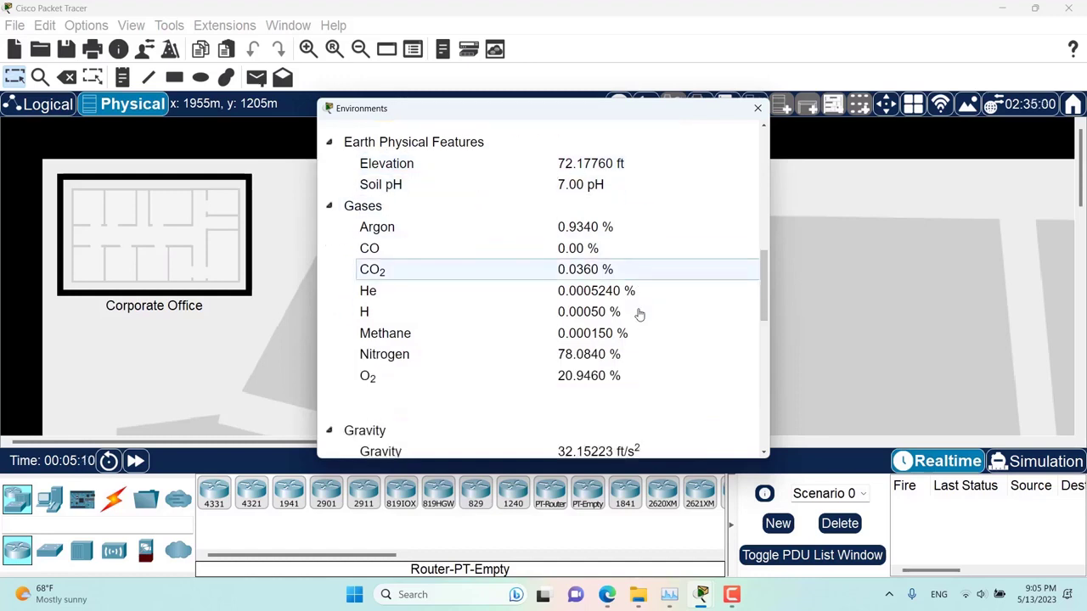
scroll(639, 315, "down", 5)
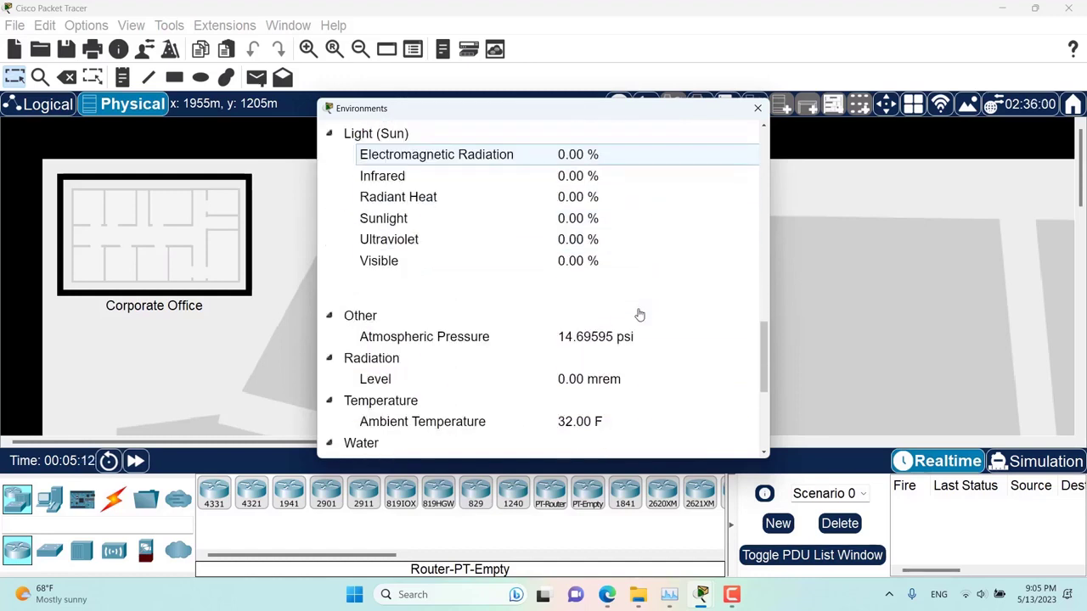
scroll(640, 314, "down", 3)
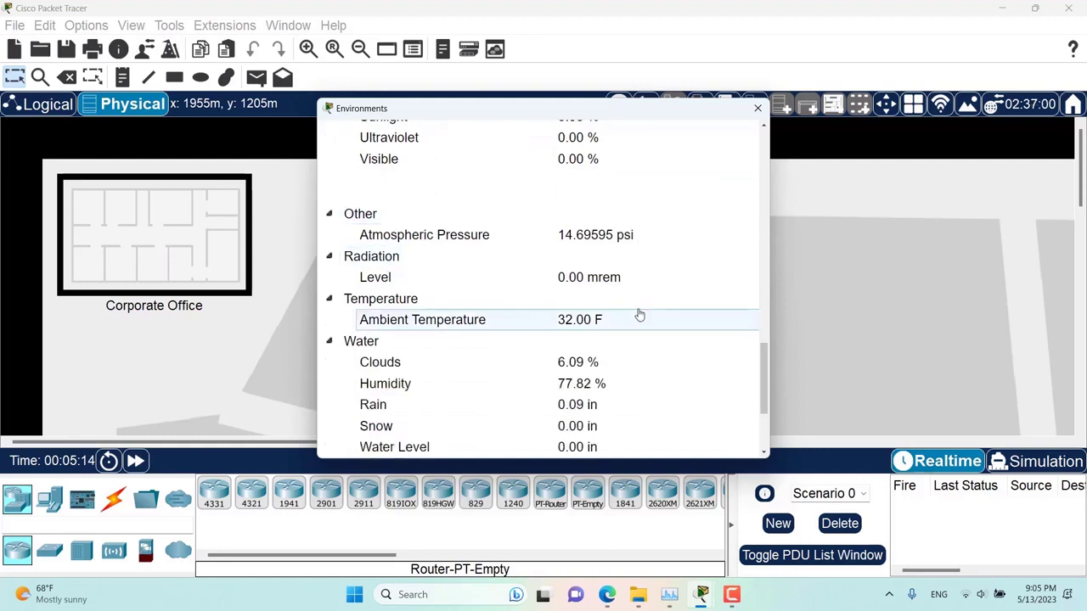
scroll(640, 315, "down", 4)
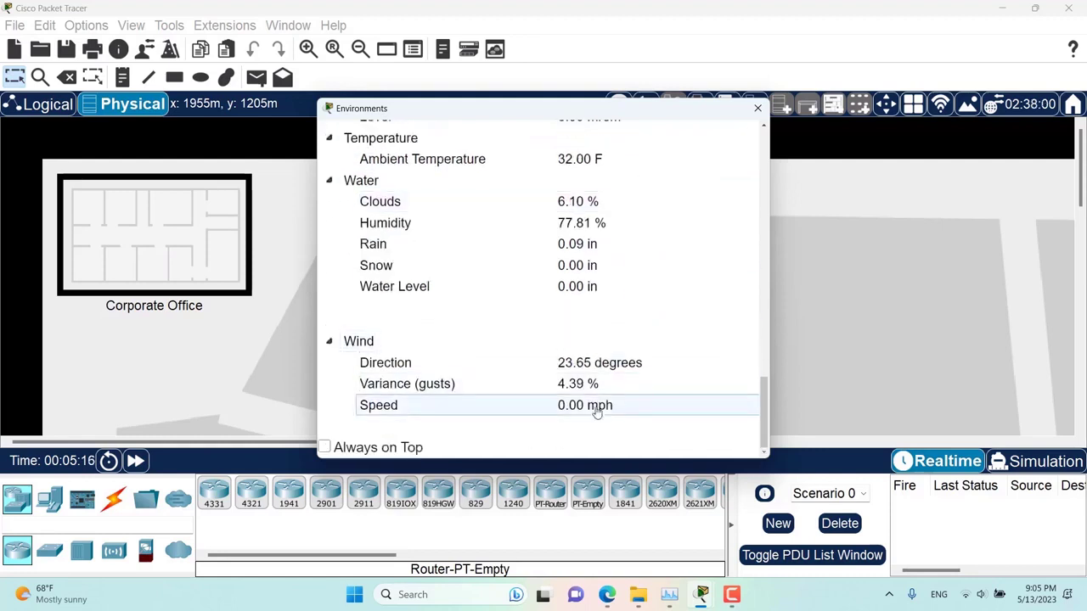
- Close the Environments dialog and then the Preferences window
left_click(756, 110)
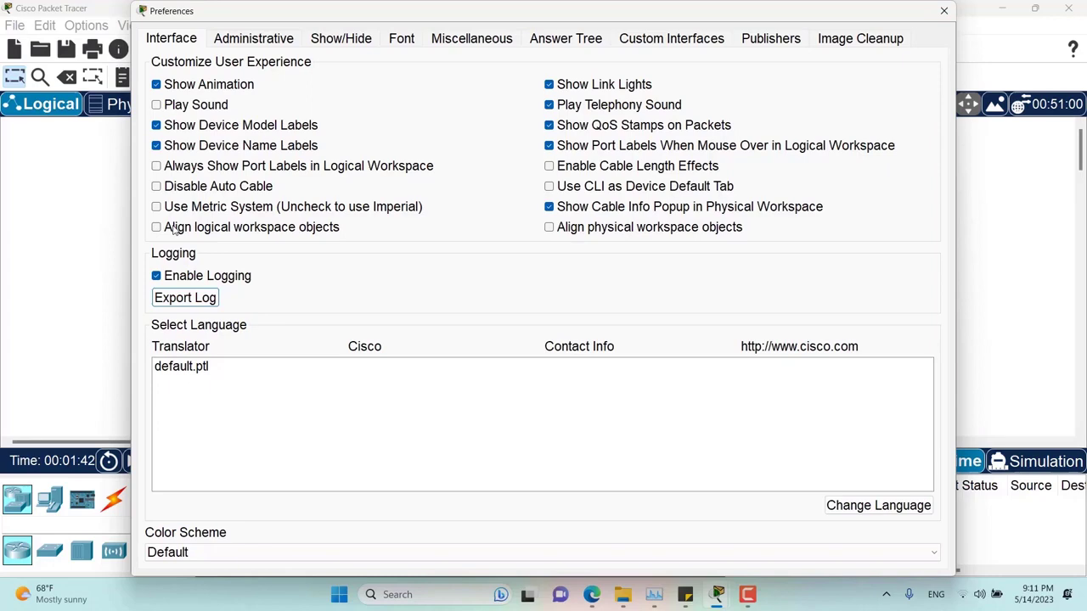
left_click(943, 11)
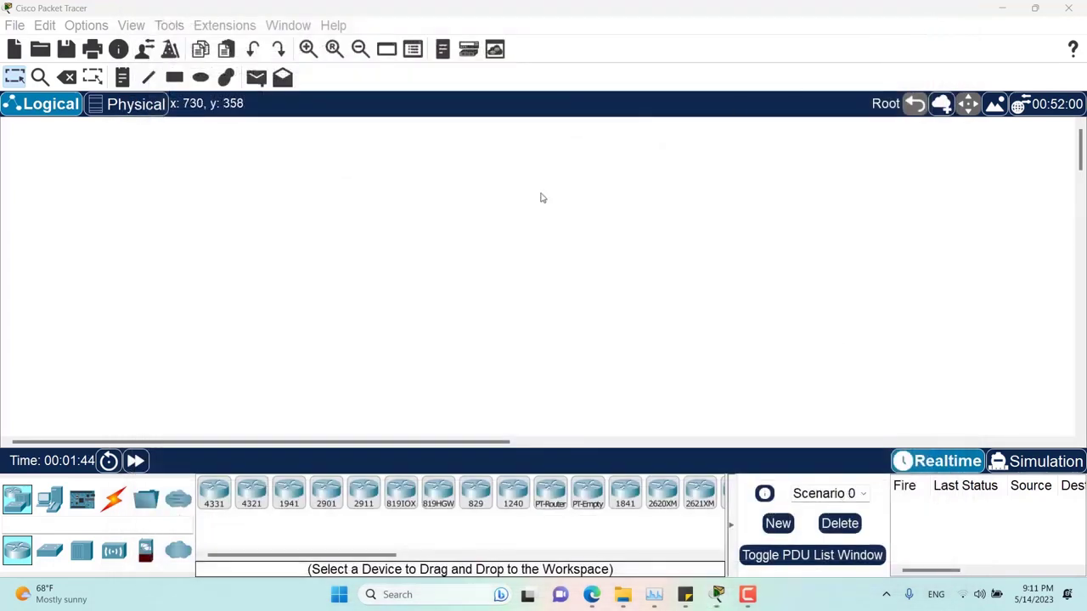
- Add two ISR4331 routers and one ISR4321 router to the workspace
left_click_drag(213, 500, 295, 296)
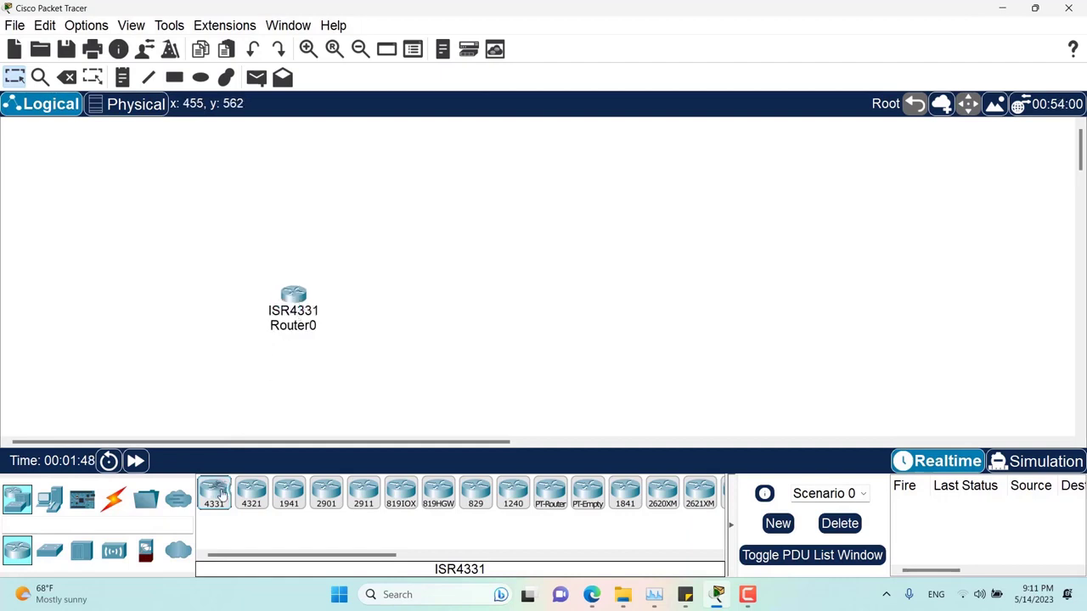
left_click_drag(220, 494, 447, 281)
left_click_drag(251, 492, 378, 215)
- Arrange the three routers in a row and place a 2960 switch above Router1
mouse_move(379, 213)
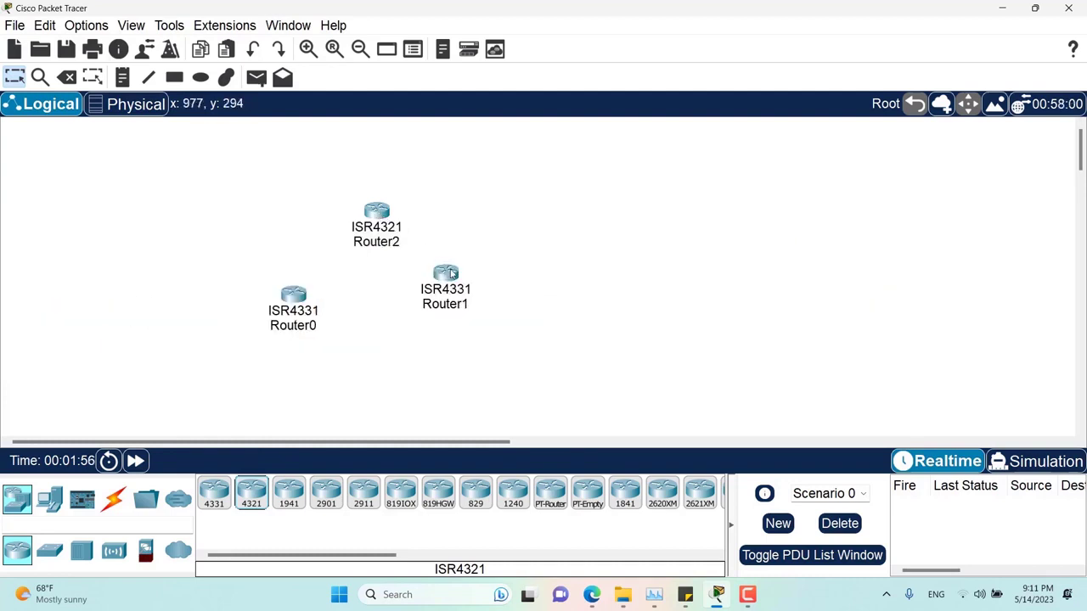
left_click_drag(451, 275, 554, 302)
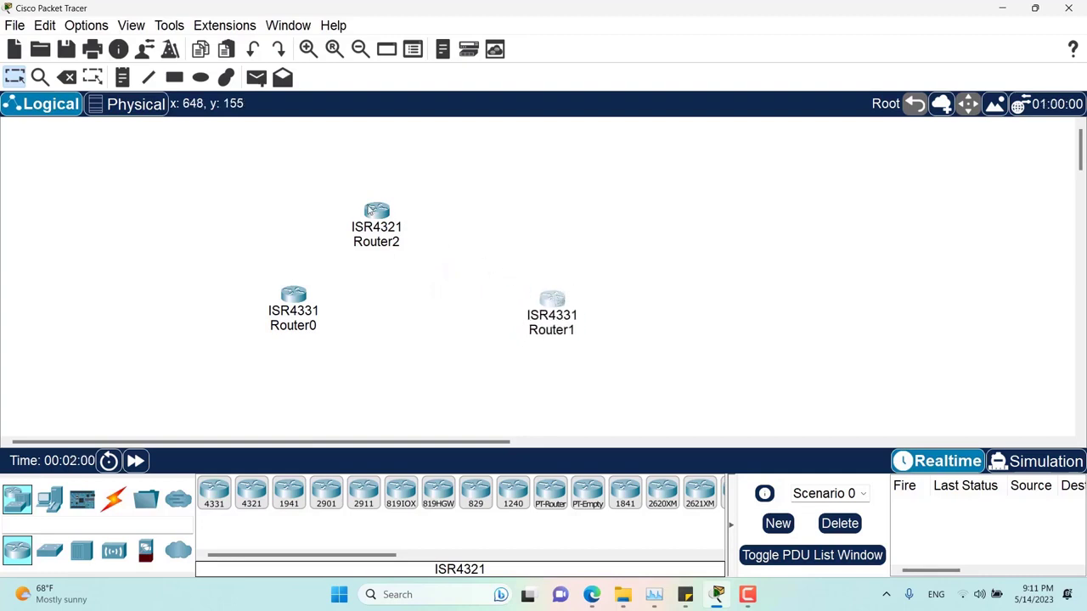
left_click_drag(376, 213, 845, 292)
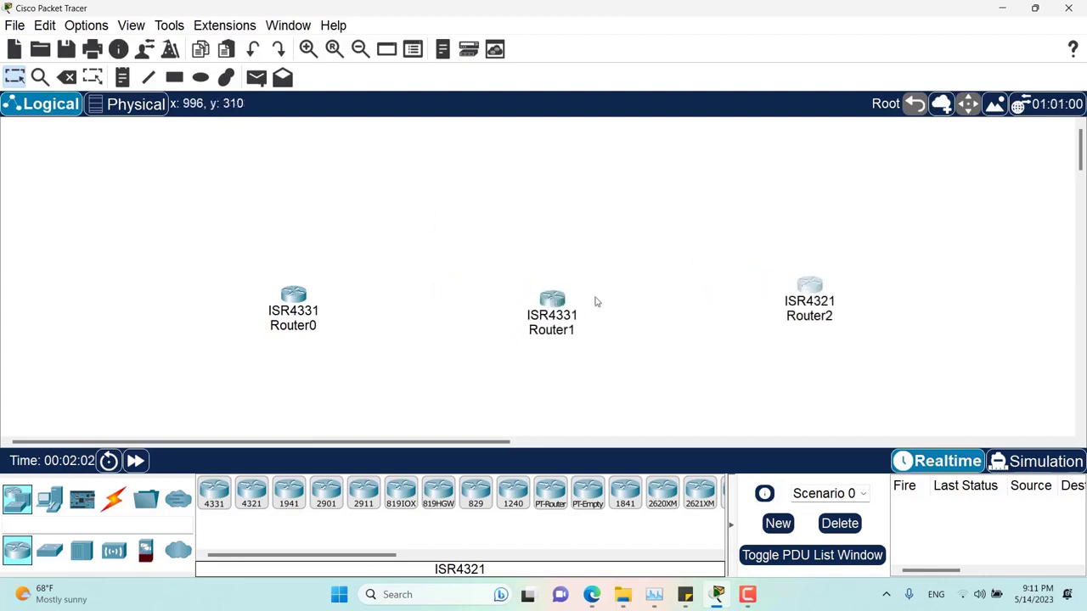
left_click_drag(550, 305, 540, 295)
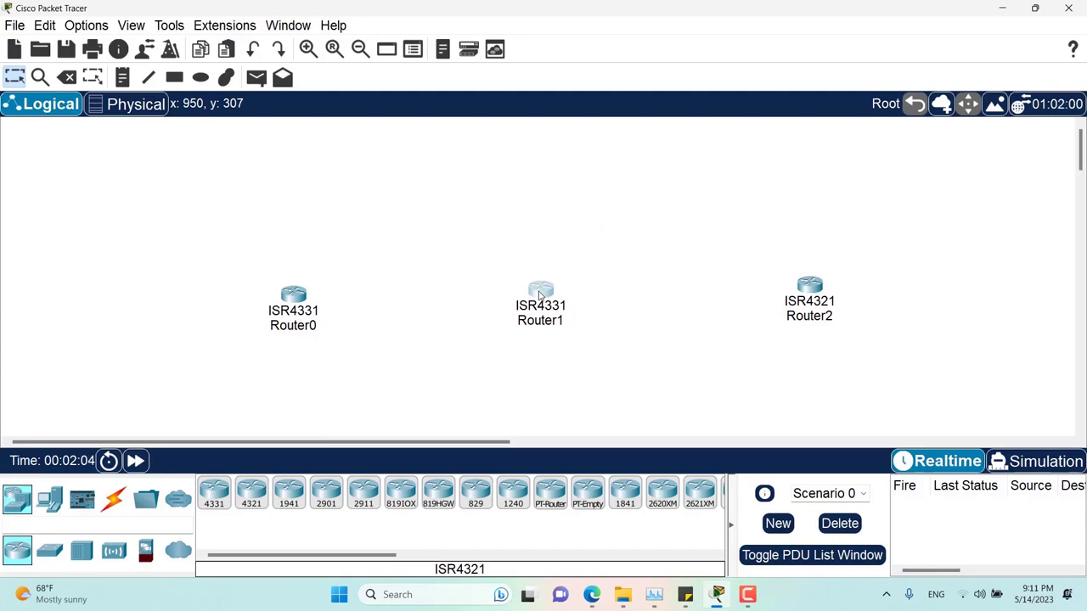
left_click(50, 551)
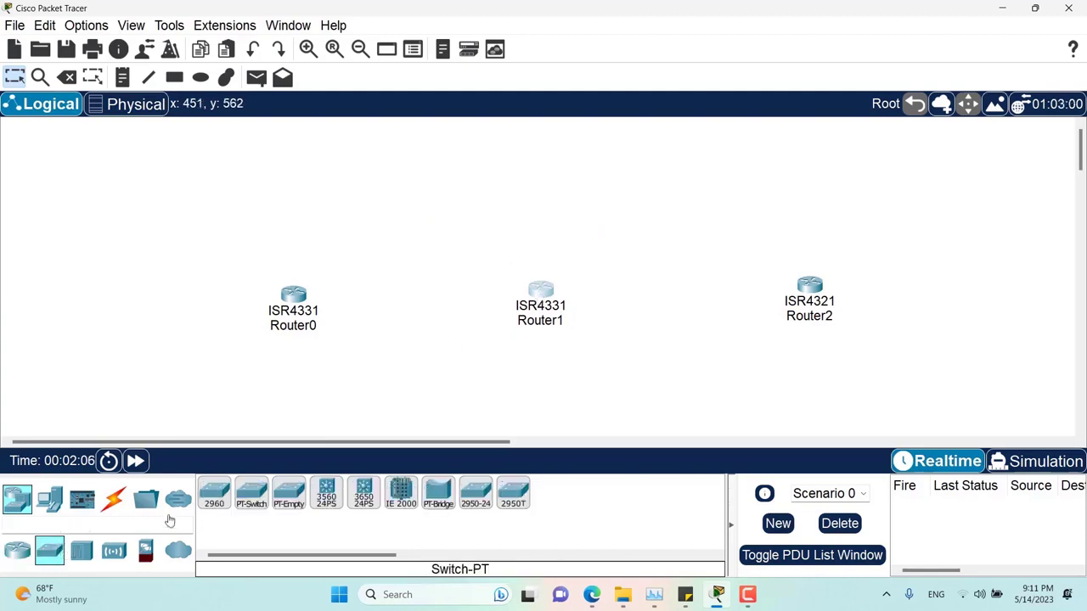
left_click_drag(214, 494, 541, 174)
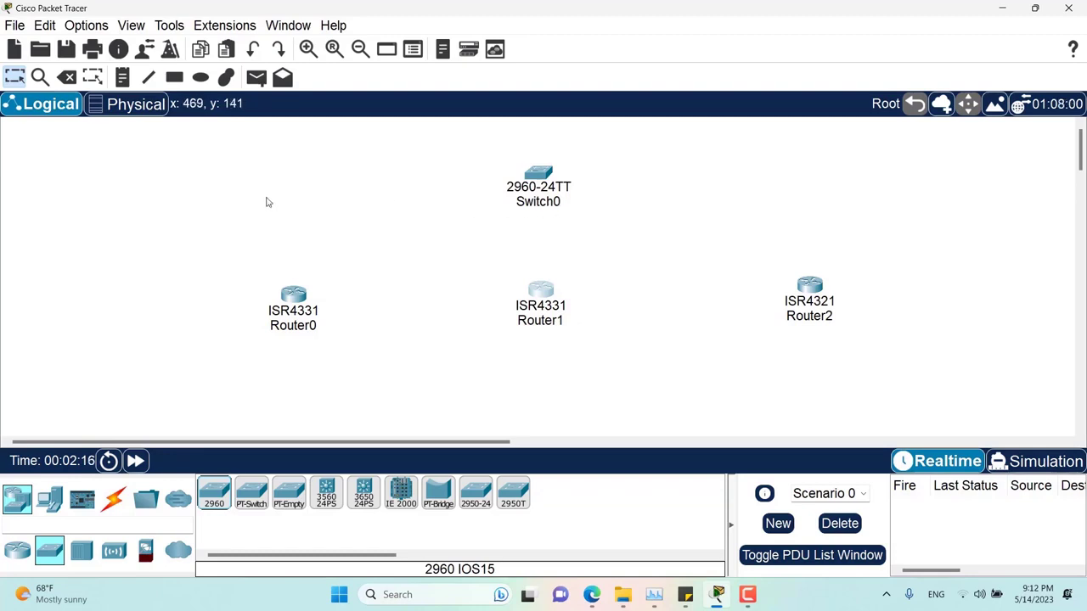
- Check Align logical workspace objects on the Interface tab of Preferences
left_click(93, 30)
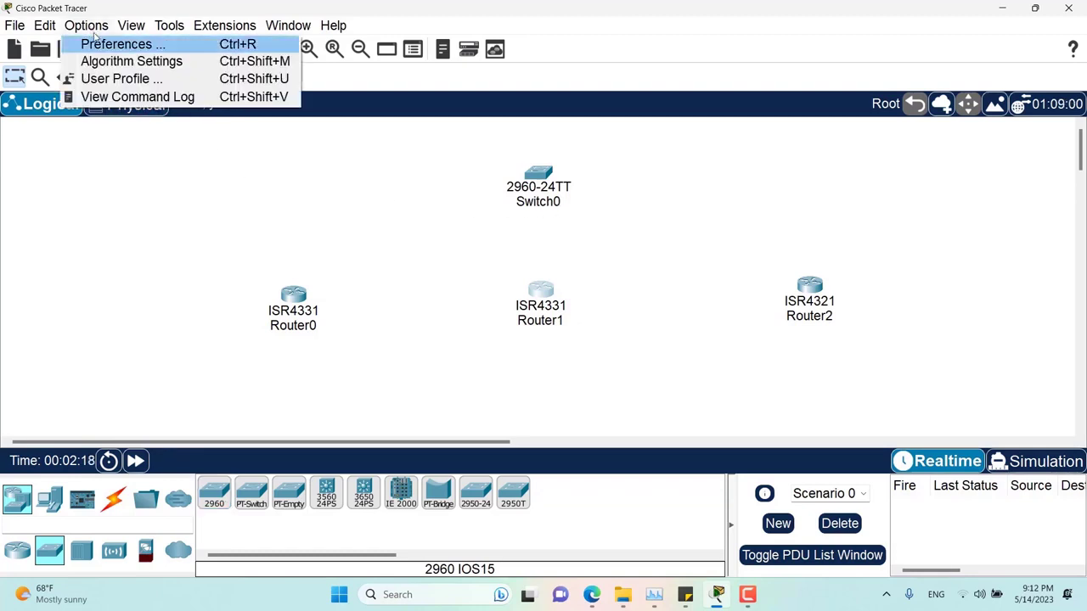
left_click(101, 44)
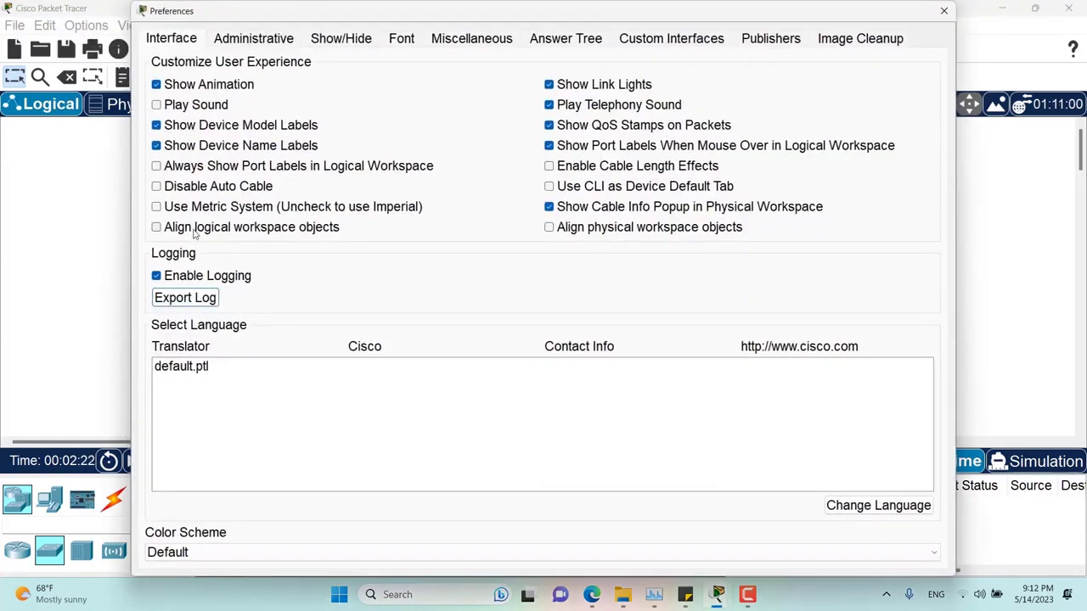
left_click(194, 229)
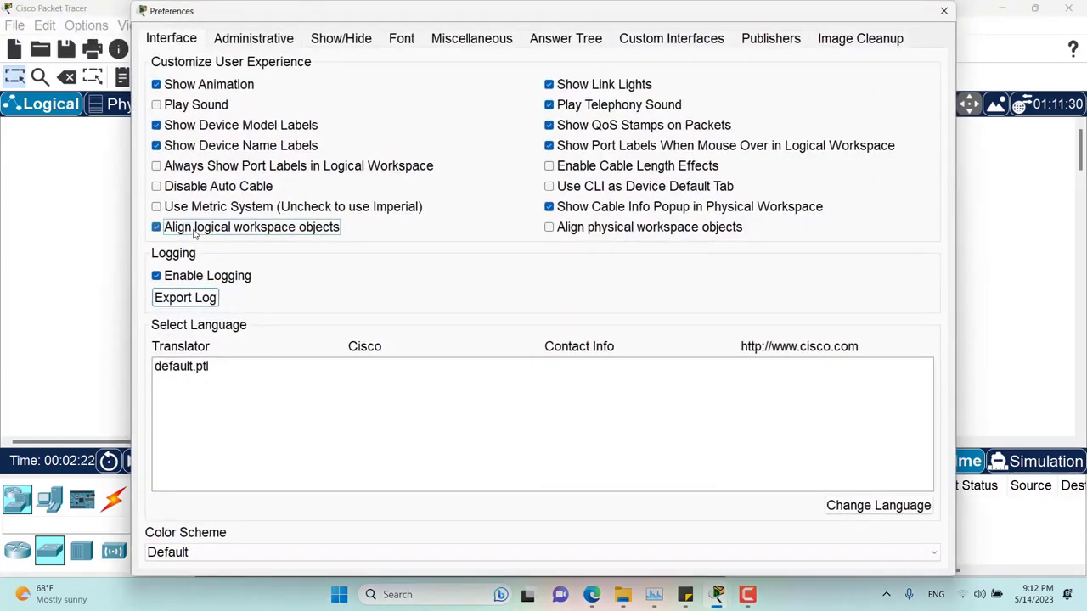
left_click(944, 12)
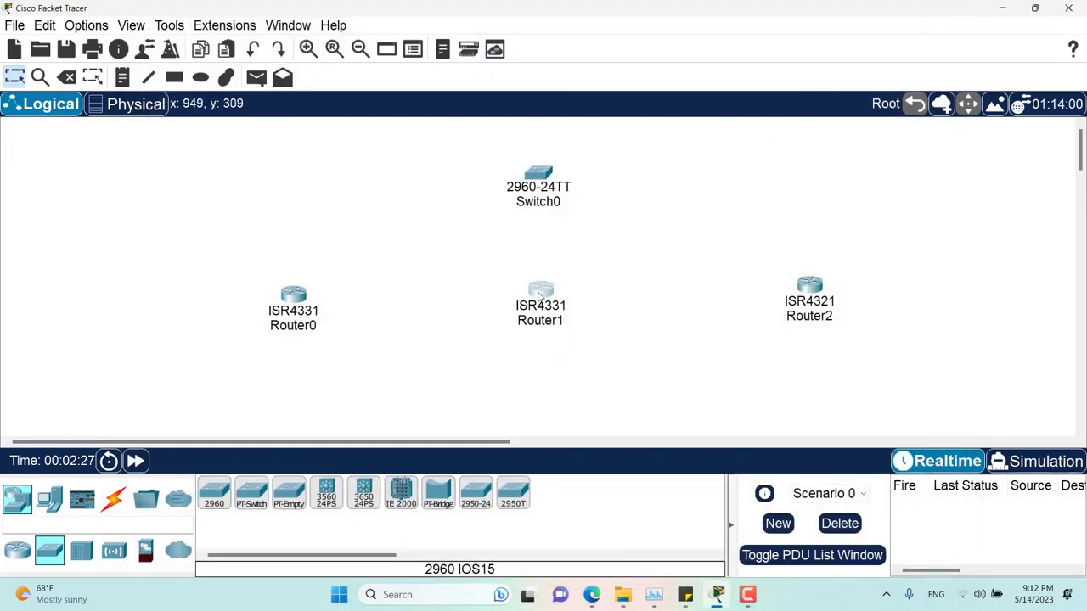
- Drag Router2 and Router0 until they line up horizontally with Router1
mouse_move(539, 297)
left_mouse_down()
mouse_move(539, 312)
mouse_move(538, 294)
left_mouse_up()
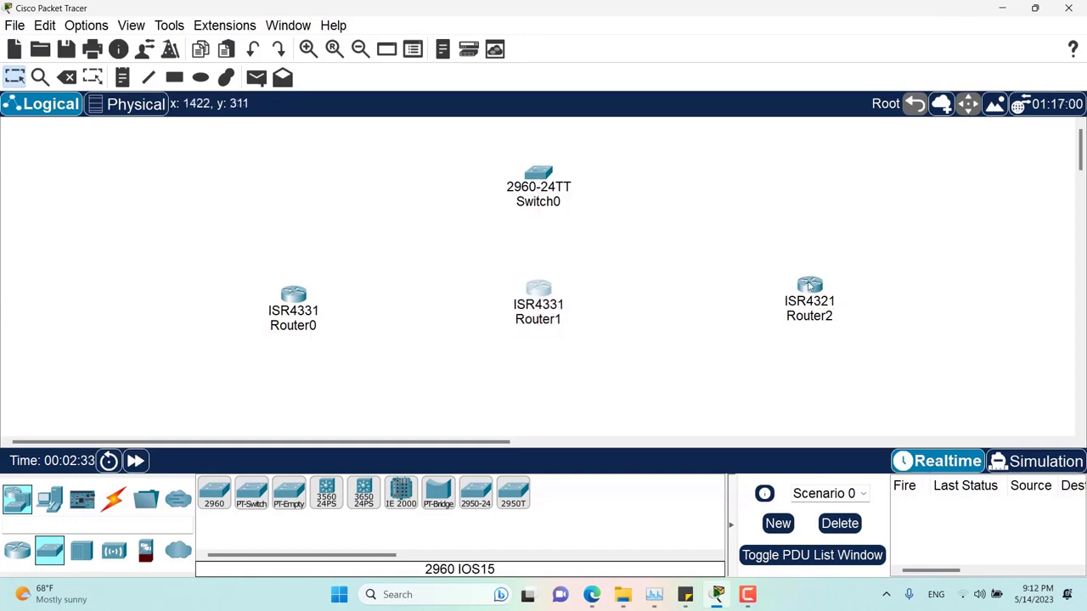
left_click_drag(808, 286, 810, 294)
mouse_move(291, 299)
left_mouse_down()
mouse_move(299, 307)
mouse_move(297, 295)
left_mouse_up()
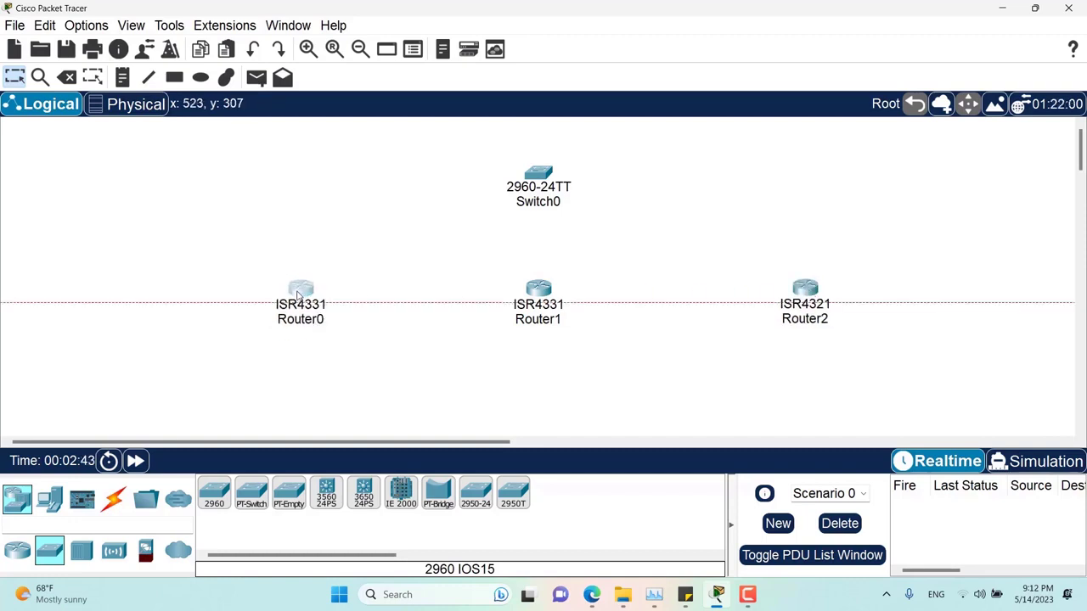
left_click_drag(297, 294, 297, 295)
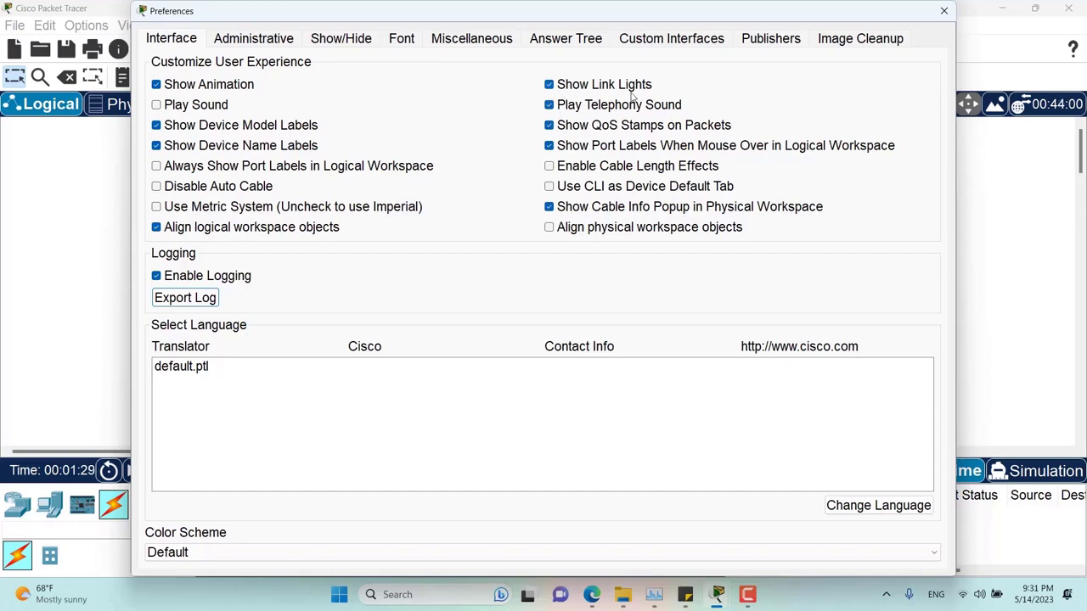
- Close Preferences and place a 2960 switch on the workspace
left_click(943, 12)
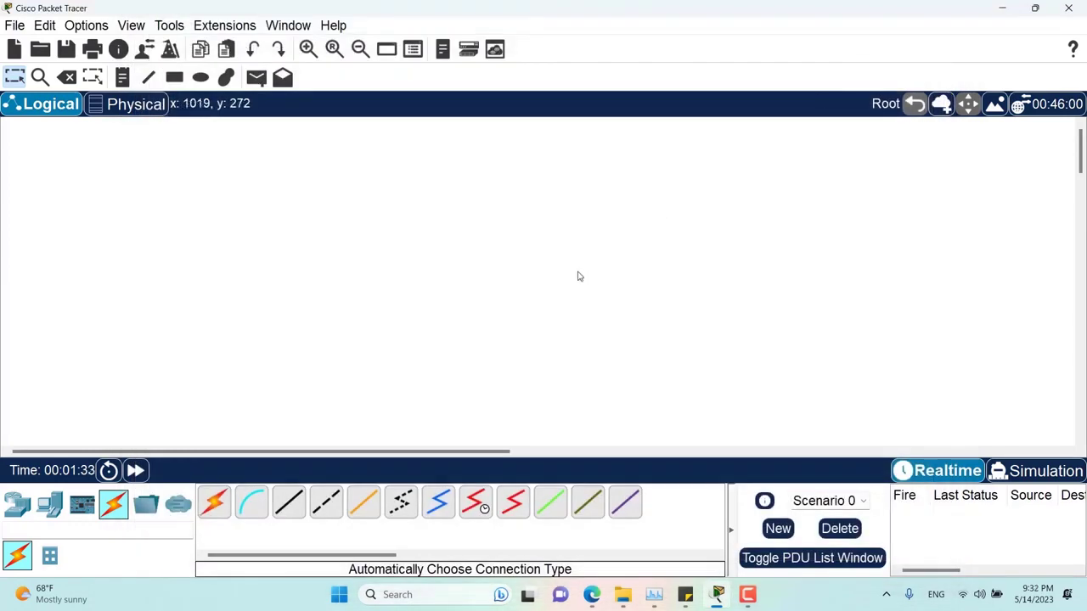
left_click(17, 504)
left_click(53, 555)
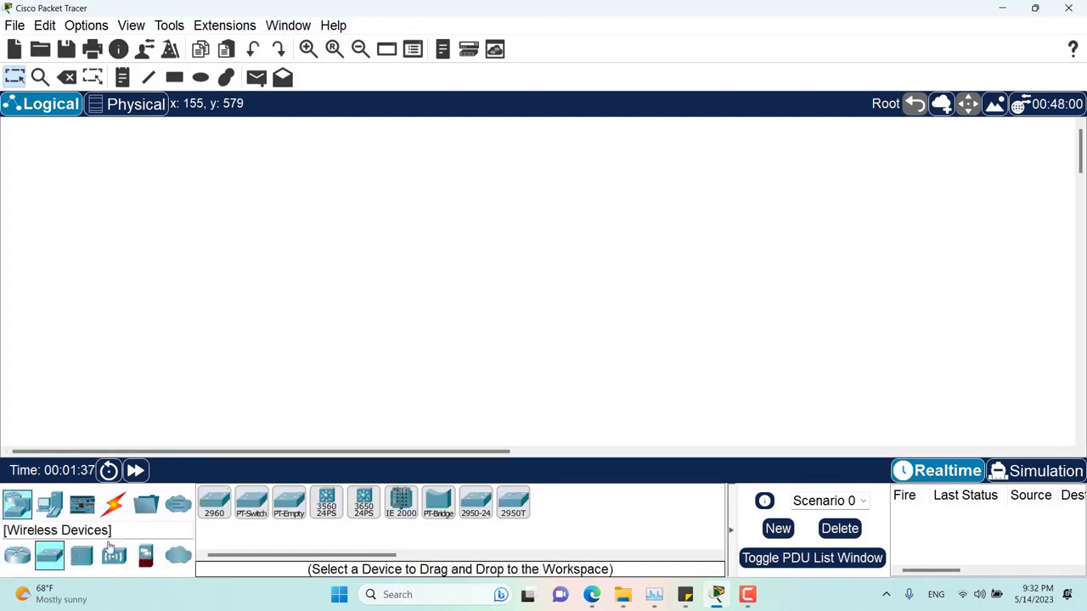
left_click_drag(213, 508, 304, 286)
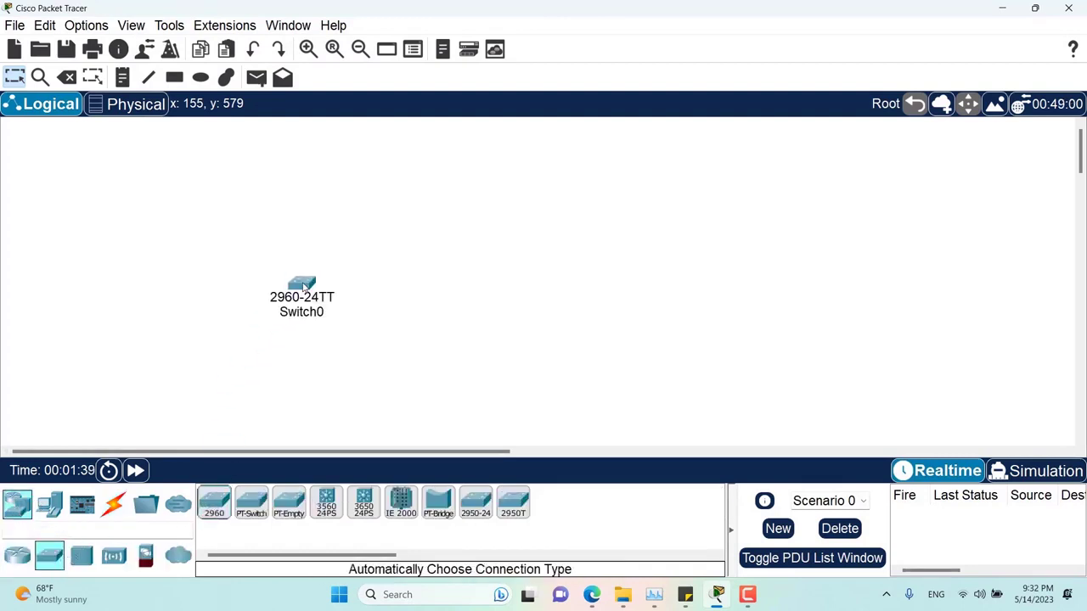
- Place three PCs, PC0, PC1 and PC2, around the switch
left_click(49, 505)
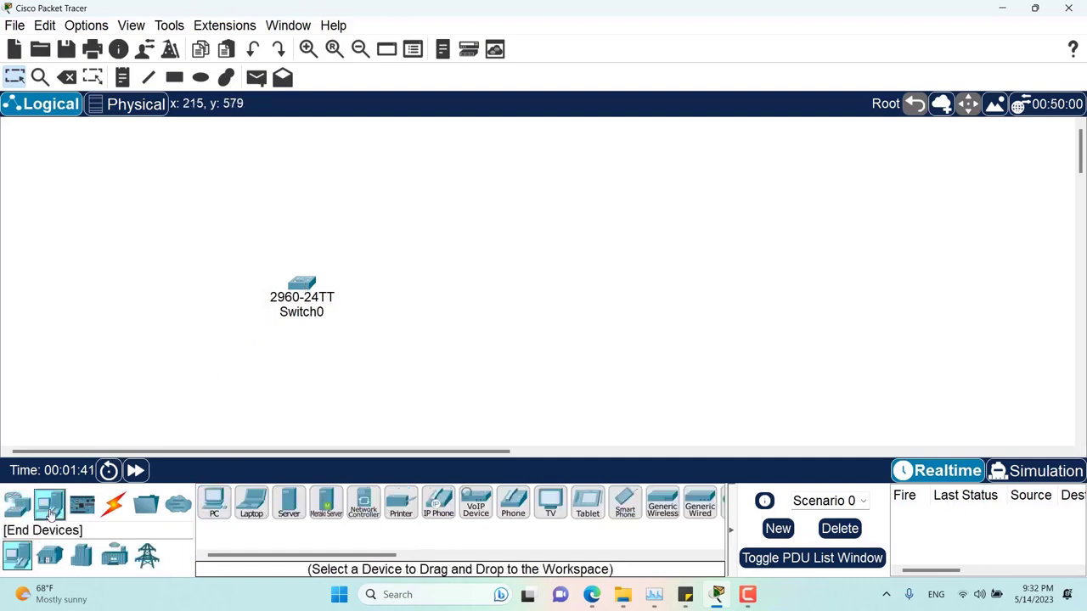
left_click_drag(214, 502, 222, 198)
left_click_drag(214, 503, 126, 340)
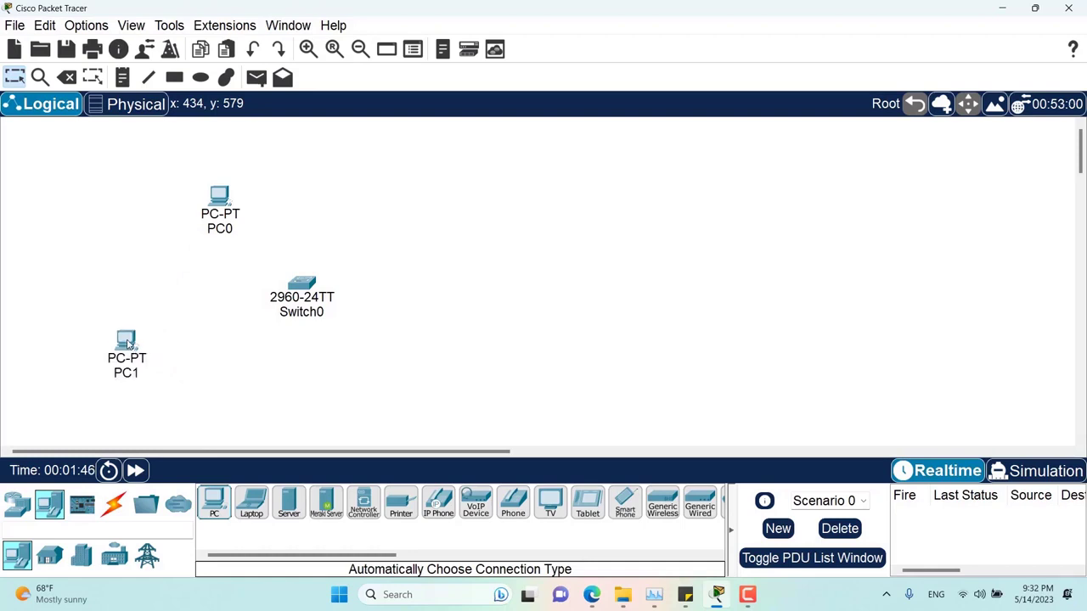
left_click_drag(214, 503, 475, 238)
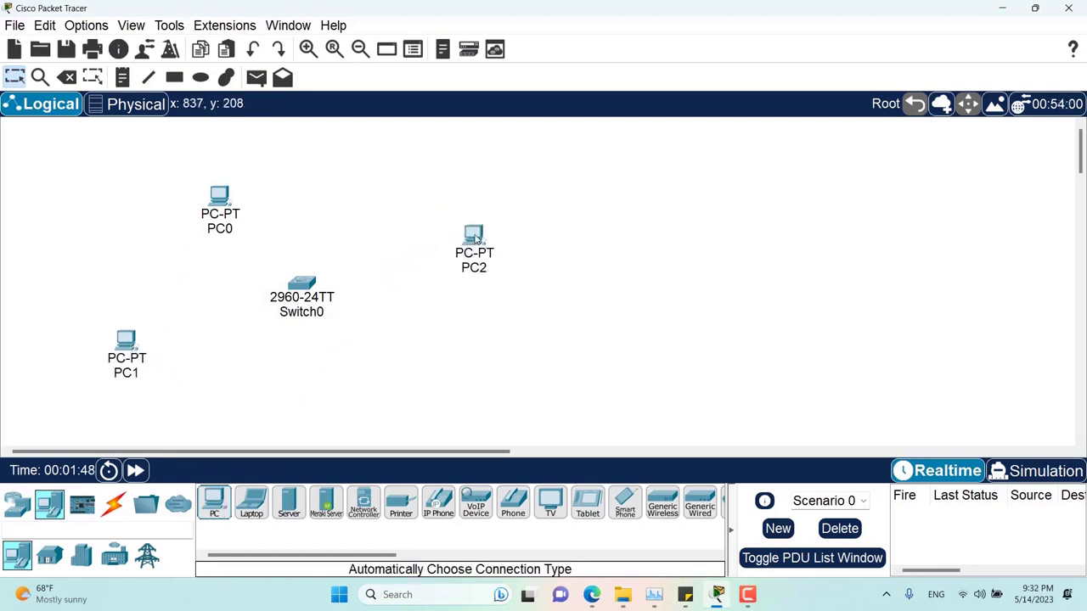
- Cable PC0, PC1 and PC2 to Switch0 using the automatic connection type, PC2 landing on Fa0/3
left_click(113, 504)
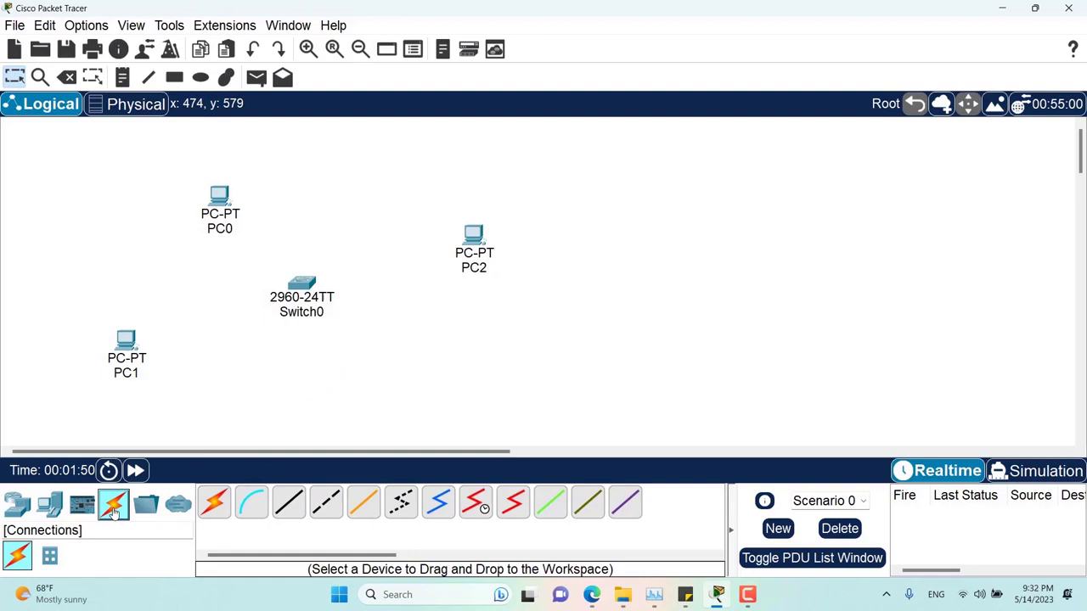
left_click(215, 503)
left_click(219, 197)
left_click(302, 286)
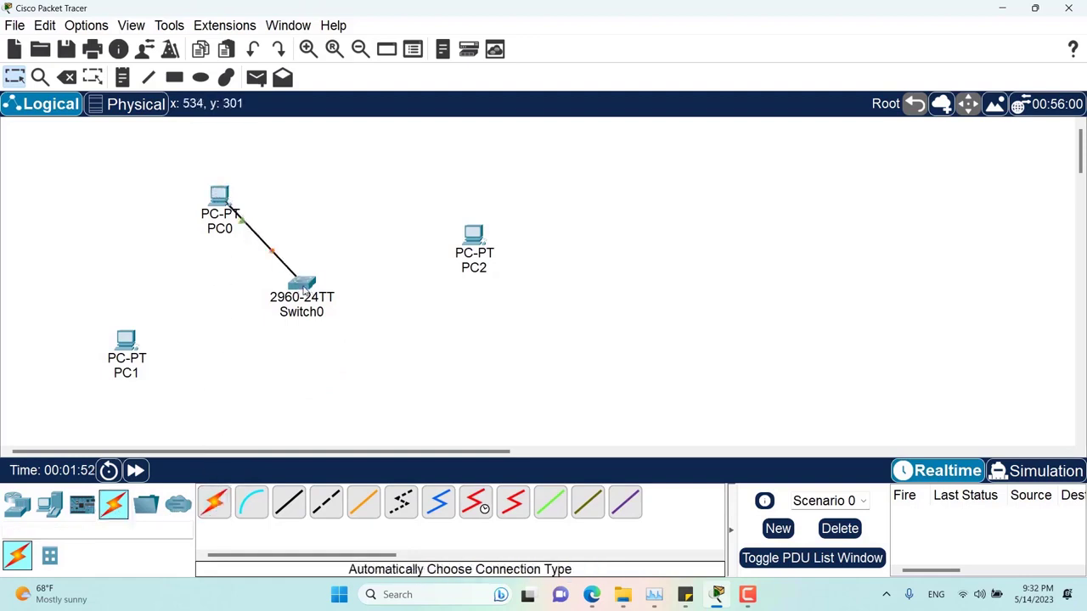
left_click(215, 503)
left_click(126, 340)
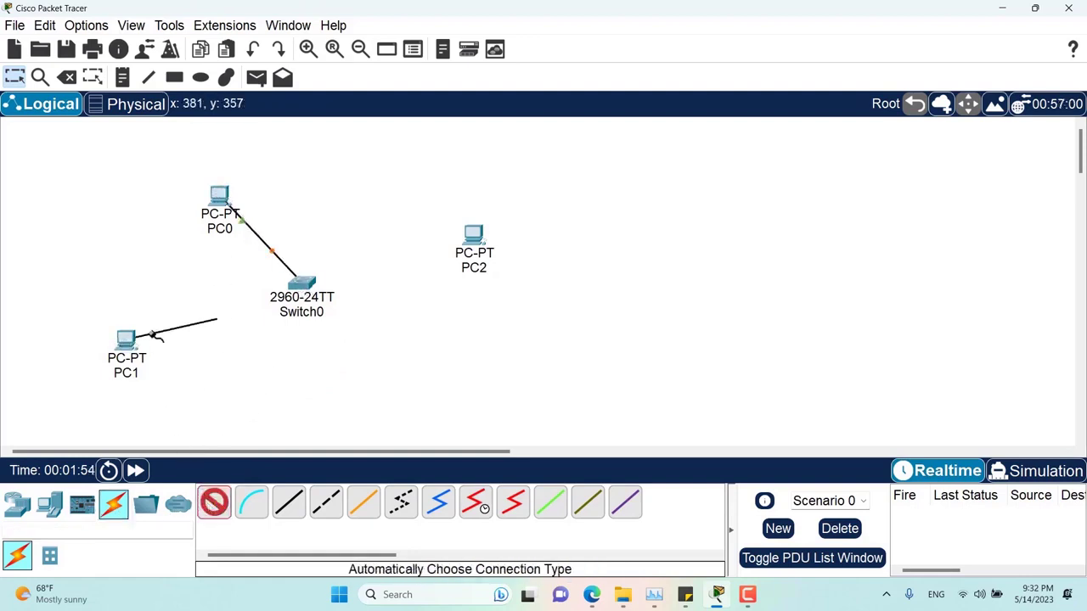
left_click(302, 286)
left_click(228, 501)
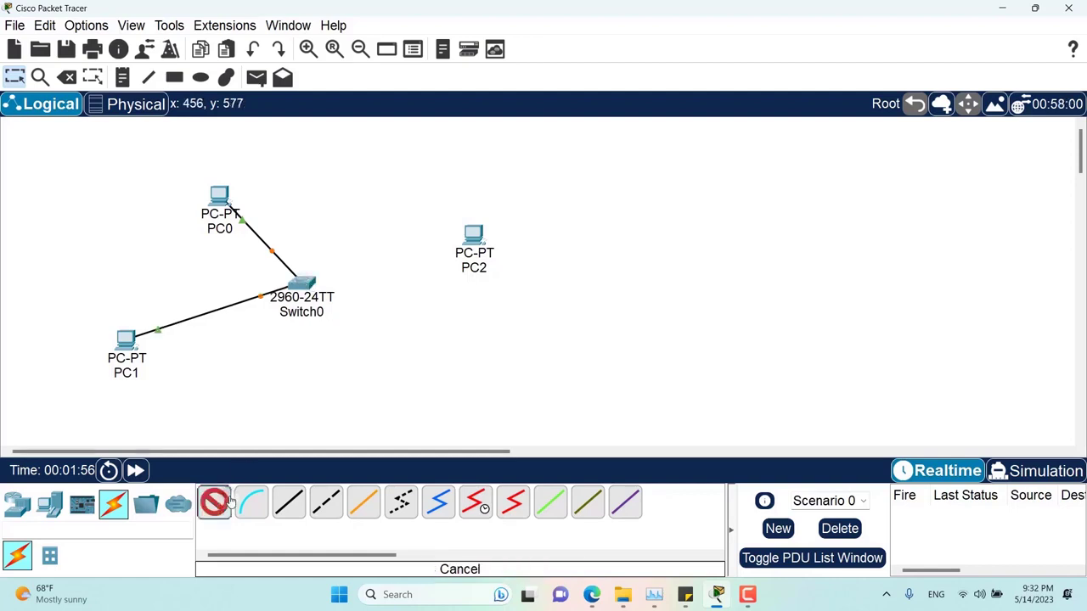
left_click(474, 235)
left_click(303, 284)
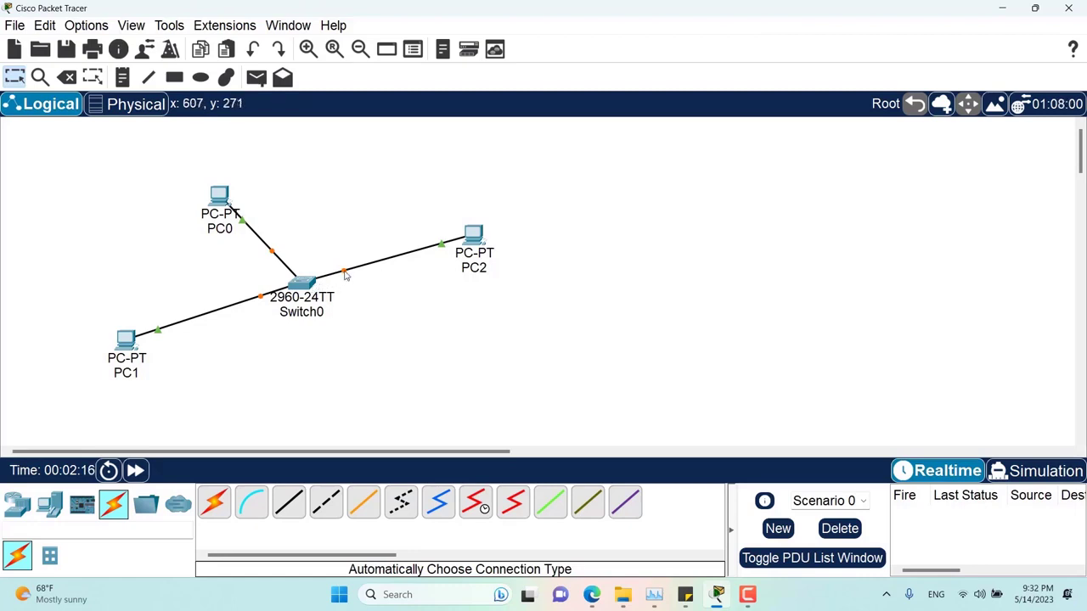
mouse_move(347, 274)
- Uncheck Show Link Lights in the Interface preferences so cable status dots vanish
left_click(75, 27)
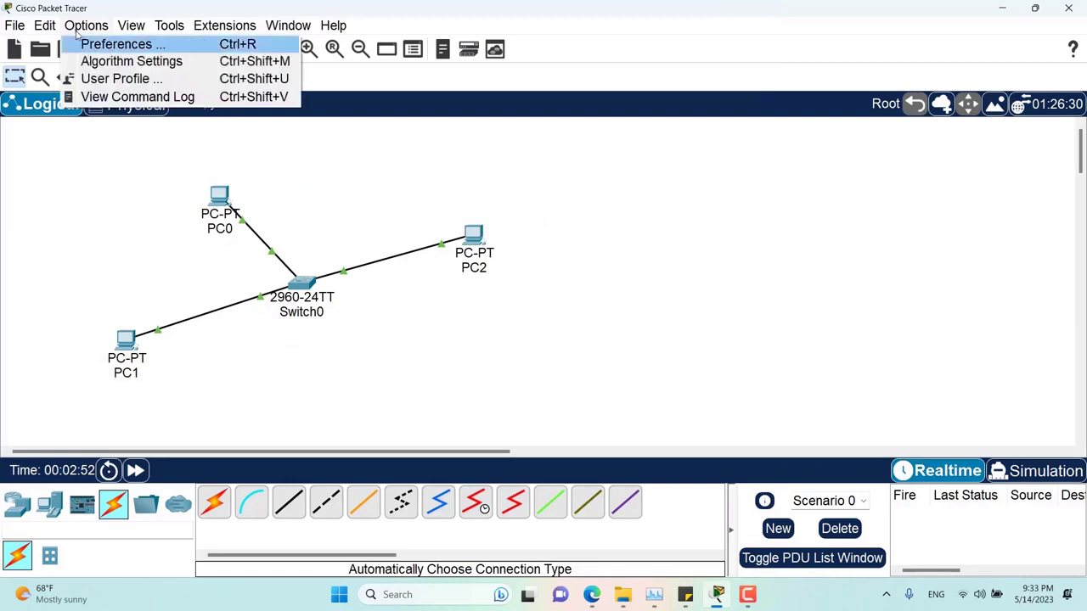
left_click(88, 43)
left_click_drag(249, 16, 673, 80)
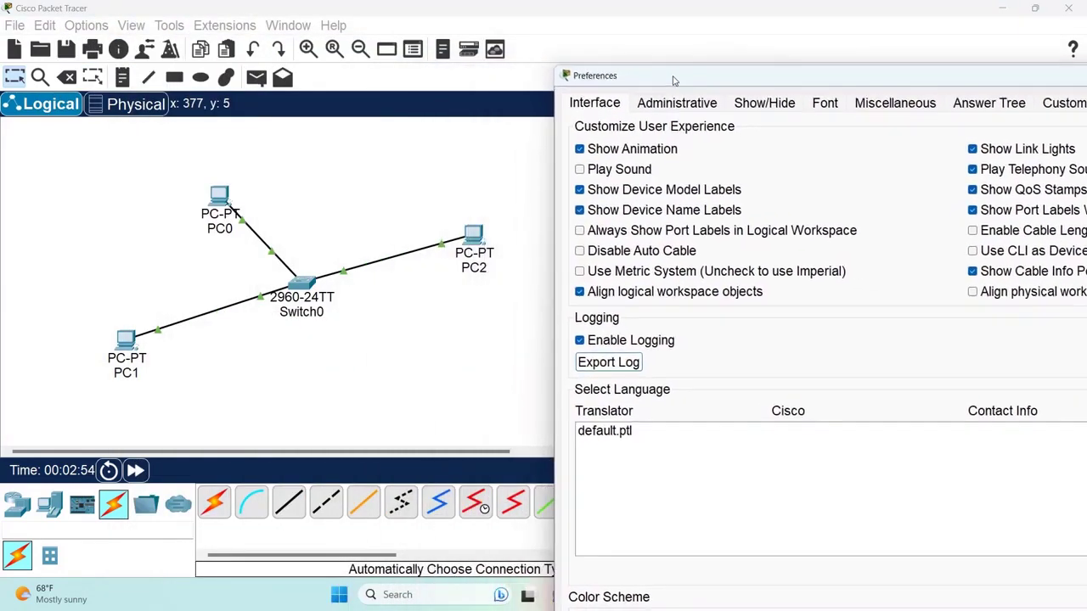
left_click(1012, 156)
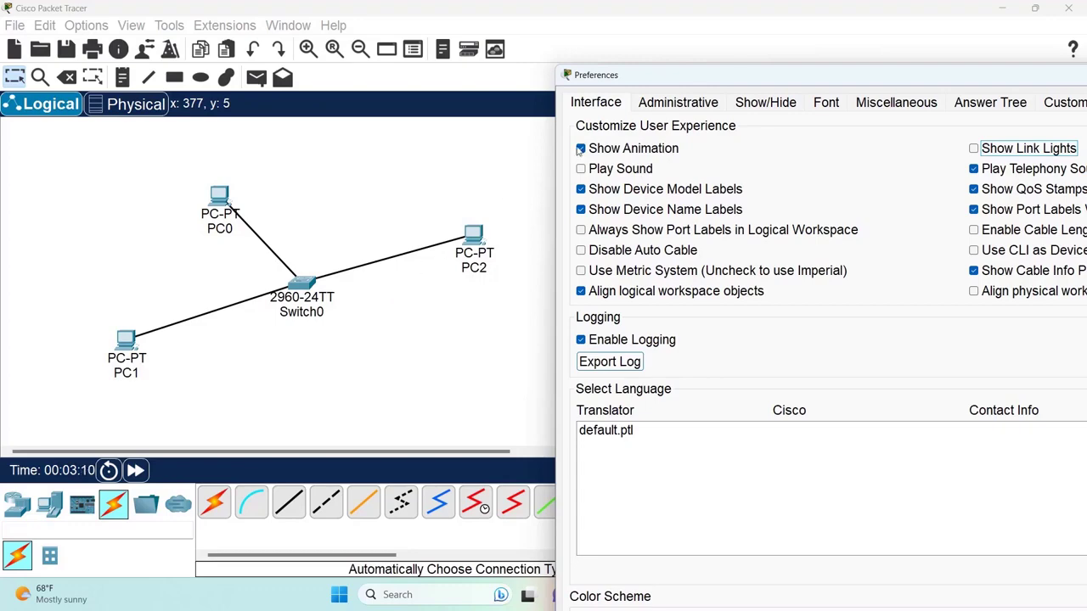
left_click_drag(670, 80, 242, 89)
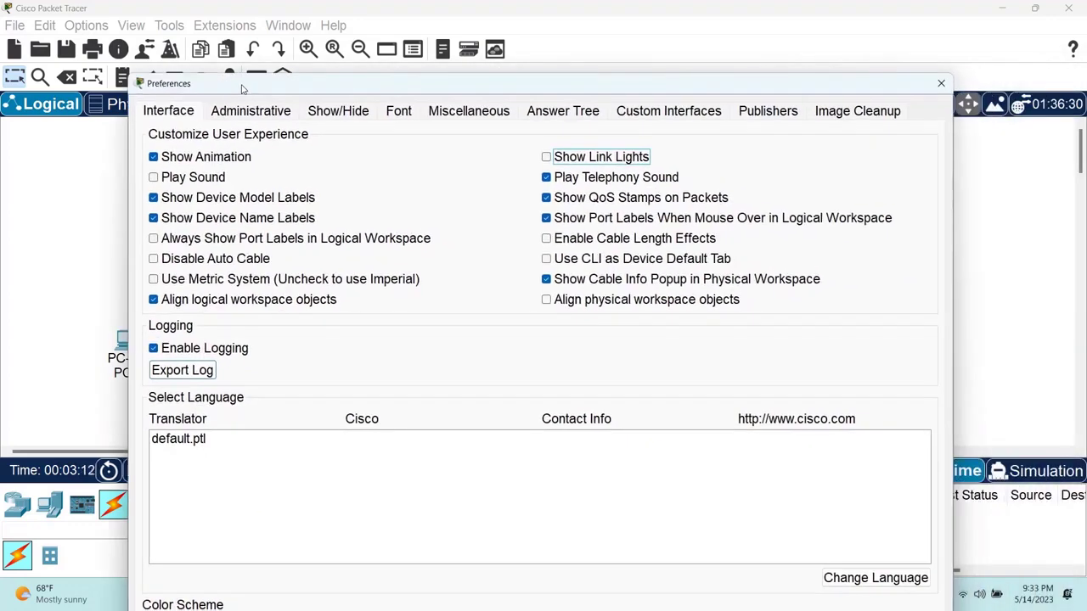
left_click(941, 82)
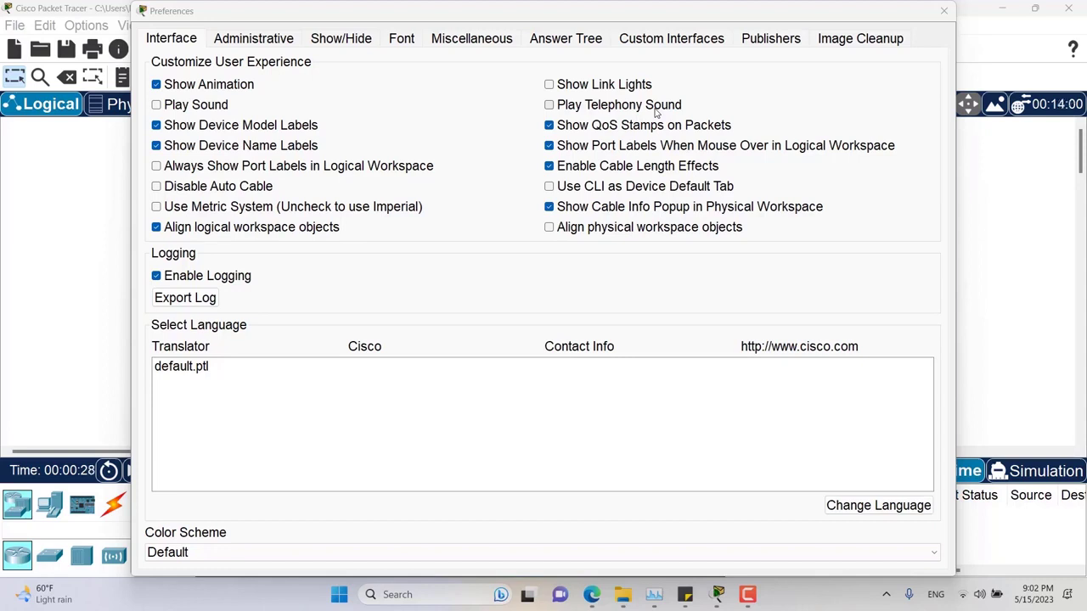
left_click(946, 11)
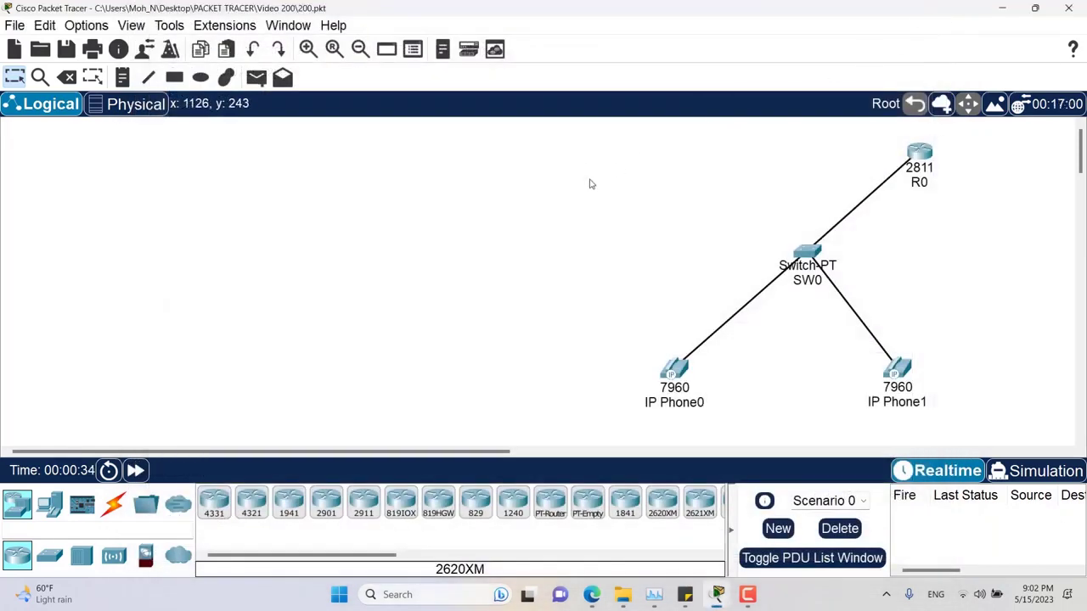
- Open IP Phone0 and IP Phone1 side by side, each showing its GUI phone interface
left_click(673, 374)
left_click_drag(654, 19, 264, 29)
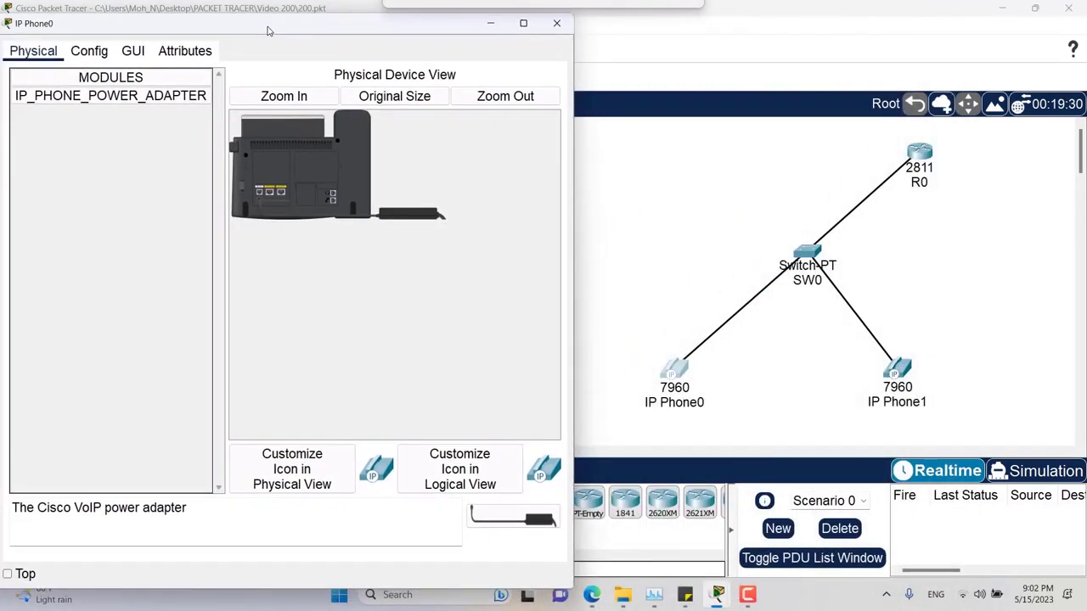
left_click(138, 55)
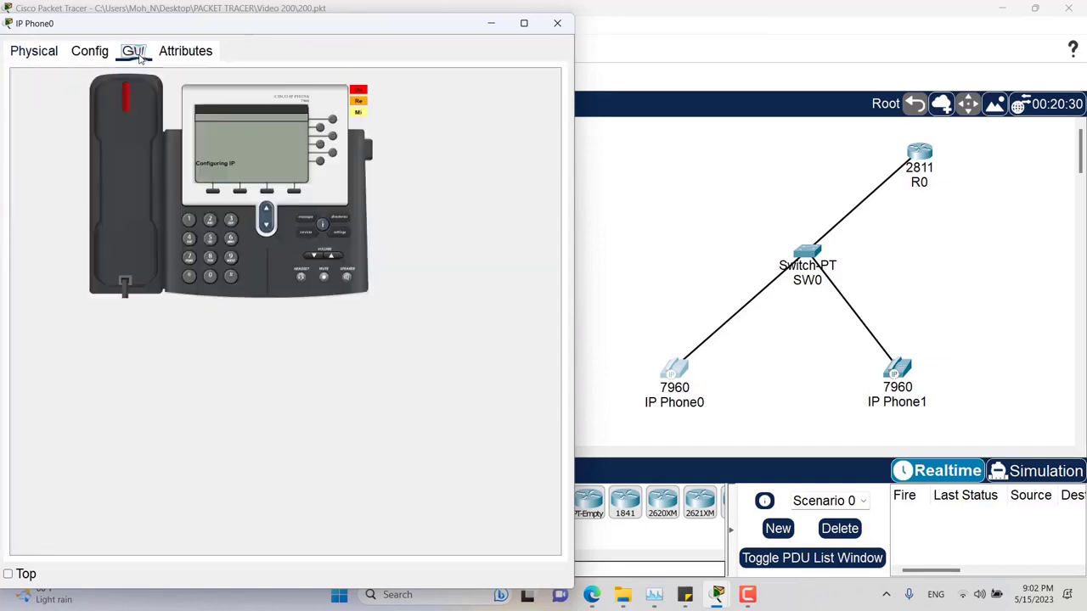
left_click(903, 373)
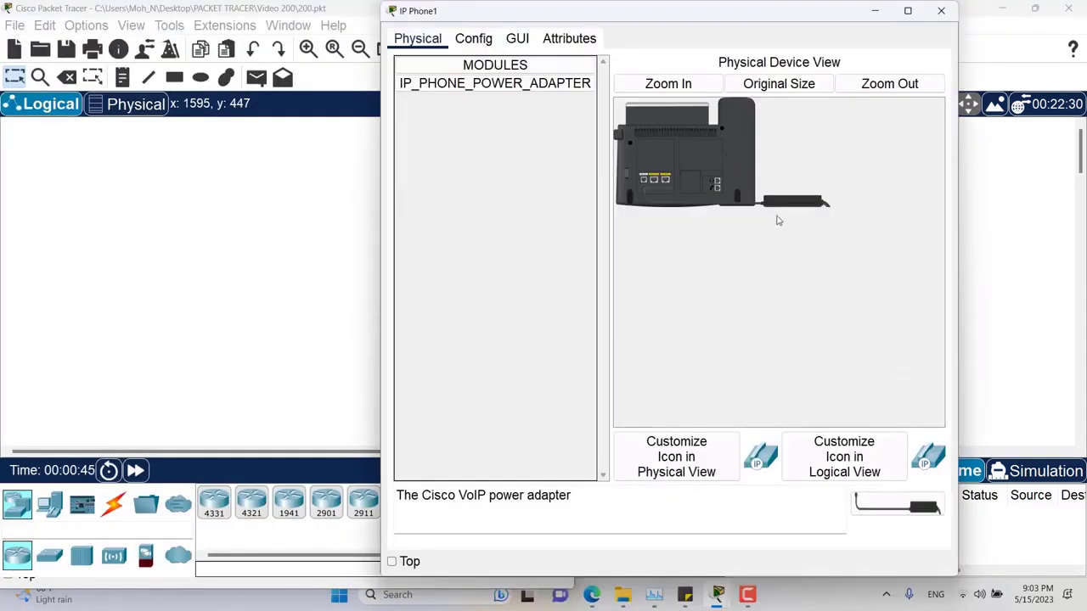
left_click_drag(615, 19, 725, 31)
mouse_move(718, 595)
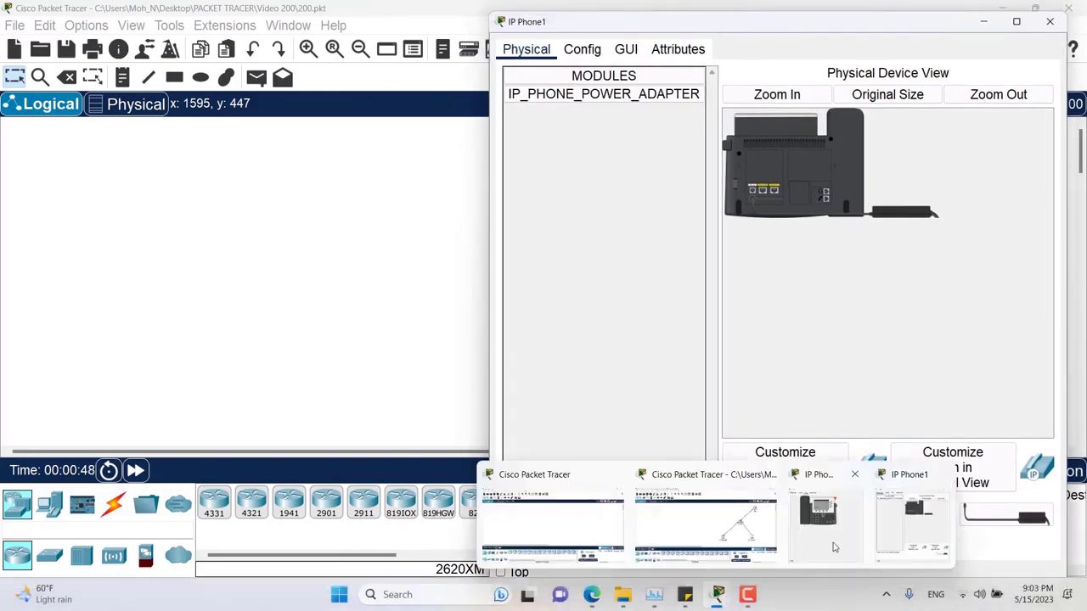
left_click(832, 535)
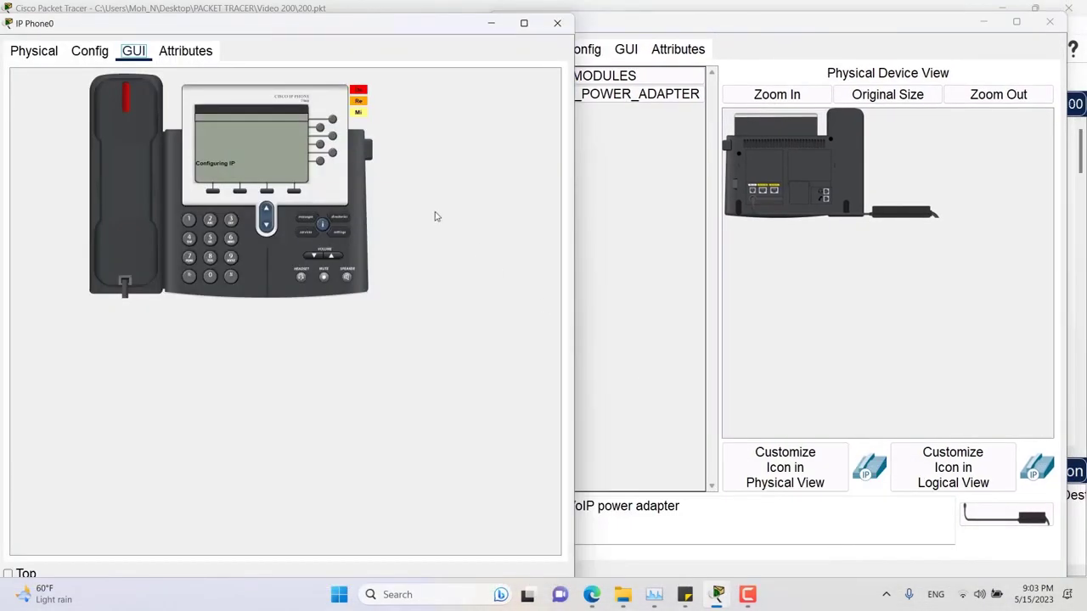
left_click(626, 50)
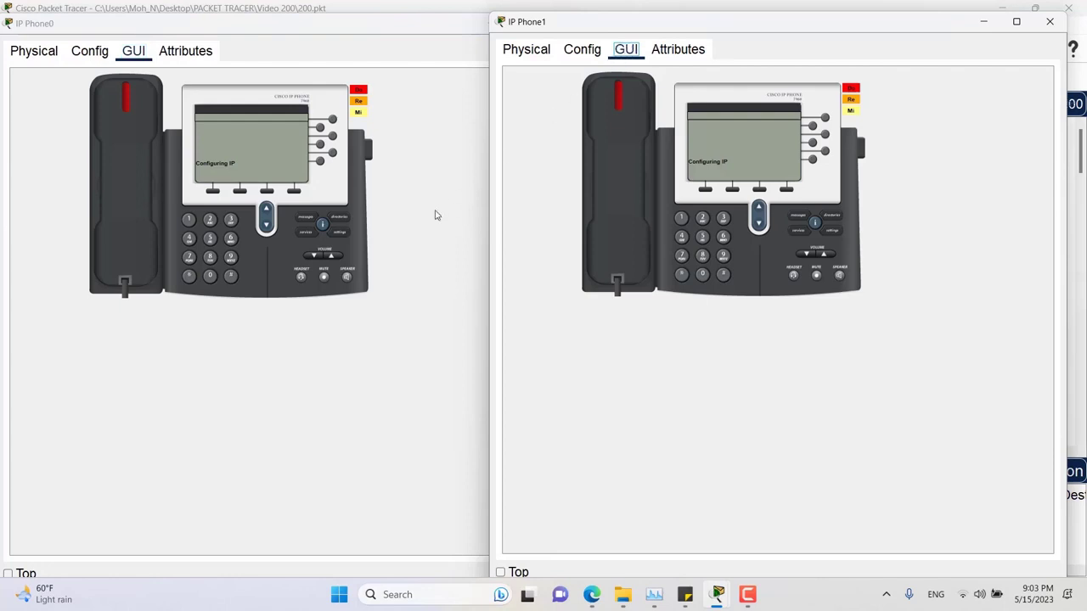
left_click(121, 174)
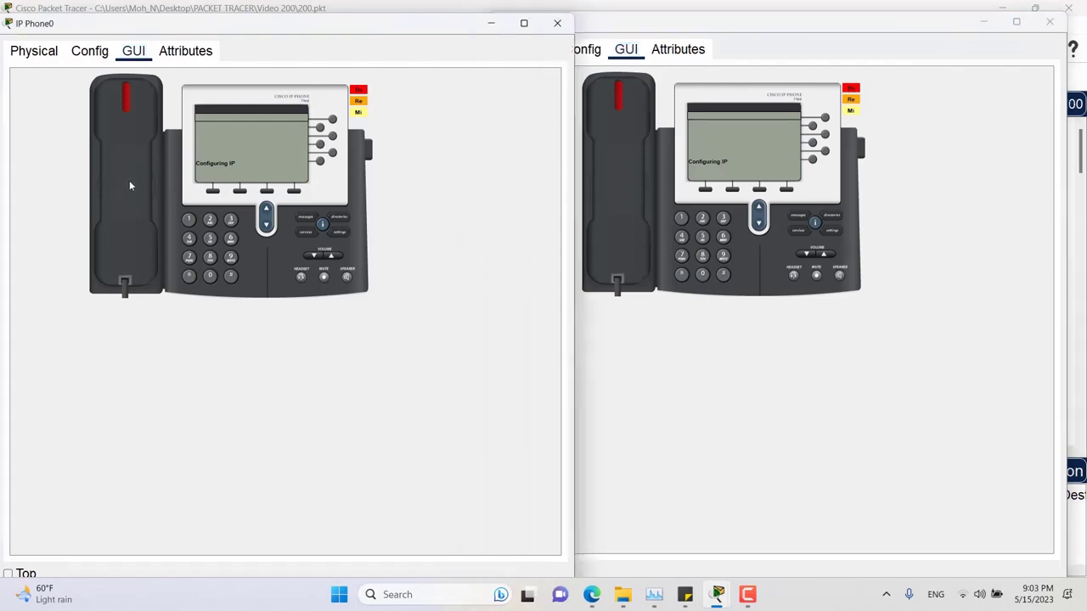
left_click(770, 42)
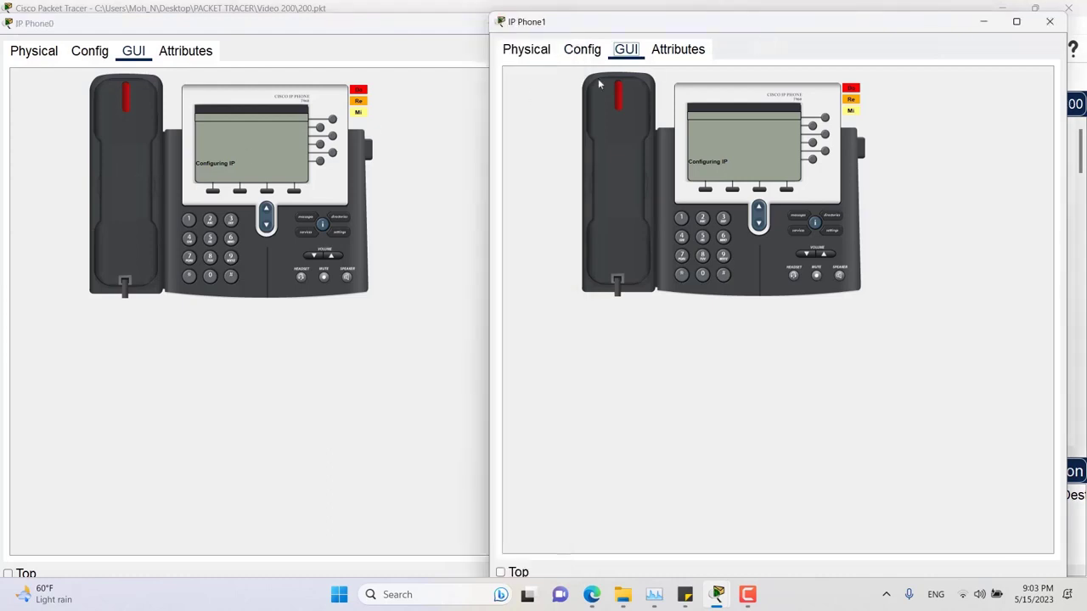
left_click(133, 182)
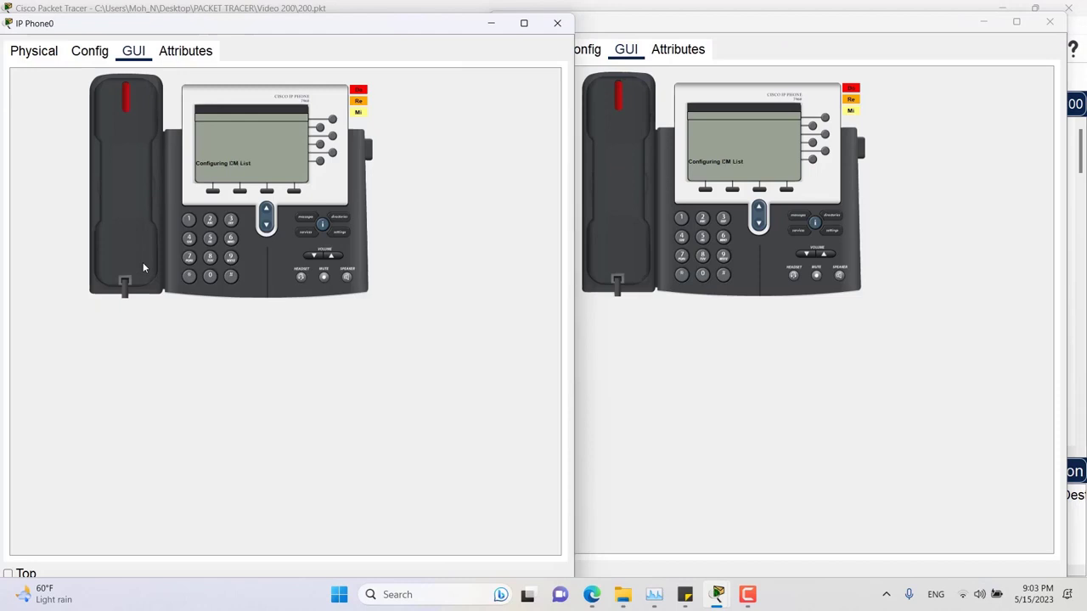
- Lift IP Phone0's handset, dial 54002 so IP Phone1 rings, then hang up
left_click(130, 183)
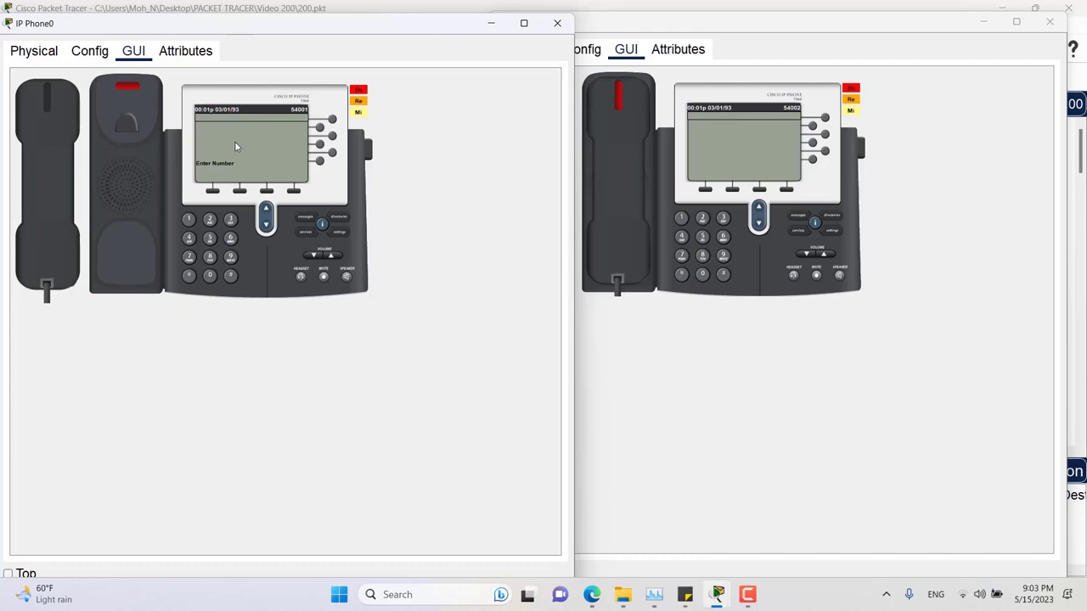
left_click(209, 238)
left_click(190, 237)
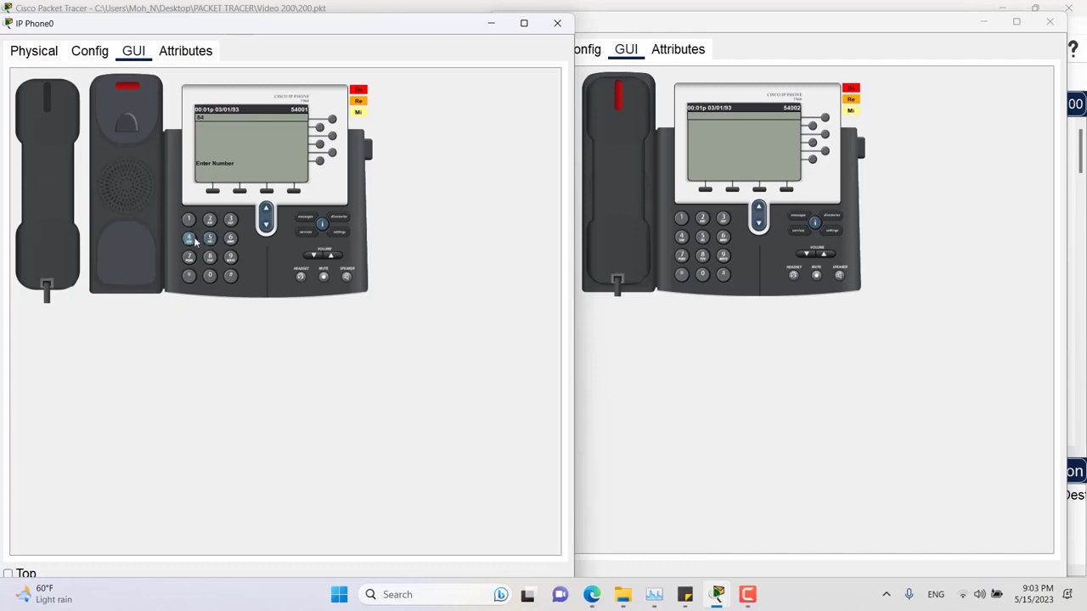
left_click(210, 277)
left_click(210, 277)
left_click(209, 222)
left_click(58, 170)
left_click(502, 26)
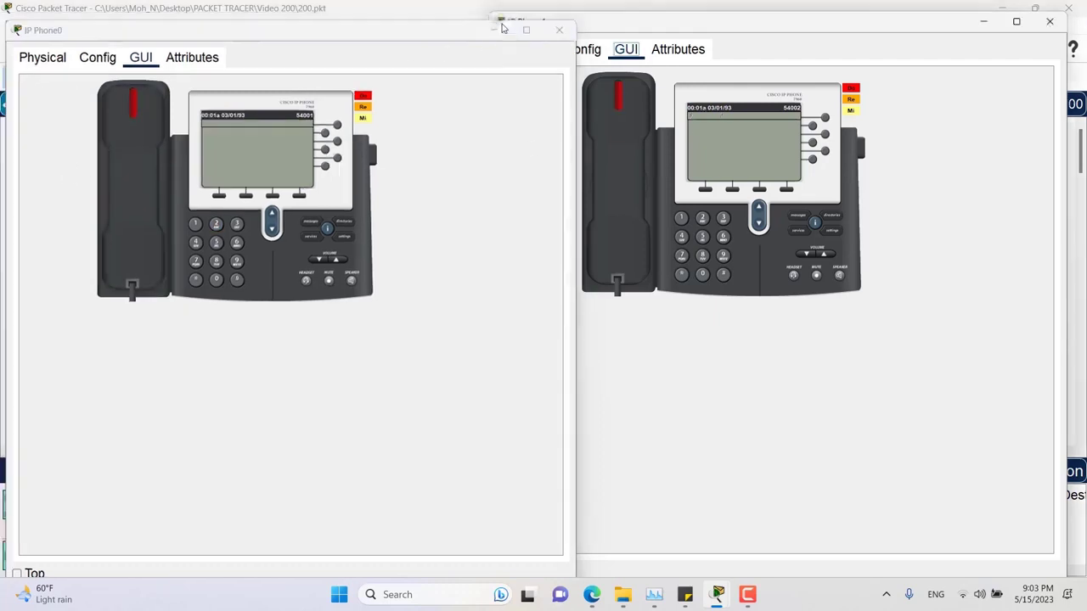
left_click(92, 26)
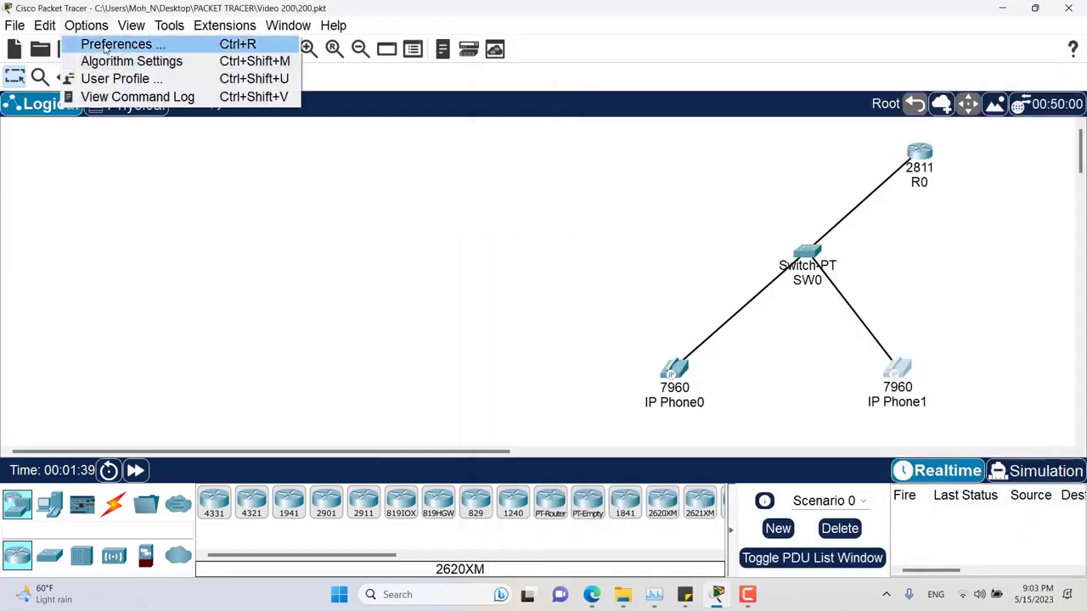
- Enable Play Telephony Sound in the Interface preferences
left_click(104, 46)
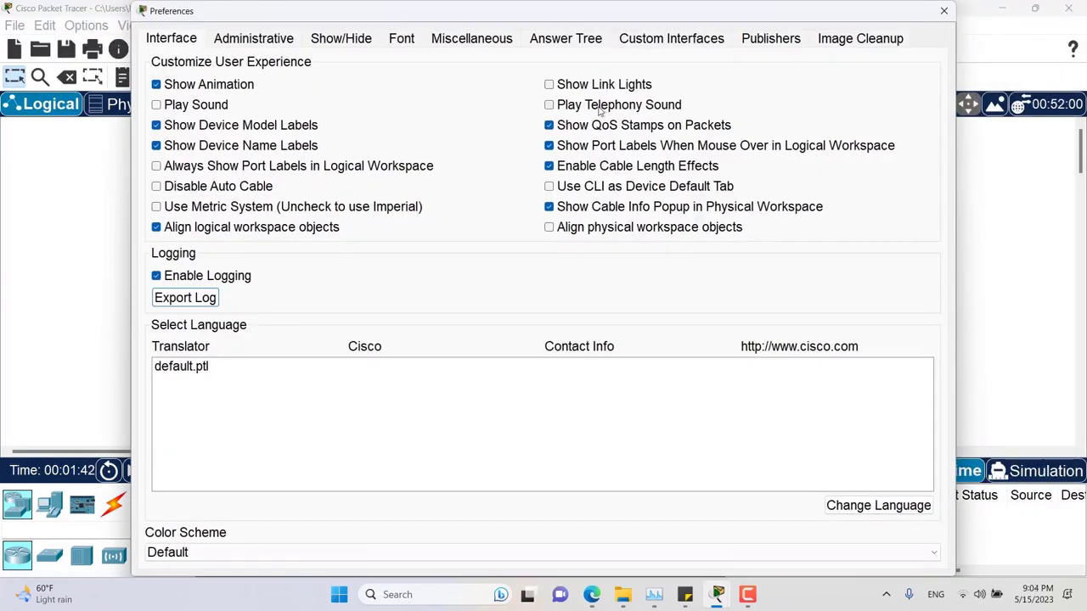
left_click(600, 107)
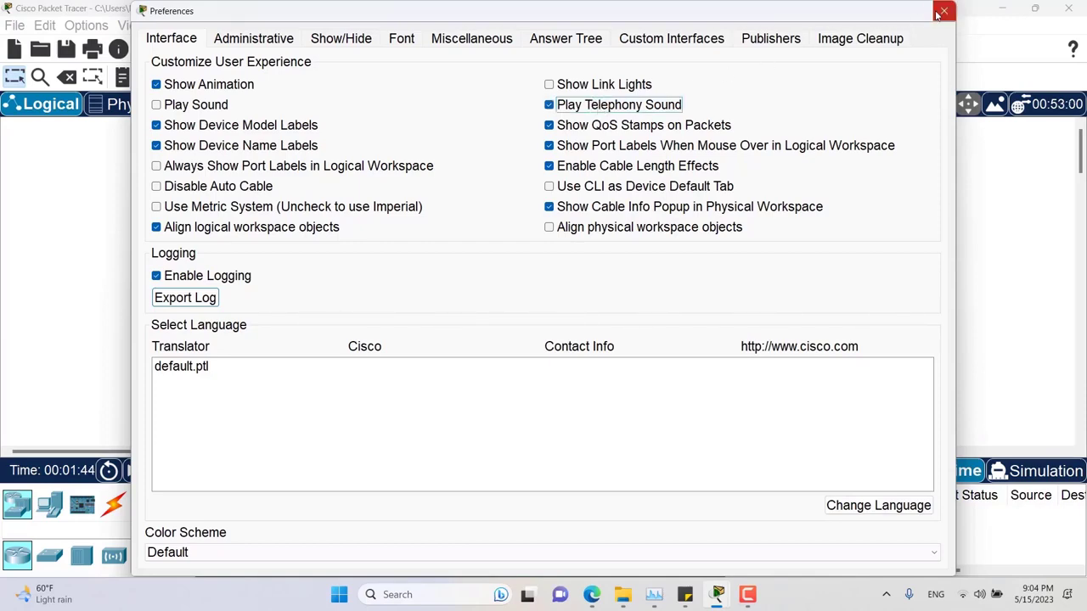
left_click(944, 10)
- Reopen IP Phone0 and IP Phone1 phone interfaces, IP Phone0 on the right, IP Phone1 on the left
mouse_move(718, 594)
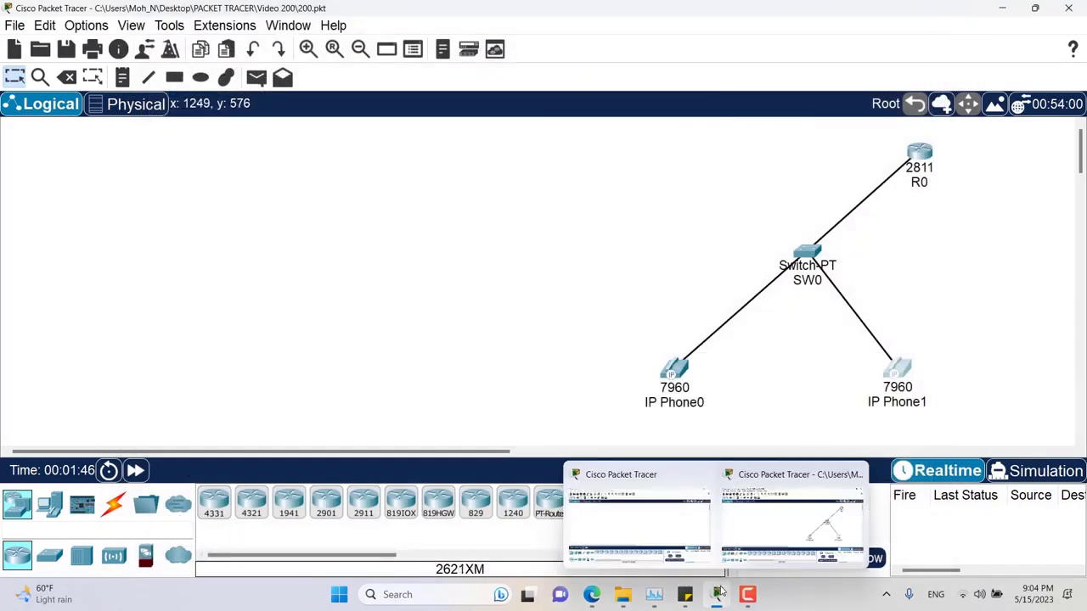
left_click(673, 370)
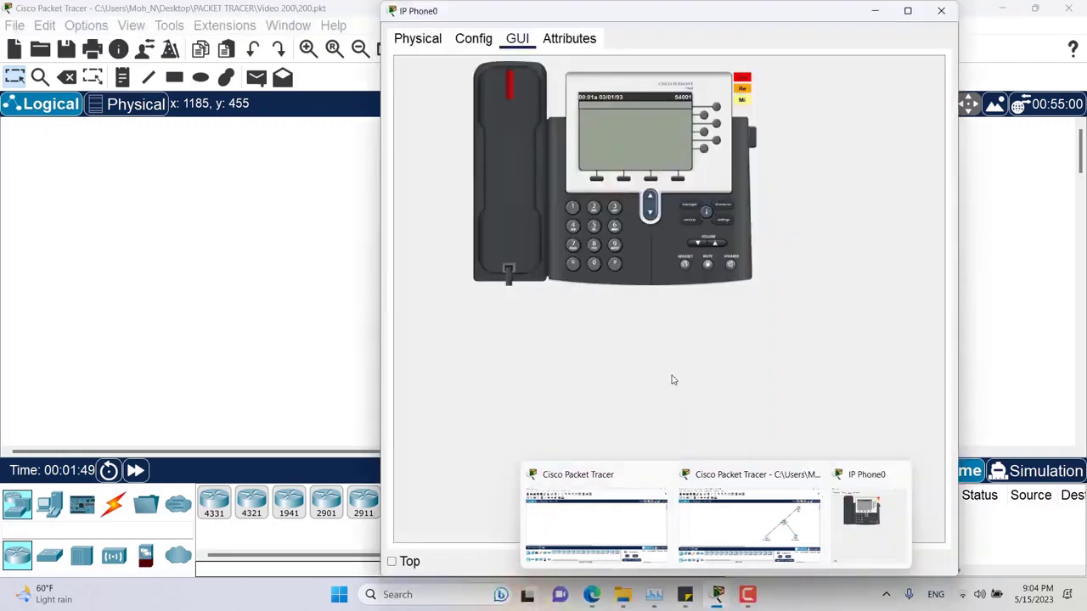
left_click_drag(685, 15, 789, 17)
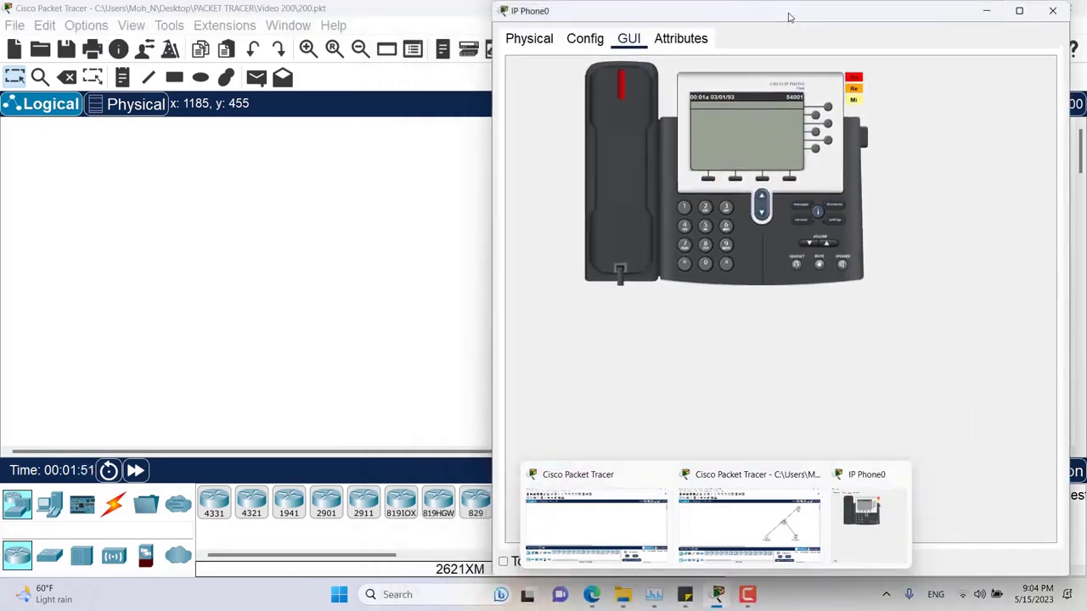
left_click(355, 305)
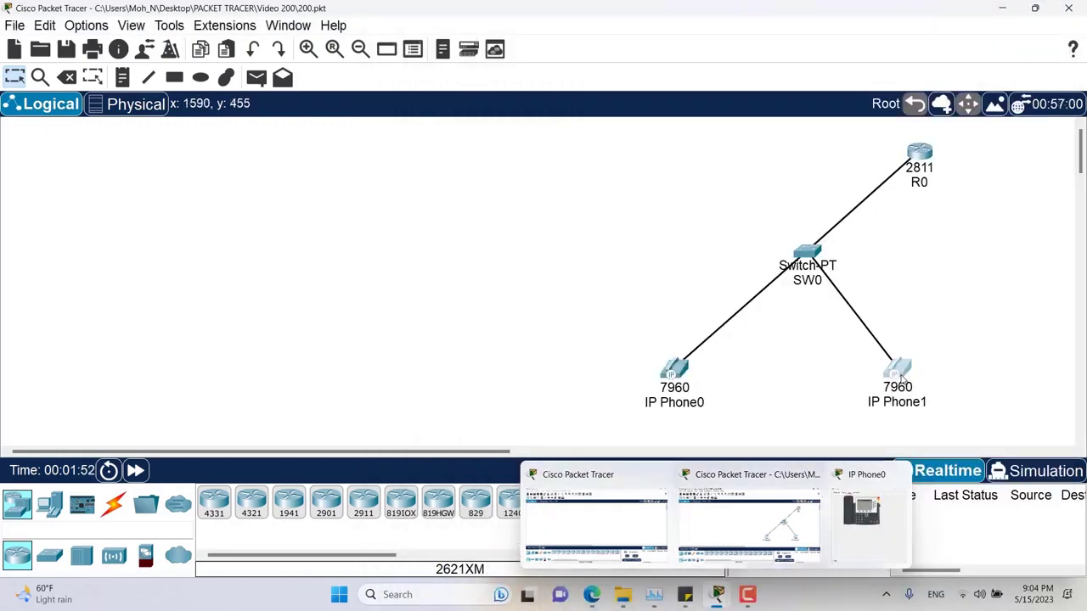
left_click(893, 372)
left_click_drag(658, 132, 280, 19)
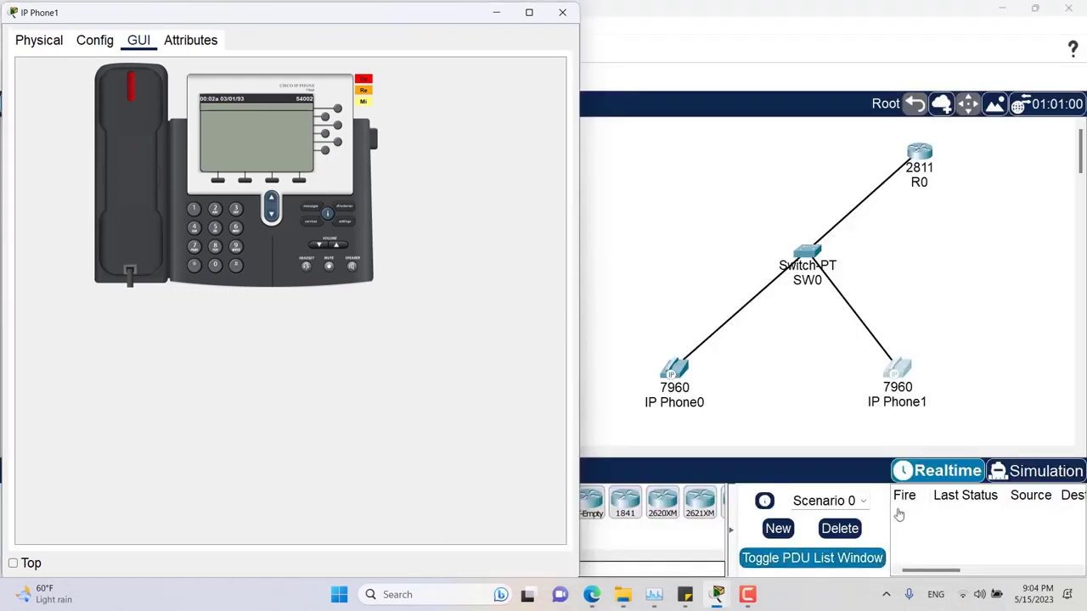
- With telephony sound on, take IP Phone0 off-hook, dial 54002 to ring IP Phone1, then hang up
left_click(822, 527)
left_click_drag(671, 11, 675, 14)
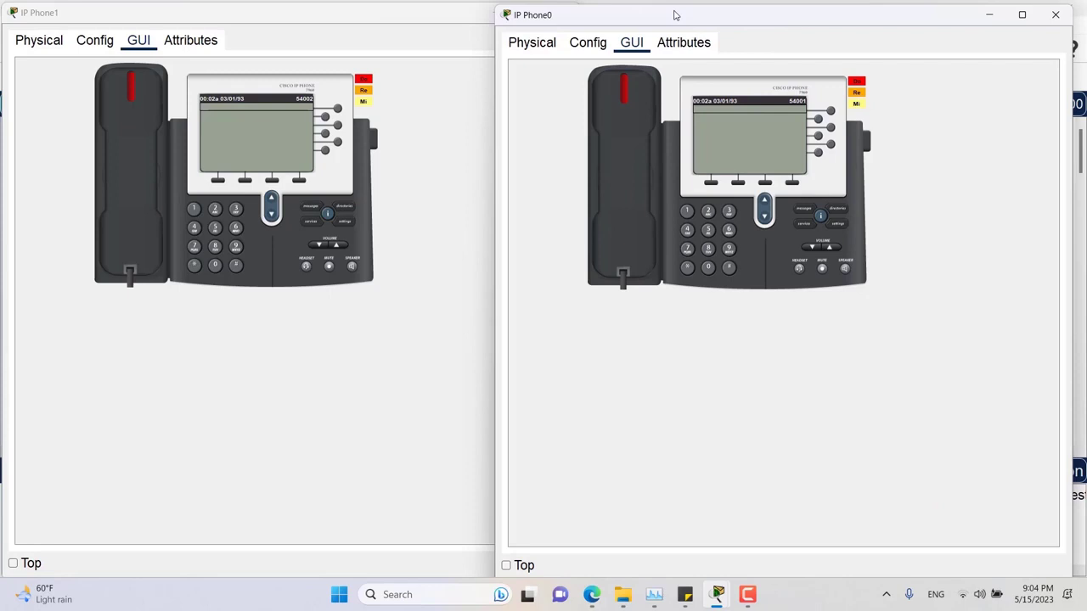
left_click(636, 175)
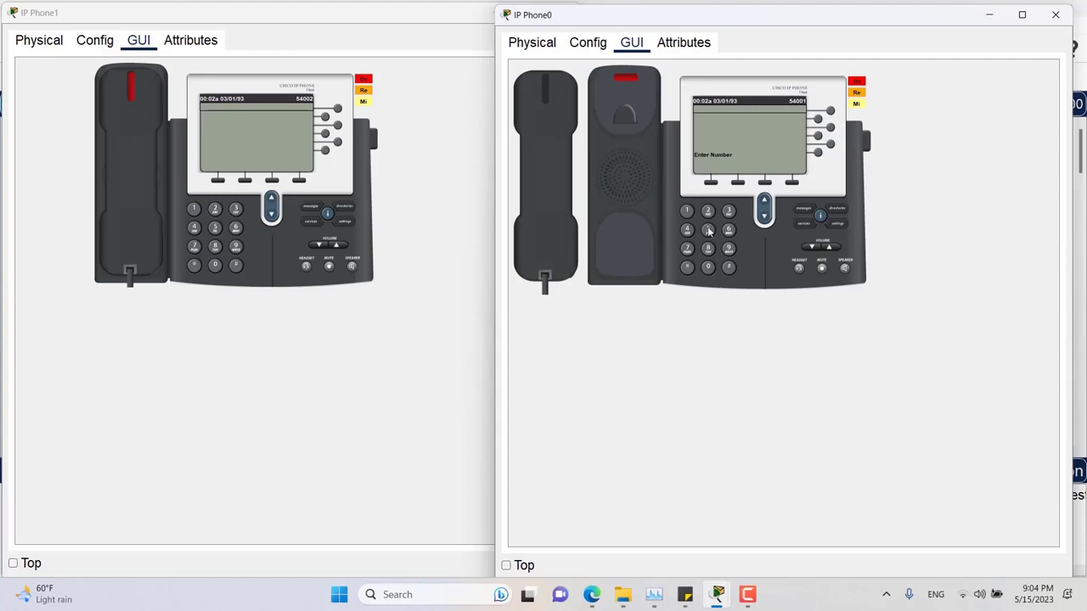
left_click(708, 230)
left_click(688, 231)
left_click(708, 268)
left_click(708, 268)
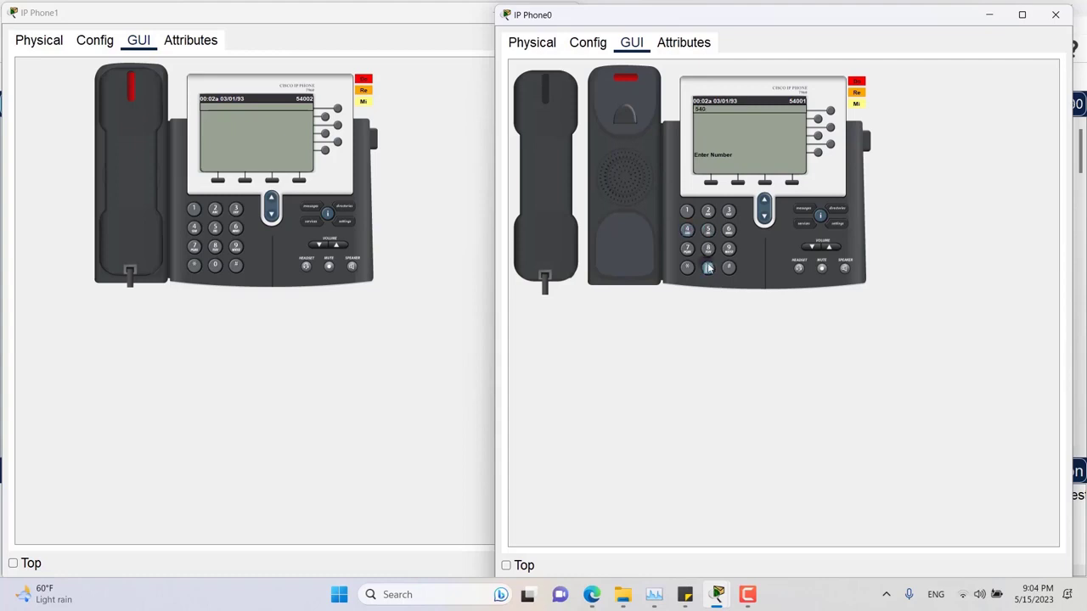
left_click(708, 211)
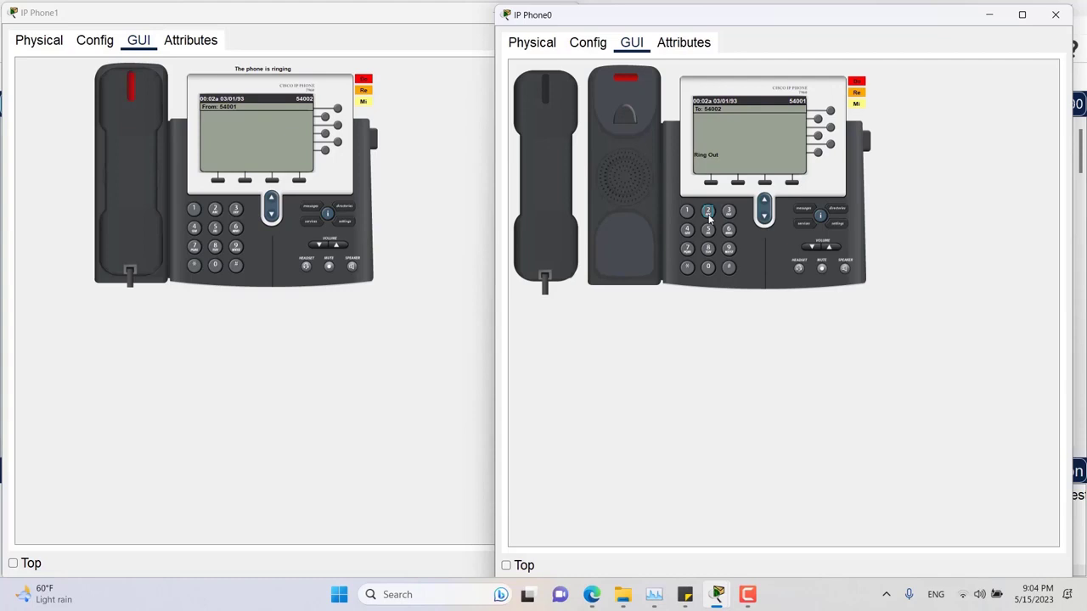
left_click(559, 176)
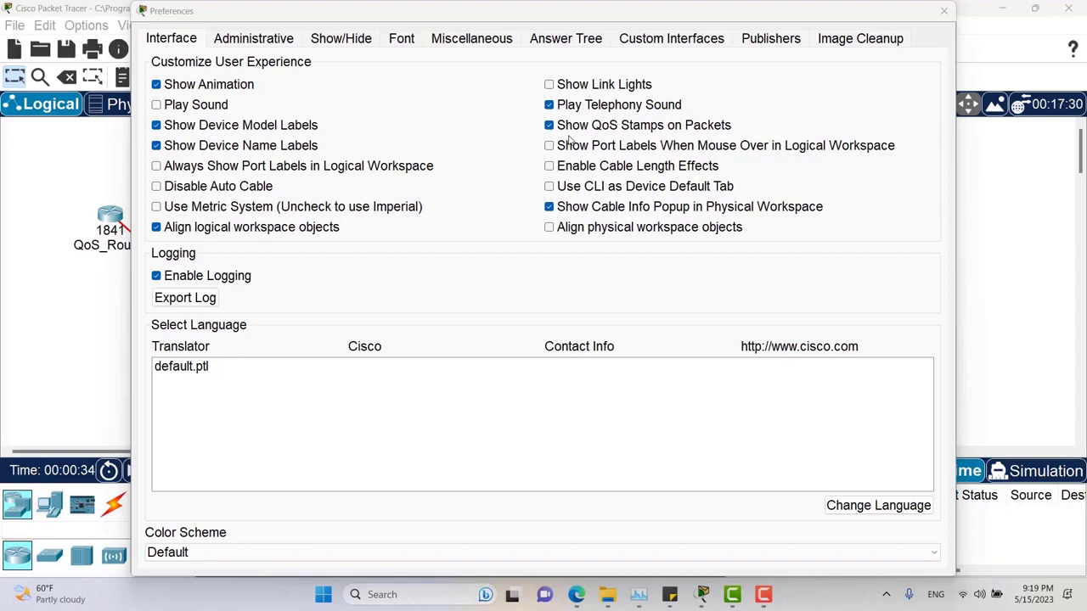
- Run the QoS network in simulation with Constant Delay off until a QoS-stamped EIGRP packet reaches R2
left_click(942, 13)
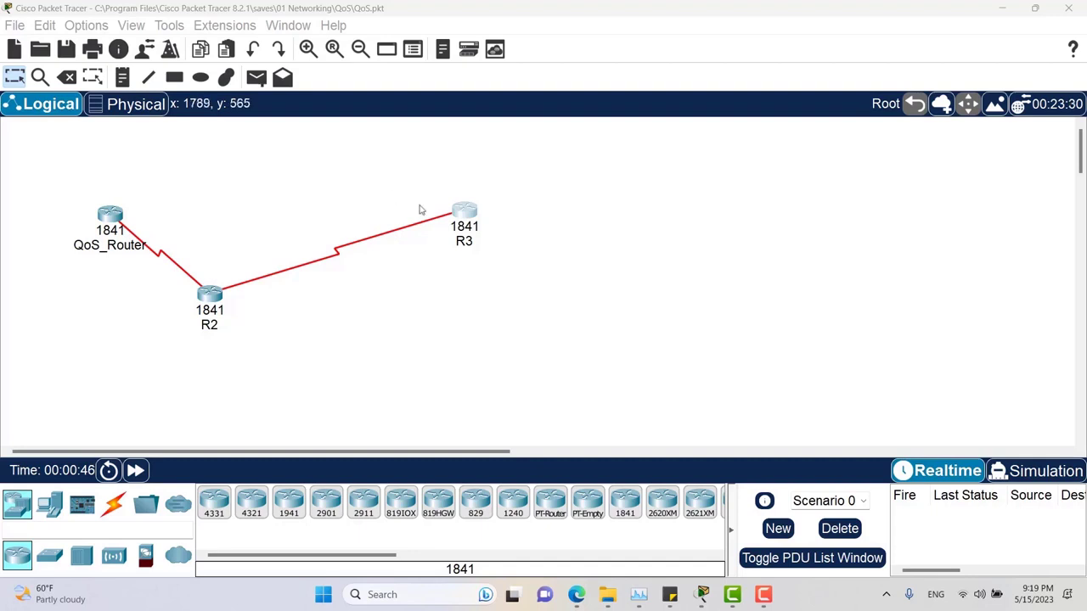
left_click(1032, 470)
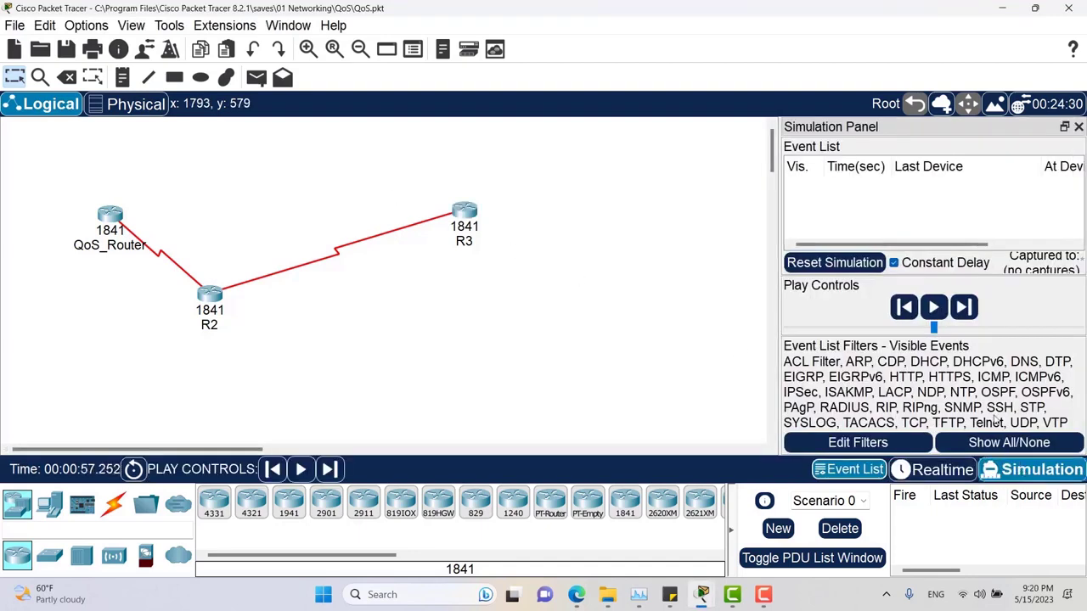
left_click(933, 307)
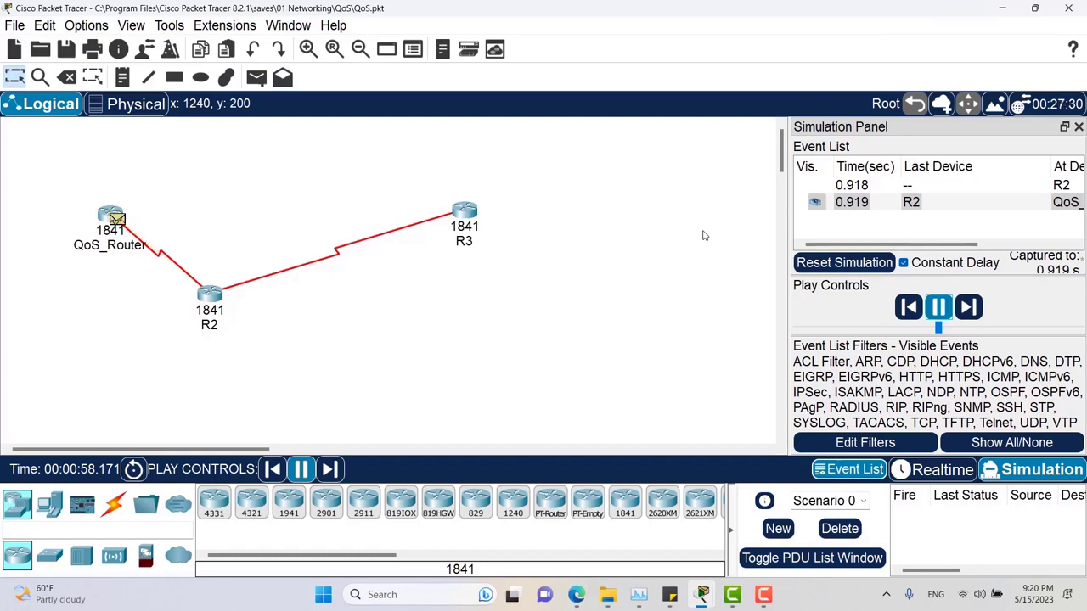
left_click(924, 268)
left_click(963, 308)
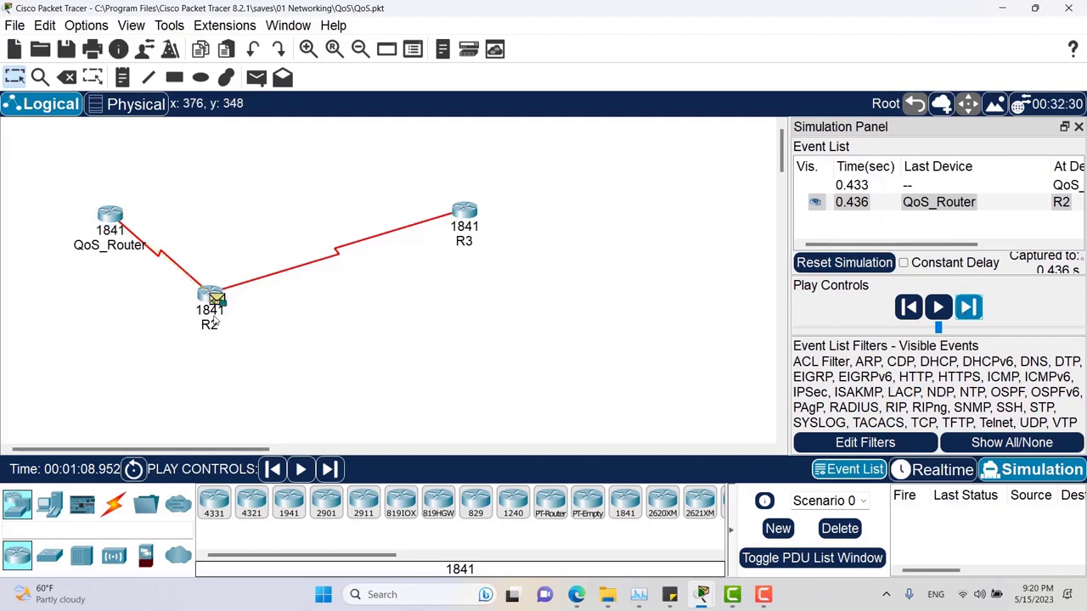
mouse_move(215, 319)
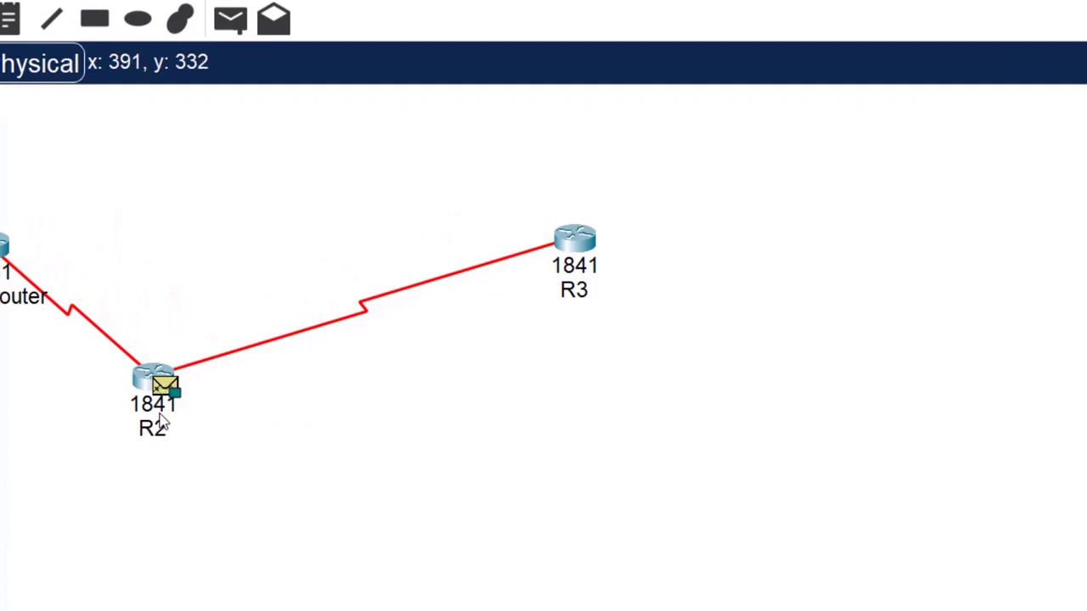
mouse_move(161, 425)
mouse_move(204, 408)
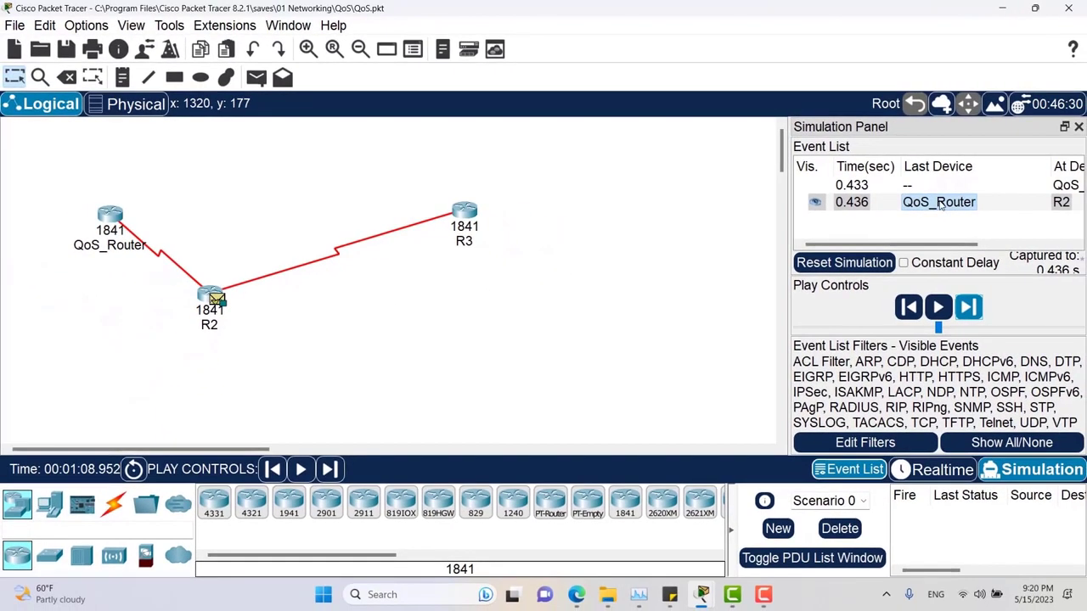
- Open the R2 packet's Inbound PDU Details and highlight the IP header's DSCP value 0x38
left_click(955, 203)
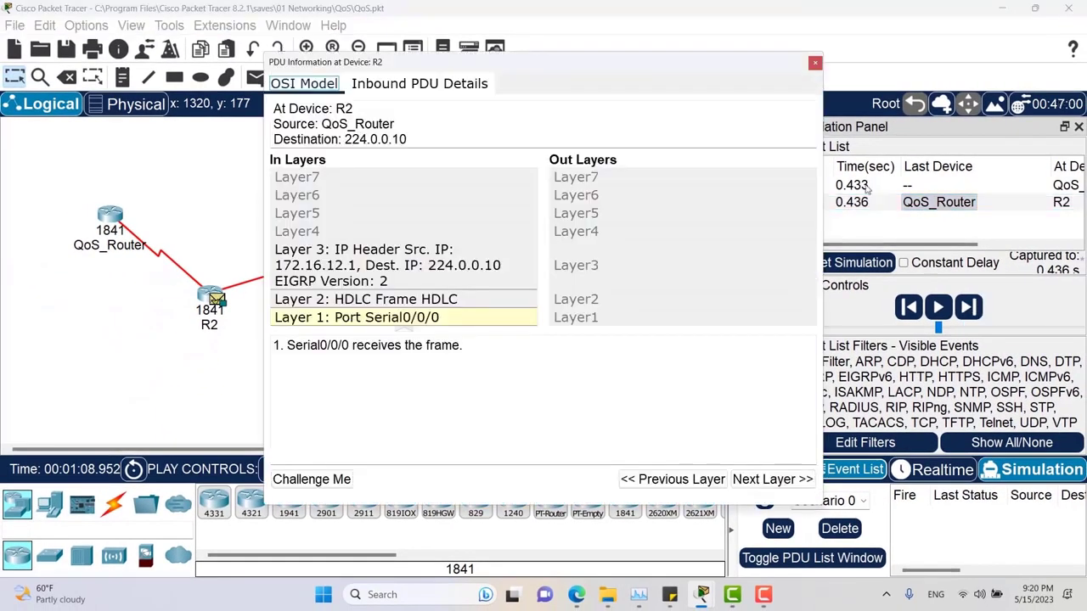
left_click(420, 85)
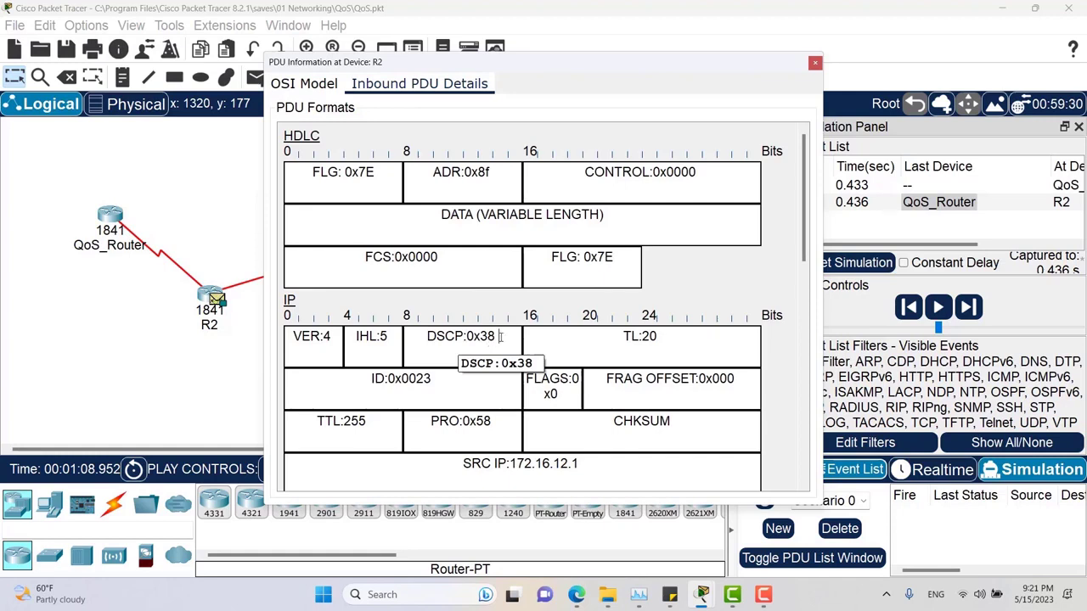
left_click_drag(500, 336, 428, 343)
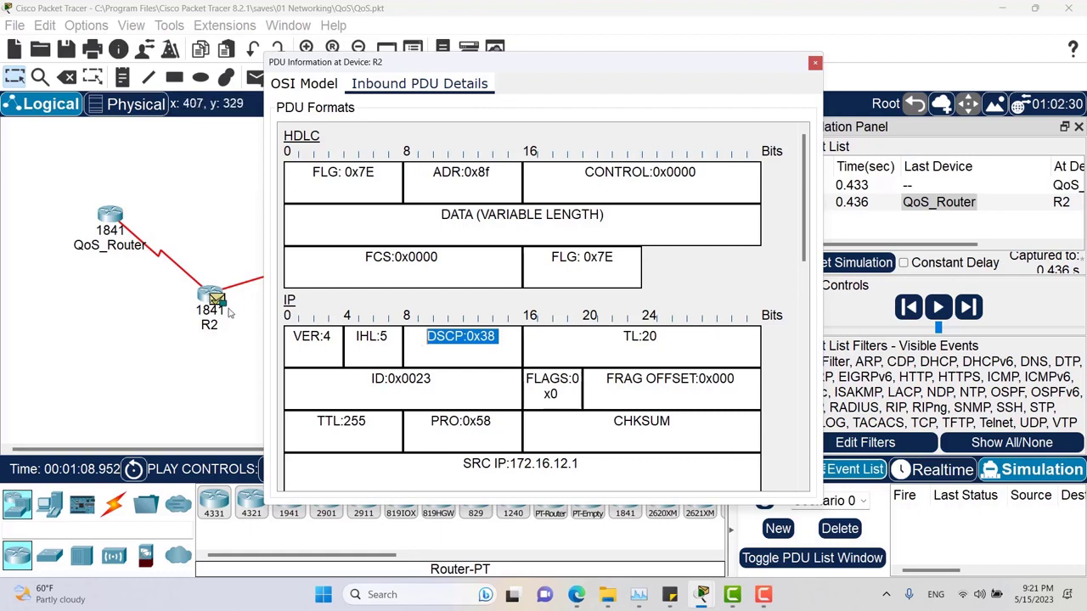
key("Escape")
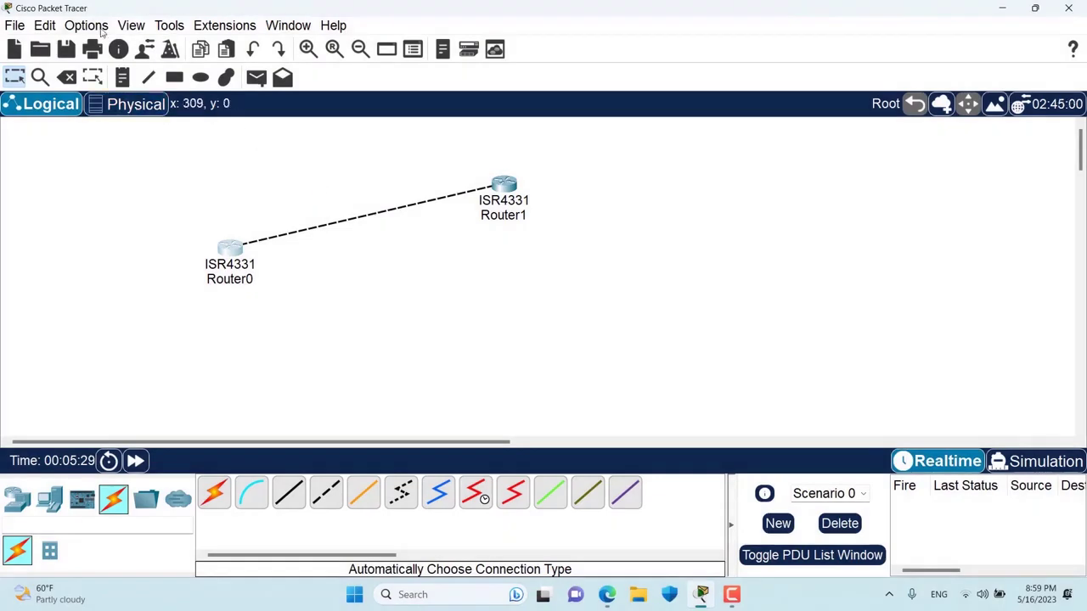
- Turn on Always Show Port Labels in Logical Workspace to see the Gig0/0/0 labels, then turn it off
left_click(86, 26)
left_click(106, 42)
left_click_drag(306, 16, 307, 28)
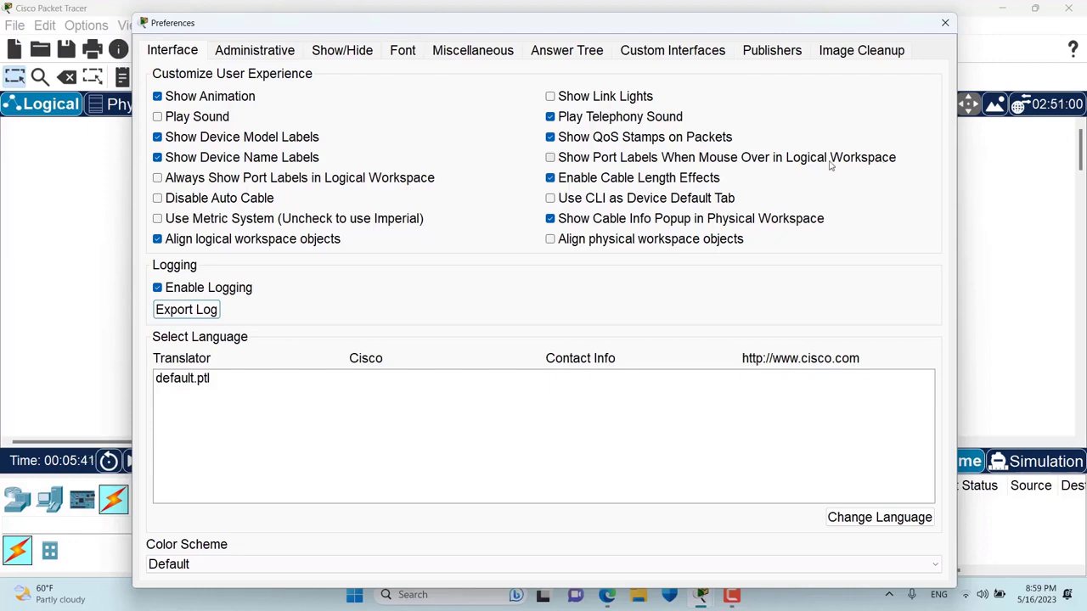
left_click(252, 180)
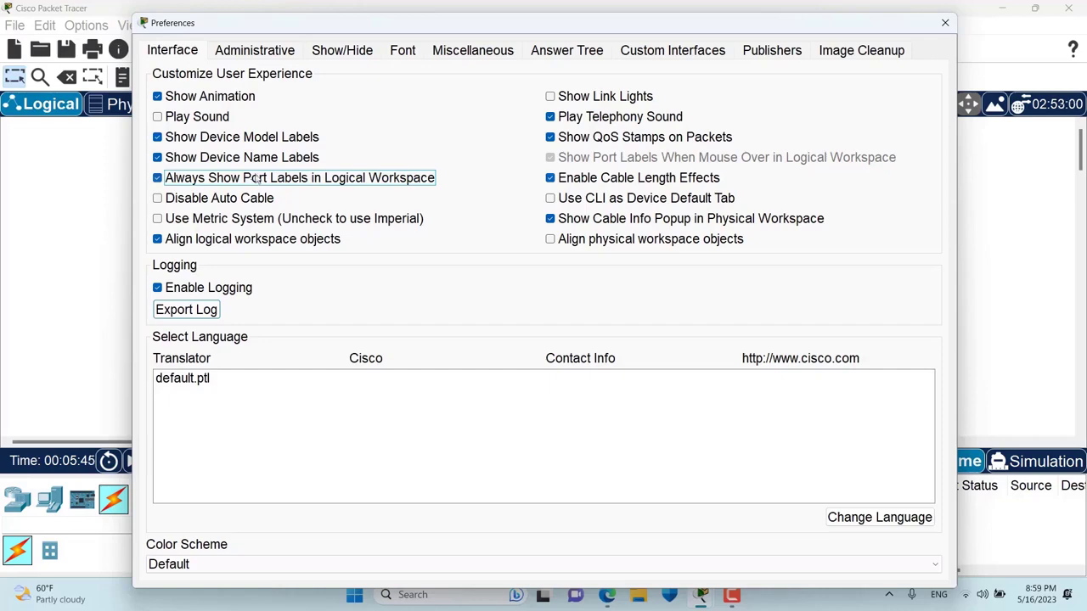
left_click_drag(371, 34, 798, 42)
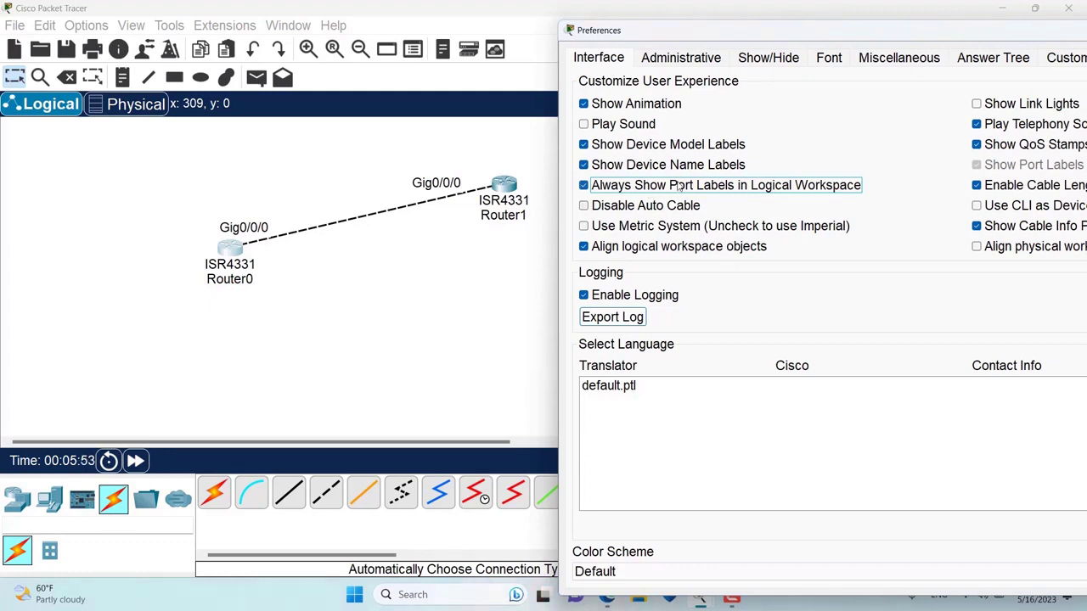
left_click(680, 185)
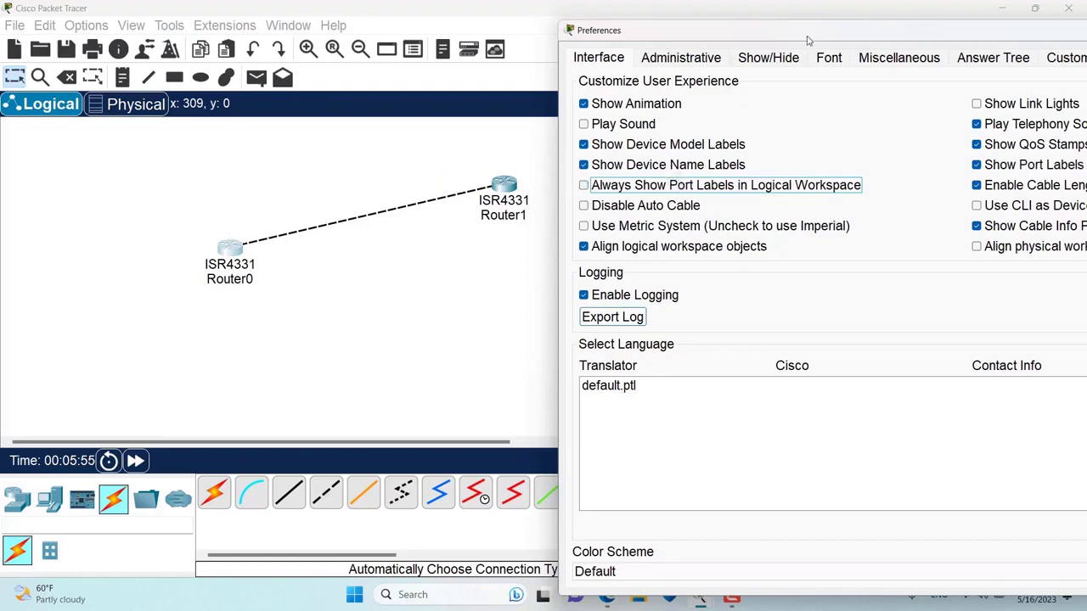
left_click_drag(805, 39, 430, 36)
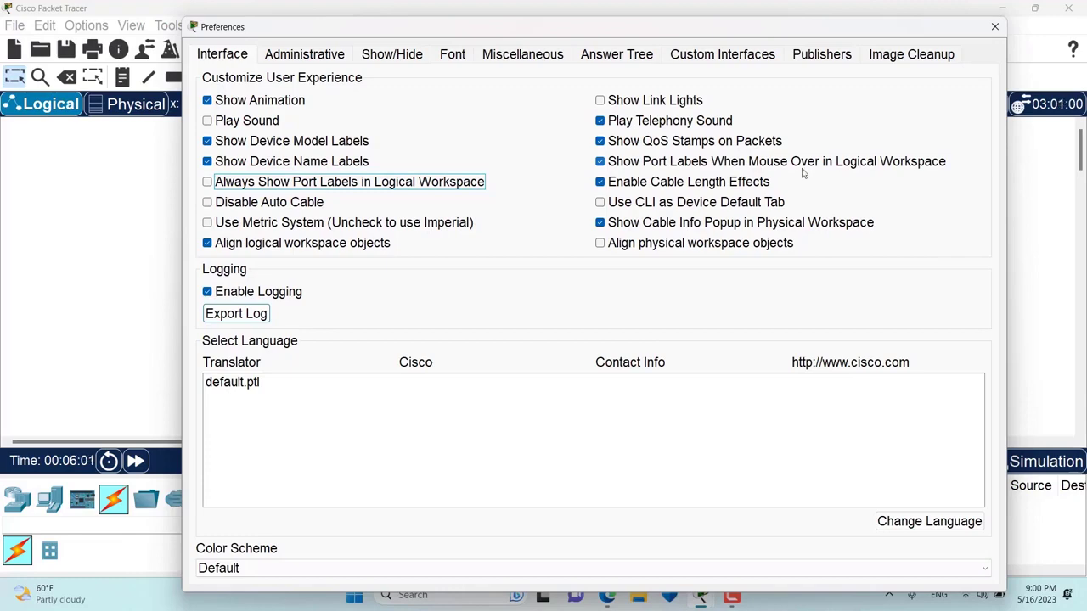
left_click(988, 30)
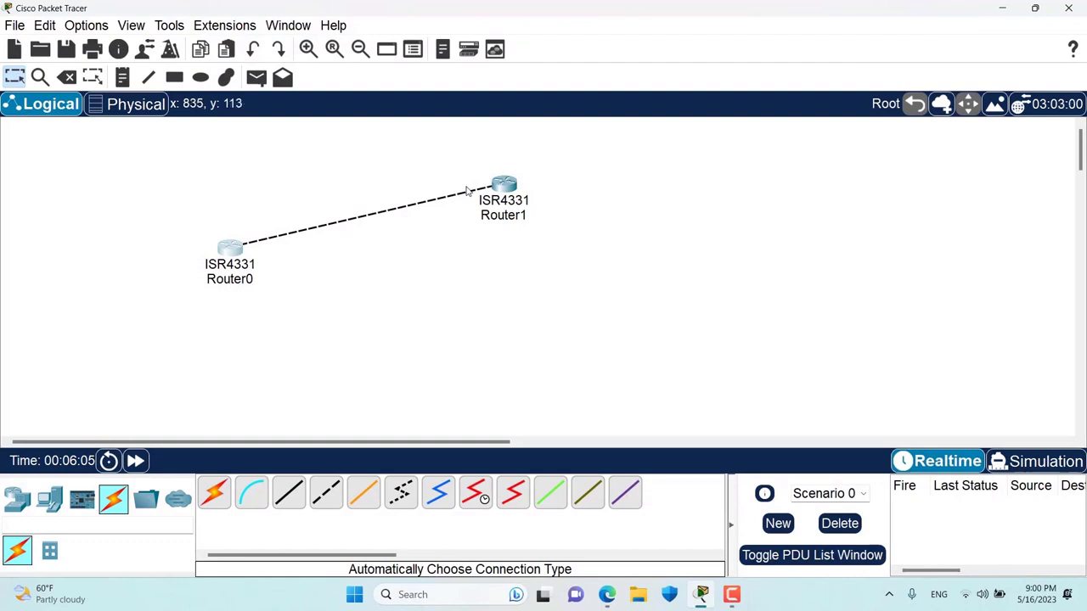
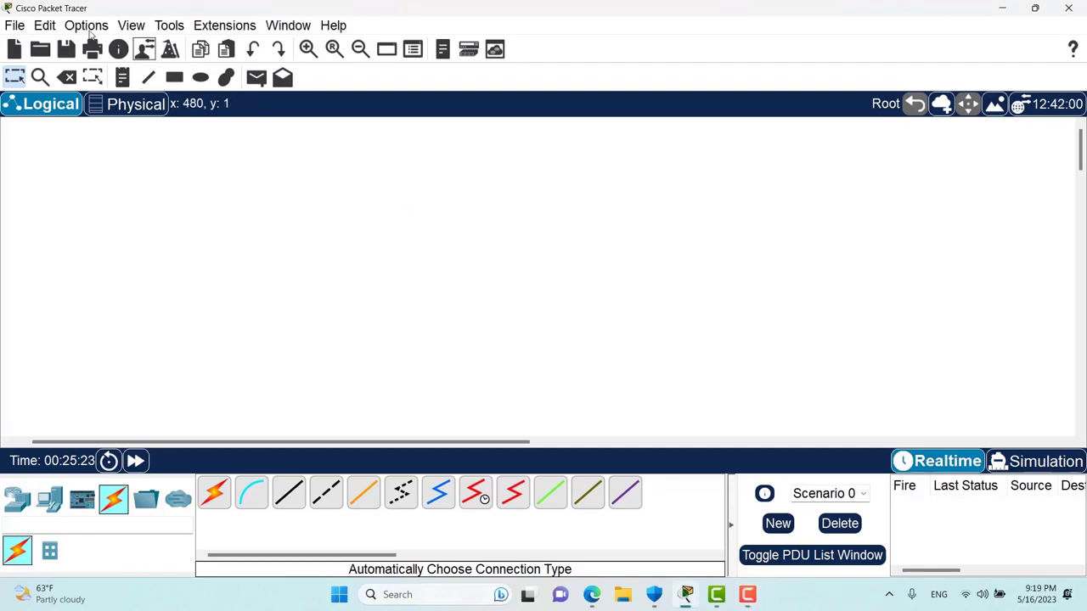
- Open the Preferences dialog and close it again
left_click(88, 27)
left_click(95, 40)
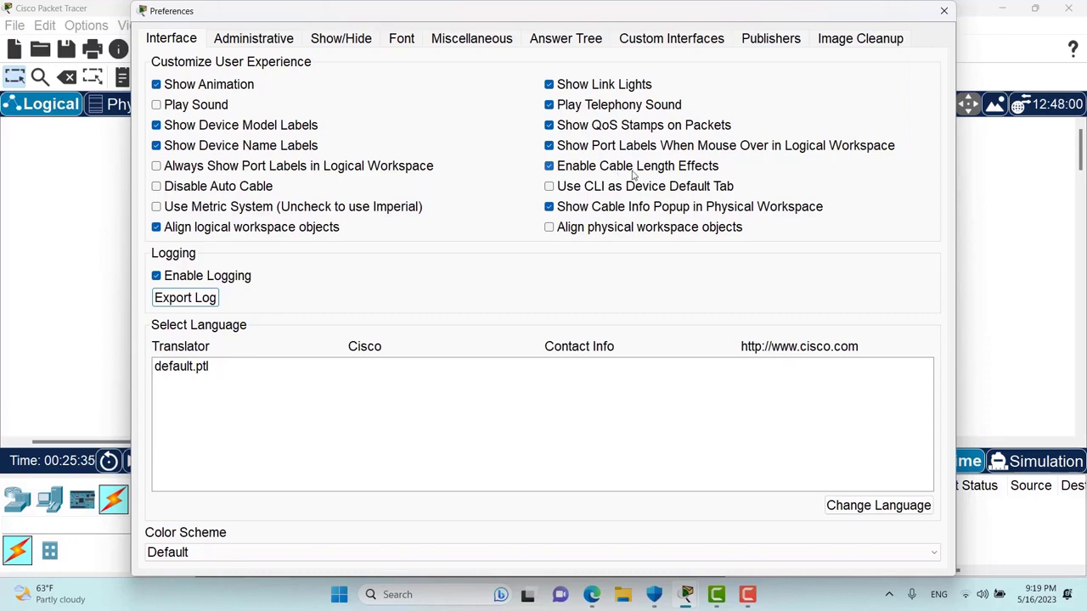
left_click(943, 10)
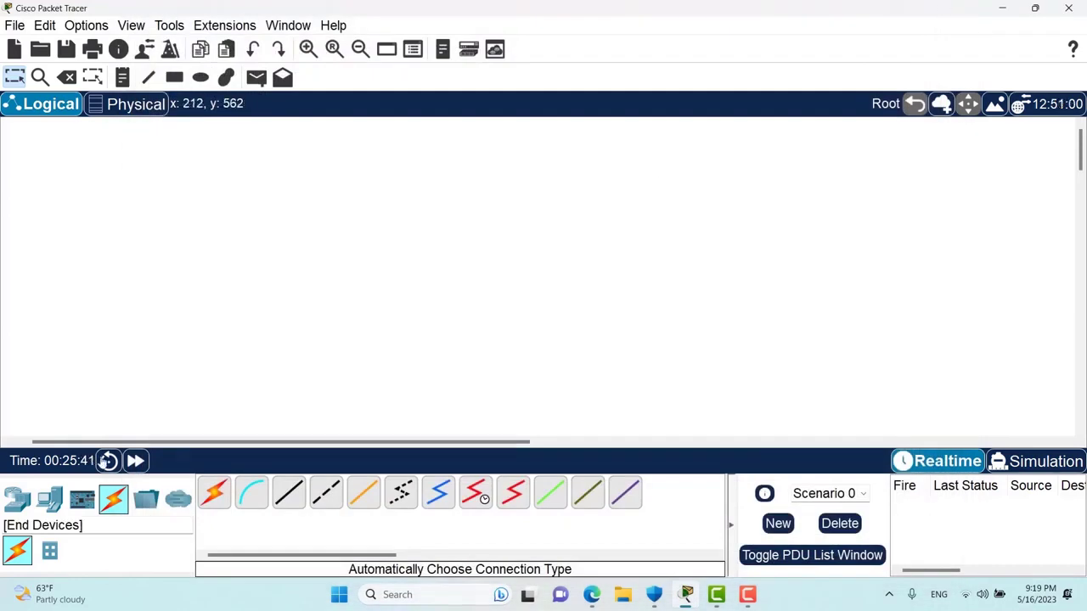
- Place a 2960 switch (Switch1) and a Laptop-PT (Laptop1) on the workspace
left_click(20, 500)
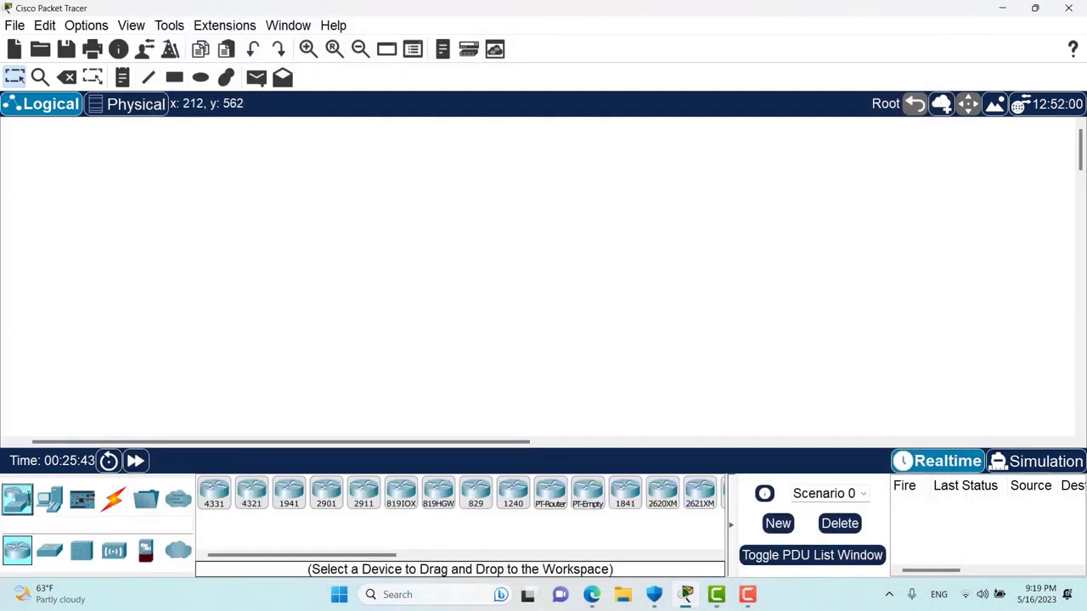
left_click(49, 550)
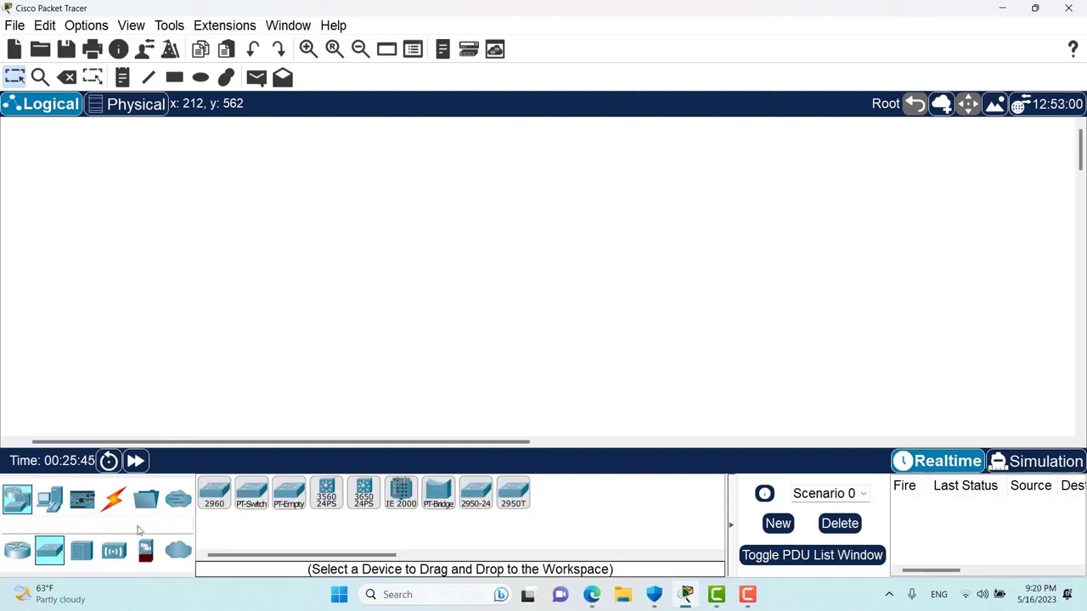
left_click(214, 493)
left_click(210, 268)
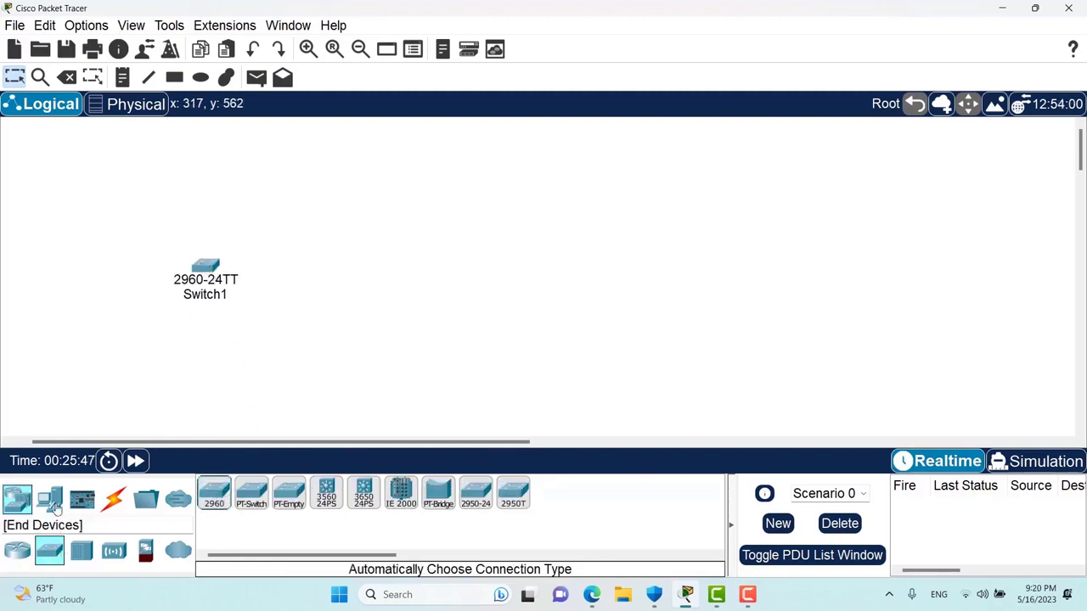
left_click(51, 502)
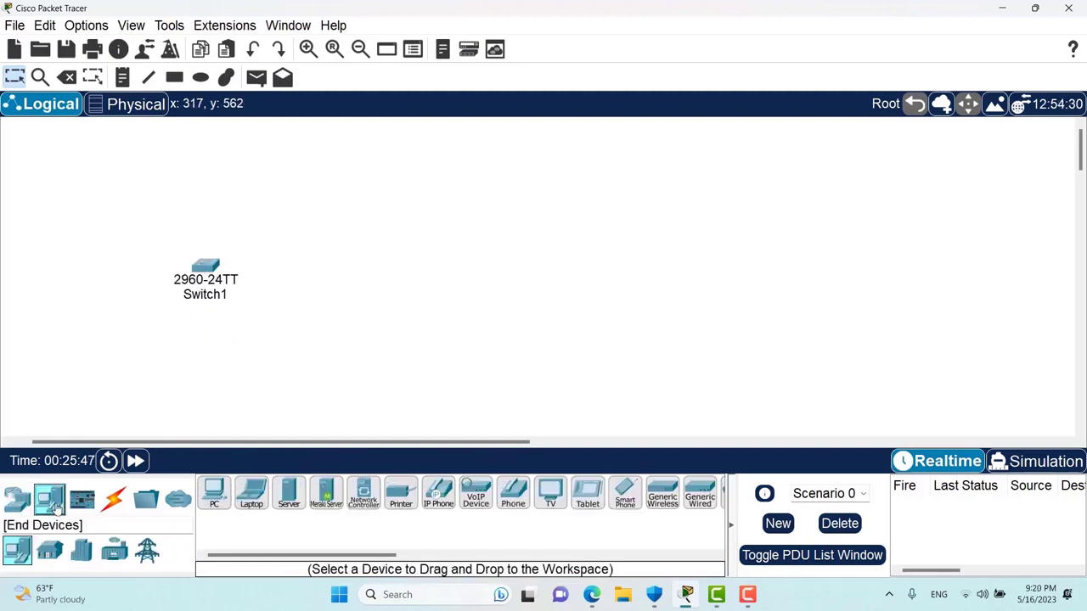
left_click(252, 501)
left_click(387, 220)
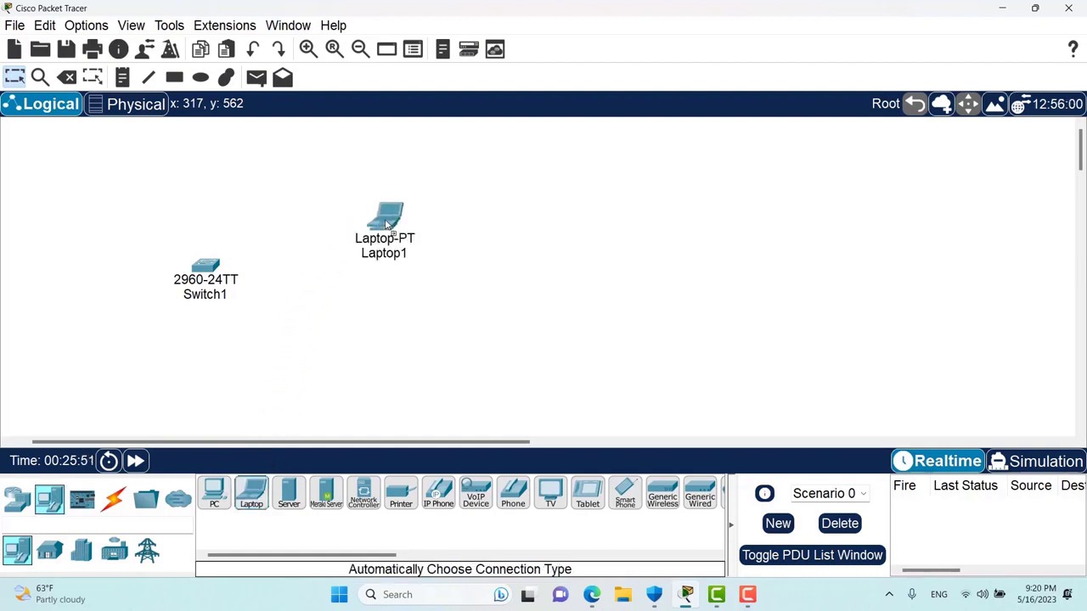
- Cable Switch1 to Laptop1 with the automatic connection, then move Laptop1 further right
left_click(113, 498)
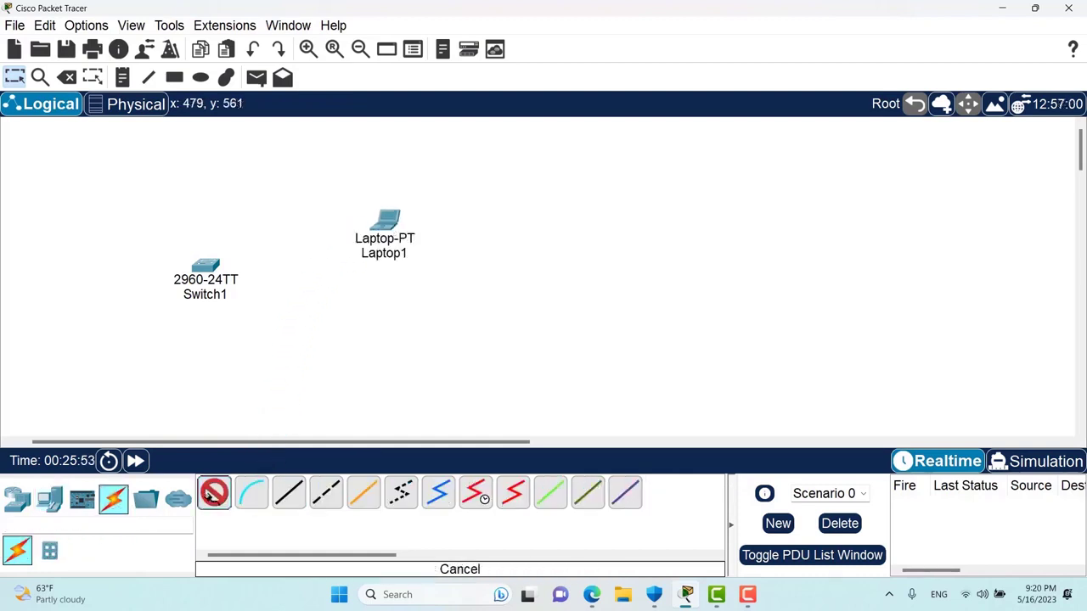
left_click(206, 266)
left_click(386, 221)
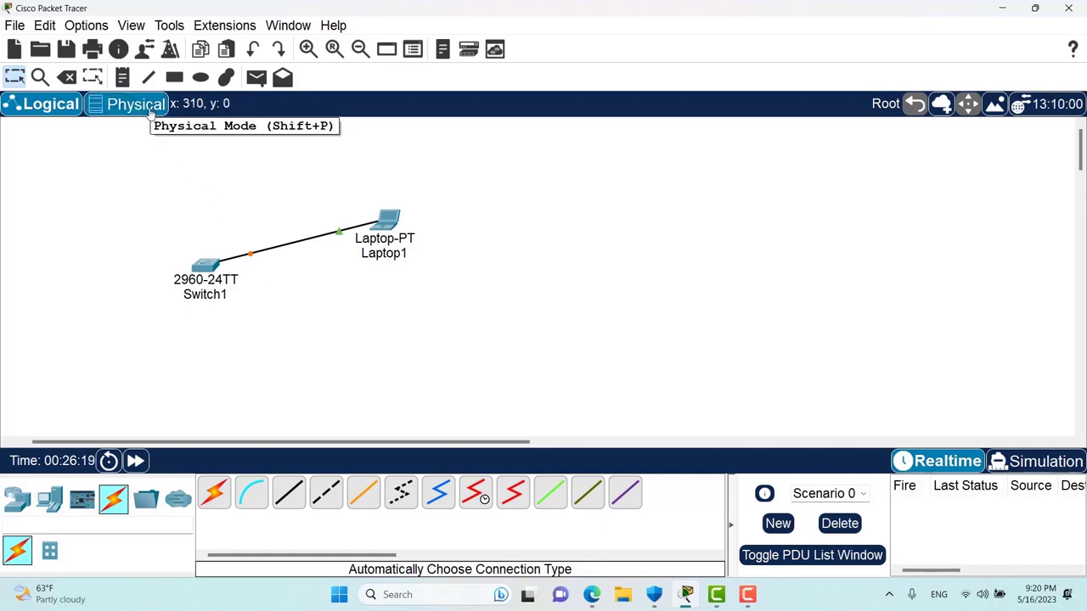
left_click_drag(388, 223, 490, 221)
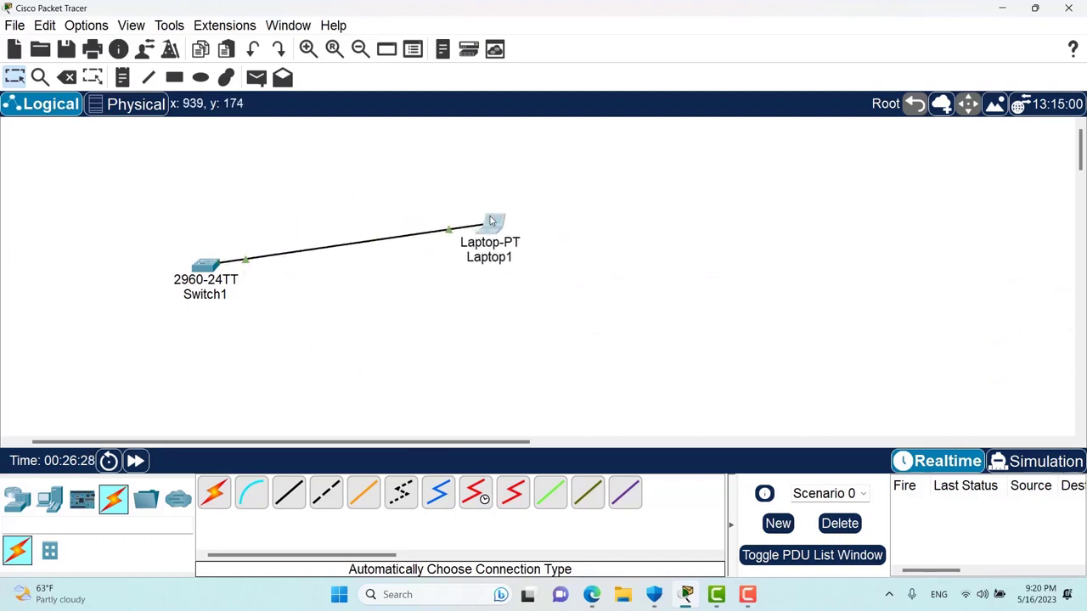
- In Physical view, look inside Corporate Office's Main Wiring Closet rack, then return to the office floor
left_click(130, 105)
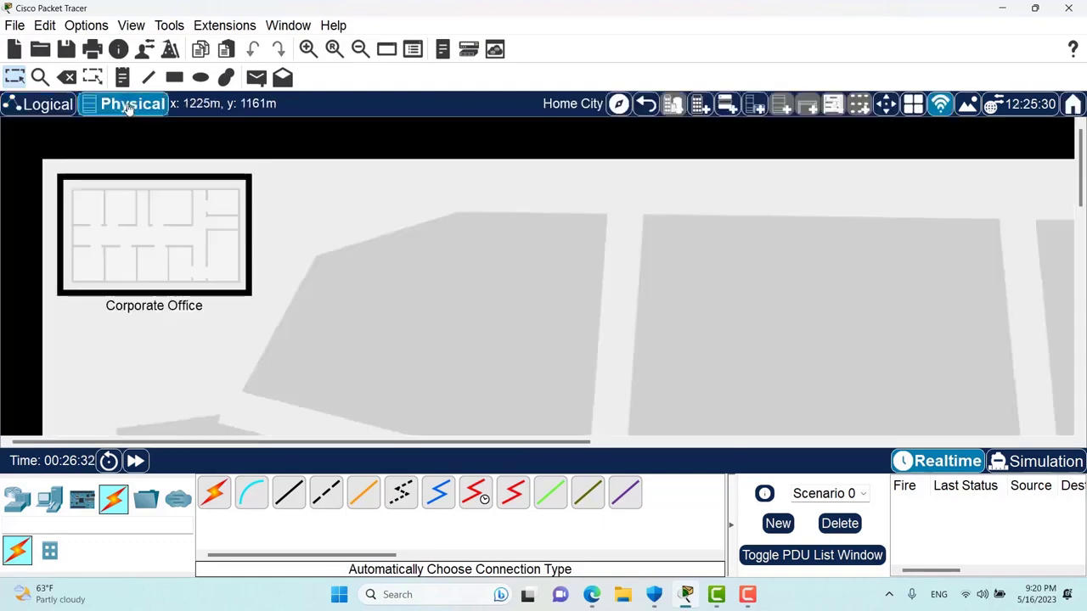
left_click(196, 257)
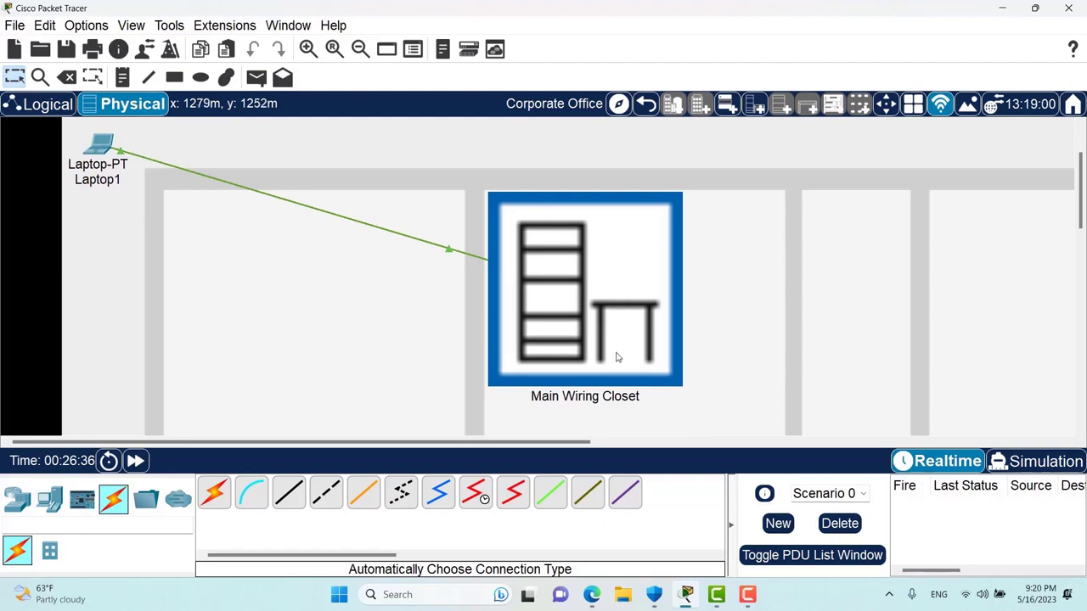
left_click(583, 319)
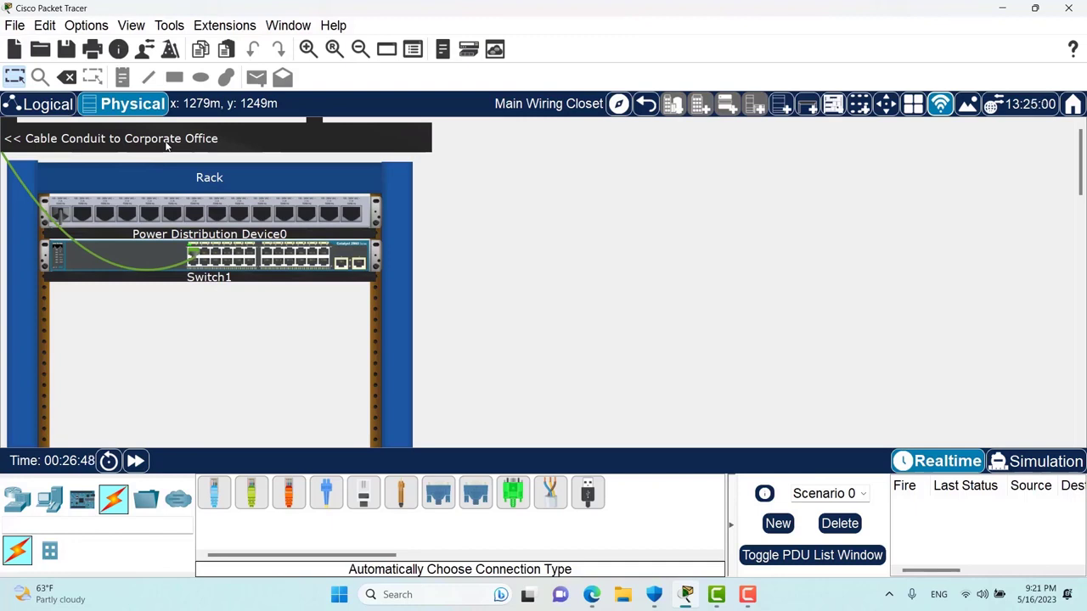
mouse_move(86, 257)
left_click(648, 103)
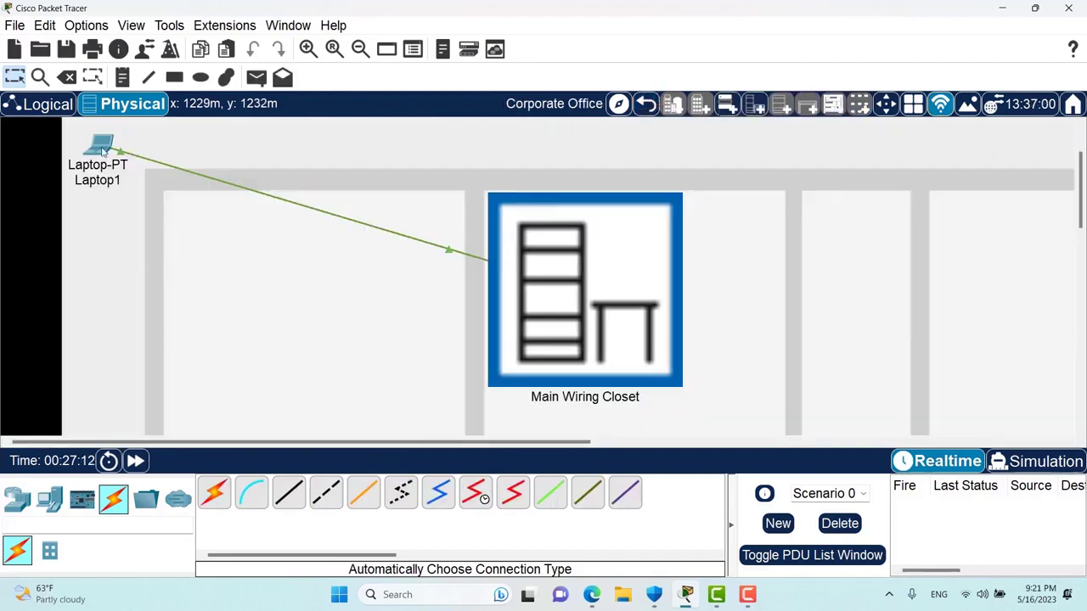
mouse_move(103, 149)
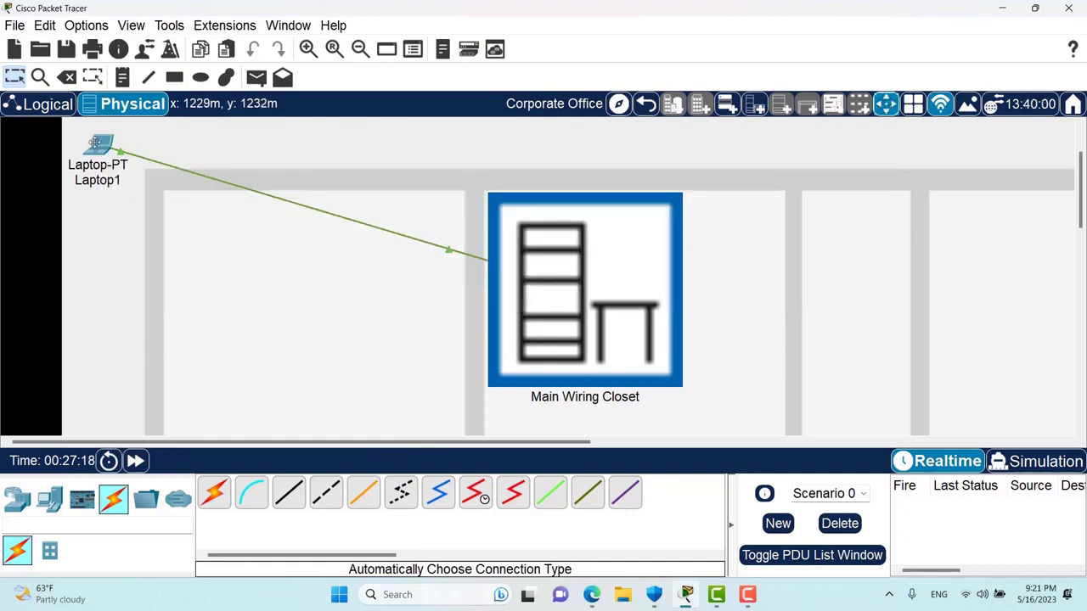
- Move Laptop1 out of the Corporate Office to Home City
right_click(96, 147)
left_click(100, 144)
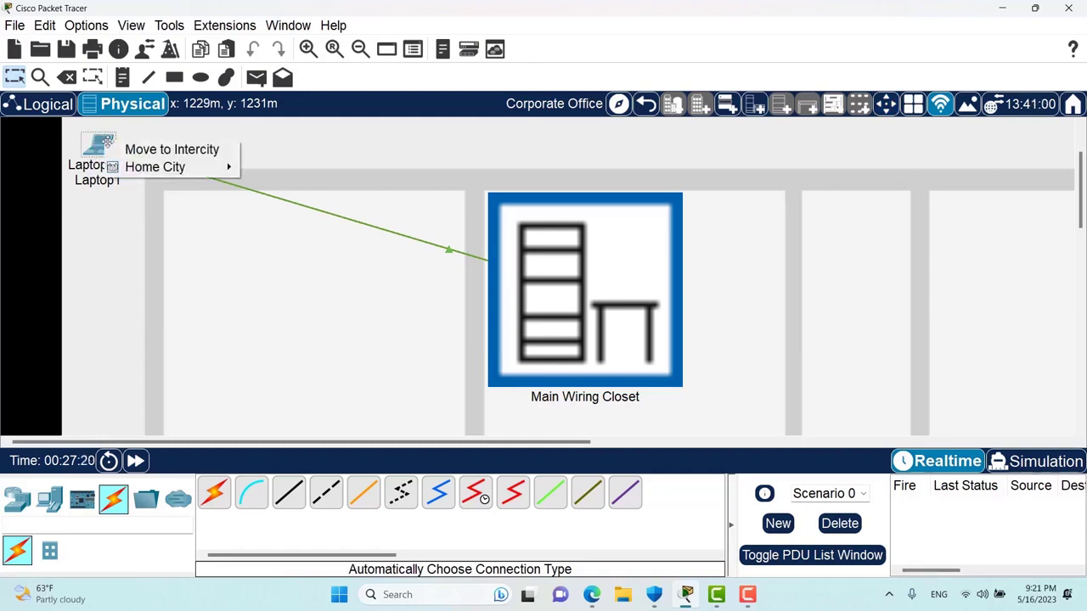
mouse_move(148, 169)
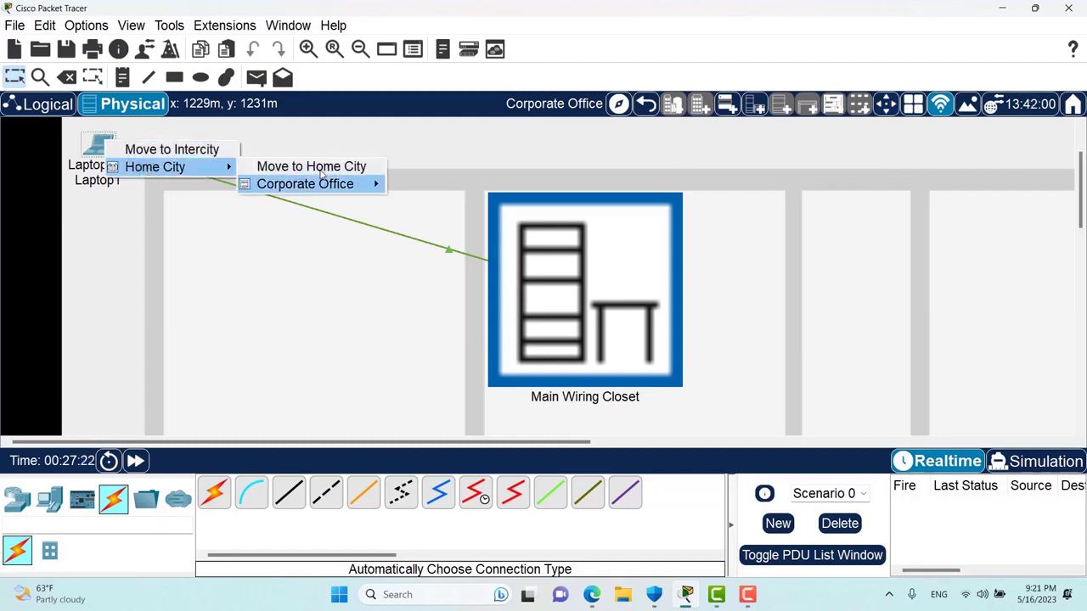
mouse_move(305, 184)
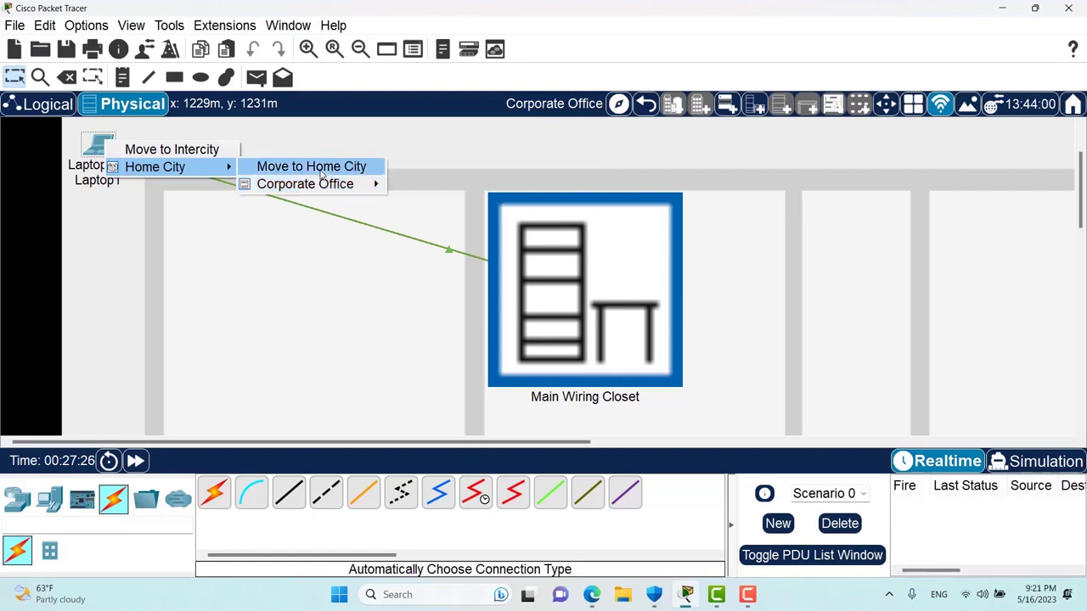
left_click(321, 174)
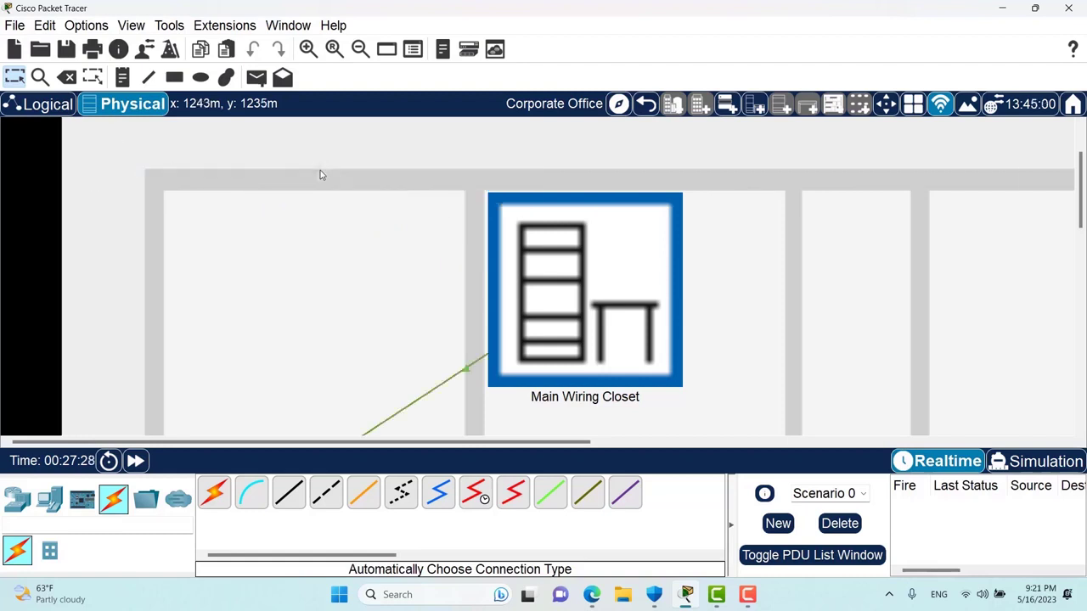
- Place Laptop1 on the Home City map away from the office, then return to Logical view
left_click(646, 105)
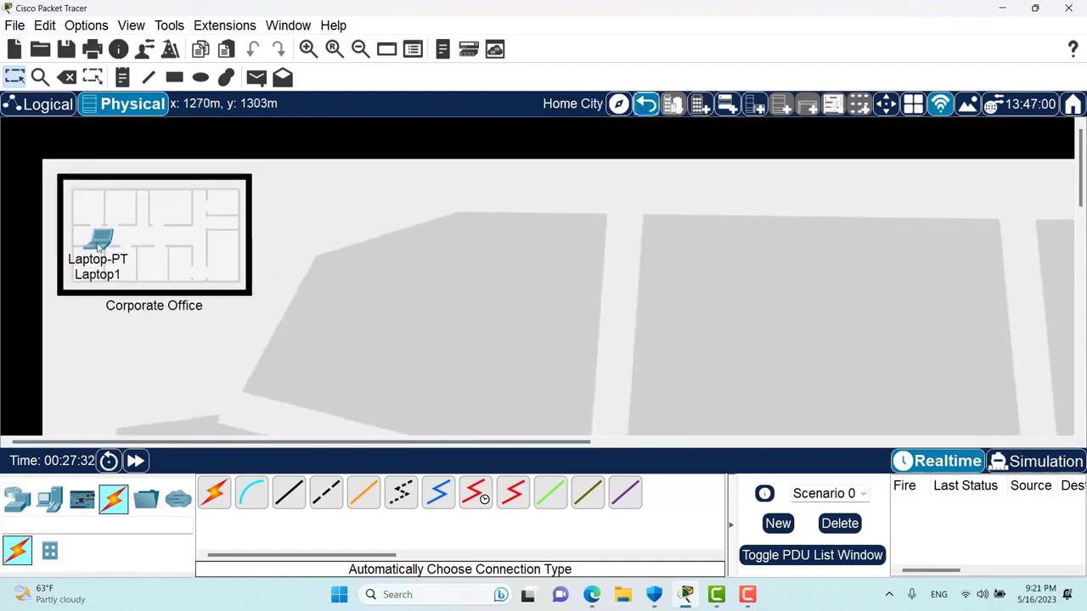
left_click_drag(99, 240, 585, 236)
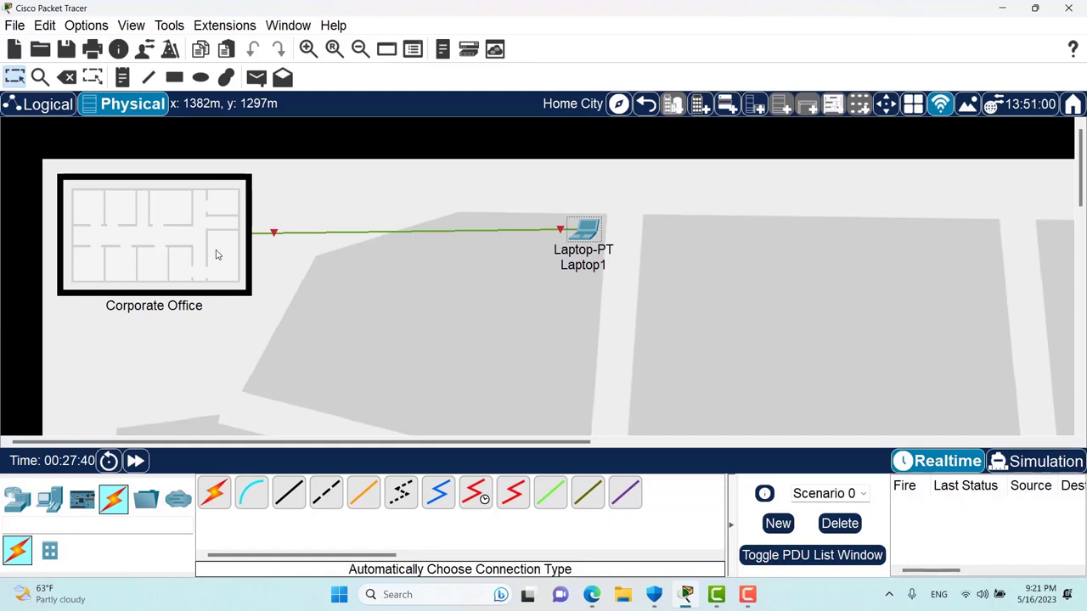
mouse_move(312, 236)
left_click(41, 111)
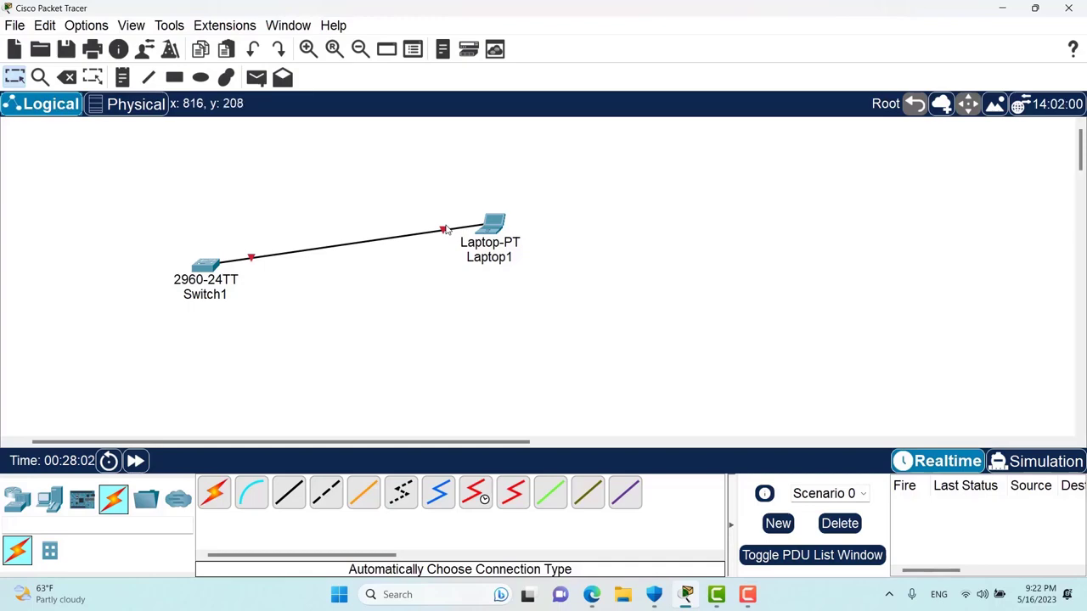
- Uncheck Enable Cable Length Effects in Preferences so the Switch1–Laptop1 link stops showing red
left_click(88, 26)
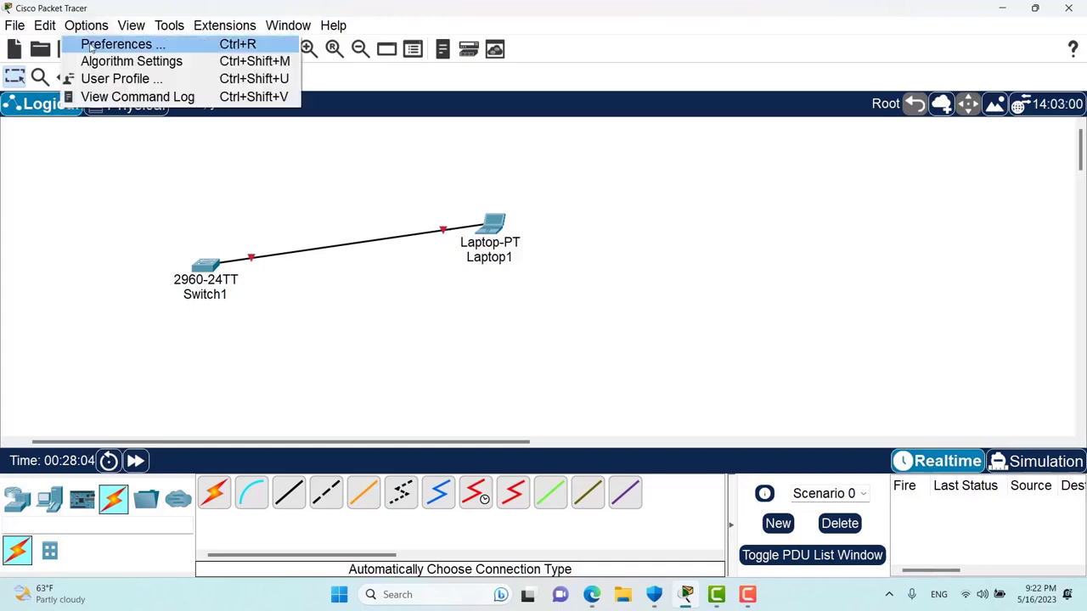
left_click(92, 47)
left_click_drag(302, 16, 716, 65)
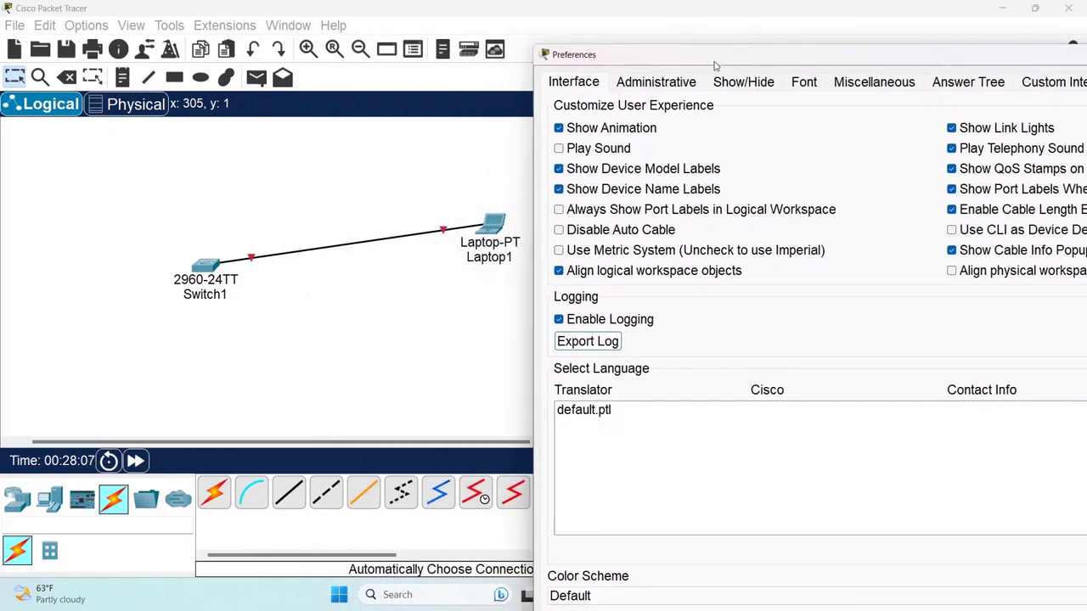
left_click(1008, 218)
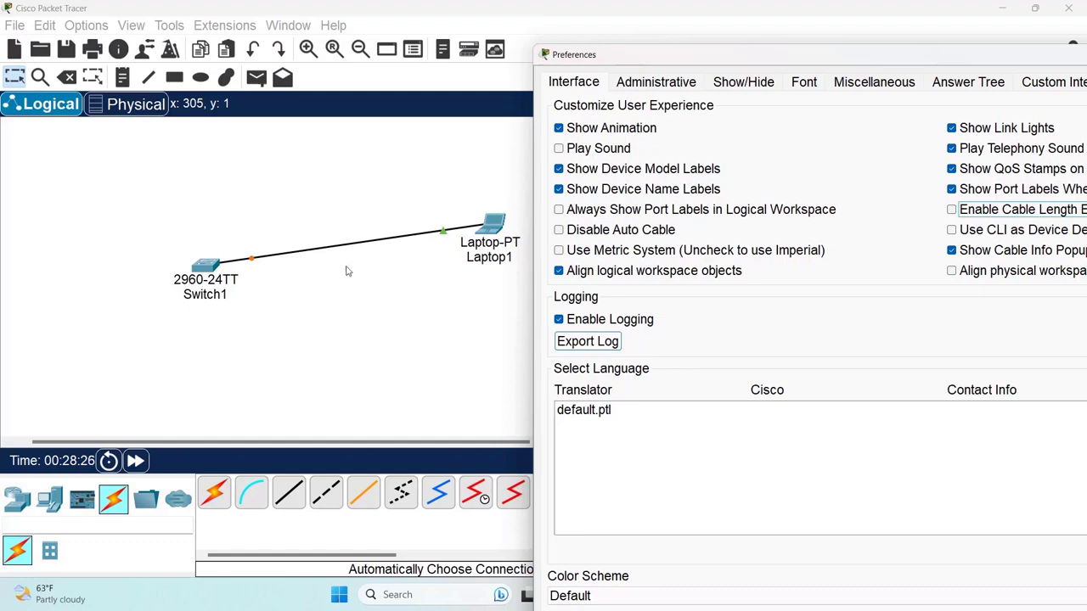
left_click_drag(910, 63, 463, 38)
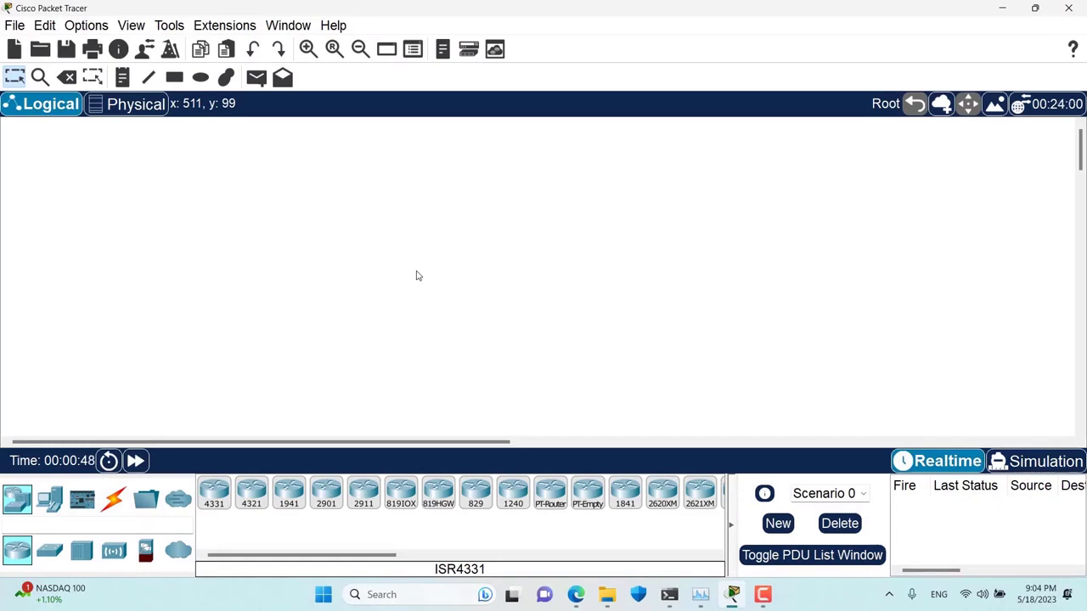
- Turn off 'Use CLI as Device Default Tab' in Preferences
left_click(87, 26)
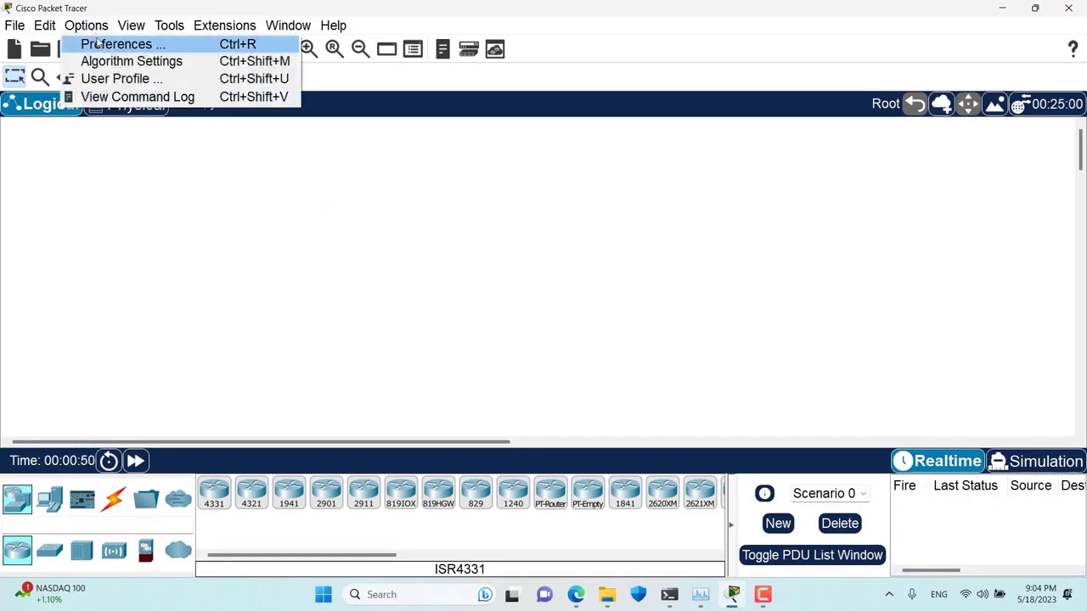
left_click(117, 44)
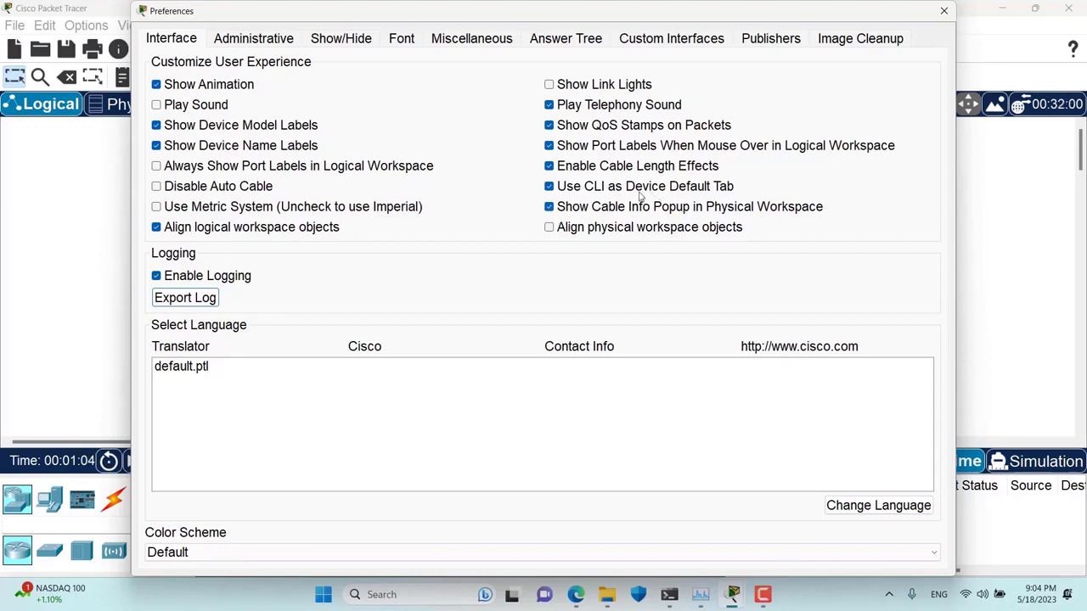
left_click(549, 187)
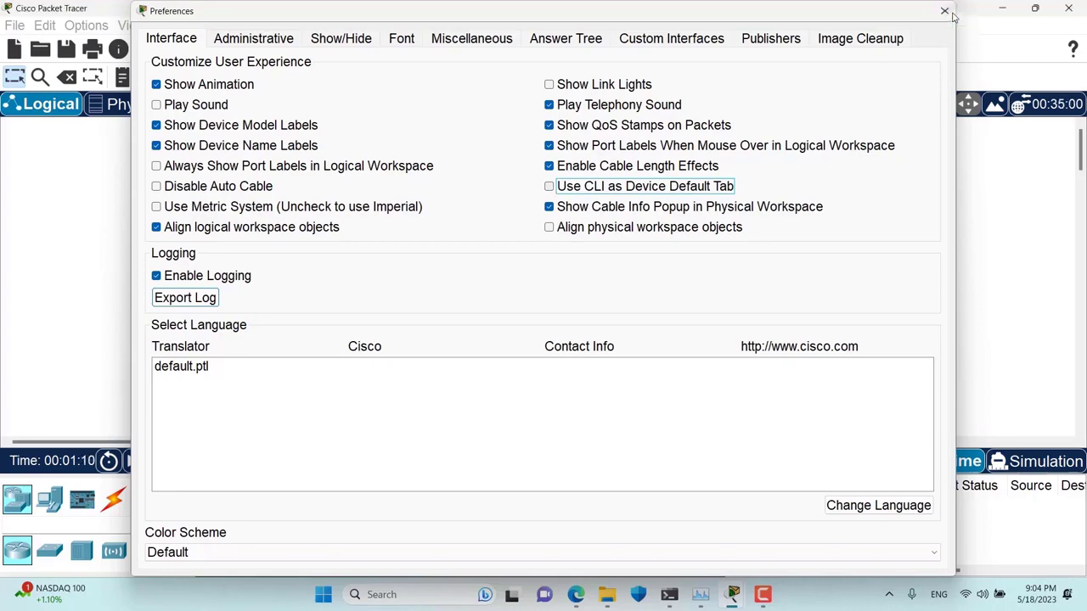
left_click(944, 11)
- Add an ISR4331 router (Router2) and check which tab its device window opens on
left_click_drag(212, 497, 327, 346)
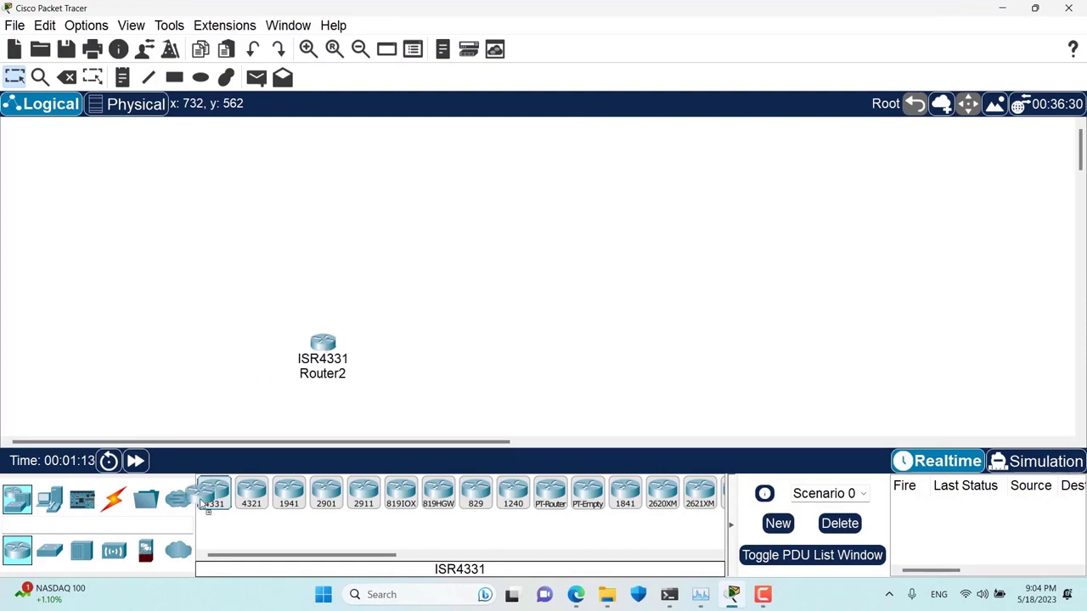
left_click(324, 343)
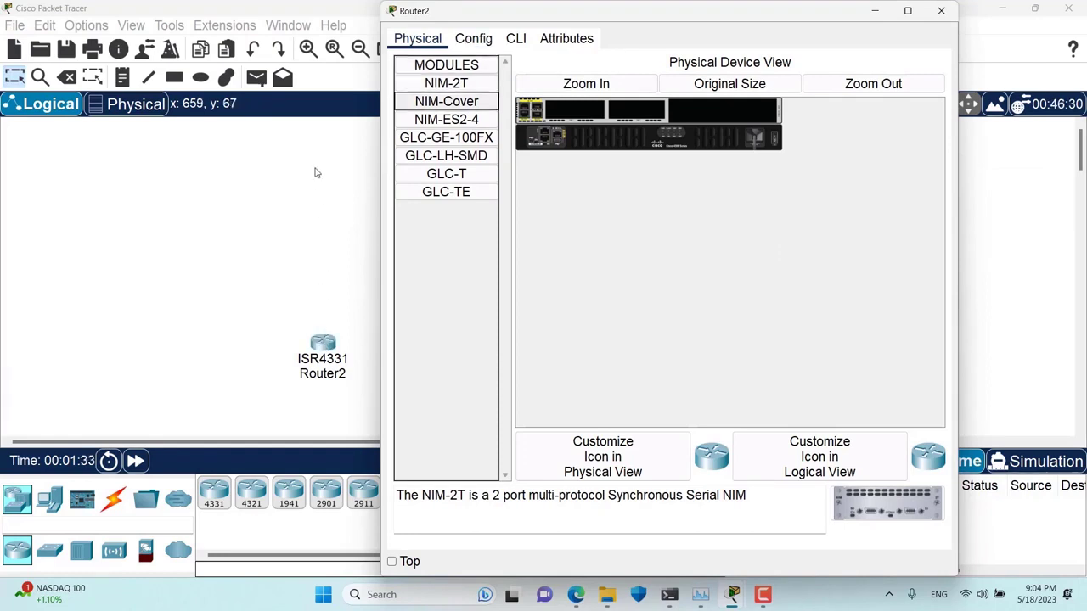
left_click(314, 172)
- Turn 'Use CLI as Device Default Tab' back on in Preferences
left_click(85, 25)
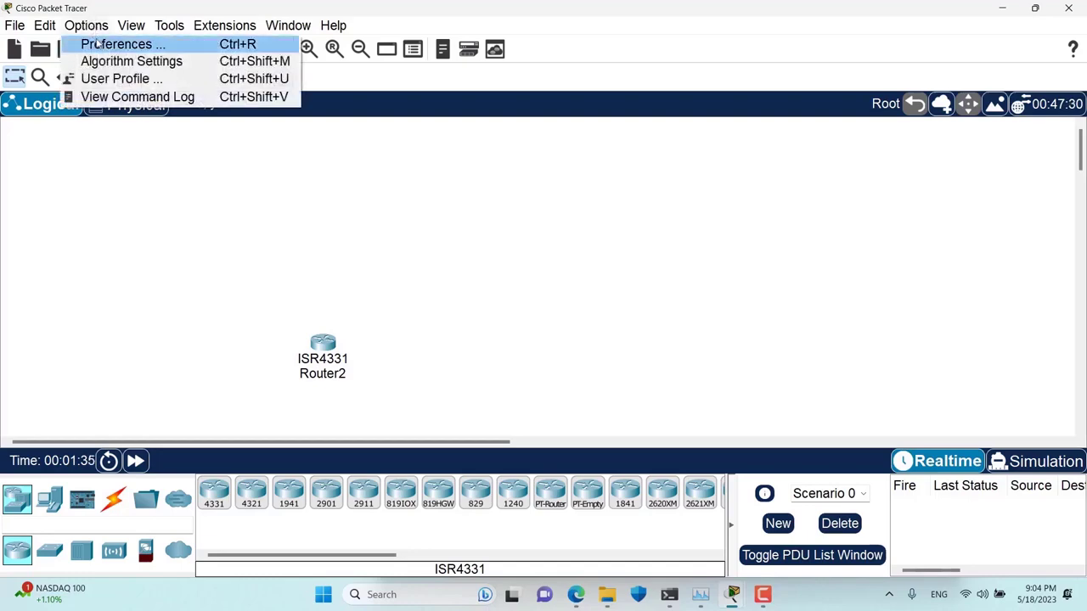
left_click(118, 48)
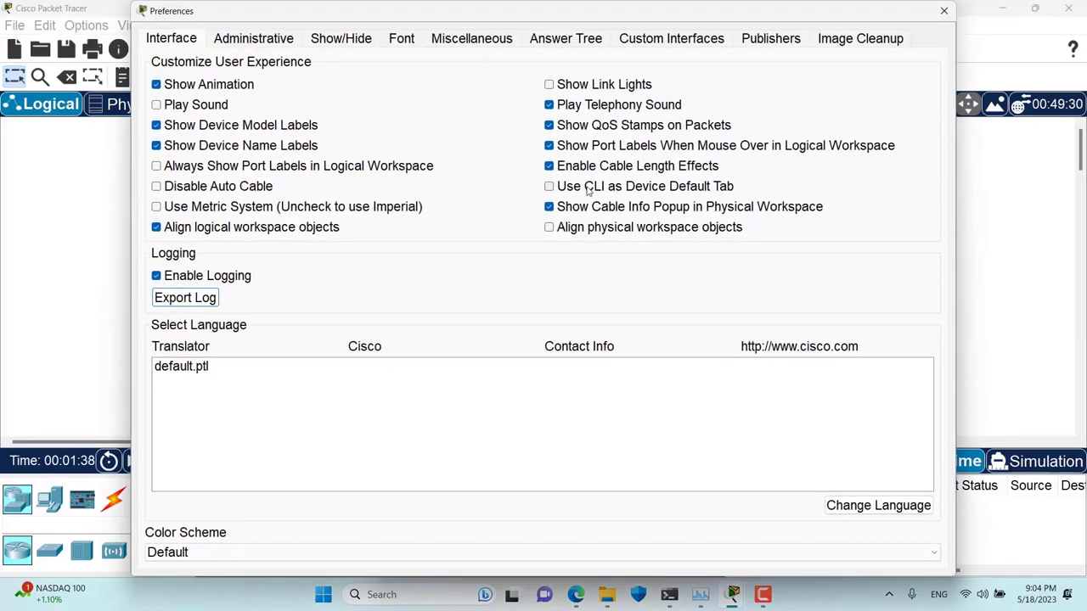
left_click(587, 186)
left_click(944, 10)
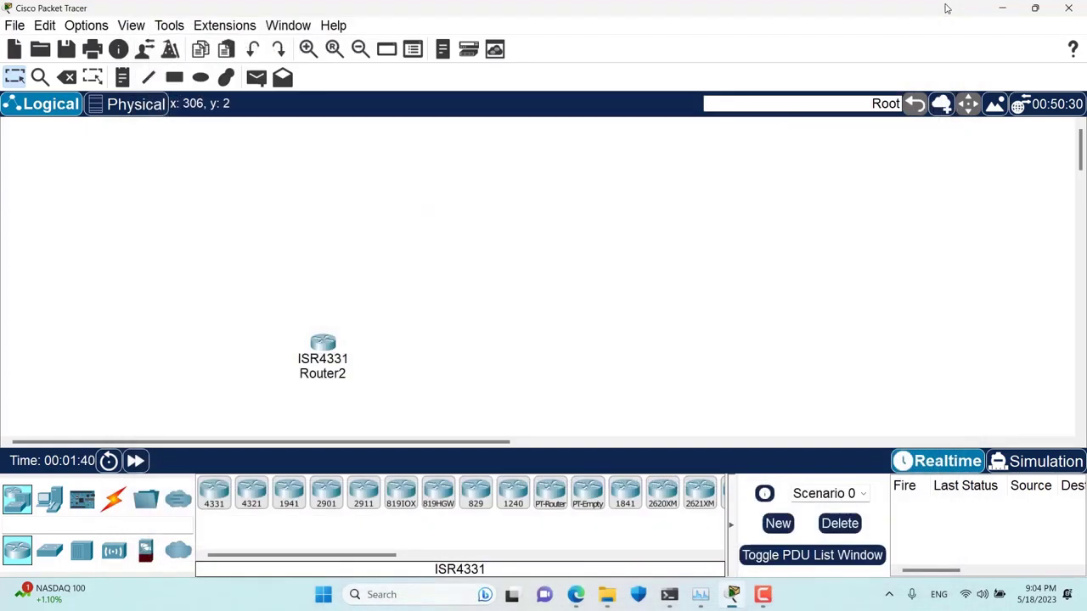
left_click(326, 492)
- Place a 2901 router as Router3 and confirm its window opens on the CLI tab
left_click(497, 295)
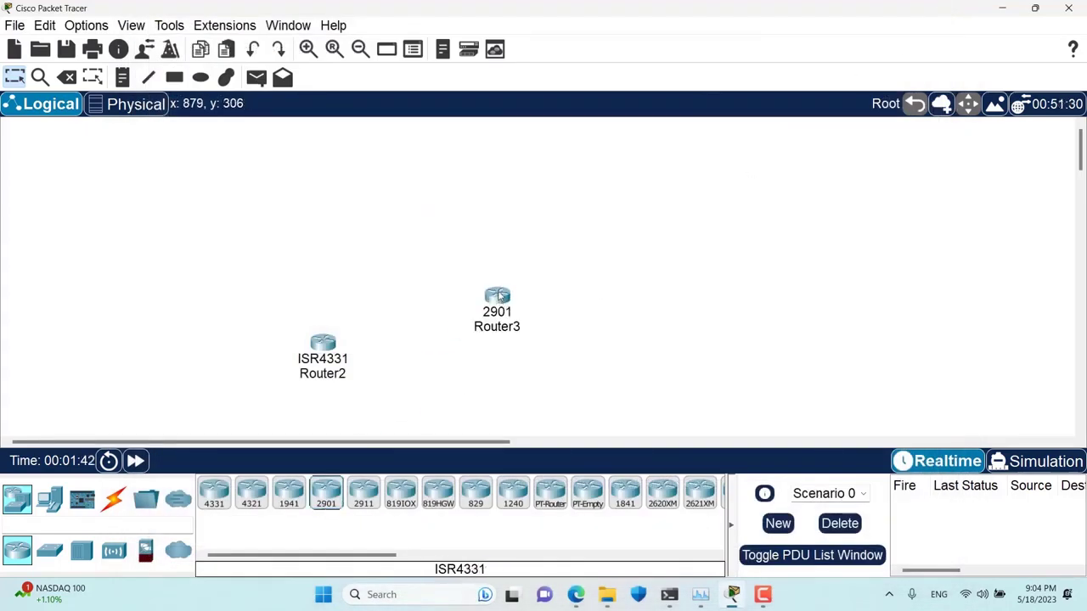
left_click(498, 297)
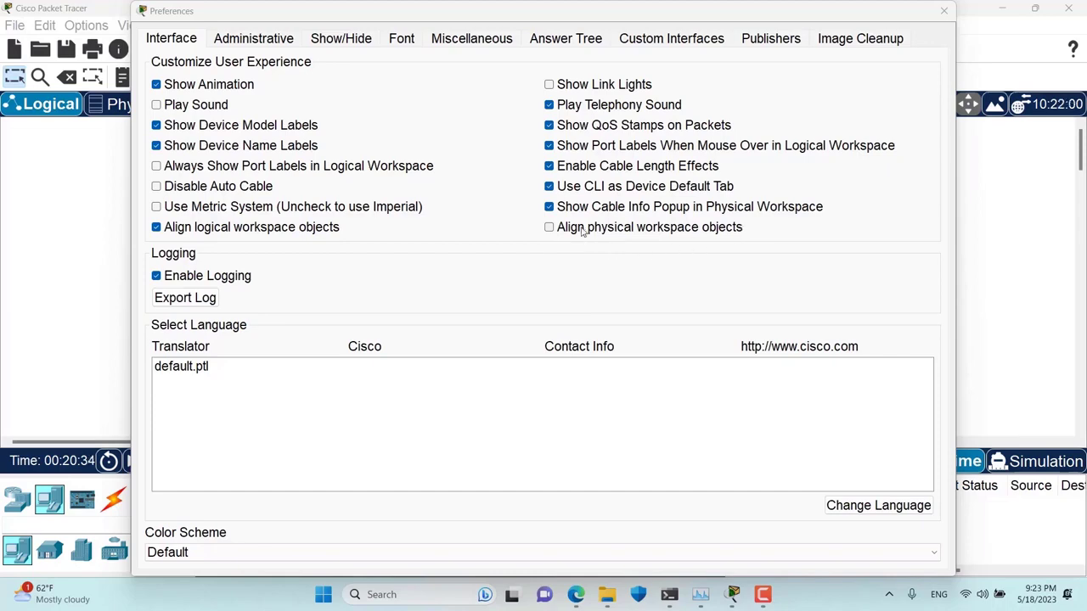
left_click(944, 11)
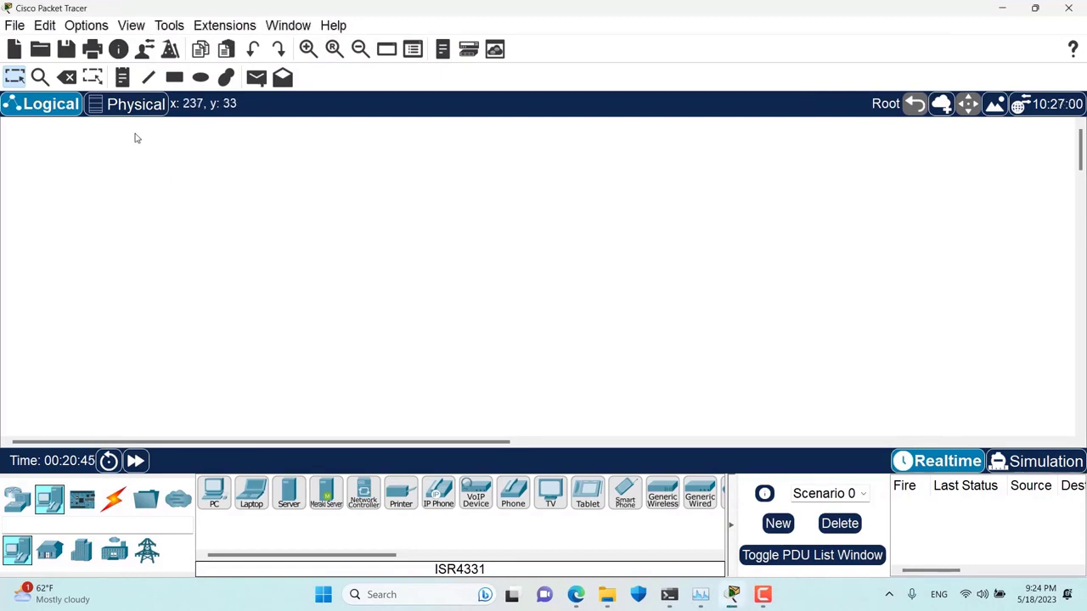
- Go to Home City's Main Wiring Closet and place two laptops on the table
left_click(141, 107)
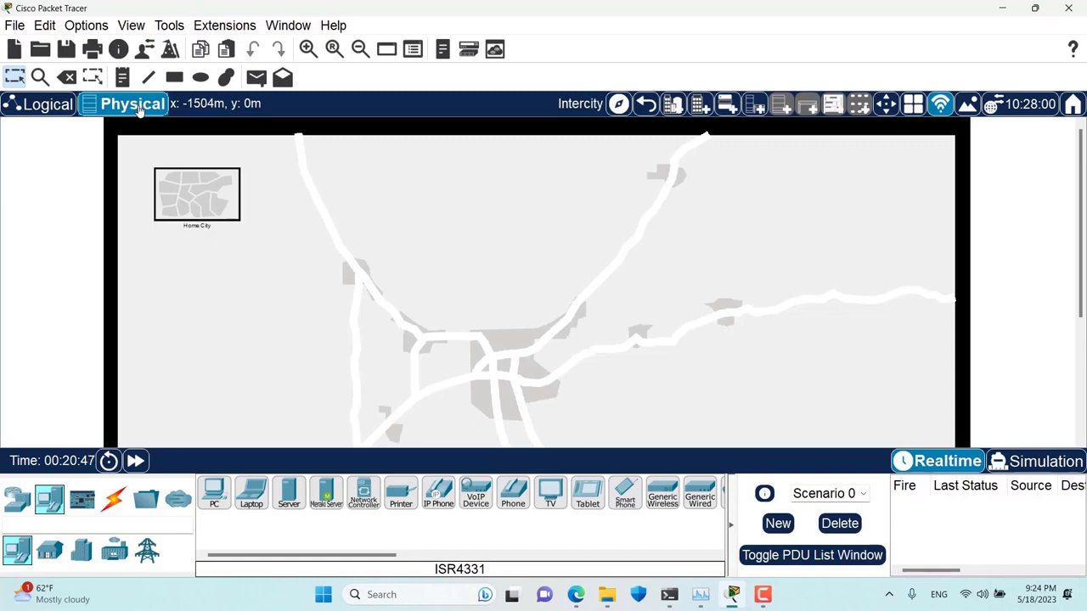
left_click(204, 212)
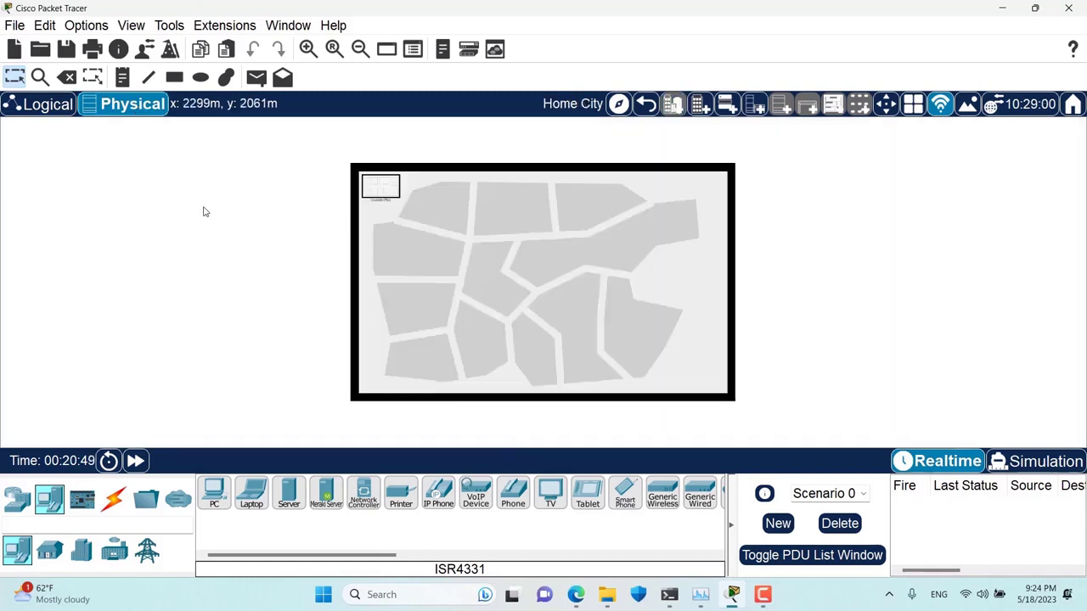
left_click(392, 188)
left_click(367, 245)
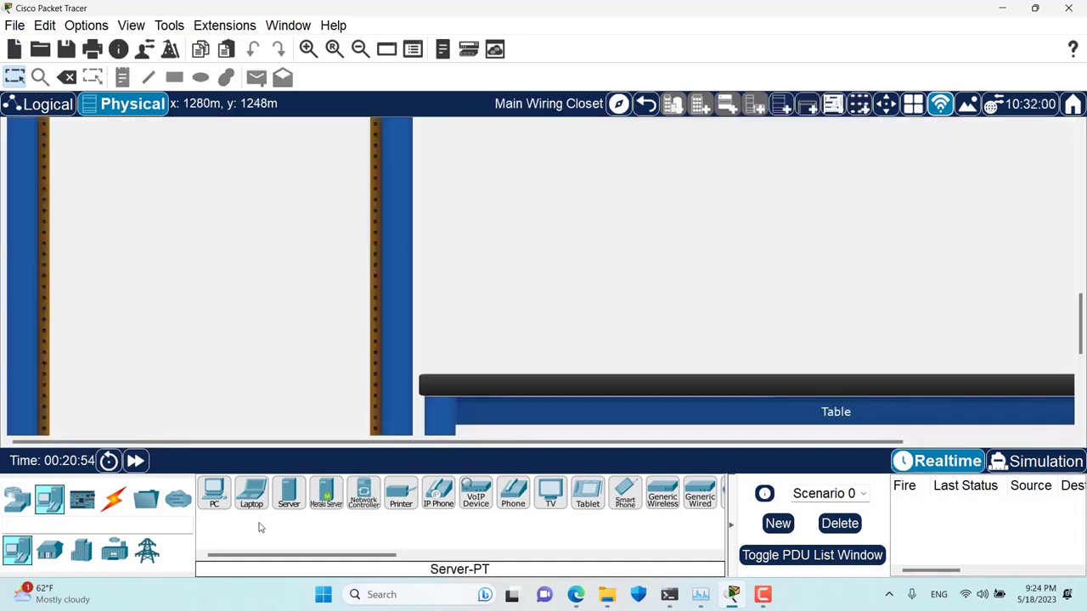
left_click(252, 497)
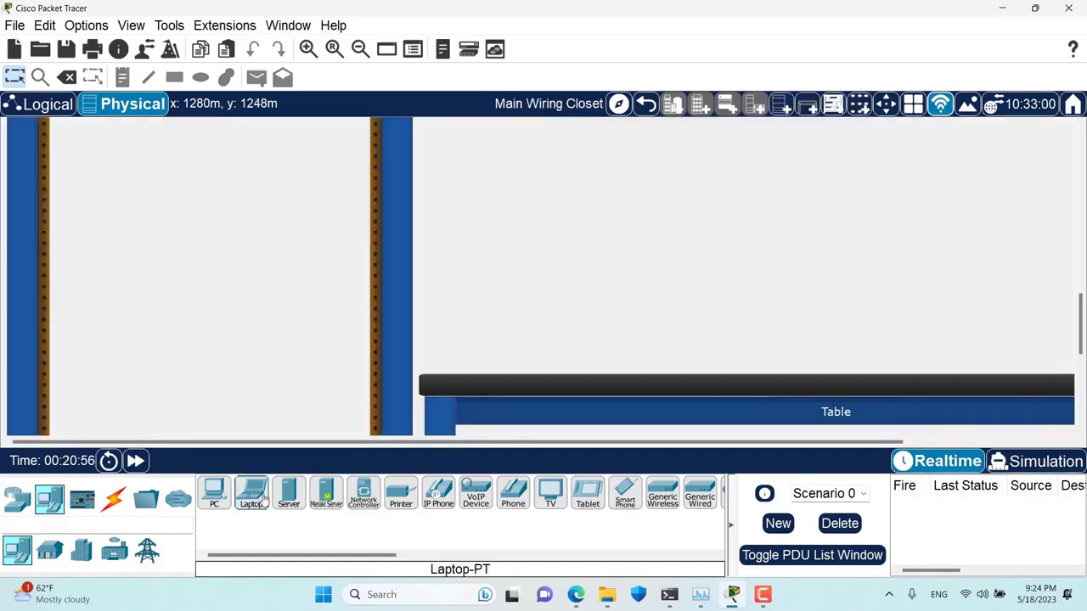
left_click(709, 238)
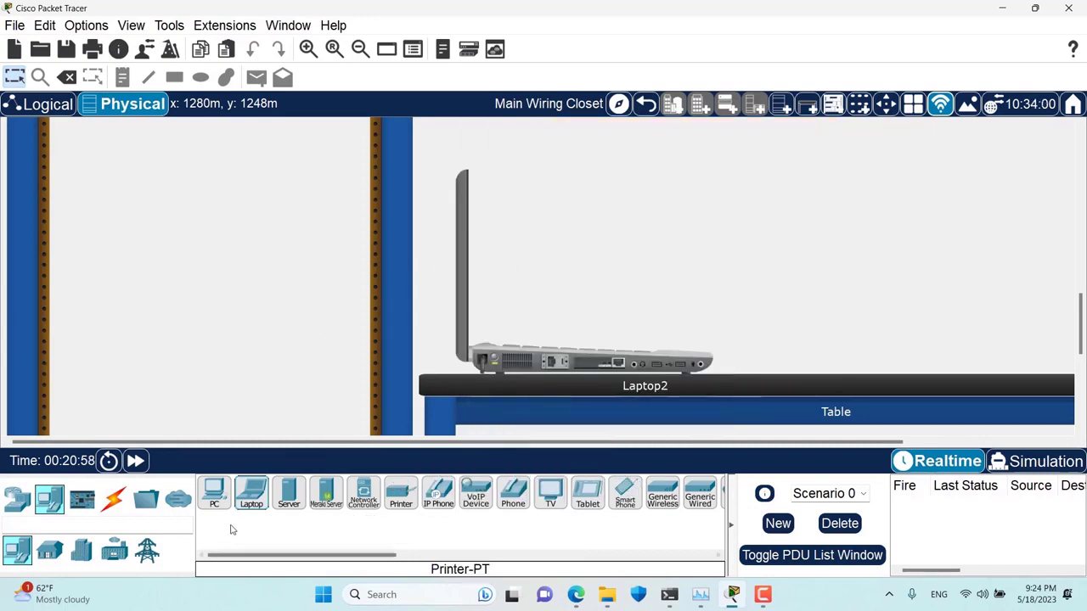
left_click(251, 494)
left_click(1007, 235)
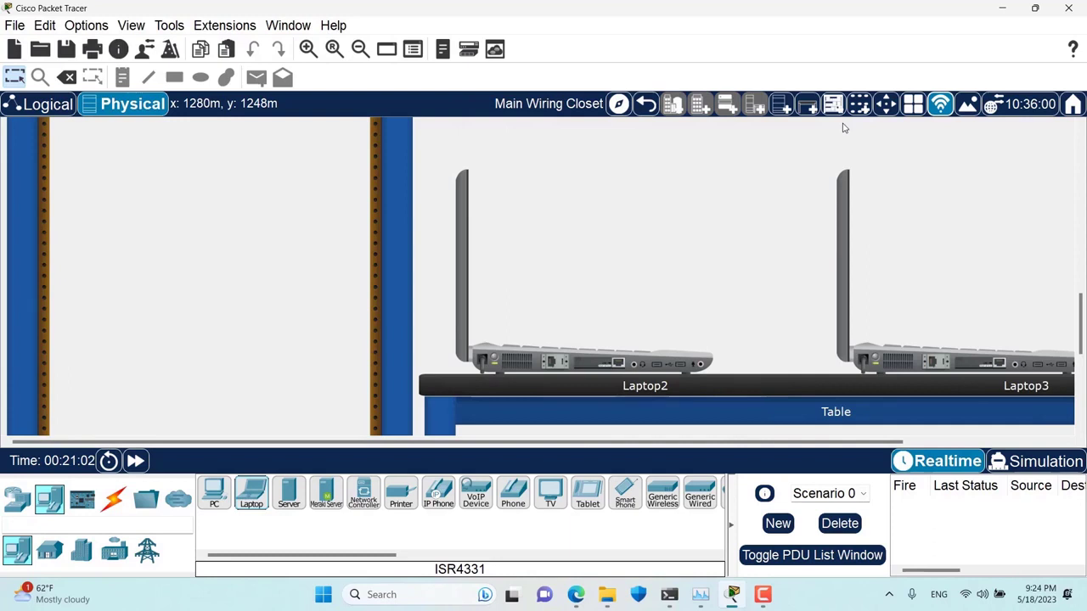
- Zoom out of the closet and move Laptop3 out to Intercity
left_click(352, 53)
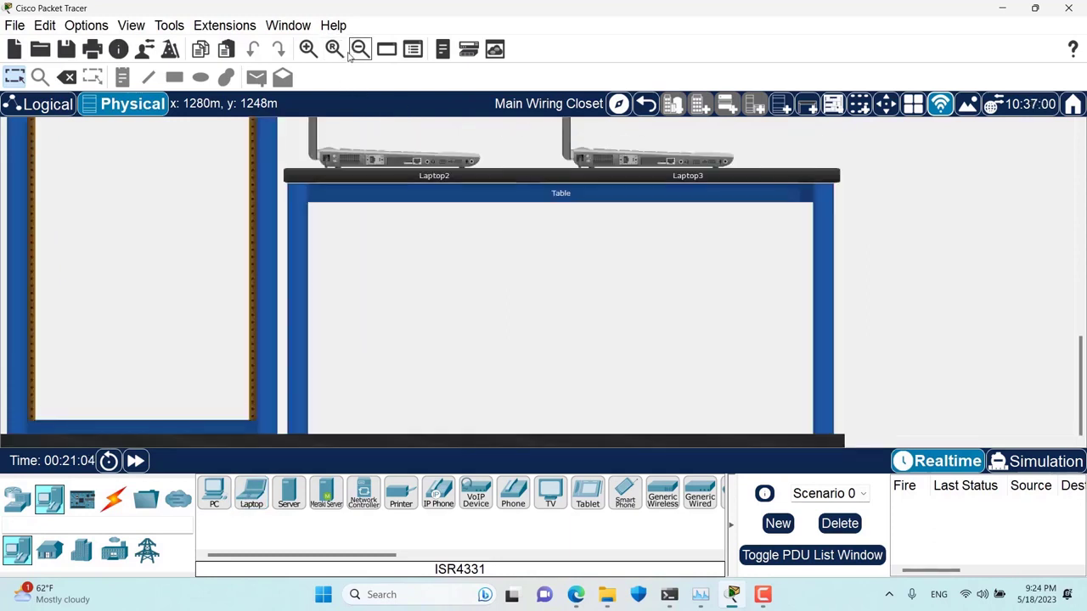
left_click(348, 53)
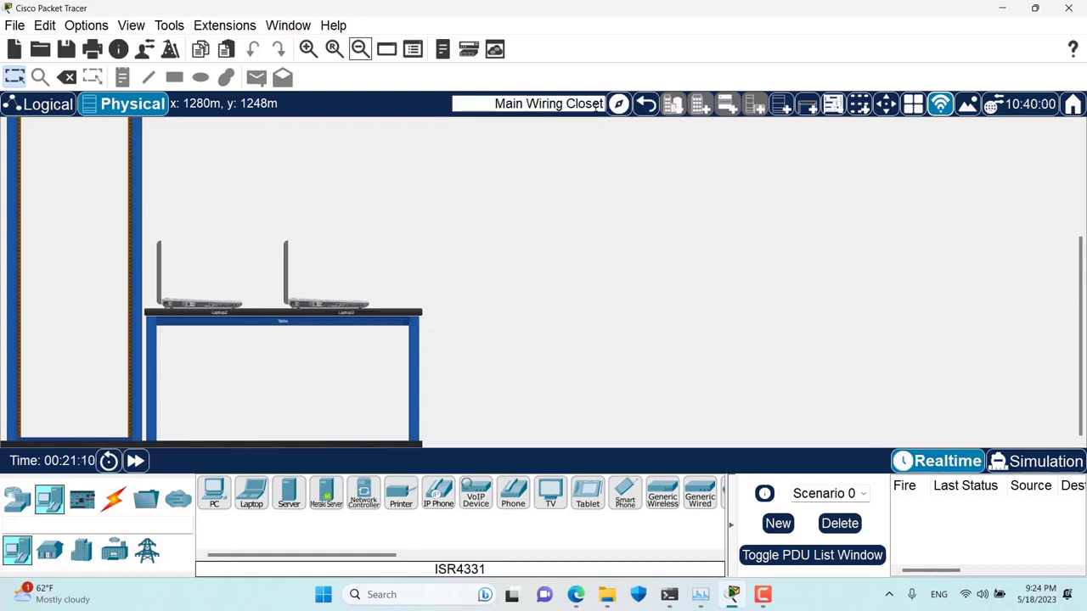
left_click_drag(317, 303, 338, 310)
right_click(313, 300)
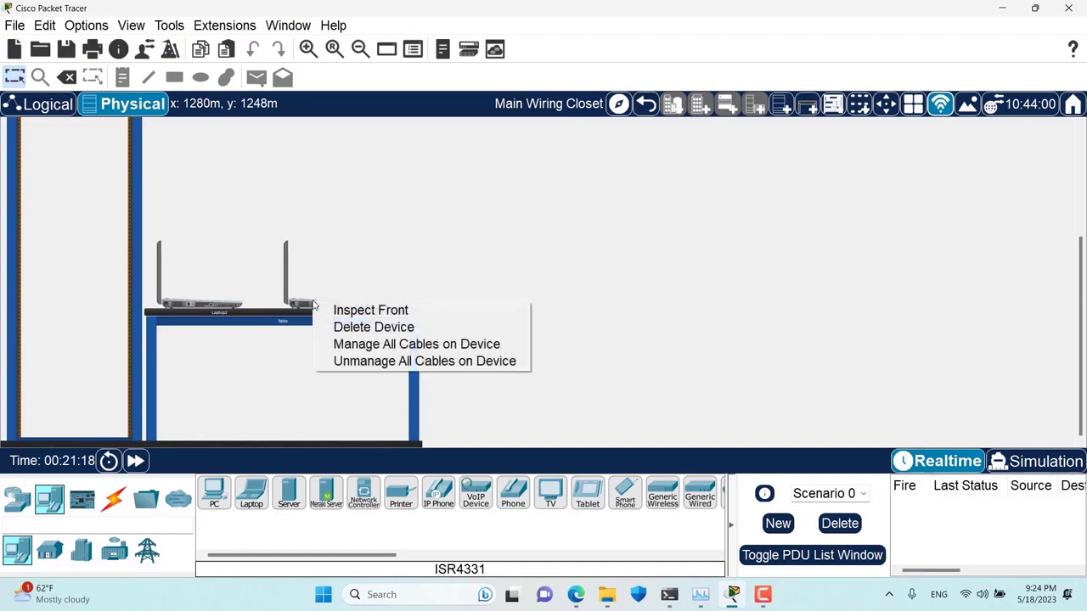
left_click(814, 146)
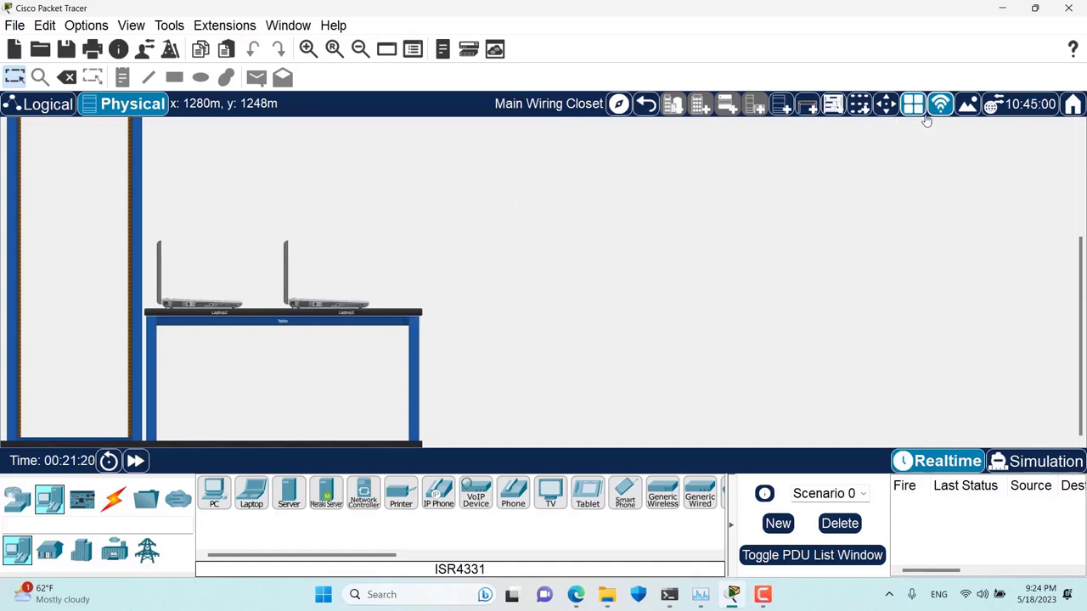
right_click(331, 306)
key("Escape")
left_click(306, 305)
left_click(371, 313)
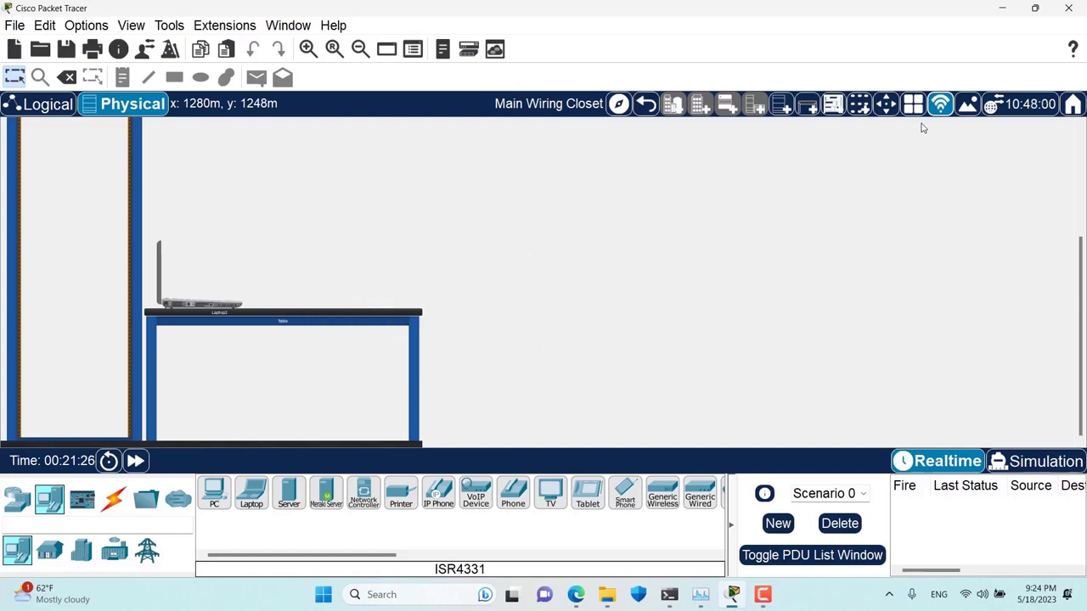
- Move Laptop2 out to Intercity and go back up to Home City
left_click(201, 304)
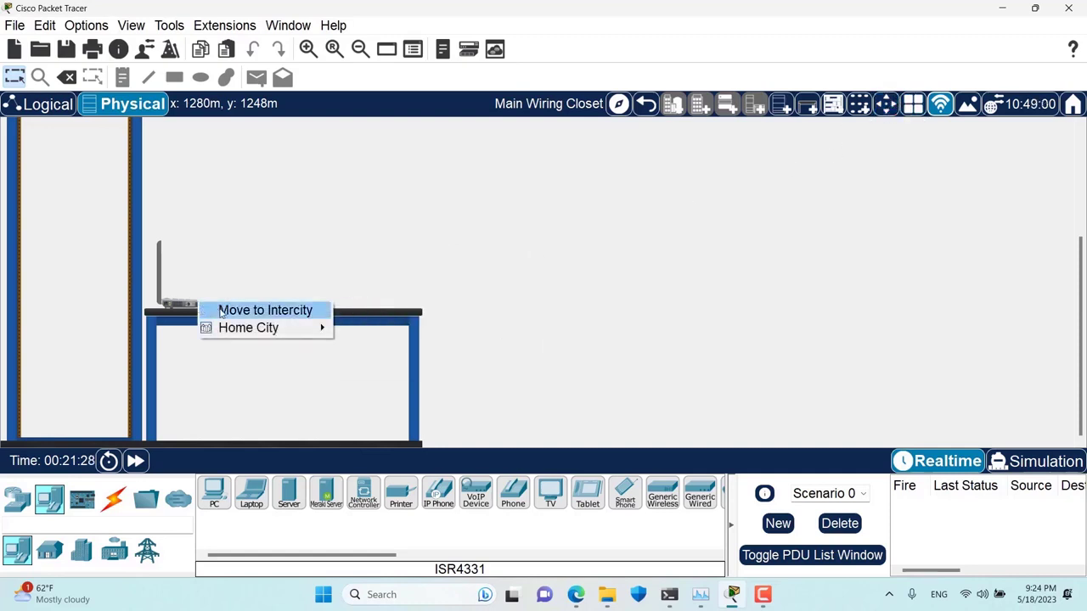
left_click(221, 310)
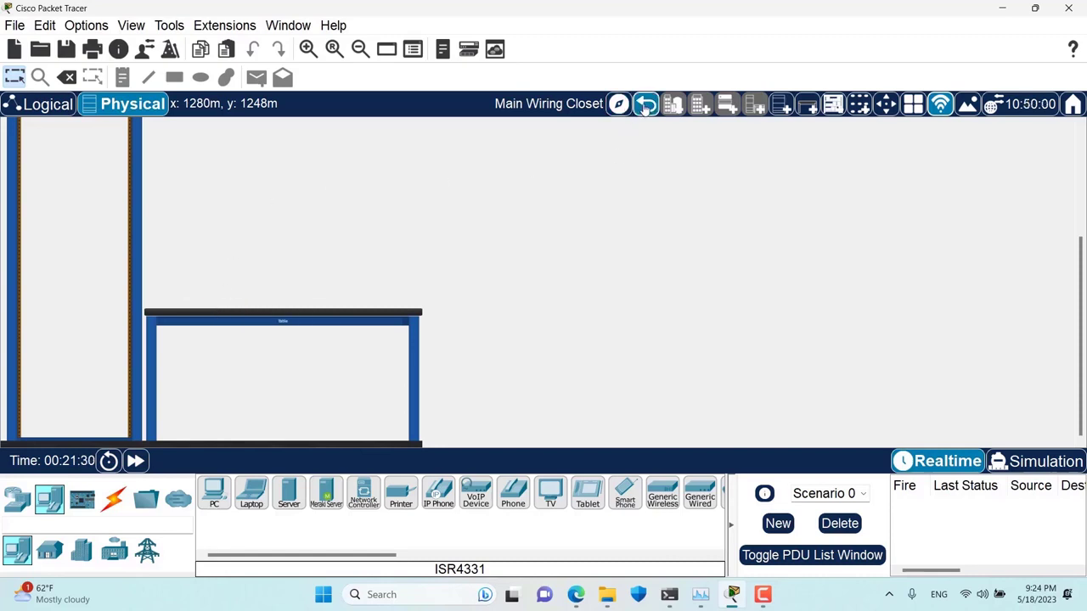
left_click(646, 103)
left_click(645, 103)
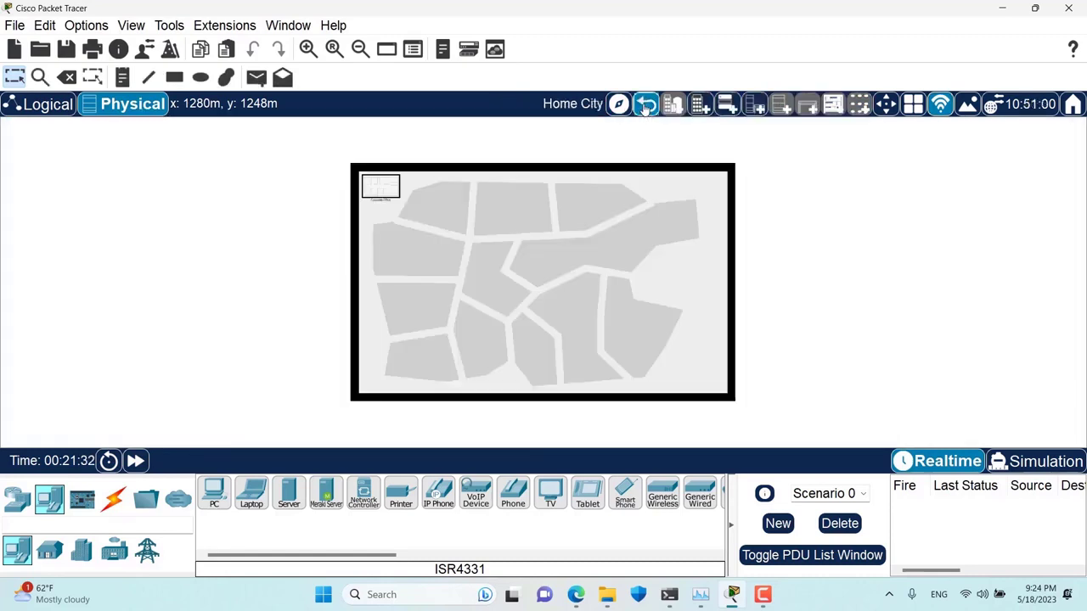
- On the zoomed-in Intercity map, place Laptop2 and Laptop3 side by side right of Home City
left_click(645, 103)
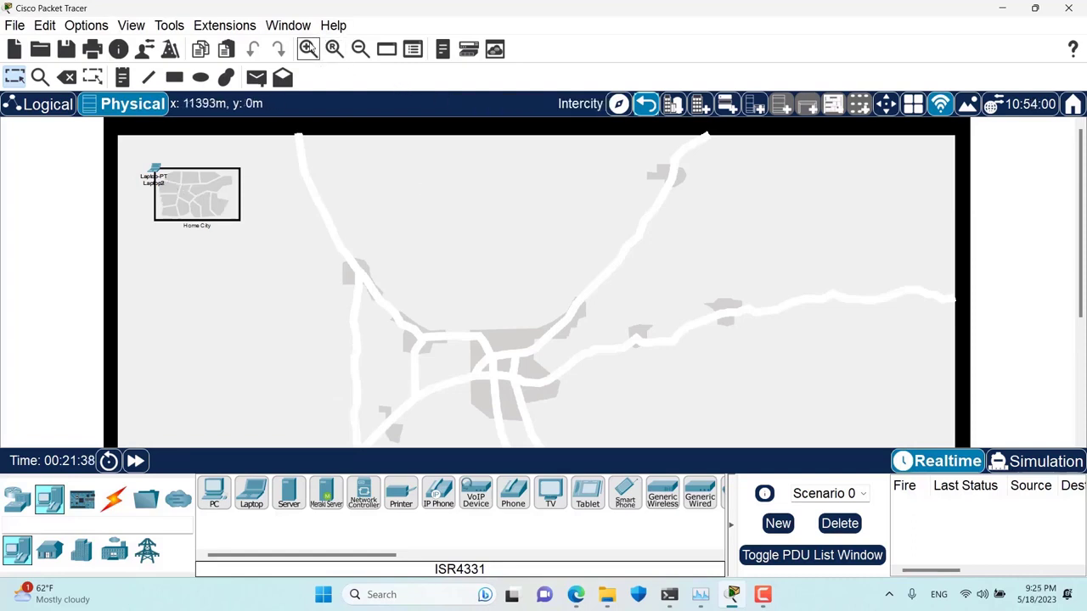
left_click(307, 48)
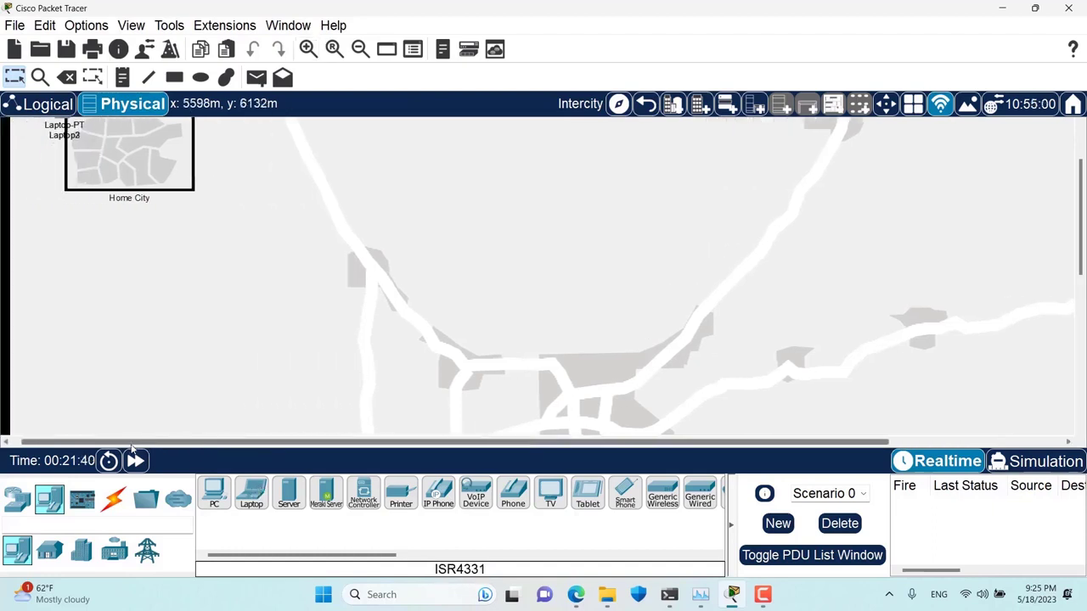
scroll(201, 298, "up", 3)
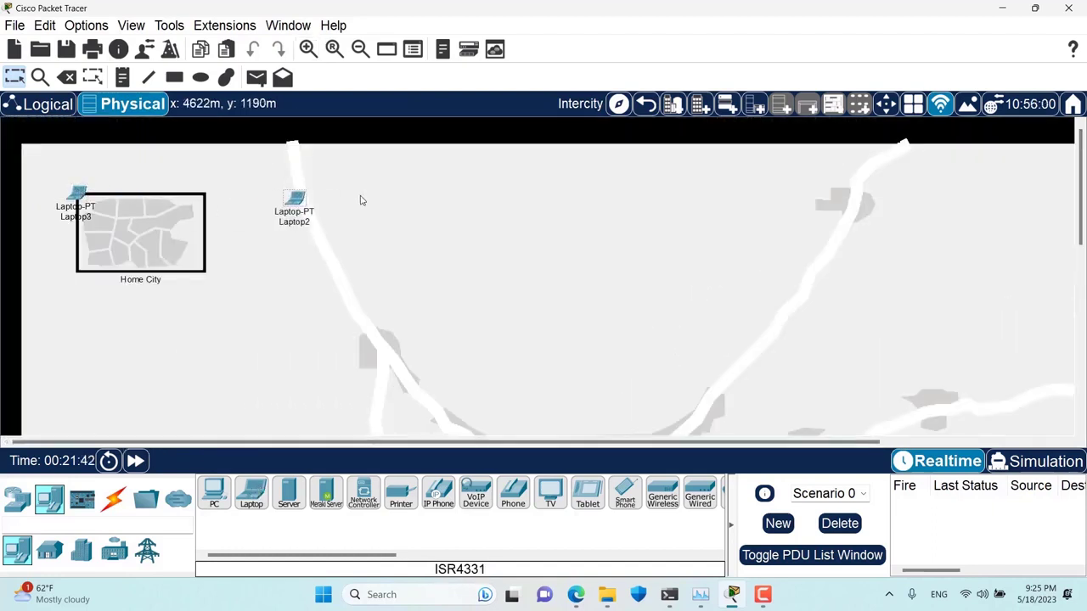
left_click_drag(361, 200, 469, 208)
left_click_drag(75, 197, 372, 217)
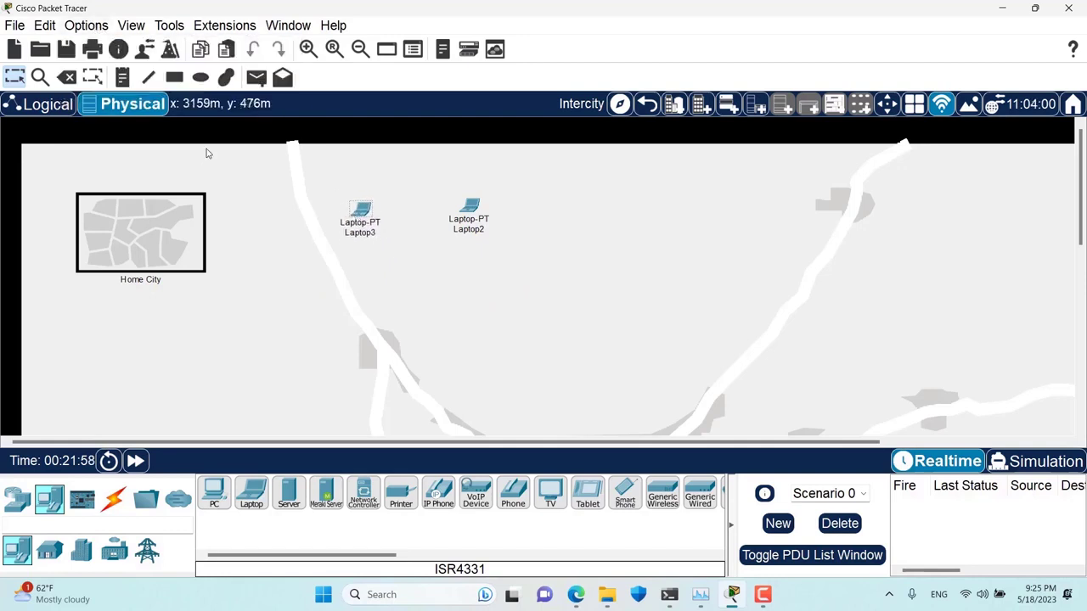
- Enable 'Align physical workspace objects' in Preferences, then line Laptop3 up directly below Laptop2
left_click(86, 25)
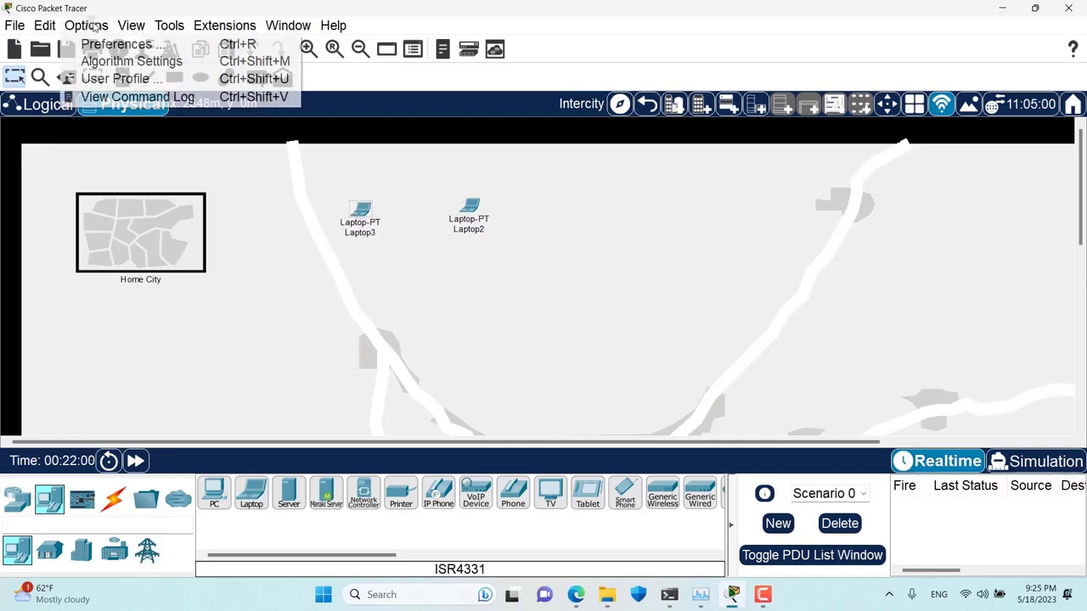
left_click(99, 42)
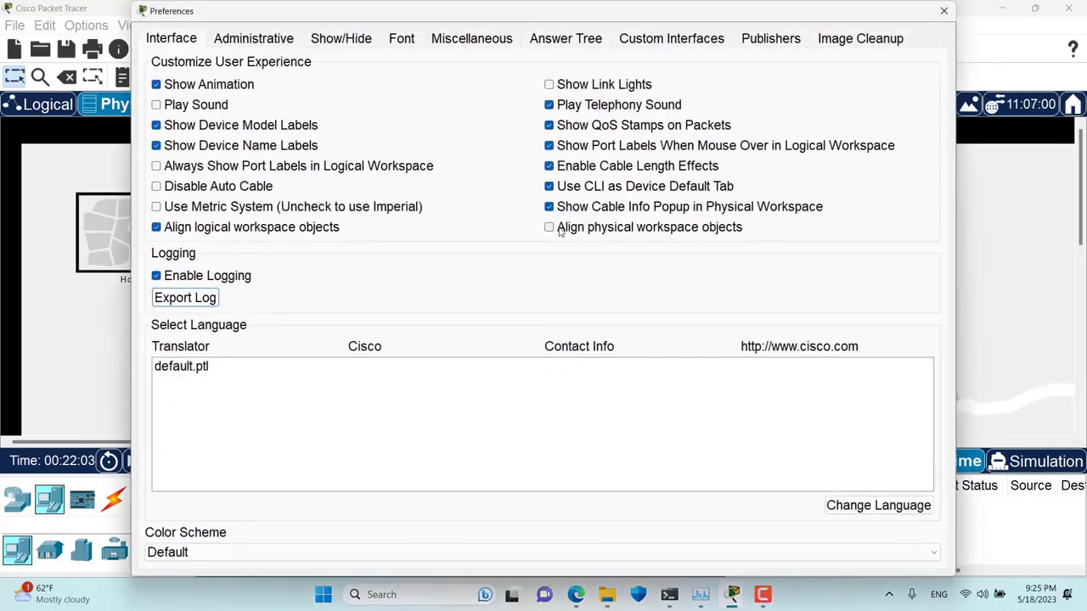
left_click(561, 228)
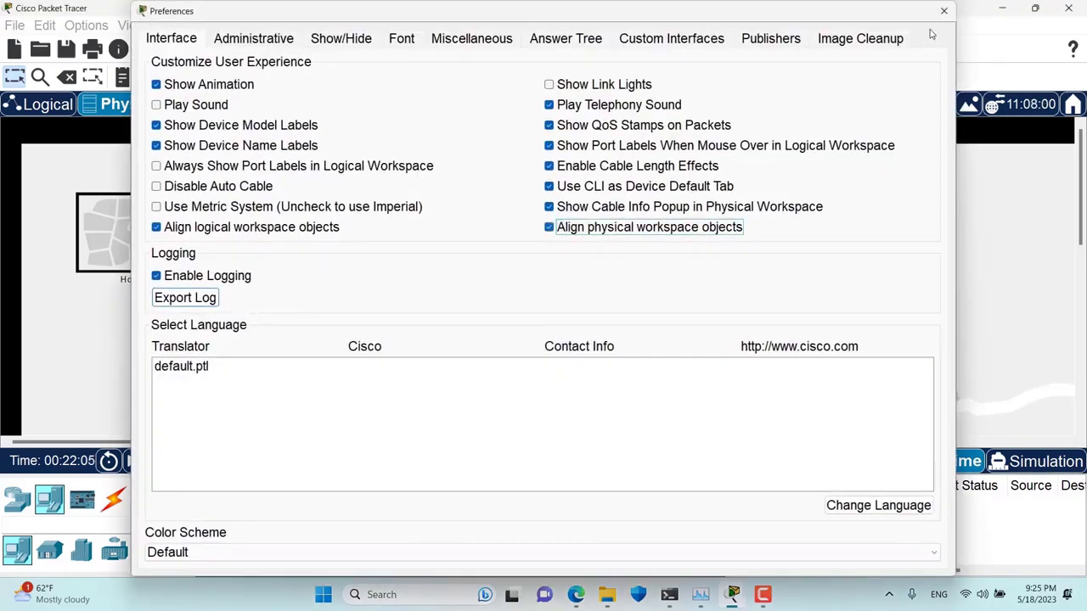
left_click(943, 10)
left_click_drag(481, 224, 331, 171)
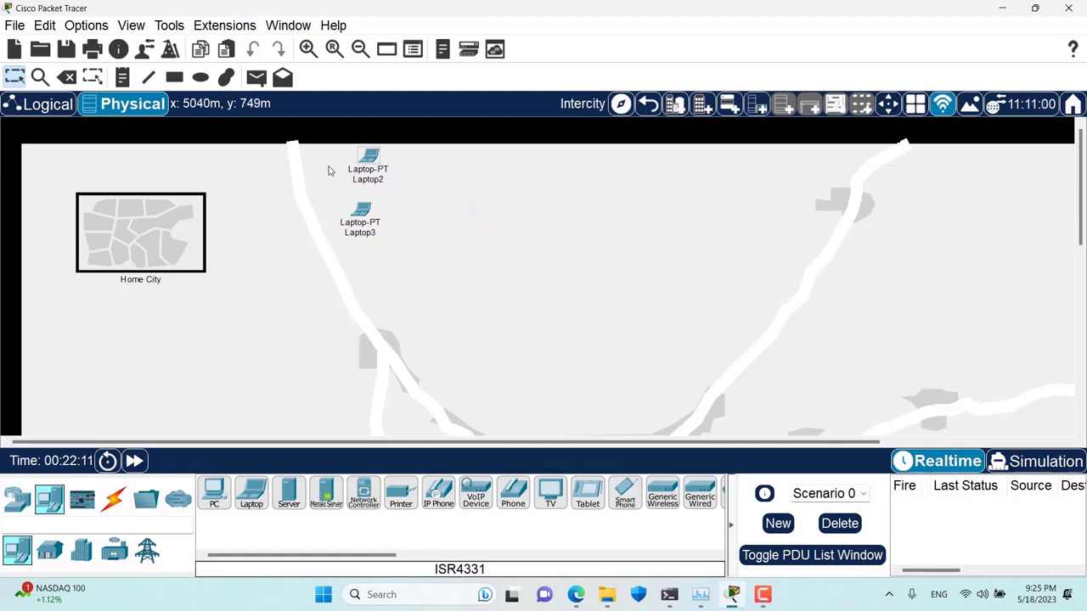
left_click_drag(371, 223, 360, 221)
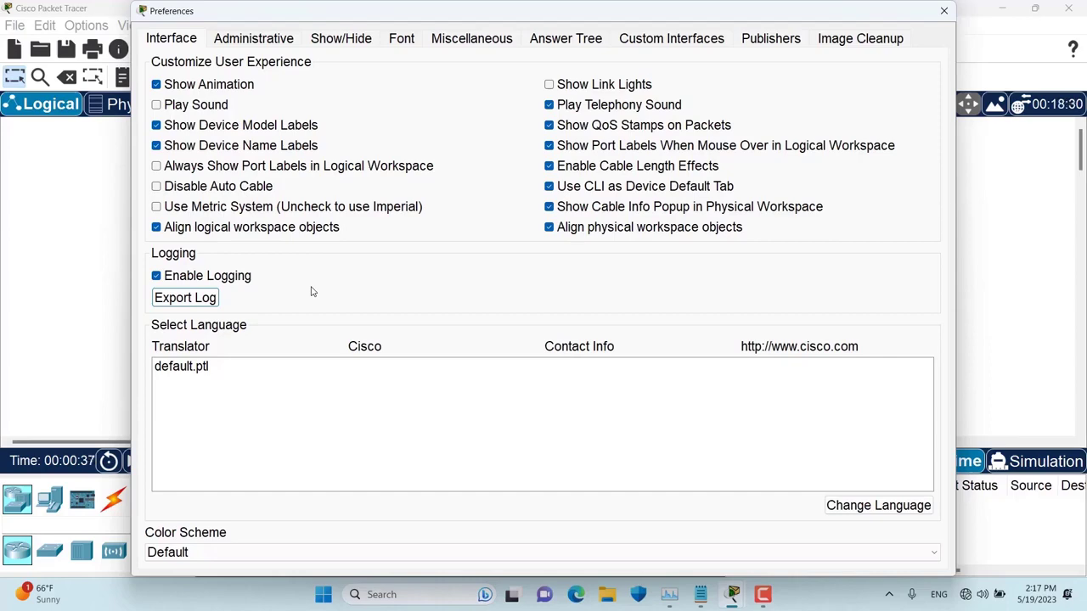
- Place an ISR4331 as Router0 and answer 'no' to its initial configuration dialog in the CLI
left_click(941, 10)
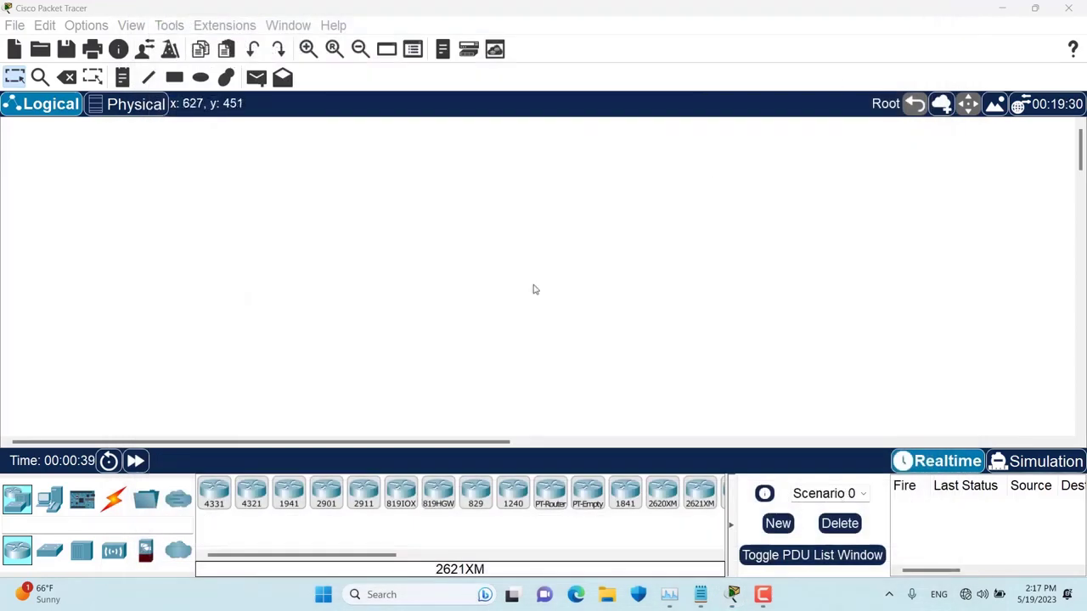
left_click_drag(219, 505, 374, 285)
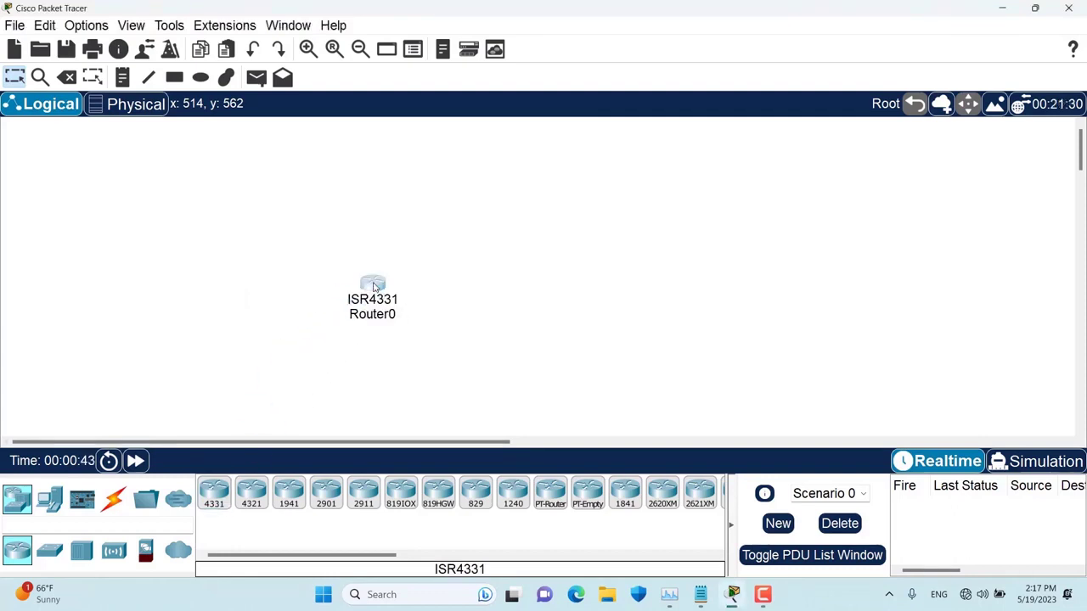
left_click(374, 286)
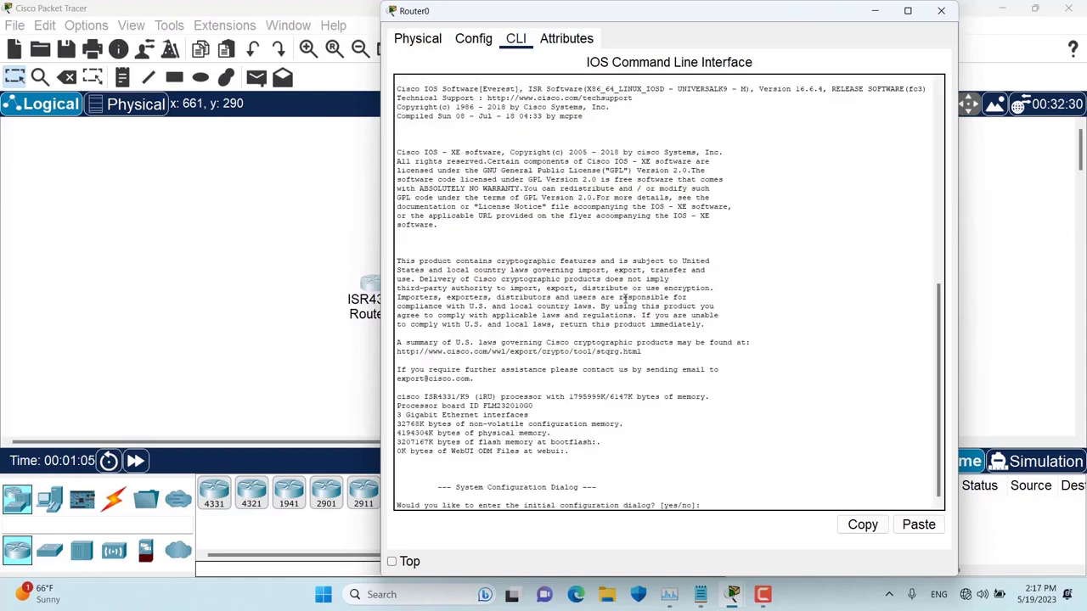
key("Return")
key("Return")
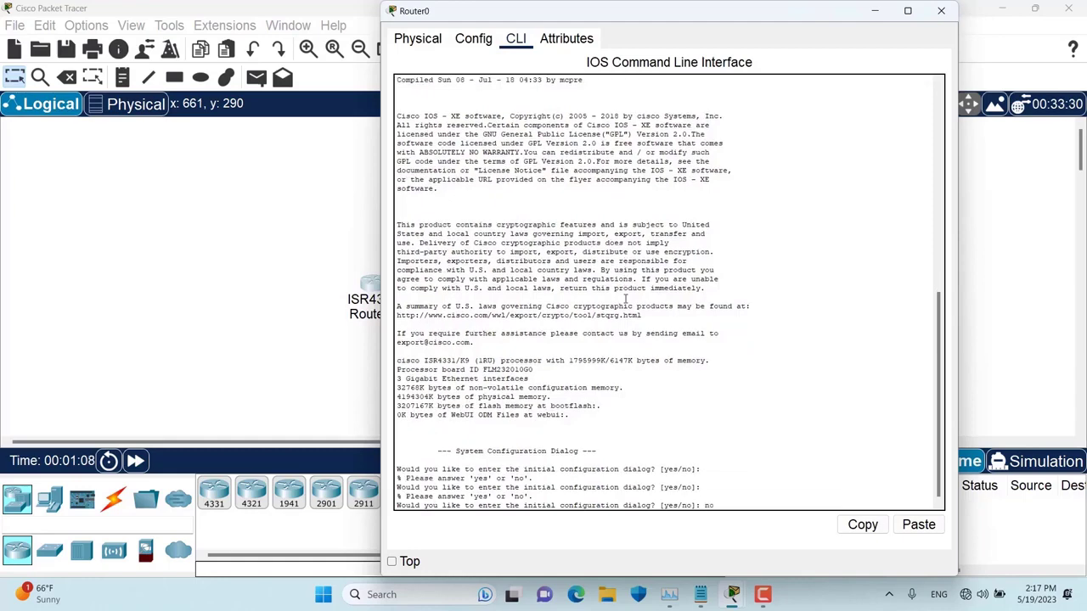
type("no")
key("Return")
key("Return")
- Enter enable, then config t, then exit to return to privileged mode
type("enable")
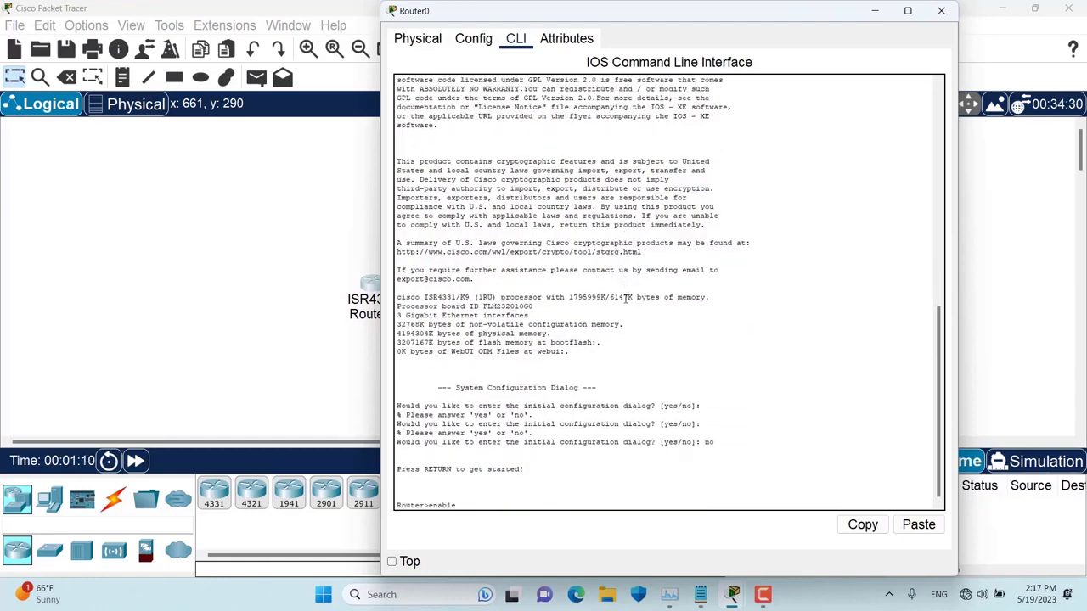
key("Return")
type("config t")
key("Return")
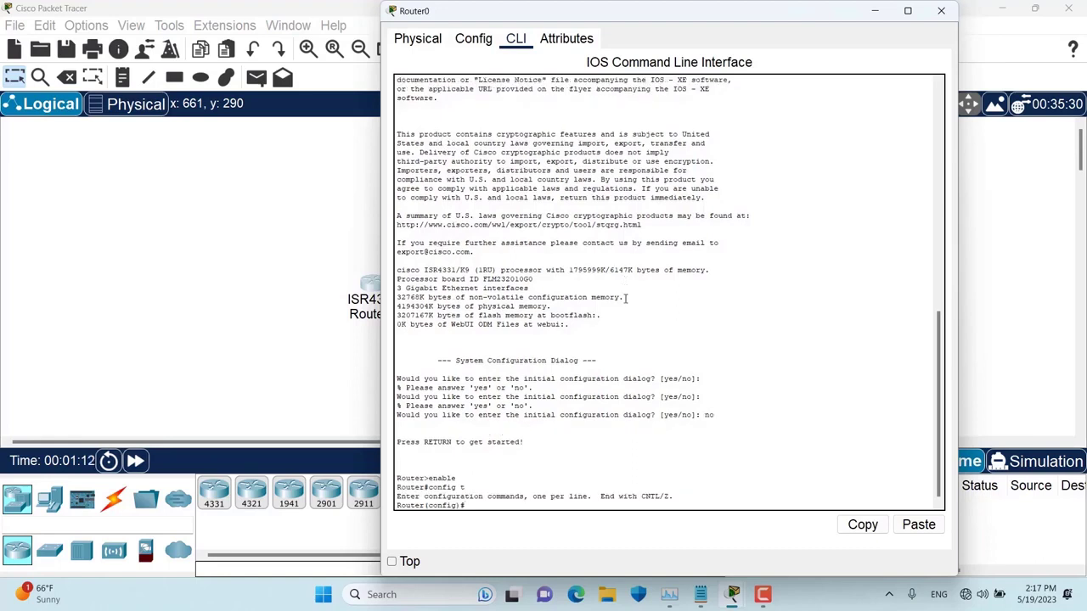
type("exit")
key("Return")
- Page through Router0's running configuration, then close the router window
key("Return")
key("Return")
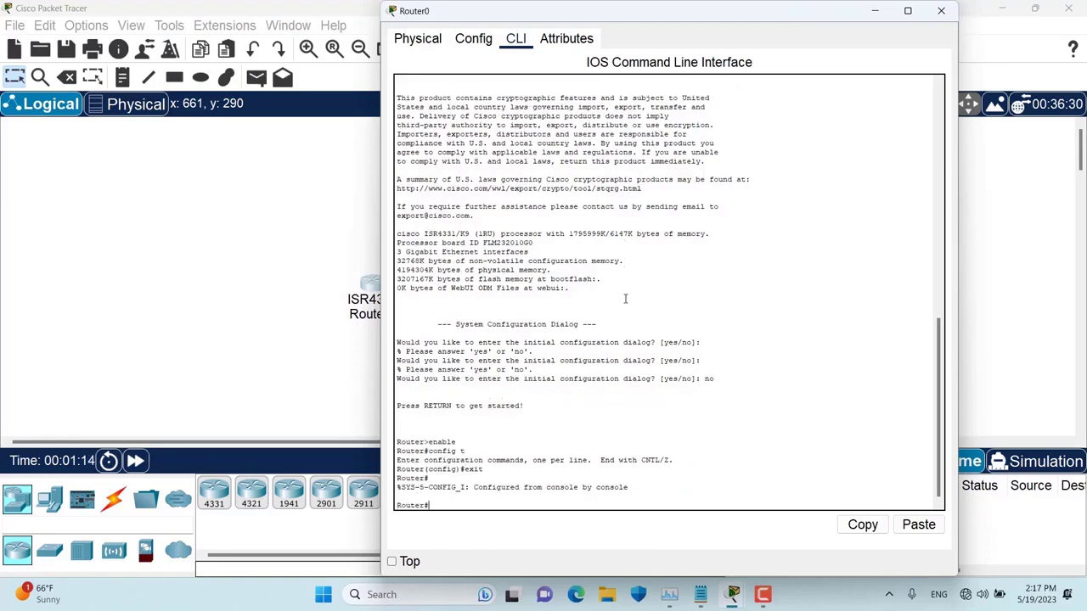
type("show run")
key("Return")
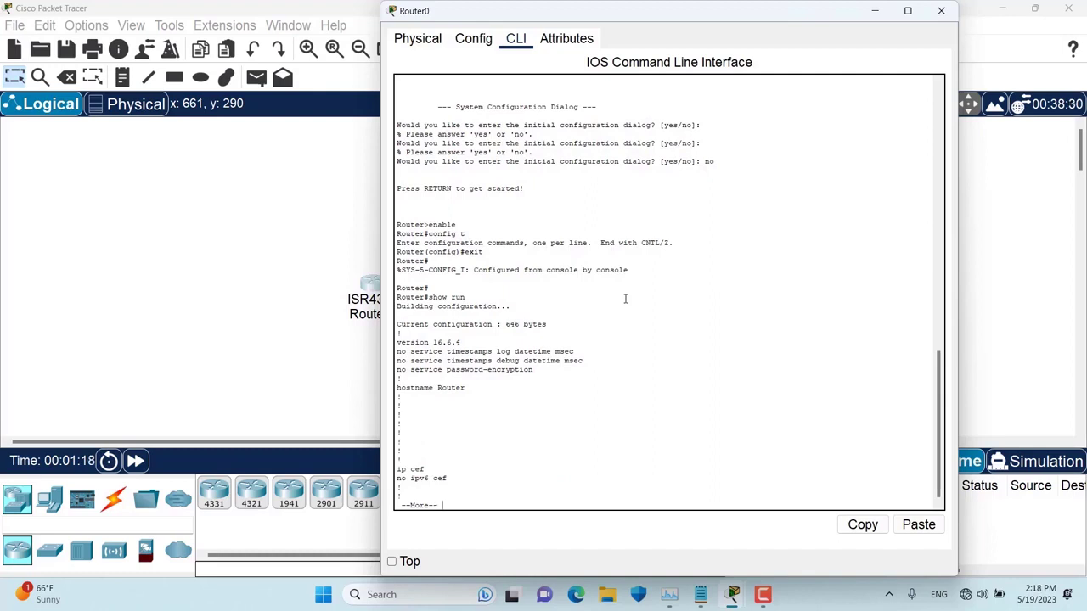
key("space")
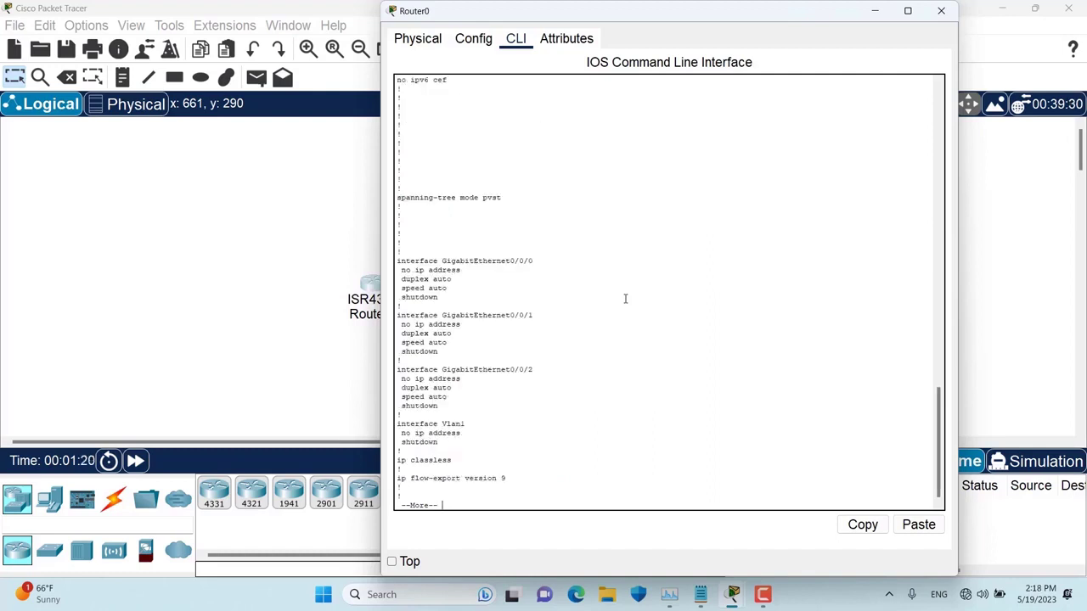
key("space")
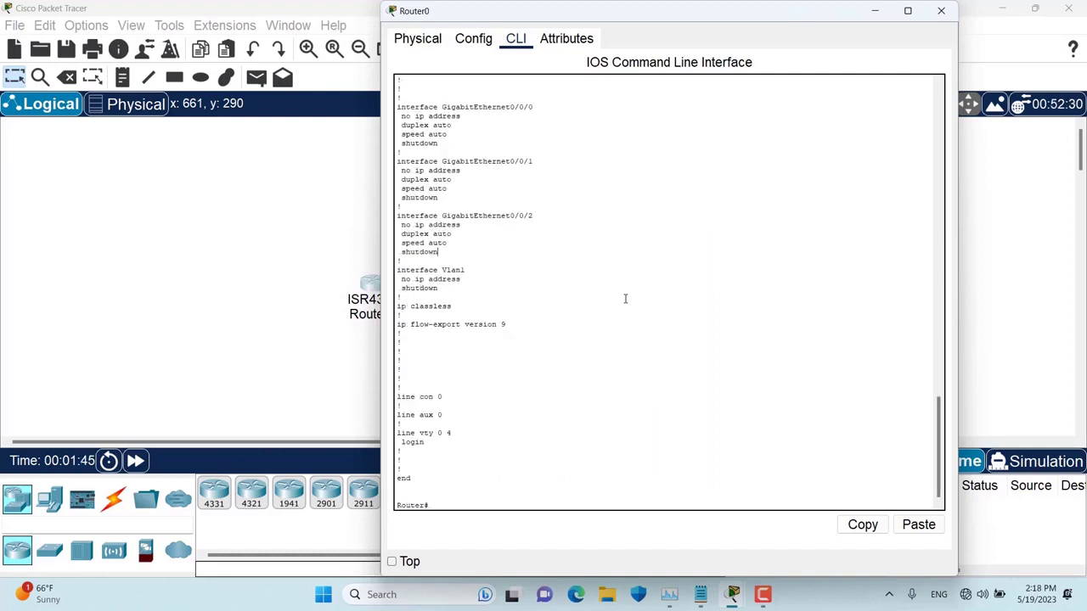
left_click(948, 14)
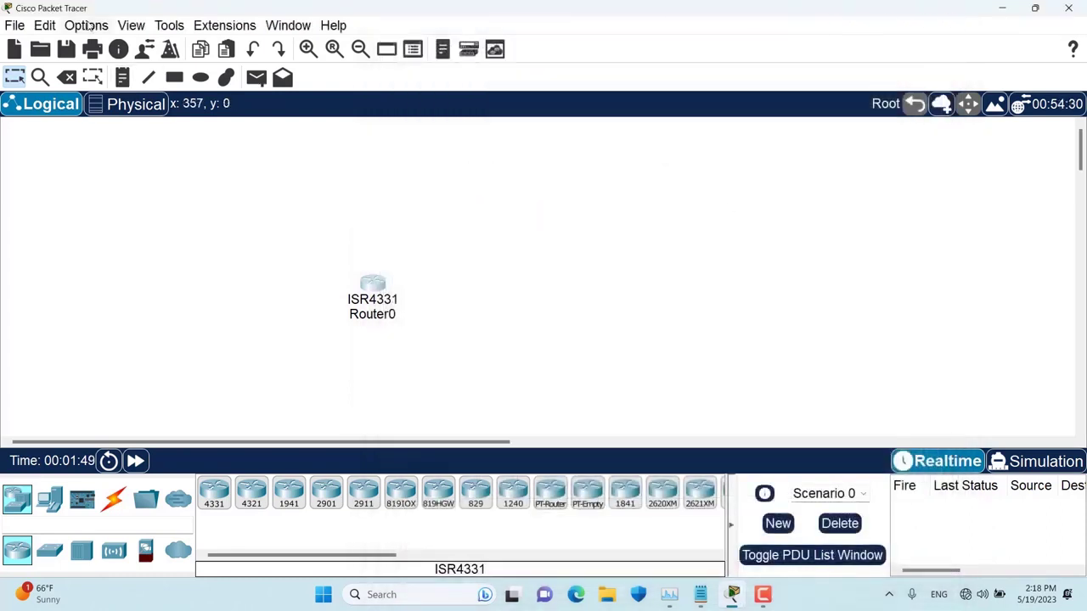
- Export the command log as 'command logs' into the Videos folder, then open File Explorer
left_click(87, 25)
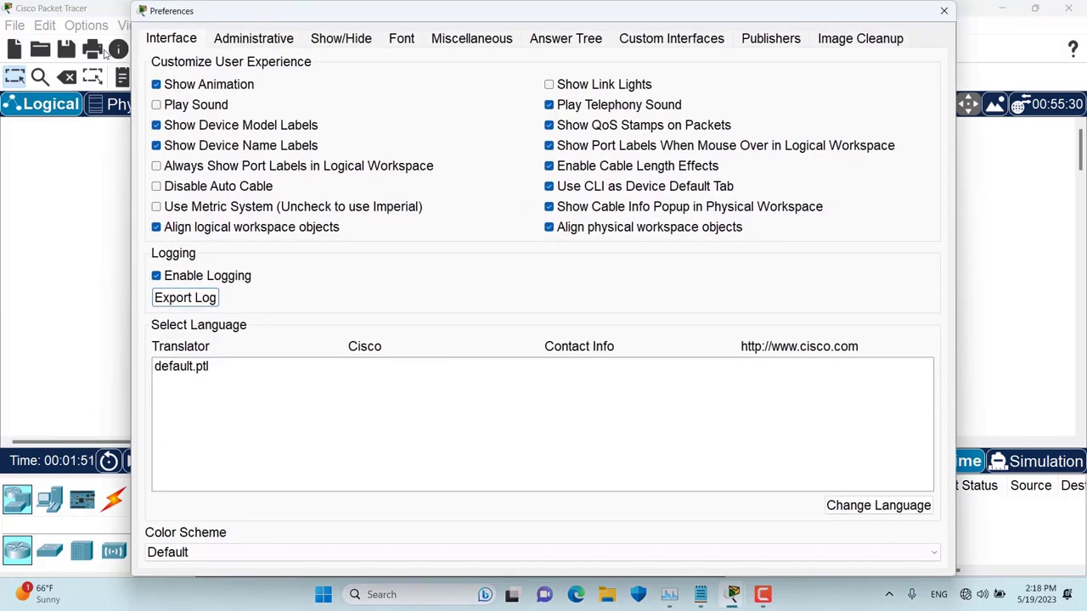
left_click(201, 303)
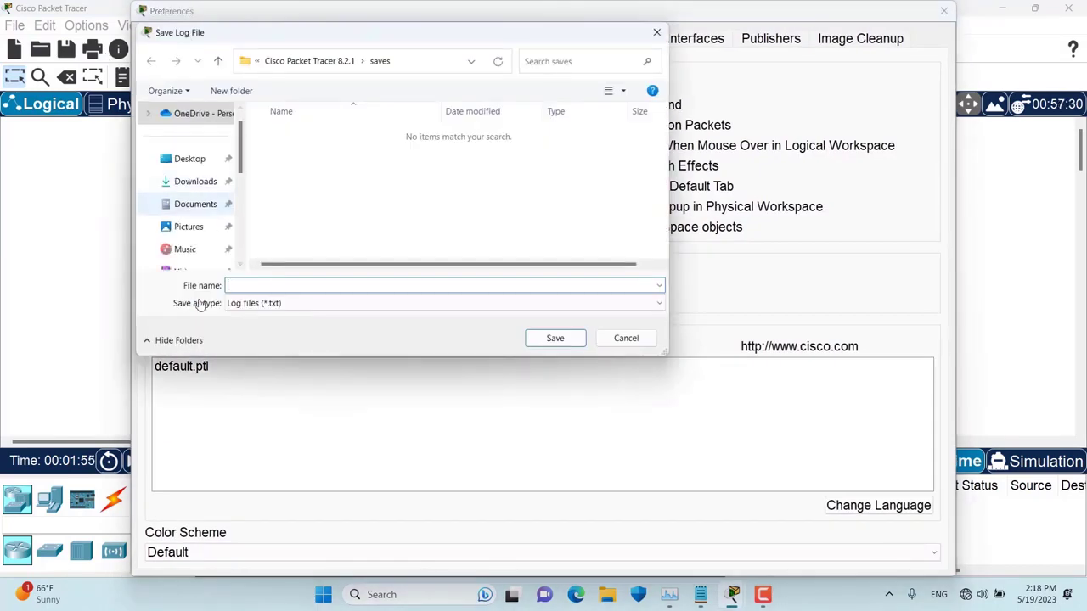
scroll(194, 187, "down", 1)
left_click(187, 252)
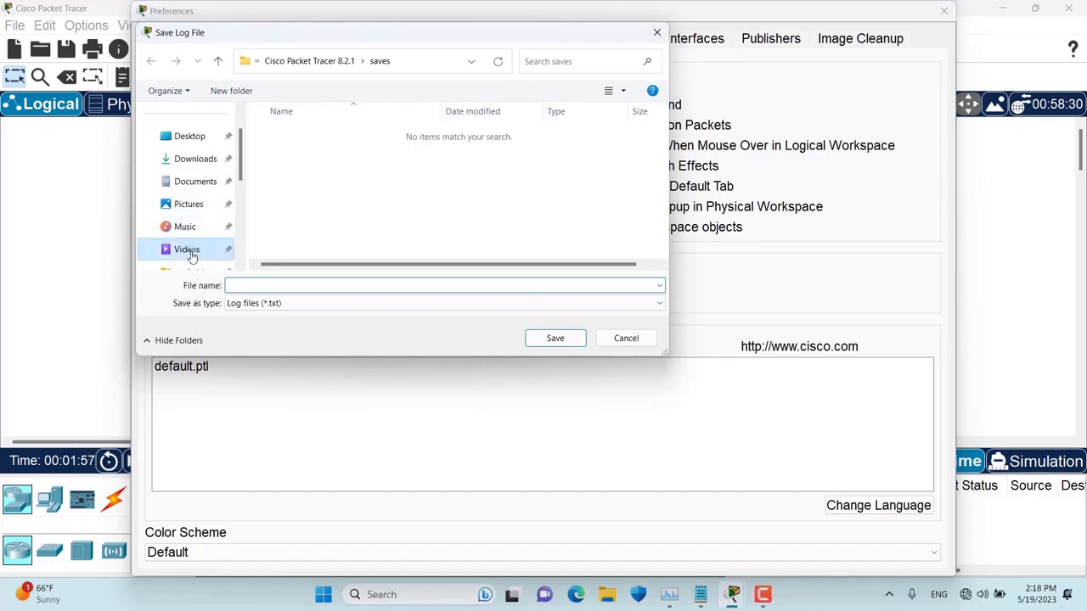
type("command logs")
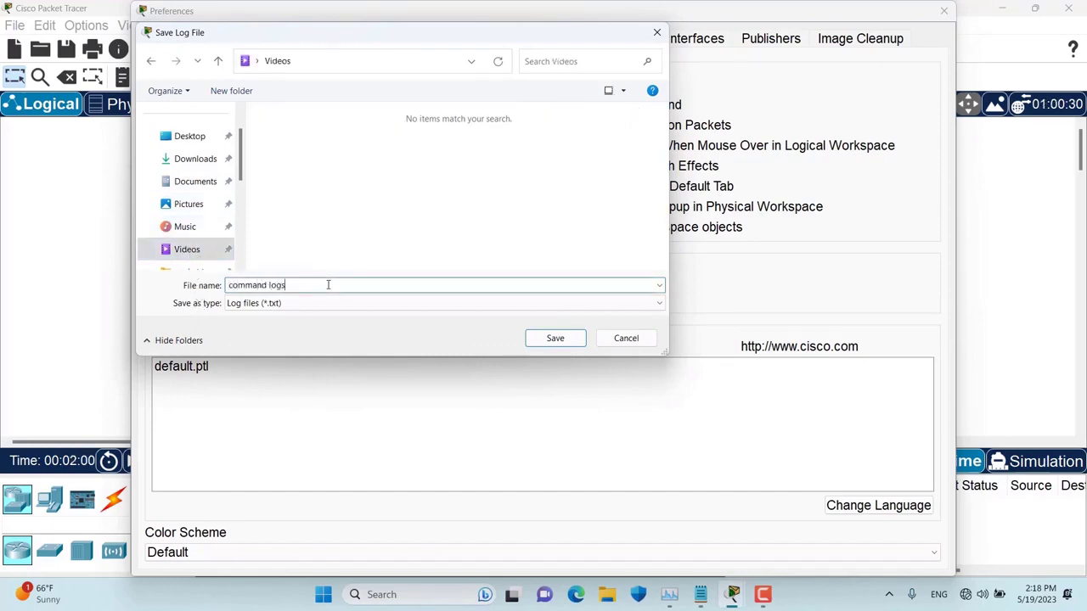
key("Return")
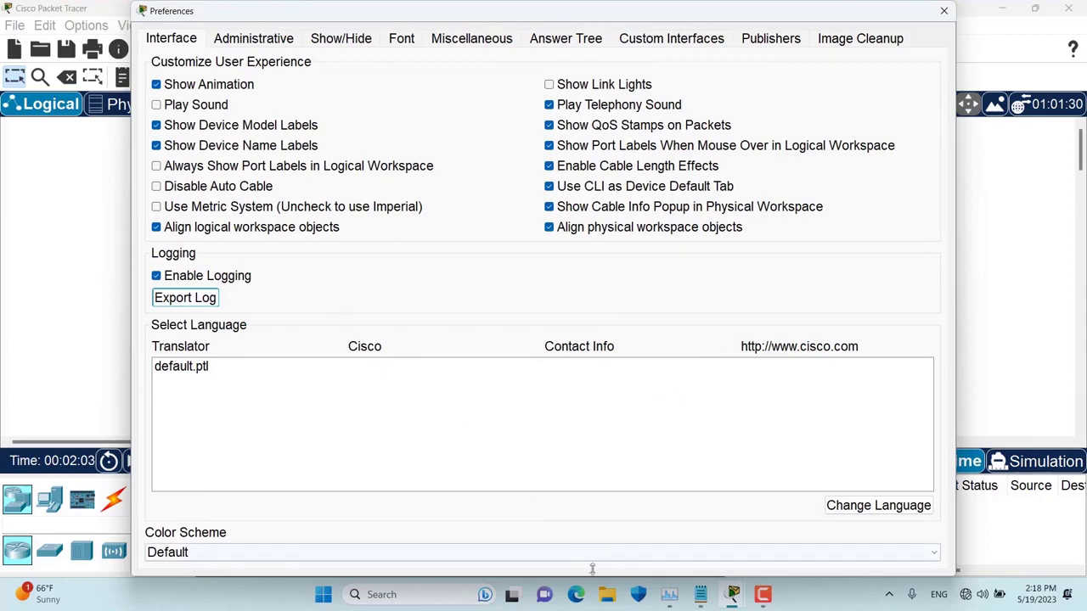
key("super+e")
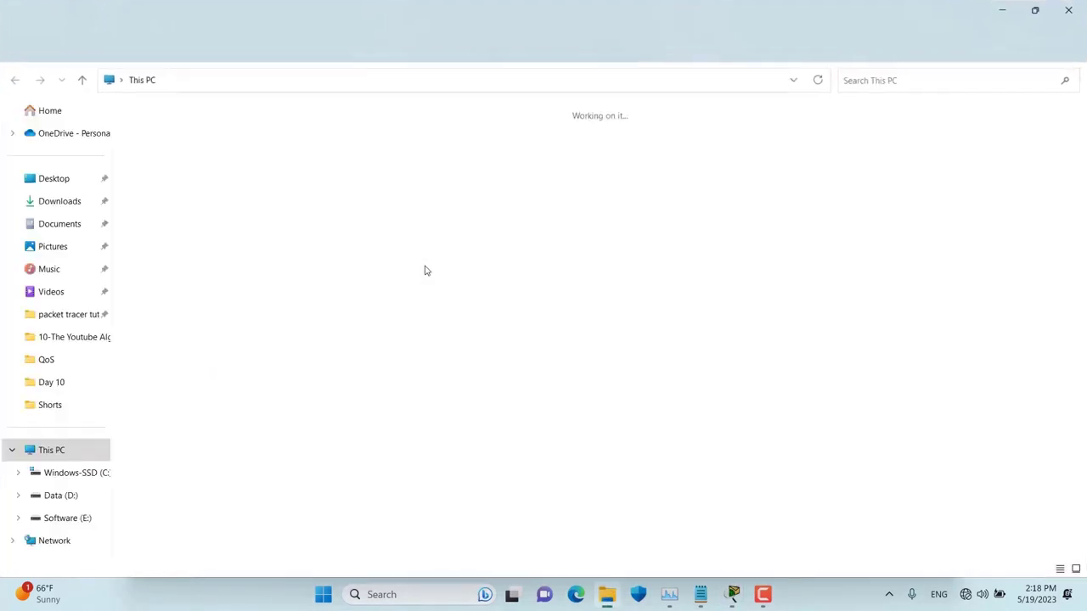
- Open 'command logs' from Videos in Notepad, select its four router commands, and go back to Packet Tracer
left_click(51, 291)
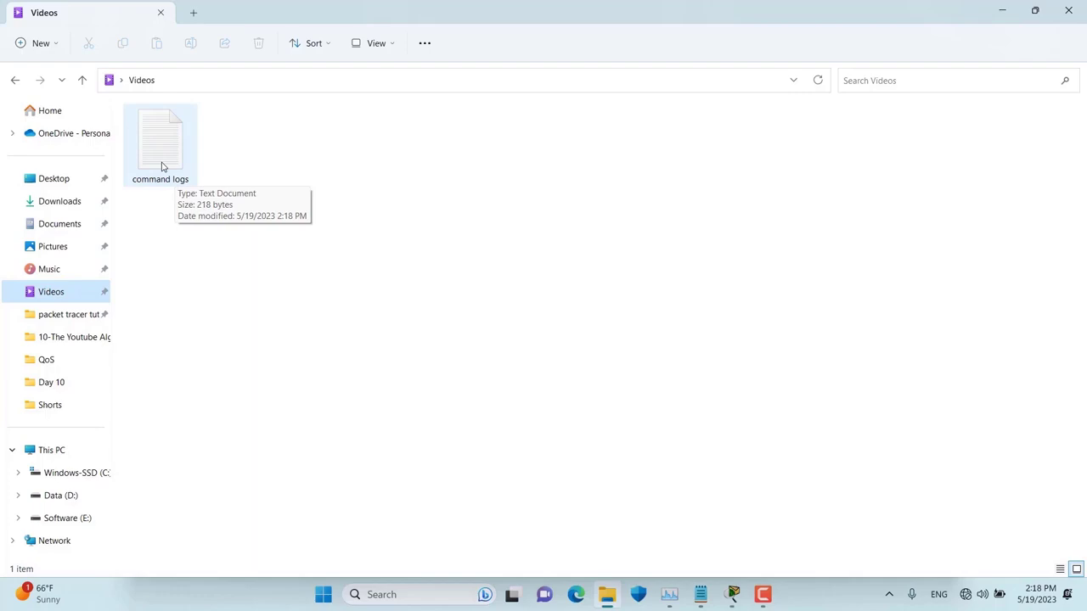
double_click(161, 167)
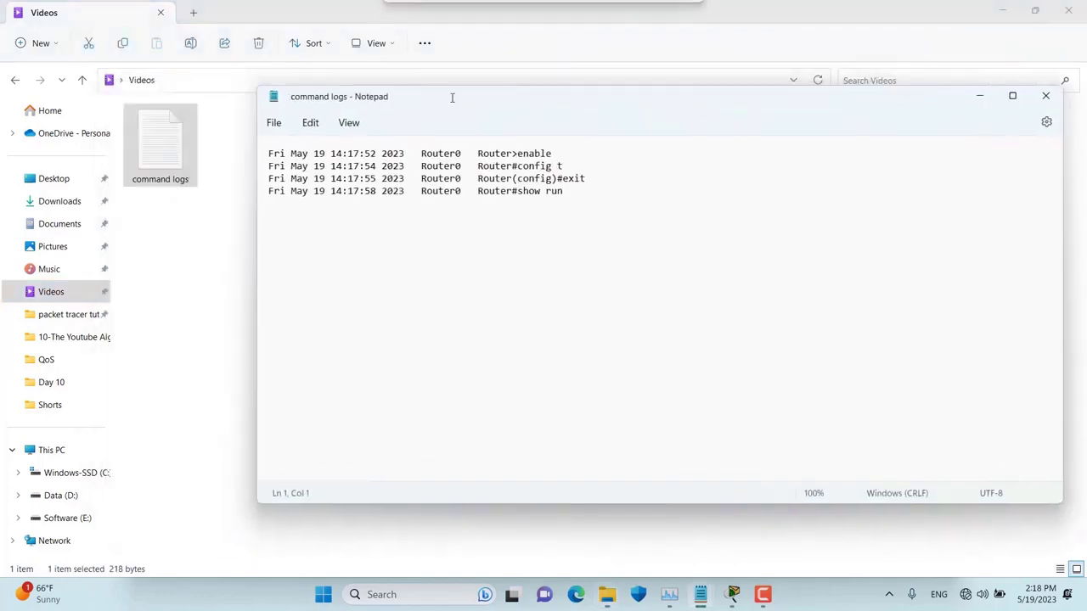
left_click_drag(566, 196, 255, 155)
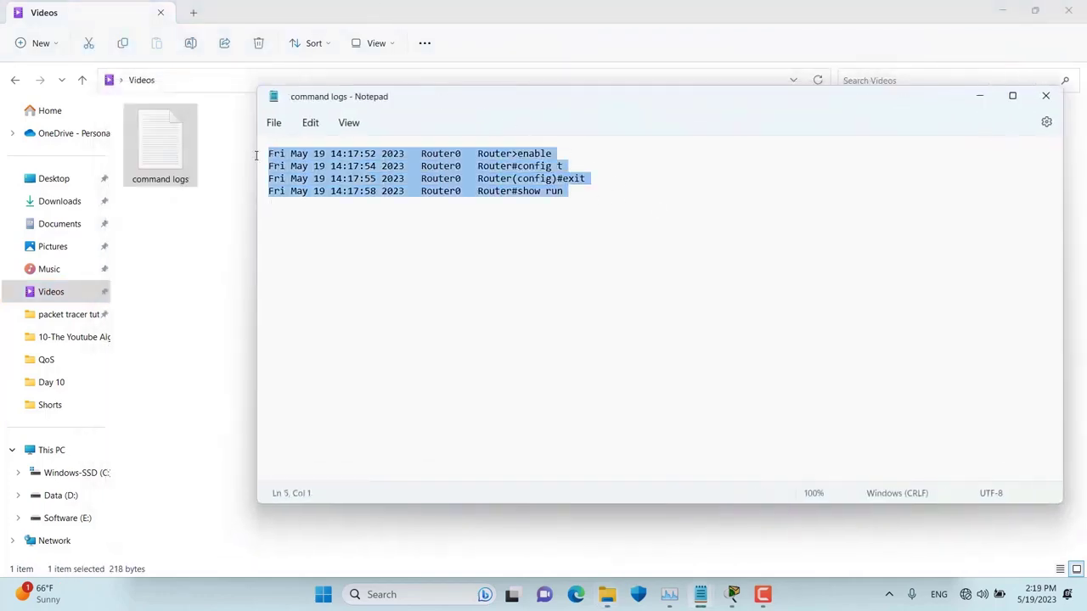
mouse_move(734, 595)
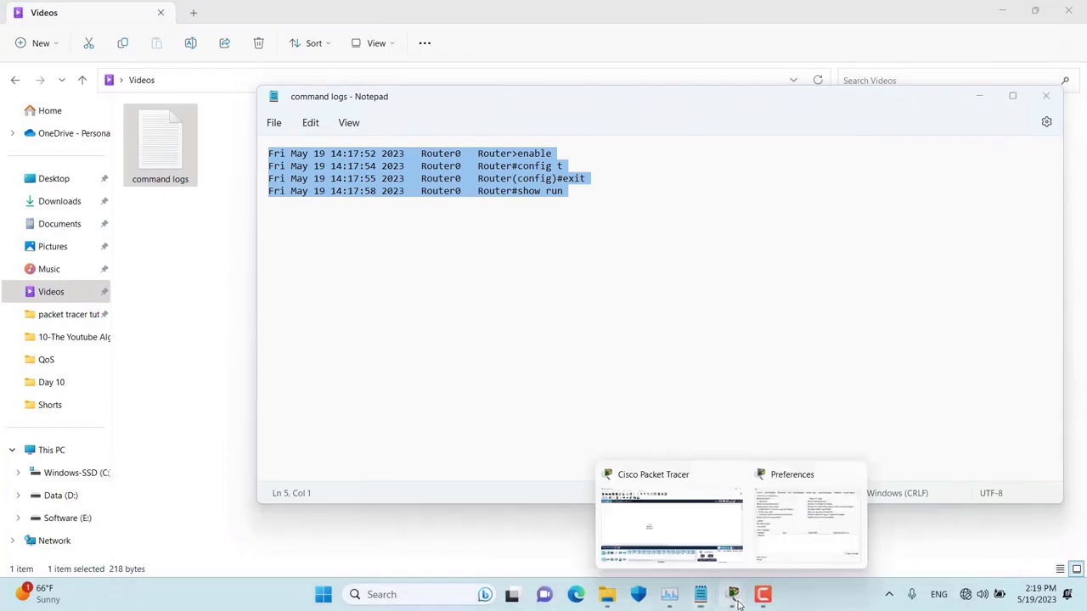
left_click(791, 548)
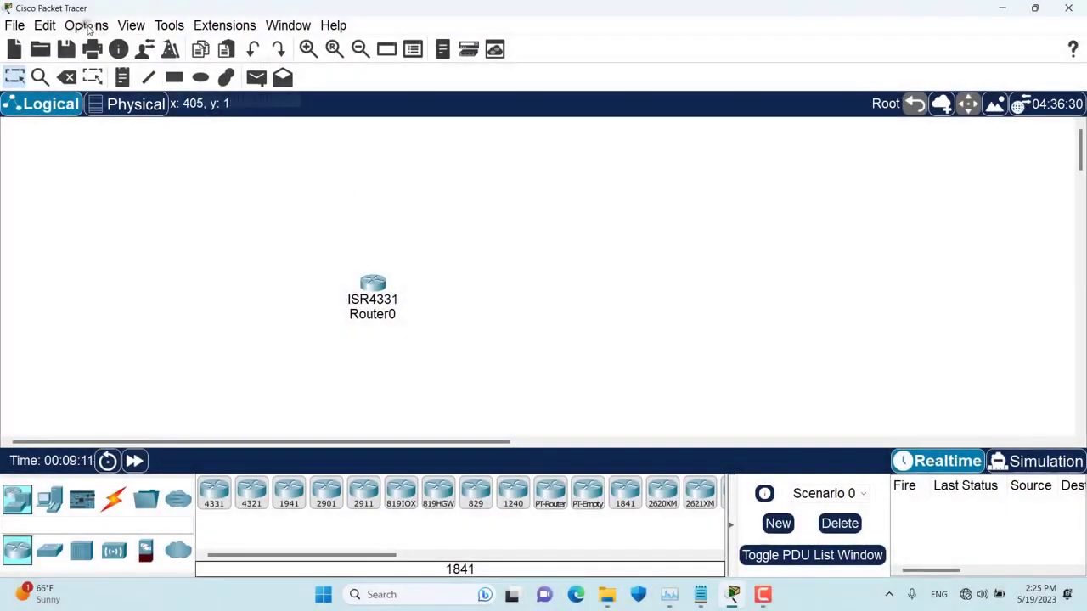
- Set the Preferences color scheme to Classic and acknowledge the restart notice
left_click(86, 24)
left_click(113, 42)
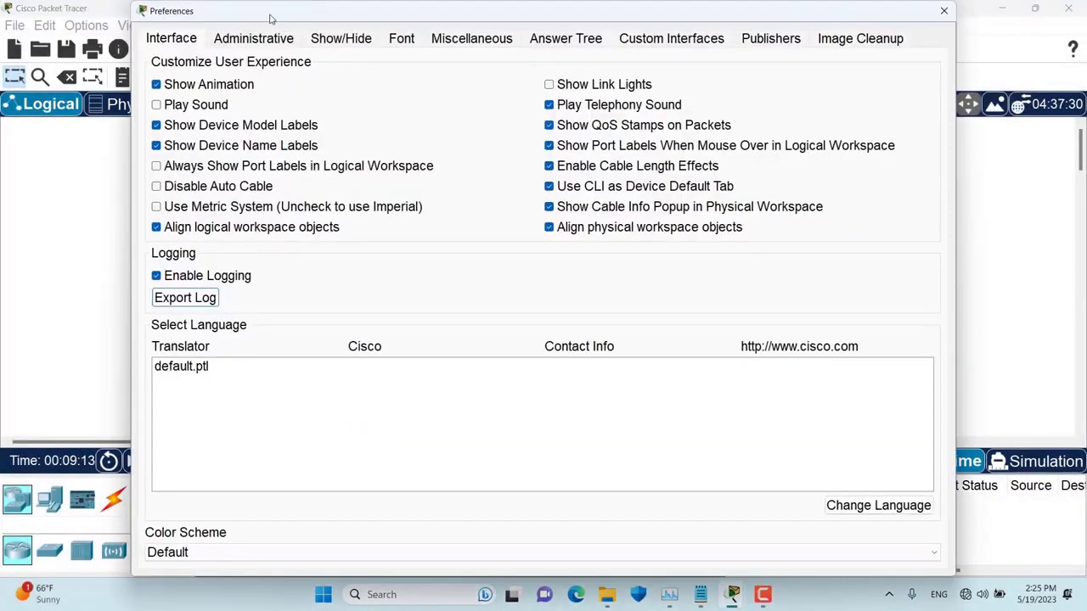
left_click_drag(268, 19, 296, 5)
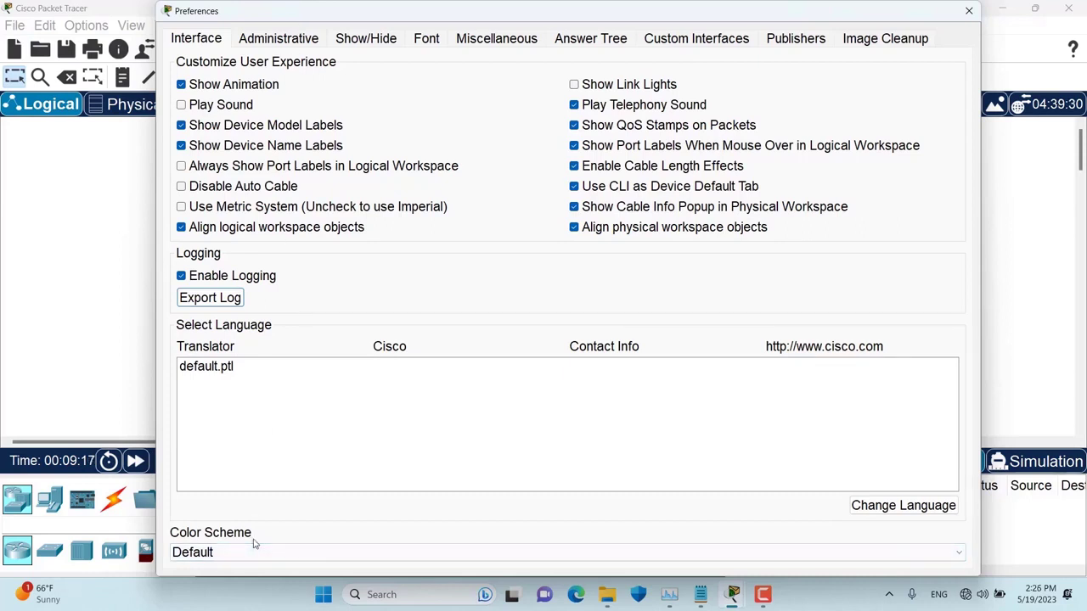
left_click(208, 557)
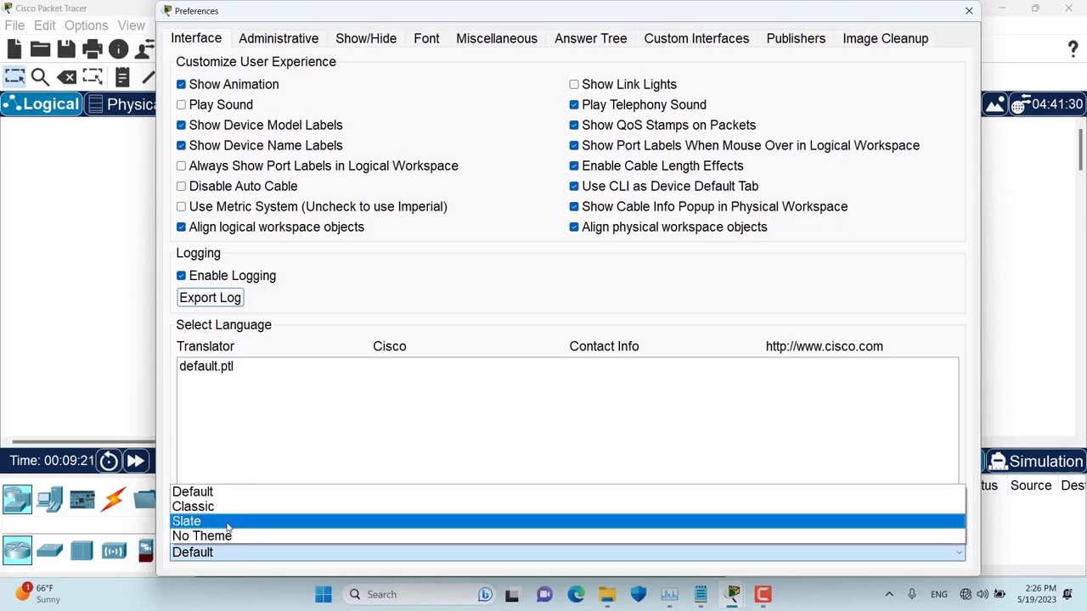
key("Up")
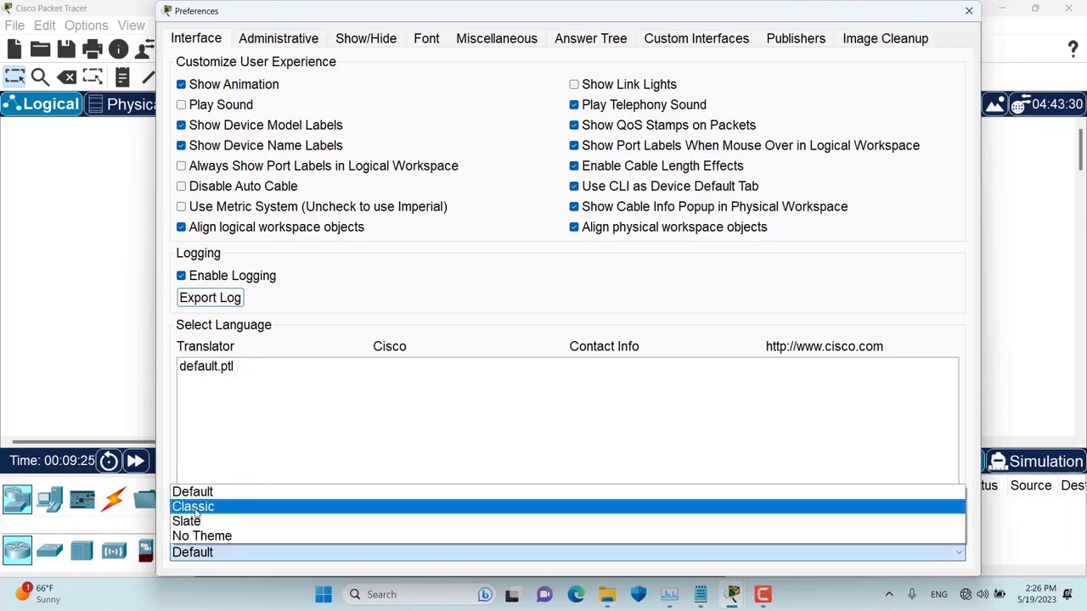
left_click(195, 507)
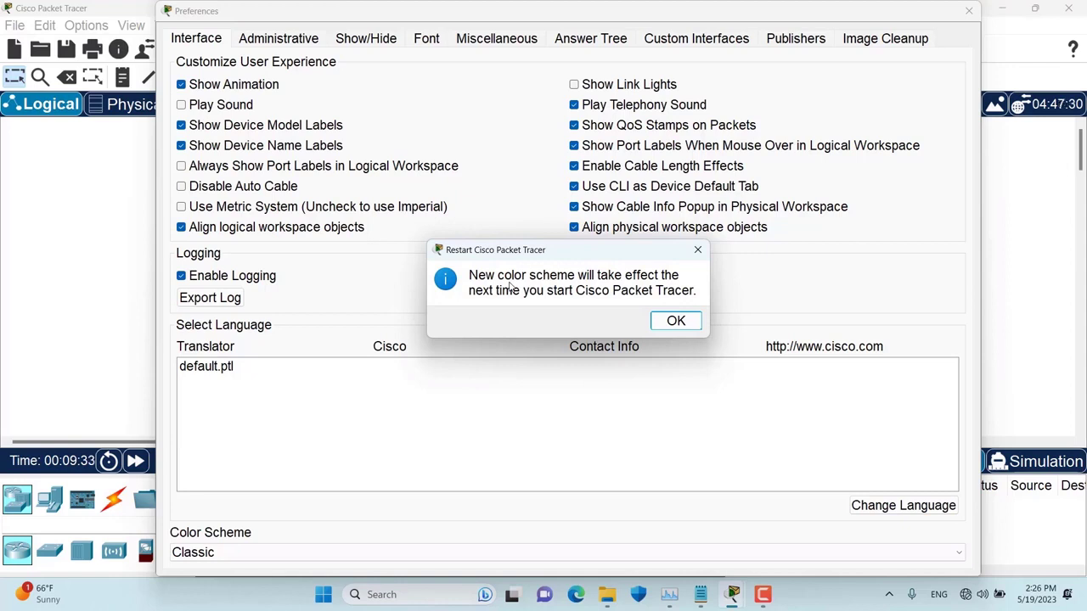
left_click(676, 321)
- Close Preferences and quit Packet Tracer without saving the workspace
left_click(971, 11)
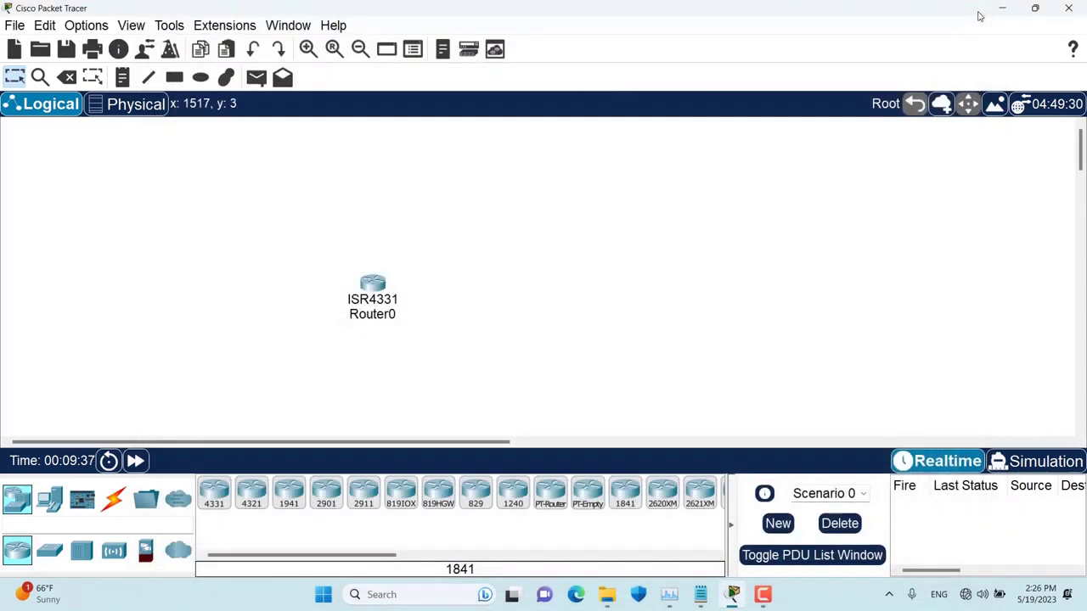
left_click(1068, 8)
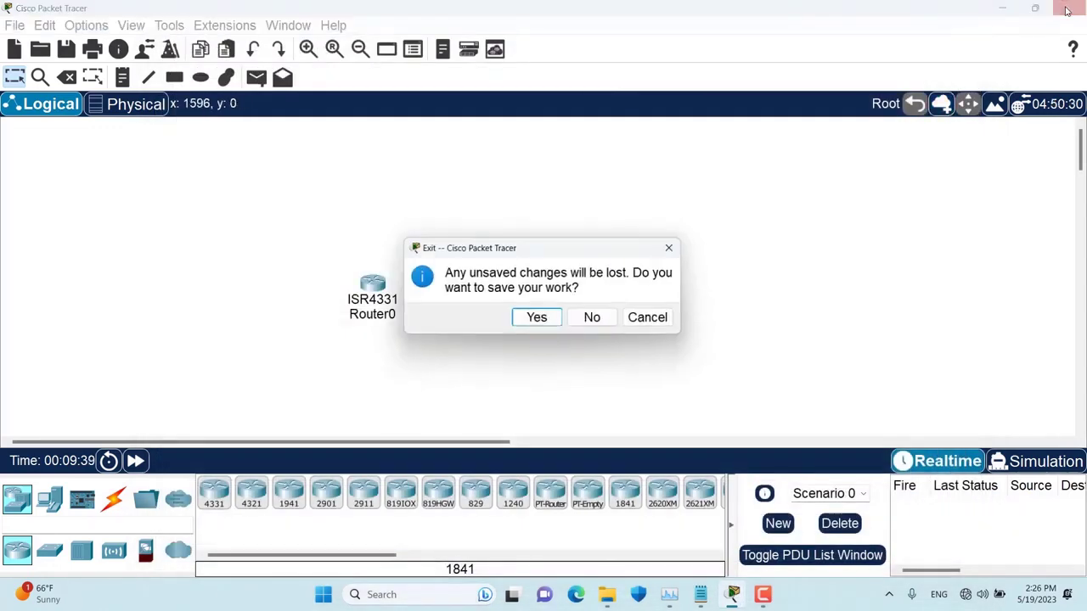
left_click(594, 319)
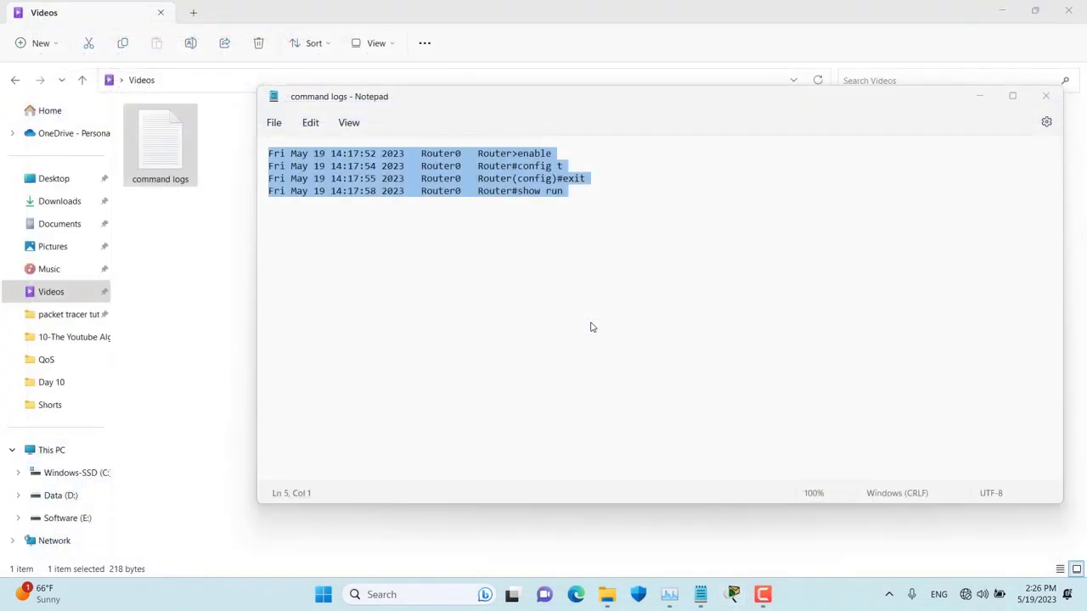
- Close Notepad and File Explorer, then relaunch Cisco Packet Tracer from the taskbar
left_click(1046, 96)
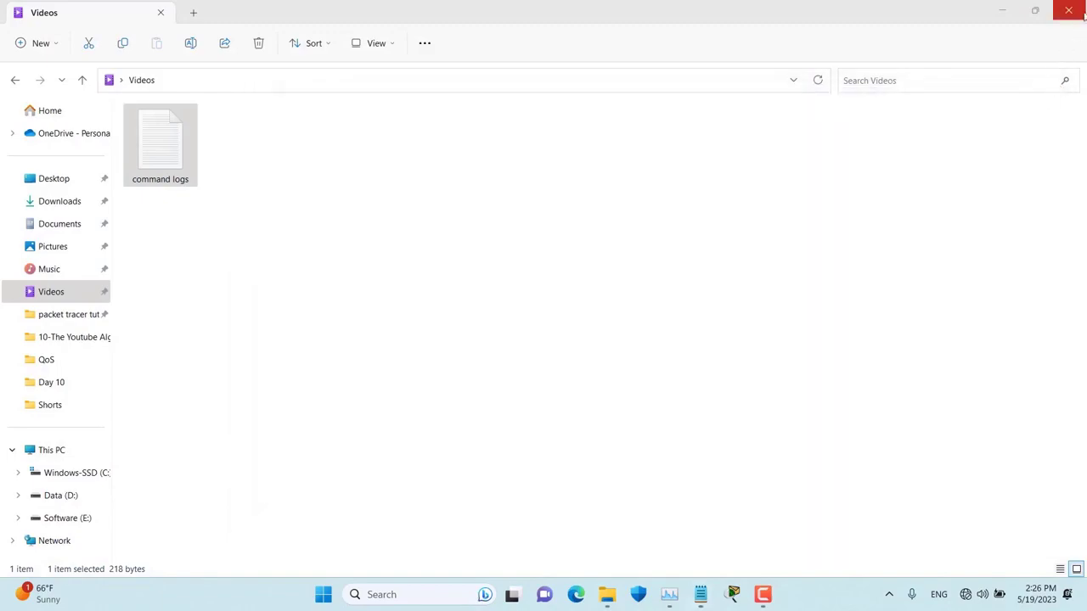
left_click(1069, 10)
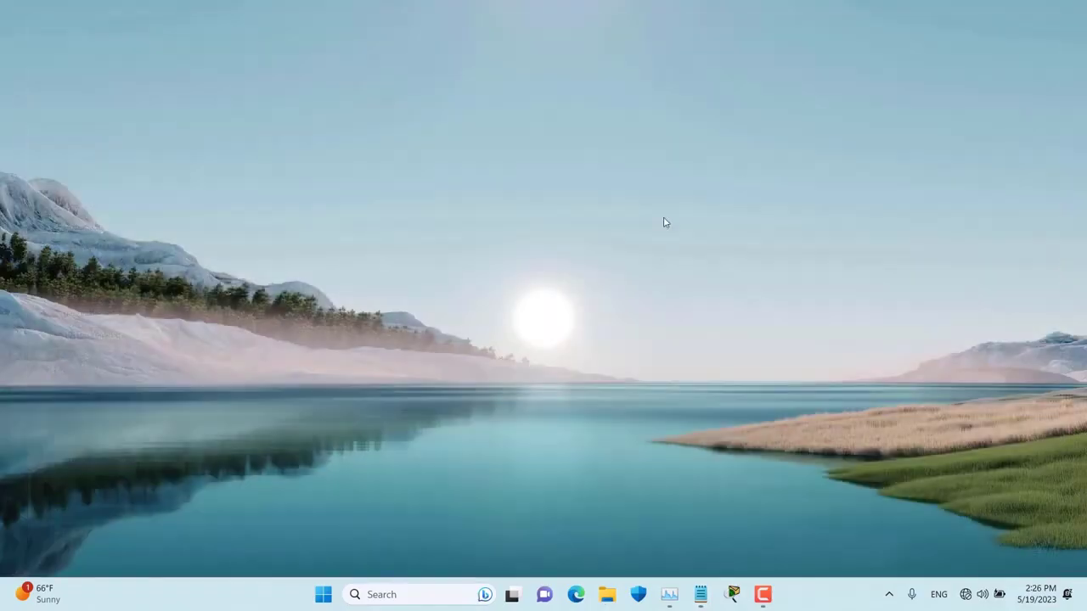
left_click(732, 594)
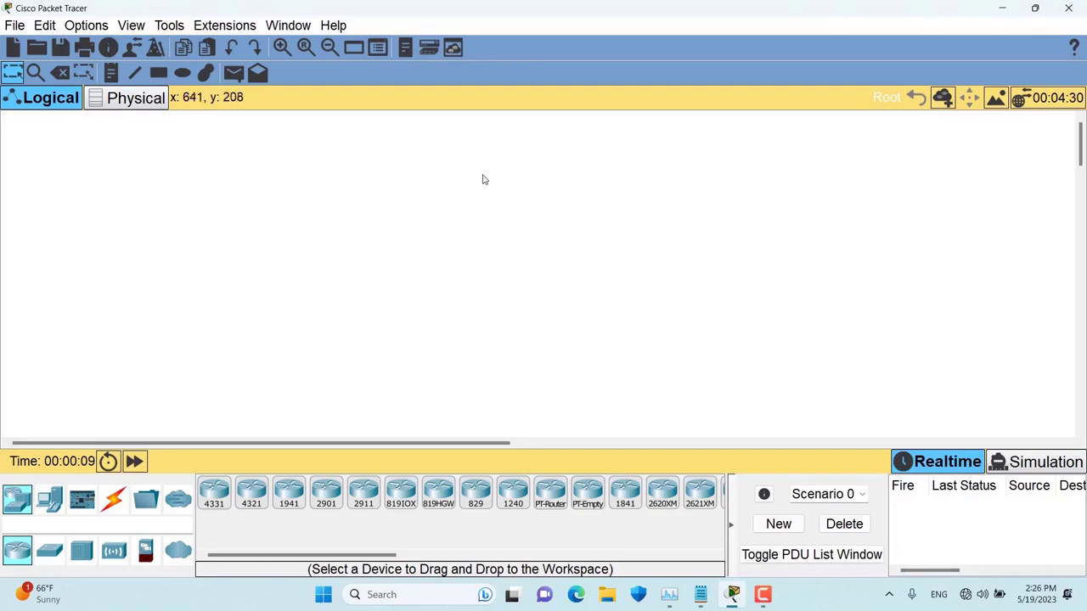
- Switch the color scheme to Slate, accept the restart notice, and exit Packet Tracer
left_click(93, 26)
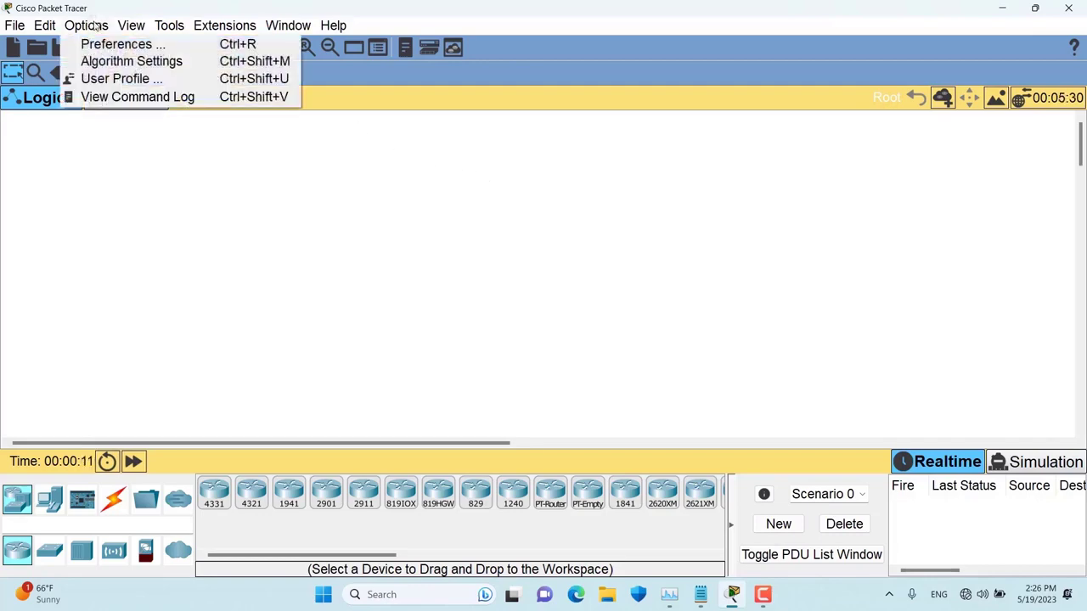
left_click(101, 45)
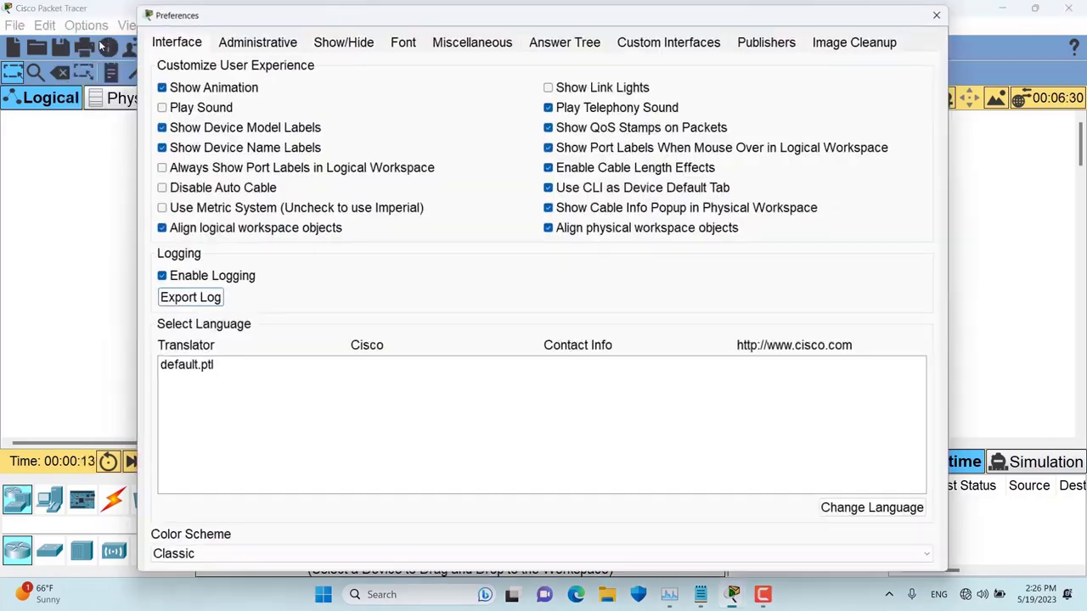
left_click(212, 553)
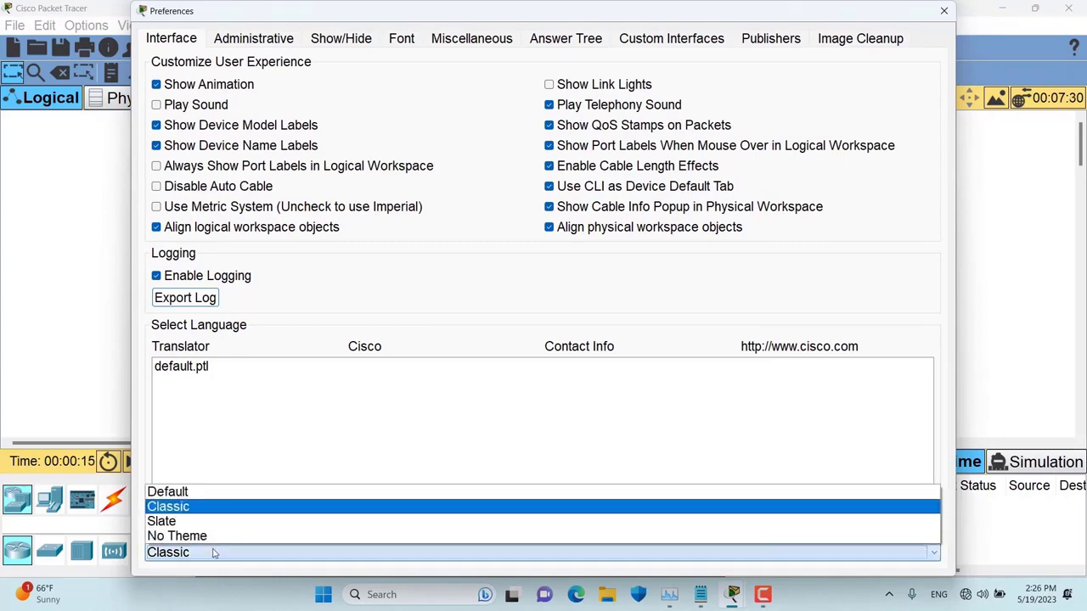
left_click(182, 523)
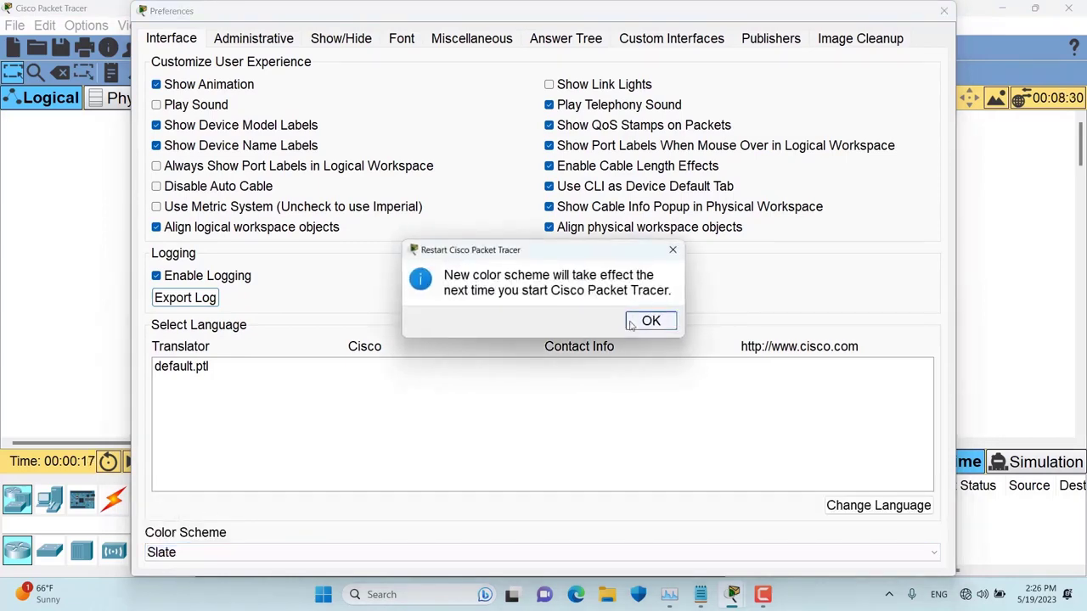
left_click(633, 323)
left_click(943, 10)
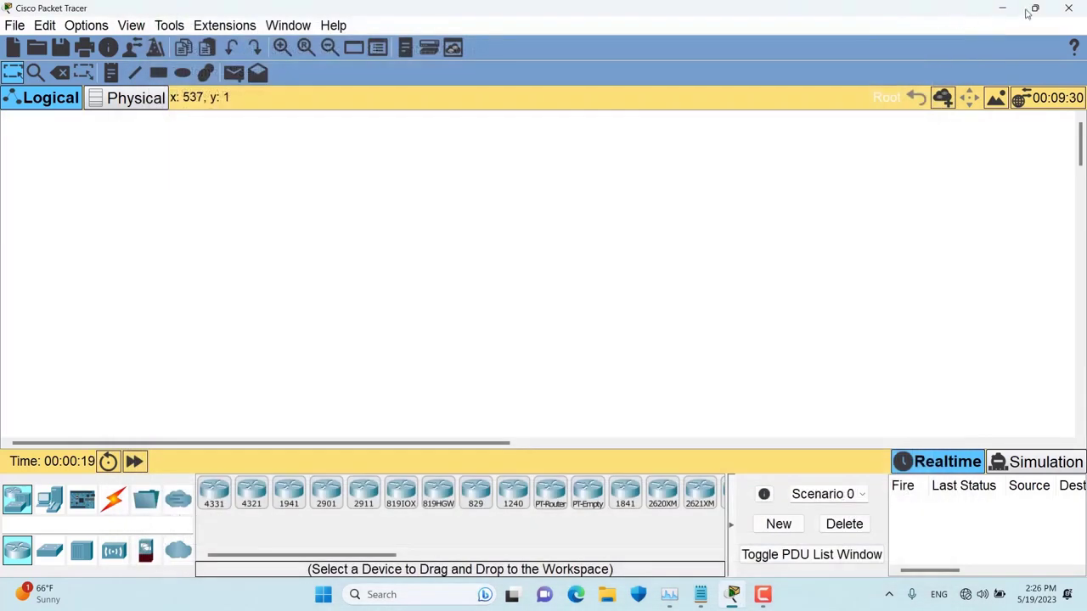
left_click(1067, 8)
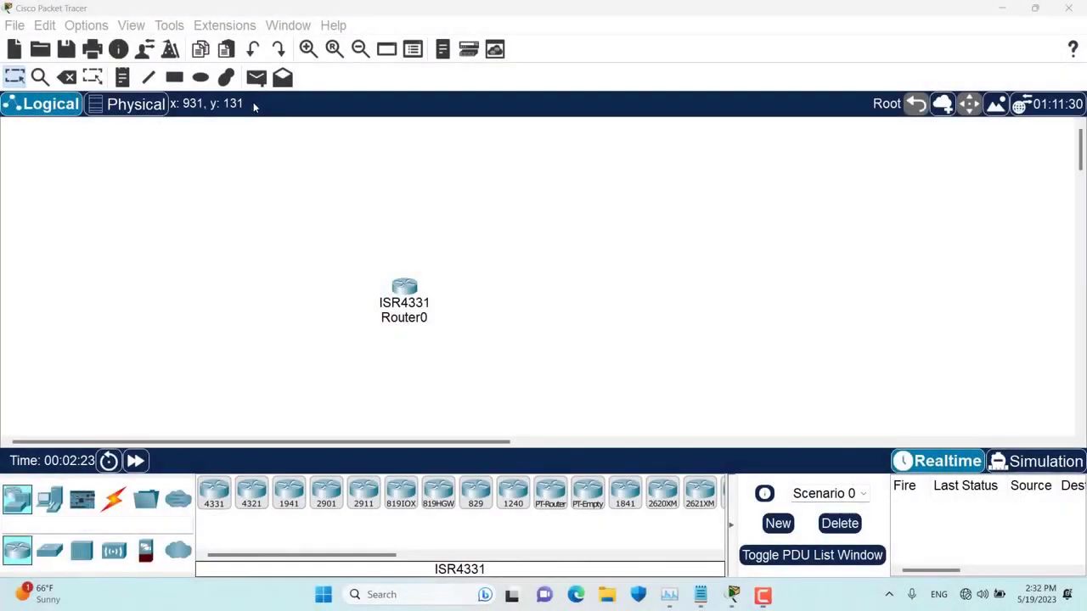
- Enable Interface Tab locking under Administrative preferences, then reopen Preferences to check it
left_click(92, 27)
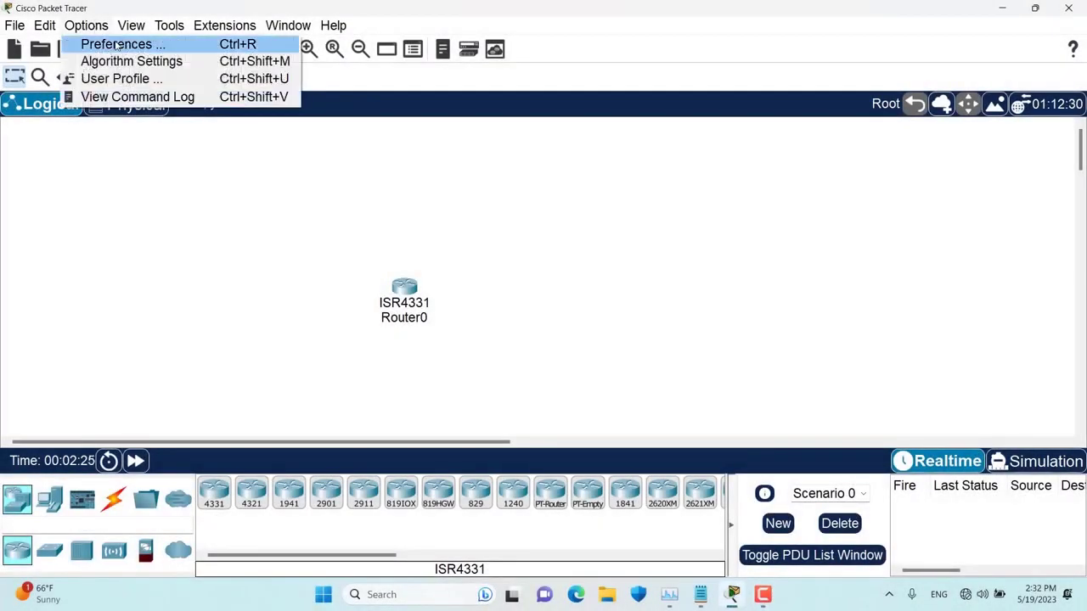
left_click(116, 45)
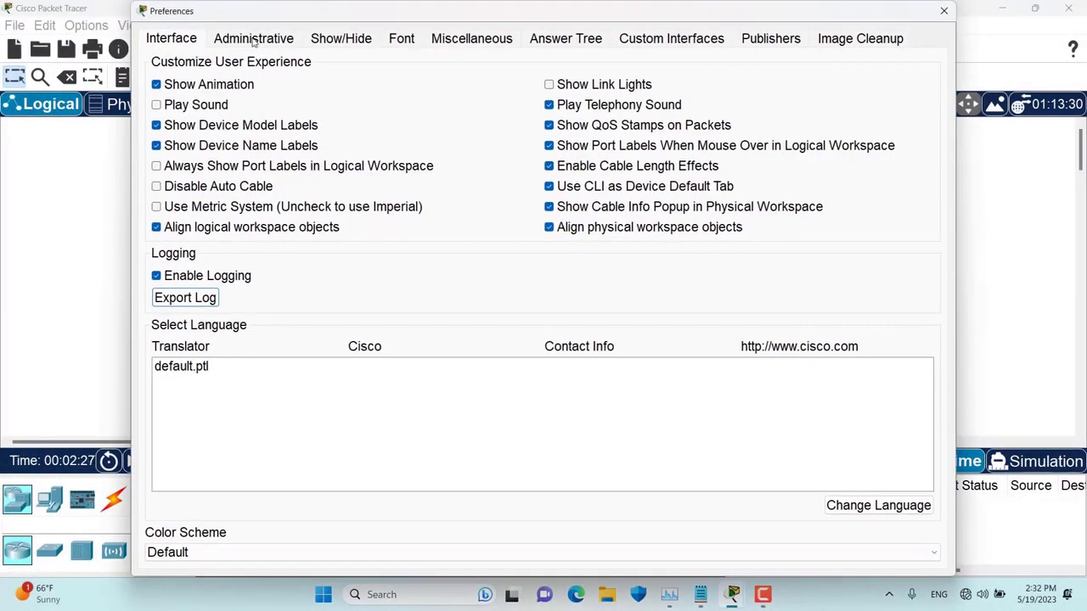
left_click(253, 40)
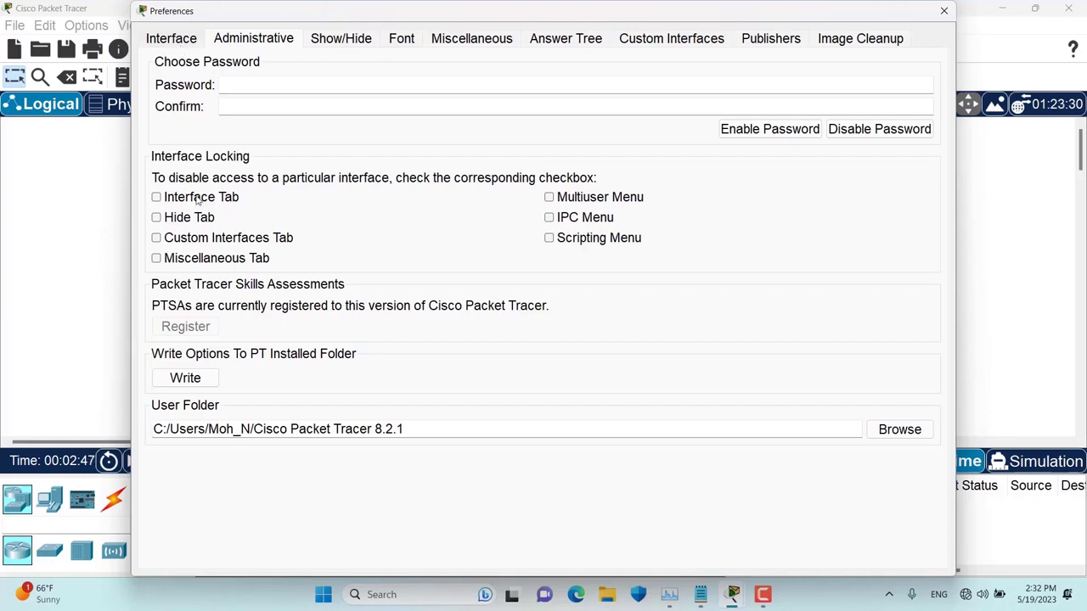
left_click(197, 201)
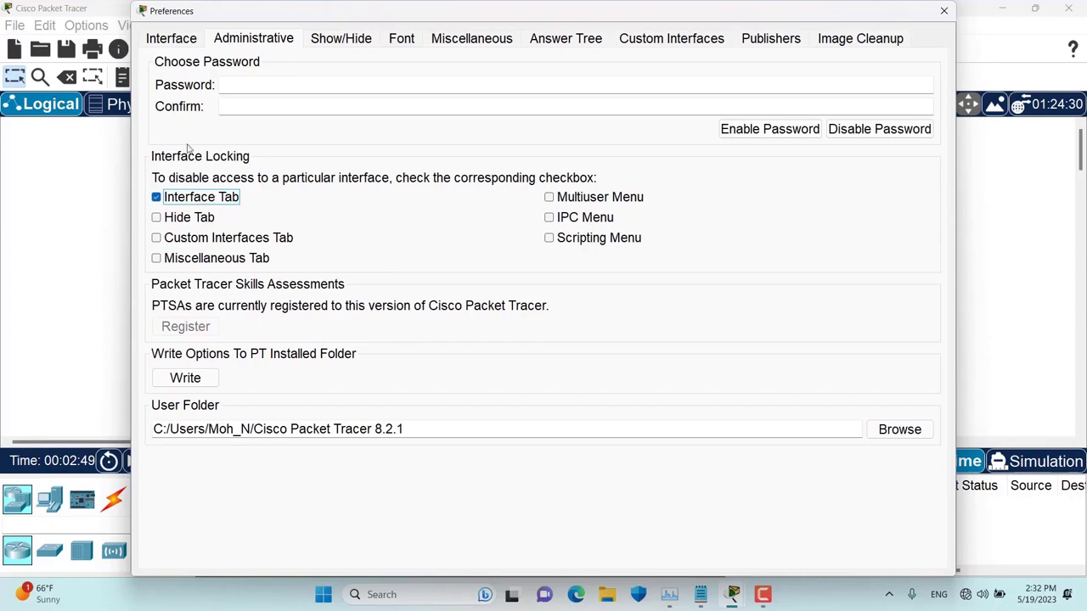
left_click(172, 41)
left_click(248, 36)
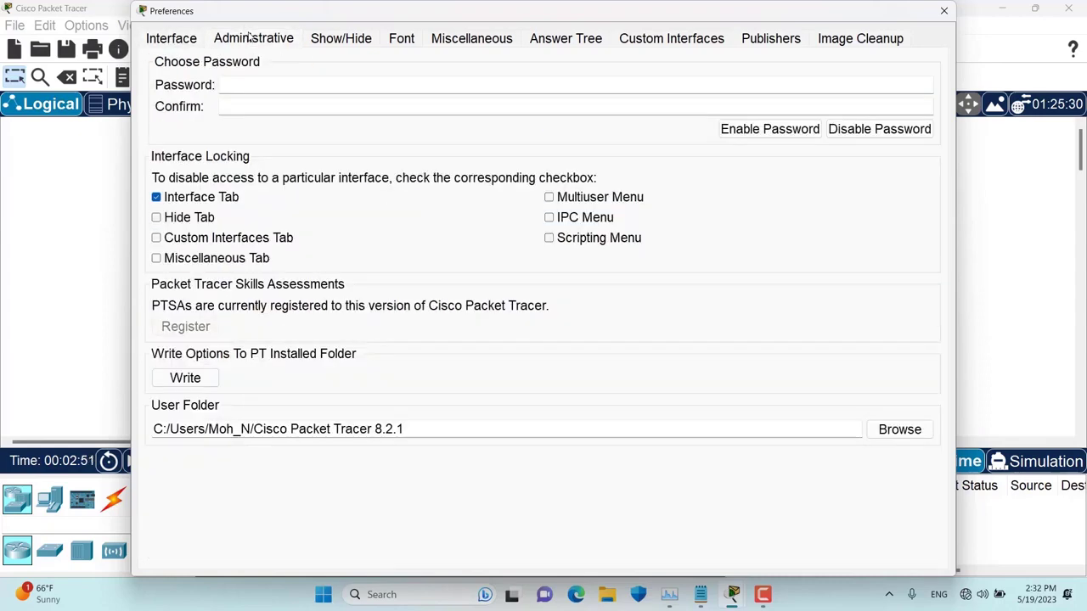
left_click(943, 11)
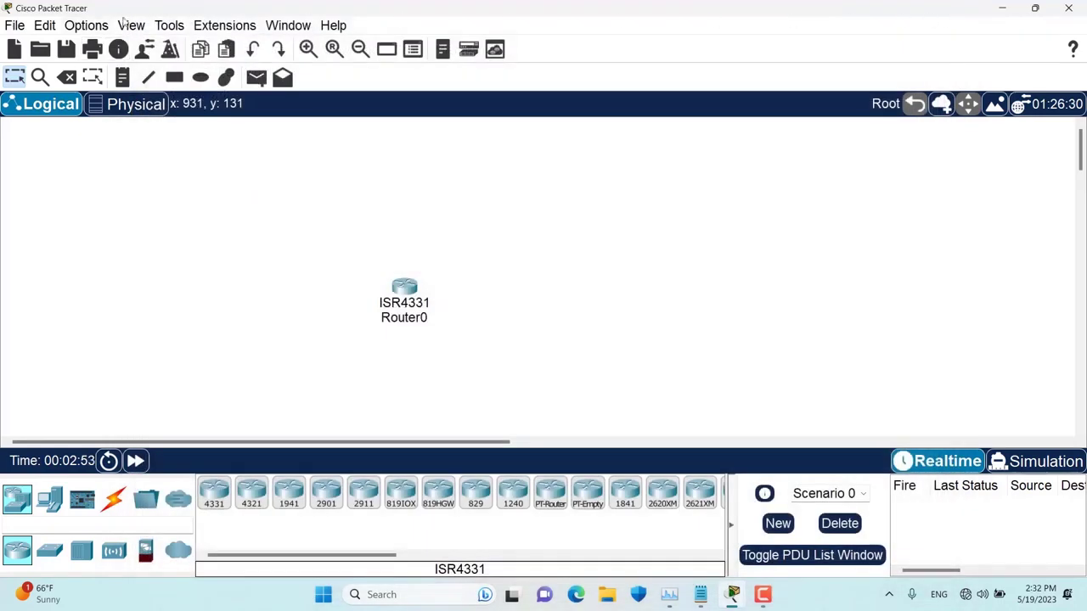
left_click(85, 24)
left_click(102, 43)
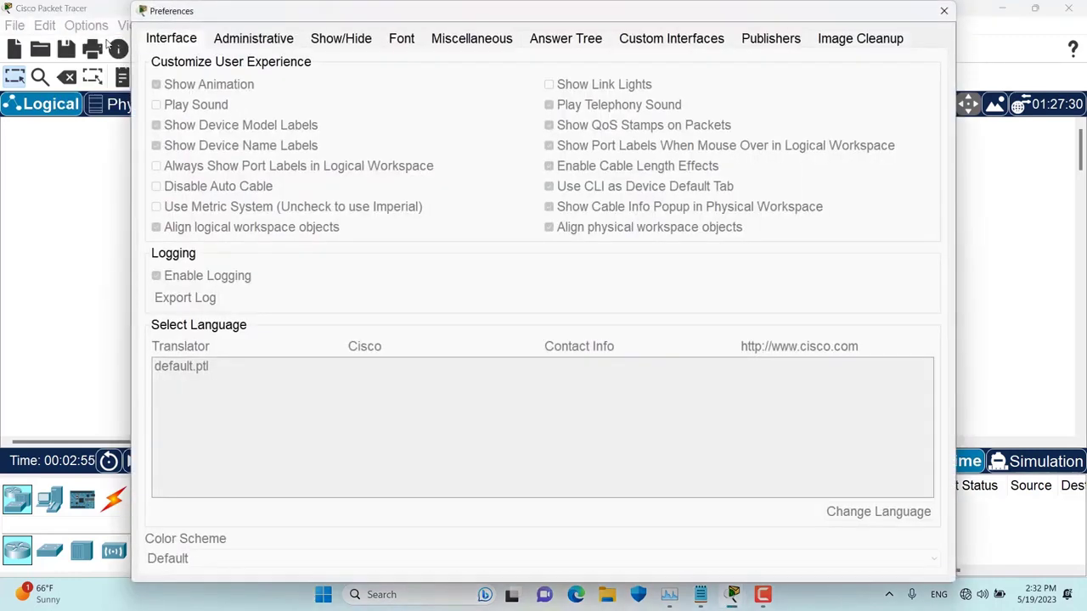
- Enter and confirm an administrative password, then enable password protection for Preferences
left_click(254, 38)
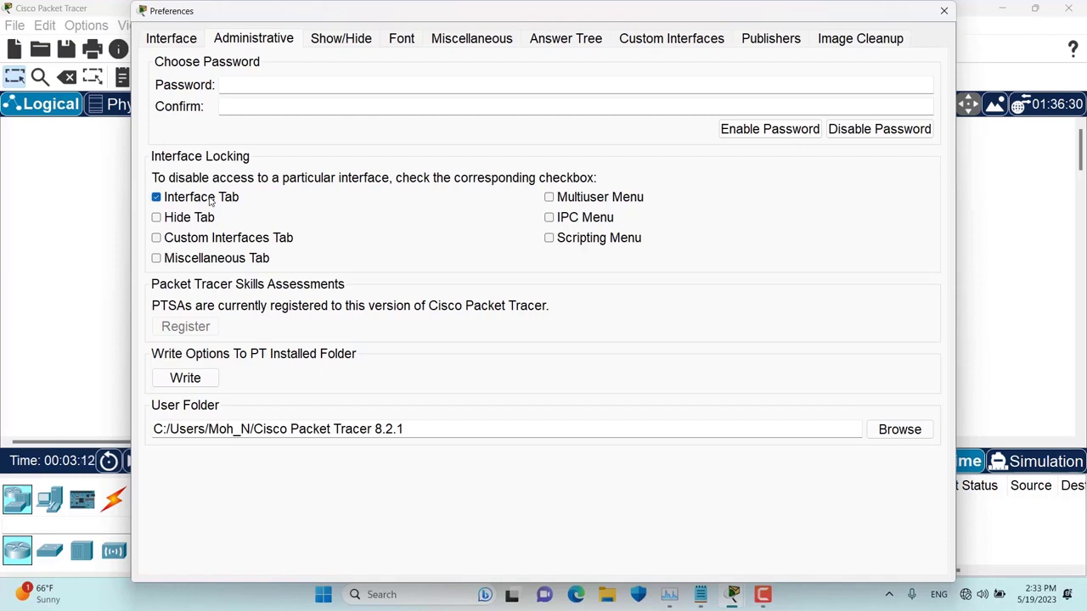
left_click(254, 86)
type("123")
key("Tab")
type("123")
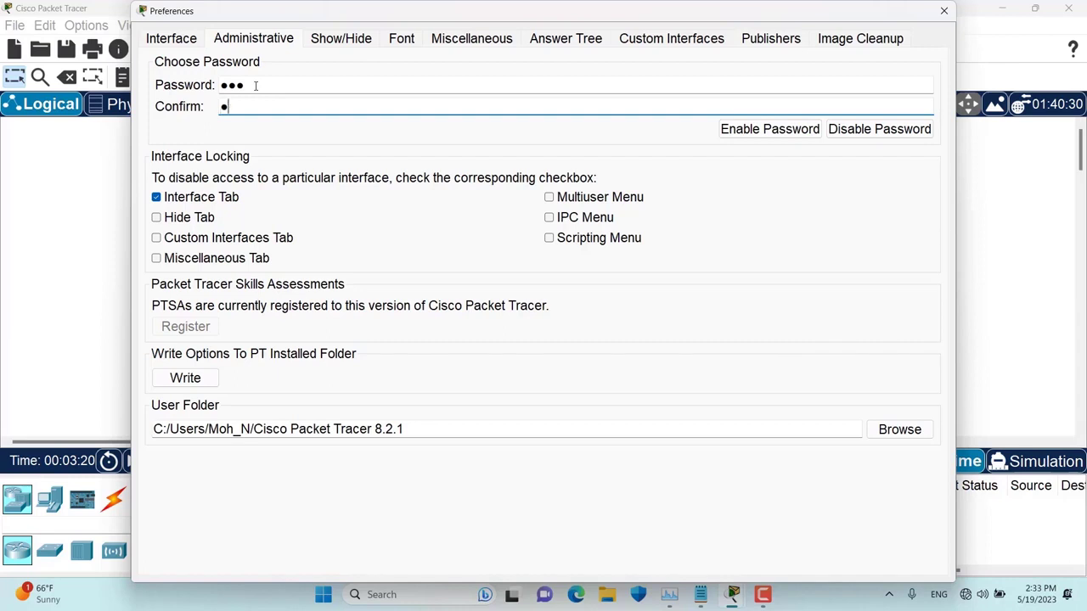
left_click(779, 132)
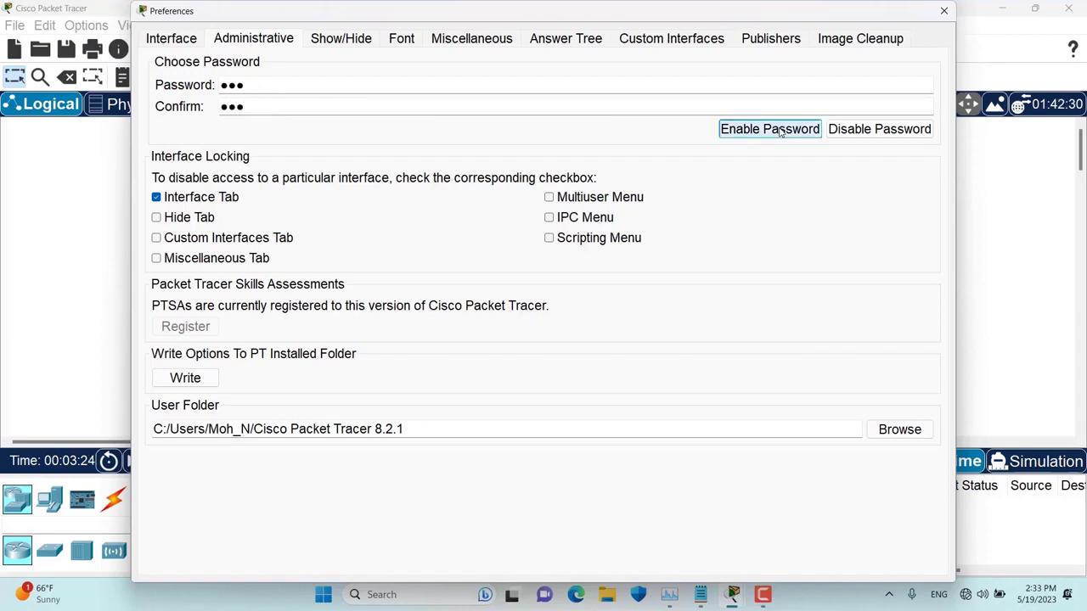
left_click(944, 11)
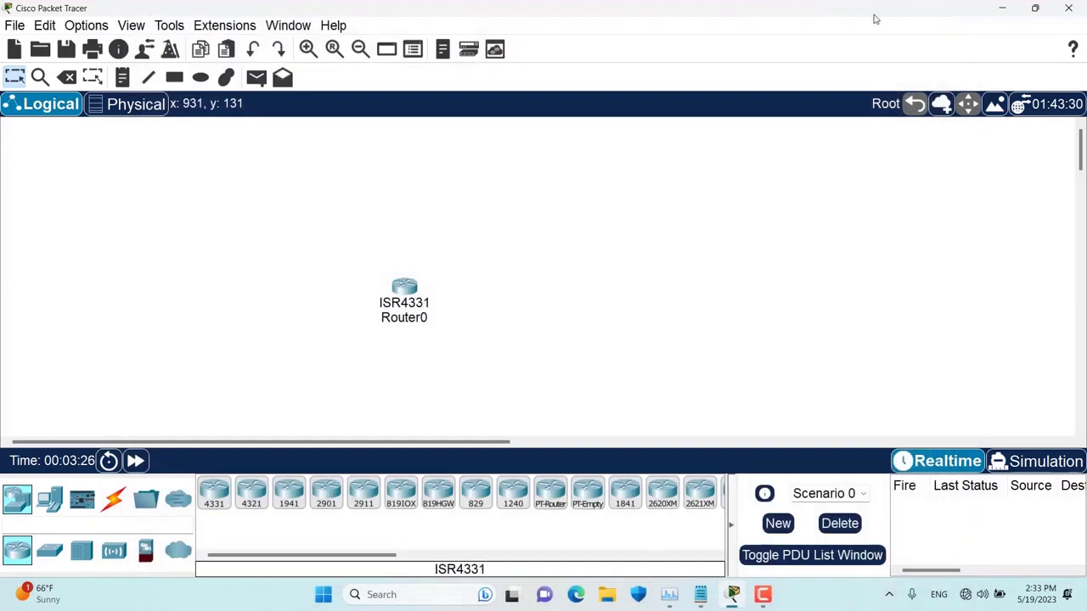
- Reopen Preferences and enter the administrative password to unlock the Administrative settings
left_click(86, 25)
left_click(118, 46)
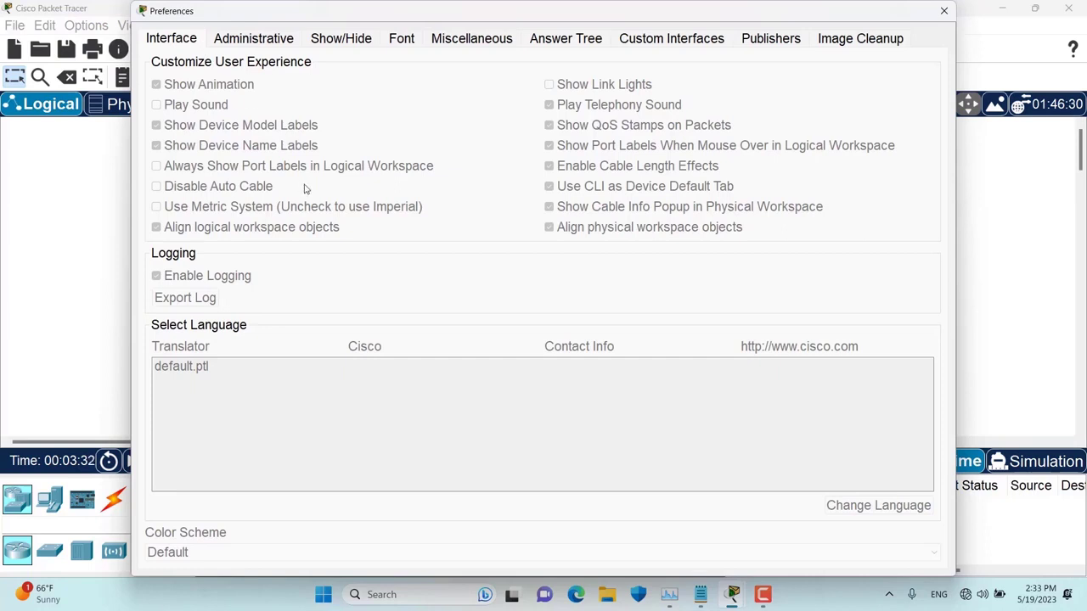
left_click(258, 47)
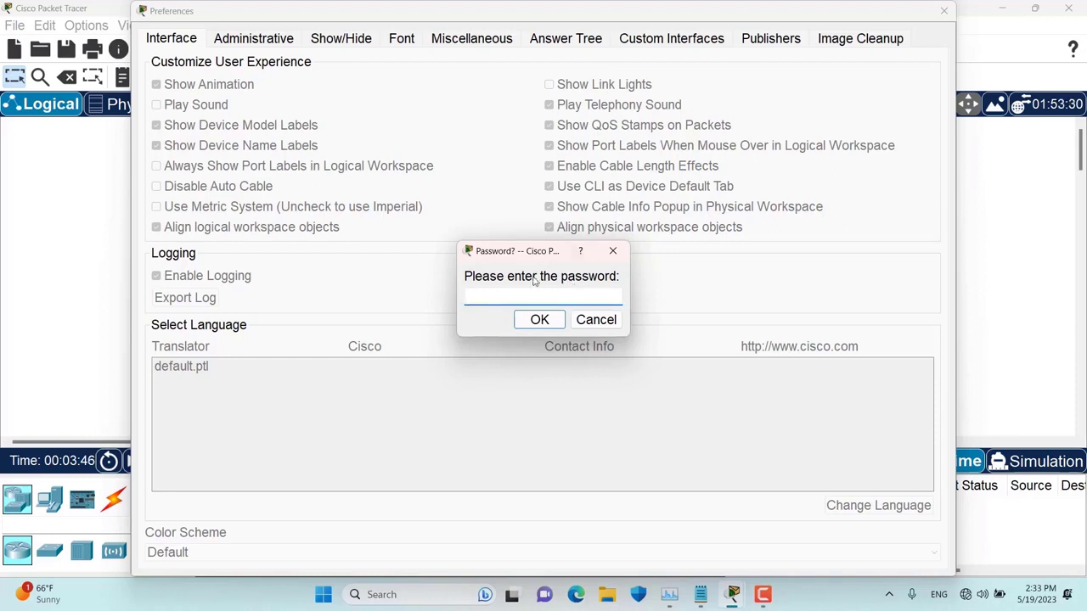
type("123")
left_click(540, 321)
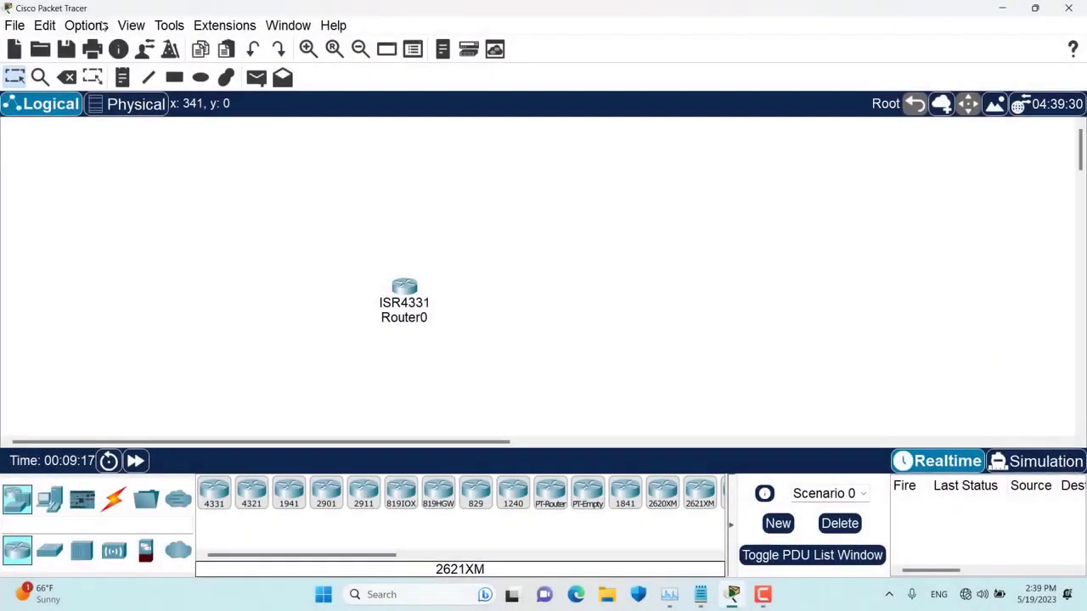
- Try writing the options to the installed folder and dismiss the permission warning
left_click(102, 26)
left_click(104, 43)
left_click(215, 41)
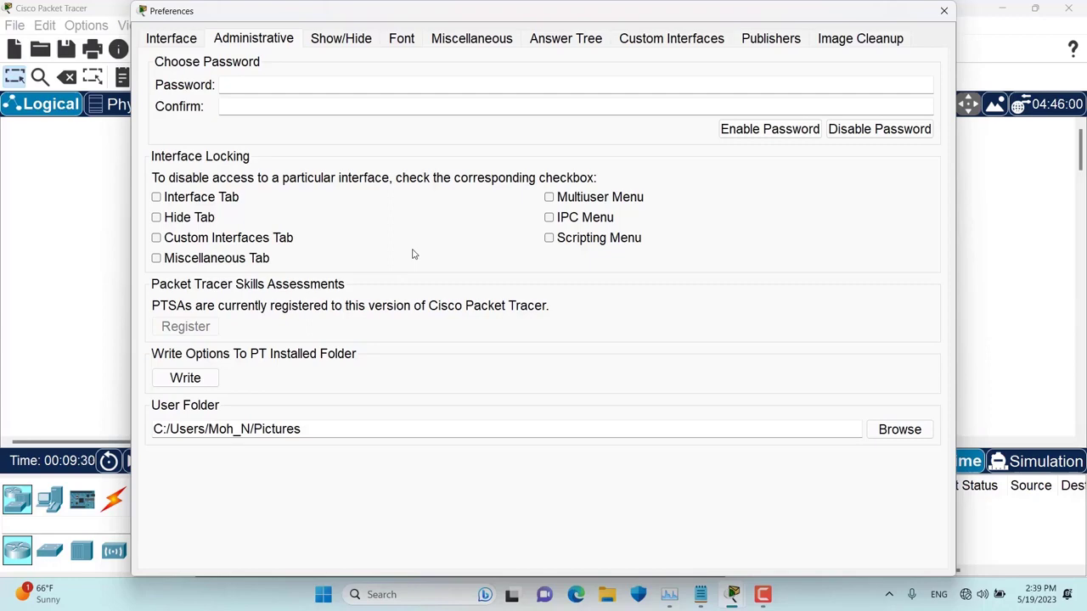
left_click(188, 40)
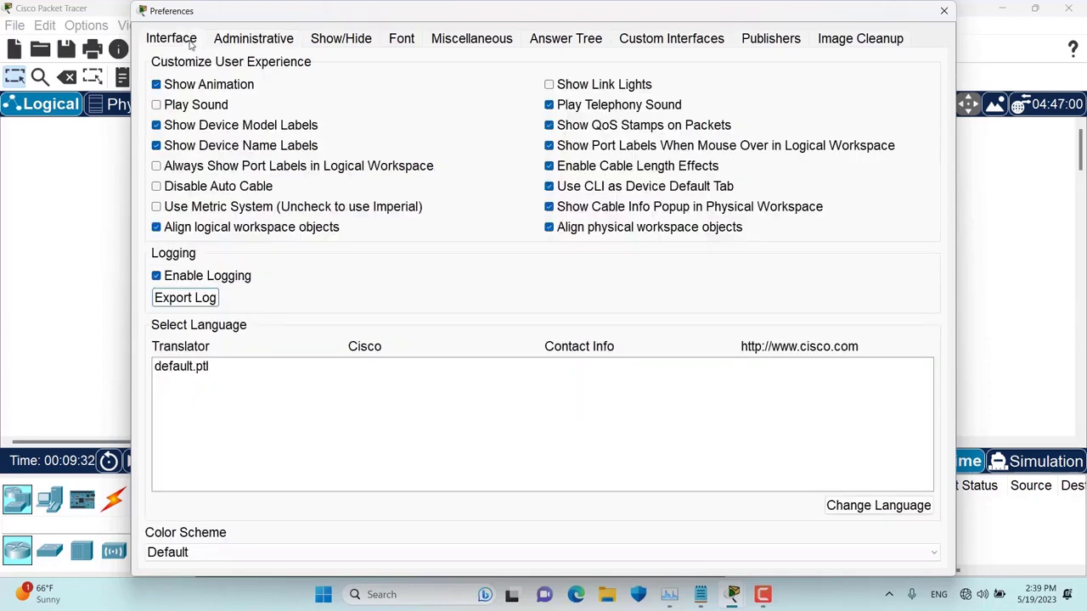
left_click(236, 43)
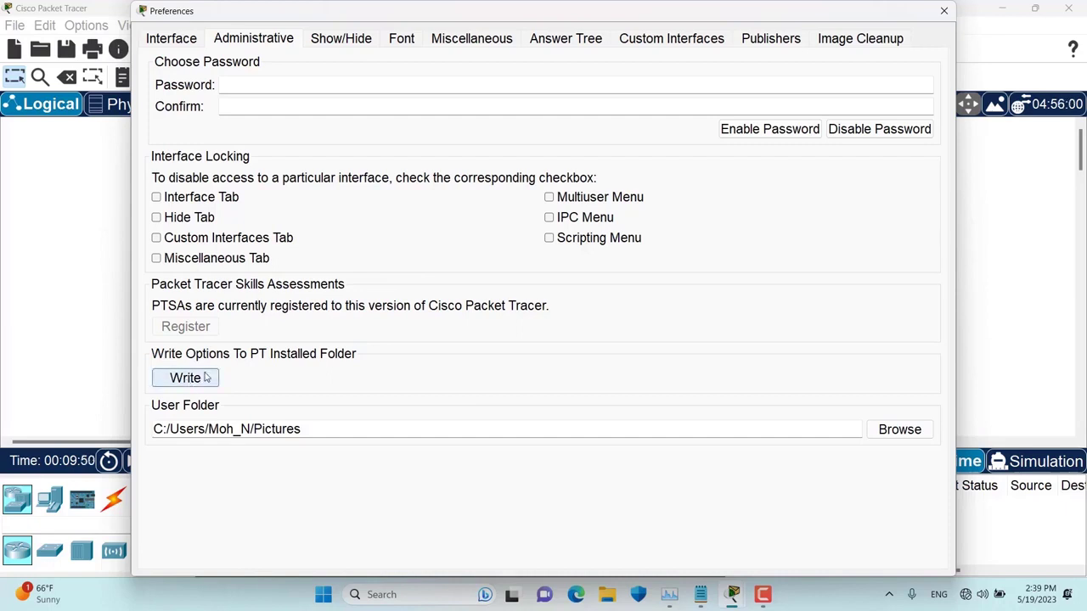
left_click(205, 378)
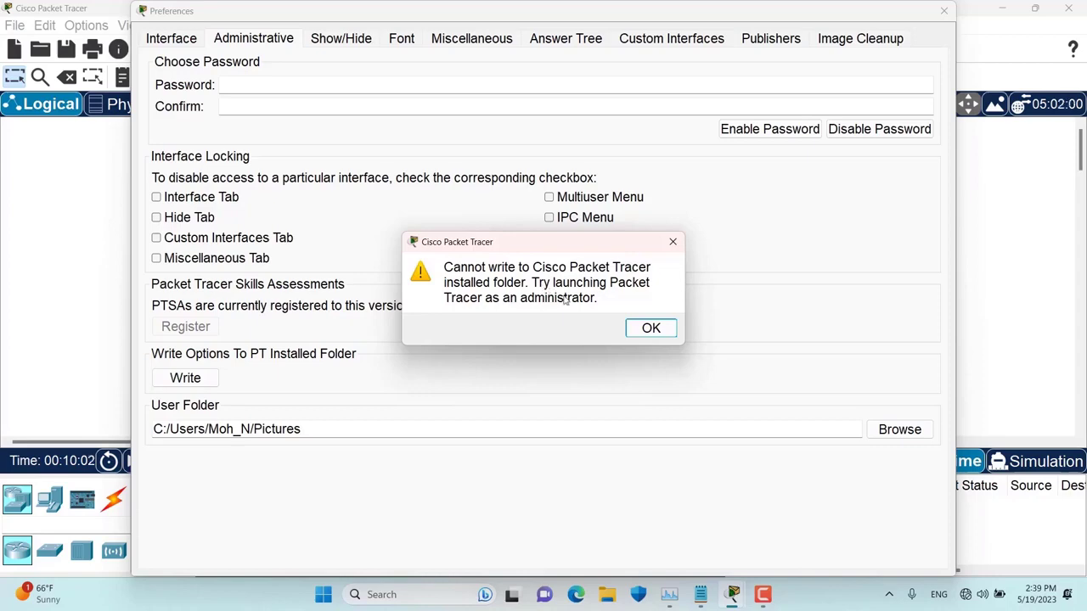
left_click(648, 331)
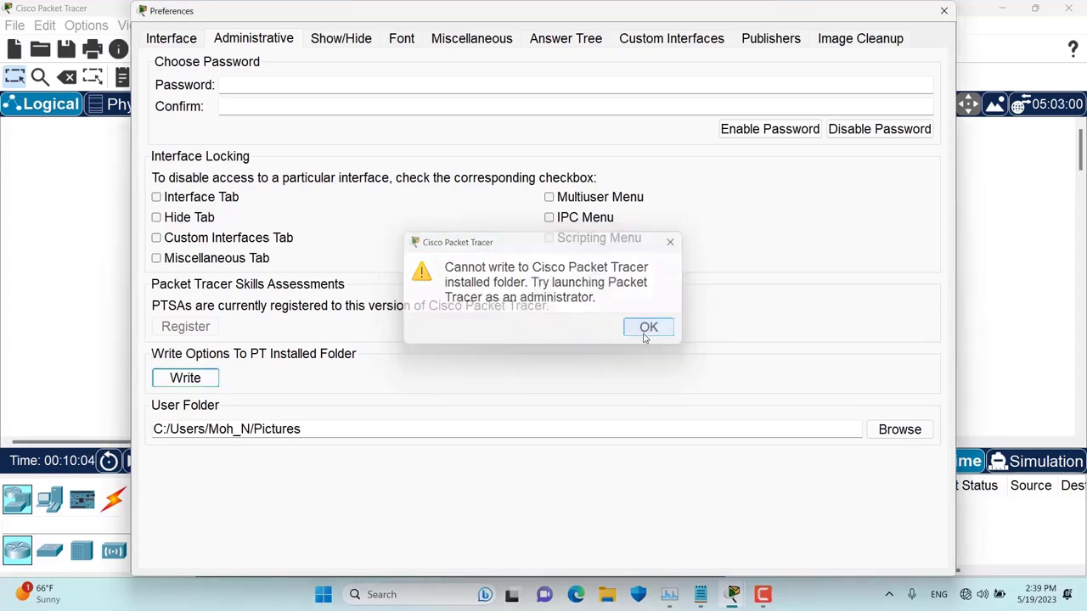
- Close Preferences and quit Packet Tracer without saving
left_click(943, 12)
left_click(1069, 8)
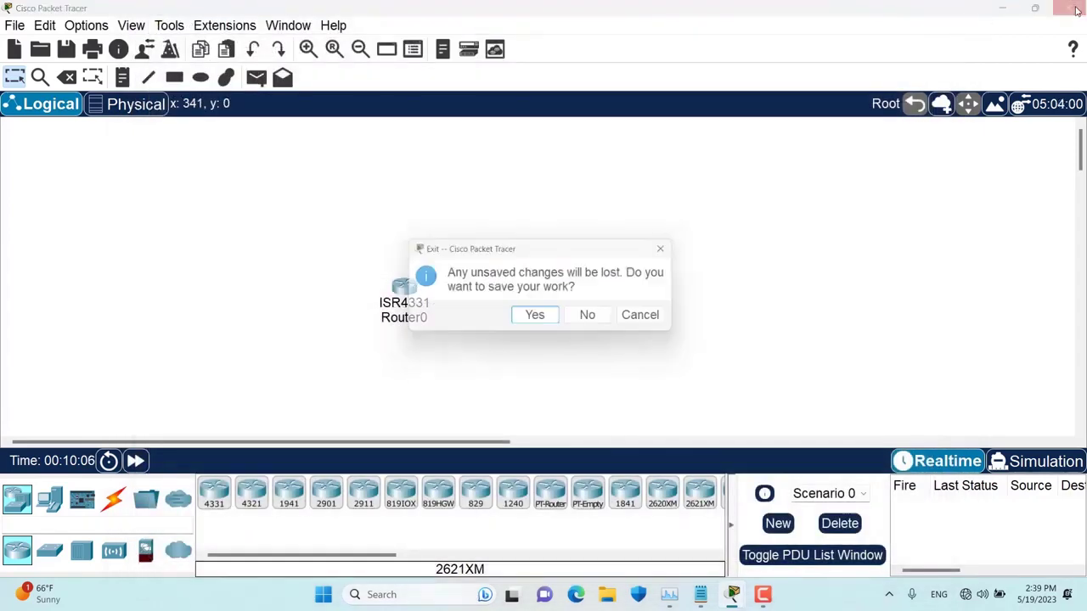
left_click(597, 318)
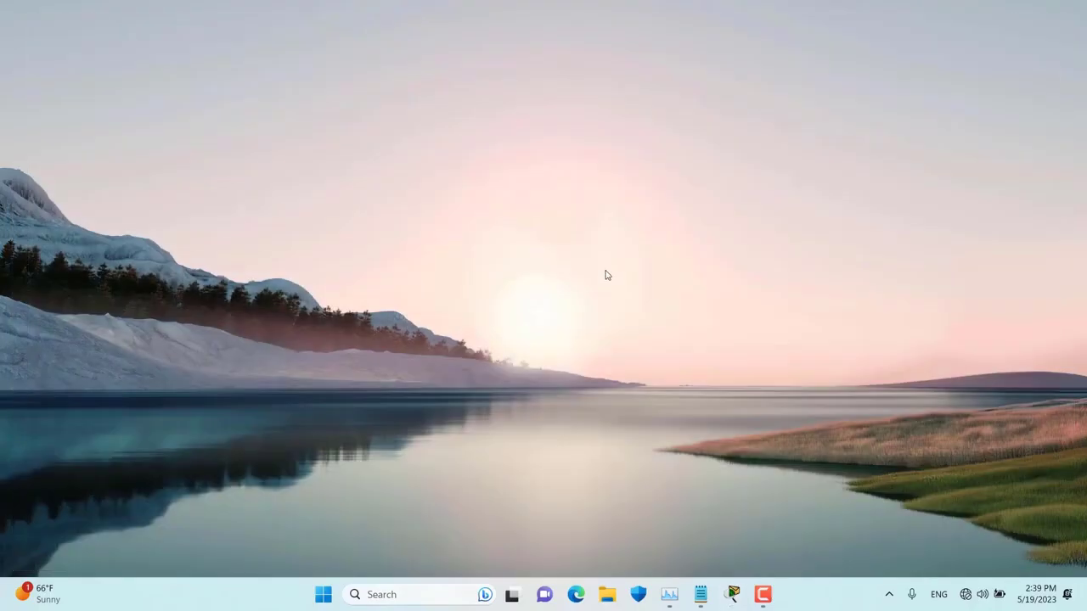
- Search 'packett' in the Start menu and run Cisco Packet Tracer as administrator
key("super")
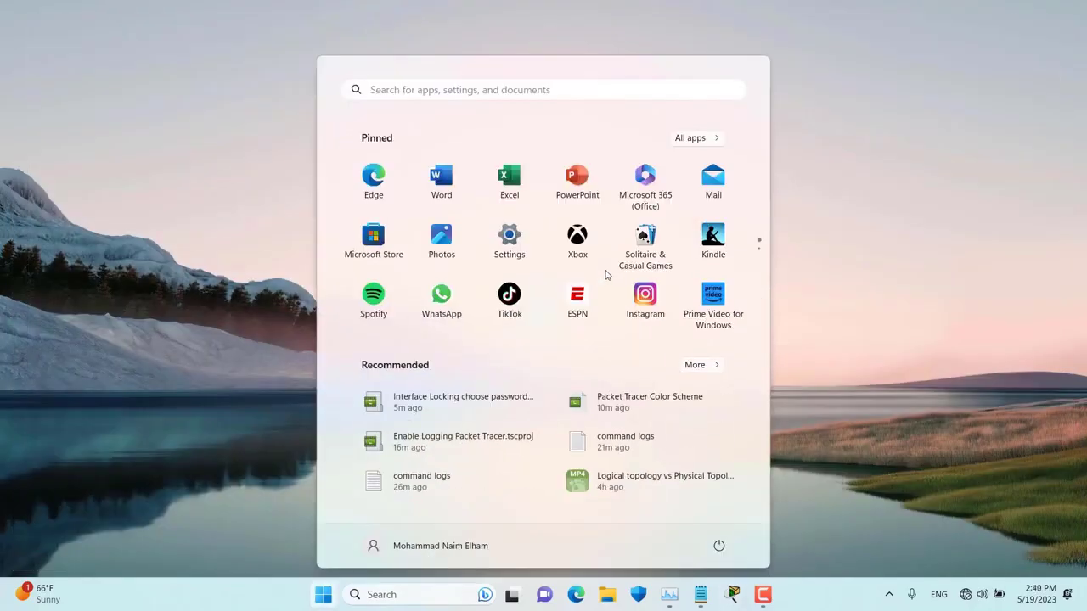
type("packett")
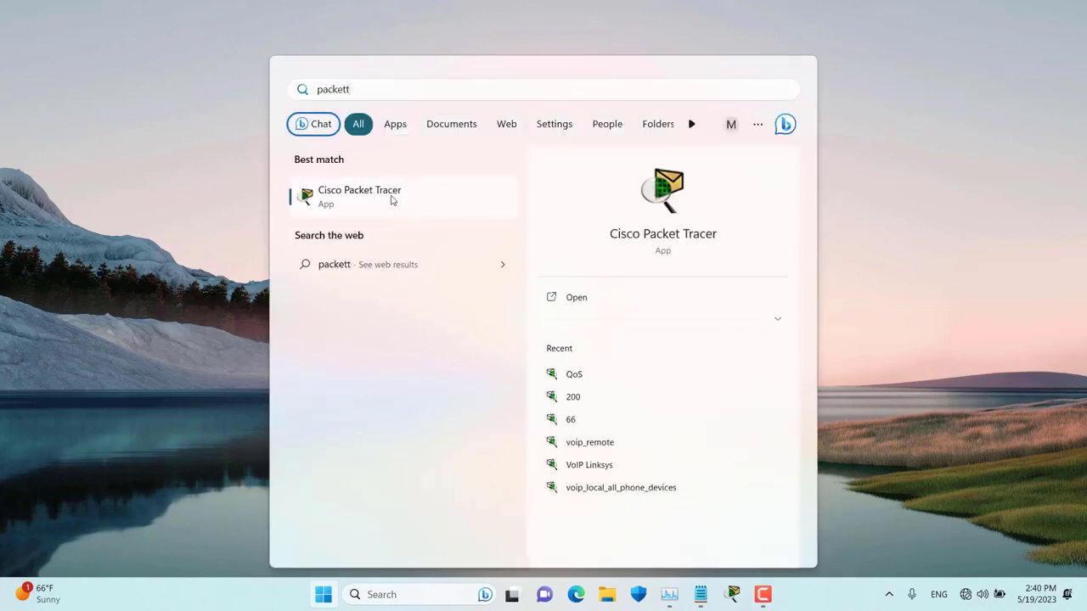
right_click(393, 199)
left_click(451, 214)
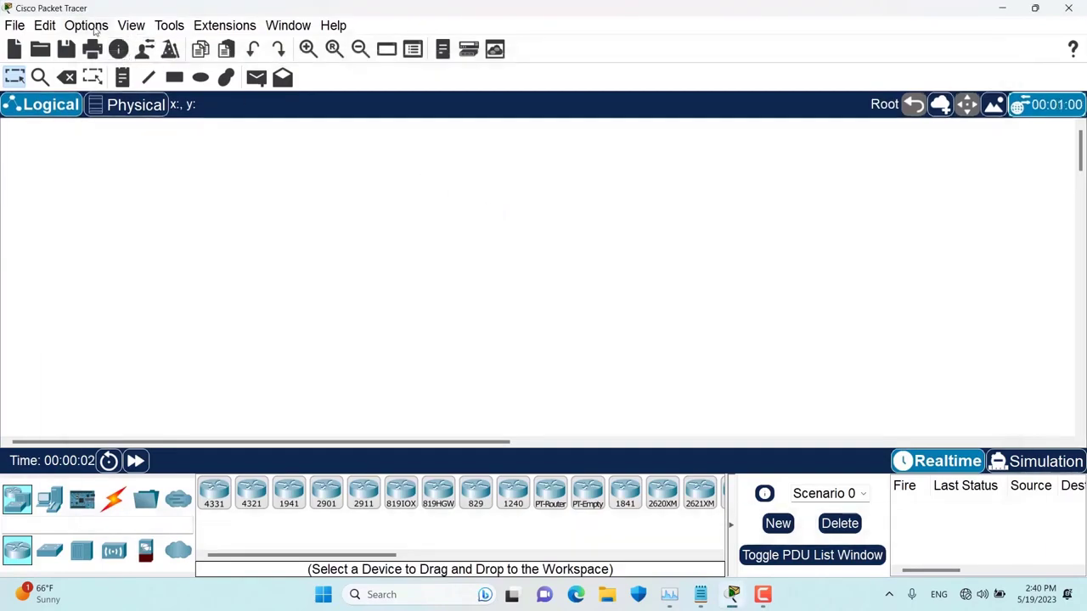
- Write the options to the installed program folder from Administrative preferences and acknowledge the confirmation
left_click(85, 25)
left_click(106, 47)
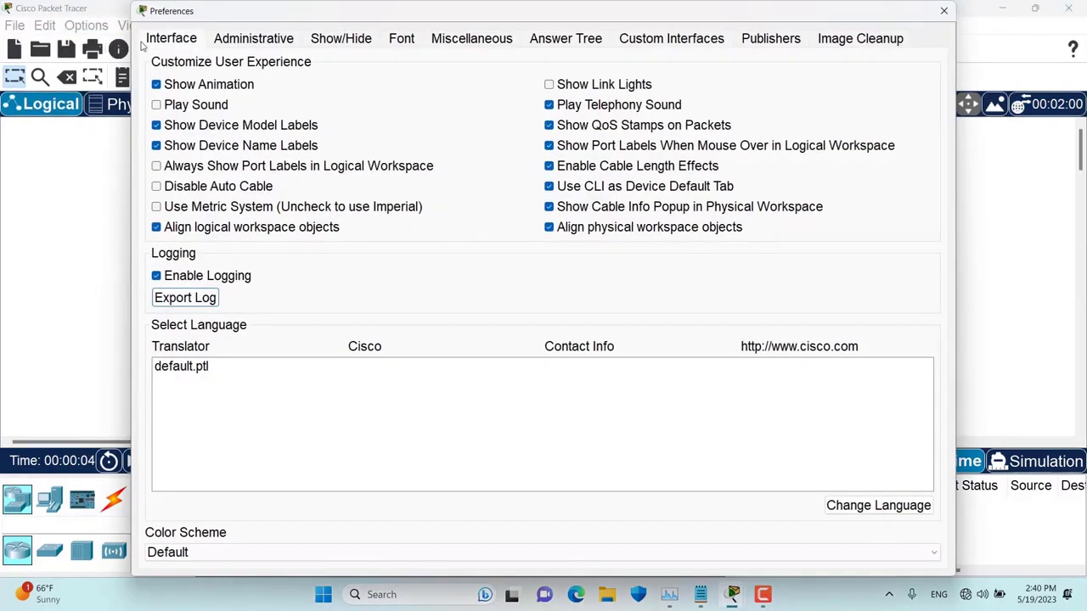
left_click(270, 40)
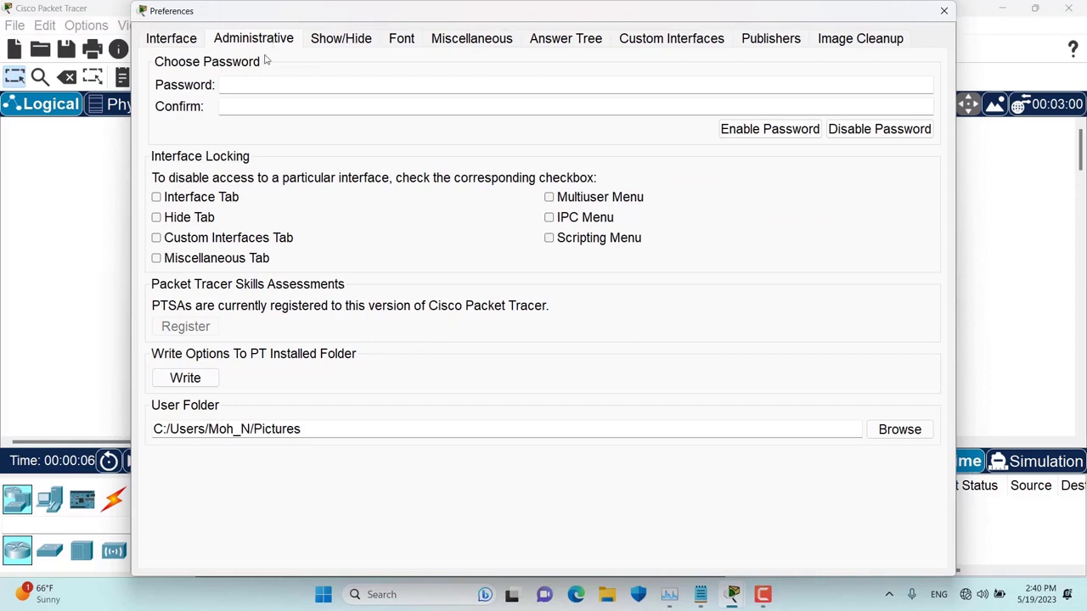
left_click(186, 379)
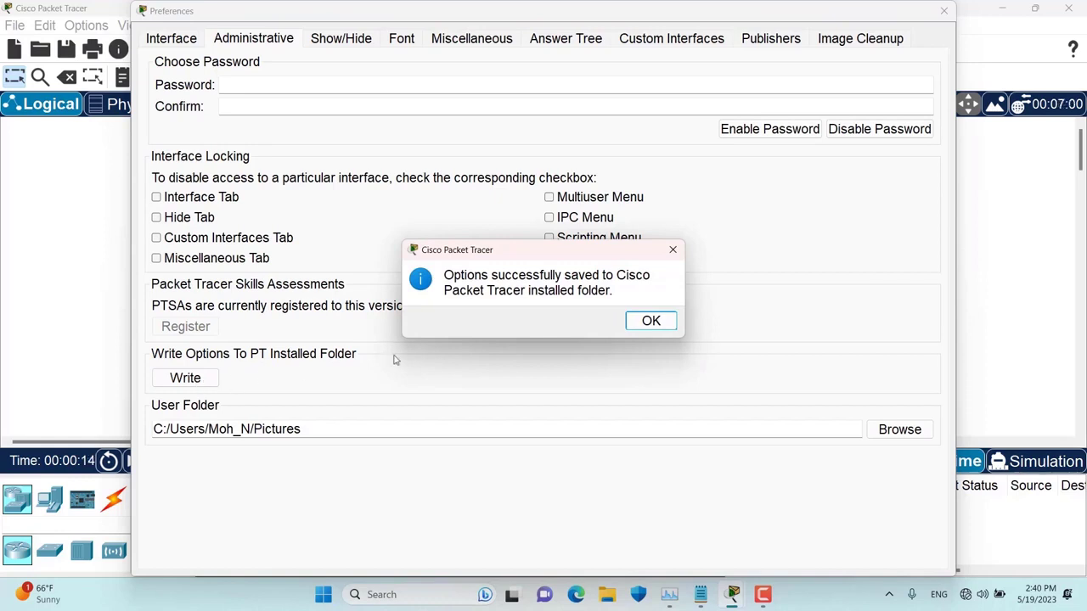
left_click(651, 322)
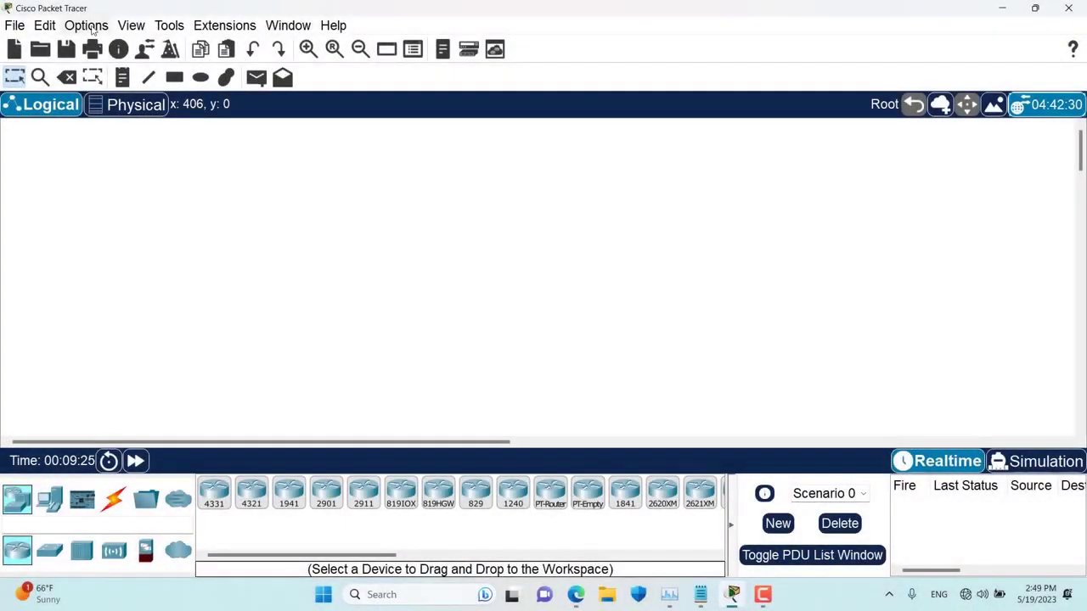
- Check the User Folder in Administrative preferences via Browse, leaving it at its default
left_click(89, 25)
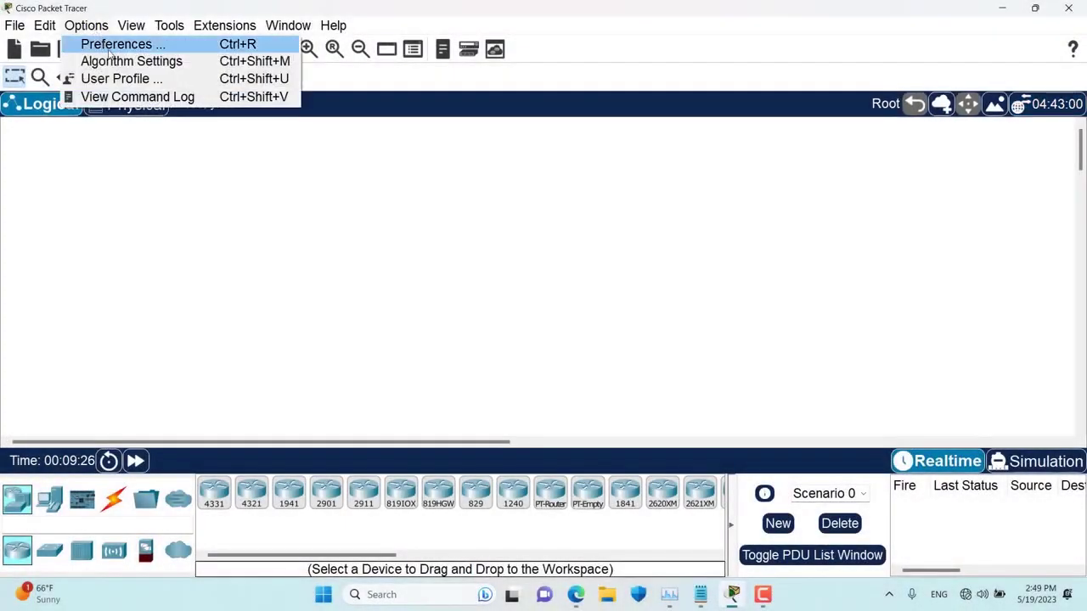
left_click(111, 45)
left_click(248, 42)
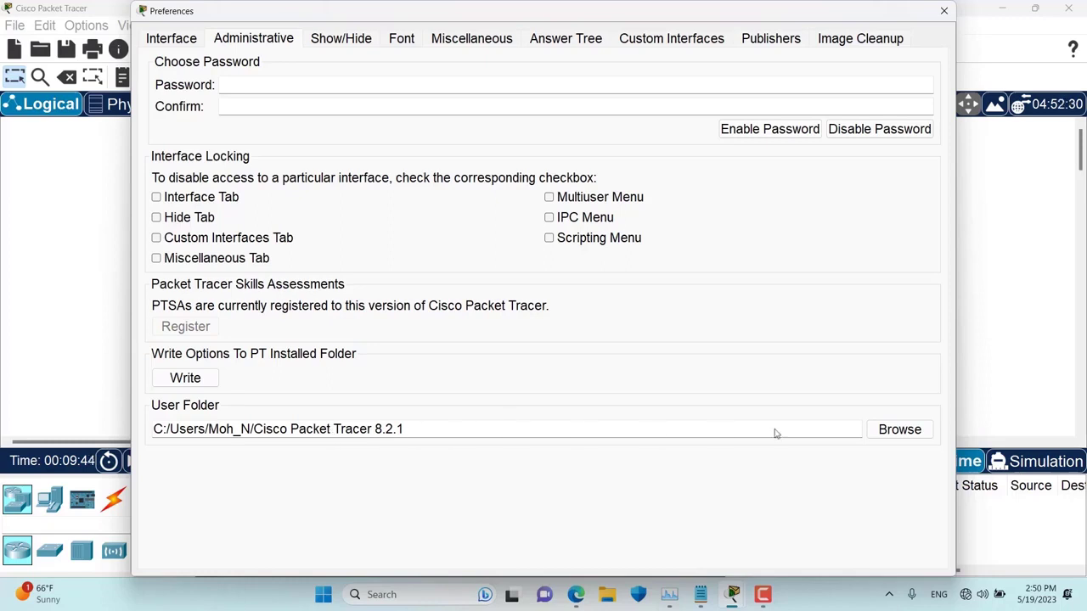
left_click(902, 431)
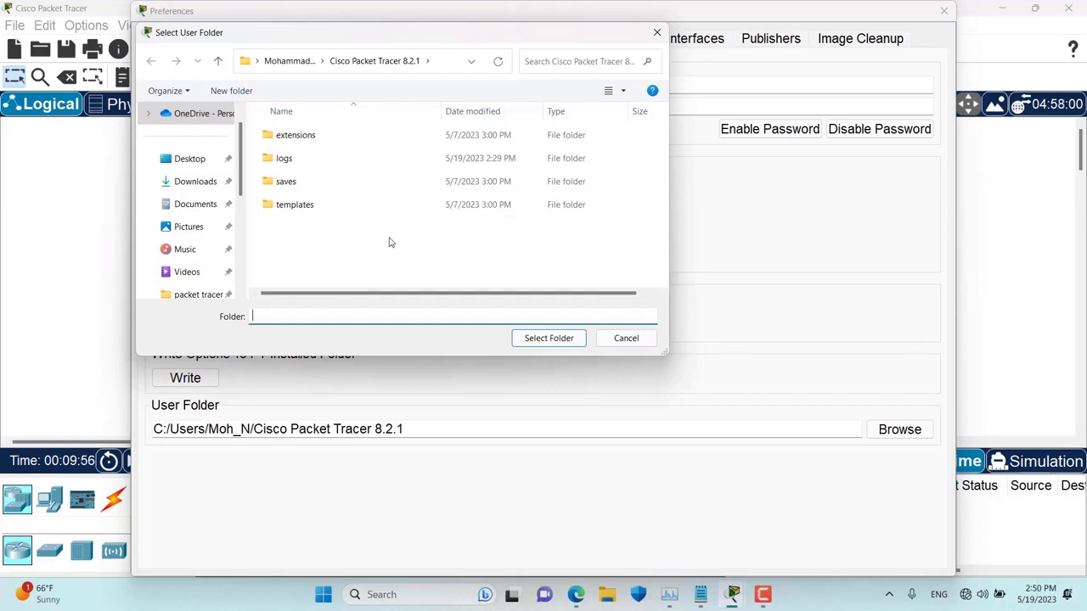
left_click(604, 338)
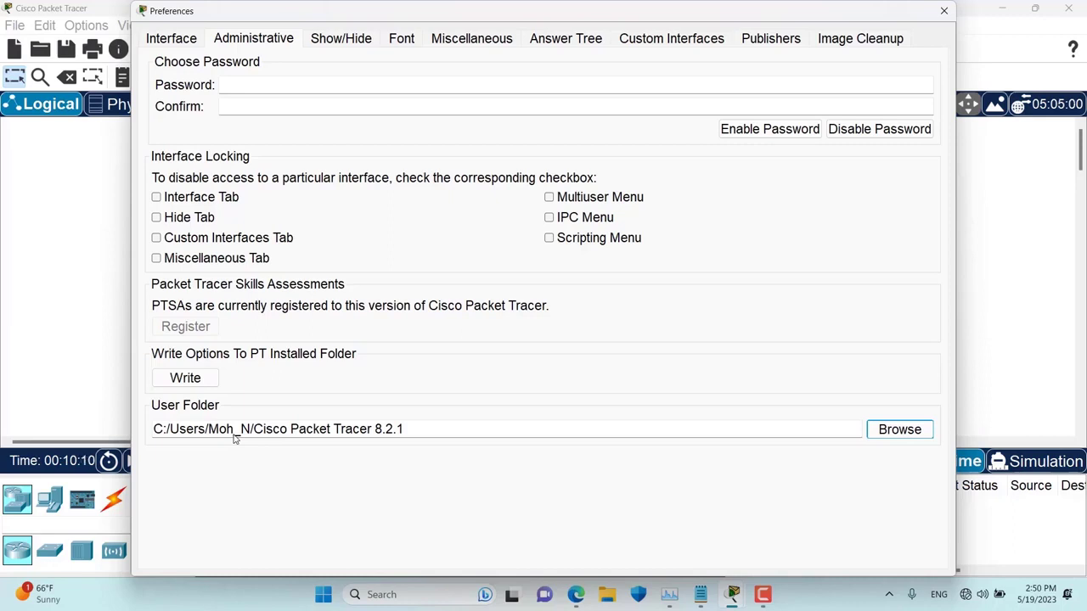
- Set the User Folder to Music, then bring up File Explorer on This PC
left_click(896, 431)
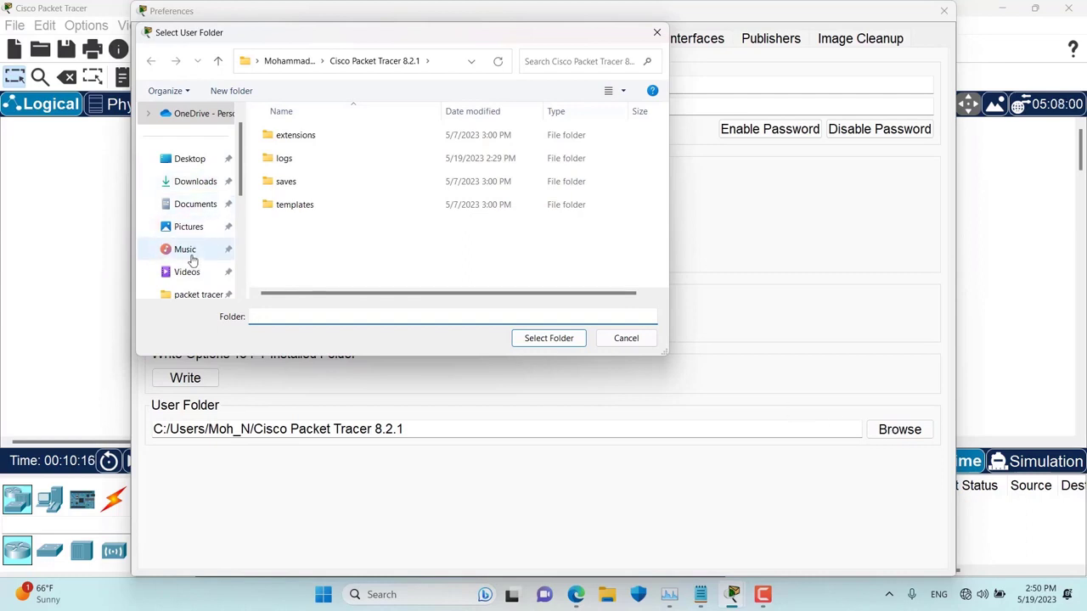
left_click(192, 257)
left_click(563, 339)
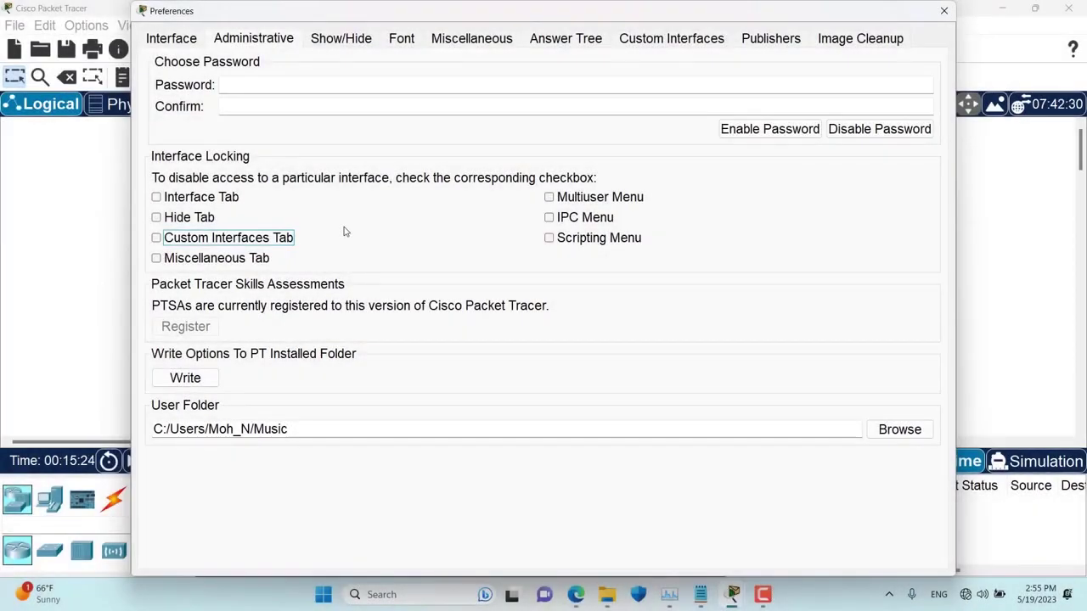
left_click(314, 299)
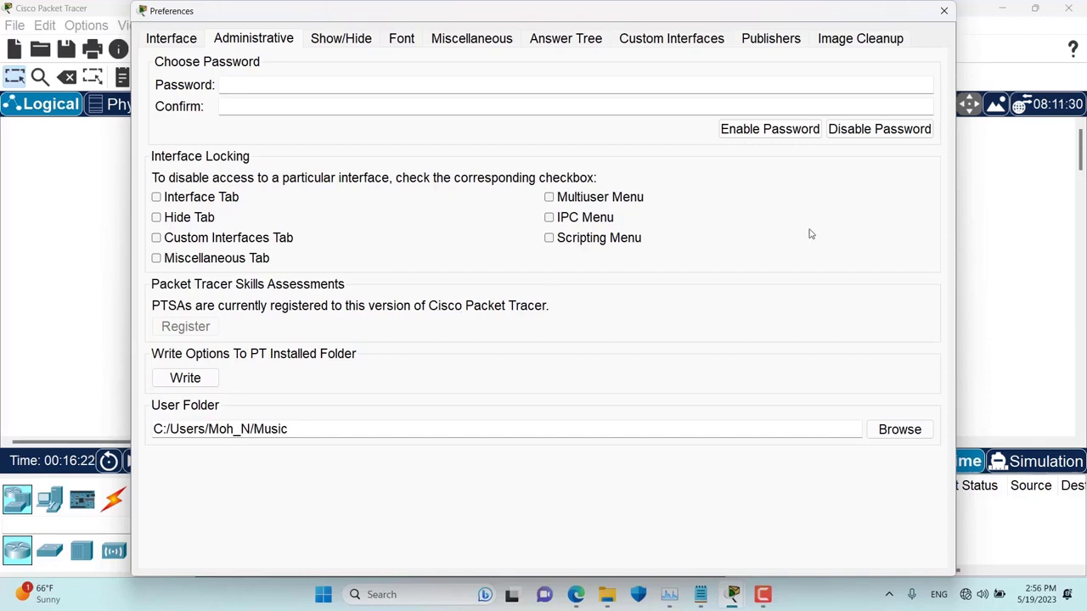
key("super+e")
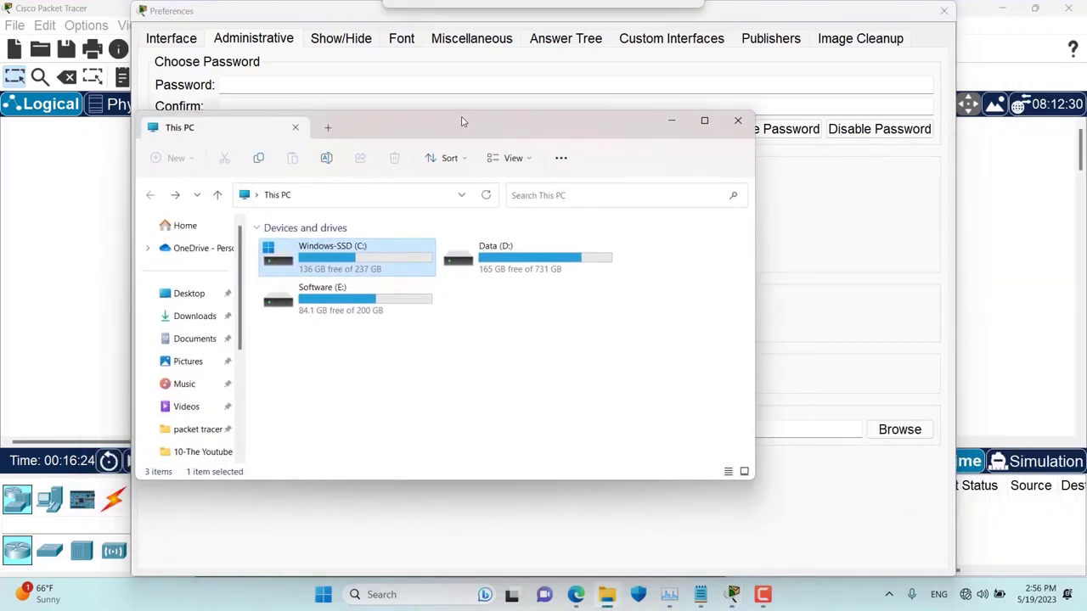
double_click(345, 263)
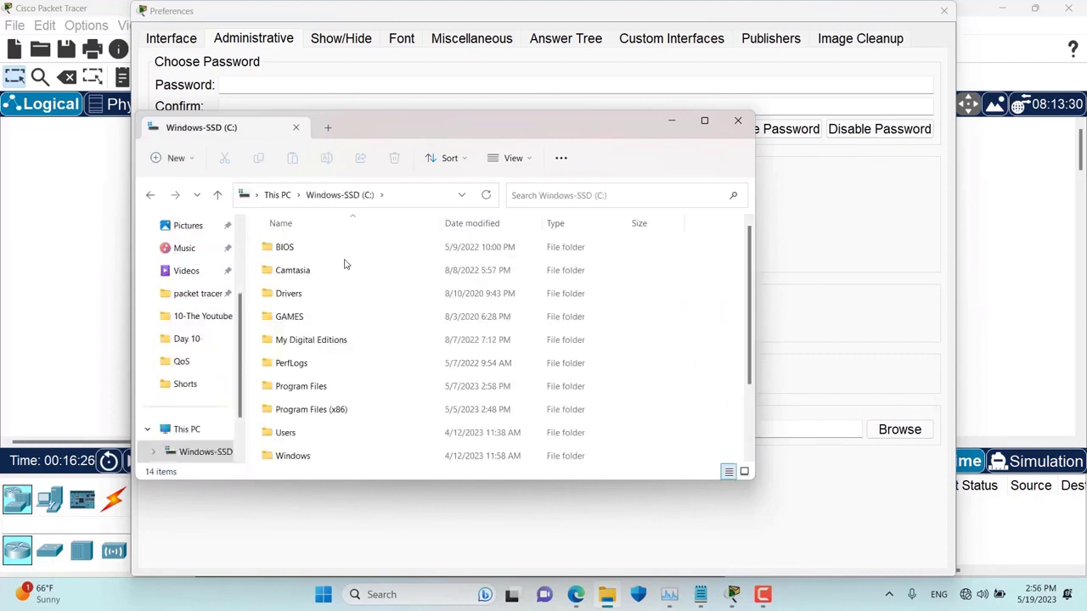
scroll(345, 265, "down", 1)
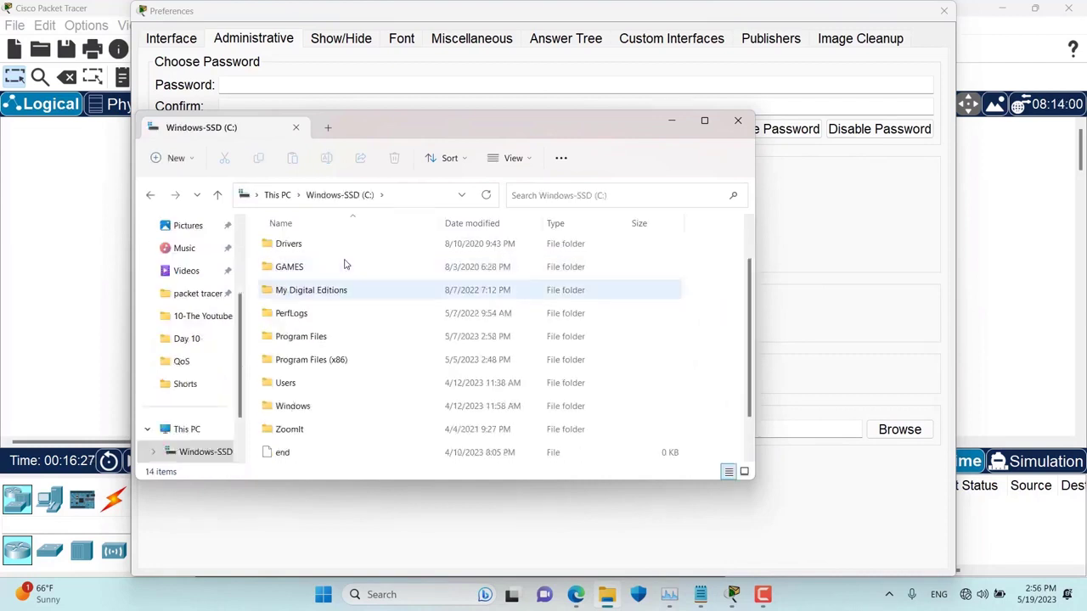
double_click(316, 343)
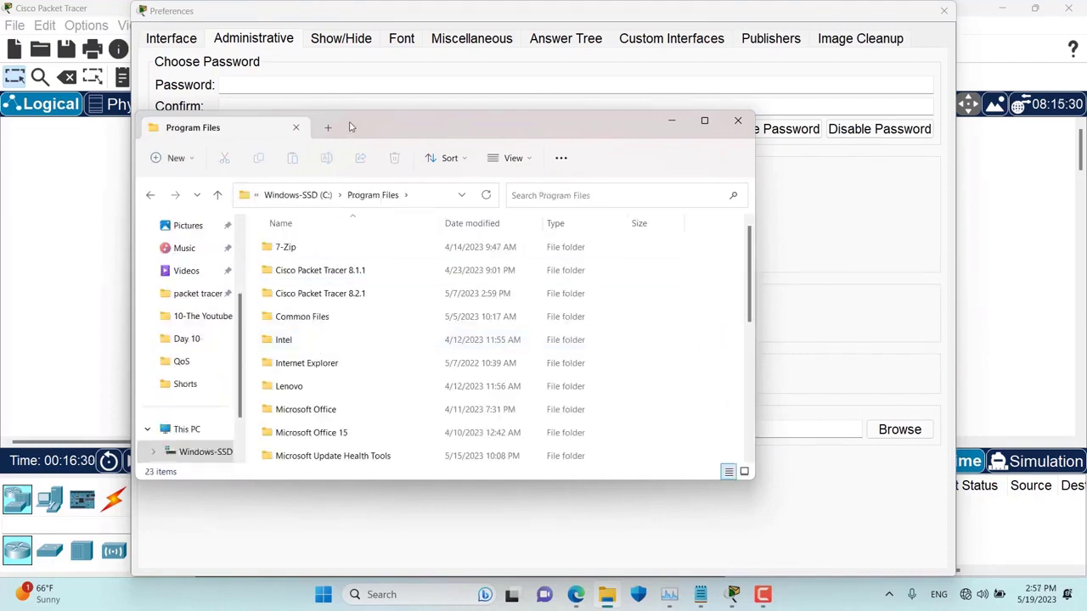
left_click_drag(353, 127, 368, 96)
left_click(339, 244)
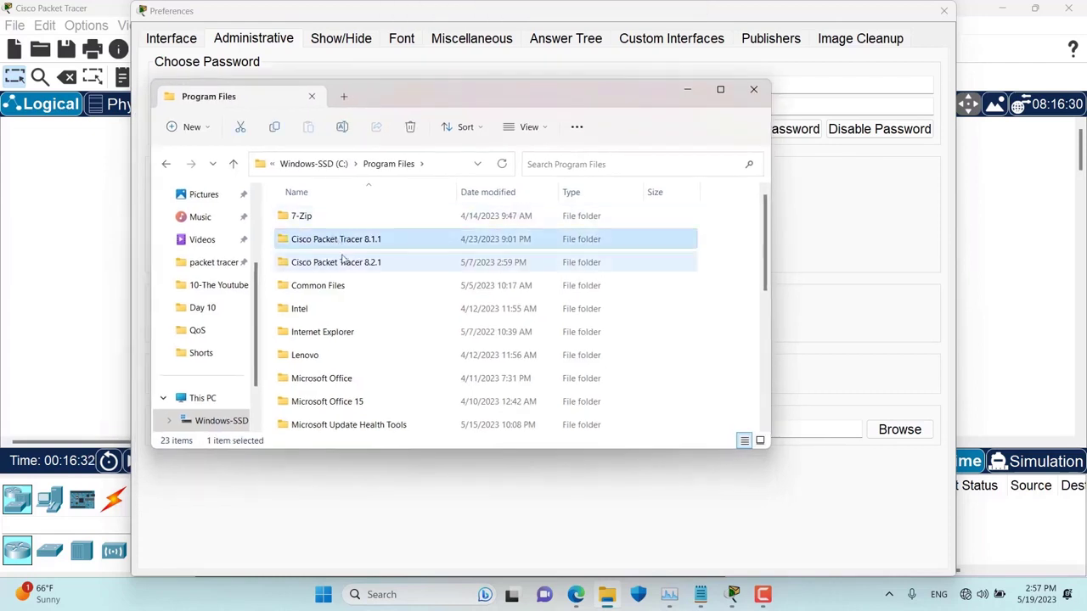
left_click(341, 268)
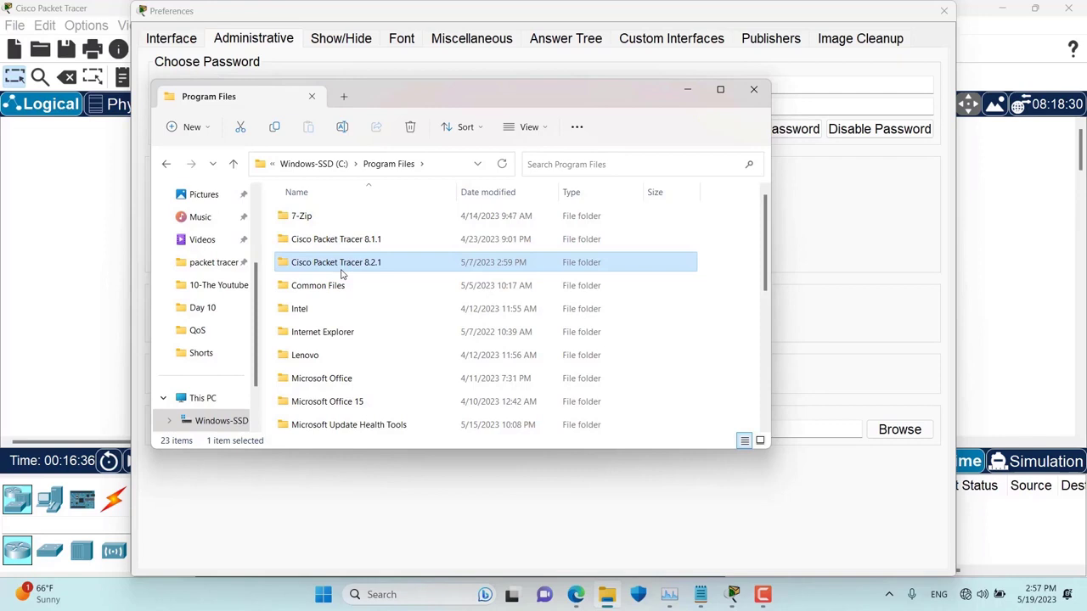
left_click(364, 241)
left_click(365, 262)
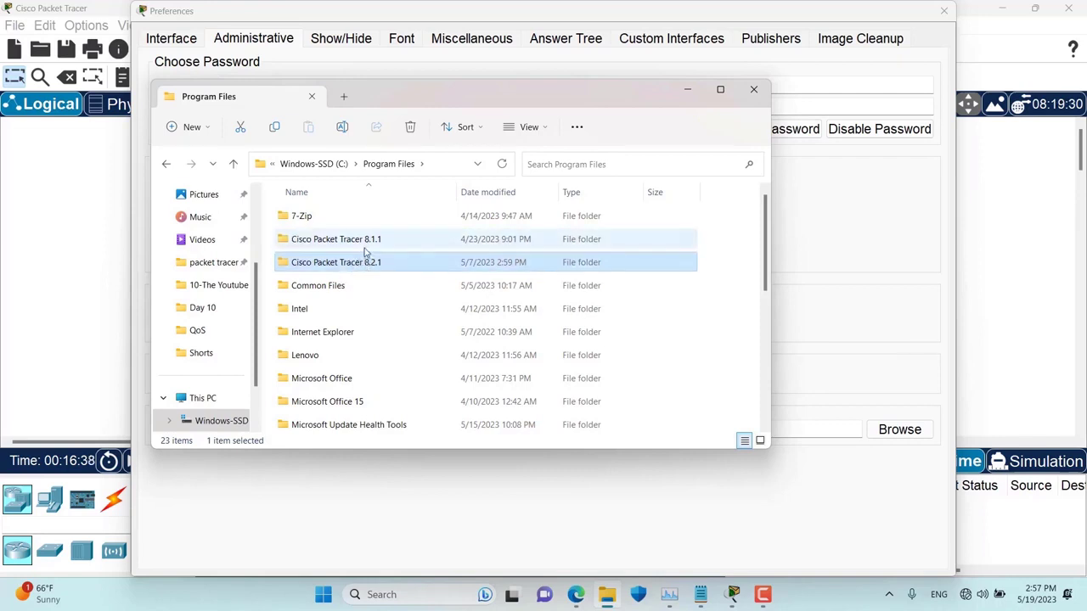
left_click(366, 247)
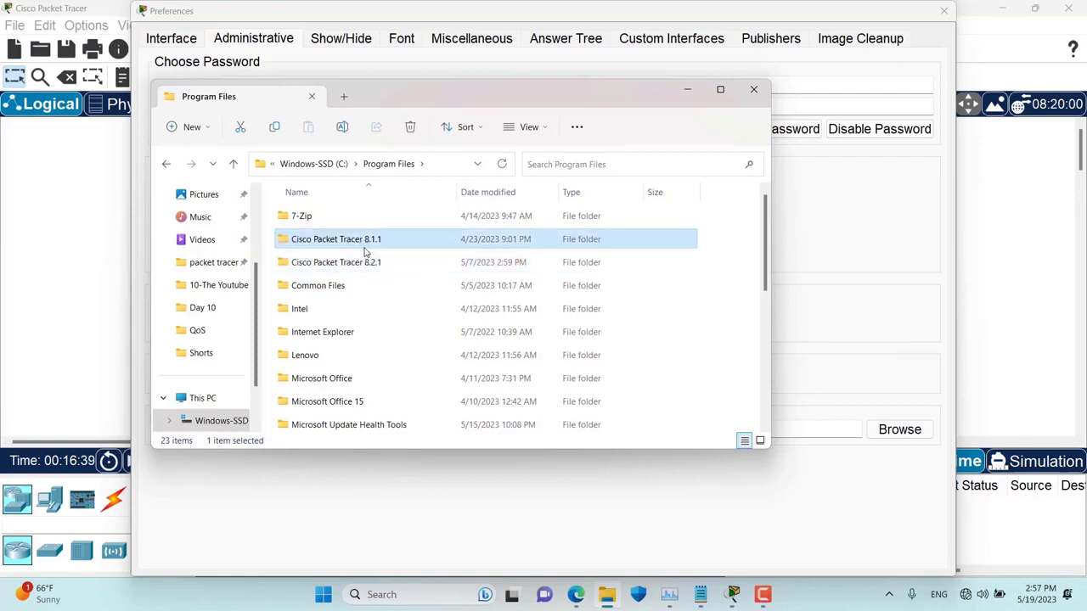
left_click(693, 93)
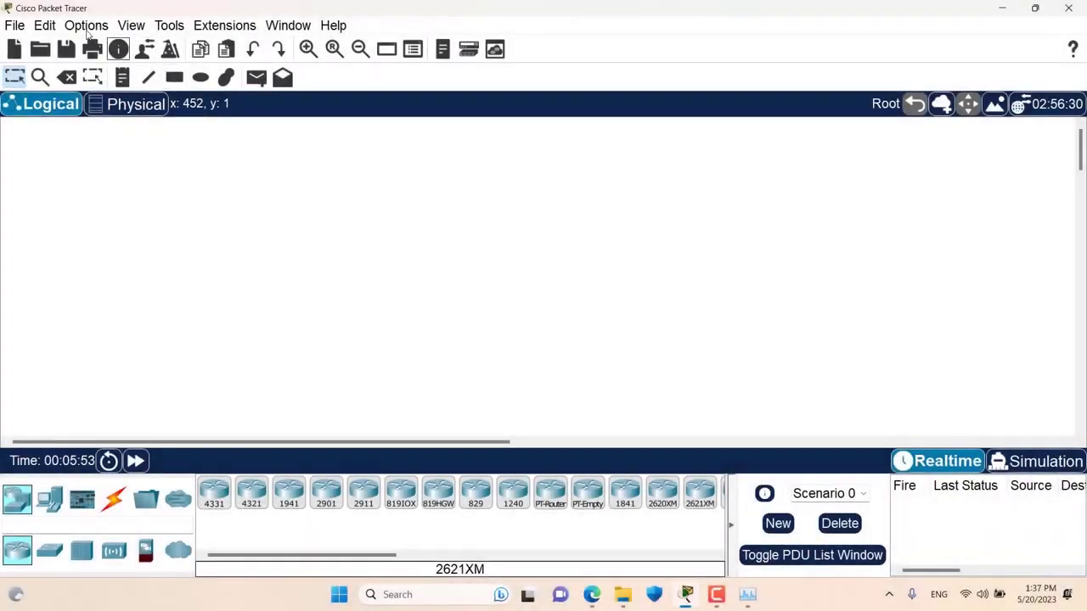
- View the installed default.ptl language file, then go to Google results for a Chinese language pack
left_click(88, 30)
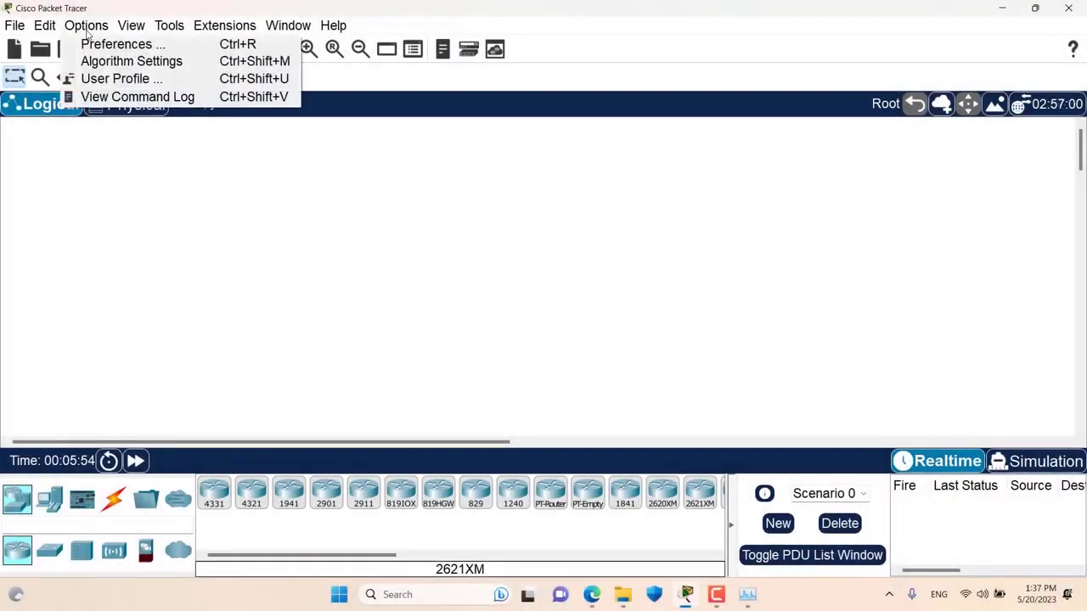
left_click(100, 44)
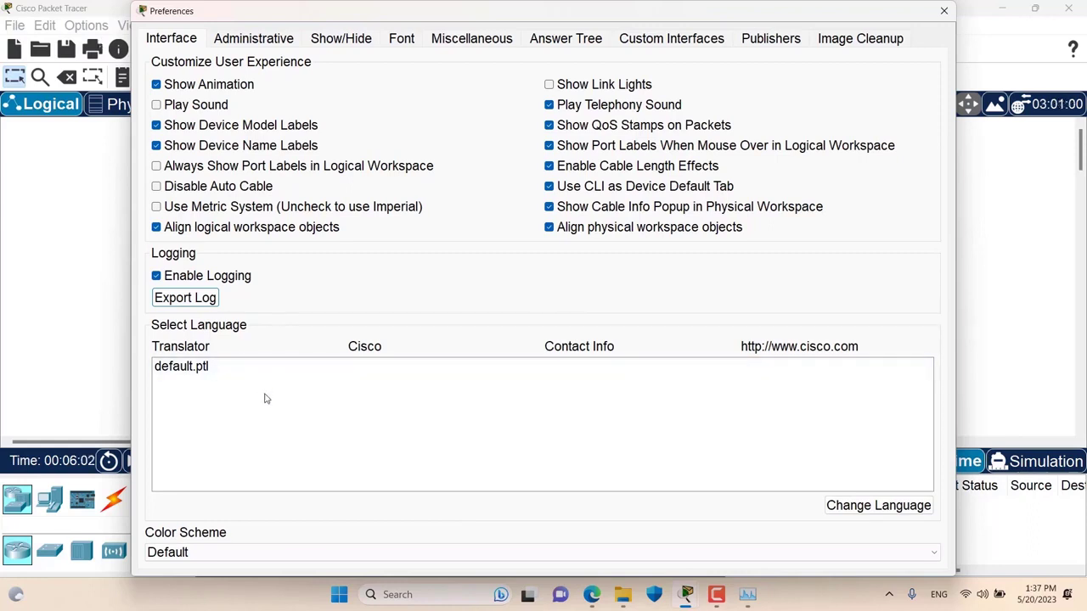
left_click(187, 370)
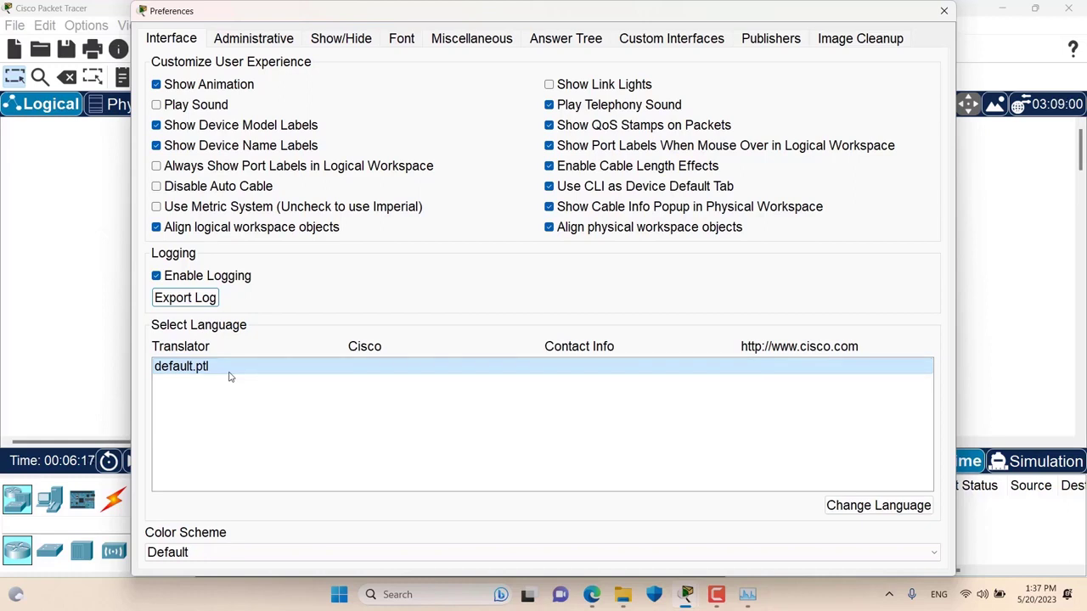
left_click(592, 594)
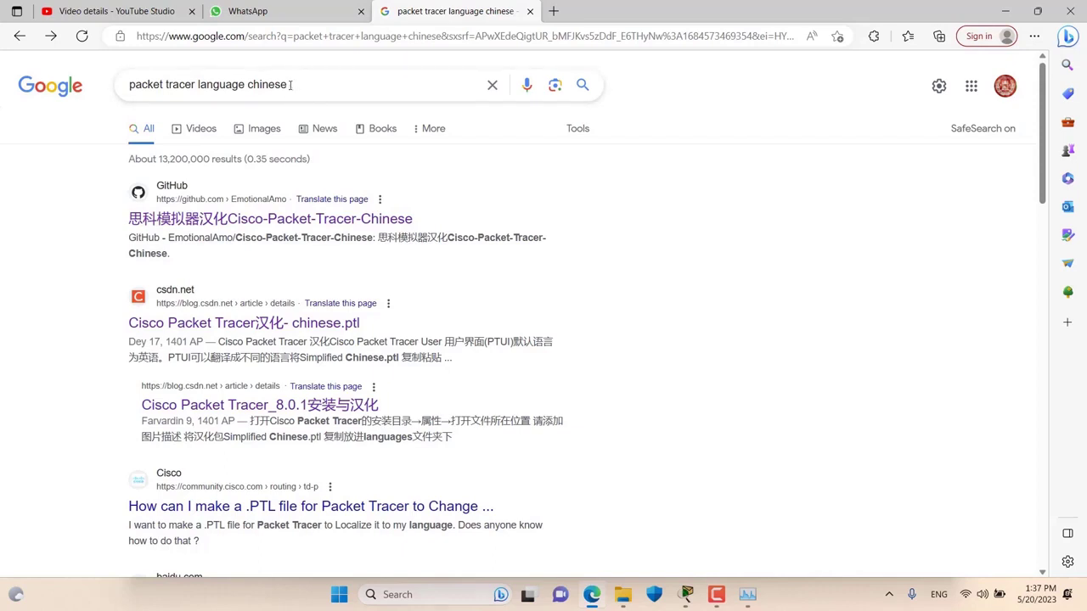
- Download chinese.1.8.1.ptl from the Cisco-Packet-Tracer-Chinese GitHub repository and show it in Downloads
left_click(270, 221)
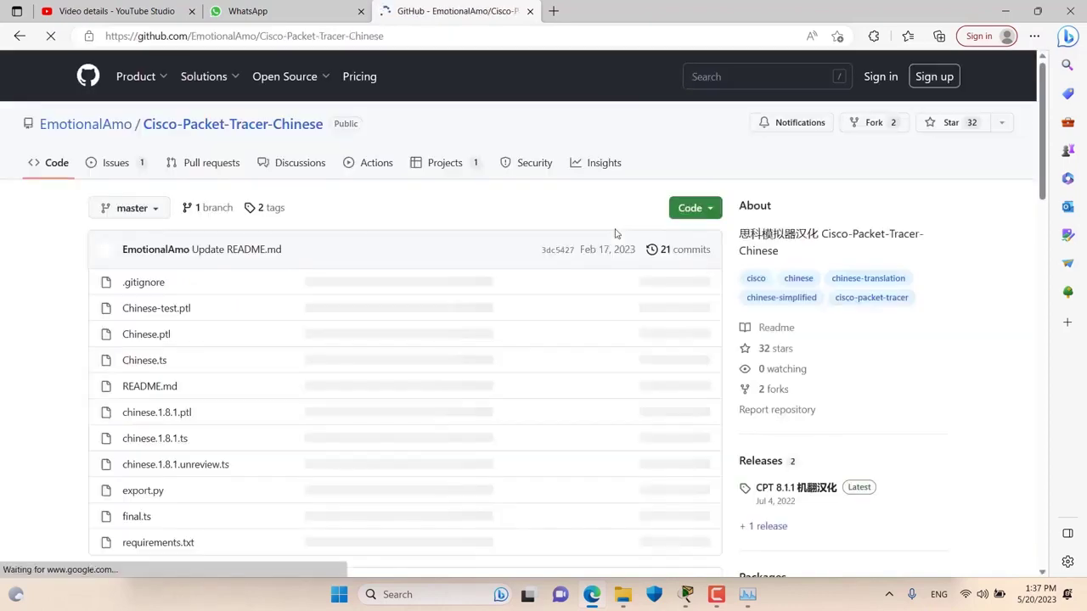
scroll(556, 236, "down", 1)
scroll(557, 235, "down", 1)
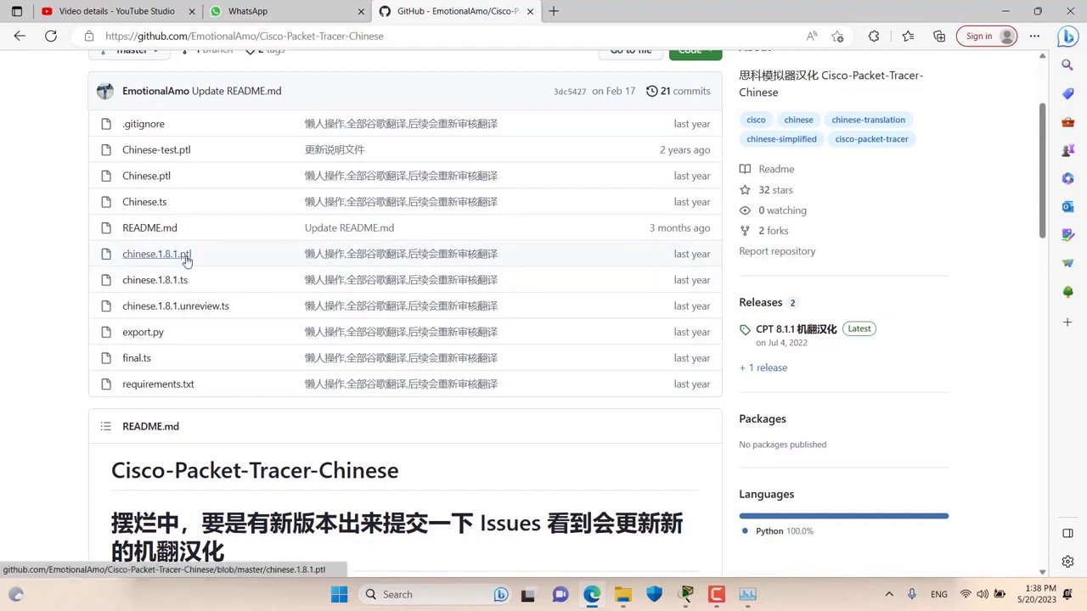
left_click(187, 260)
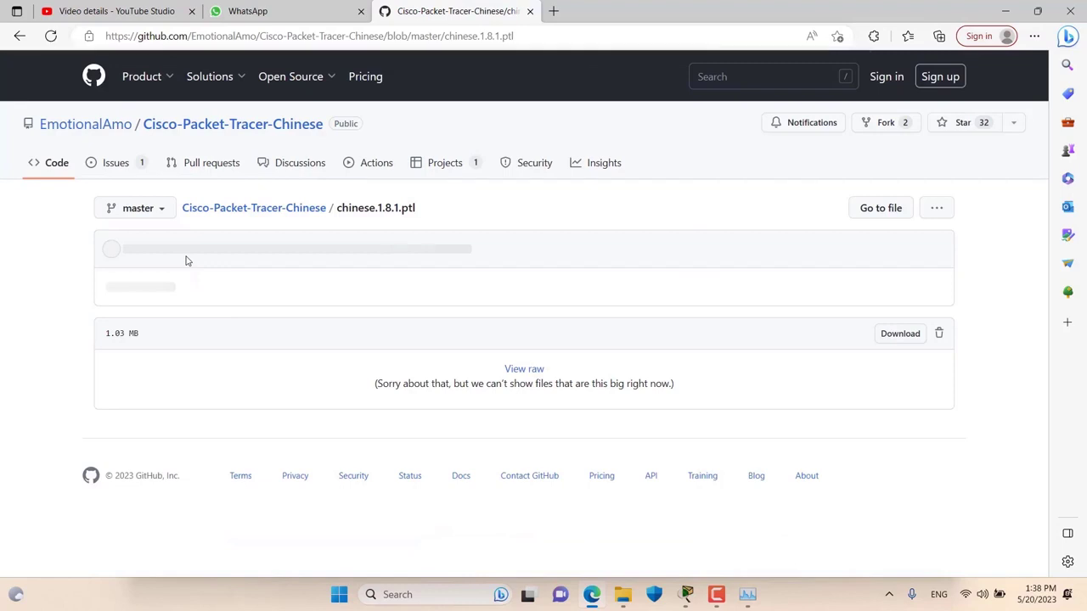
left_click(892, 334)
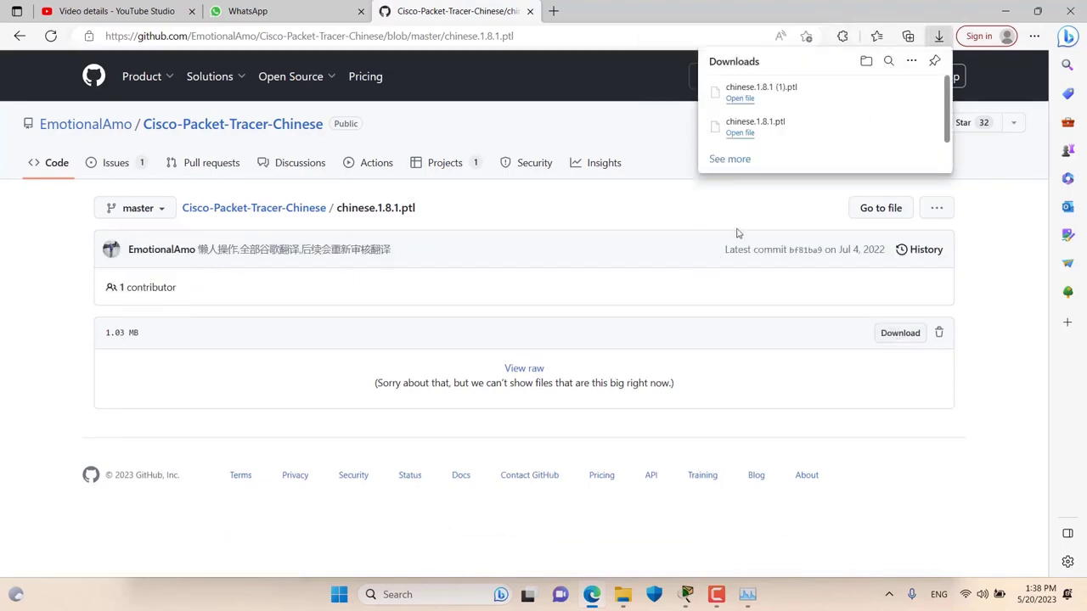
mouse_move(885, 91)
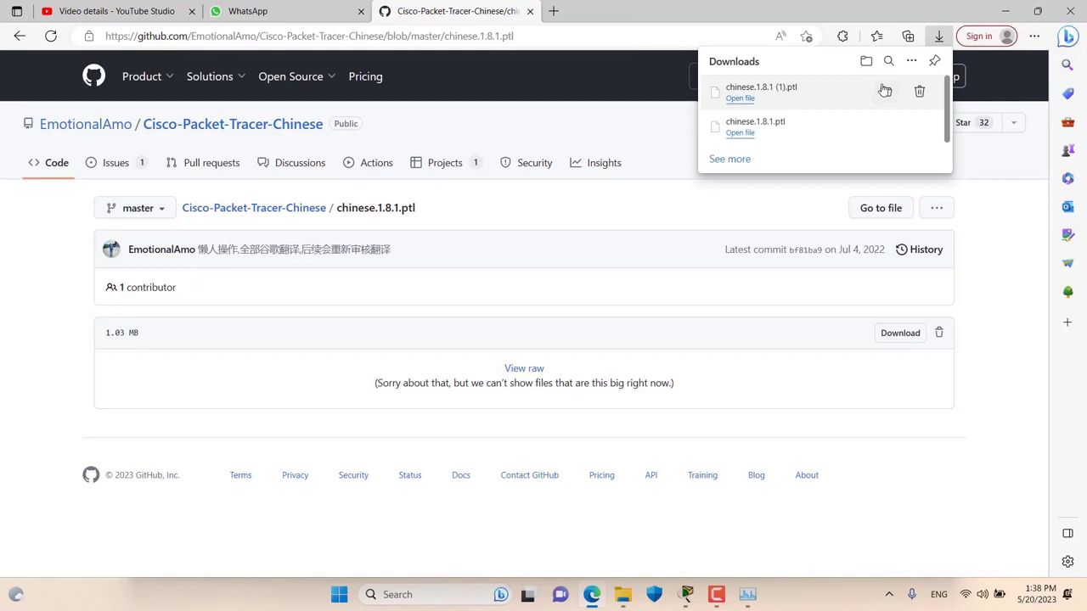
left_click(886, 91)
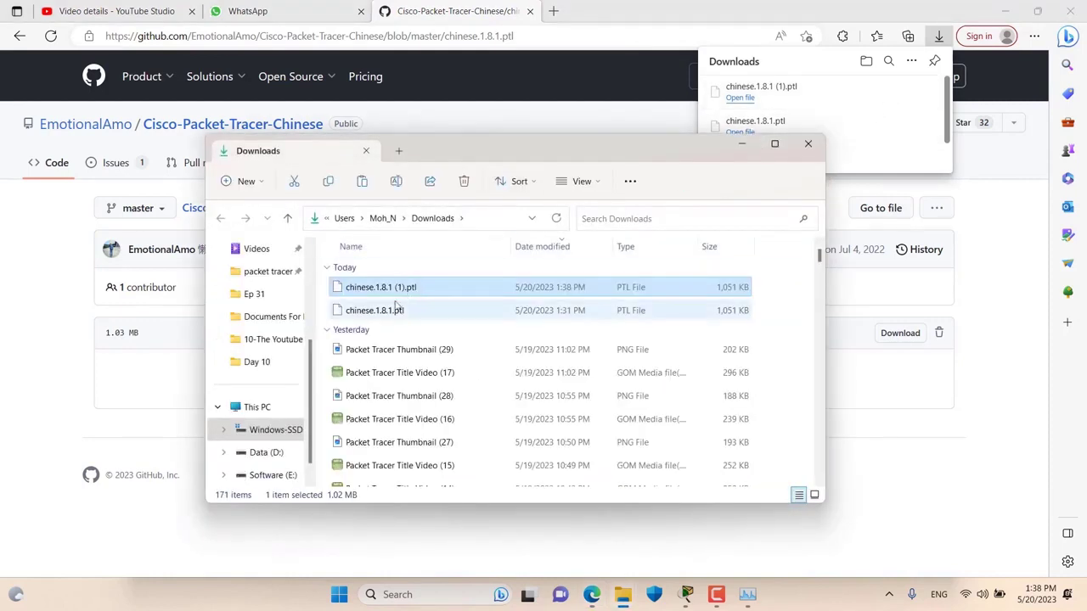
- Copy chinese.1.8.1.ptl and navigate to C:\Program Files\Cisco Packet Tracer 8.2.1\languages
left_click(394, 309)
right_click(392, 310)
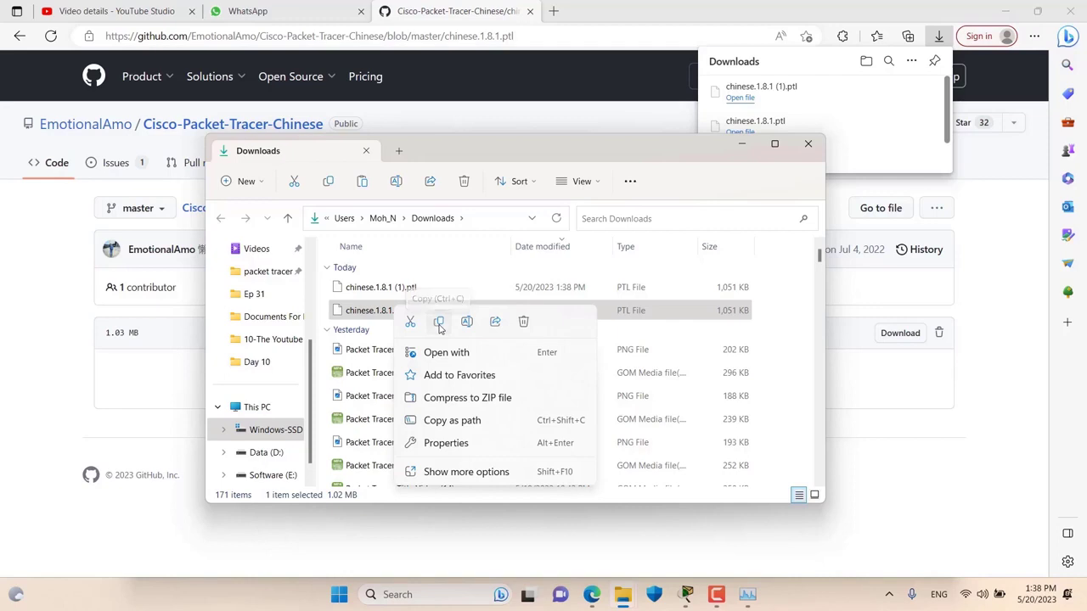
left_click(440, 324)
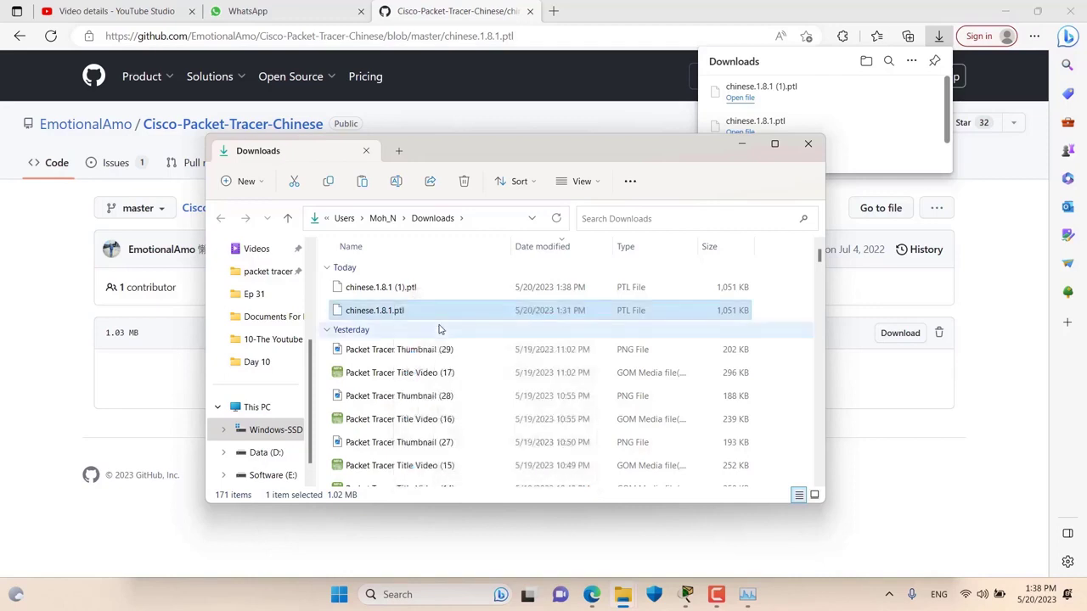
left_click(262, 433)
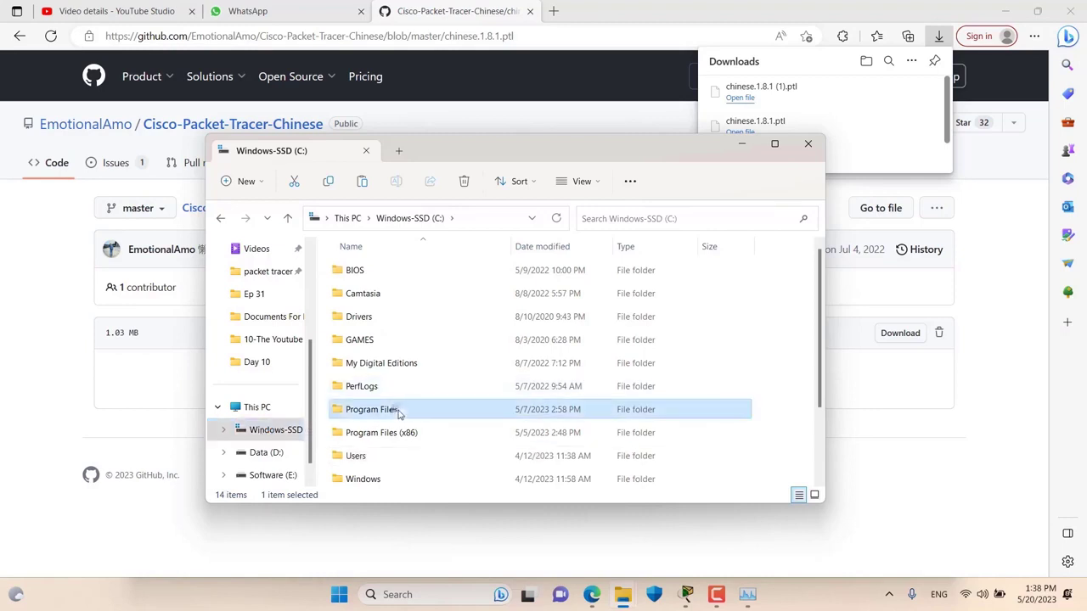
double_click(371, 409)
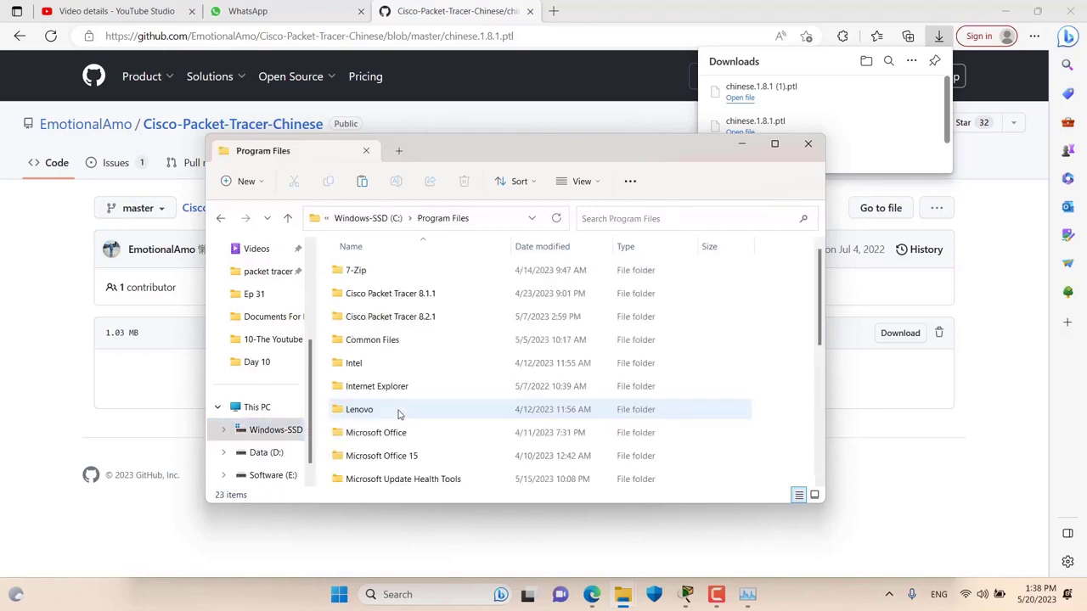
double_click(416, 317)
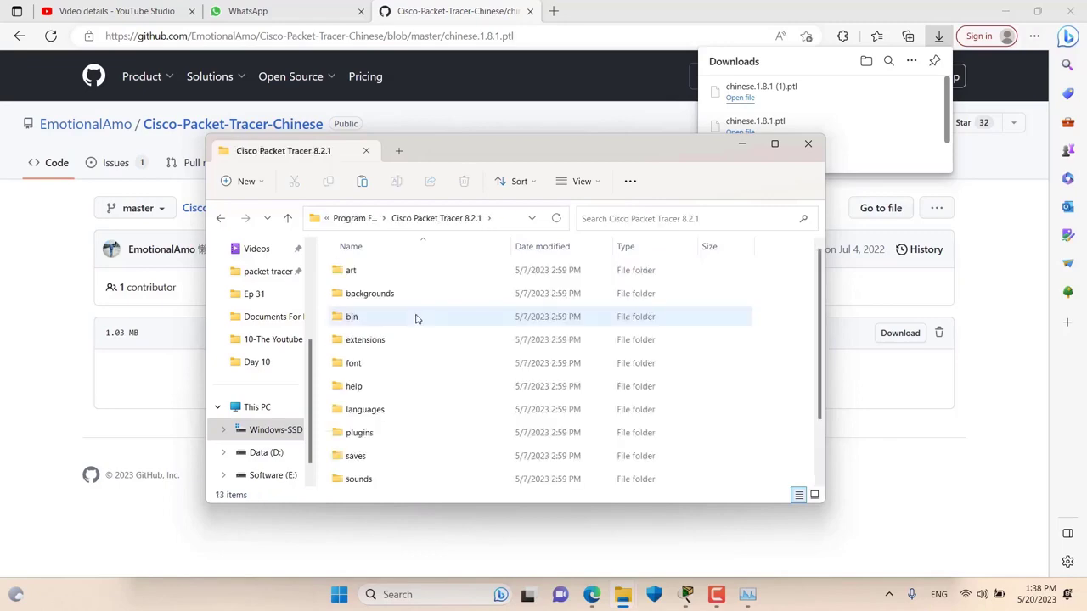
double_click(493, 150)
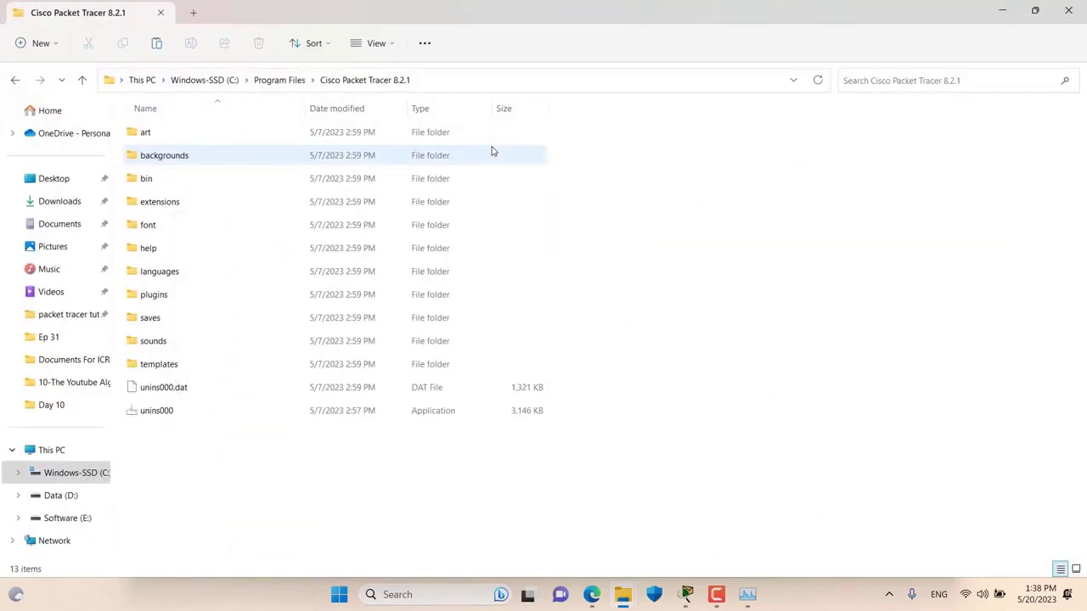
left_click(173, 277)
double_click(173, 276)
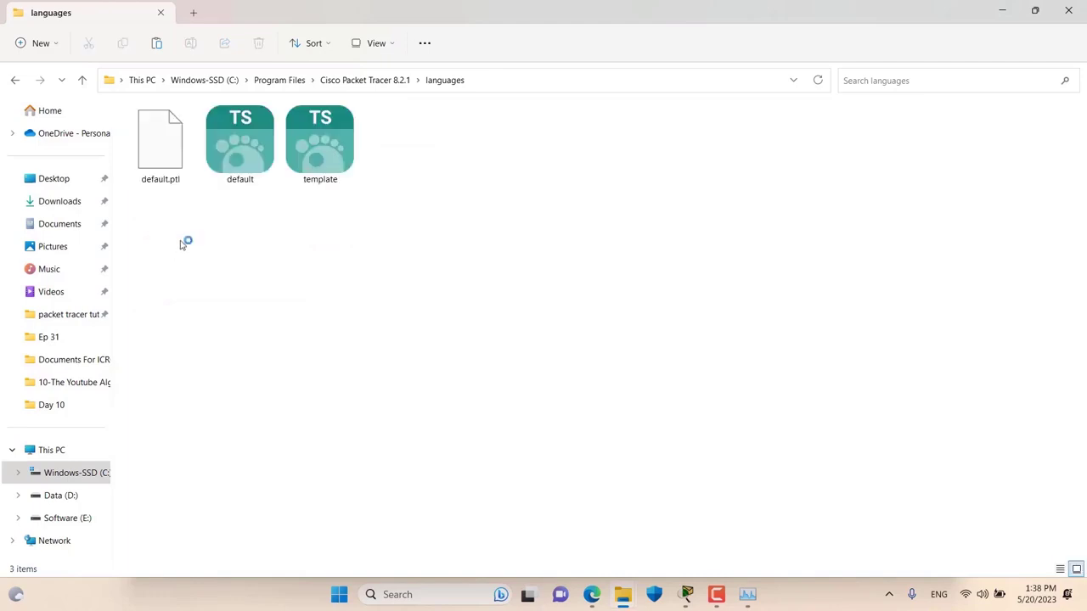
- Paste the language file into the languages folder with administrator permission, then return to Preferences
right_click(182, 239)
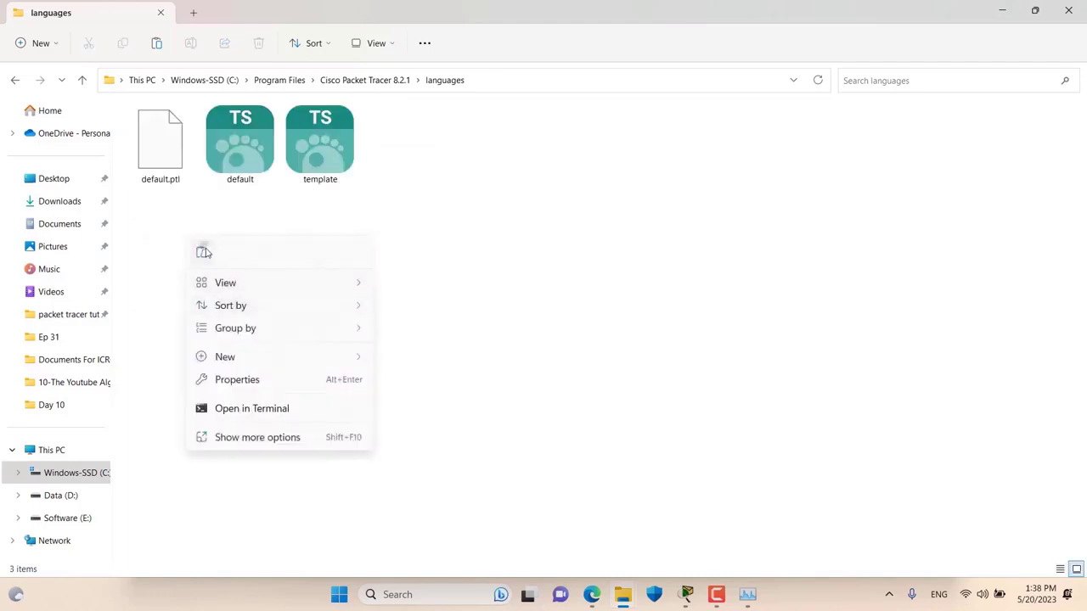
left_click(204, 250)
left_click(231, 241)
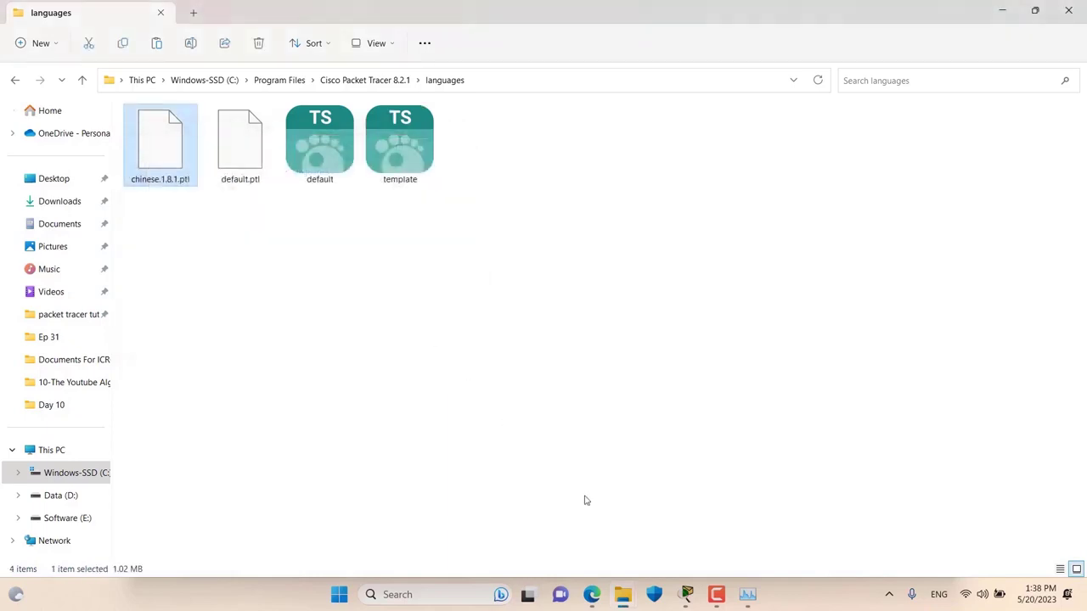
left_click(686, 596)
left_click(739, 529)
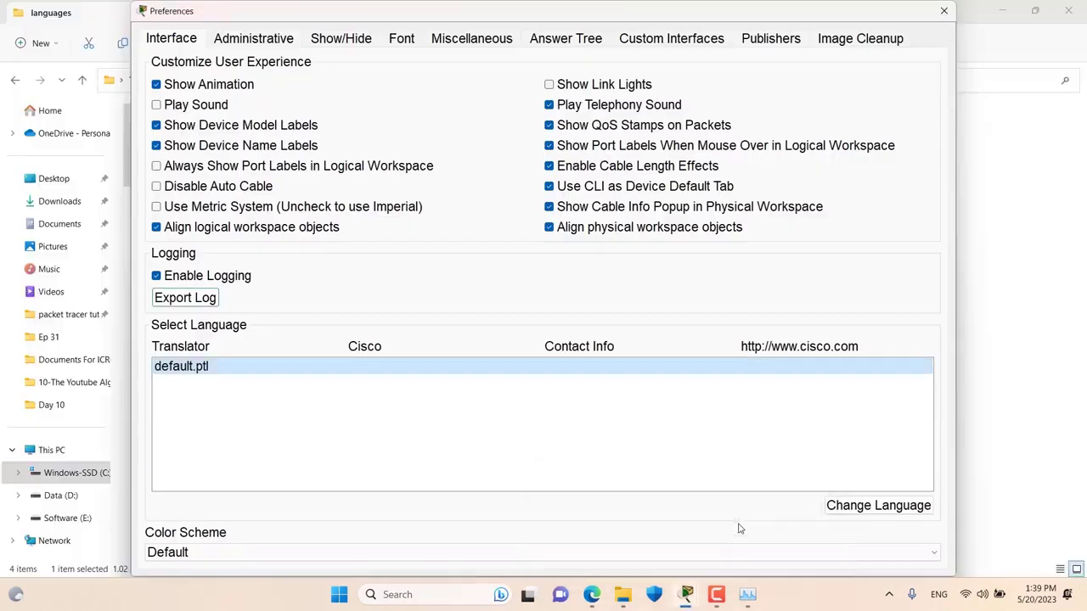
- Switch the interface language to chinese.1.8.1.ptl and exit Packet Tracer to apply it
left_click(944, 11)
left_click(686, 595)
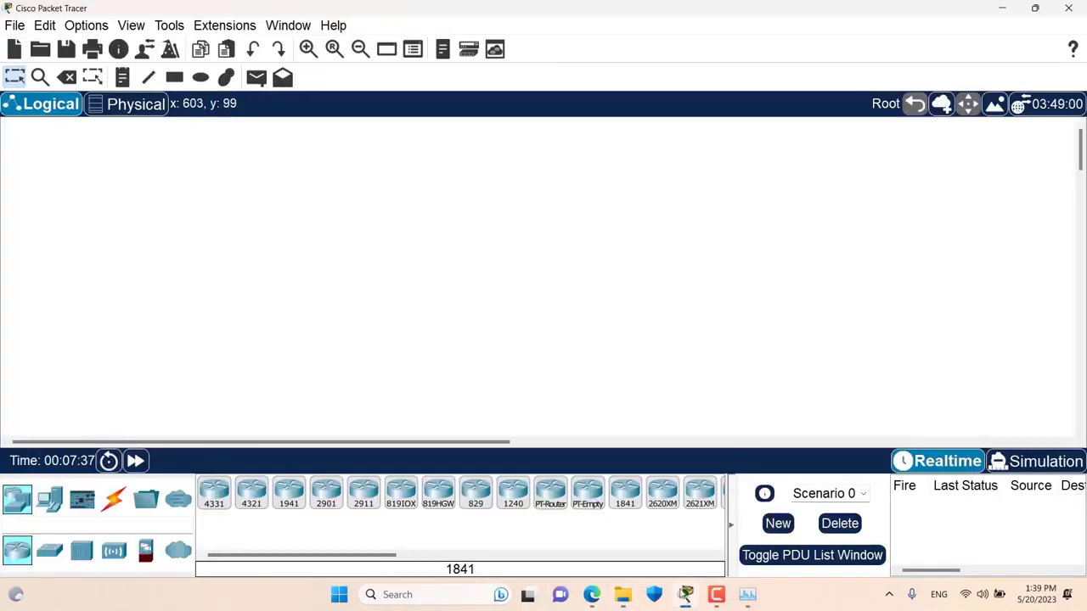
left_click(86, 24)
left_click(98, 44)
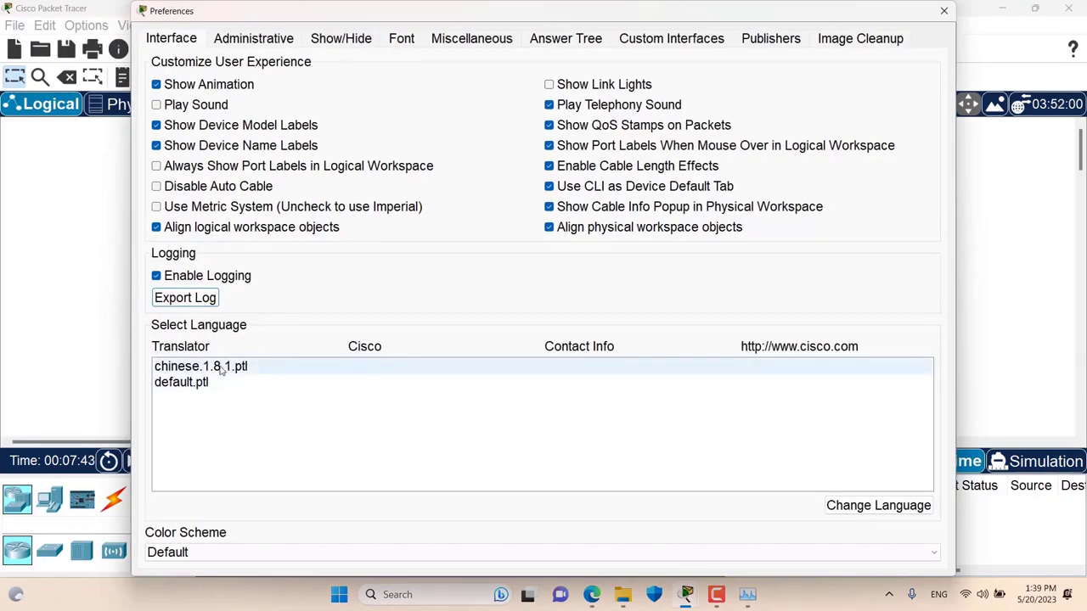
left_click(222, 369)
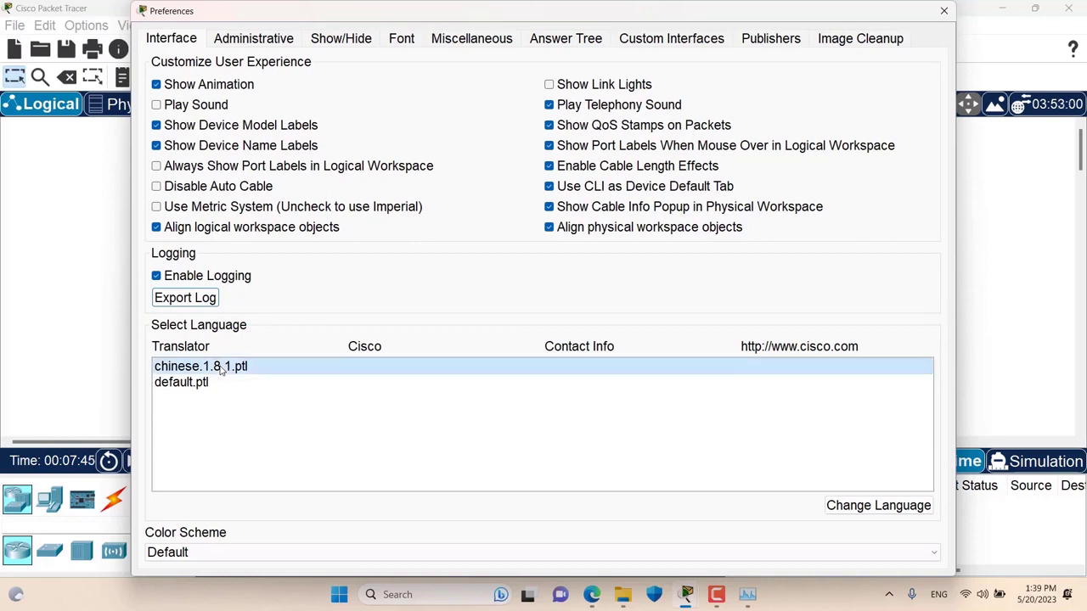
left_click(873, 509)
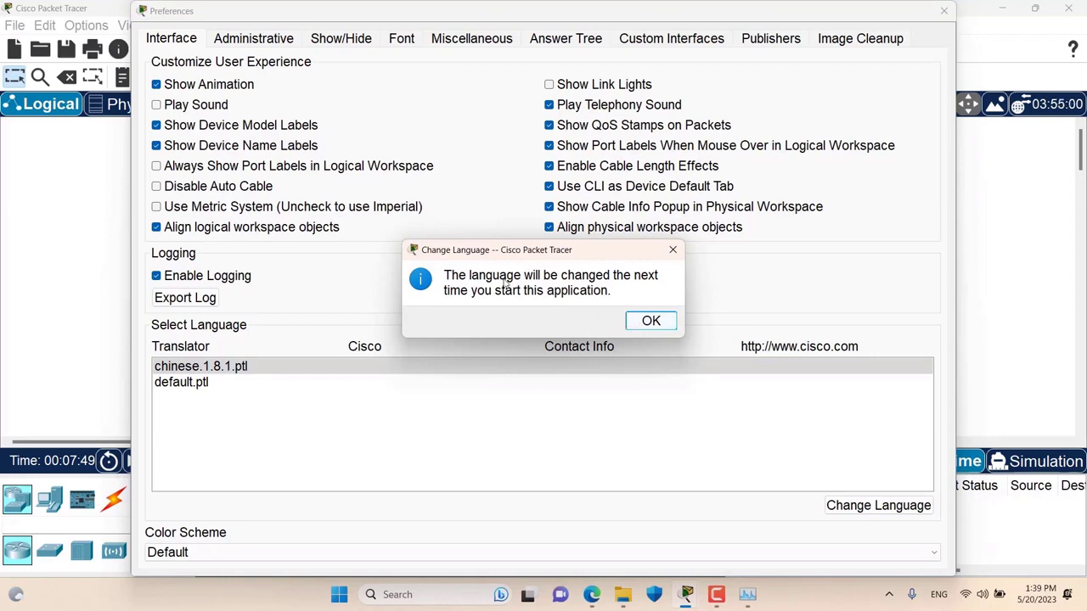
left_click(652, 322)
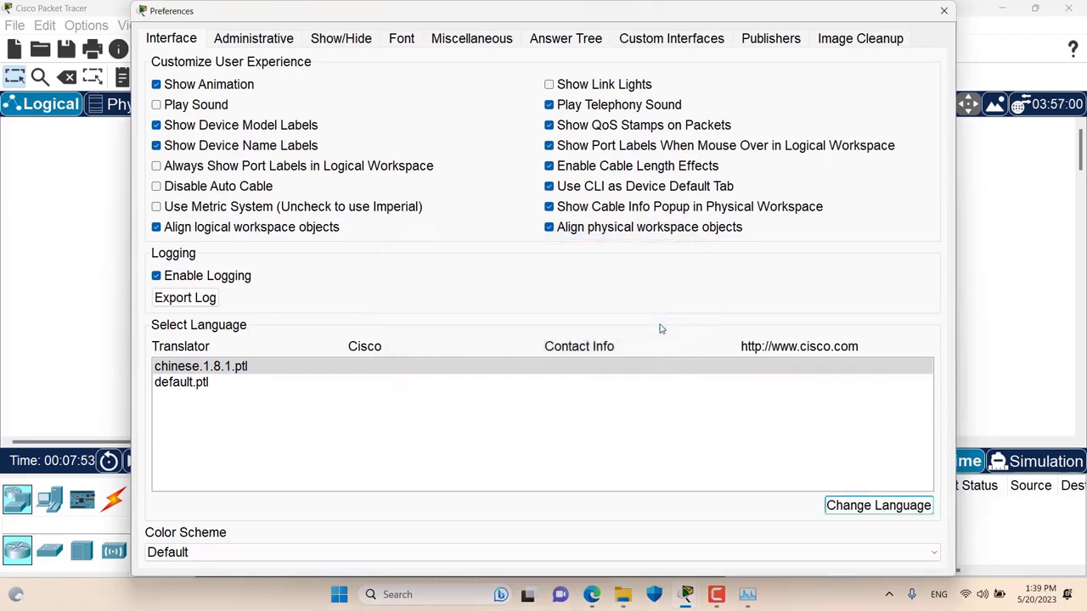
left_click(943, 12)
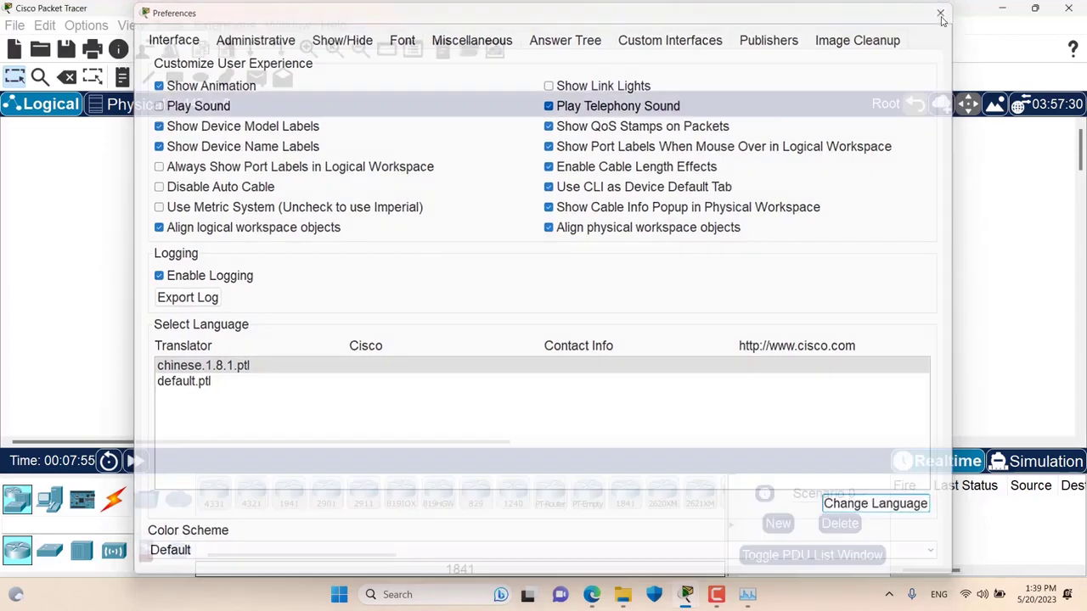
left_click(1067, 8)
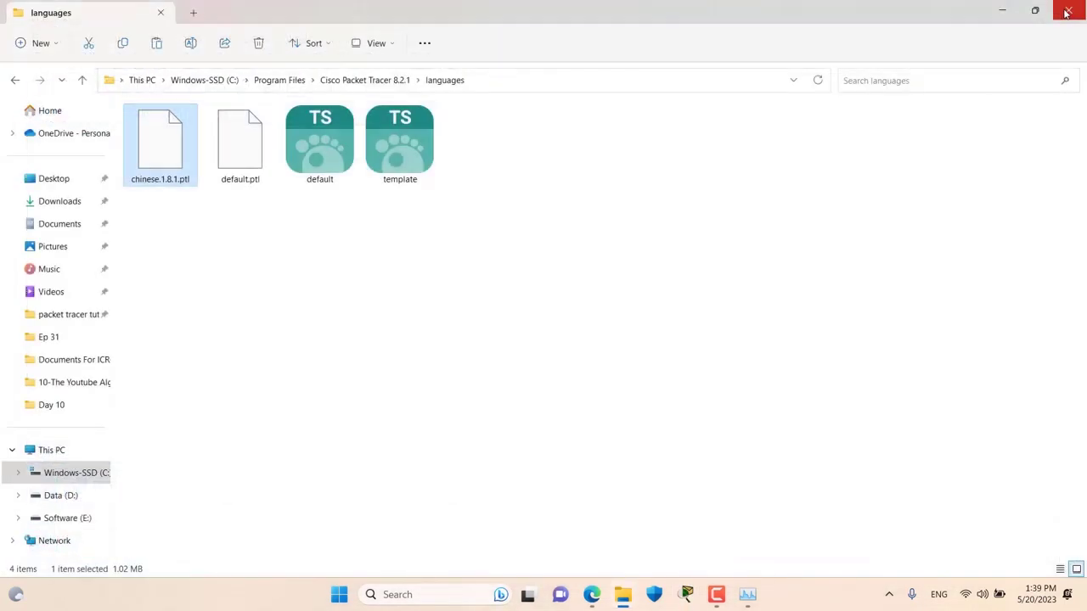
- Relaunch Packet Tracer and look through its Chinese-labelled View, Options and Help menus
left_click(687, 595)
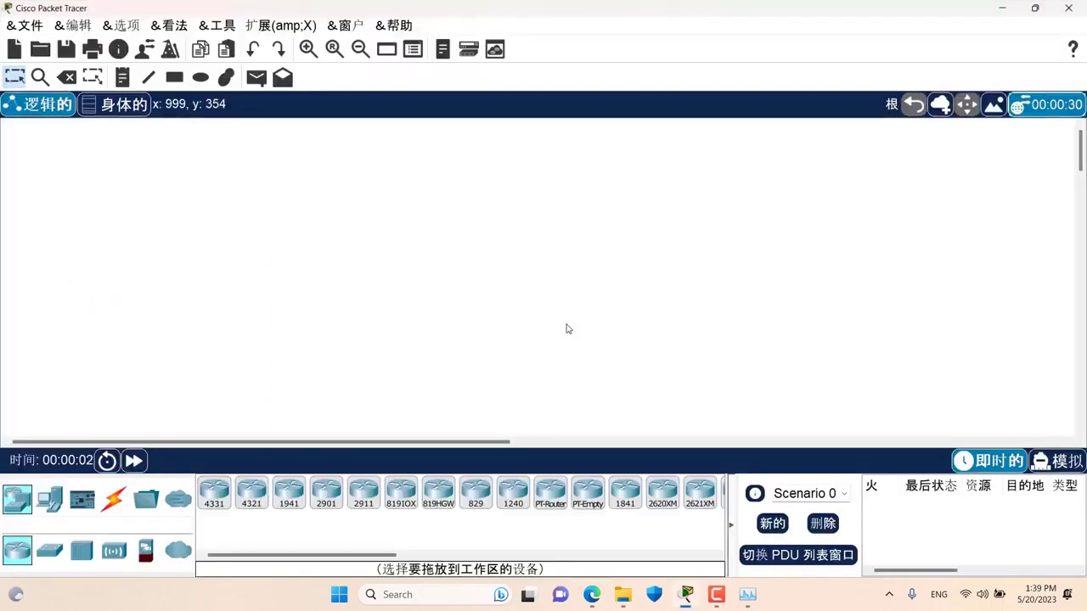
left_click(169, 25)
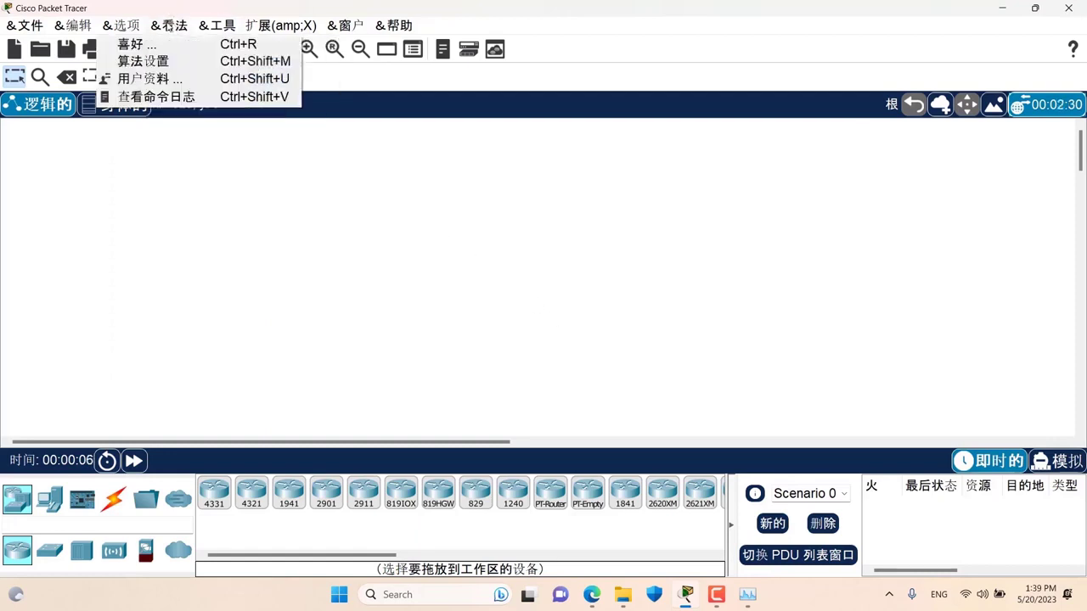
mouse_move(45, 30)
mouse_move(386, 28)
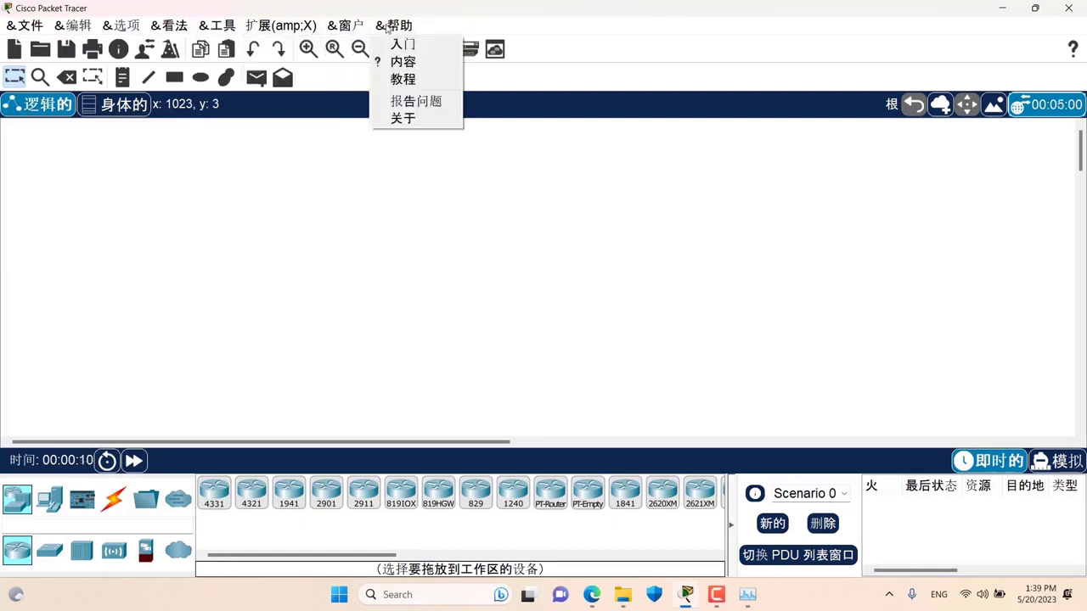
mouse_move(189, 27)
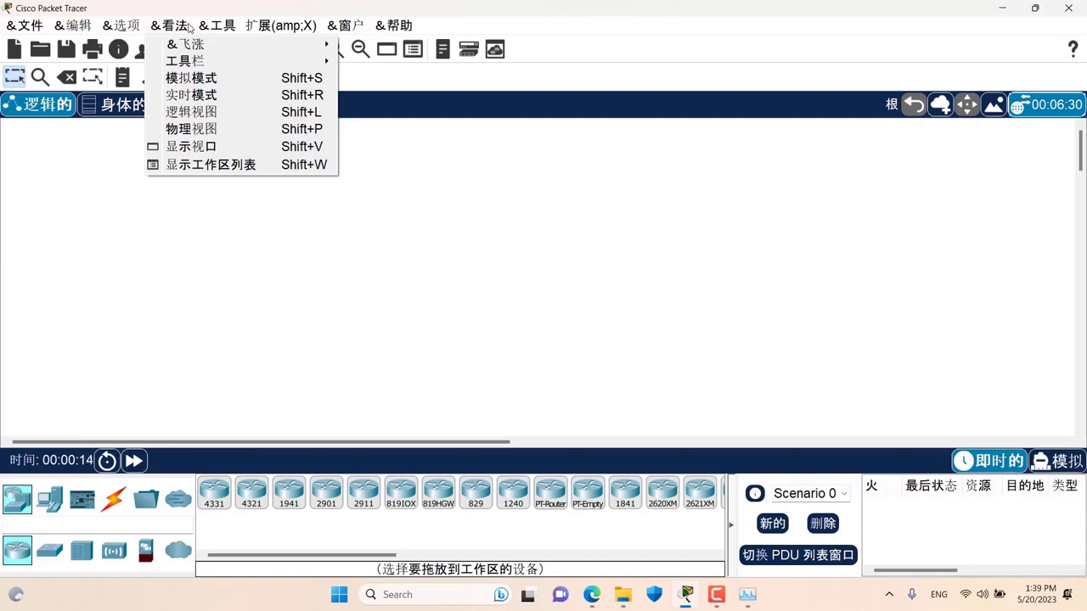
left_click(605, 310)
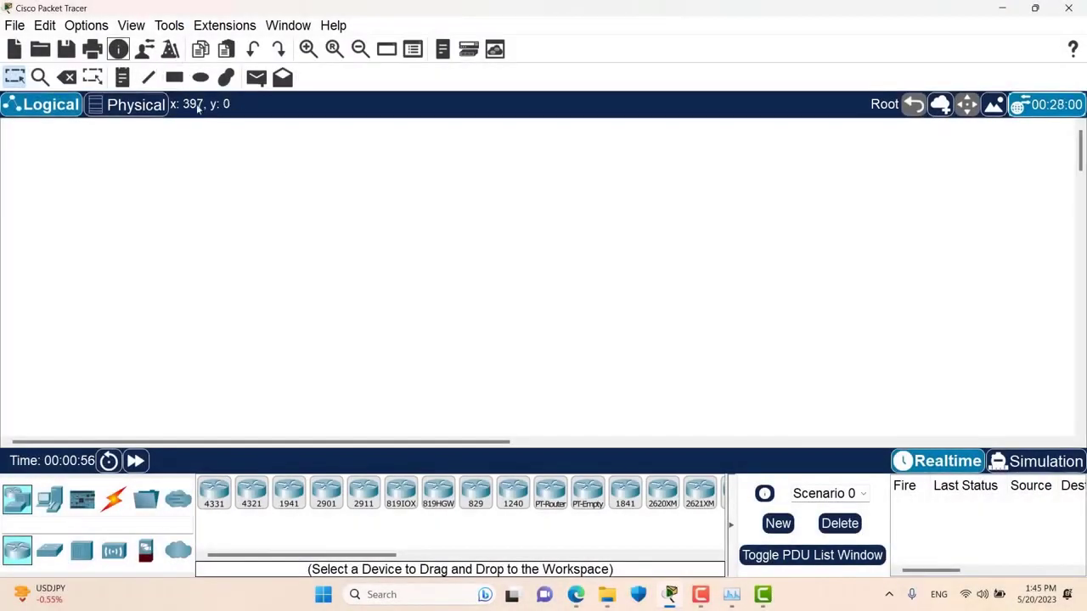
- Enable Hide Physical Tab in the Show/Hide preferences
left_click(93, 26)
left_click(112, 44)
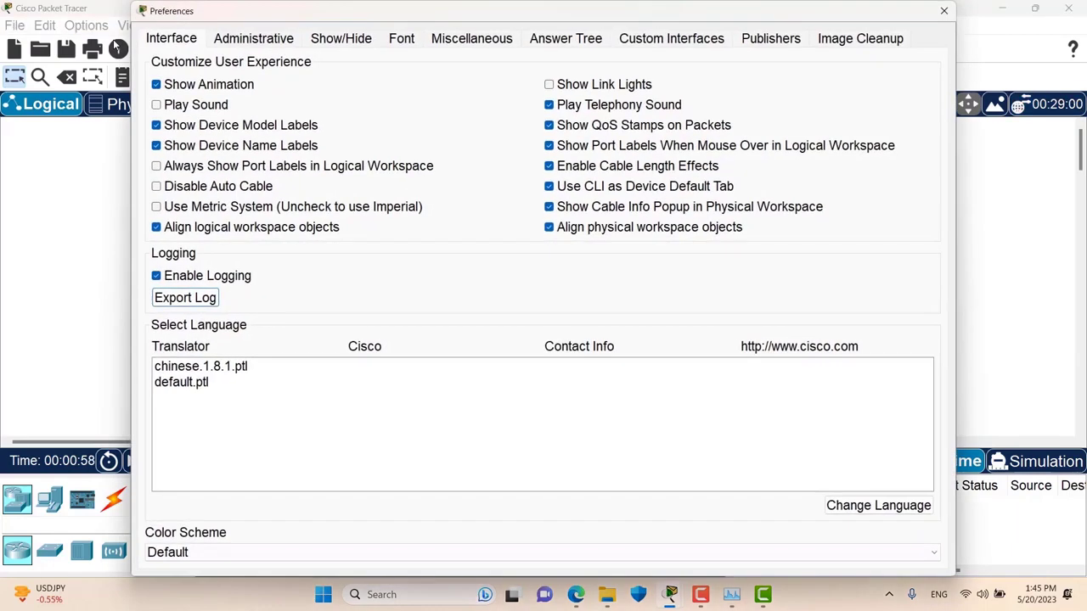
left_click(344, 44)
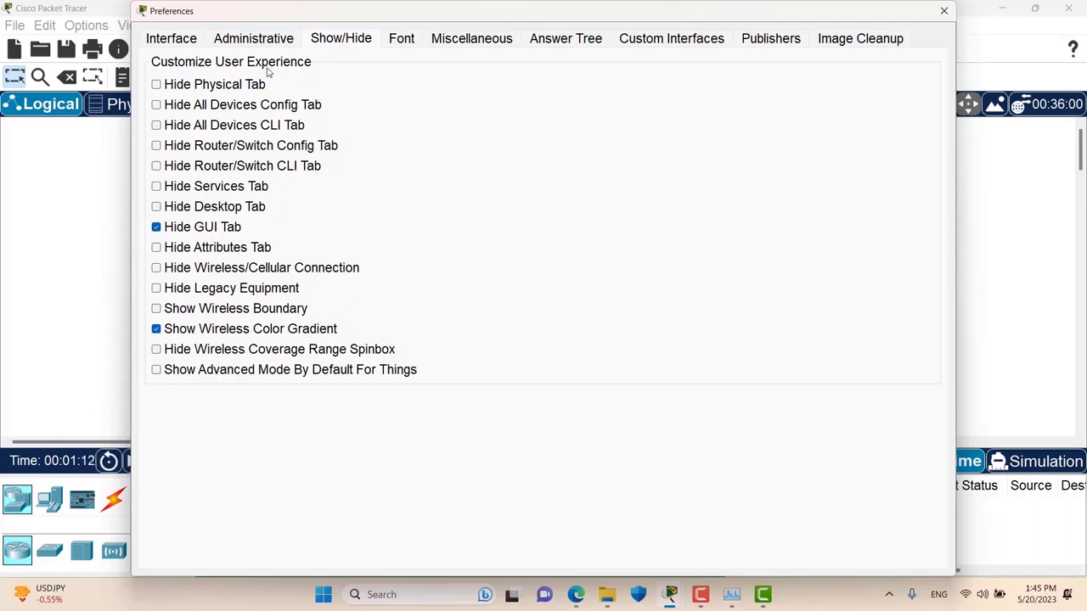
left_click_drag(294, 18, 352, 14)
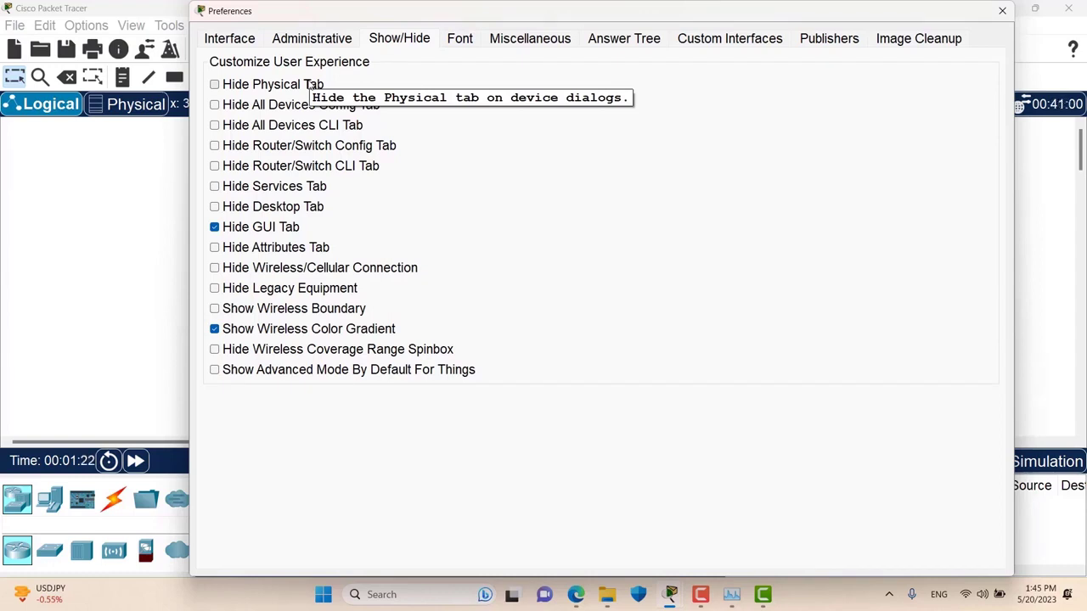
left_click(277, 88)
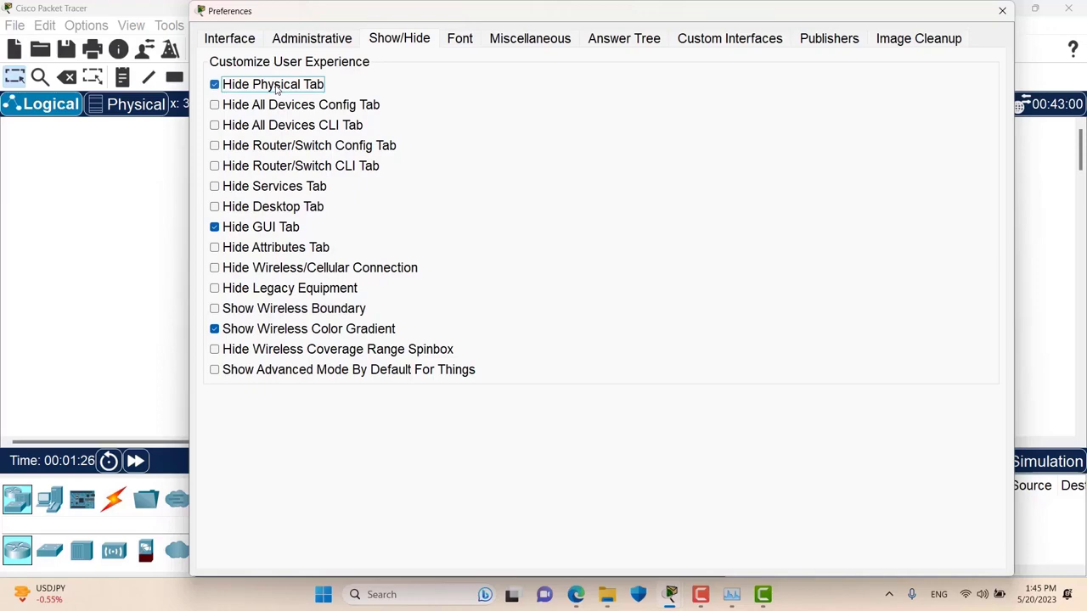
- Add an ISR4331 router and open Router0 to confirm the Physical tab is gone
left_click(1003, 11)
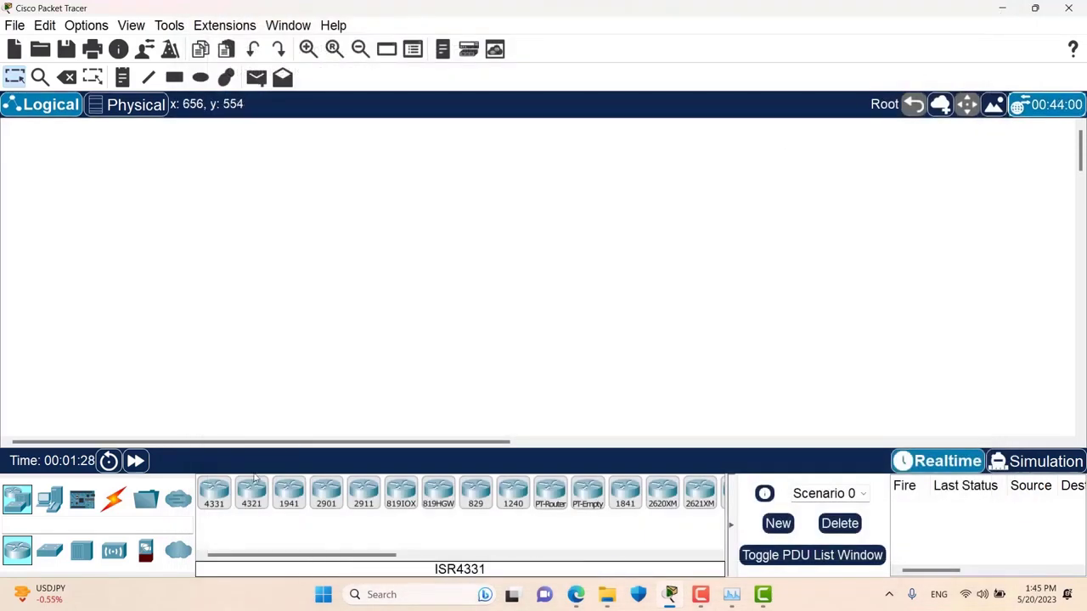
left_click_drag(213, 493, 371, 272)
left_click(371, 272)
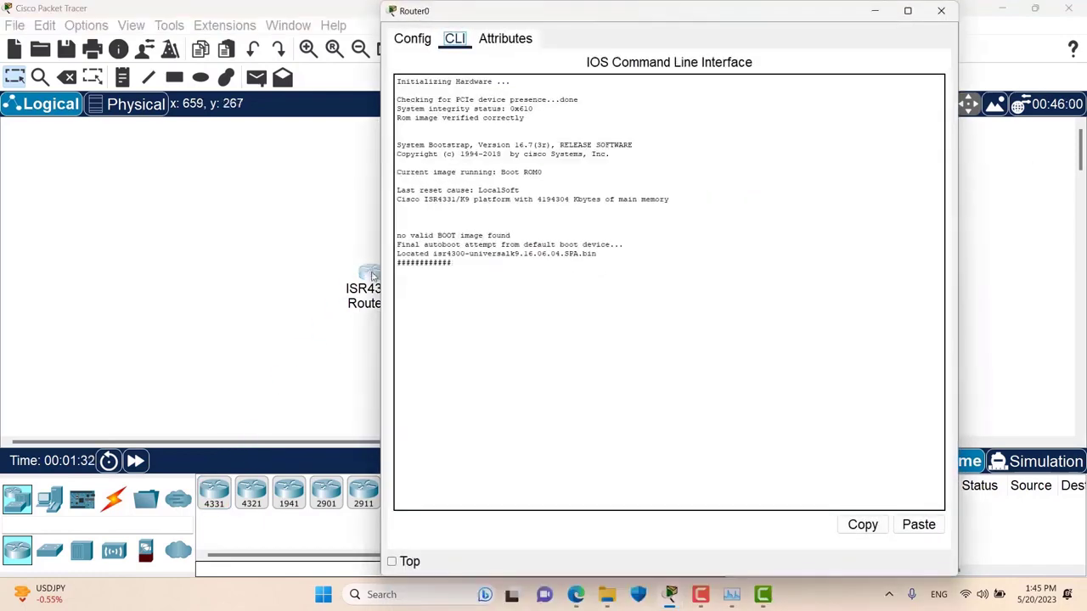
- Uncheck Hide Physical Tab in the Show/Hide preferences
left_click(125, 29)
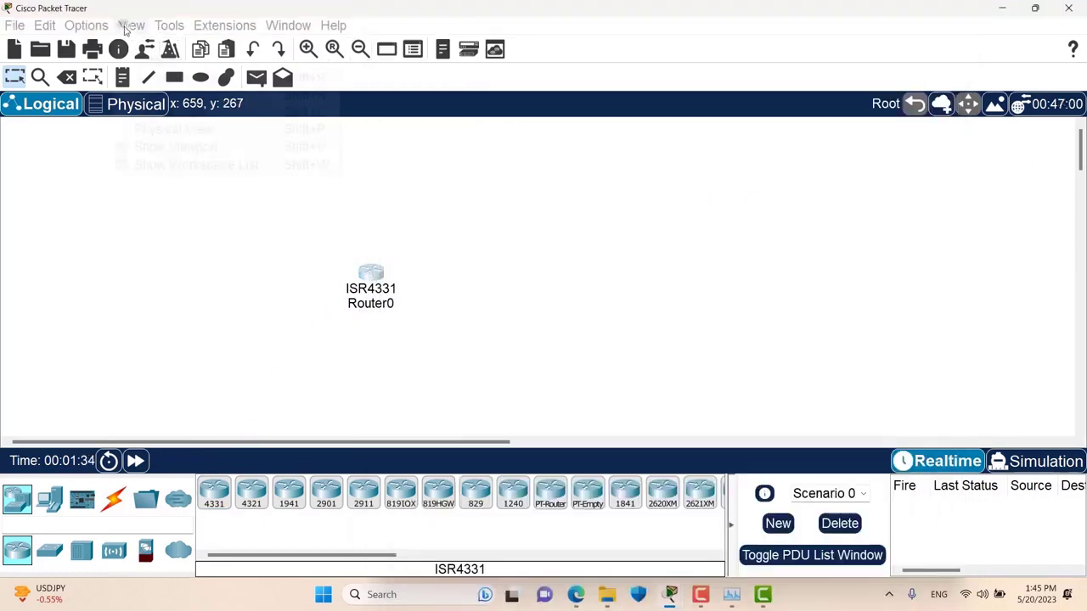
left_click(127, 25)
left_click(86, 26)
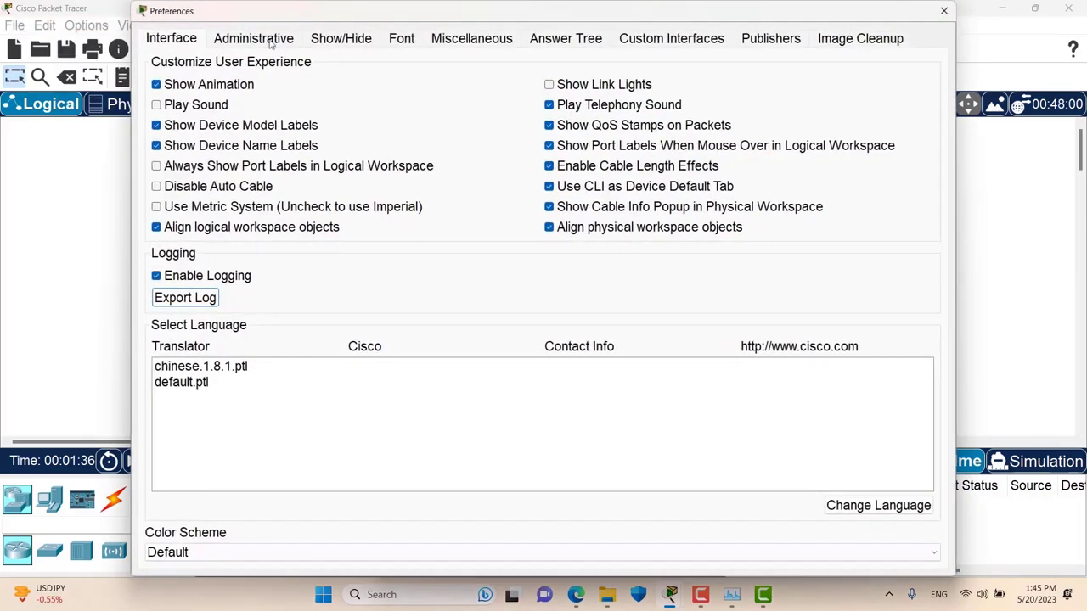
left_click(338, 40)
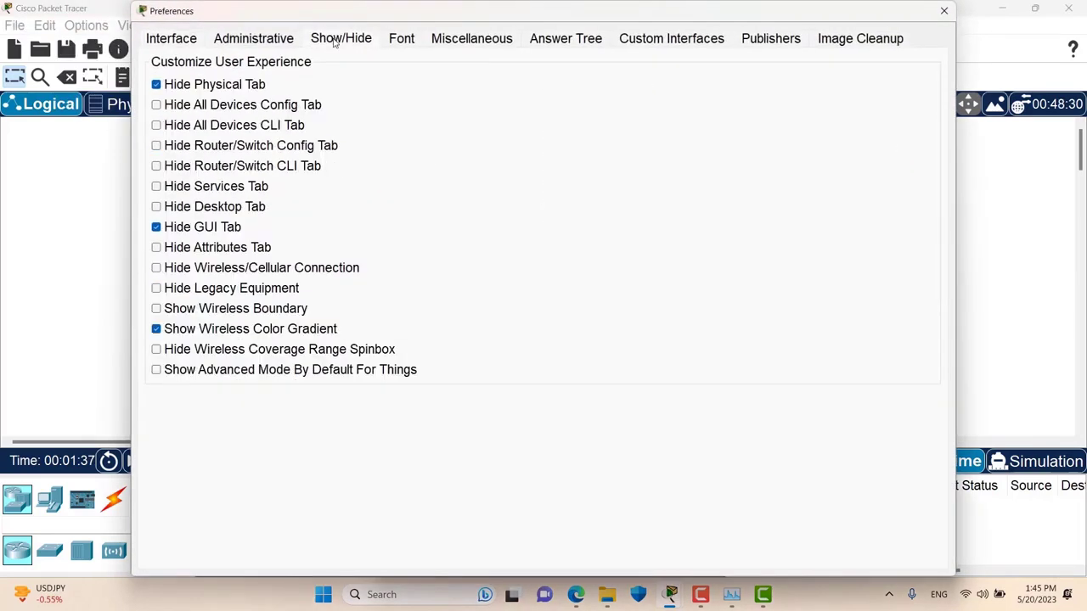
left_click(196, 86)
left_click(944, 10)
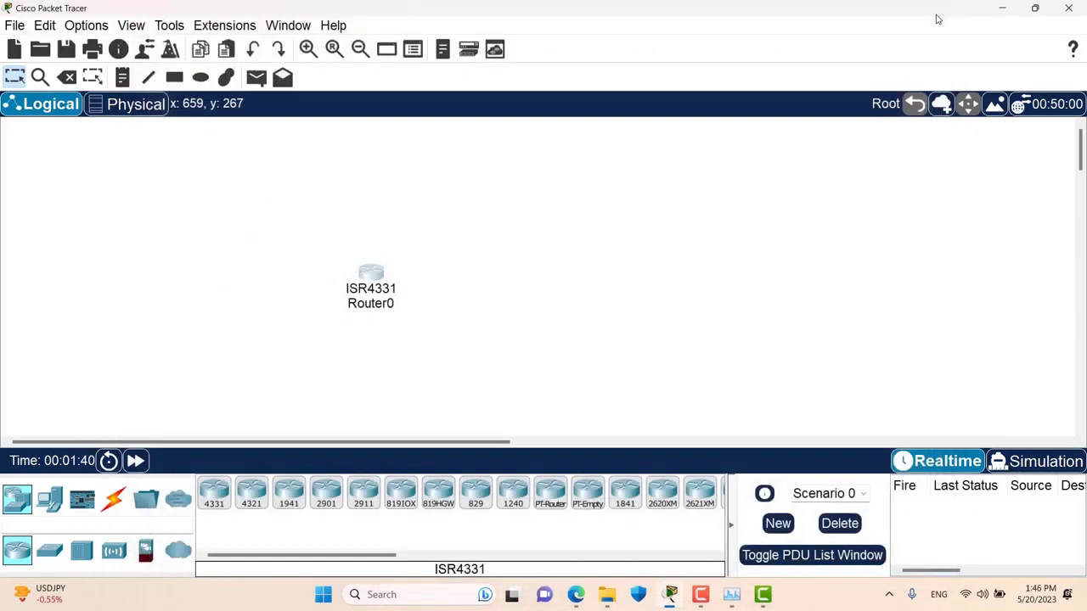
- Open Router0, dismiss the booting notice, and check its Physical tab is back
left_click(371, 273)
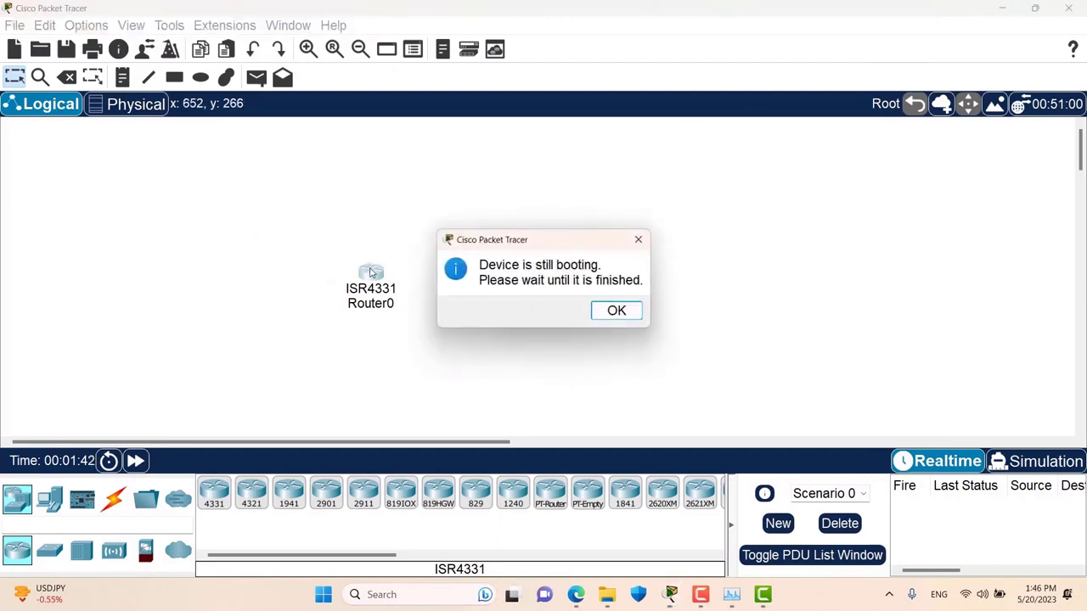
left_click(617, 311)
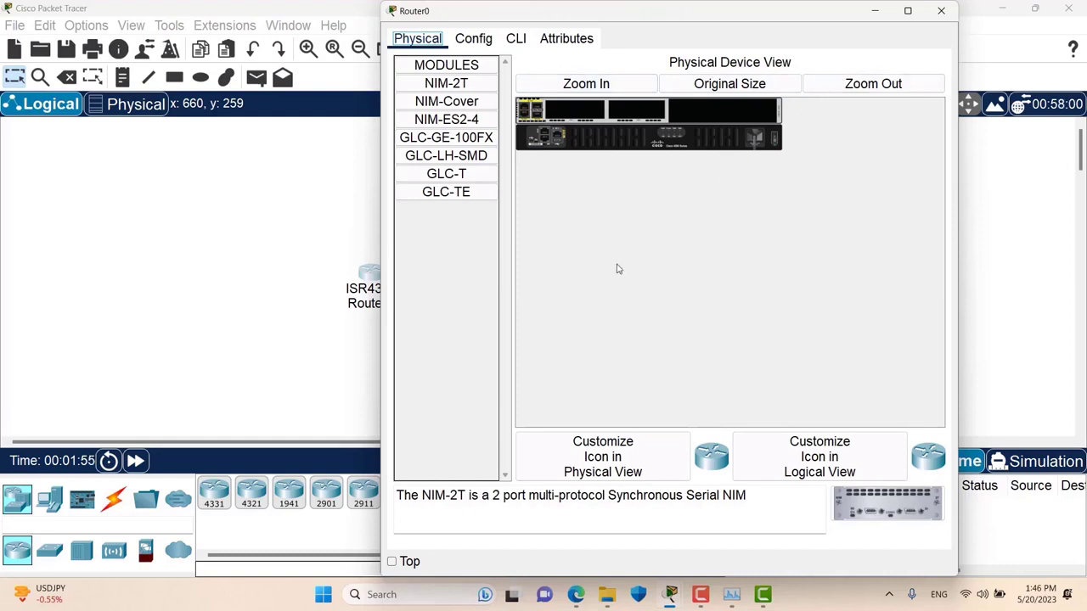
left_click(939, 11)
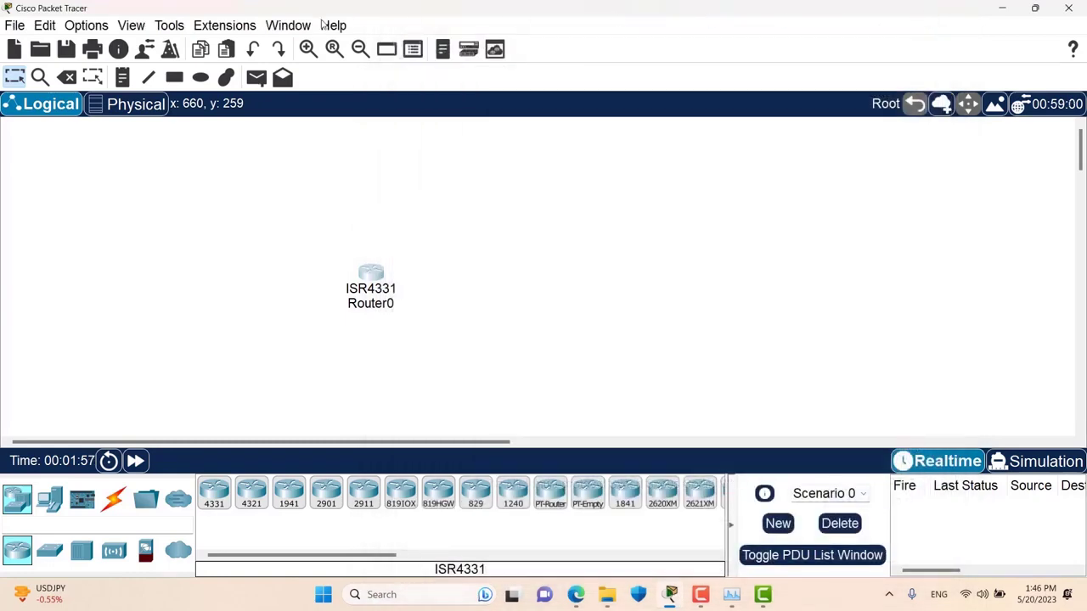
left_click(99, 24)
- Review the Show/Hide tab-hiding preferences, then close the Preferences window
left_click(107, 44)
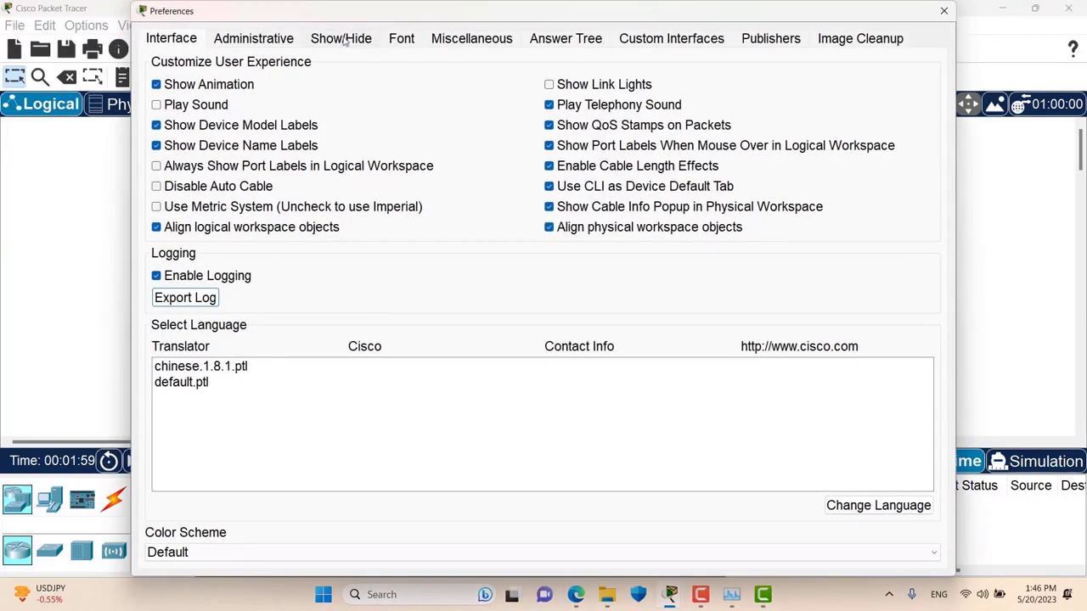
left_click(355, 39)
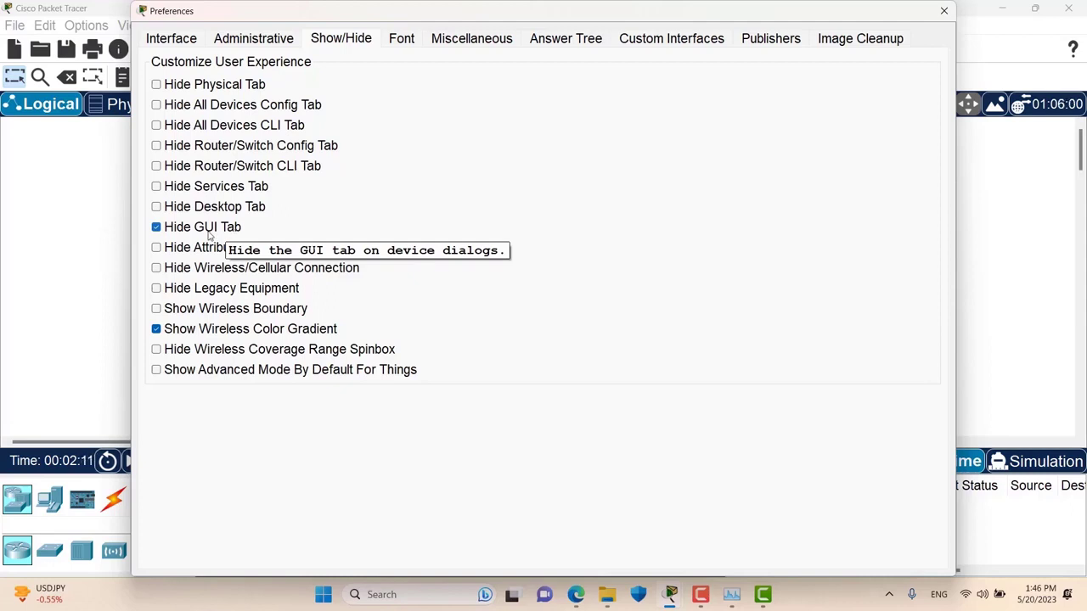
left_click_drag(315, 12, 632, 15)
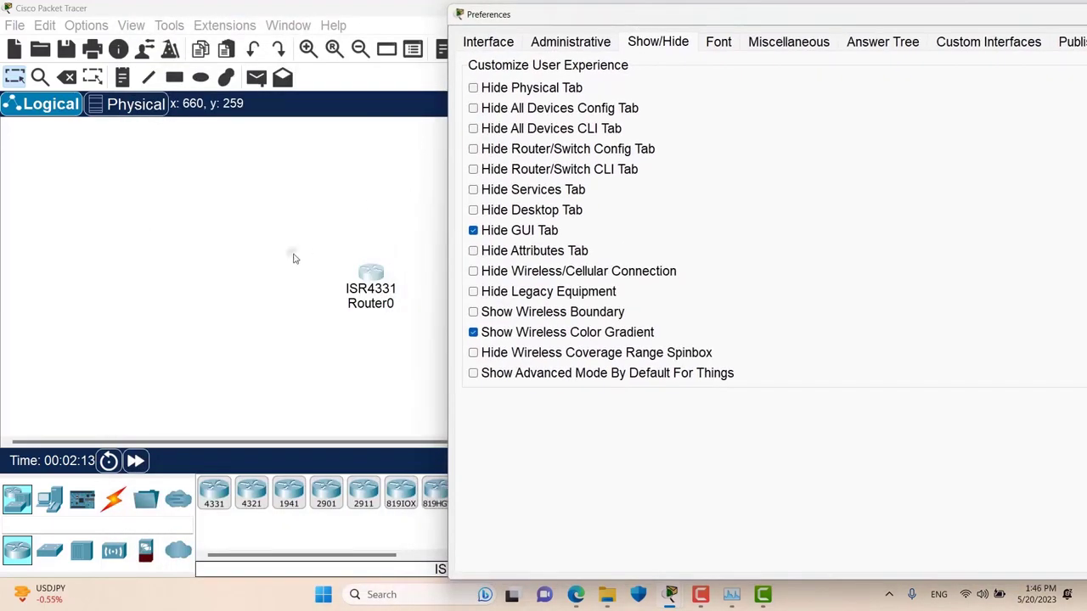
right_click(730, 15)
left_click(767, 103)
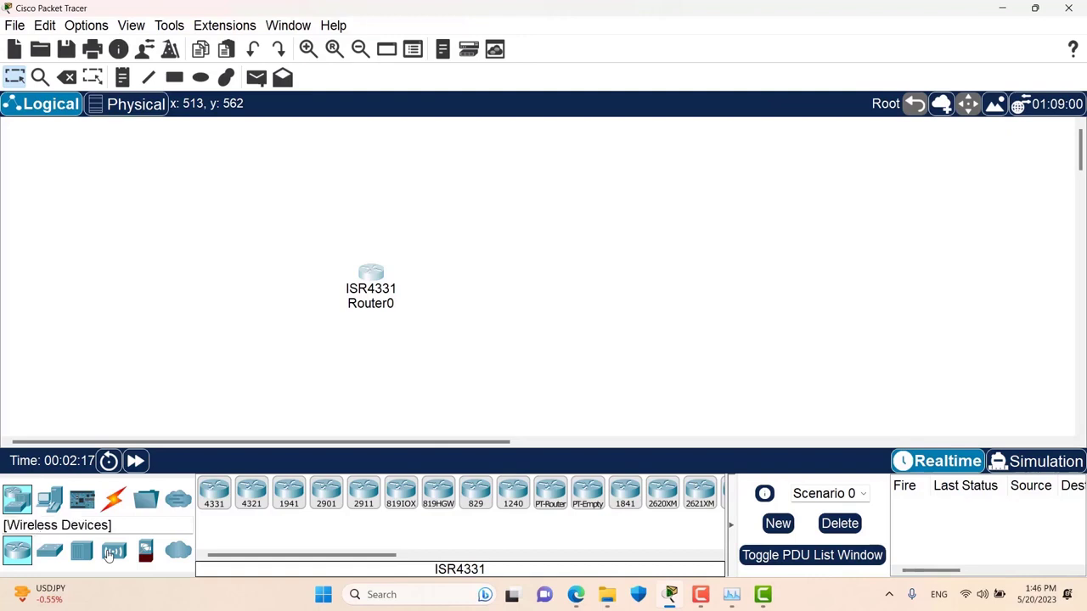
- Place a 7960 IP phone to the right of Router0 and inspect its device window
left_click(53, 504)
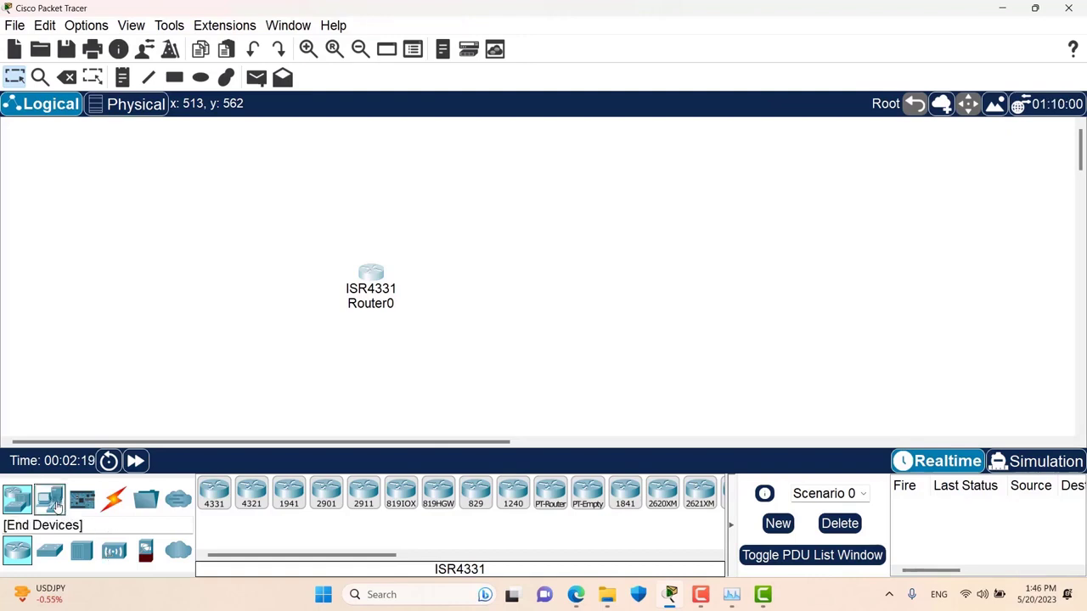
left_click(438, 501)
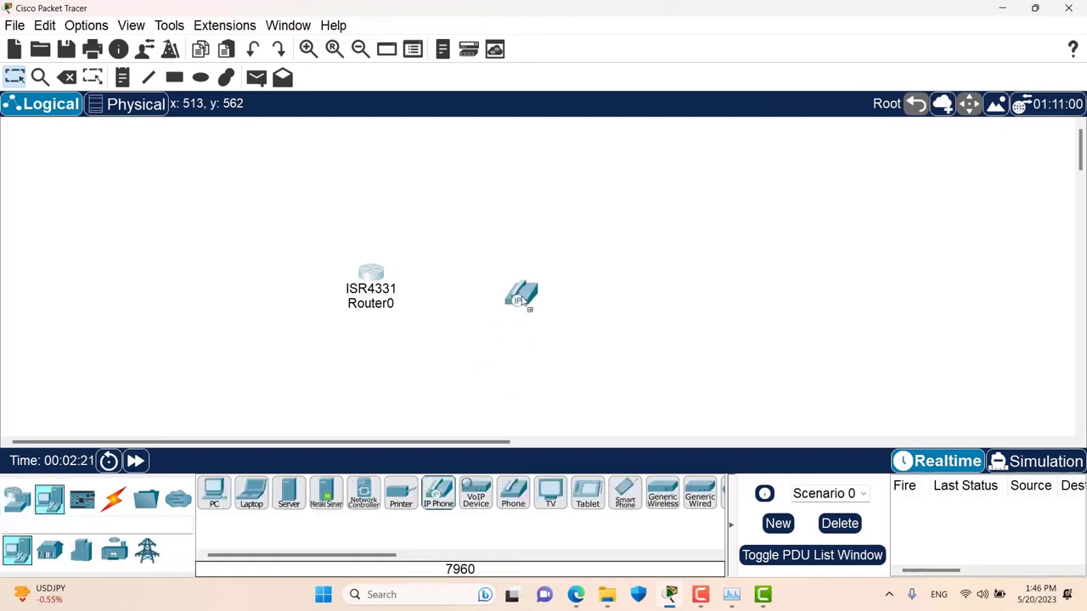
left_click(527, 280)
left_click(533, 276)
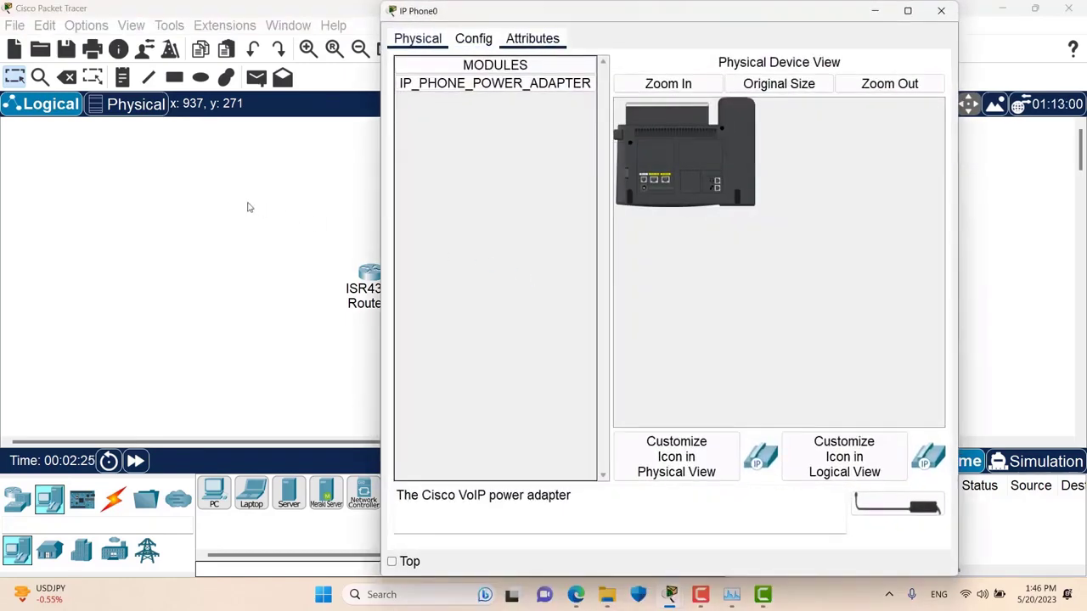
left_click(199, 247)
- Reopen the Show/Hide preferences, where Hide GUI Tab is enabled
left_click(85, 26)
left_click(90, 43)
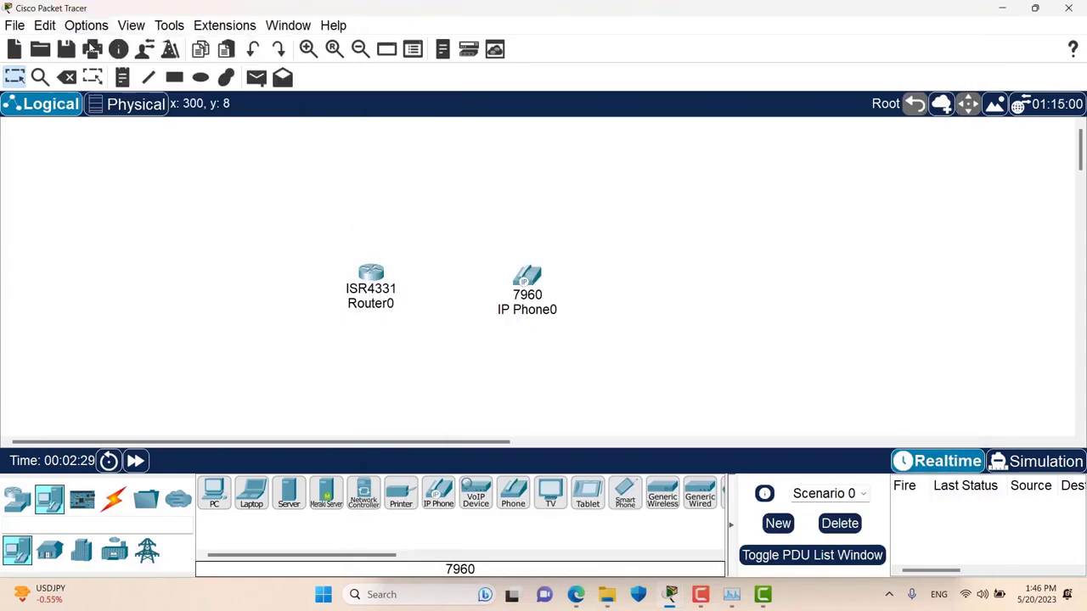
left_click(338, 40)
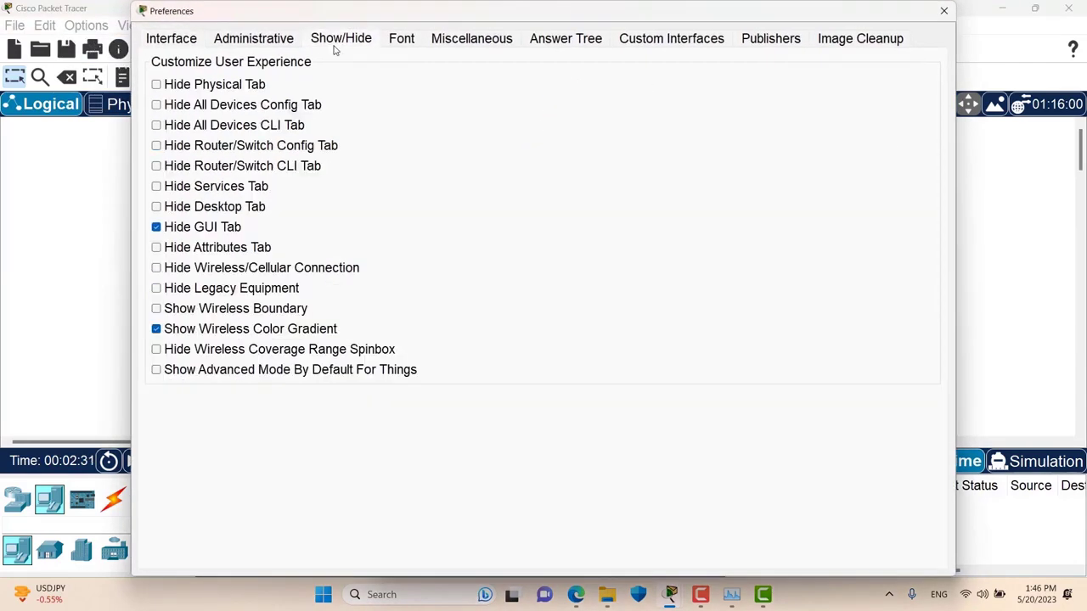
- Turn off Hide GUI Tab, then try IP Phone0's GUI tab, which needs the phone powered on
left_click(169, 229)
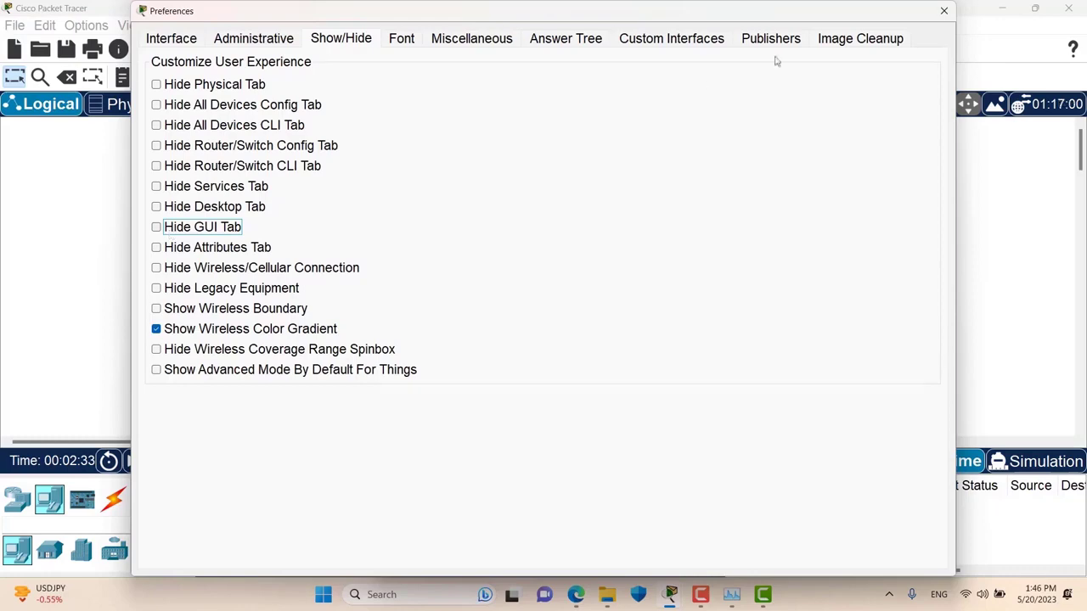
left_click(944, 10)
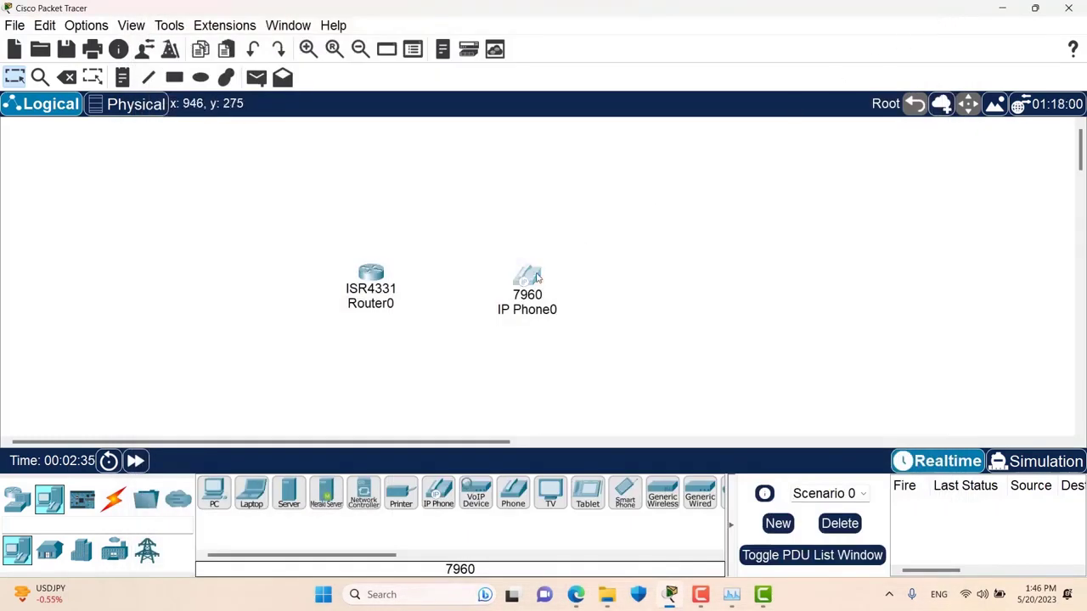
left_click(526, 276)
left_click(520, 39)
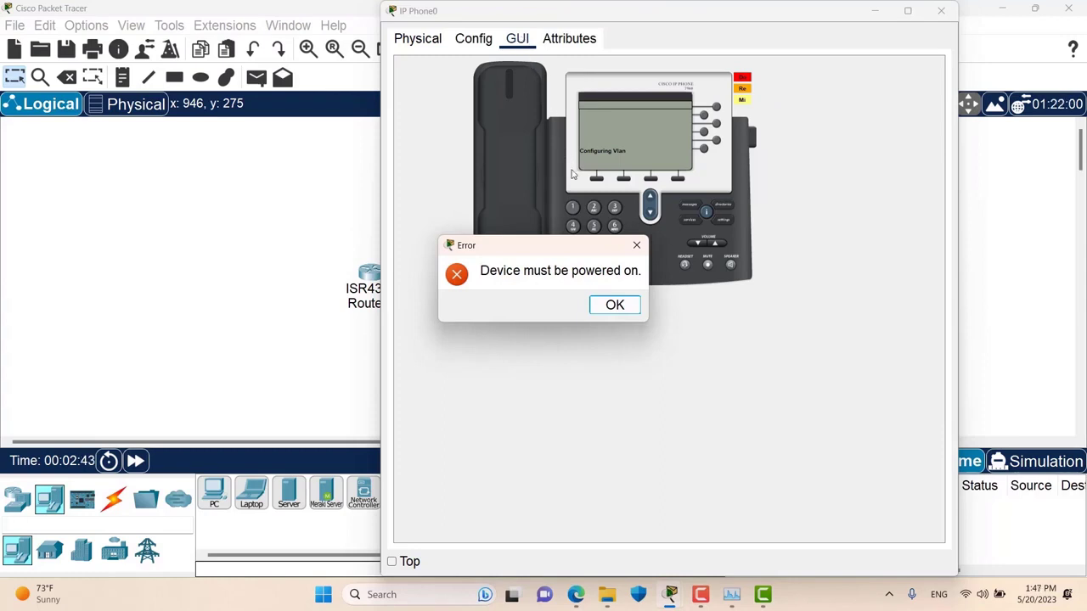
left_click(615, 304)
left_click(941, 10)
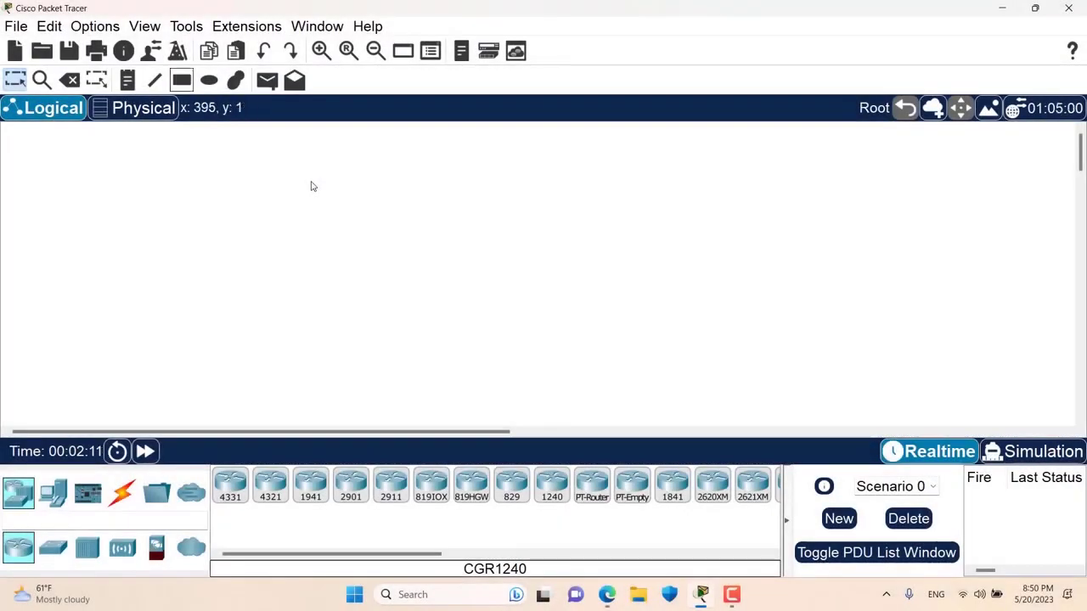
- Apply an 18 pt application font size in Font preferences, then revert and apply 15 pt
left_click(106, 28)
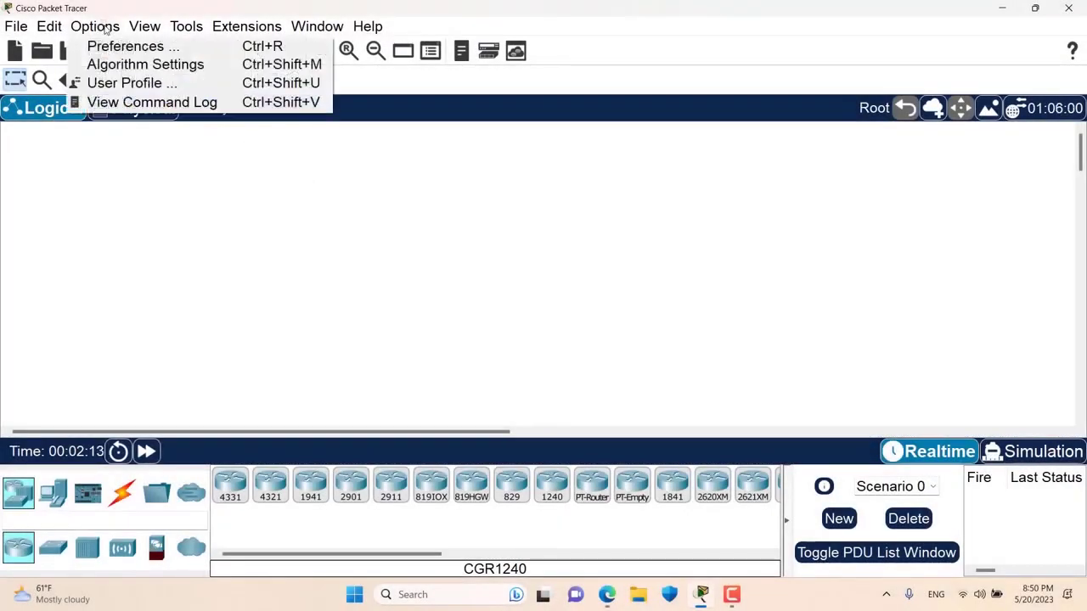
left_click(117, 47)
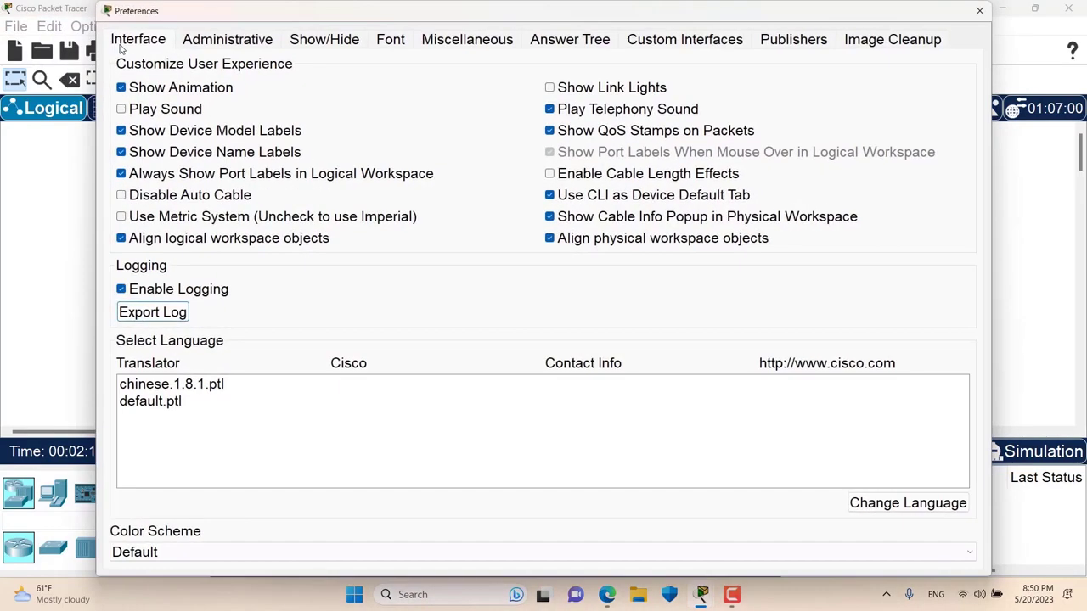
left_click(389, 49)
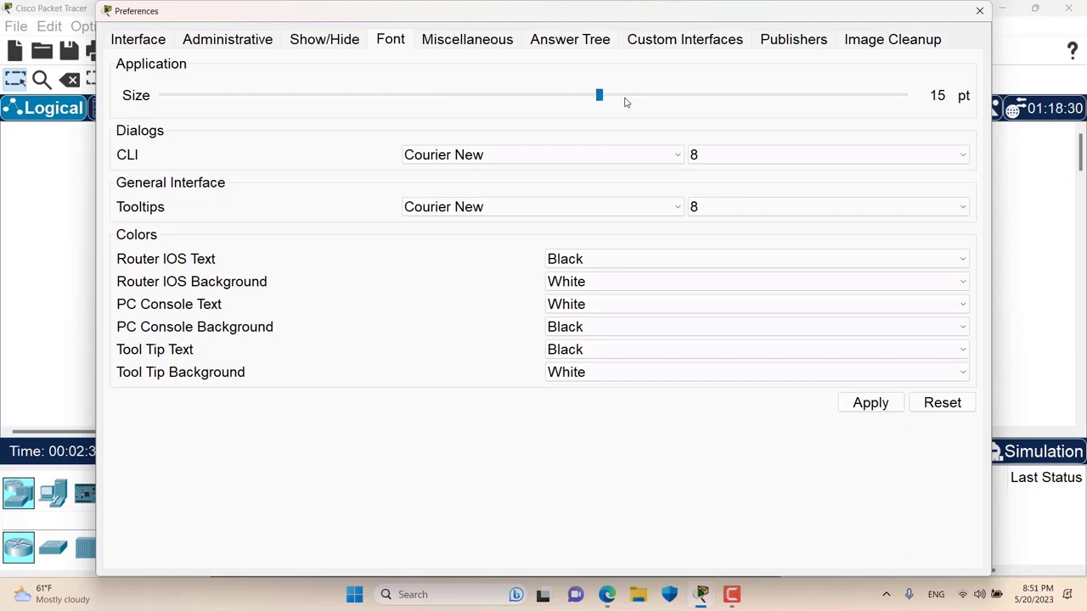
left_click_drag(603, 96, 835, 84)
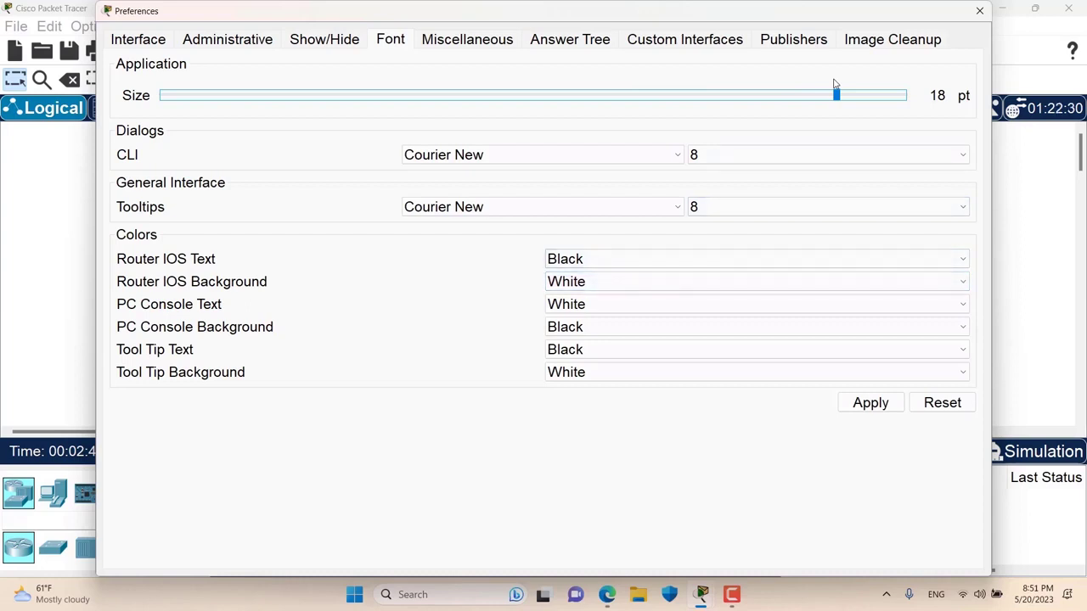
left_click(875, 405)
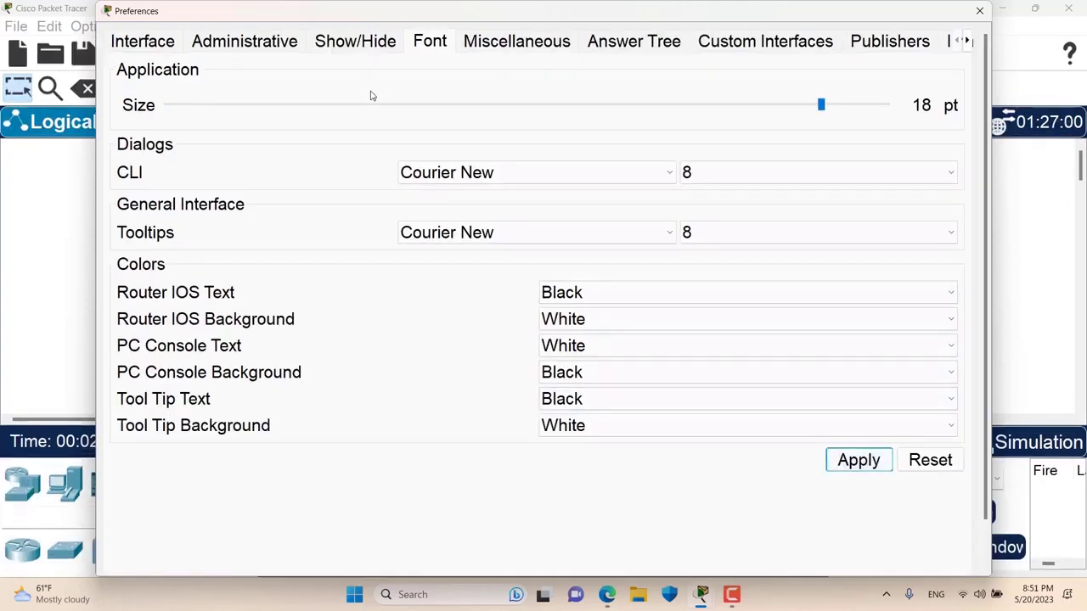
left_click(598, 107)
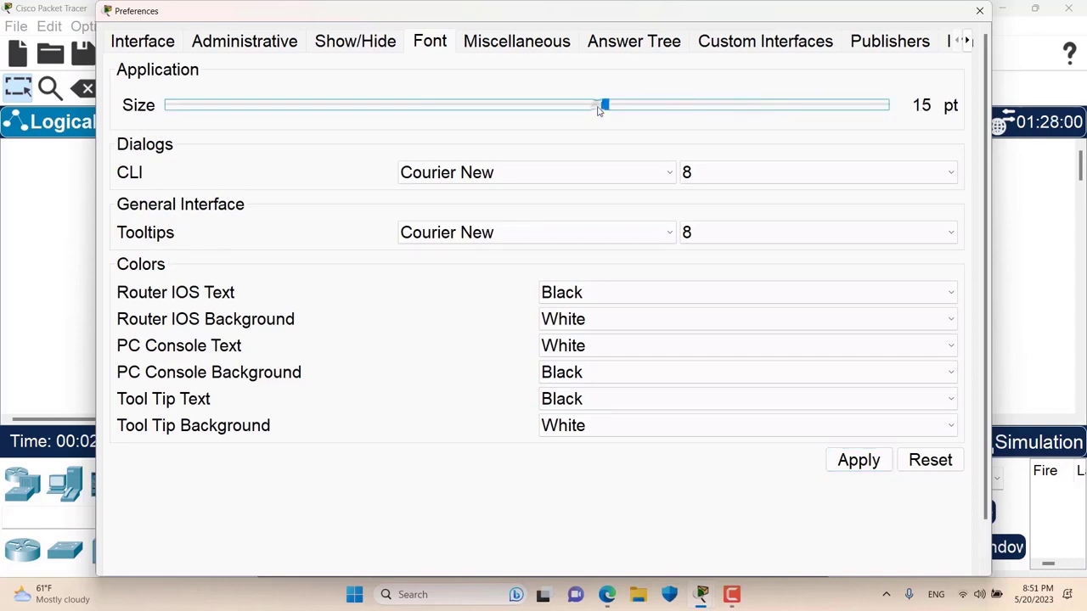
left_click(859, 460)
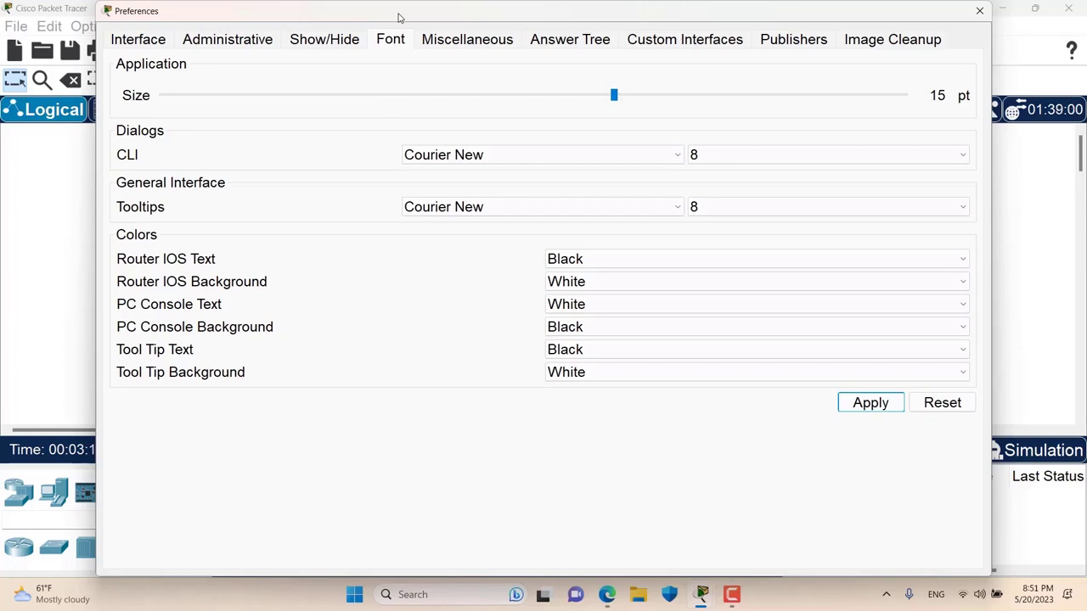
left_click(980, 11)
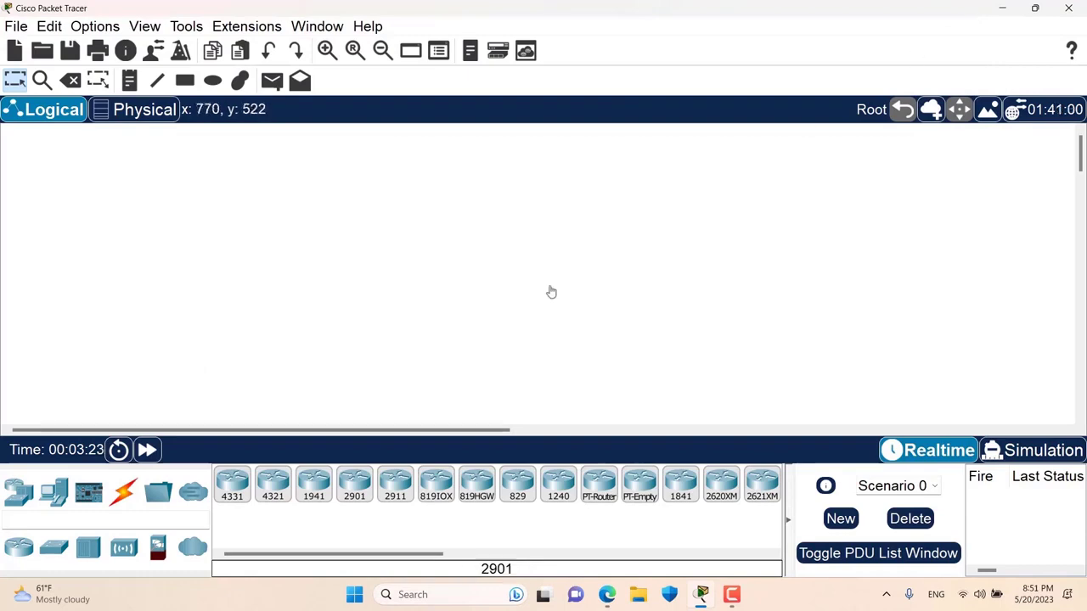
- Place an ISR4331 router on the workspace and view Router0's boot output
left_click_drag(232, 482, 403, 248)
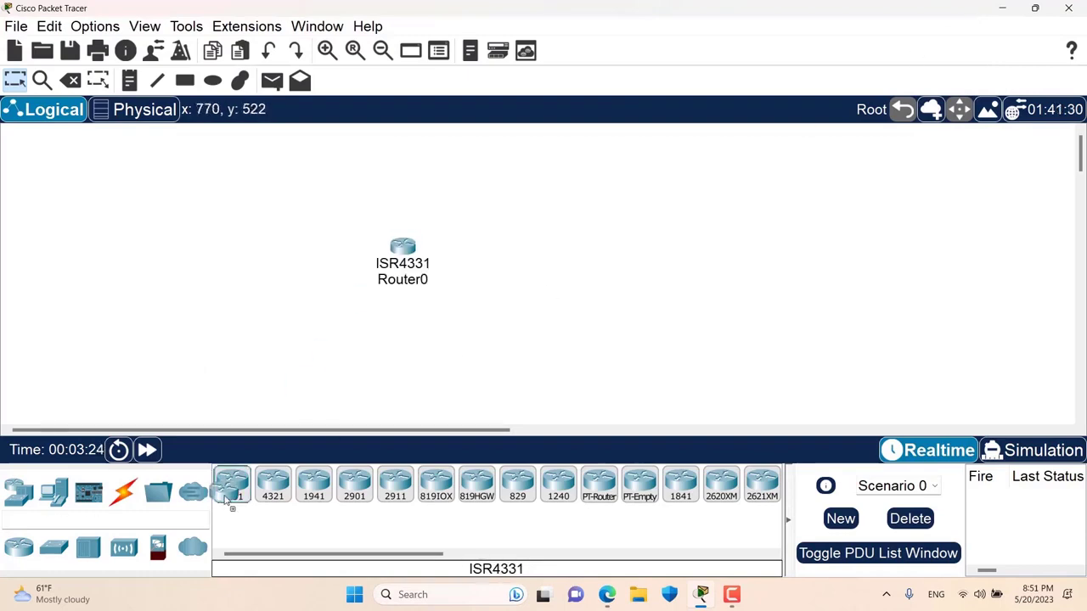
left_click(402, 246)
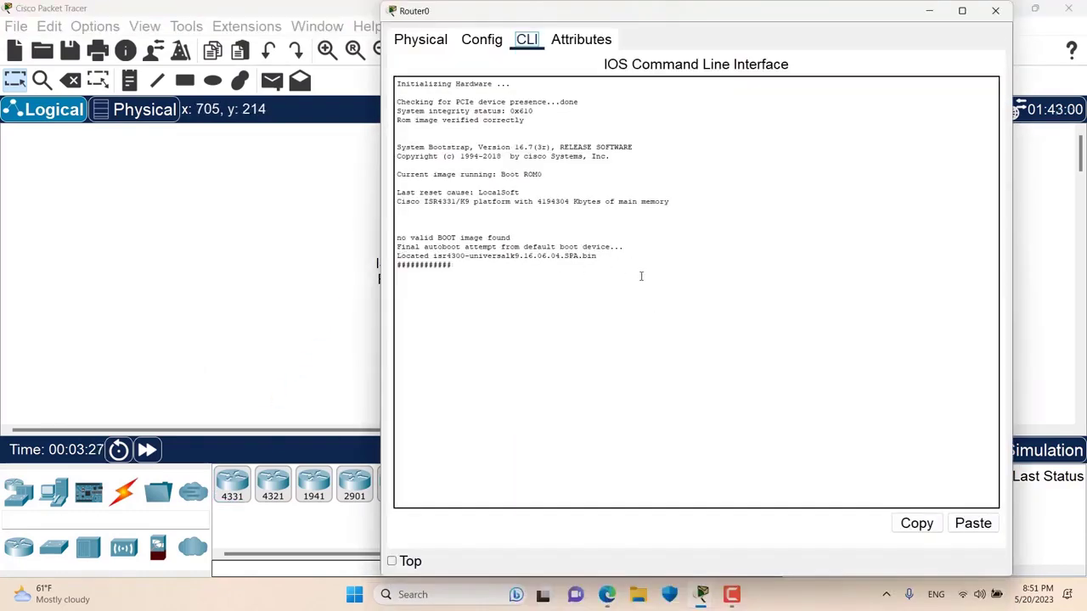
left_click_drag(643, 274, 445, 85)
left_click_drag(638, 274, 443, 110)
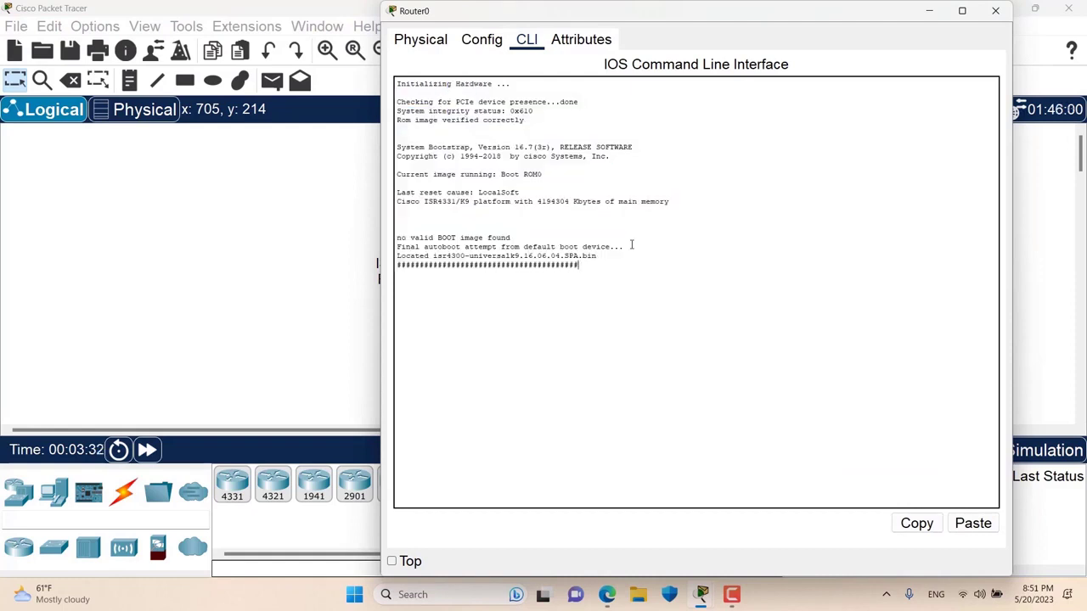
left_click(268, 158)
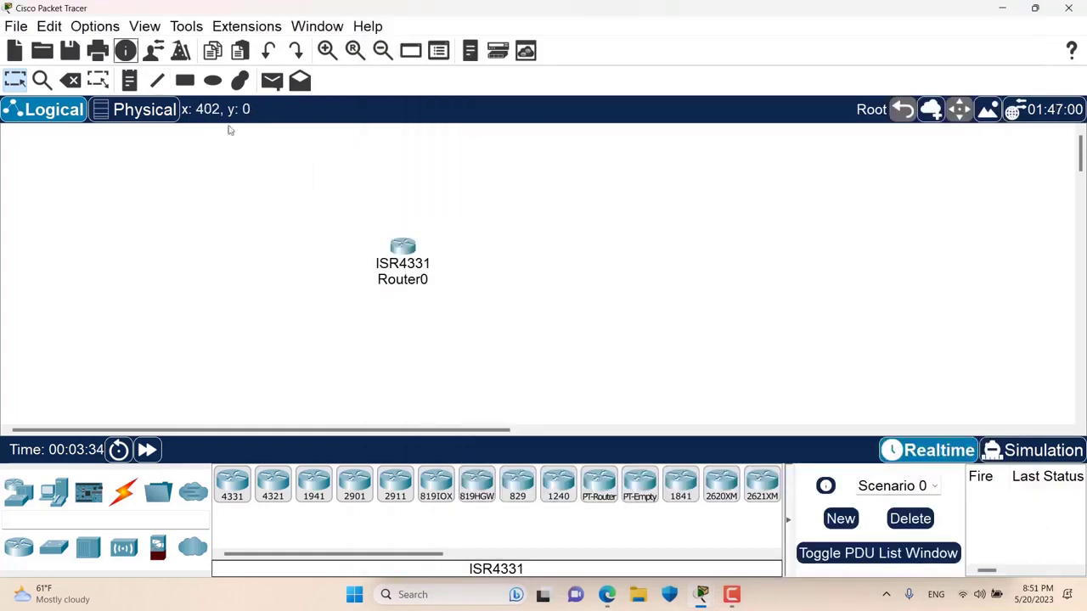
- Choose Courier size 15 for the CLI font in Font preferences and apply it
left_click(85, 27)
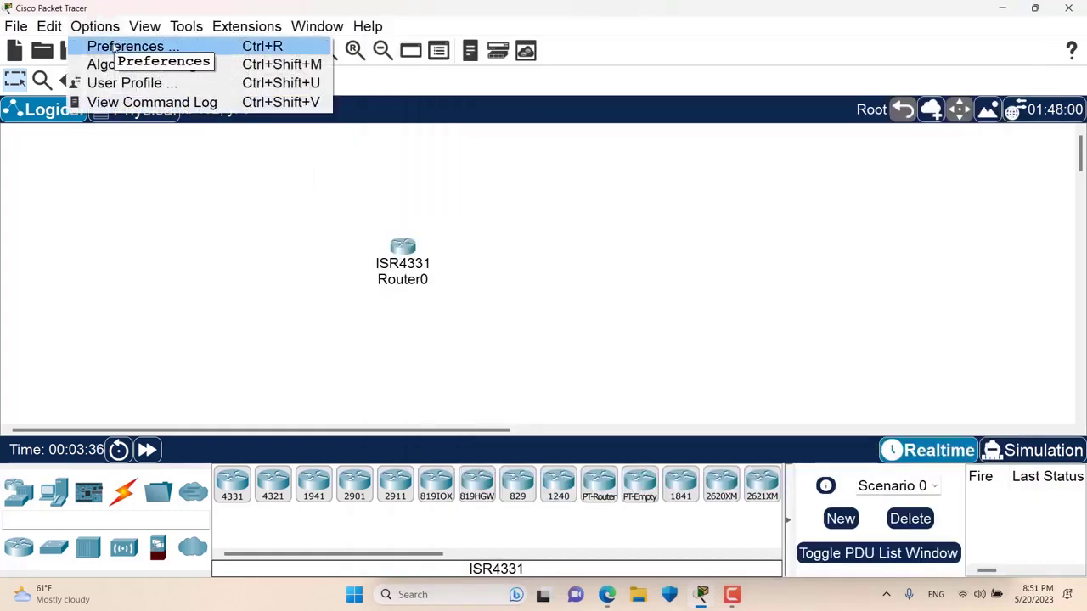
left_click(119, 46)
left_click(386, 39)
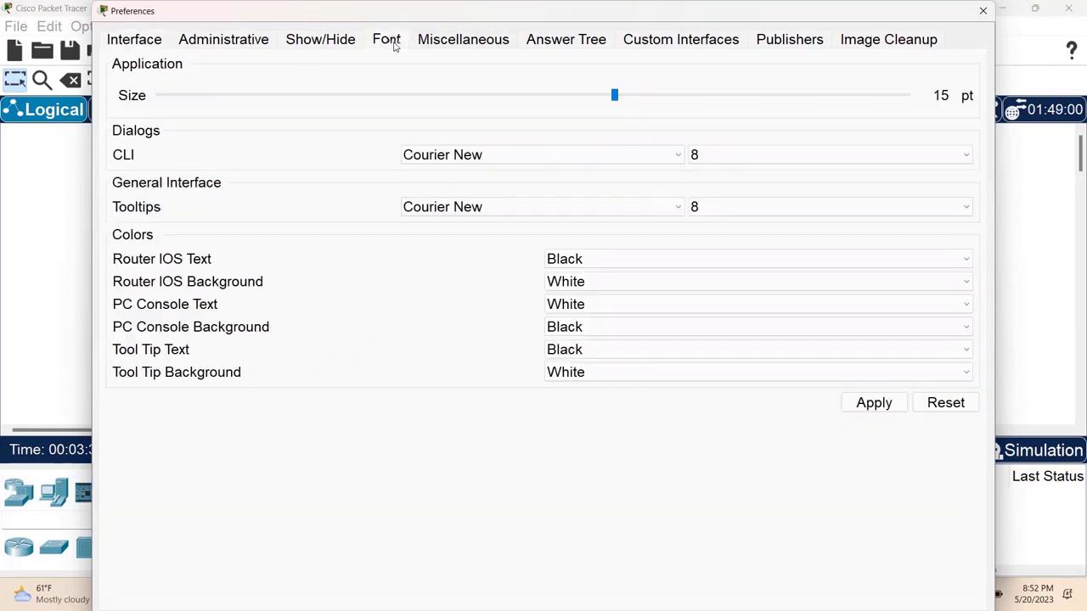
left_click(574, 162)
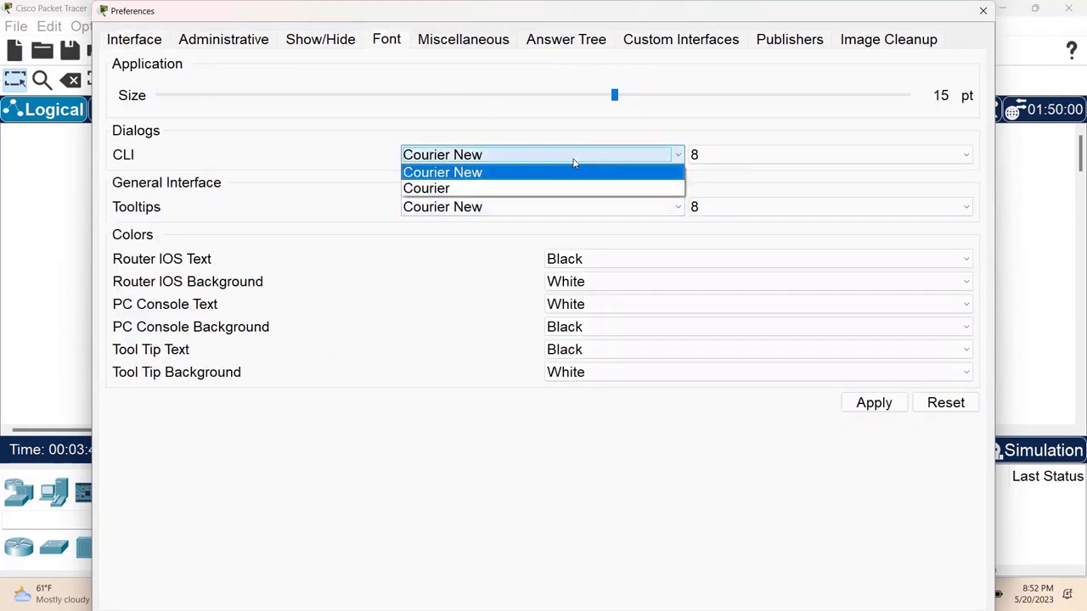
key("Down")
left_click(508, 191)
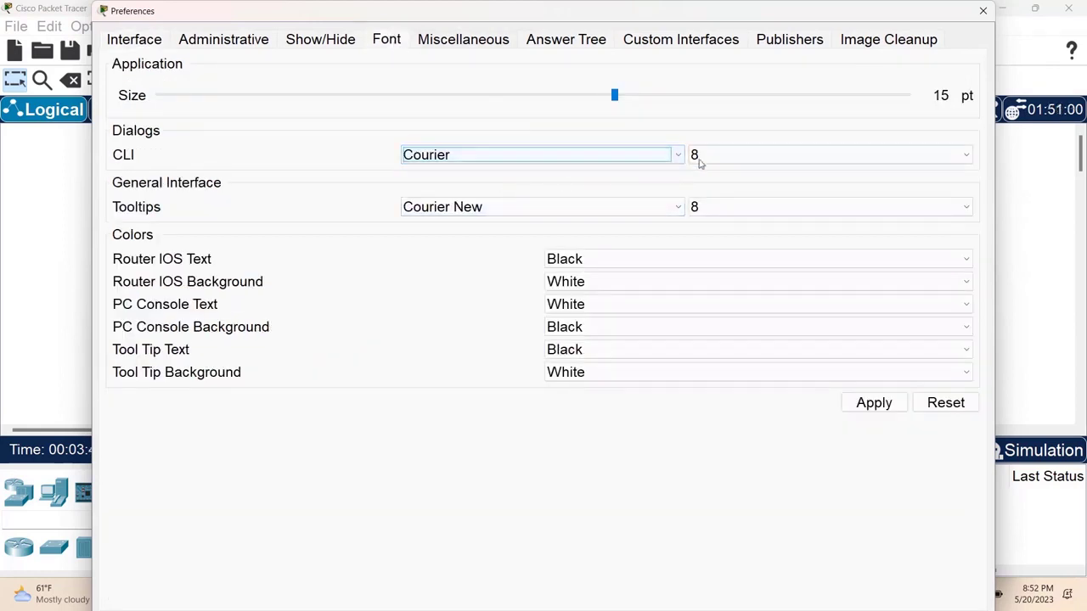
left_click(699, 159)
scroll(756, 240, "down", 1)
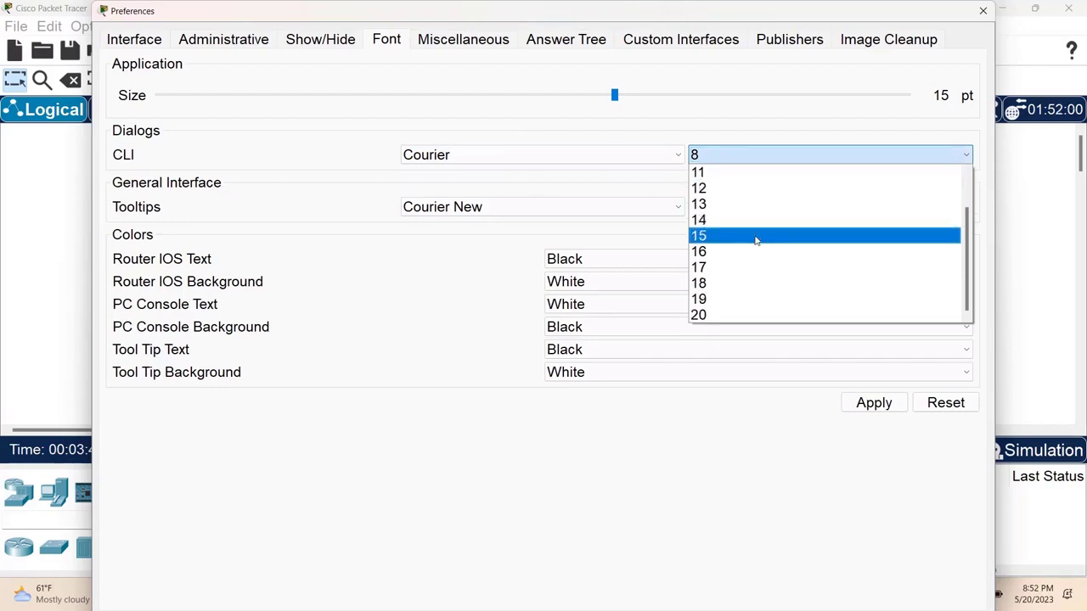
left_click(756, 237)
left_click(869, 403)
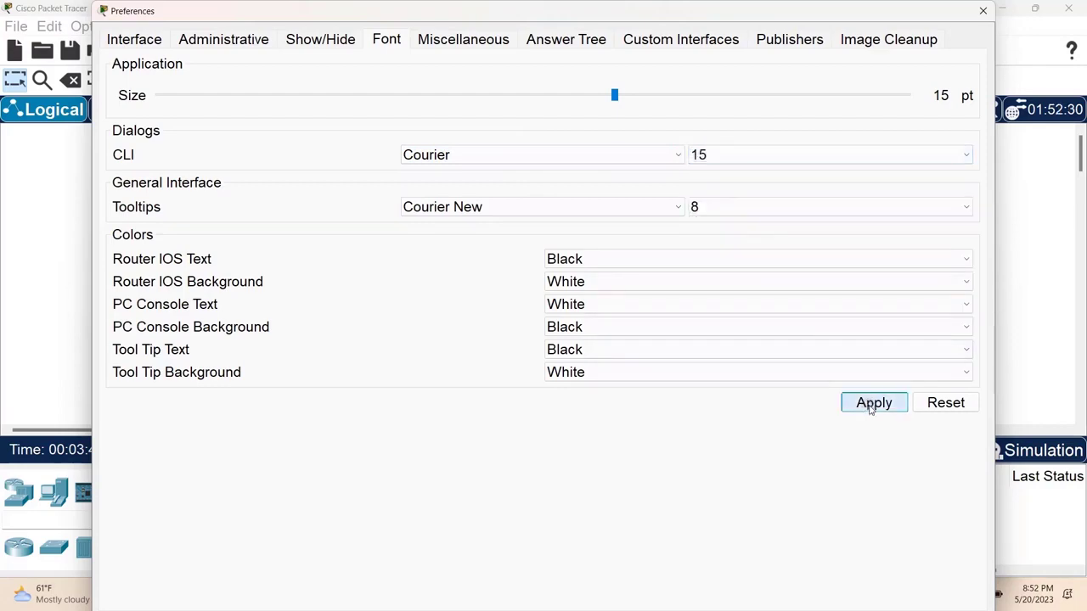
left_click(982, 12)
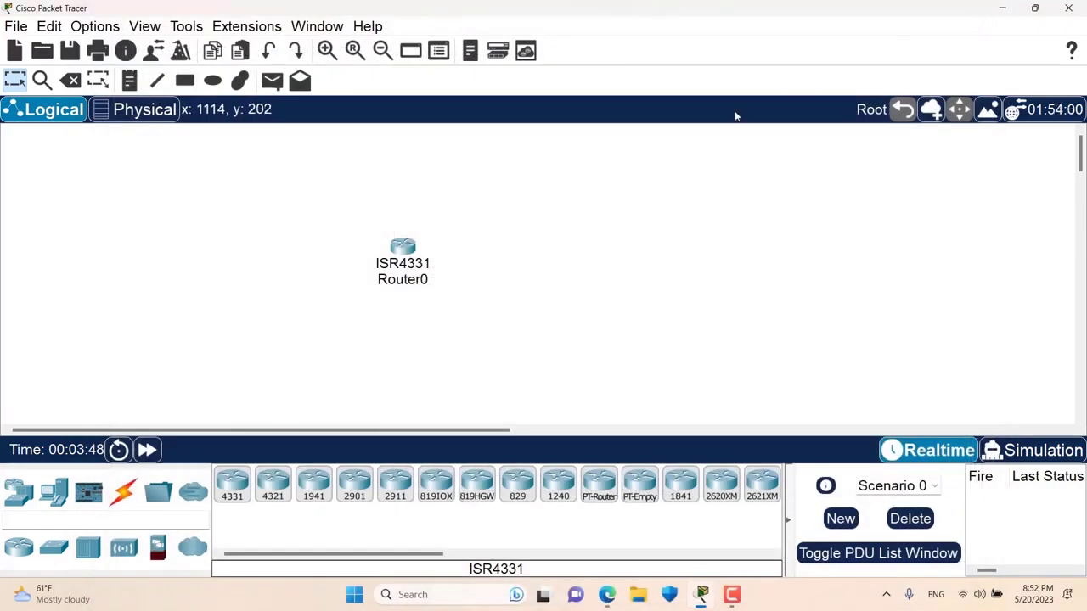
left_click(416, 244)
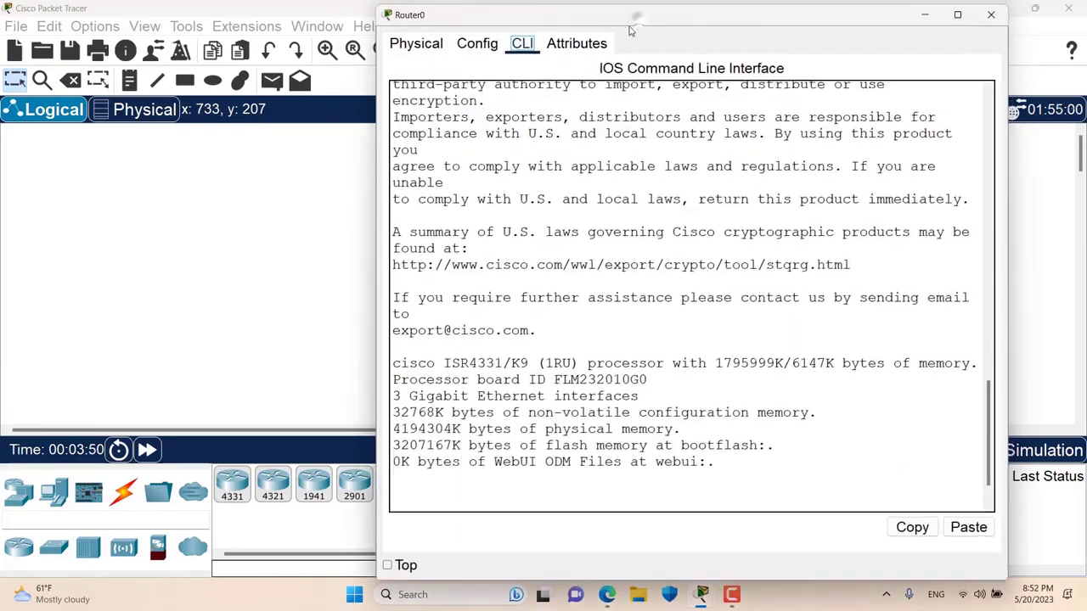
left_click_drag(639, 17, 501, 40)
left_click(650, 428)
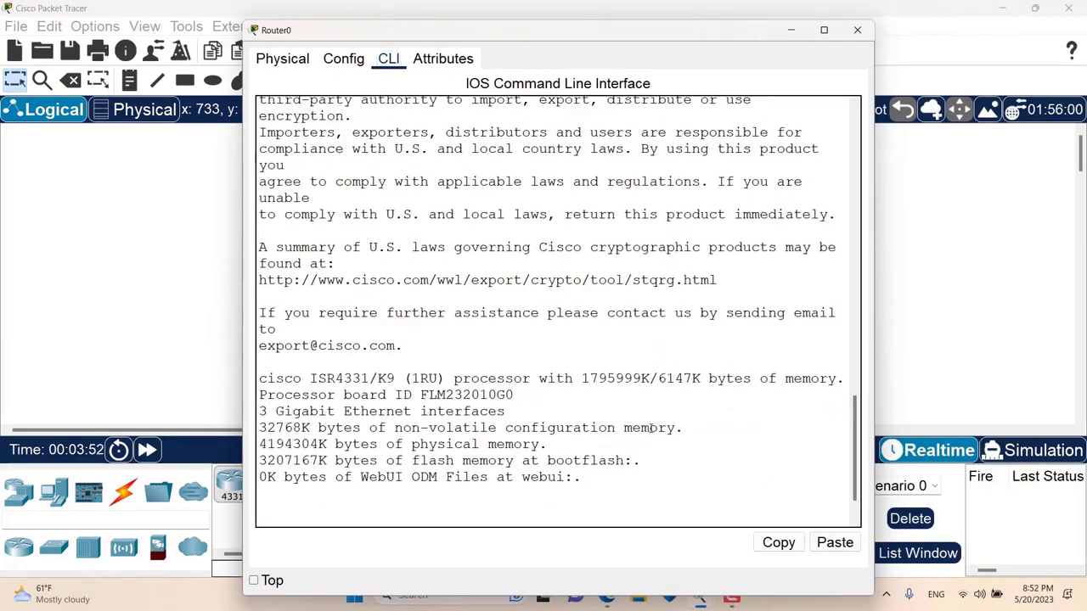
key("Return")
key("Return")
key("Return")
key("Return")
key("Return")
key("Return")
key("Return")
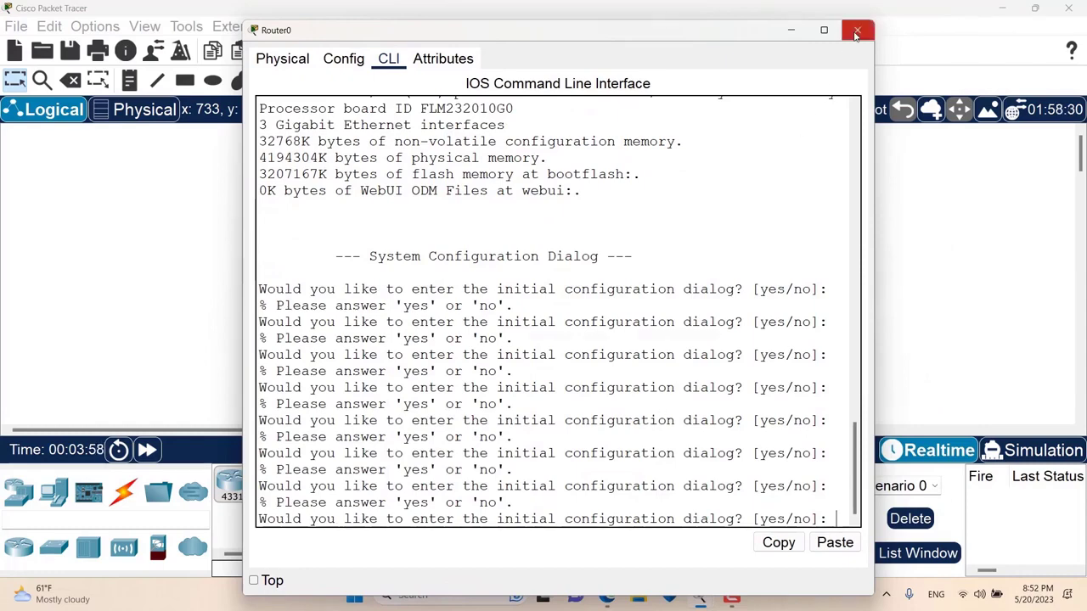
left_click(857, 29)
left_click(95, 27)
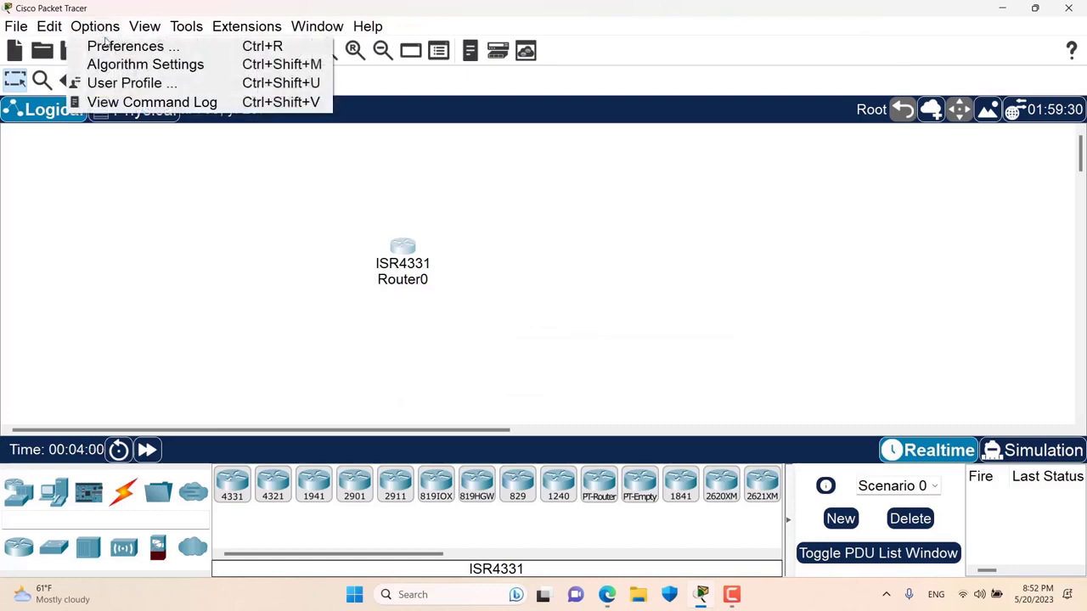
left_click(119, 44)
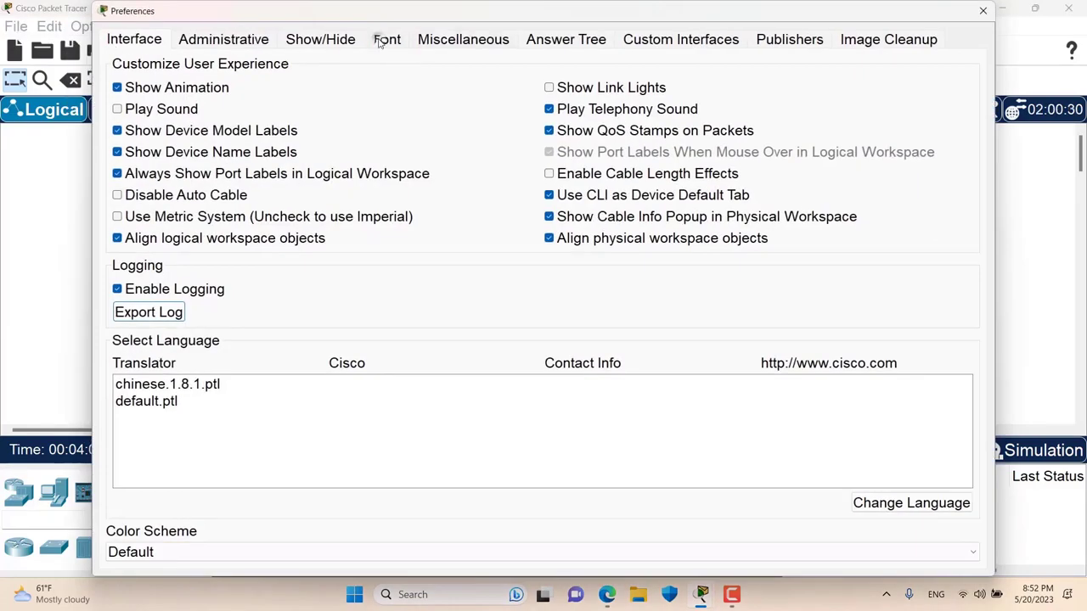
left_click(384, 39)
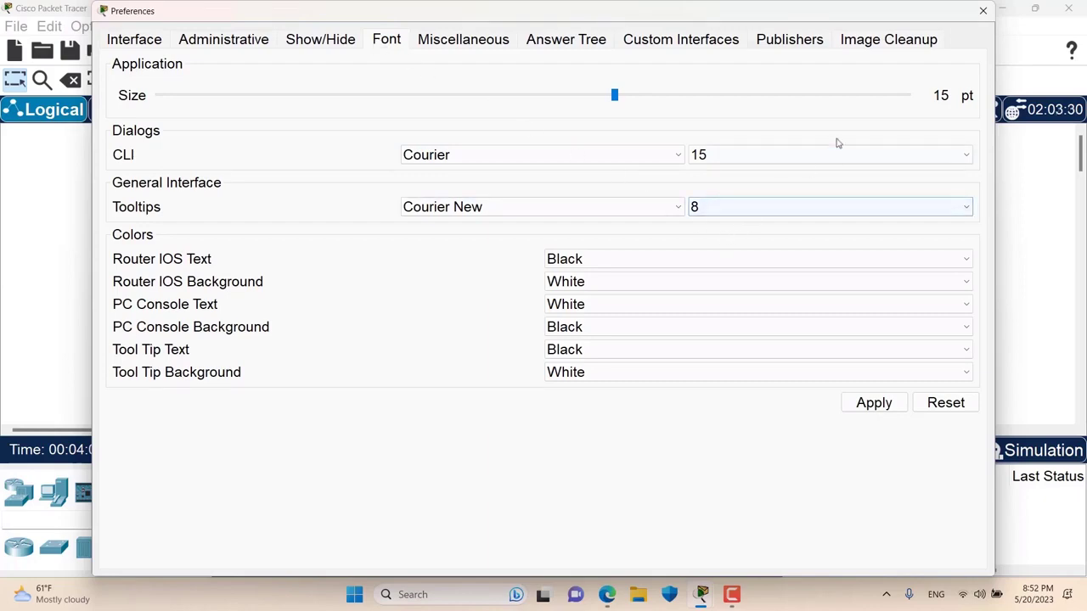
left_click(976, 15)
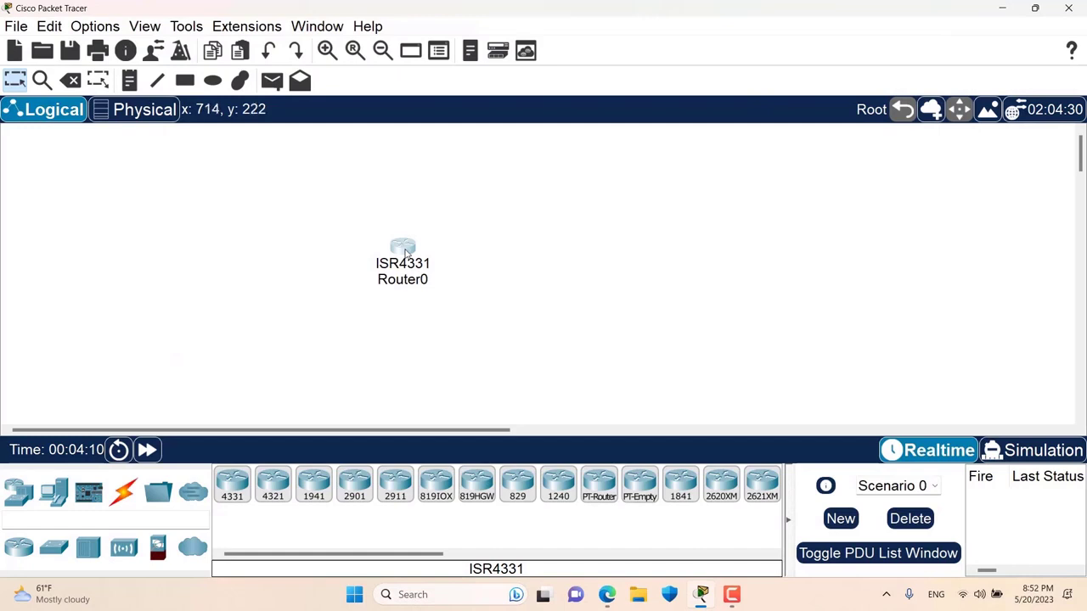
mouse_move(404, 249)
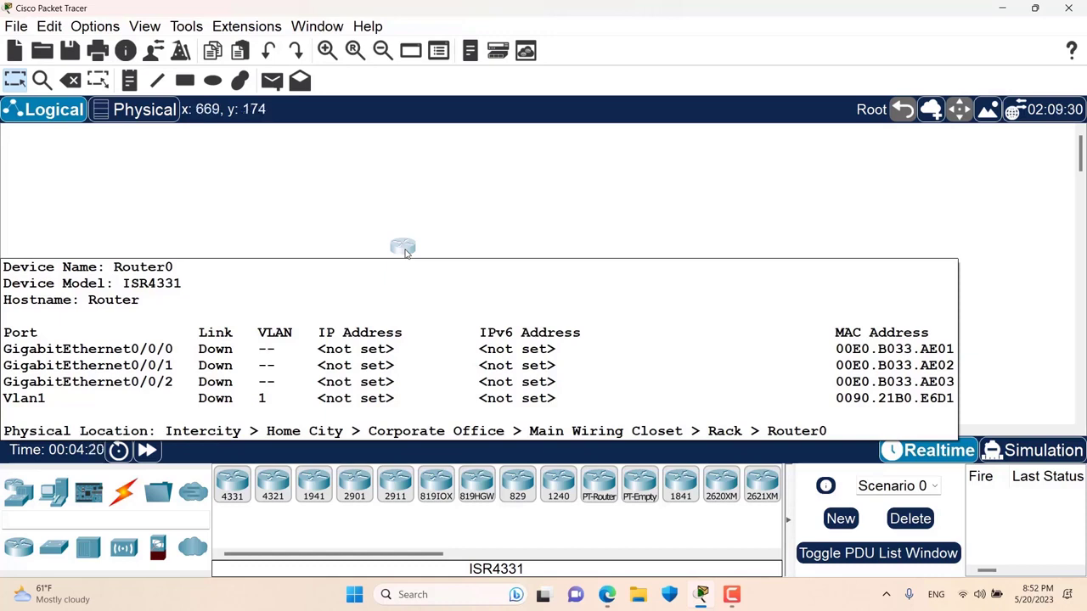
- Raise the Tooltips font size from 8 to 20 in Font preferences and apply it
left_click(95, 26)
left_click(123, 47)
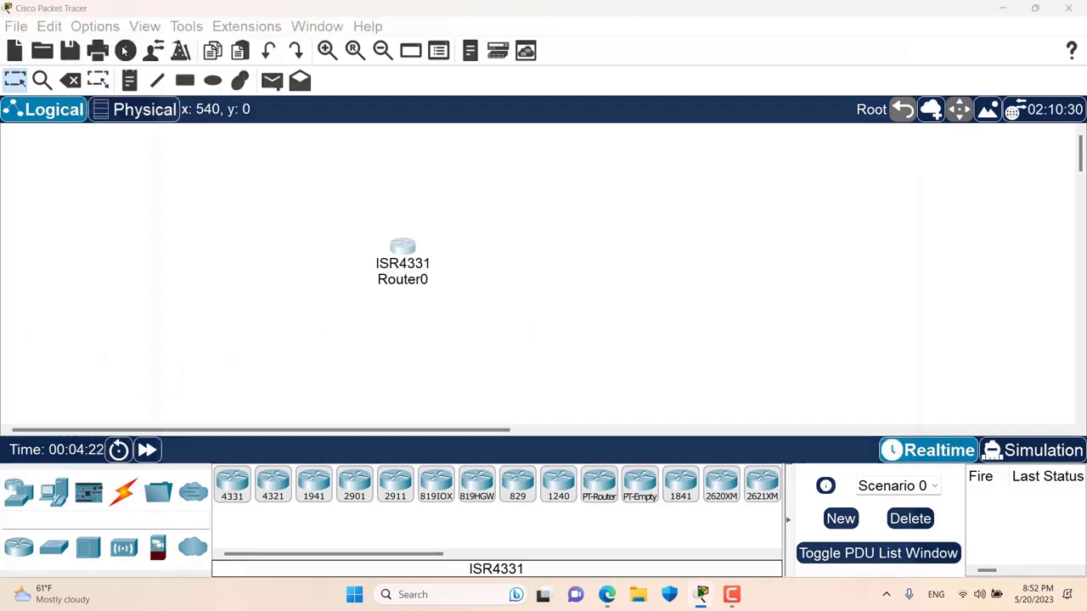
left_click(391, 49)
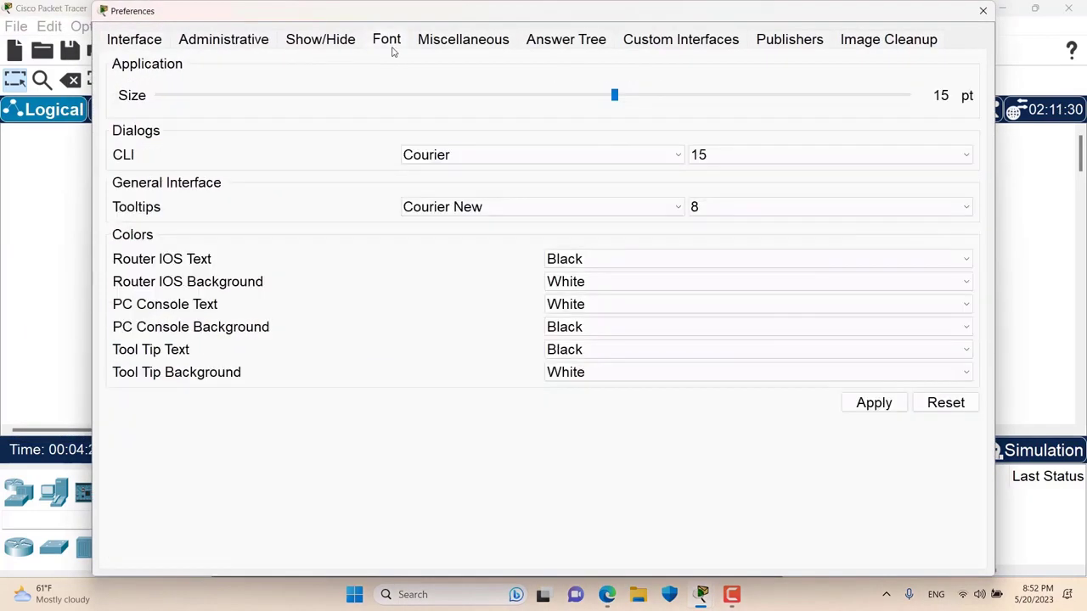
left_click(729, 214)
scroll(735, 362, "down", 1)
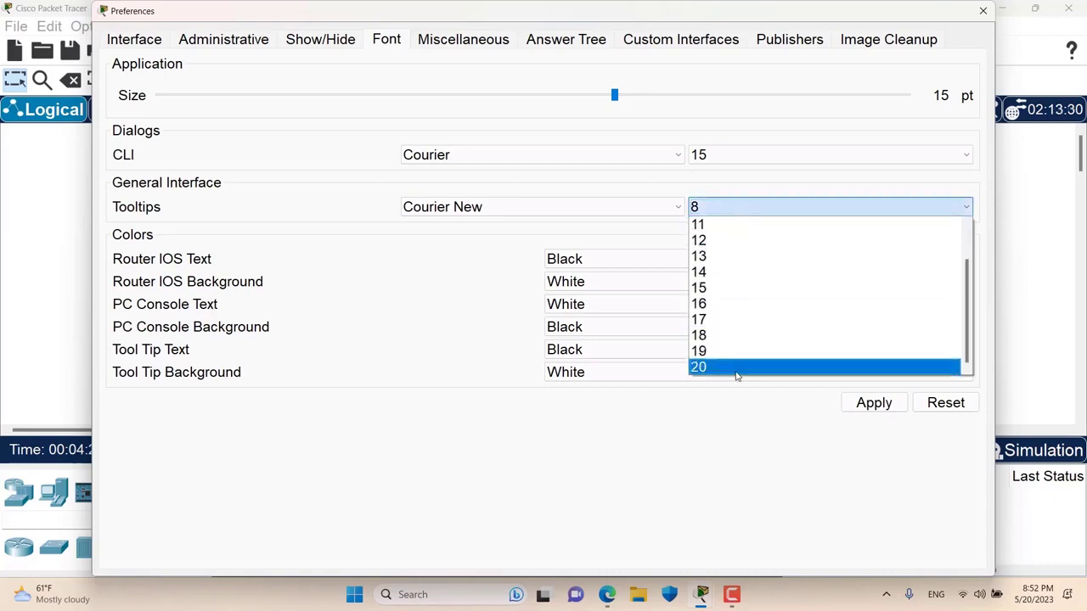
left_click(738, 367)
left_click(874, 402)
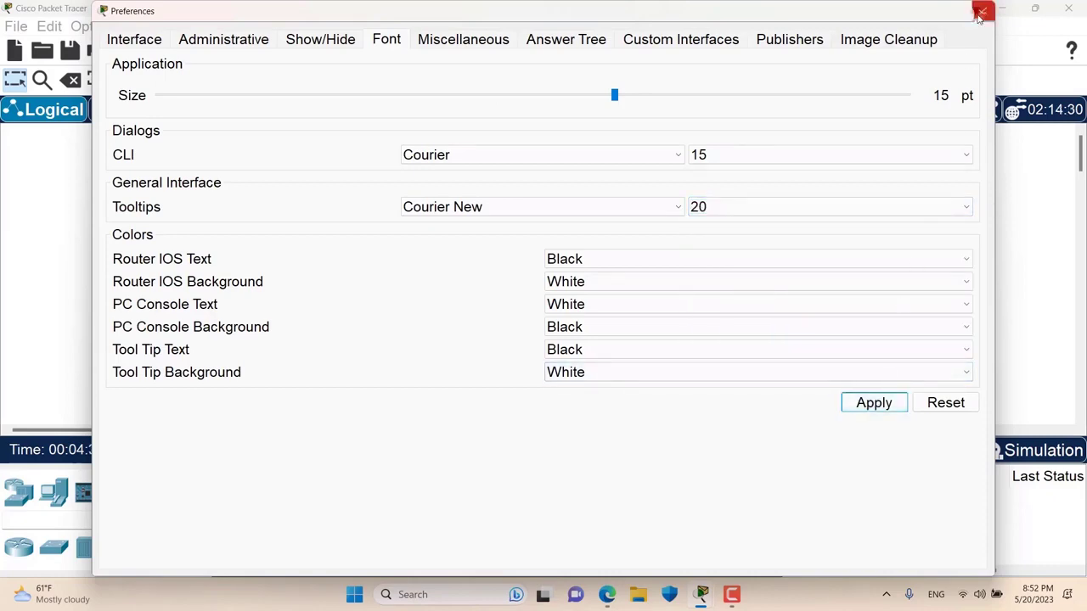
left_click(981, 12)
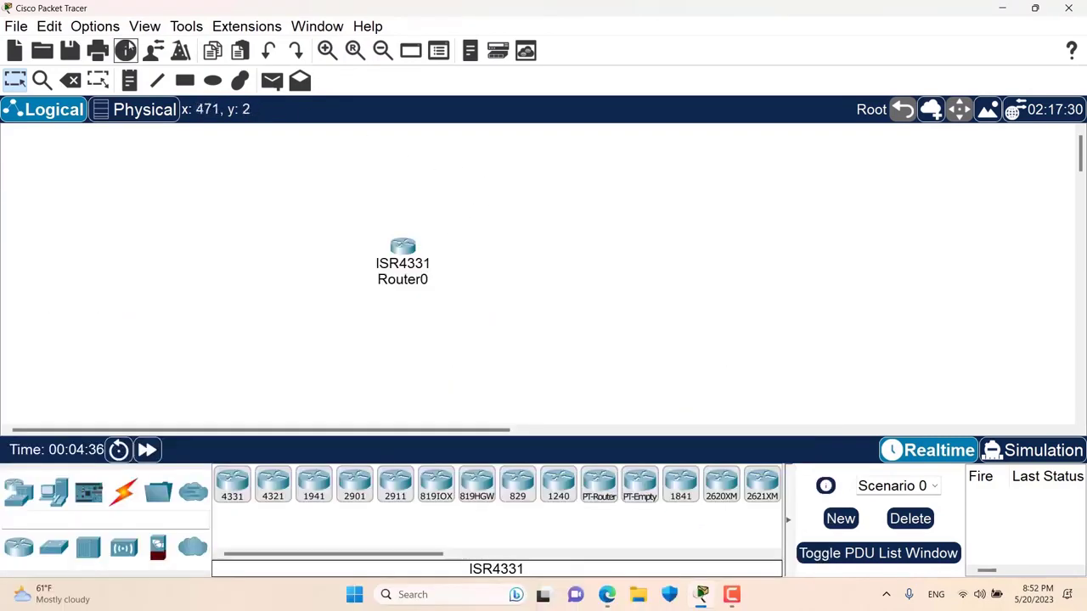
- Set Router IOS Text to Red and Router IOS Background to Black, and apply the colours
left_click(95, 27)
left_click(128, 43)
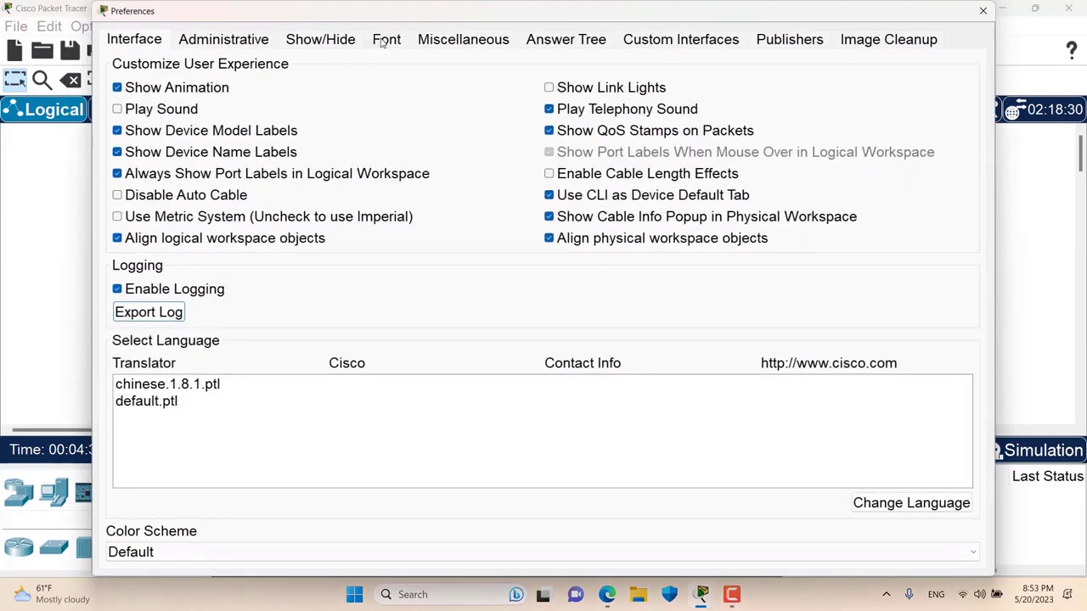
left_click(384, 40)
left_click_drag(366, 12, 463, 34)
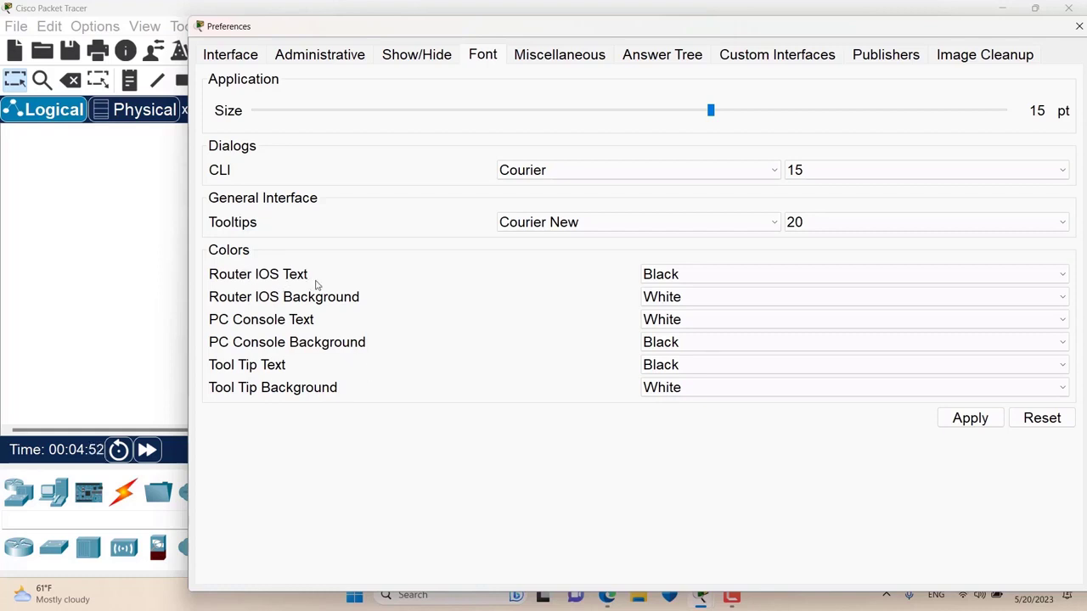
left_click(659, 277)
left_click(657, 307)
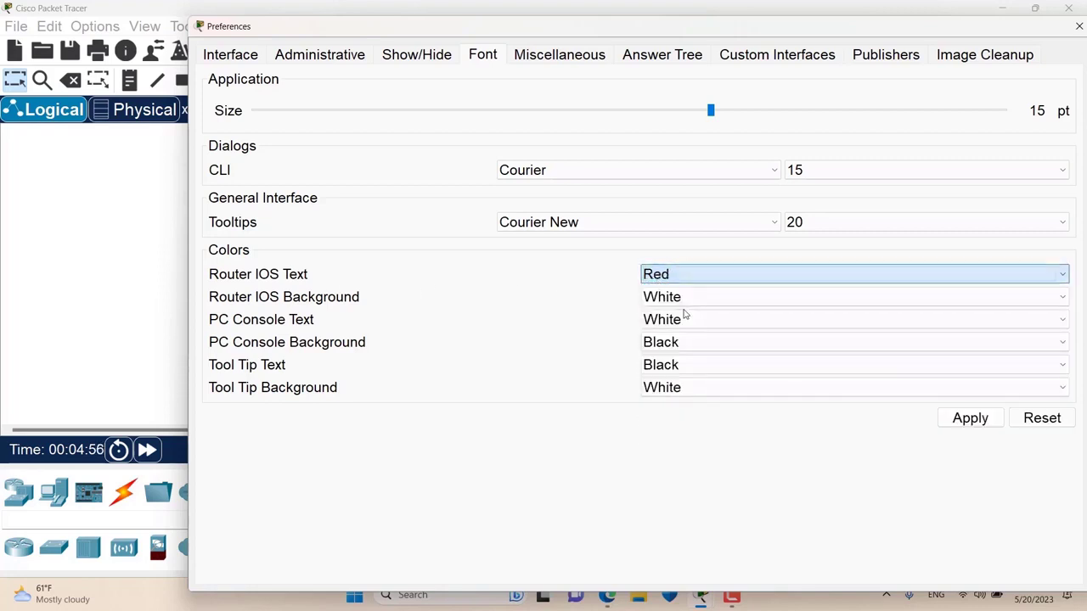
left_click(744, 297)
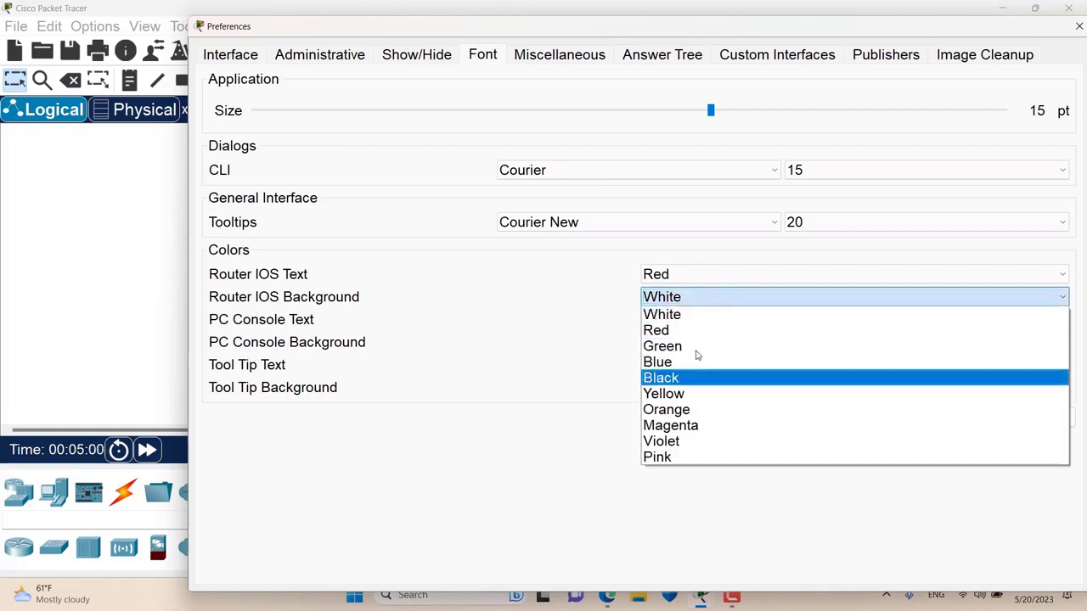
left_click(679, 377)
left_click(979, 419)
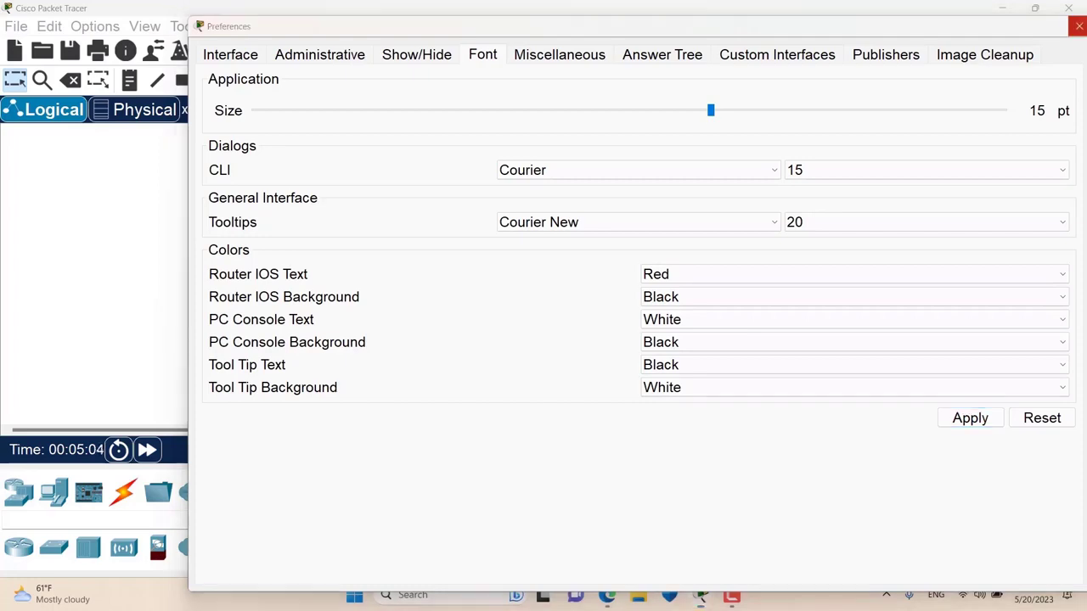
left_click(1080, 26)
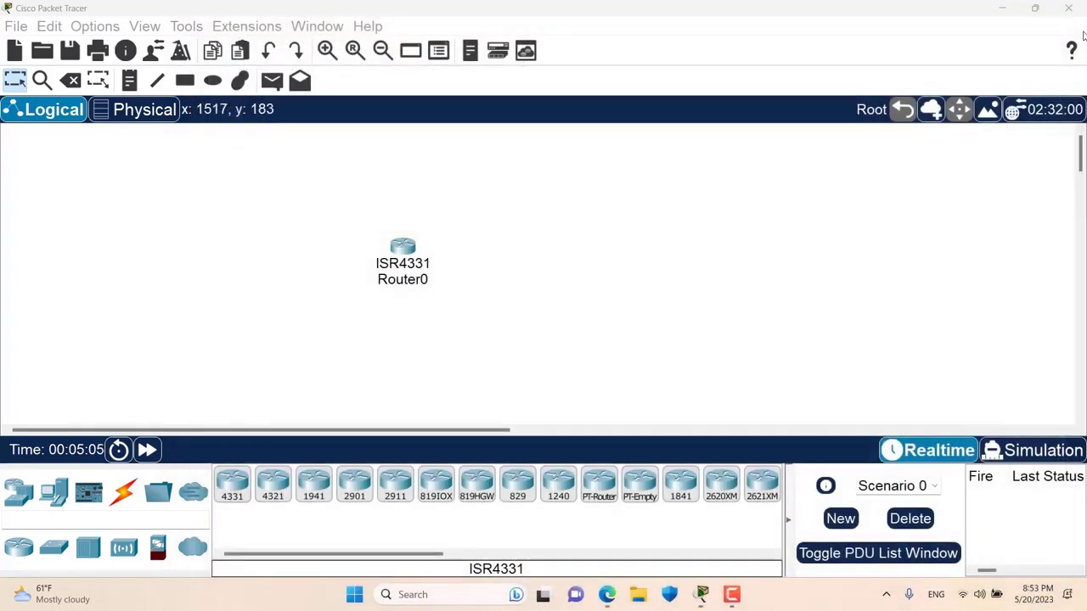
- Try blue Router IOS and PC Console text with a green Tool Tip background
left_click(403, 247)
left_click_drag(626, 21, 545, 36)
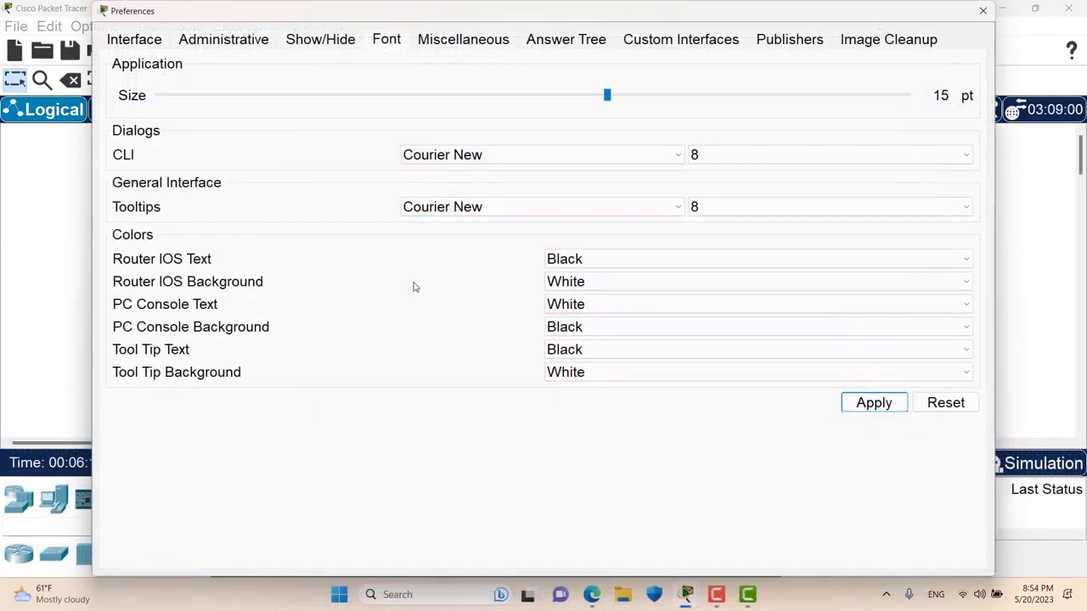
left_click(571, 259)
left_click(592, 311)
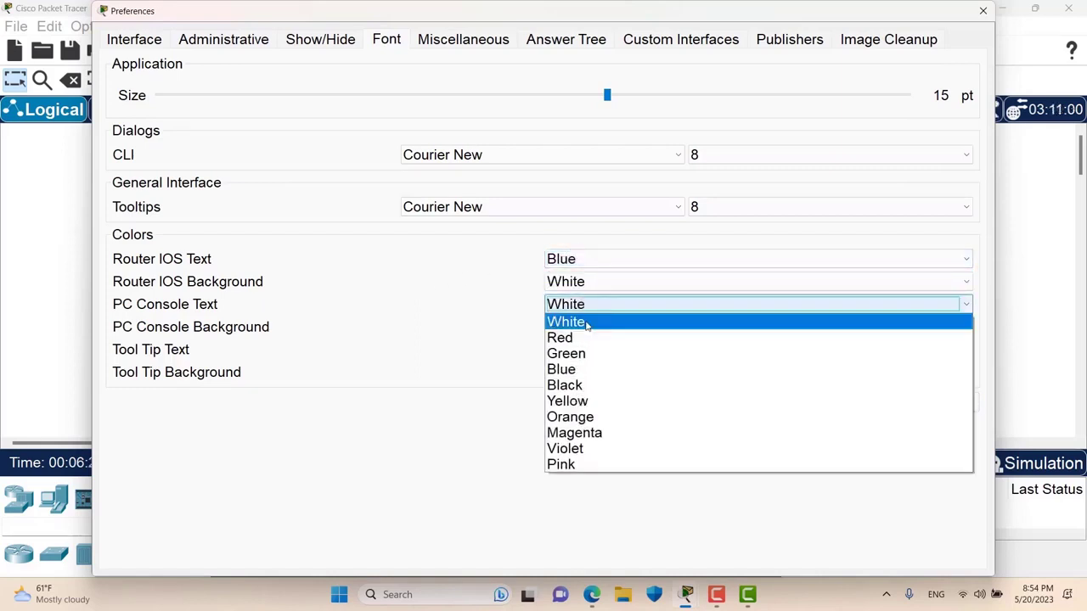
left_click(587, 370)
left_click(590, 378)
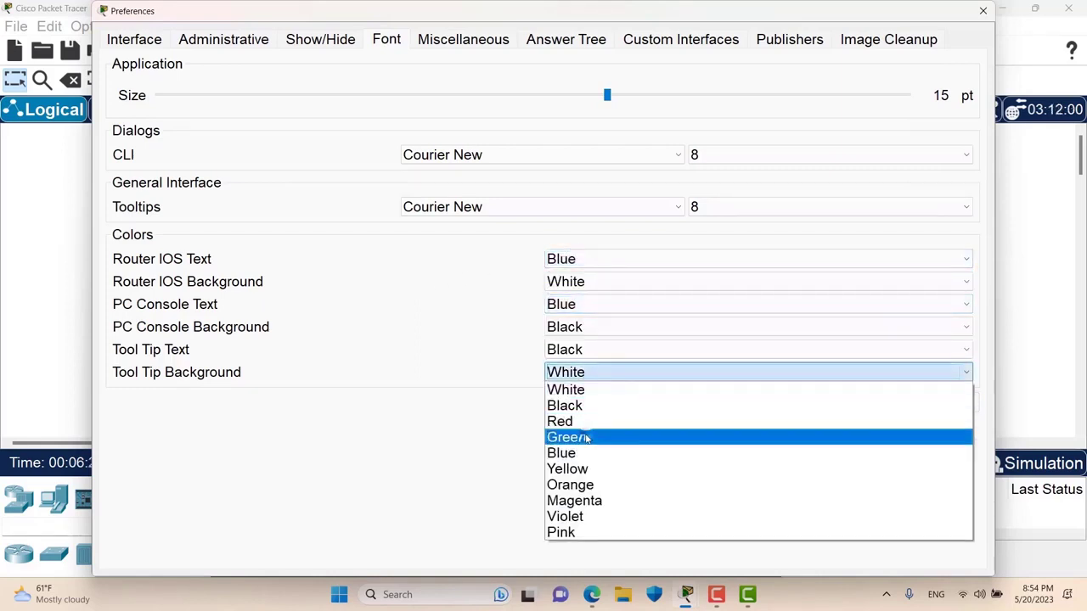
left_click(585, 438)
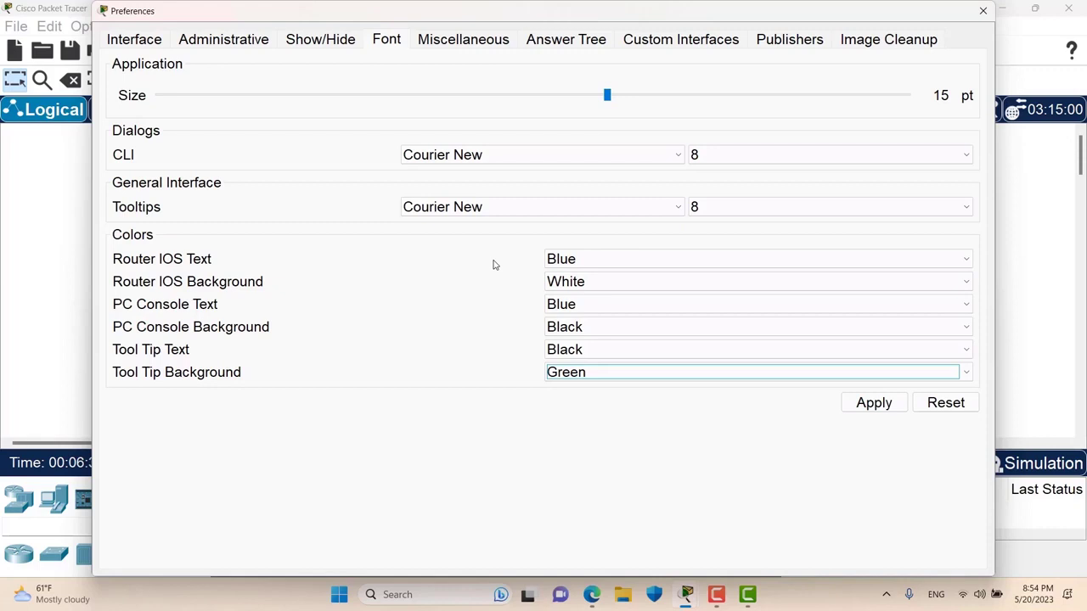
- Reset fonts and colours to defaults, then apply a 15 pt application text size
left_click(945, 402)
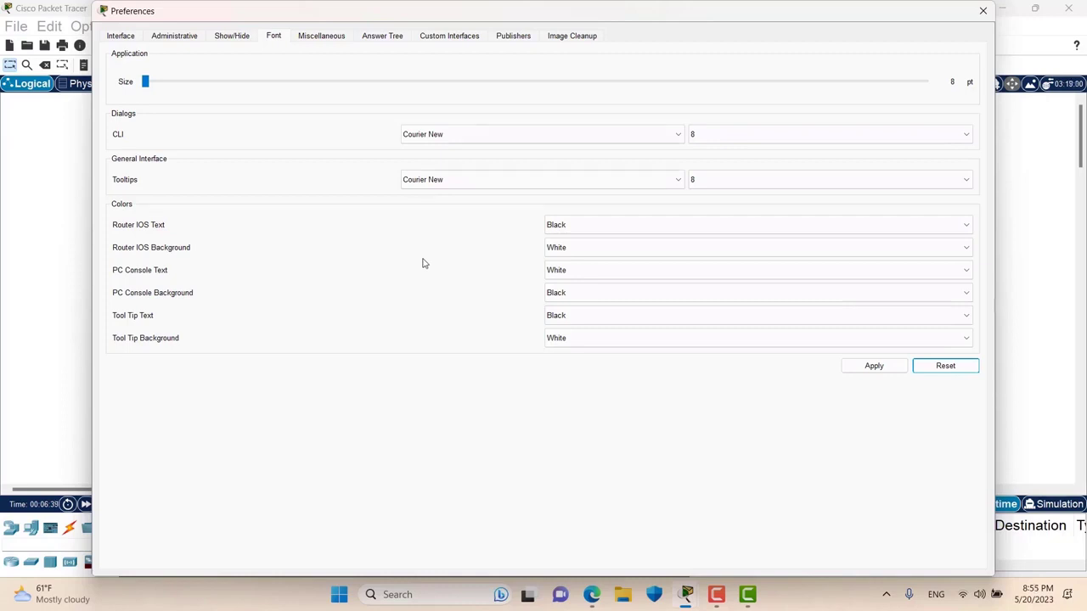
left_click(510, 83)
left_click(510, 83)
left_click(570, 82)
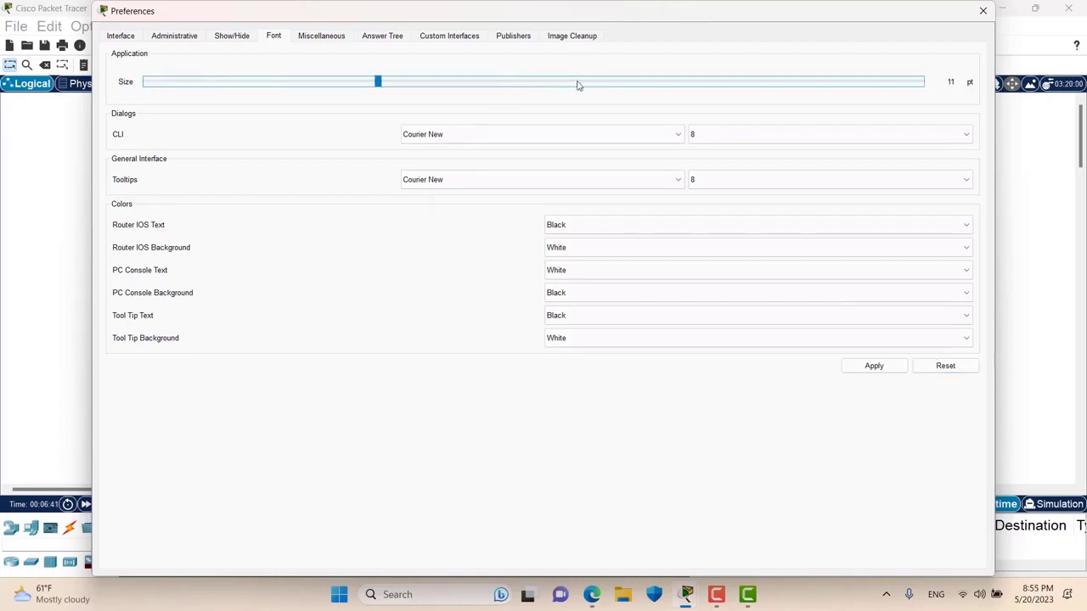
left_click(578, 85)
left_click(578, 85)
left_click(578, 86)
left_click(881, 371)
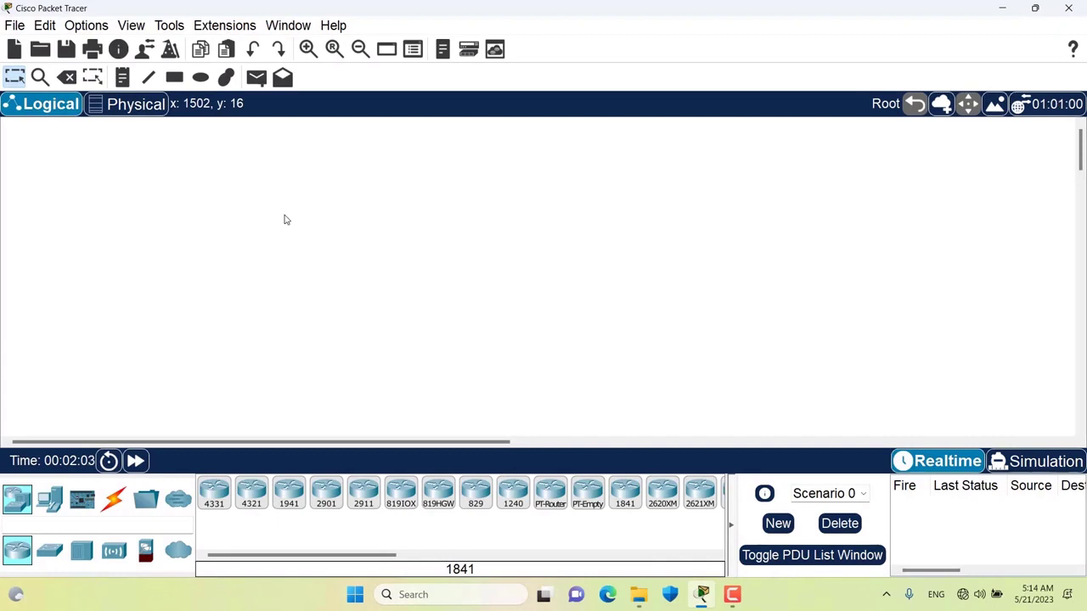
left_click(95, 27)
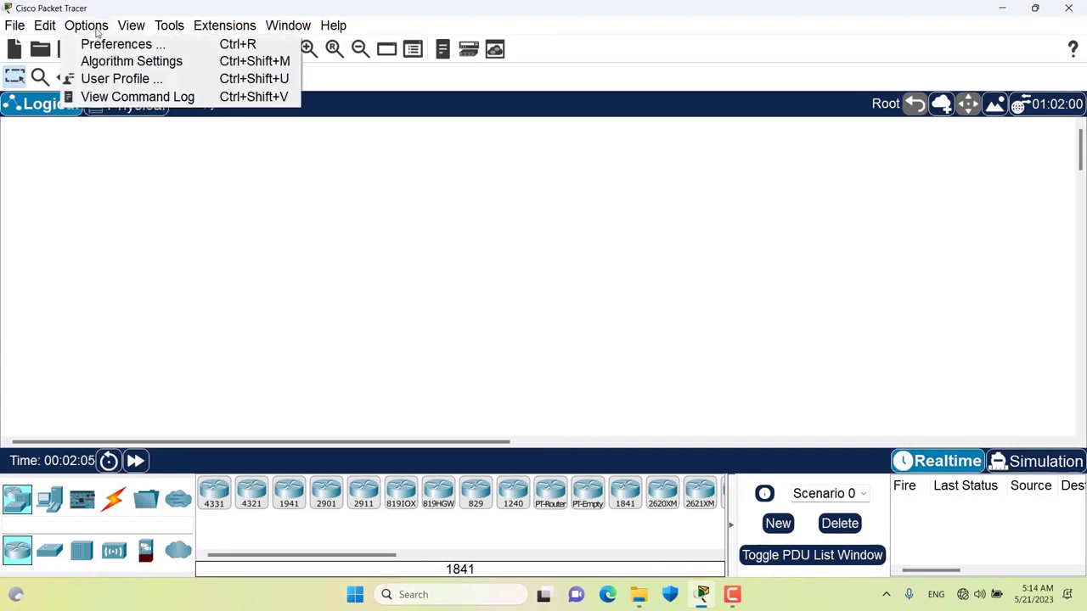
left_click(108, 49)
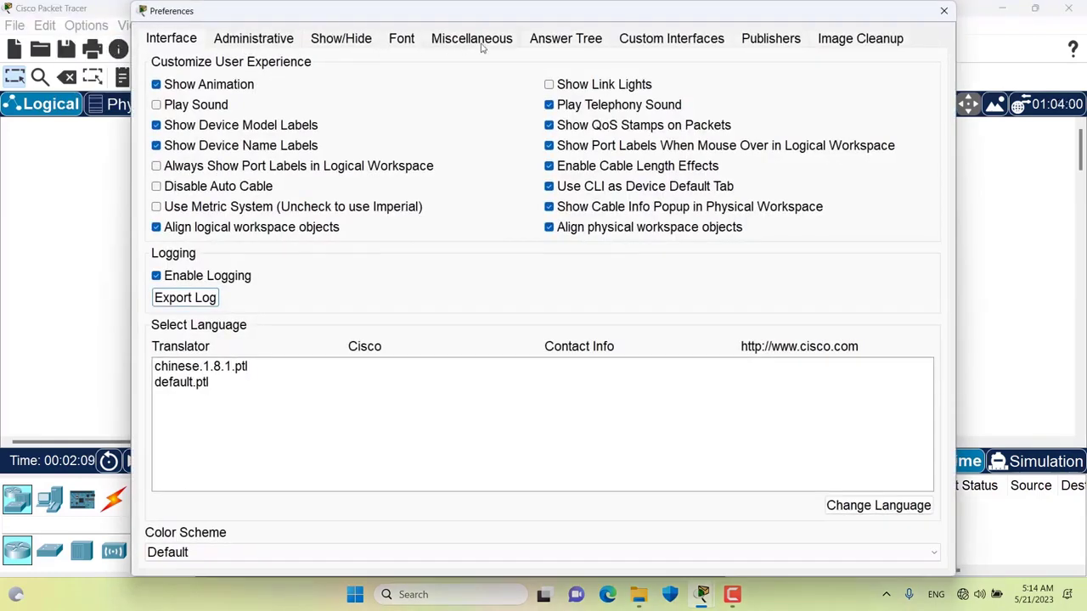
left_click(480, 42)
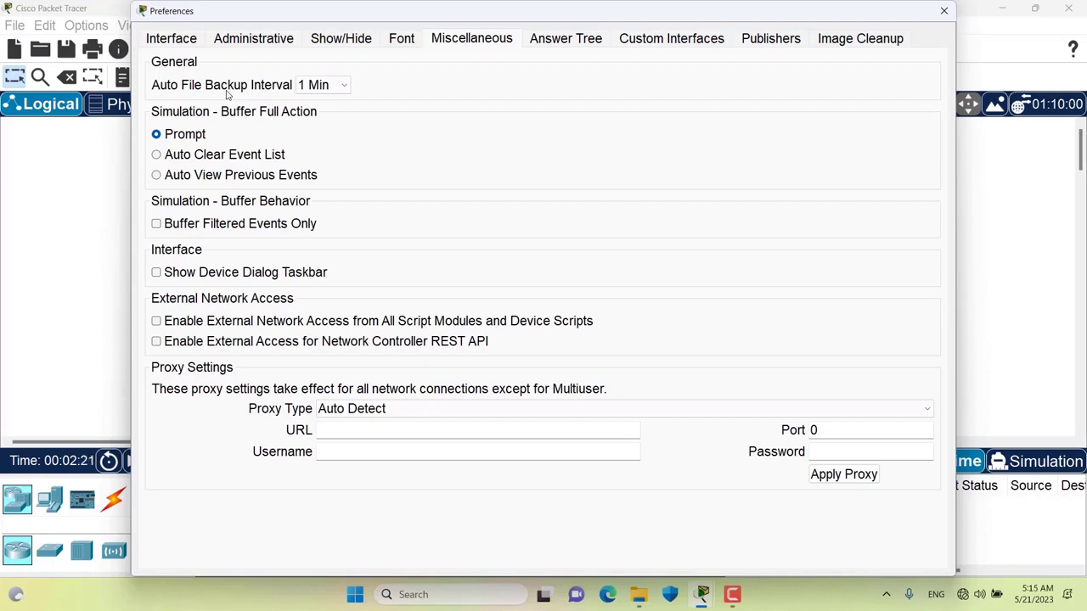
left_click(312, 86)
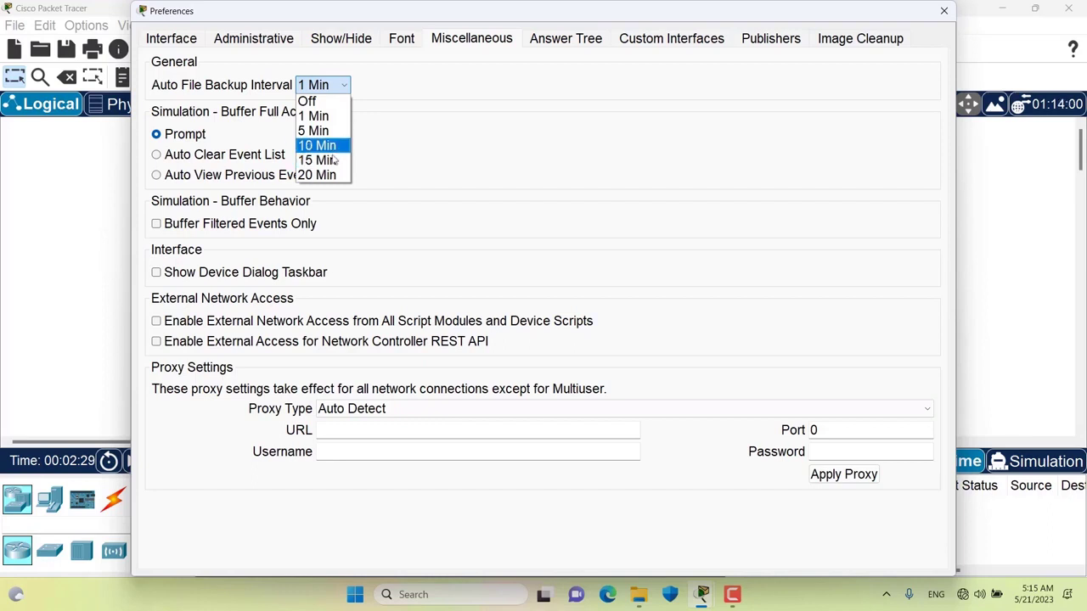
left_click(392, 104)
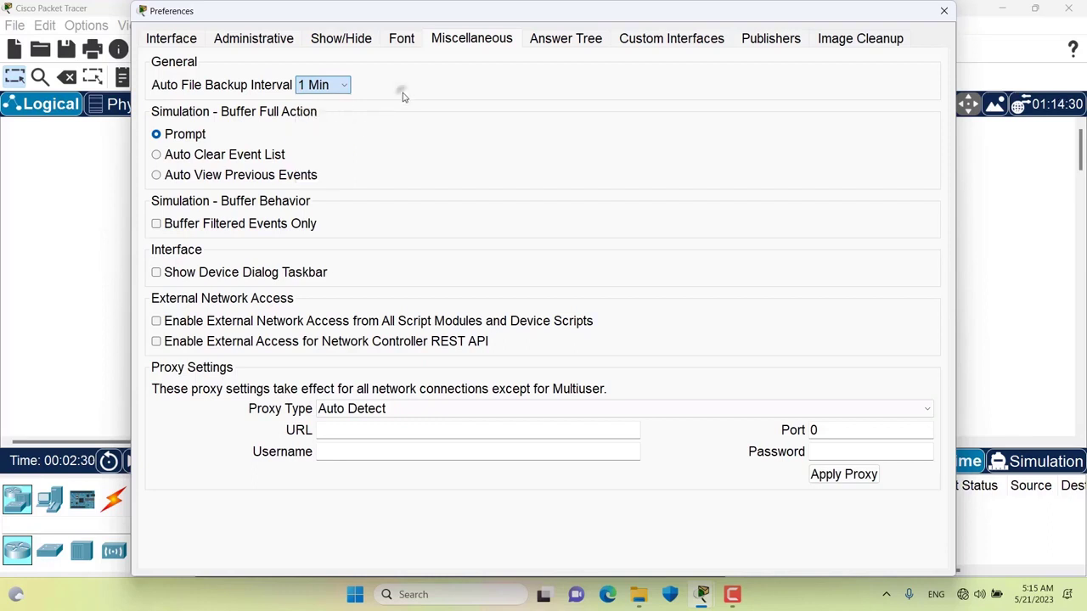
left_click(342, 89)
left_click(459, 111)
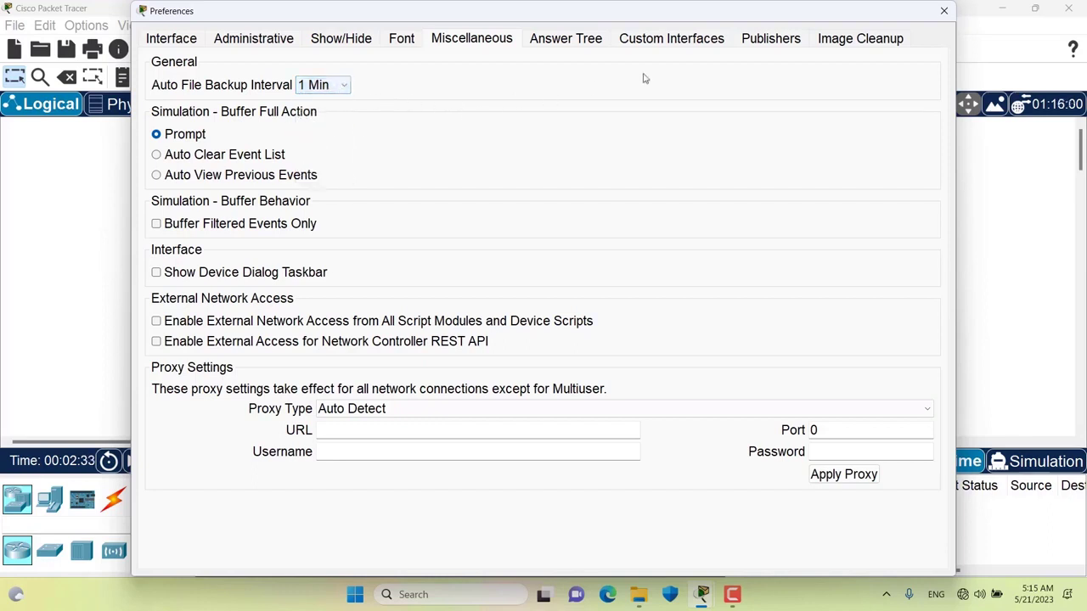
left_click(944, 12)
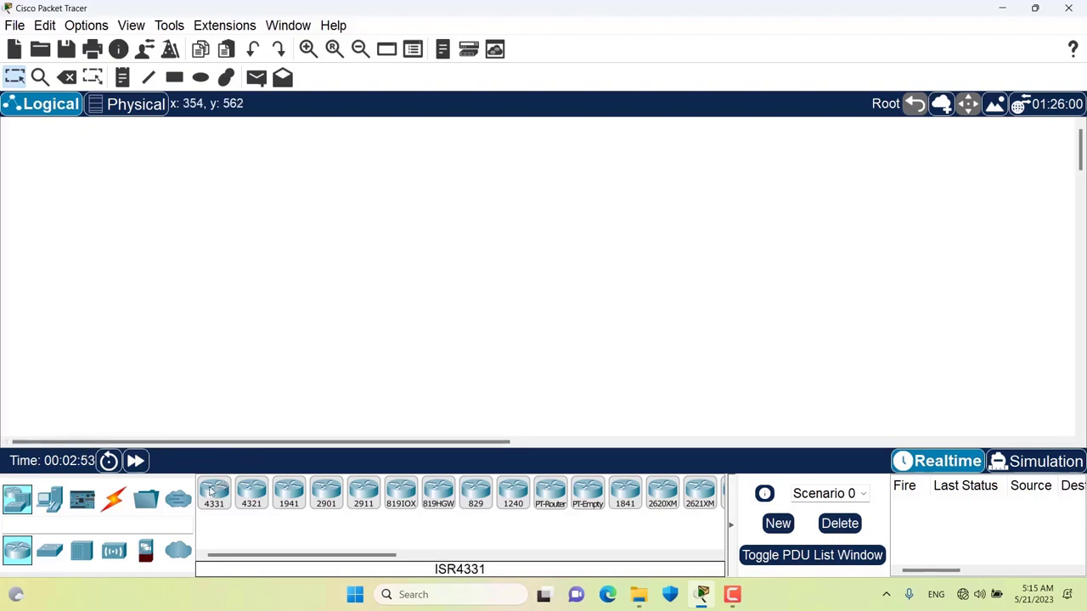
- Place an ISR4331 router and add a note reading 'router' just above it
left_click(211, 493)
left_click(317, 241)
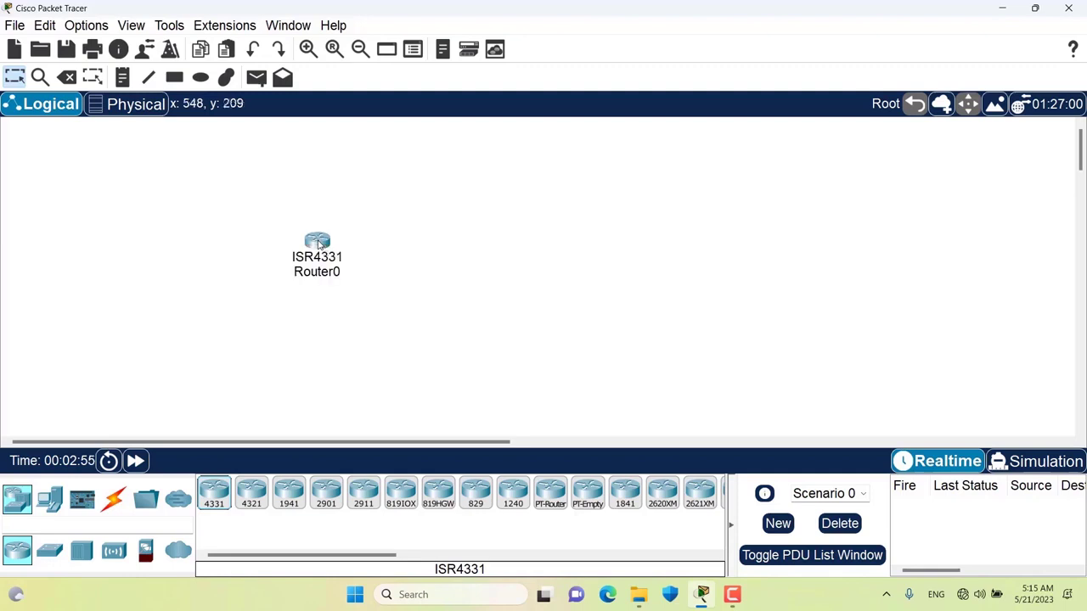
left_click(124, 83)
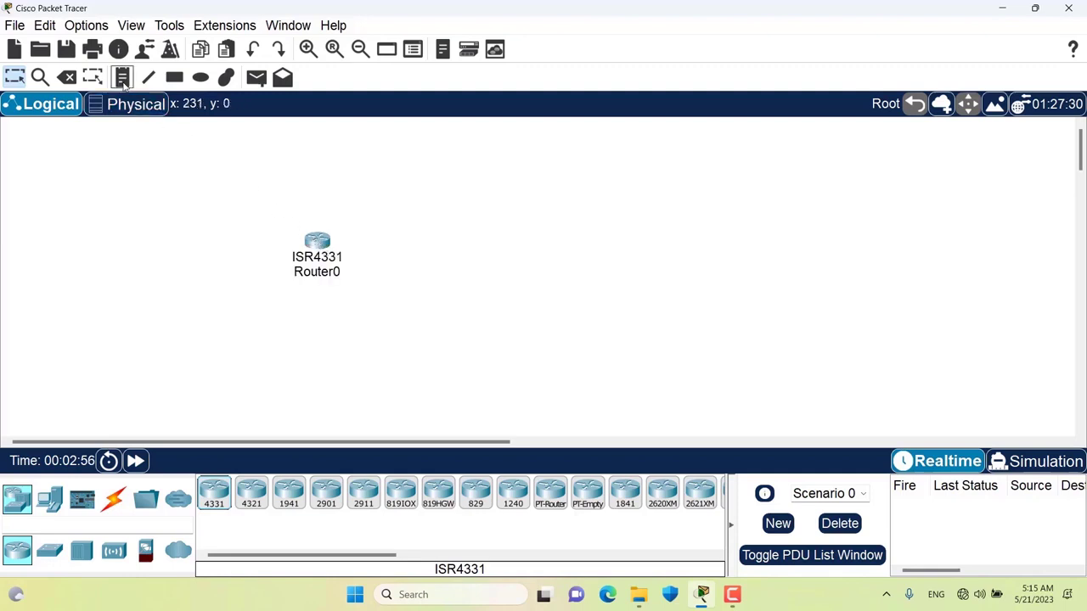
left_click(301, 217)
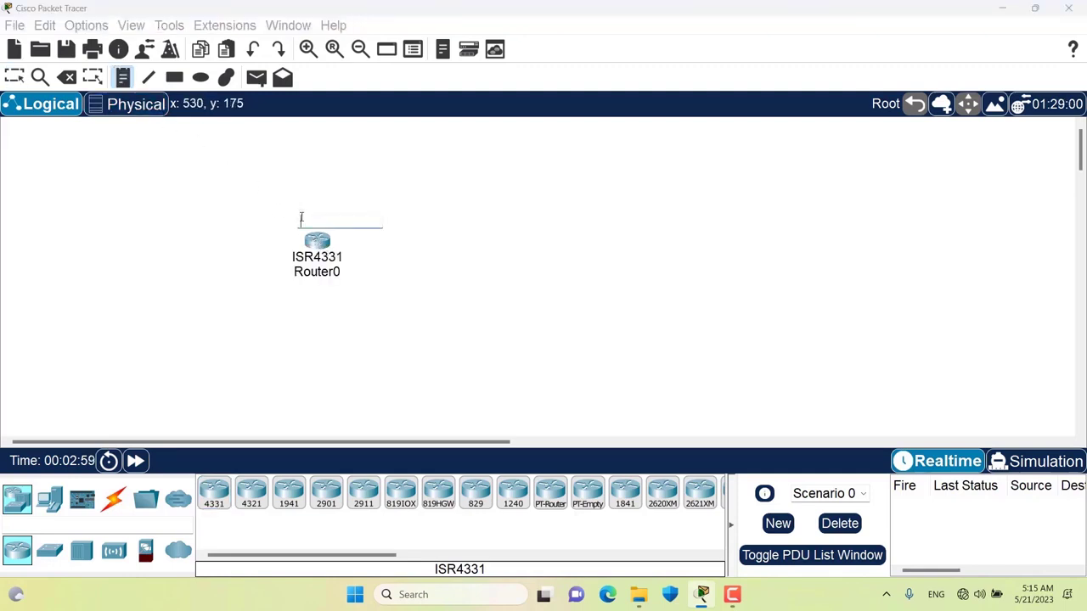
type("router")
left_click(265, 242)
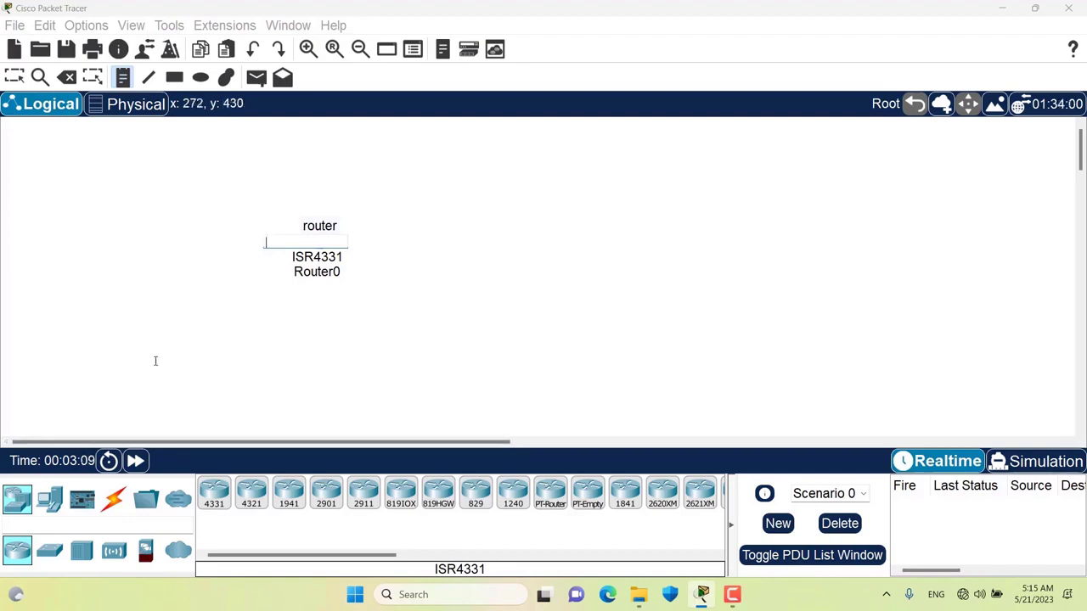
left_click(14, 76)
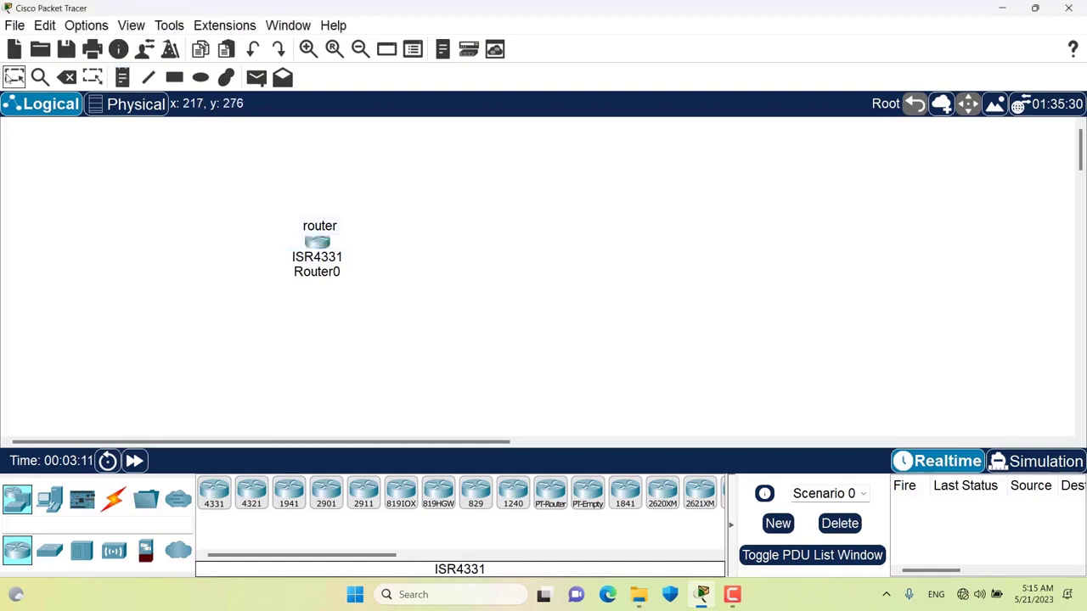
left_click(308, 237)
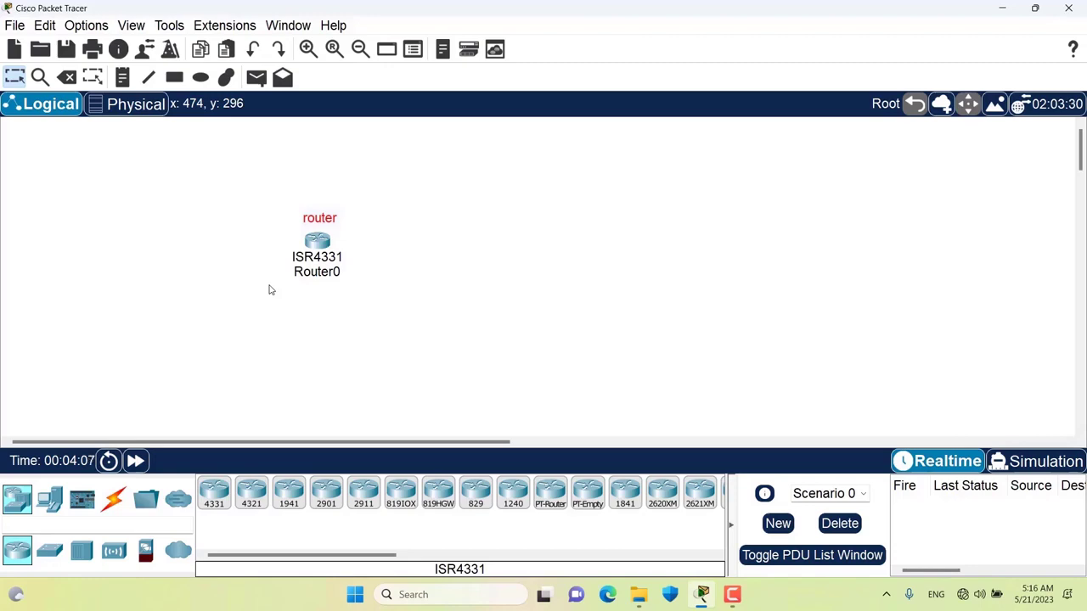
- Check the User Folder path in Administrative preferences and bring up the Music folder in File Explorer
left_click(89, 30)
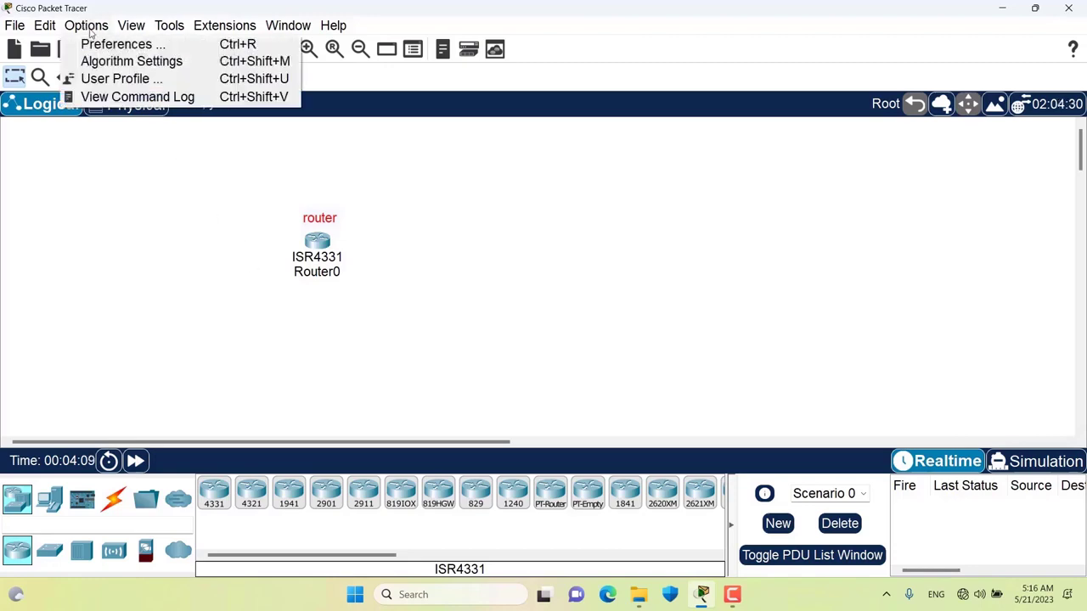
left_click(89, 44)
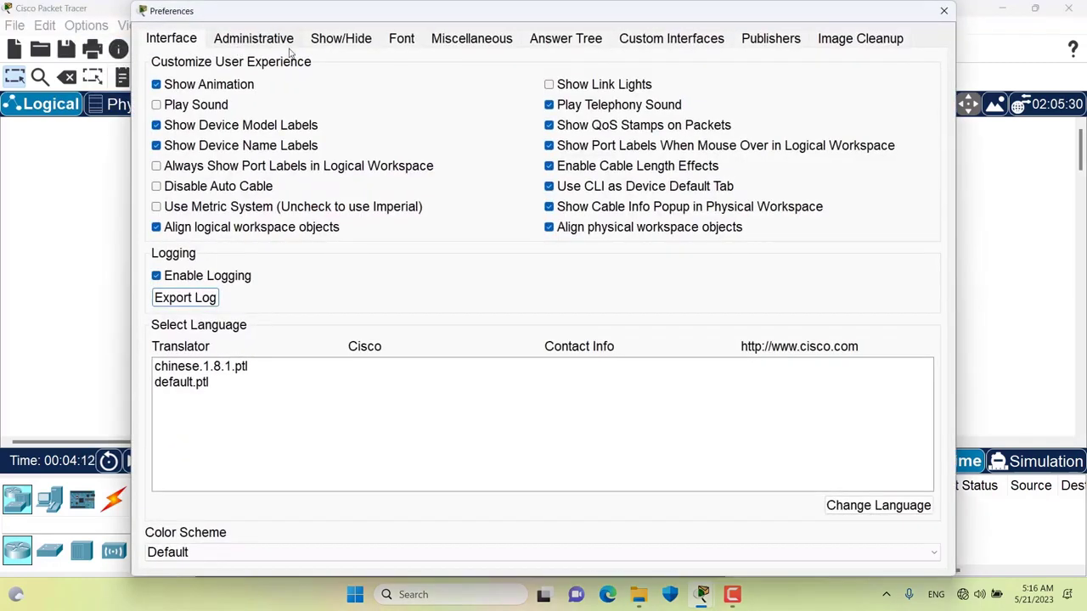
left_click(273, 42)
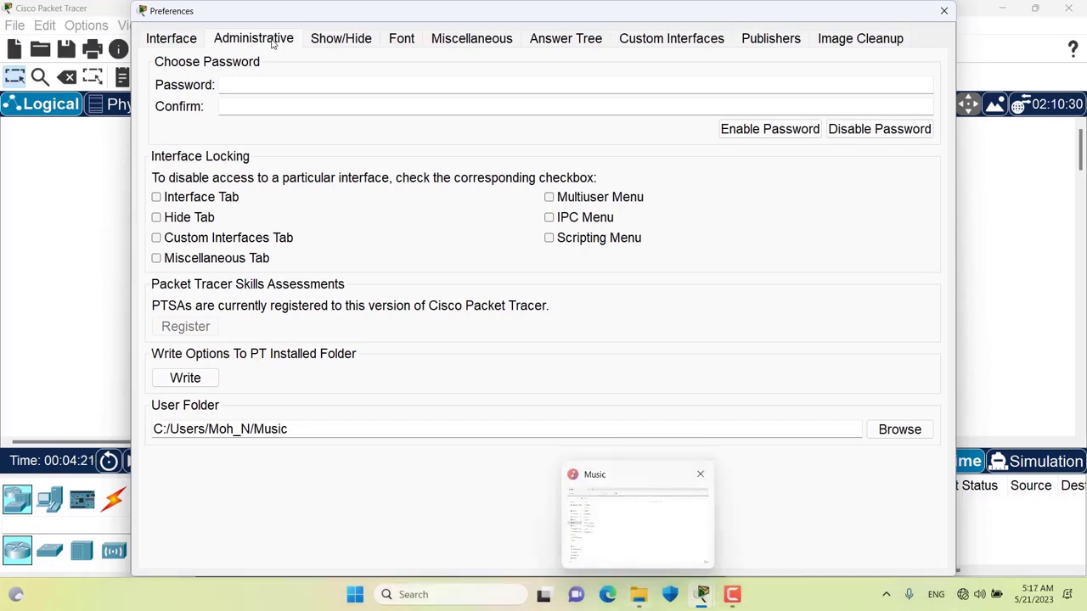
left_click(637, 598)
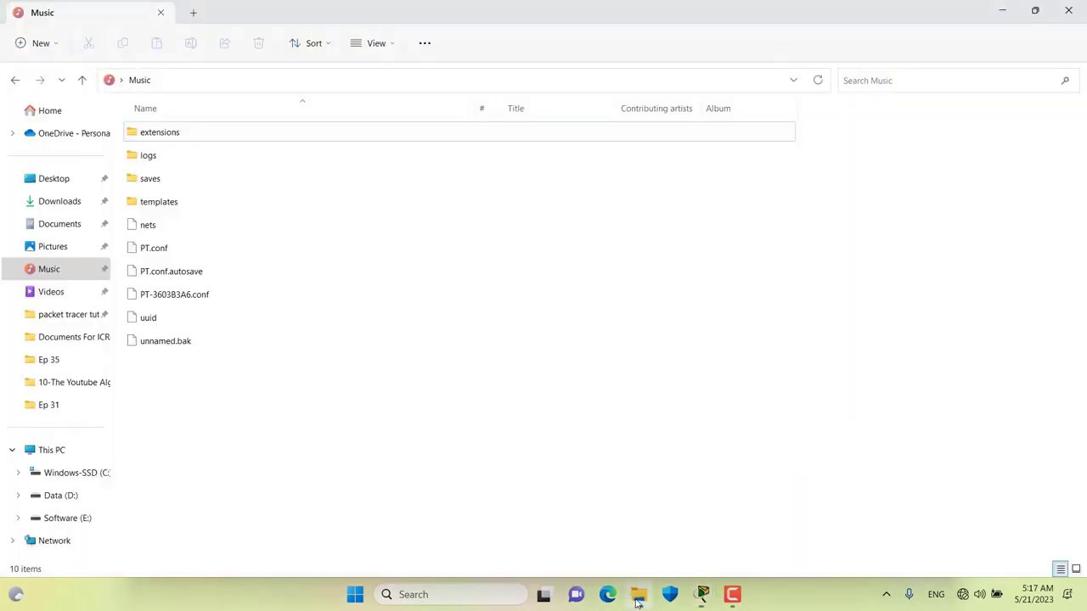
- Select unnamed.bak in the Music folder, cancel its rename, and minimize File Explorer
left_click(57, 269)
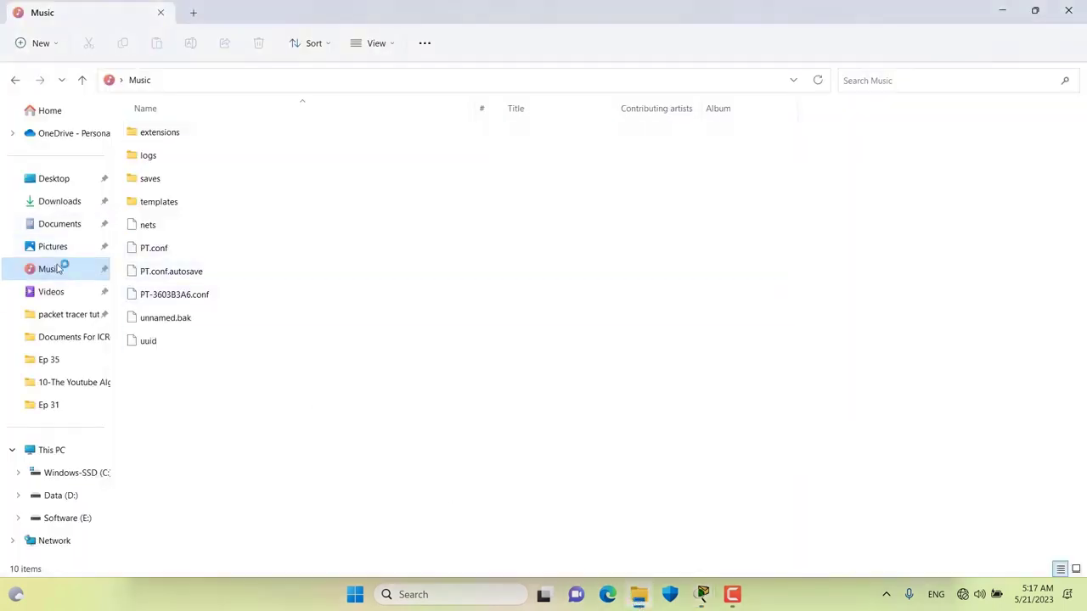
left_click(192, 326)
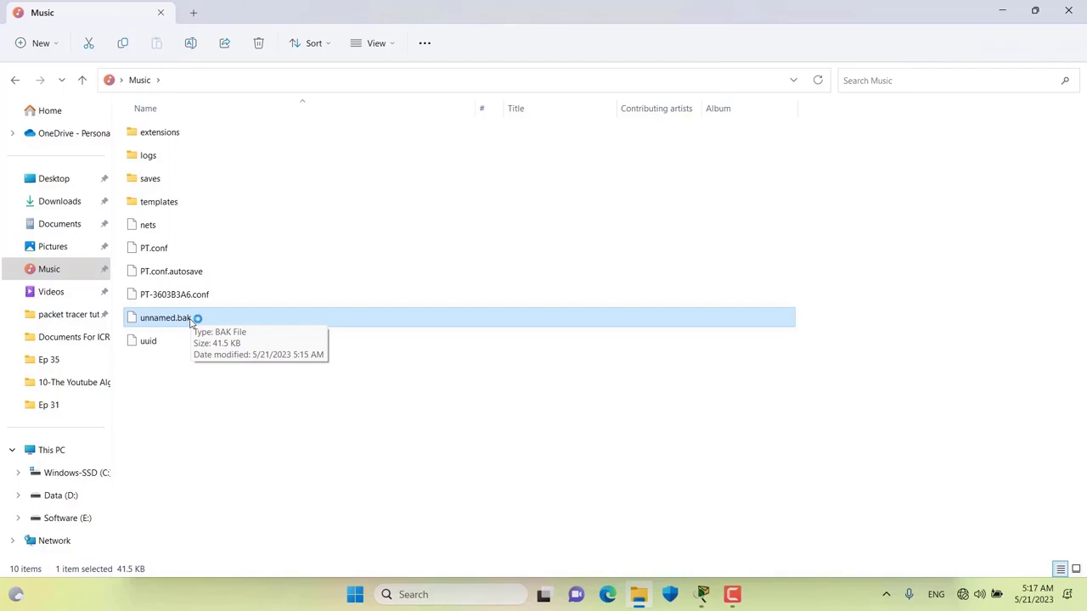
left_click(192, 322)
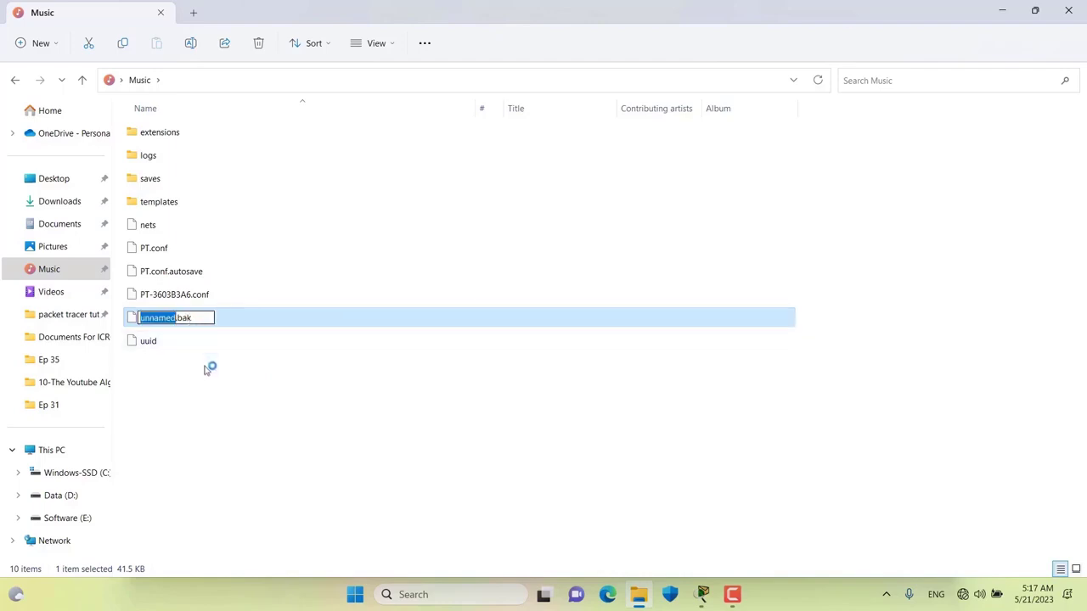
key("Escape")
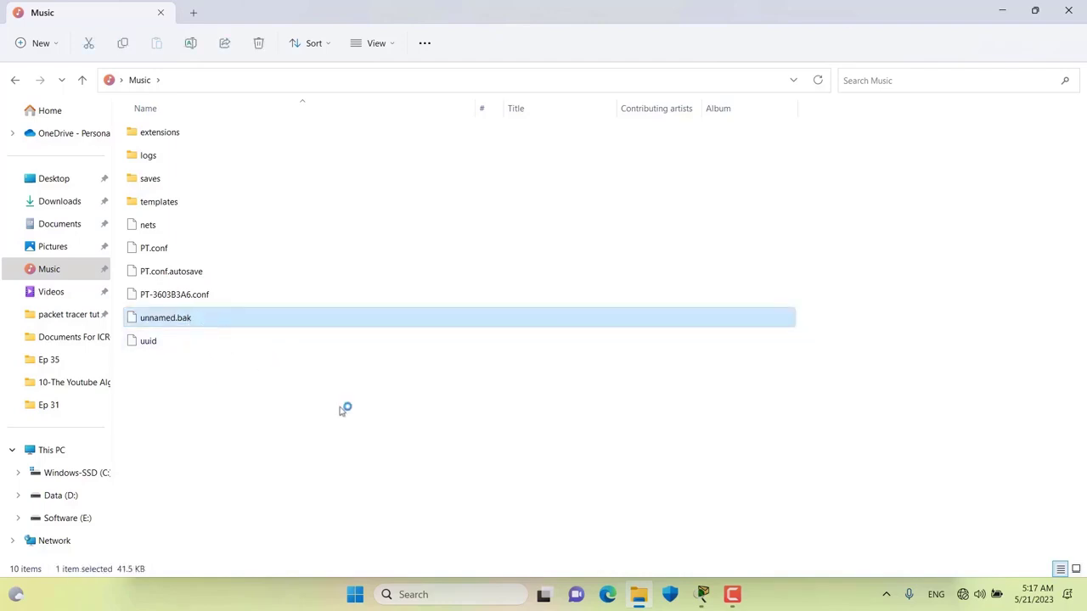
left_click(640, 595)
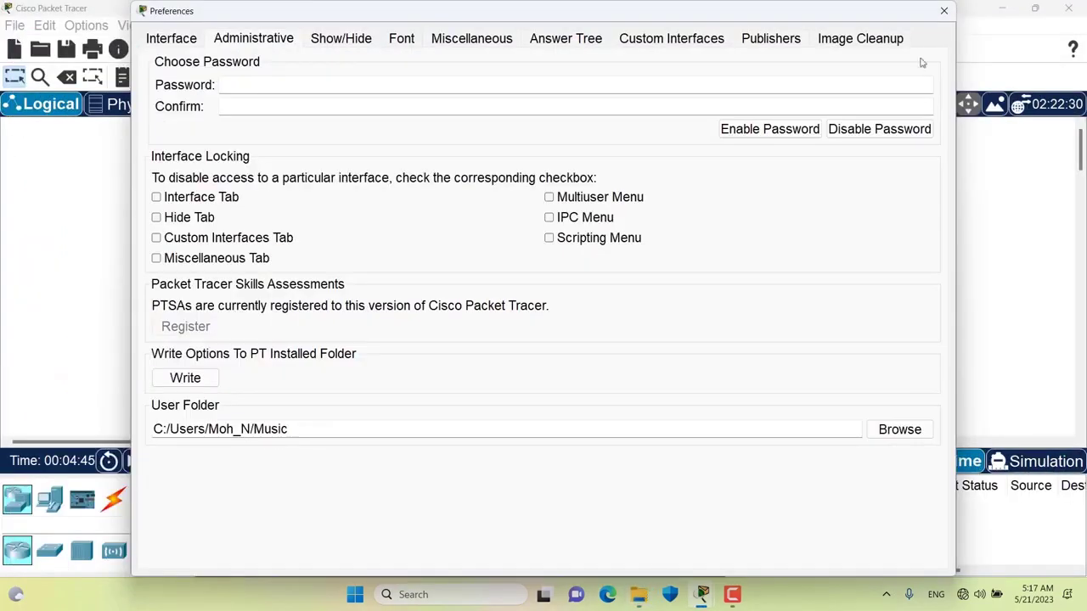
- Close Preferences and save the Router0 network into the Music folder as 'TEST LAB'
left_click(943, 10)
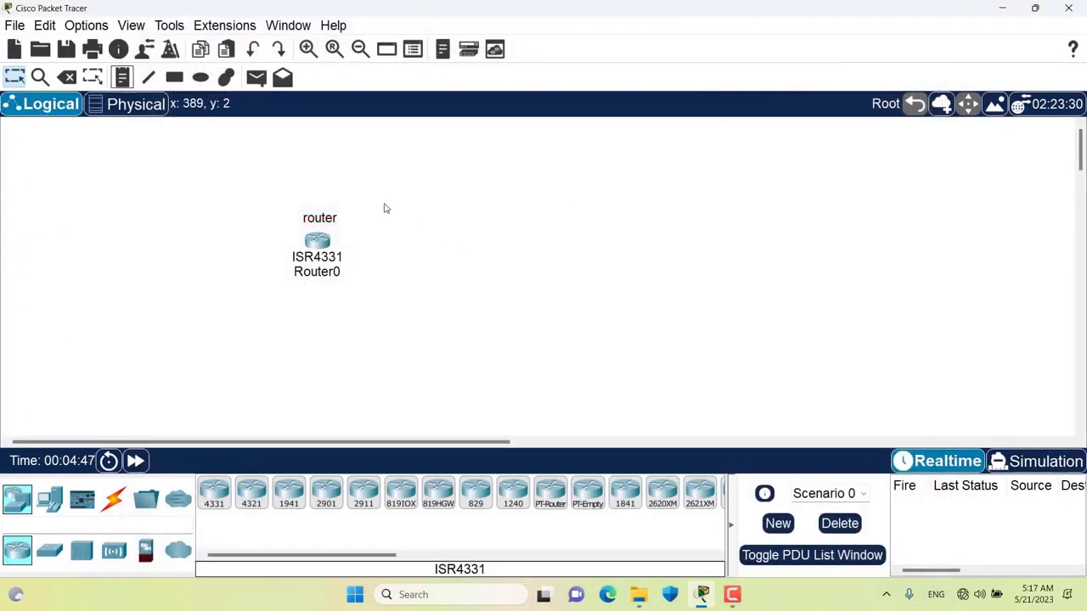
left_click(24, 26)
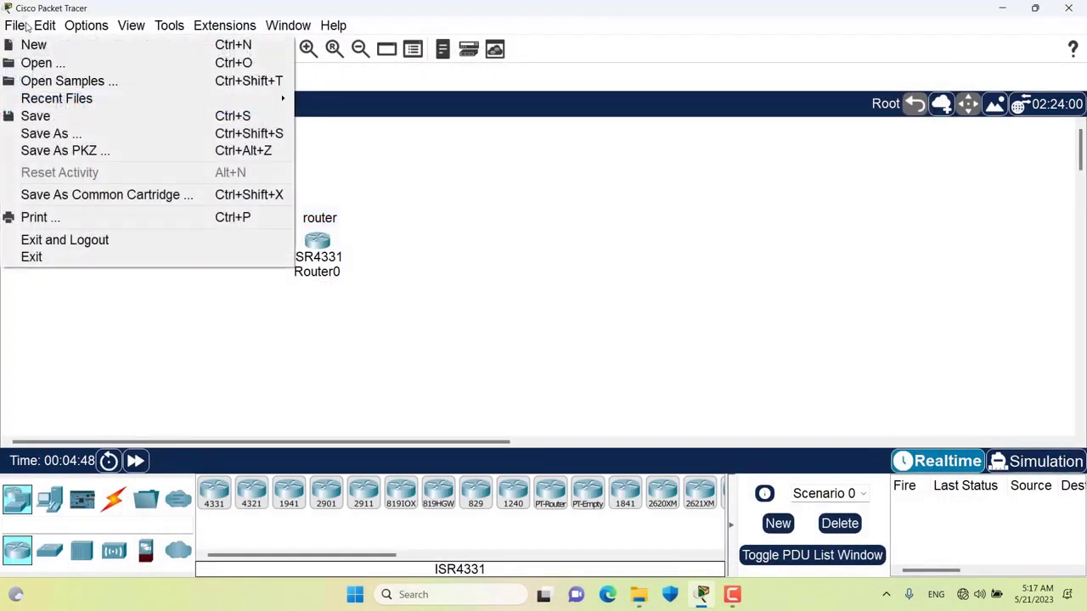
left_click(48, 117)
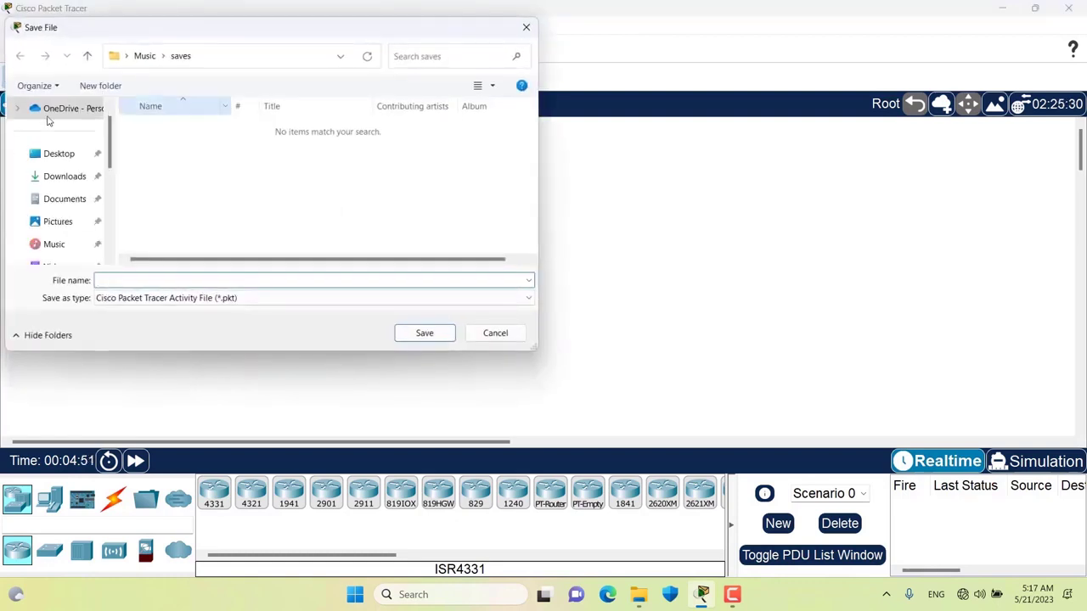
scroll(58, 204, "down", 1)
left_click(56, 223)
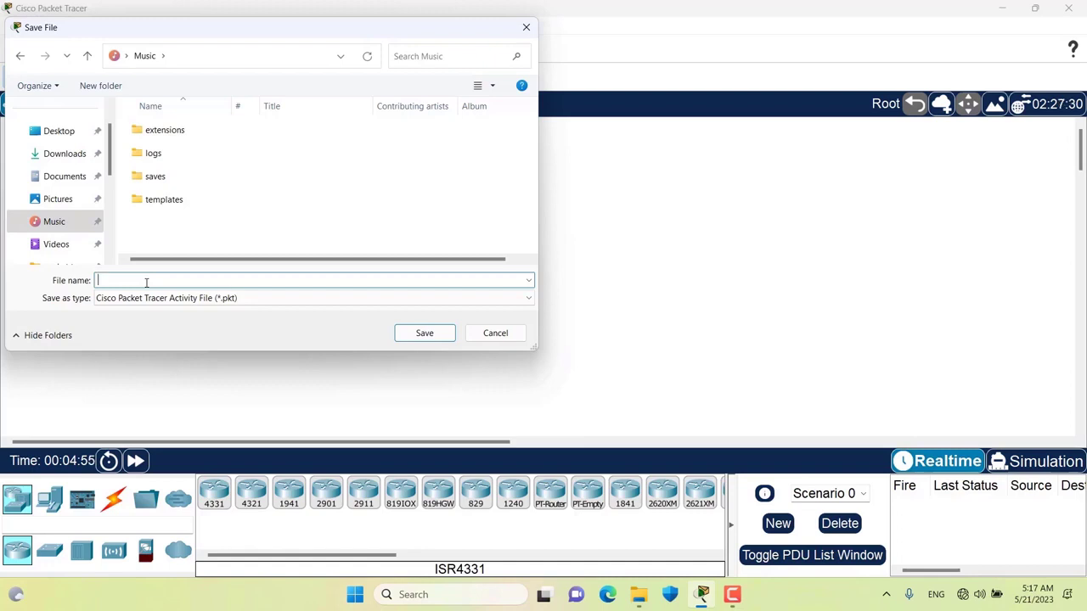
type("TEST LAB")
left_click(409, 338)
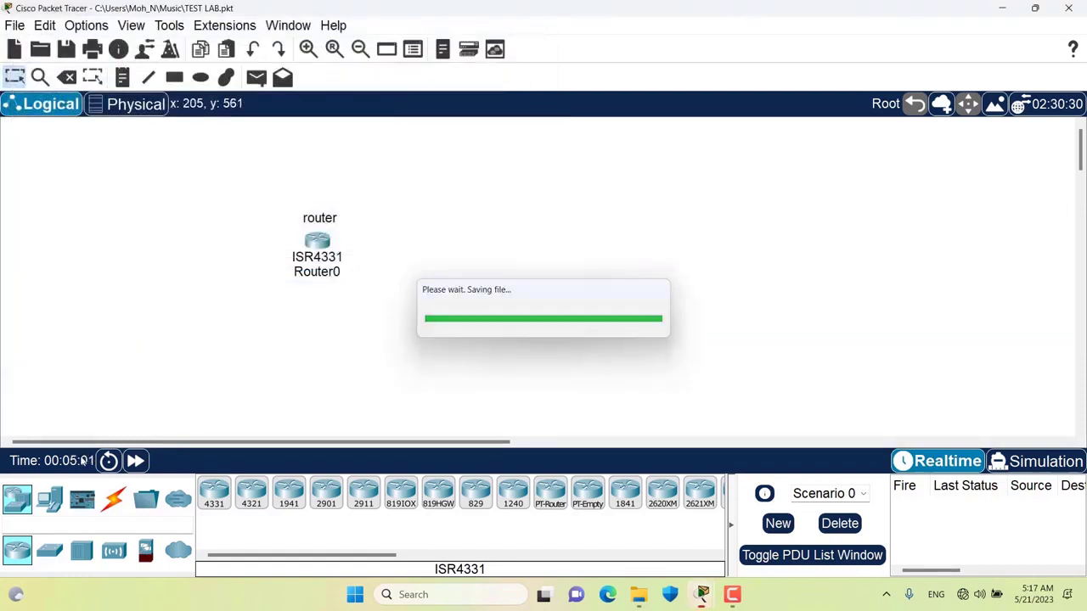
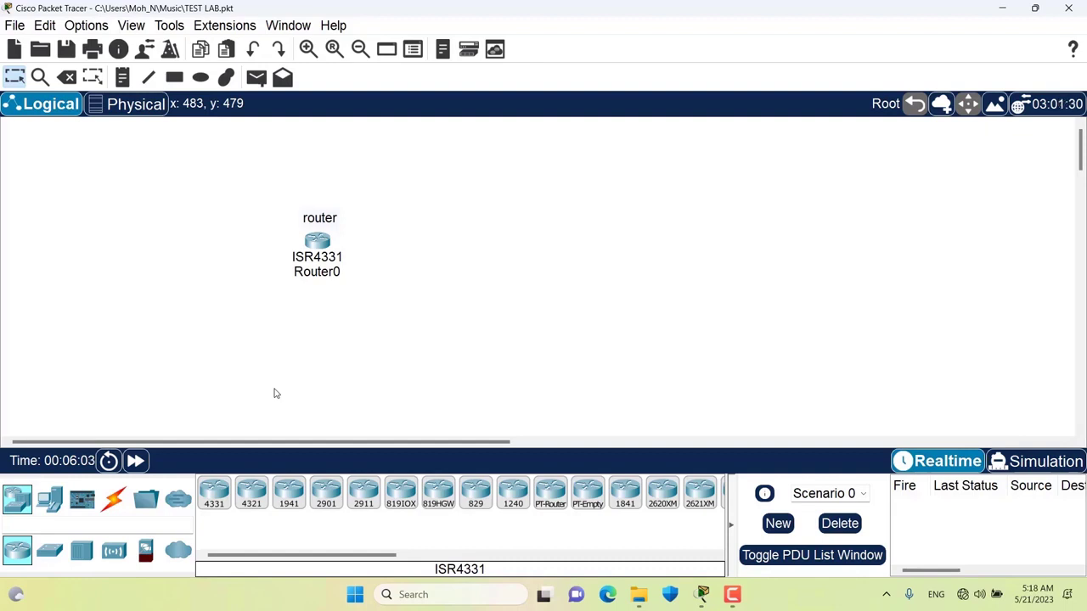
- Refresh the Music folder listing in File Explorer and select the TEST LAB file
left_click(638, 598)
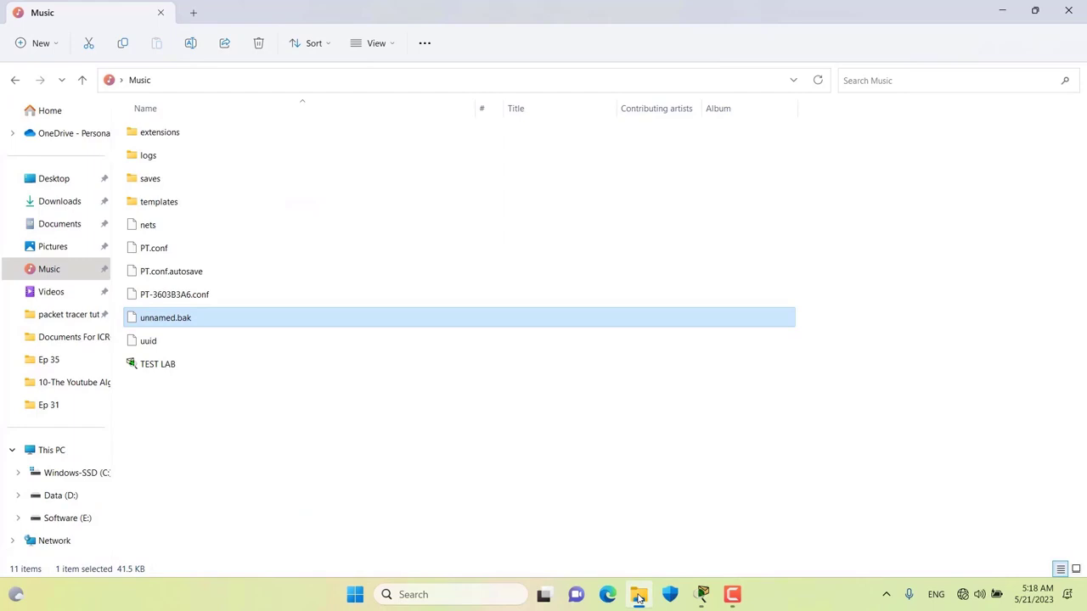
left_click(160, 369)
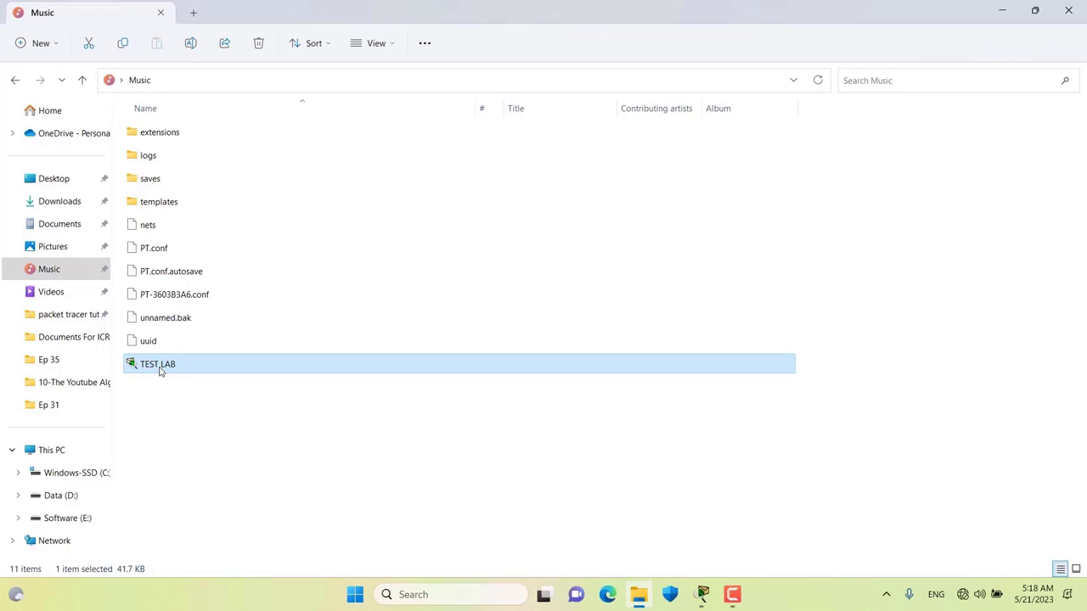
right_click(221, 424)
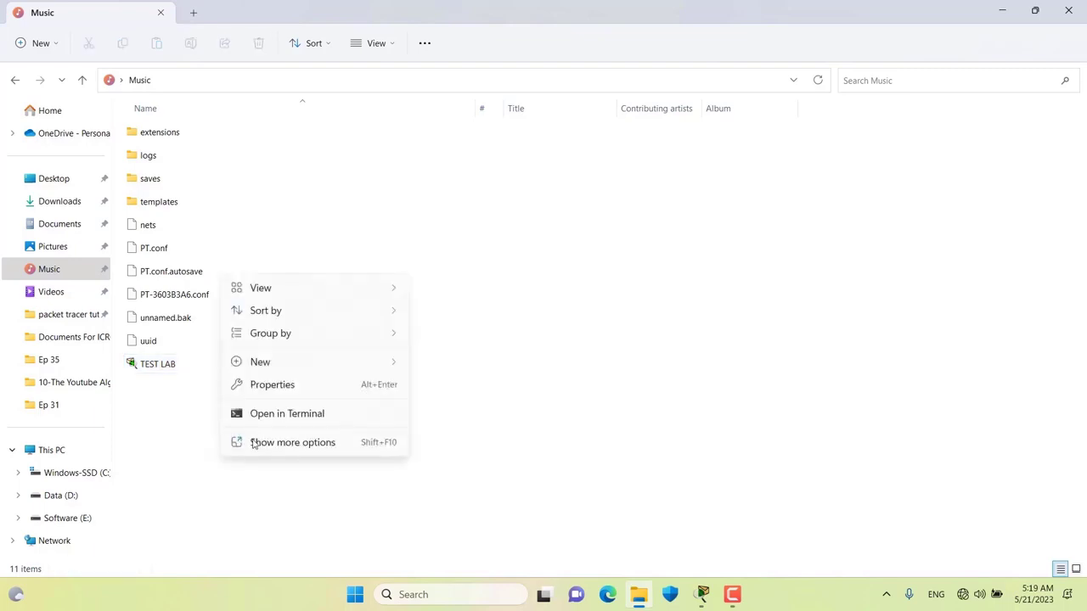
left_click(253, 444)
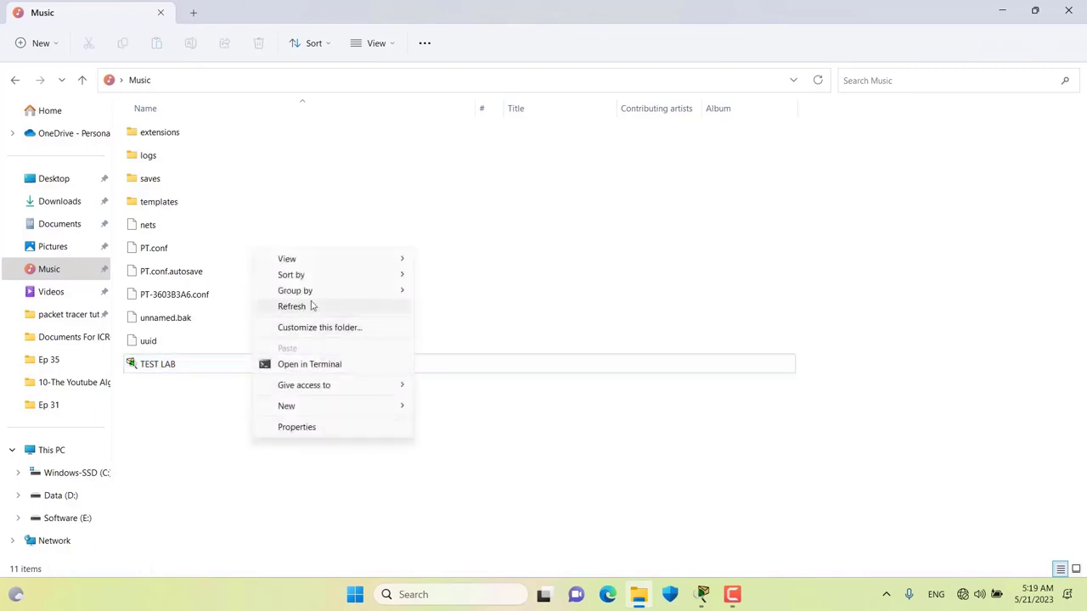
left_click(311, 306)
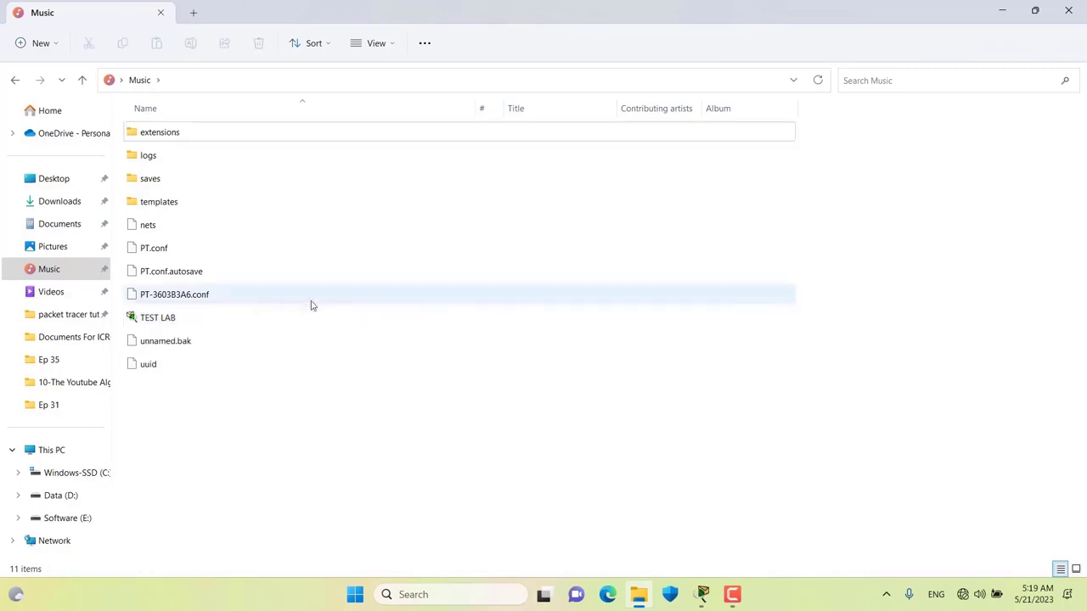
left_click(181, 316)
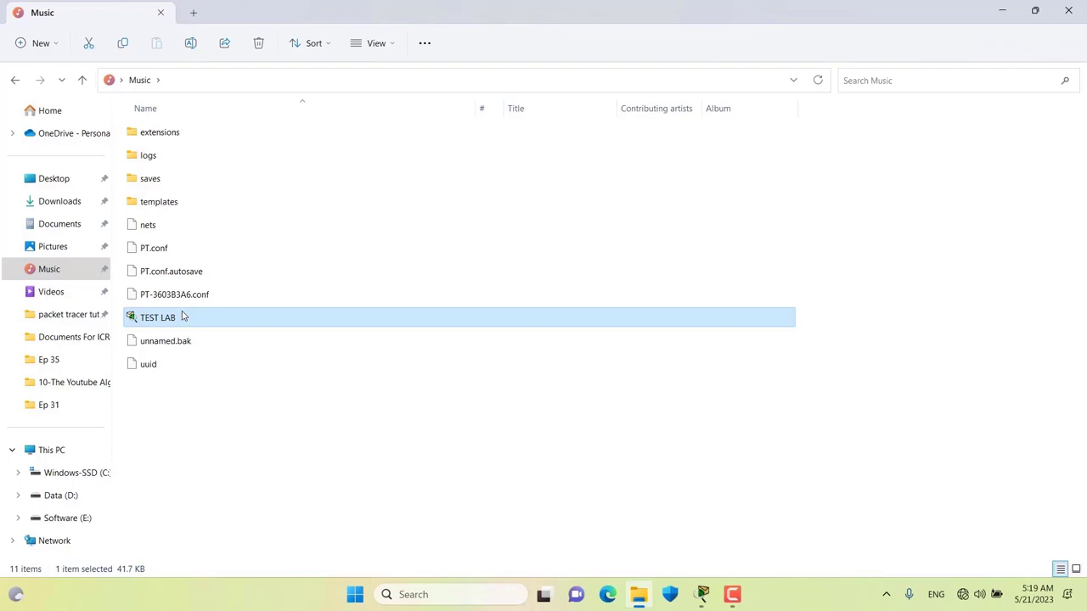
- Refresh the Music folder once more and return to the Packet Tracer project
right_click(236, 403)
left_click(347, 287)
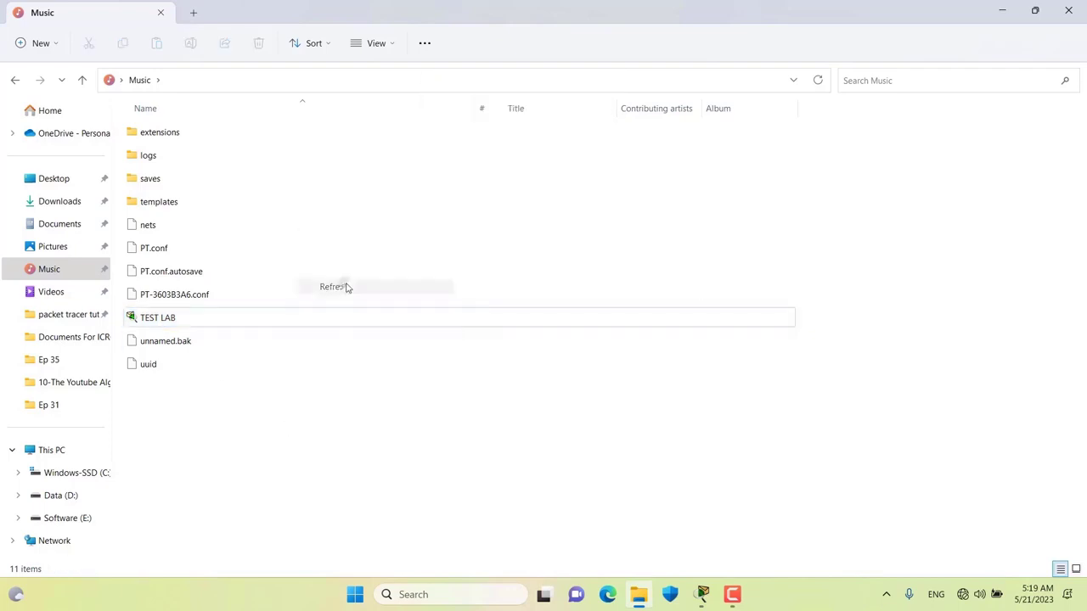
mouse_move(702, 599)
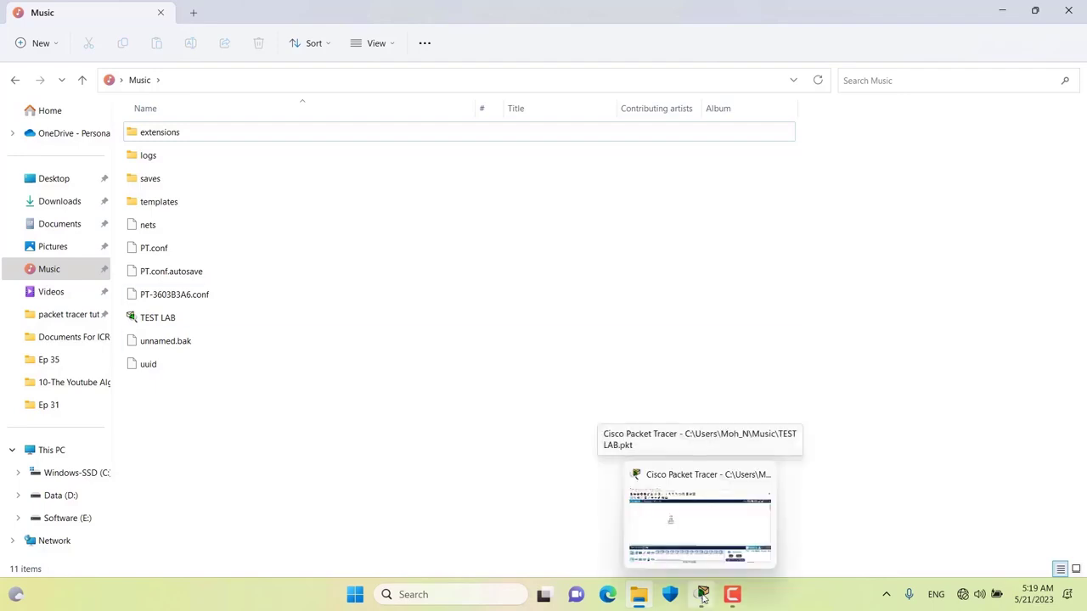
left_click(703, 599)
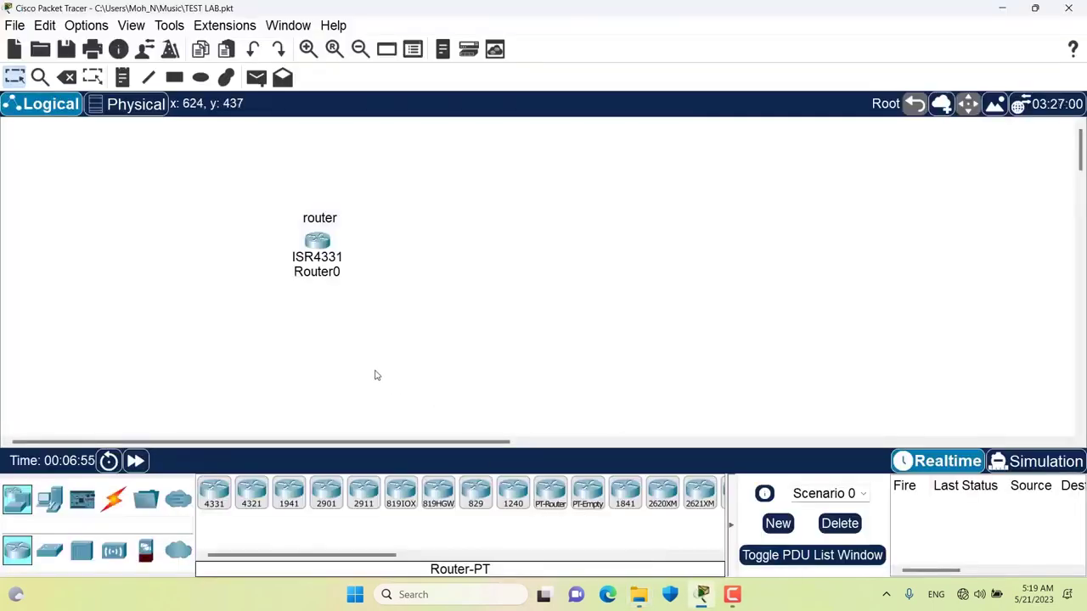
- Place a second ISR4331 router, Router1, on the workspace below Router0
left_click(214, 493)
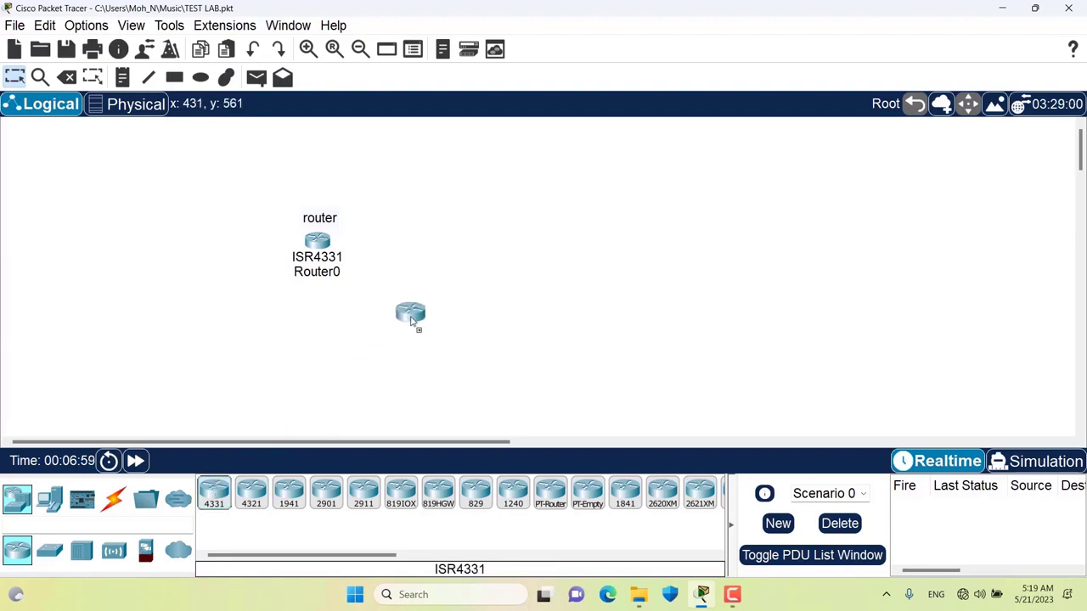
left_click(411, 320)
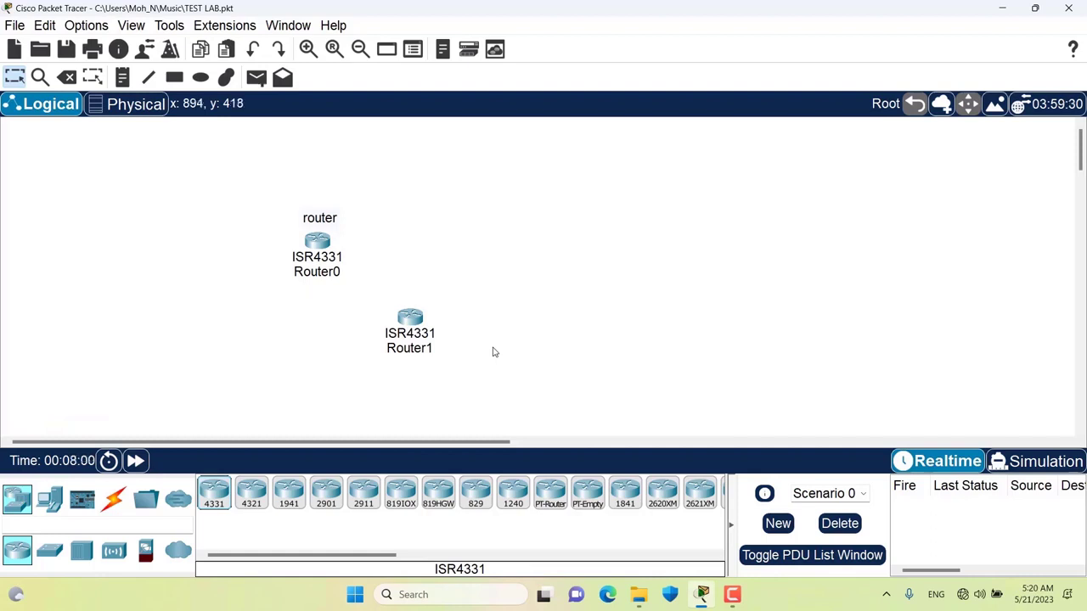
left_click(644, 596)
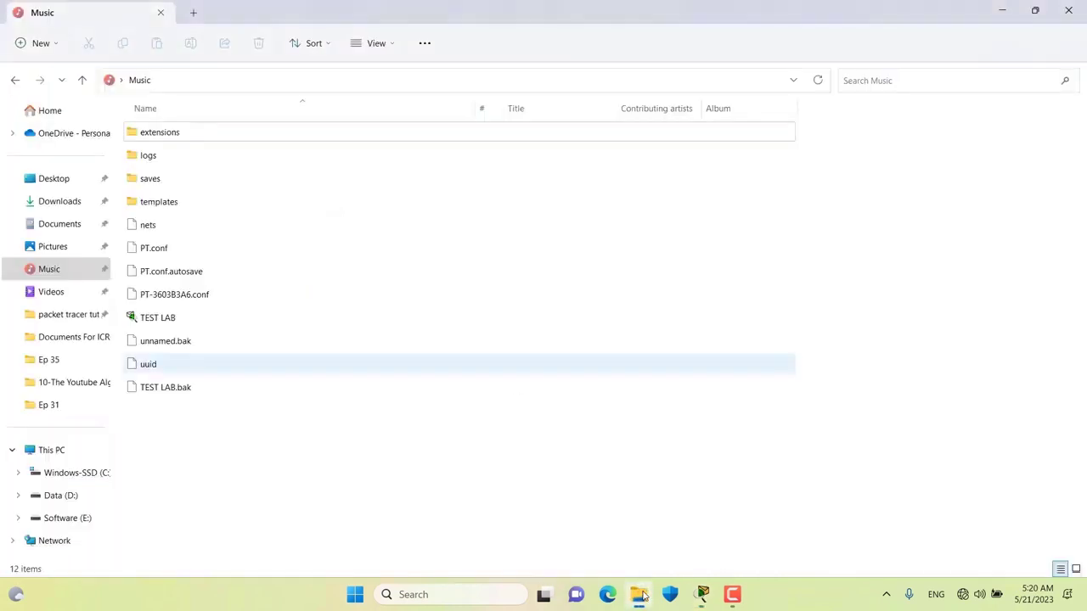
- Inspect TEST LAB and its TEST LAB.bak backup in the Music folder, then return to Packet Tracer
left_click(151, 327)
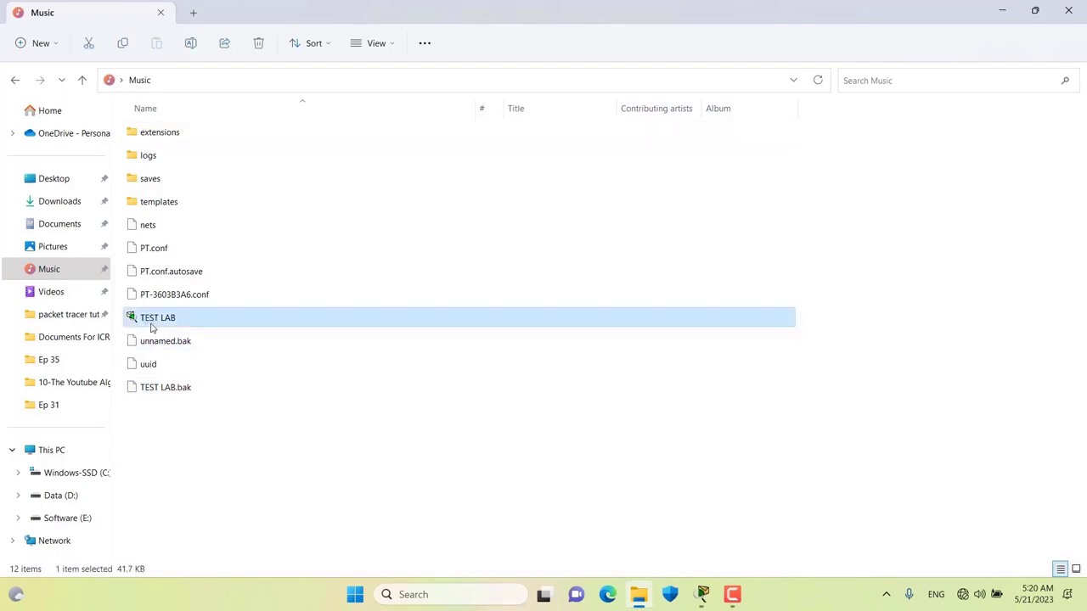
left_click(174, 391)
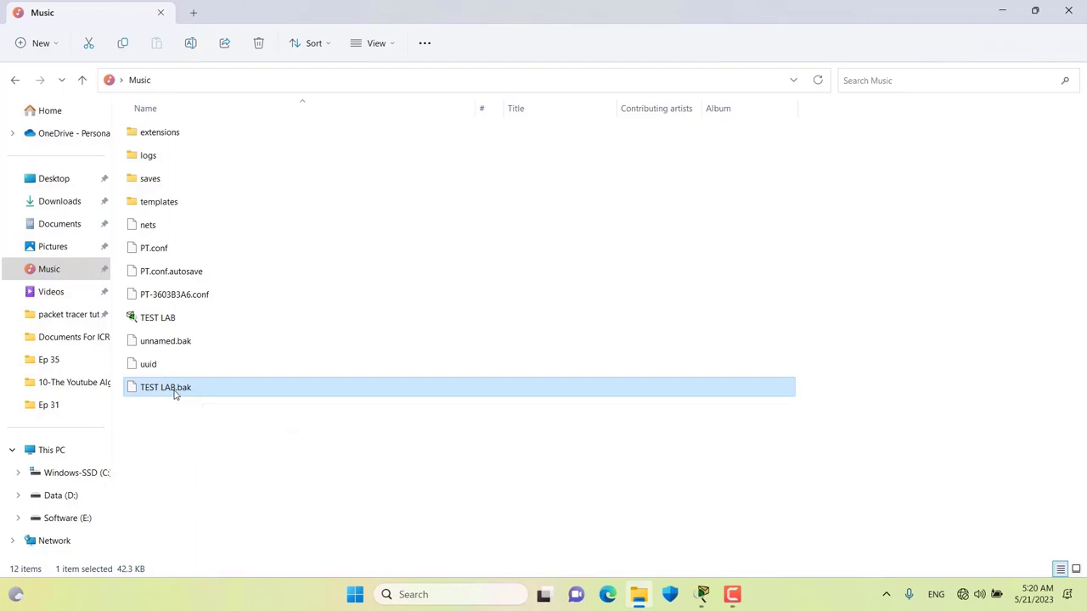
left_click(193, 418)
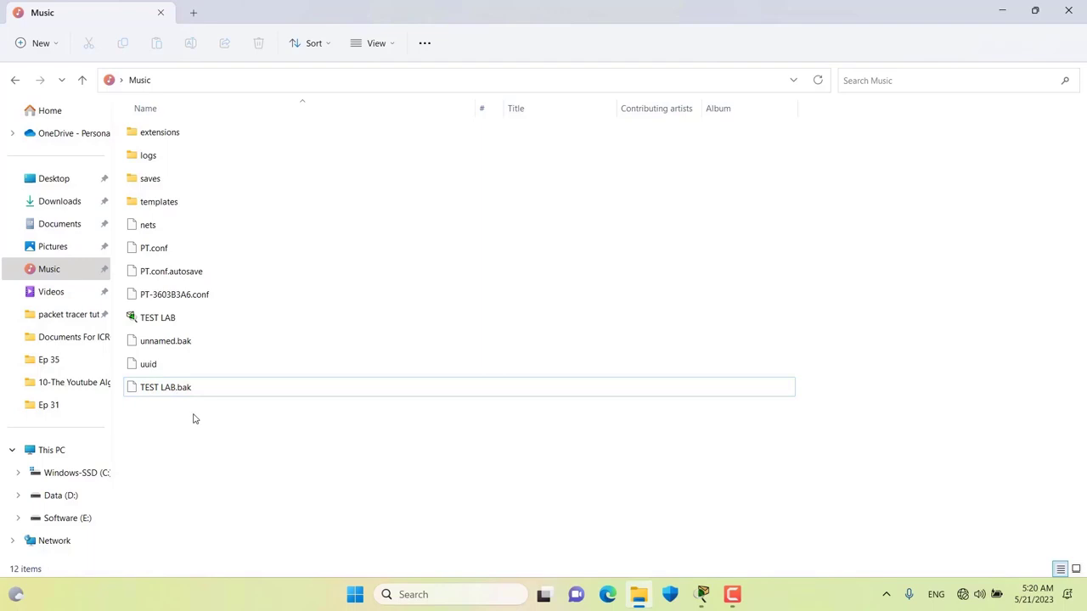
key("space")
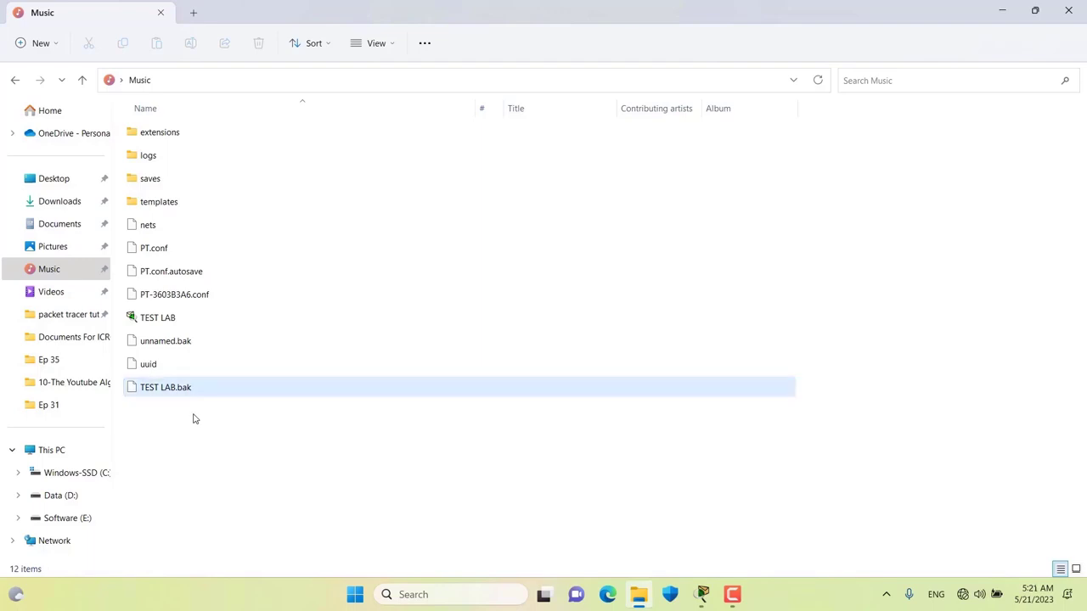
left_click(187, 395)
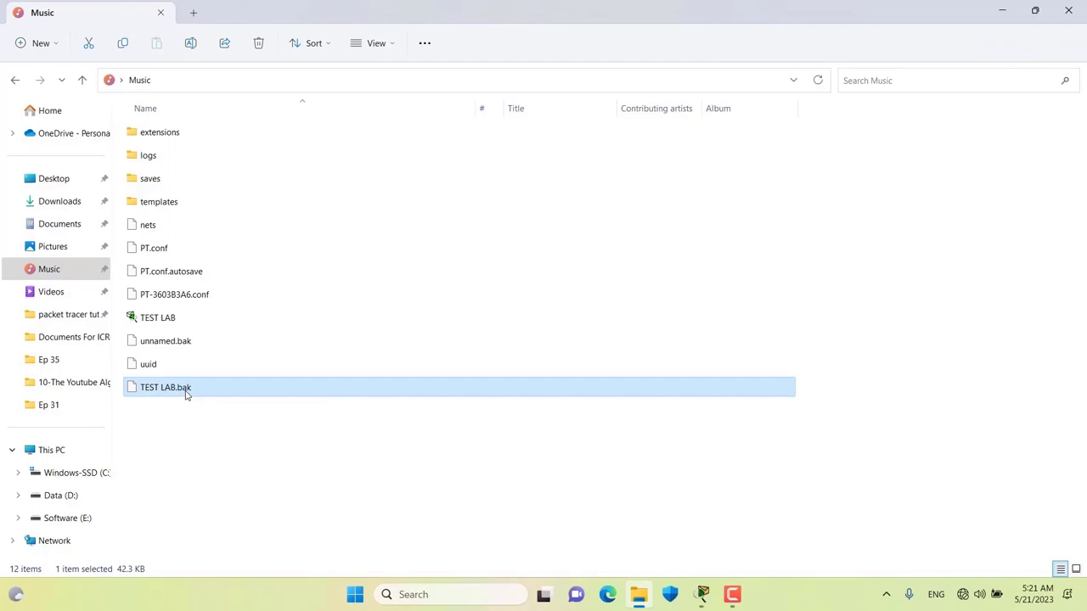
mouse_move(703, 595)
left_click(685, 524)
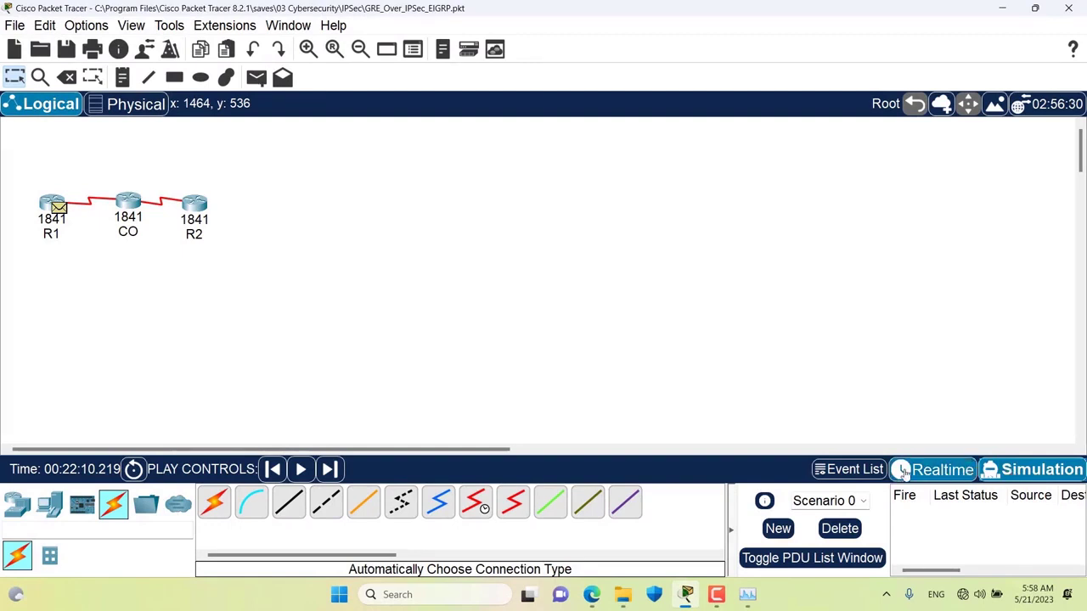
- Reset the simulation so the Event List's captured events are cleared
left_click(846, 470)
left_click(719, 389)
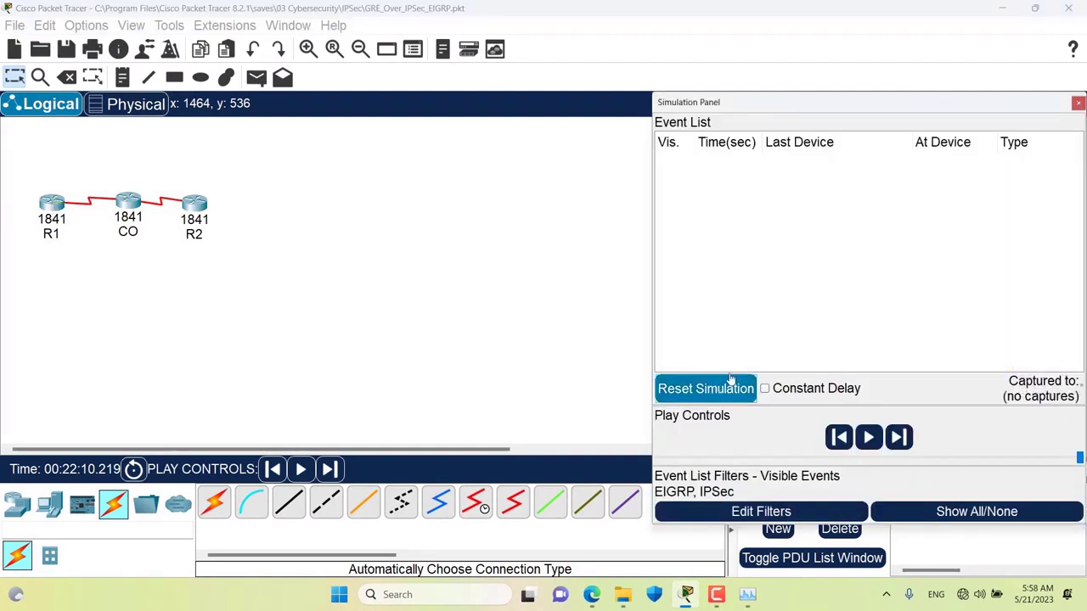
left_click(1077, 103)
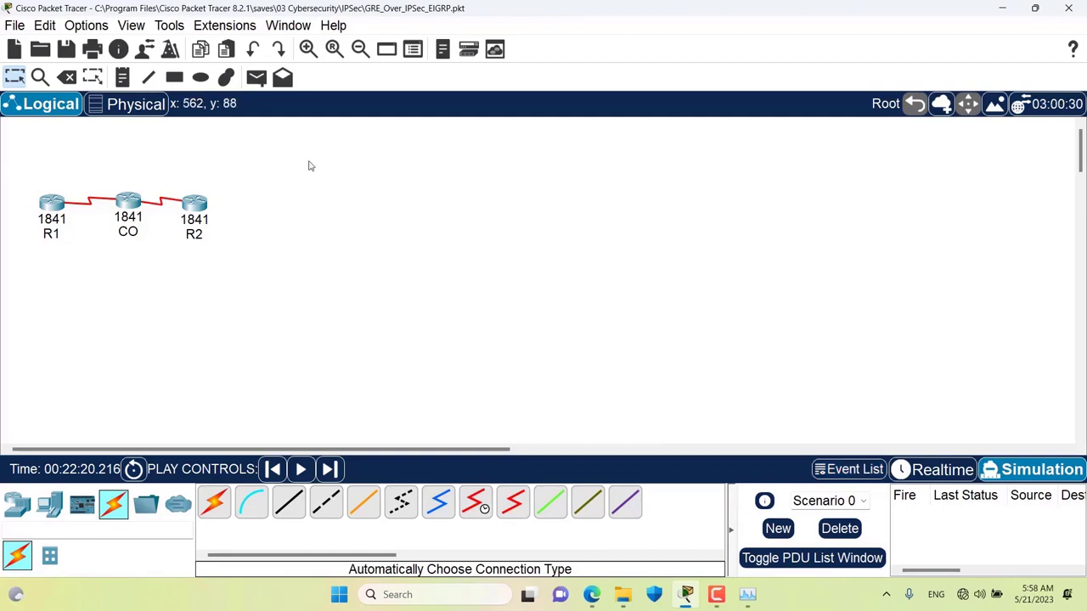
- Show the Miscellaneous preferences with buffer-full handling and the 1 Min auto backup interval
left_click(80, 25)
left_click(102, 44)
left_click(475, 40)
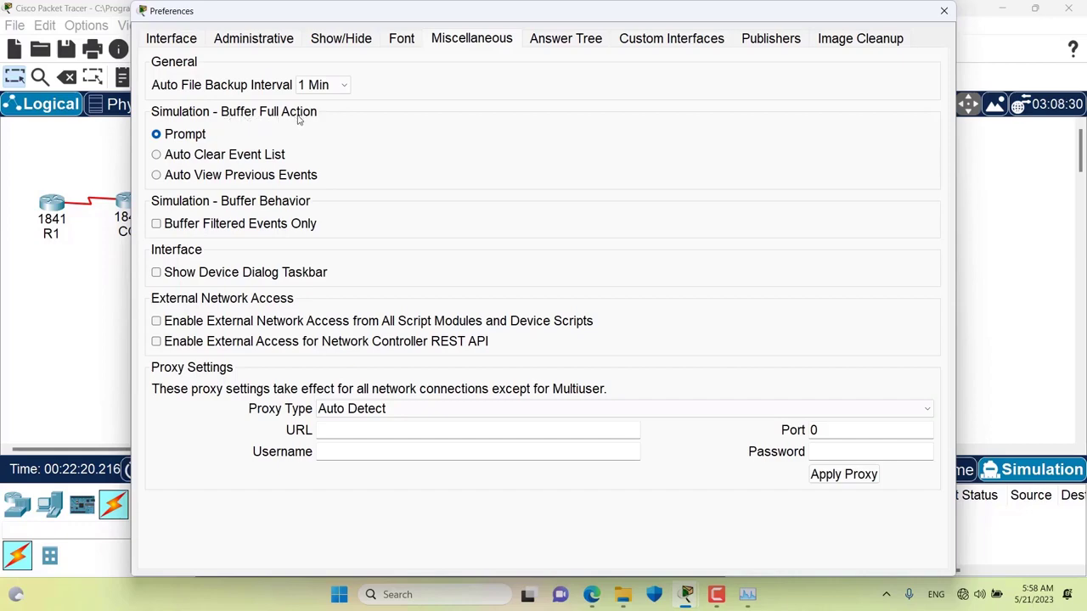
- Close Preferences and reopen the simulation Event List, moving its panel up and left
left_click(944, 10)
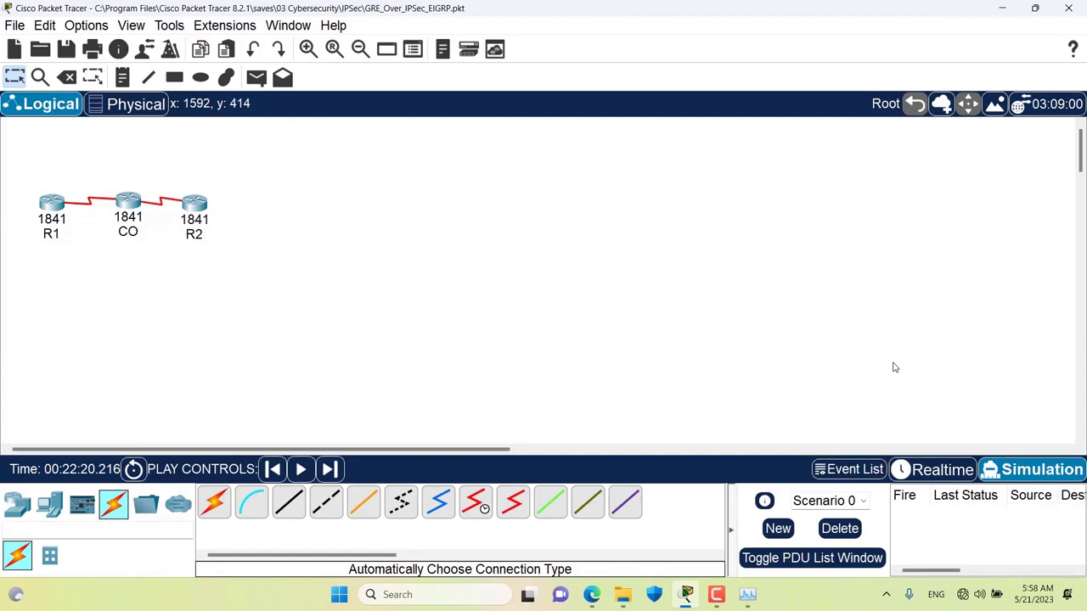
left_click(845, 468)
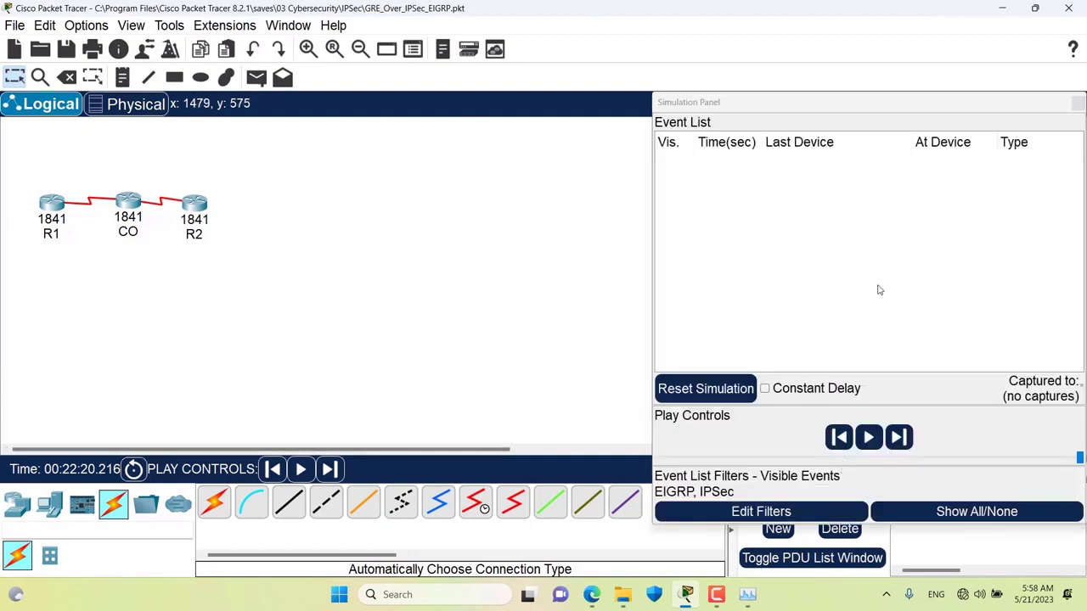
left_click_drag(798, 114, 758, 89)
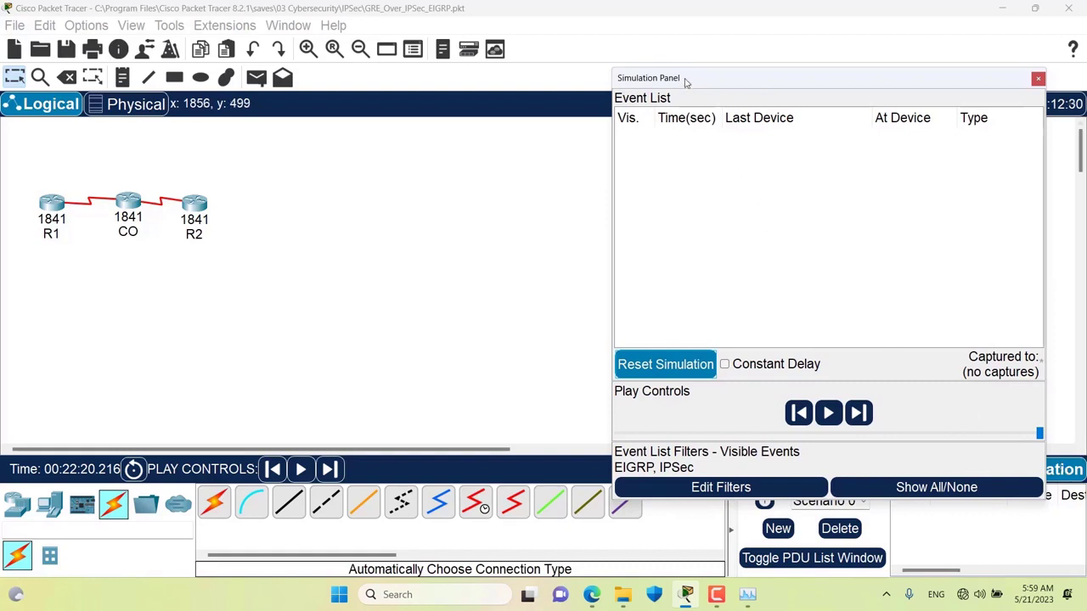
left_click_drag(686, 83, 664, 56)
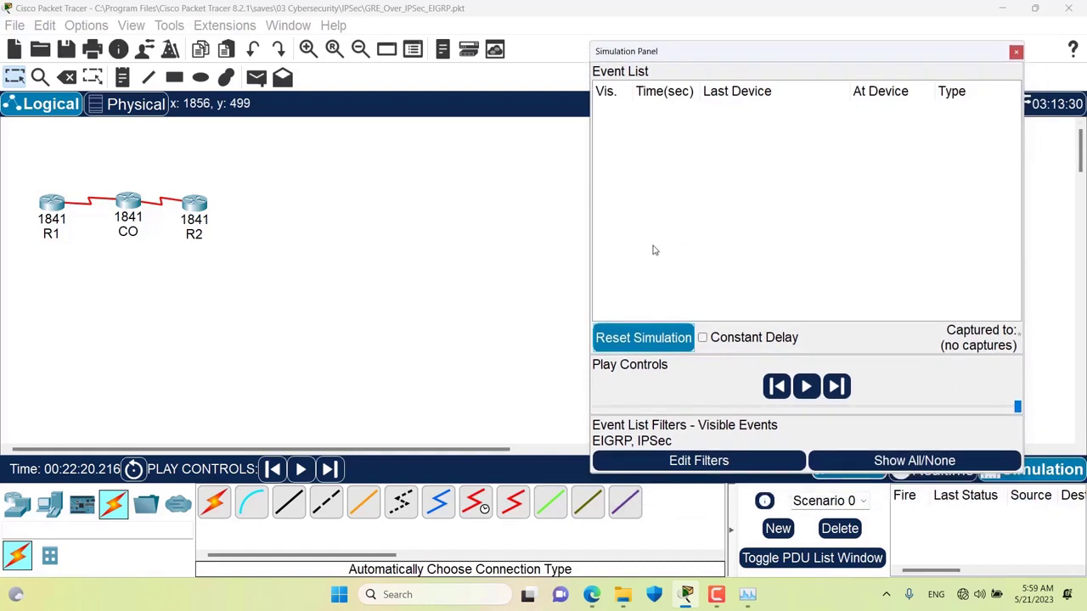
- Filter the event list to IPsec only and start playing the simulation
left_click(688, 462)
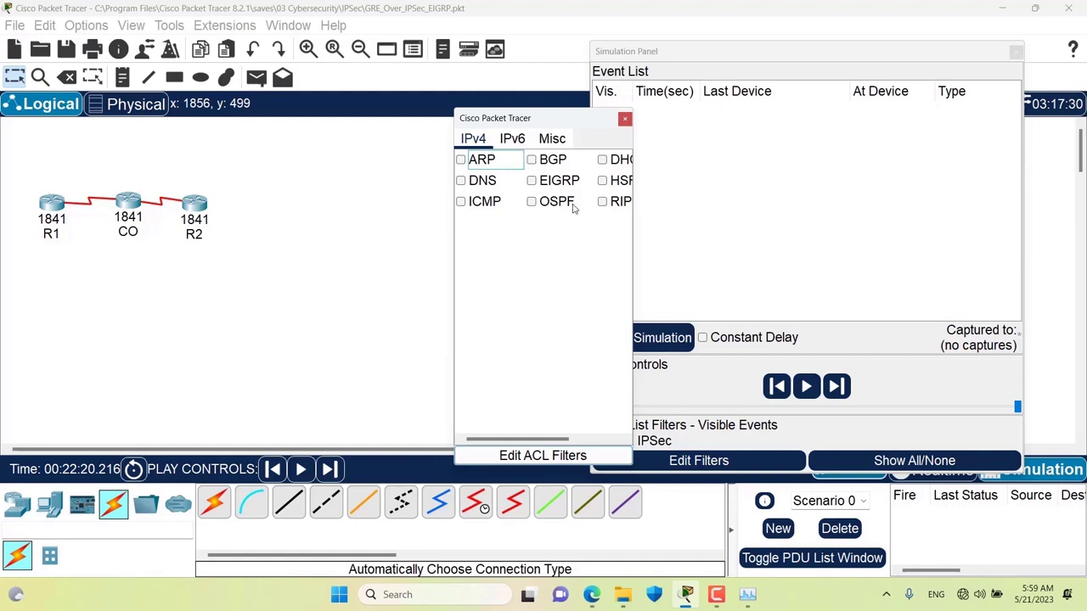
left_click(542, 145)
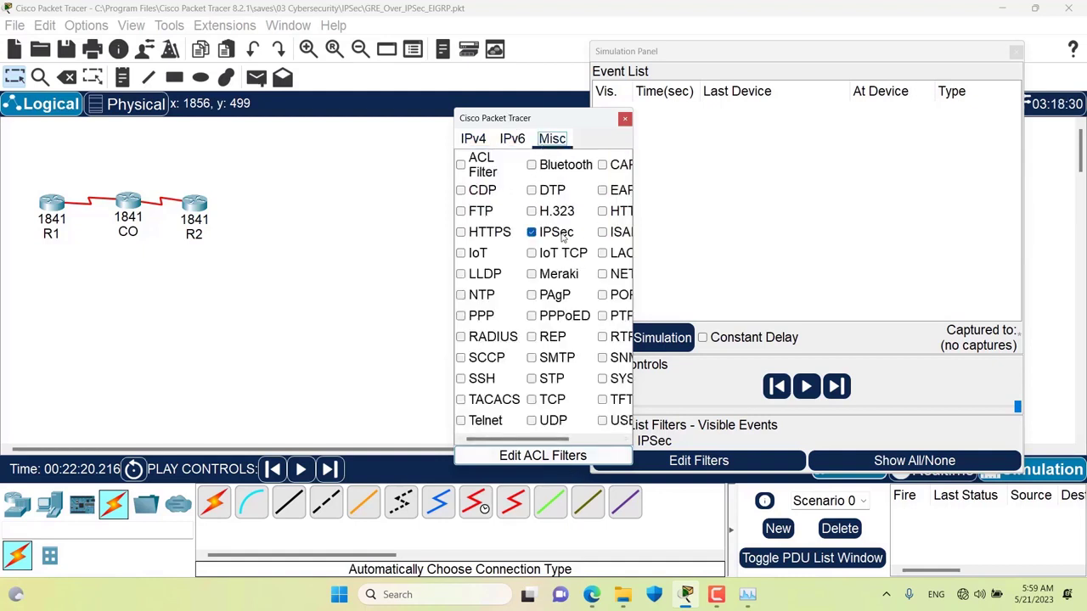
left_click(624, 119)
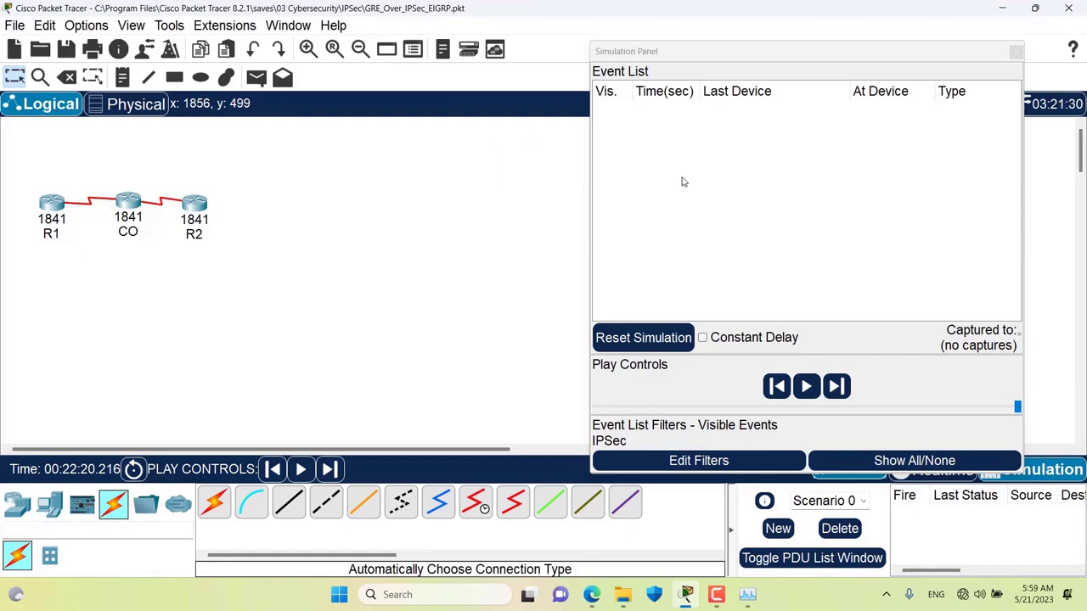
left_click(807, 388)
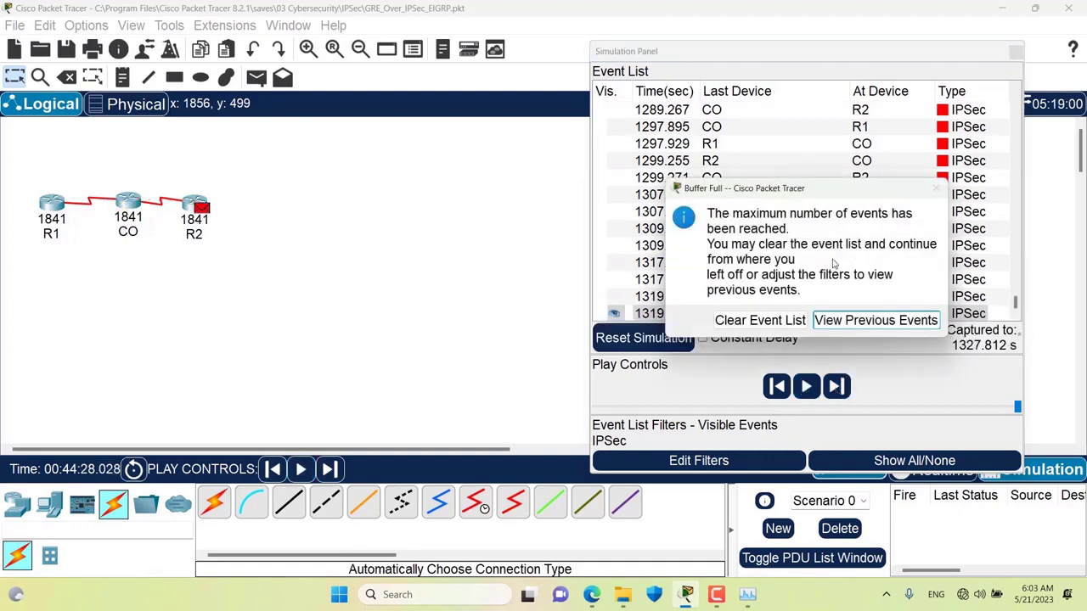
- Drag the Buffer Full warning left, off the event list and over the canvas
left_click_drag(781, 195, 413, 199)
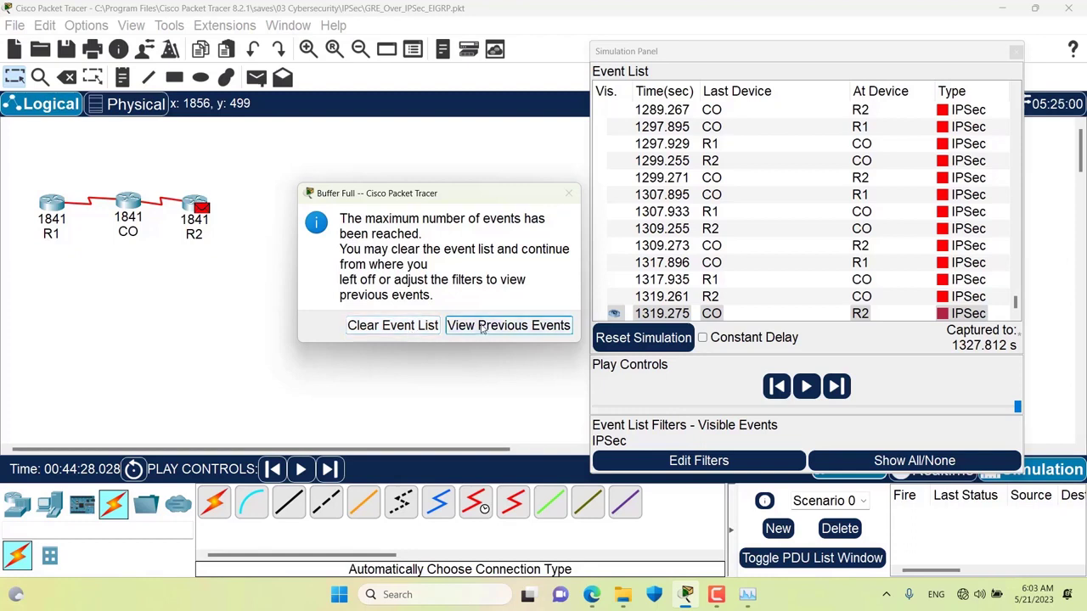
- Dismiss the Buffer Full warning and add EIGRP under IPv4 to the visible event filters
left_click(481, 327)
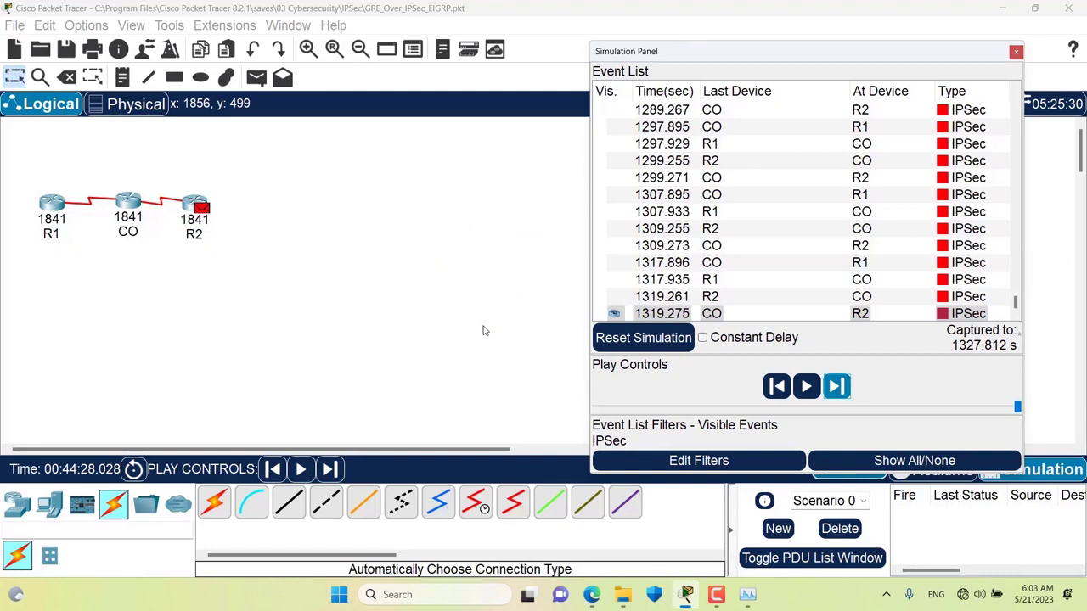
left_click(654, 461)
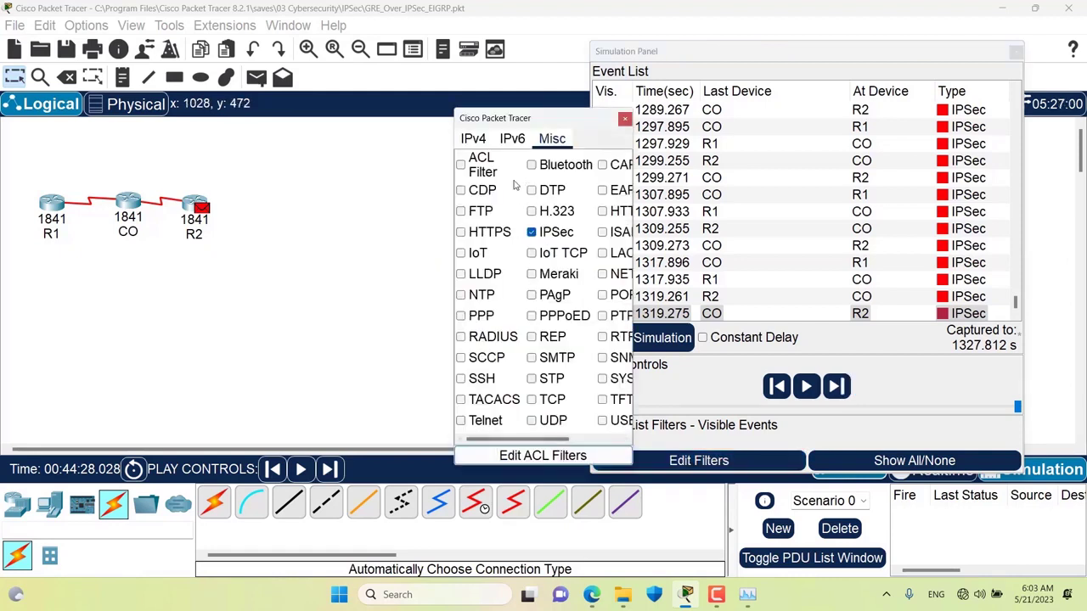
left_click(474, 139)
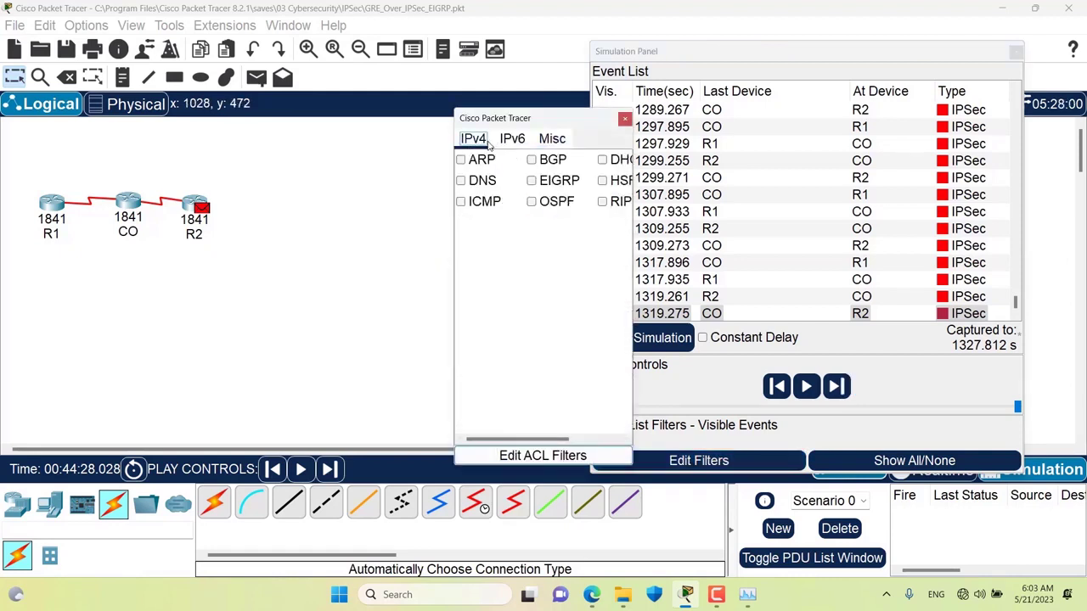
left_click(533, 181)
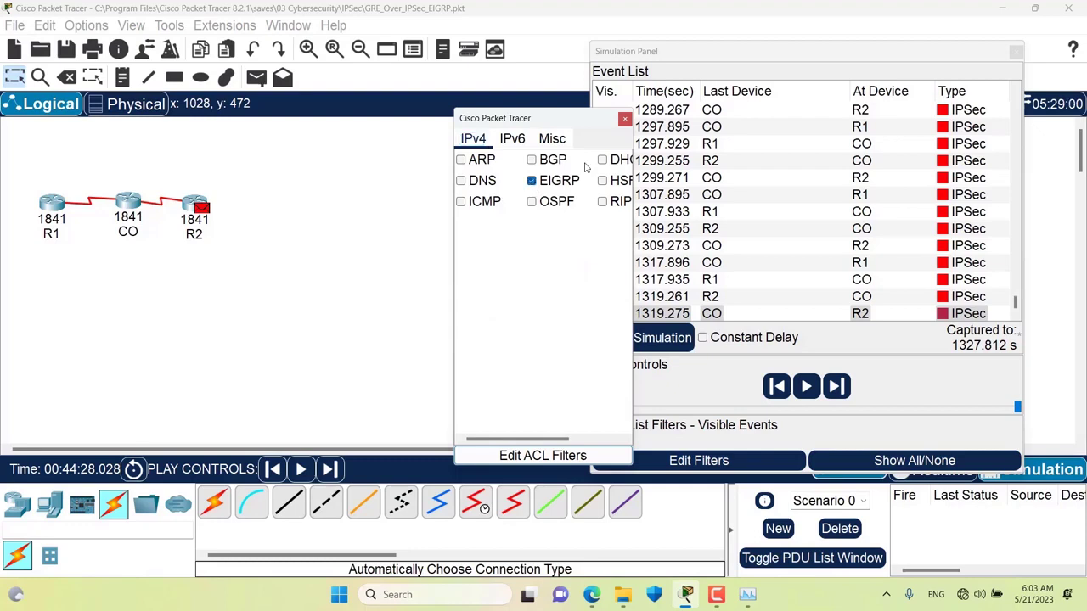
left_click(625, 118)
scroll(832, 194, "down", 4)
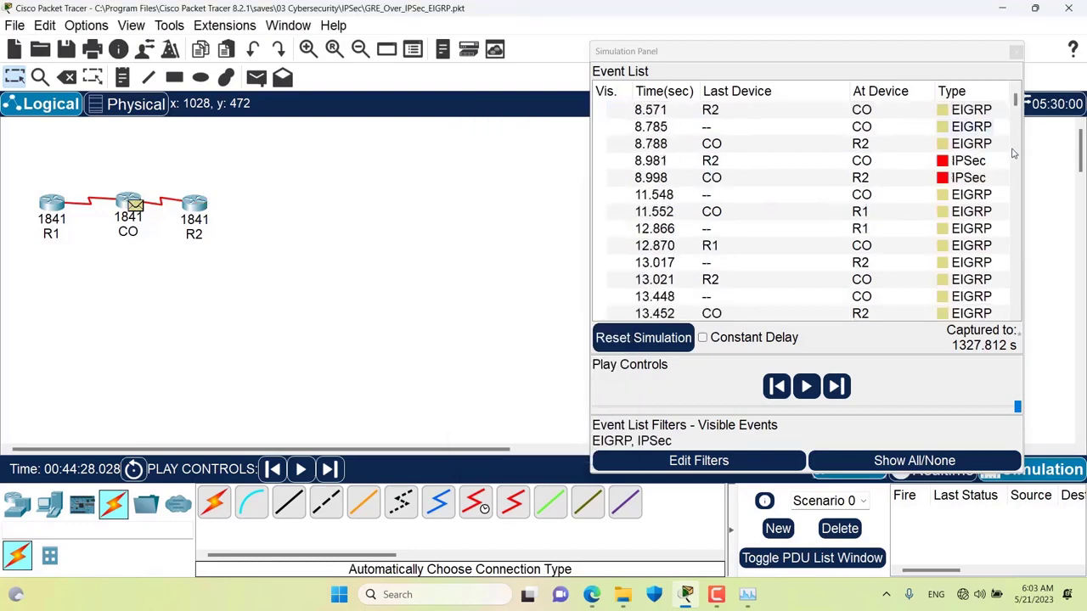
scroll(902, 219, "down", 5)
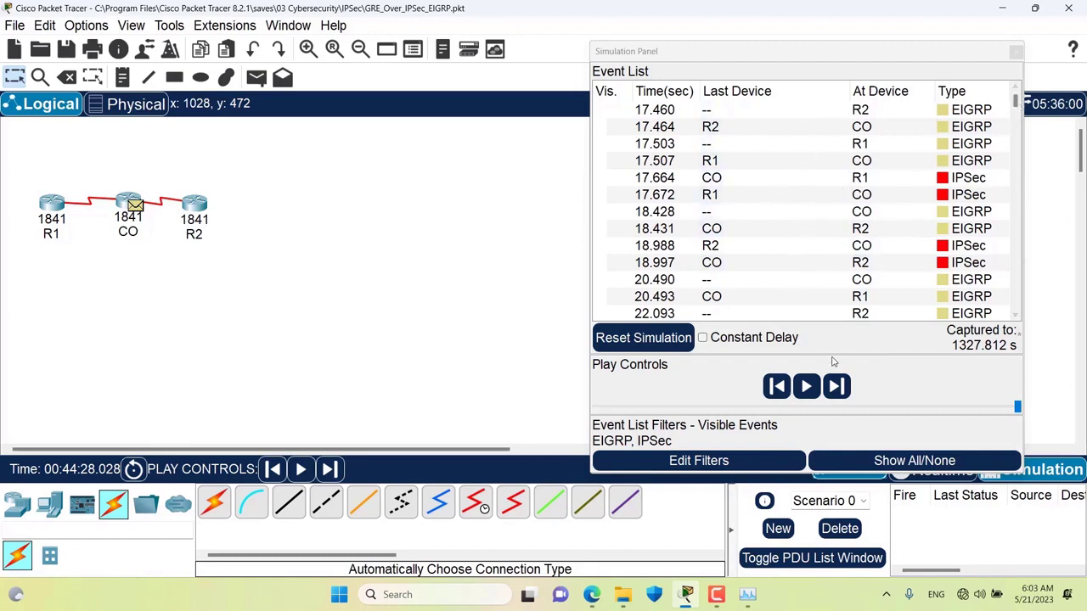
- Step the simulation forward two events to the 7.969 s EIGRP event at R1
left_click(839, 386)
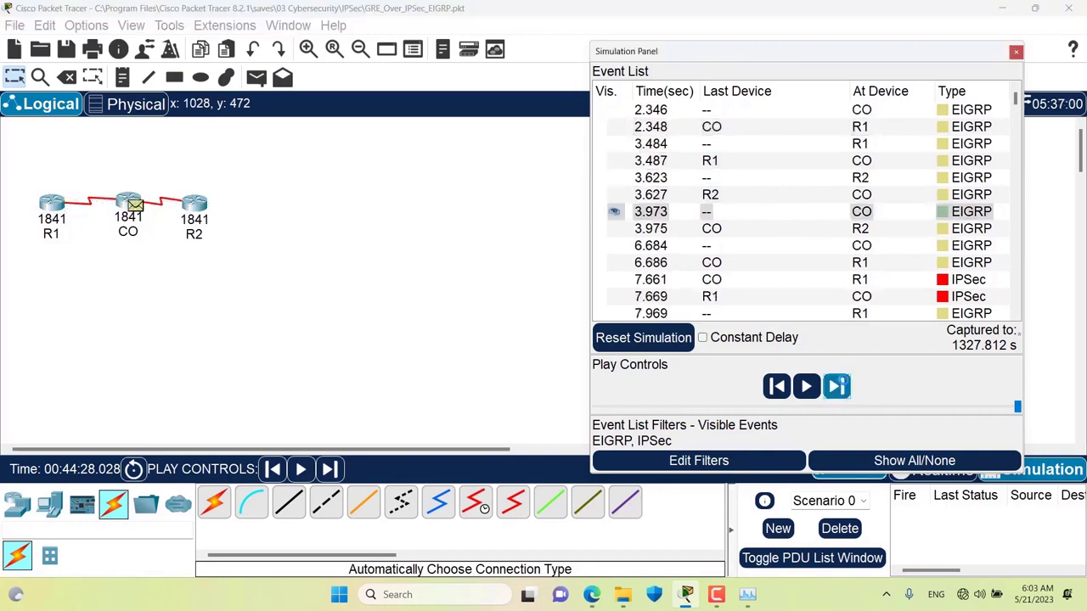
left_click(839, 387)
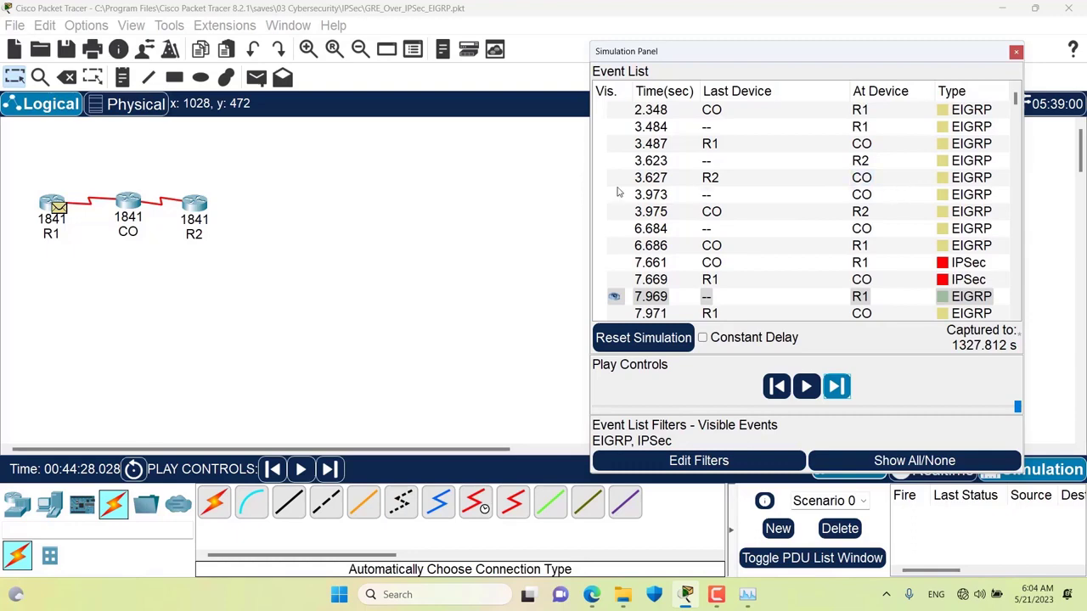
left_click(86, 26)
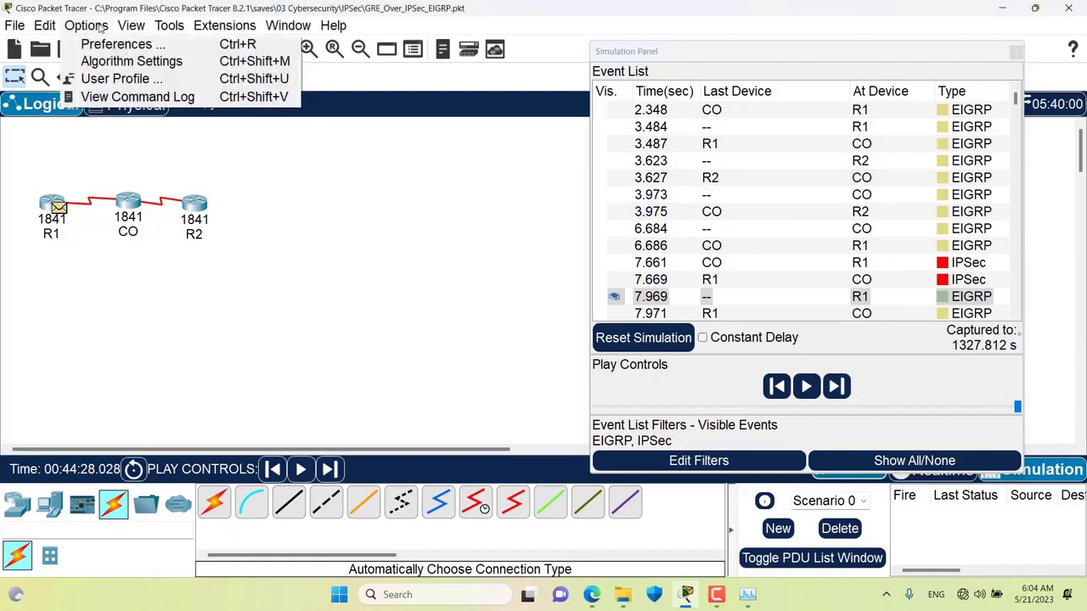
left_click(100, 42)
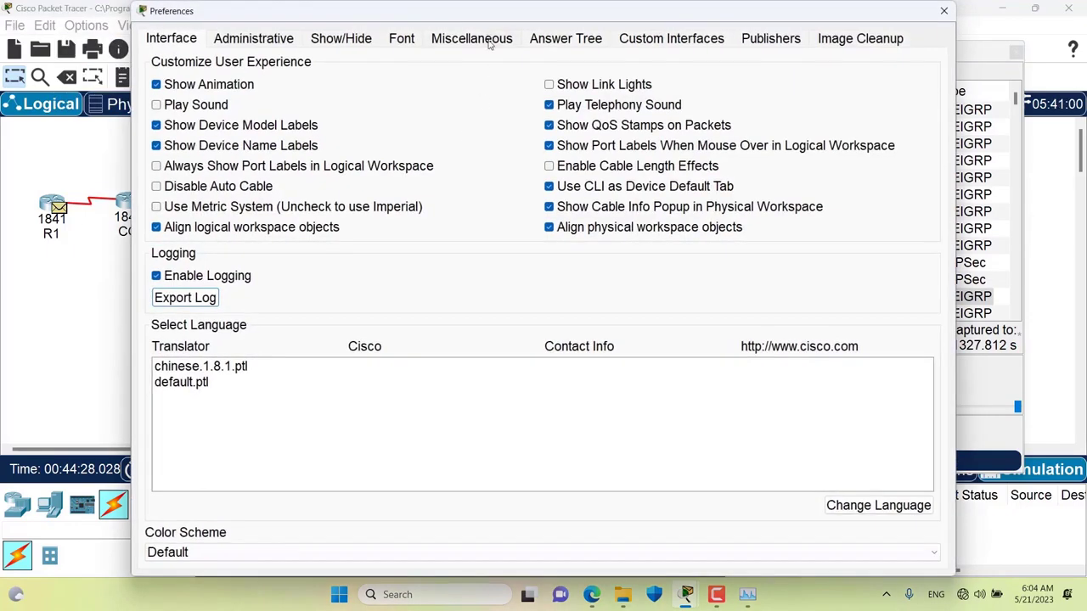
left_click(489, 45)
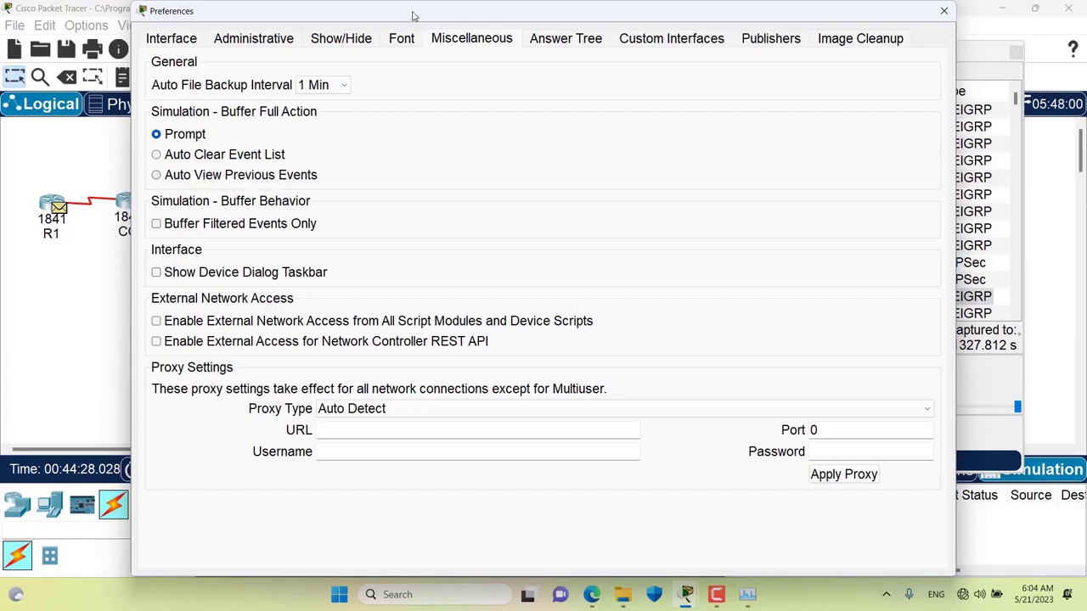
left_click_drag(414, 15, 434, 74)
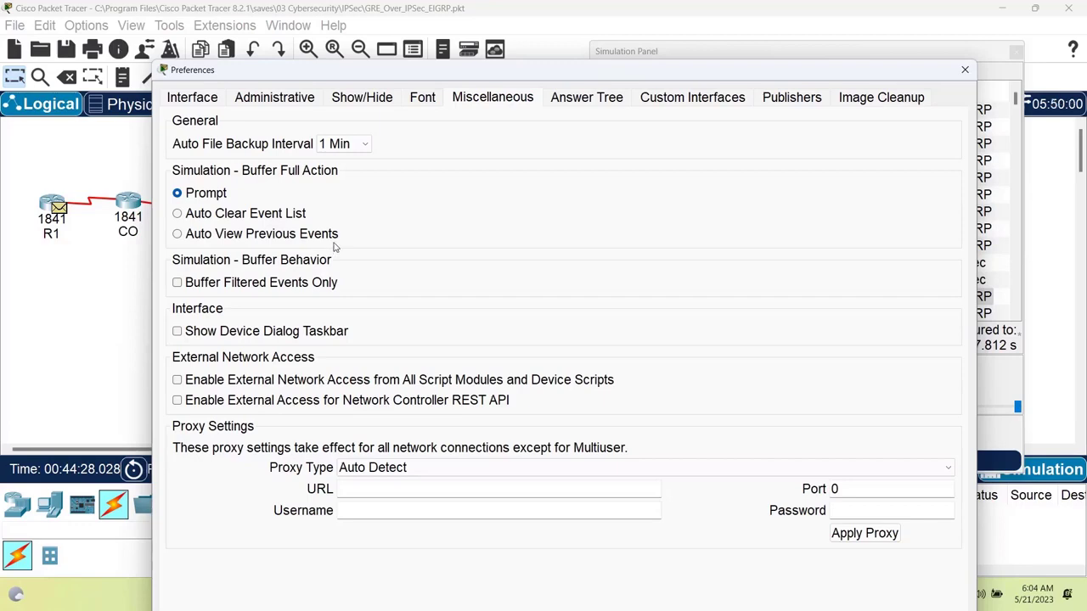
left_click_drag(374, 68, 323, 52)
left_click(914, 54)
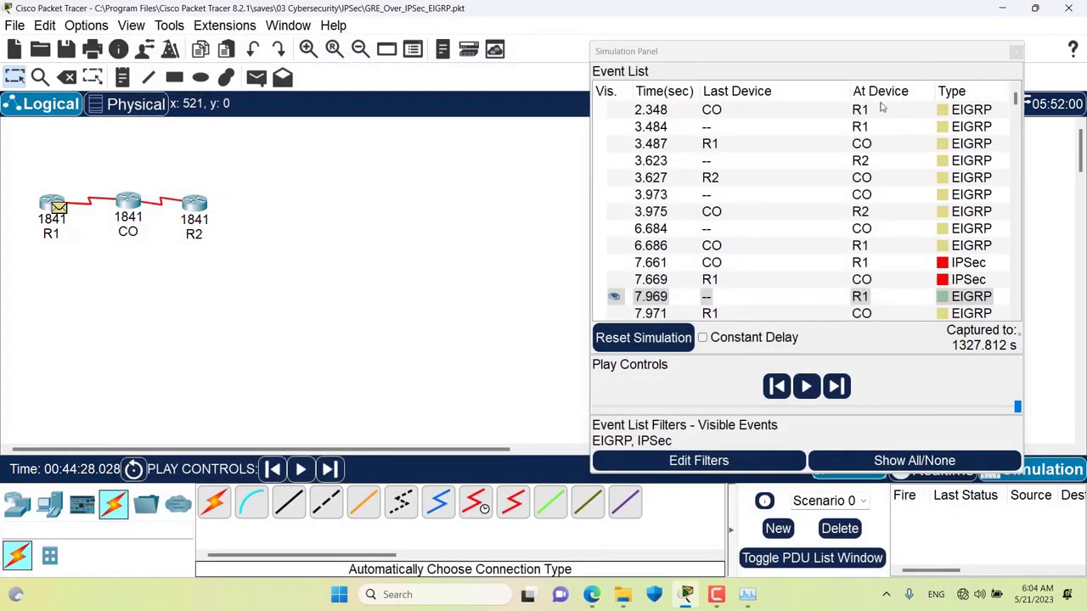
- Review the Miscellaneous preferences, then restart Simulation mode with an empty, all-protocol event list
left_click(776, 54)
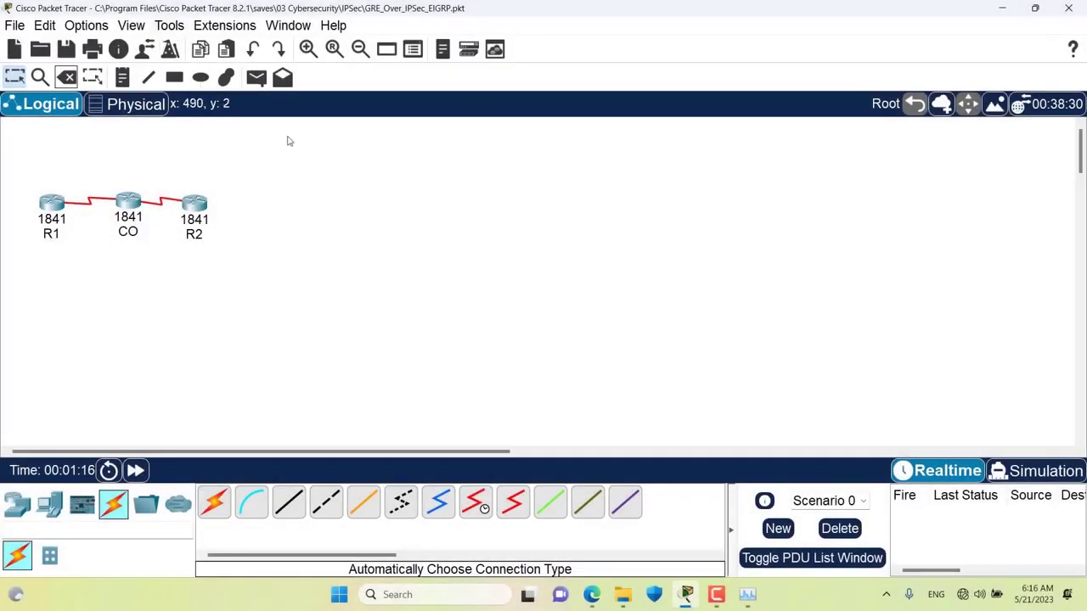
left_click(100, 27)
left_click(95, 46)
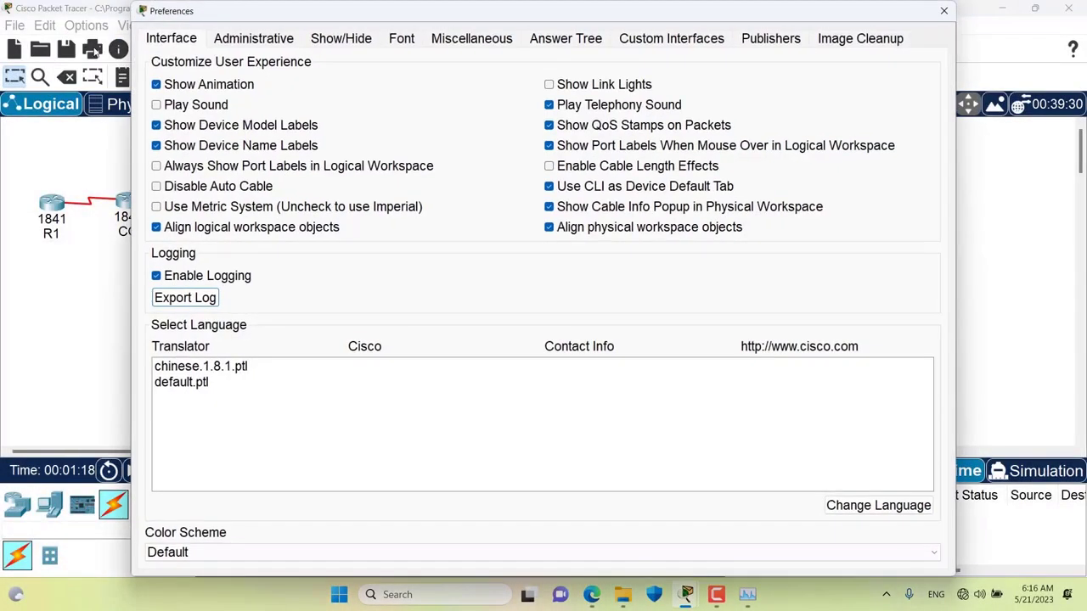
left_click(468, 42)
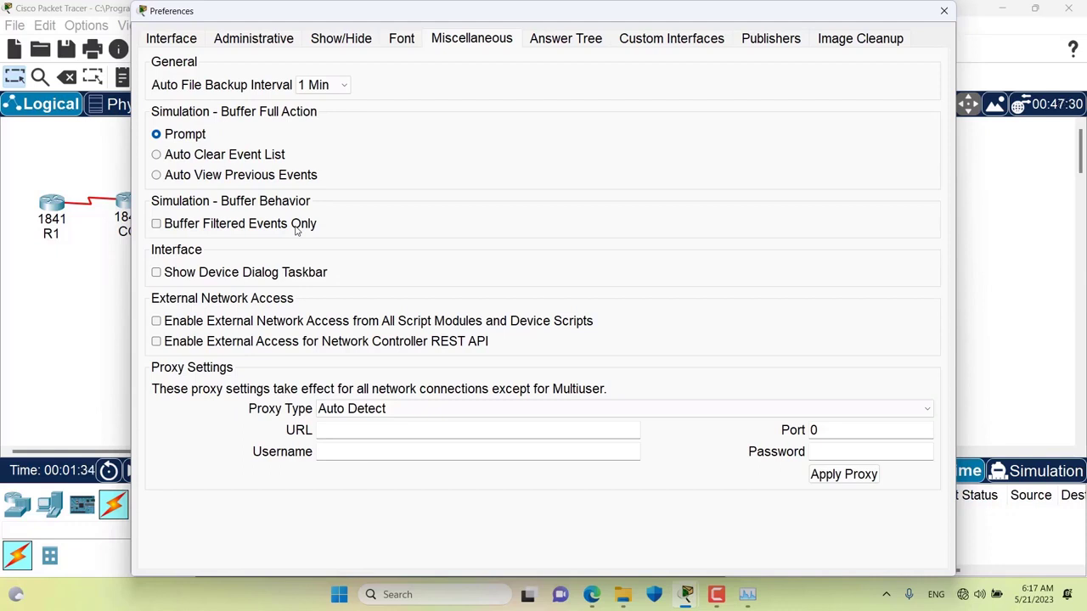
left_click(944, 10)
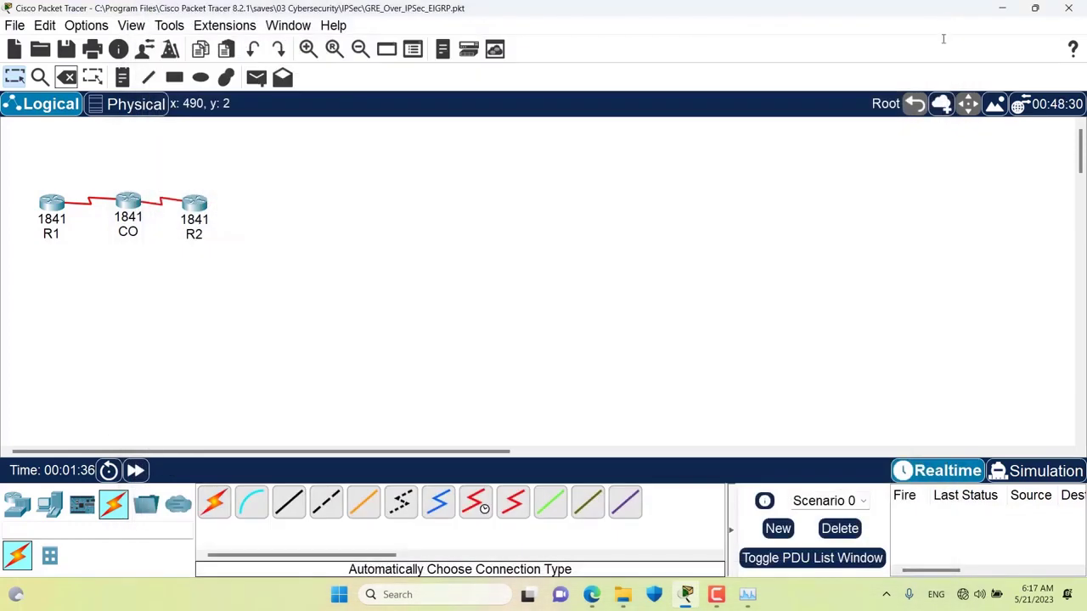
left_click(1016, 473)
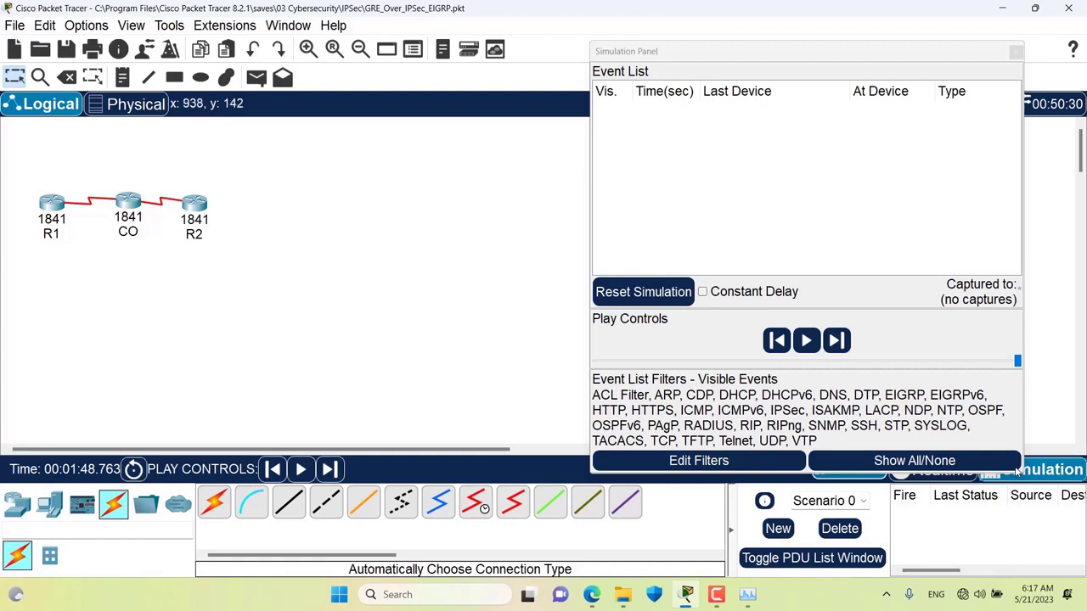
- Clear all event filters, then show only EIGRP and IPSec events
left_click(853, 465)
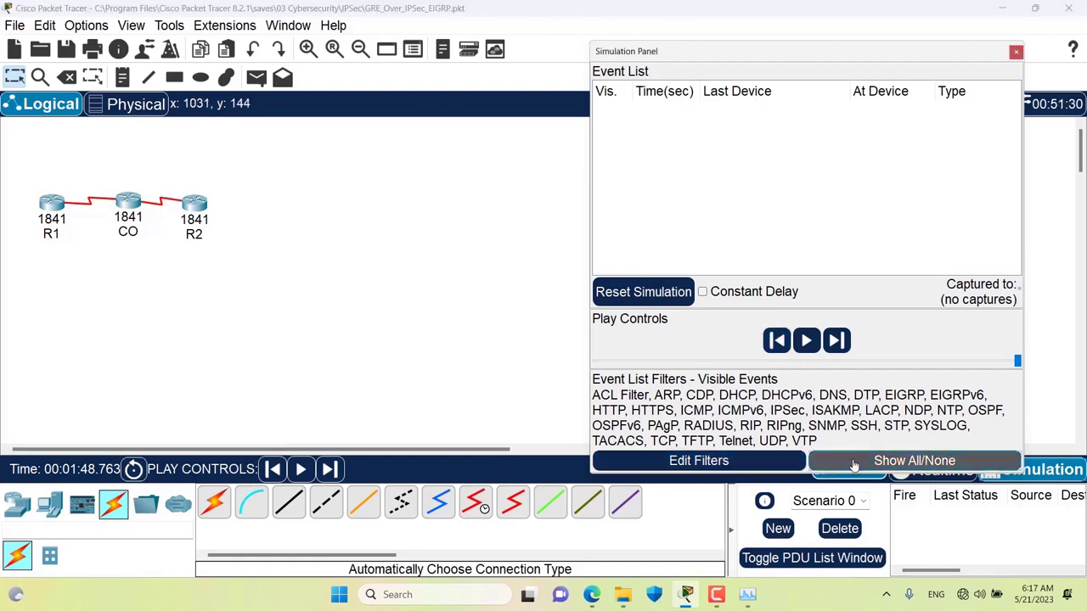
left_click(746, 462)
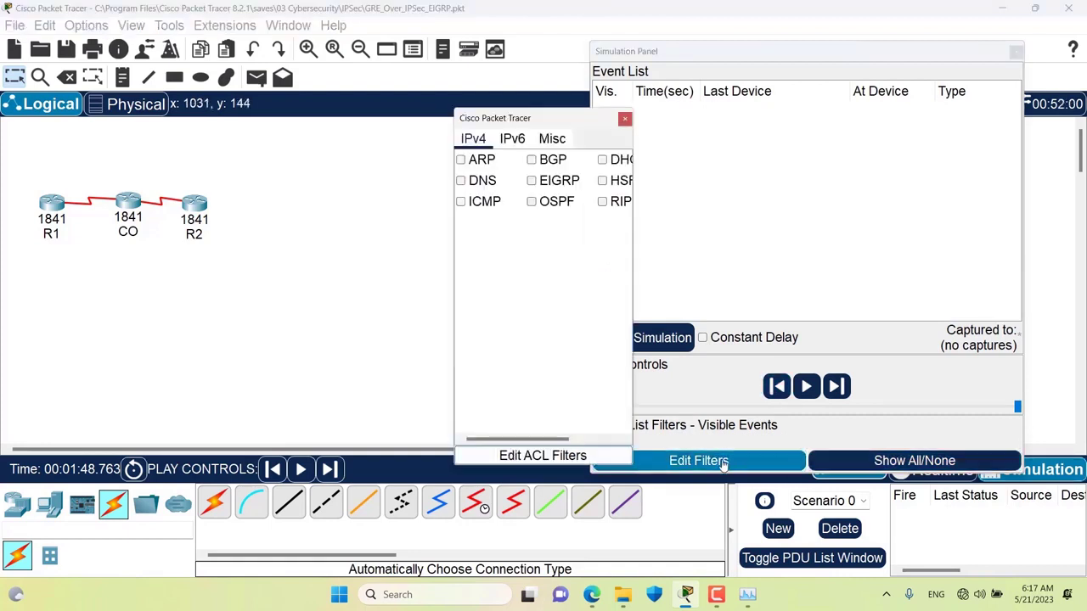
left_click(539, 187)
left_click(552, 139)
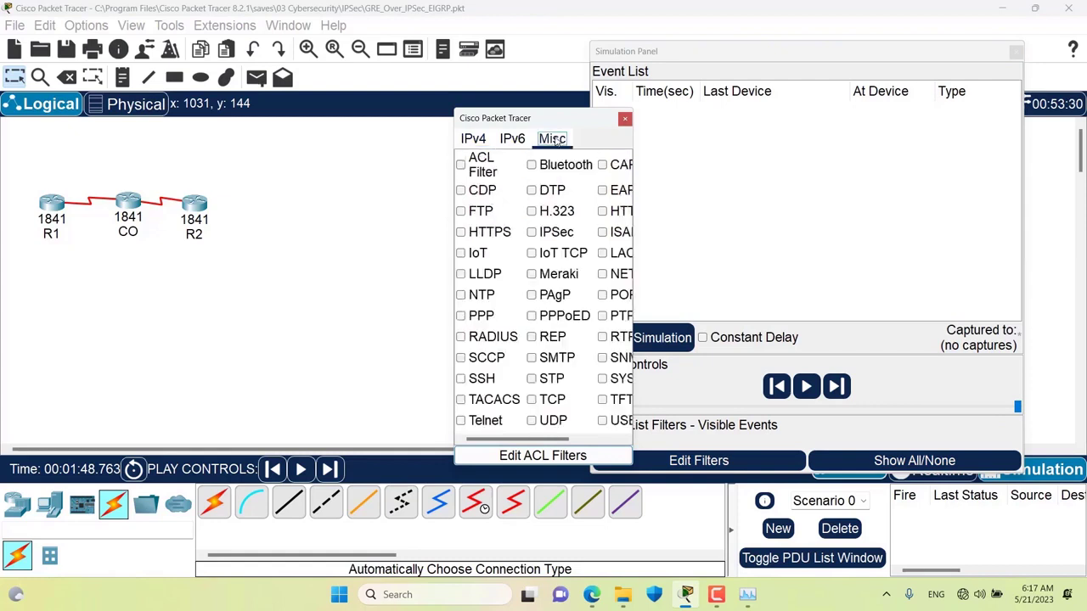
left_click(532, 233)
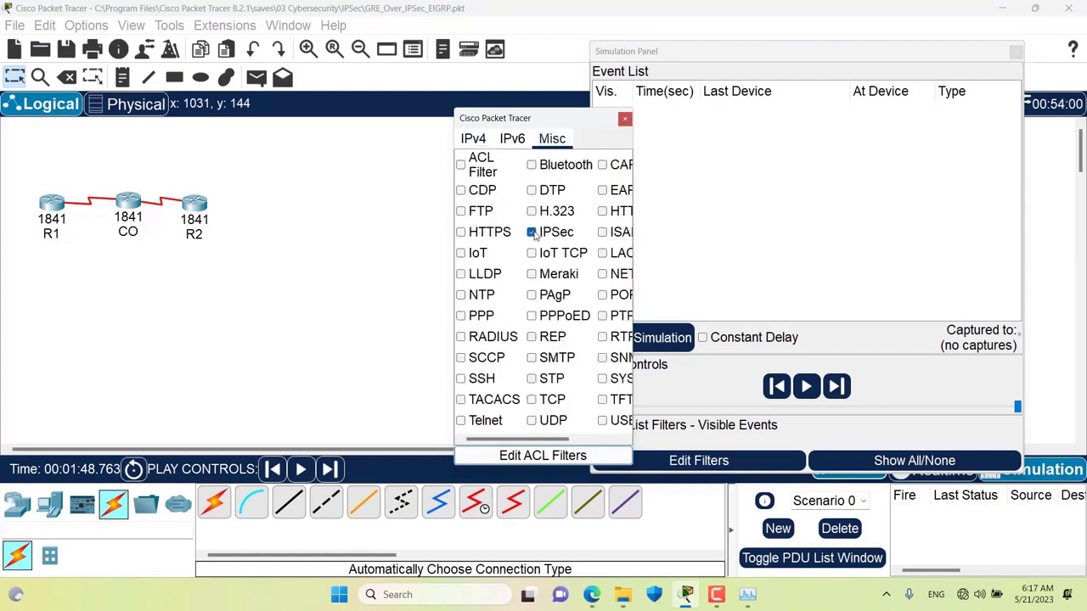
left_click(624, 121)
- Capture the next ten simulation events with Capture/Forward
left_click(838, 387)
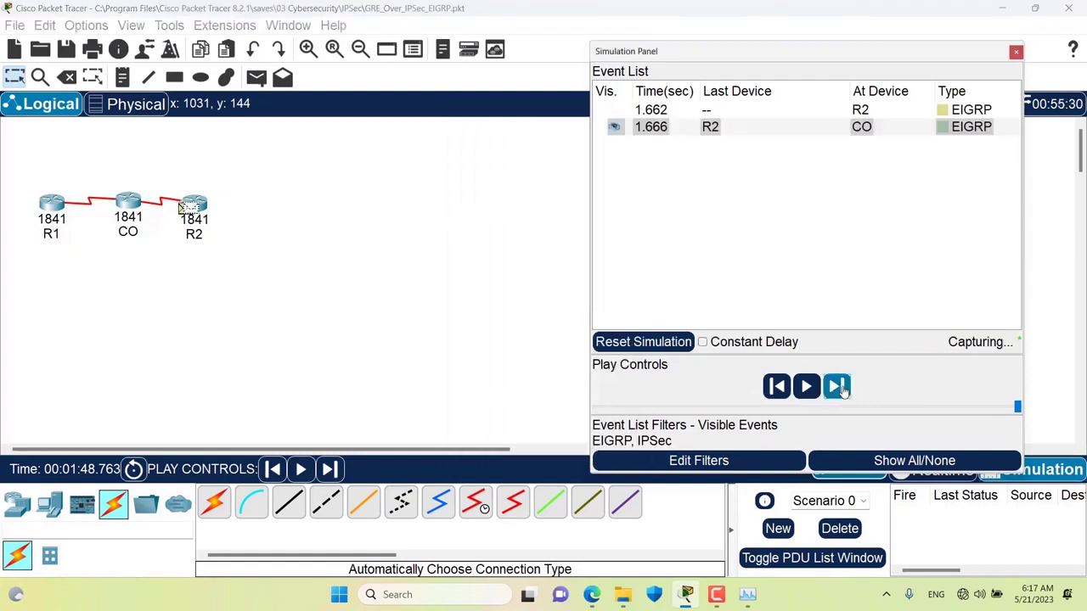
left_click(839, 387)
left_click(839, 387)
left_click(838, 388)
left_click(838, 387)
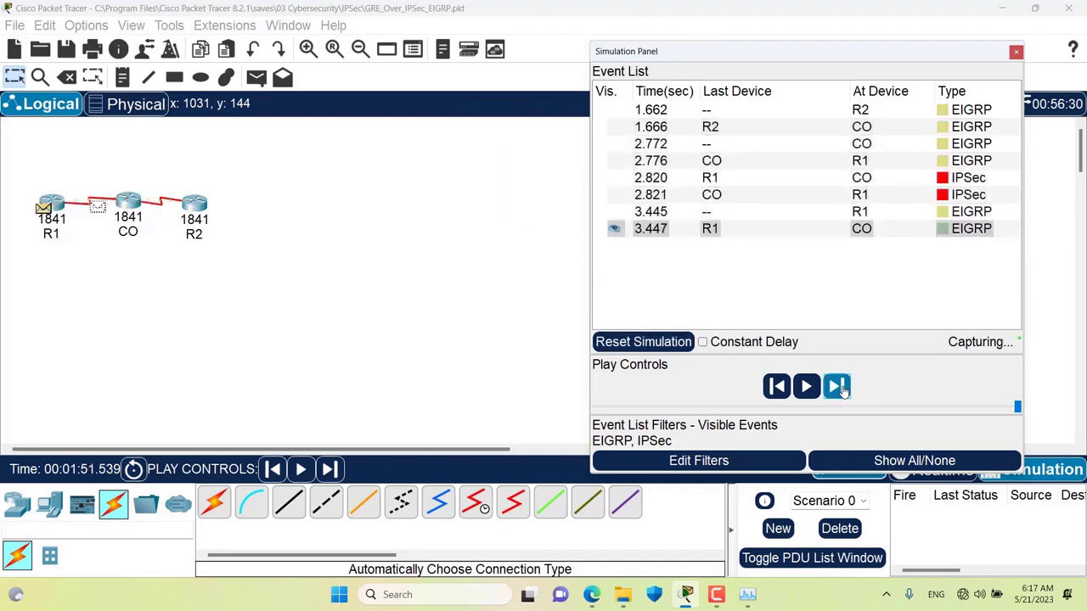
left_click(839, 388)
left_click(838, 388)
left_click(838, 388)
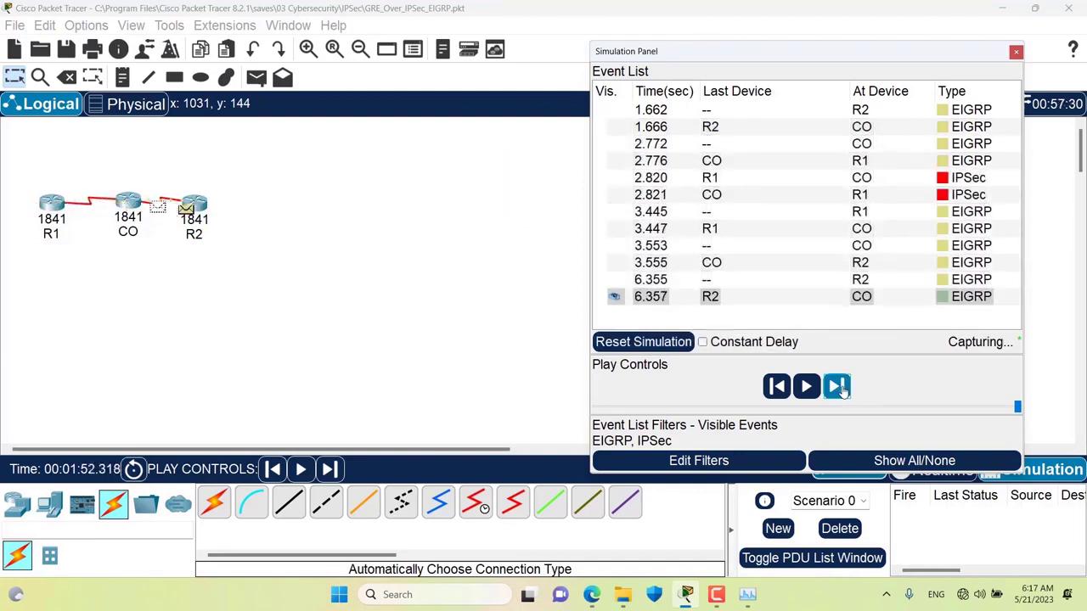
left_click(838, 387)
left_click(839, 387)
- Hide EIGRP from the filters and capture IPSec-only events up to 72.835 s
left_click(711, 462)
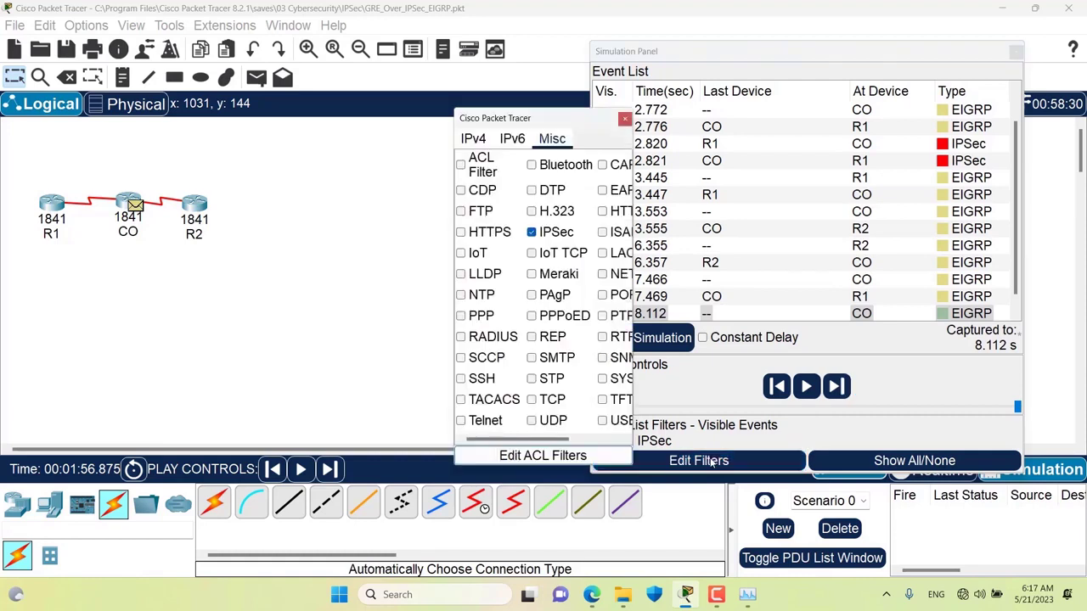
left_click(474, 141)
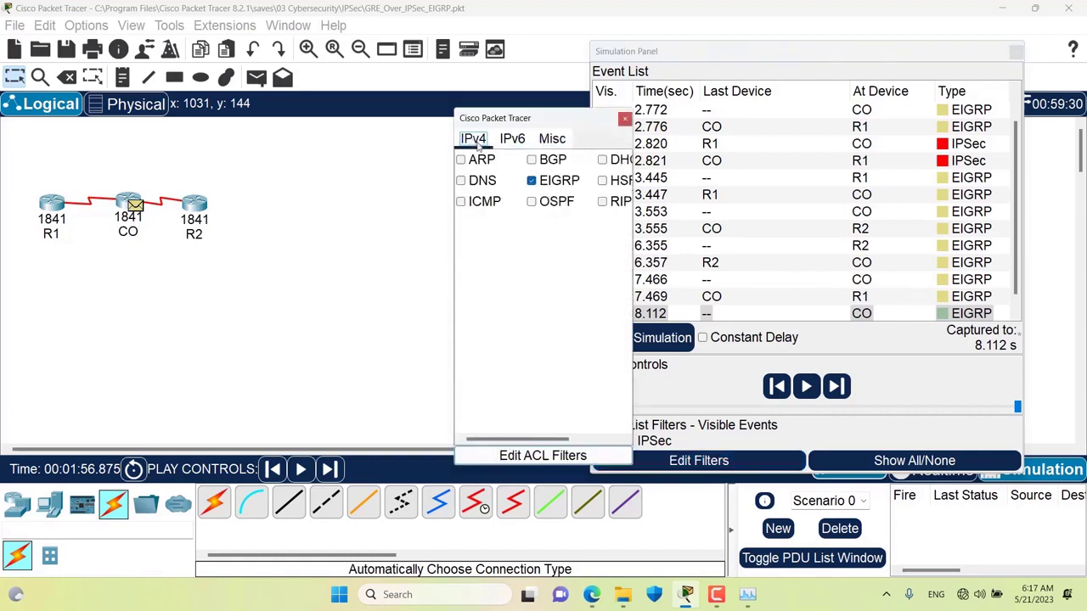
left_click(531, 181)
left_click(625, 119)
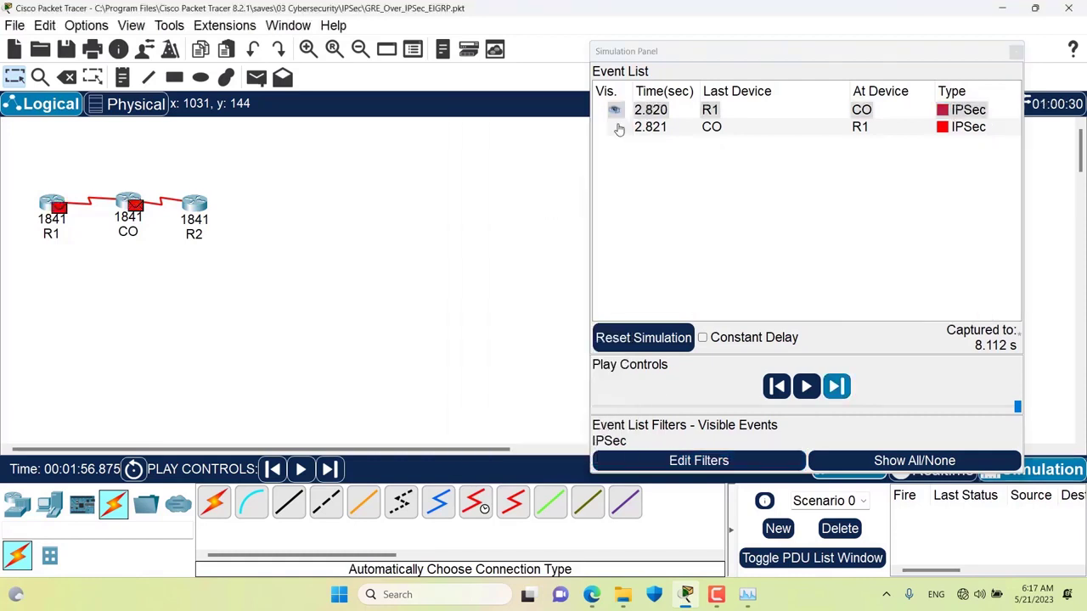
left_click(836, 386)
left_click(836, 386)
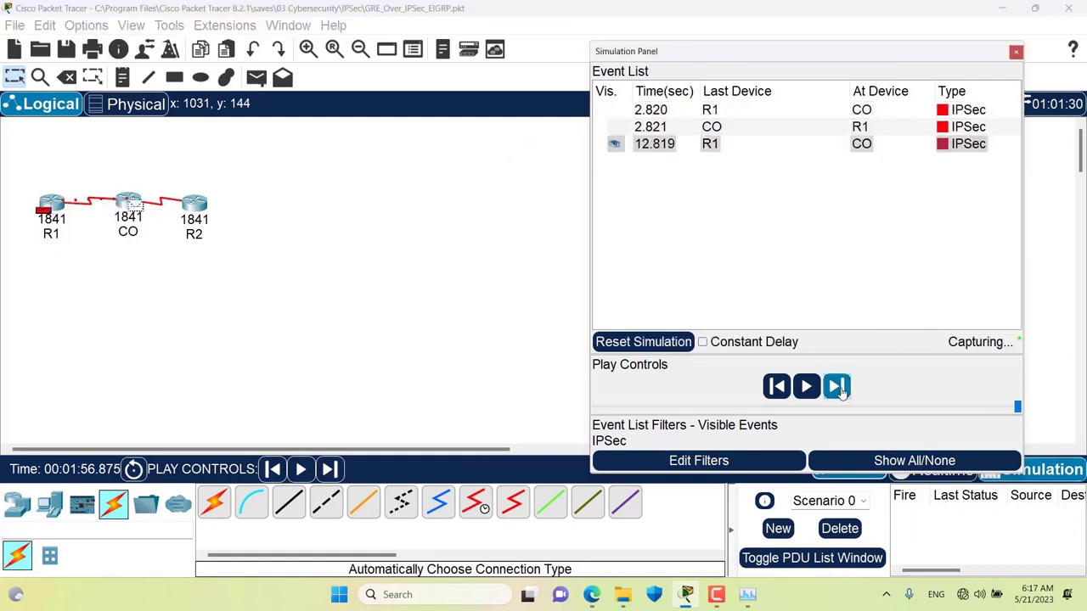
left_click(836, 386)
left_click(837, 387)
left_click(836, 386)
left_click(836, 387)
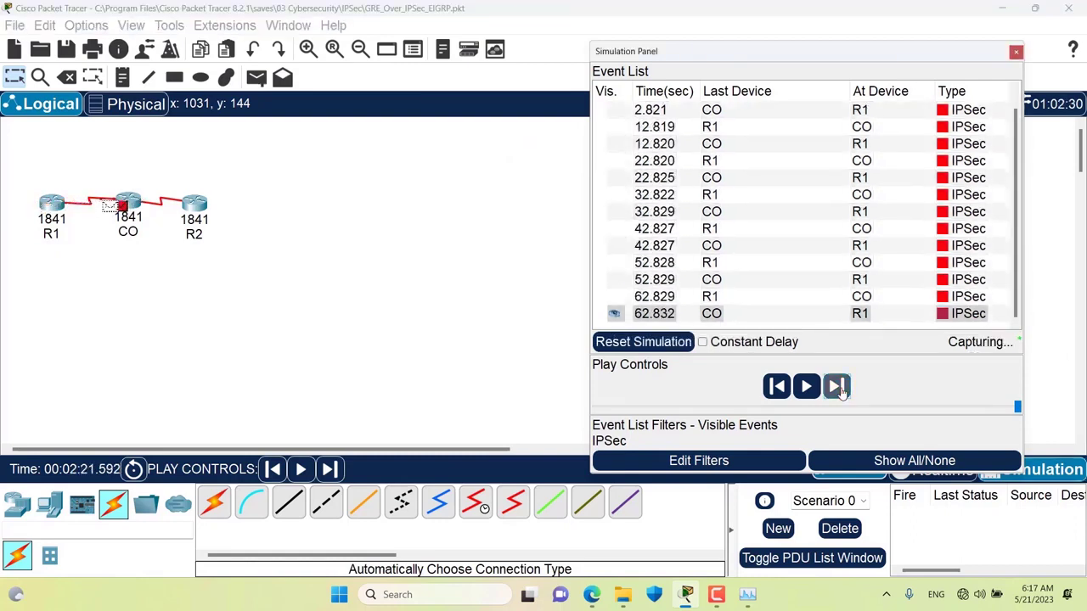
left_click(837, 387)
left_click(714, 459)
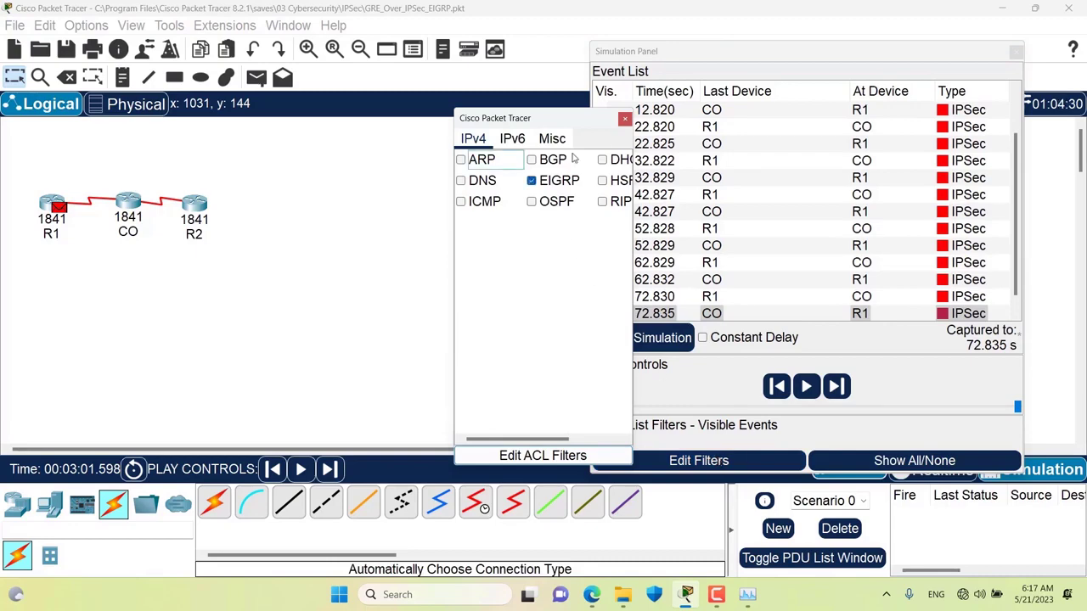
- Apply the EIGRP-plus-IPSec filter and scroll the event list back up to the 1.662 s event
left_click(625, 120)
scroll(858, 216, "down", 10)
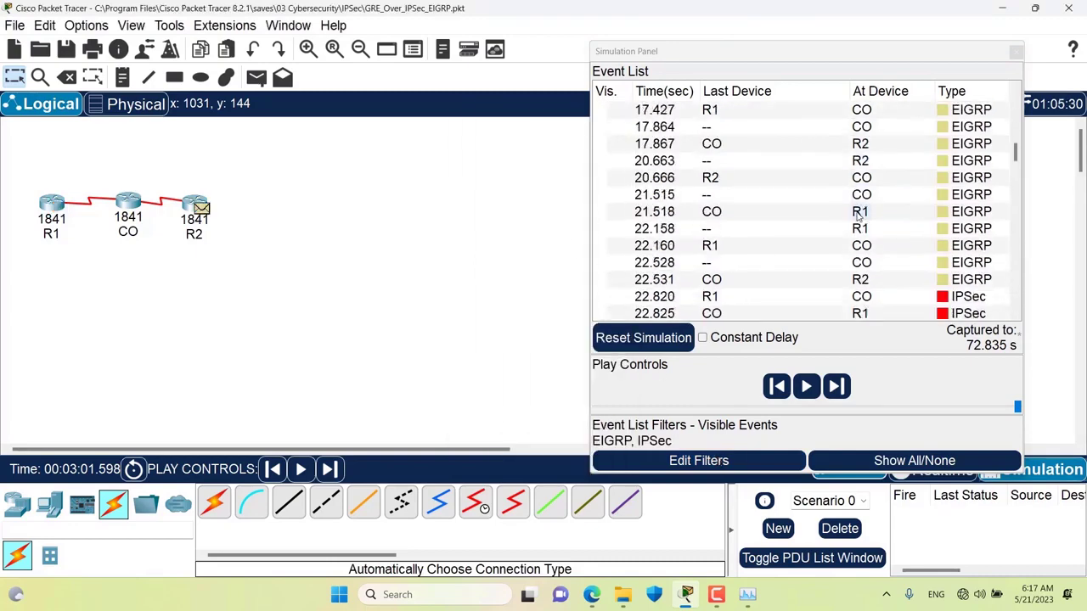
scroll(857, 215, "down", 15)
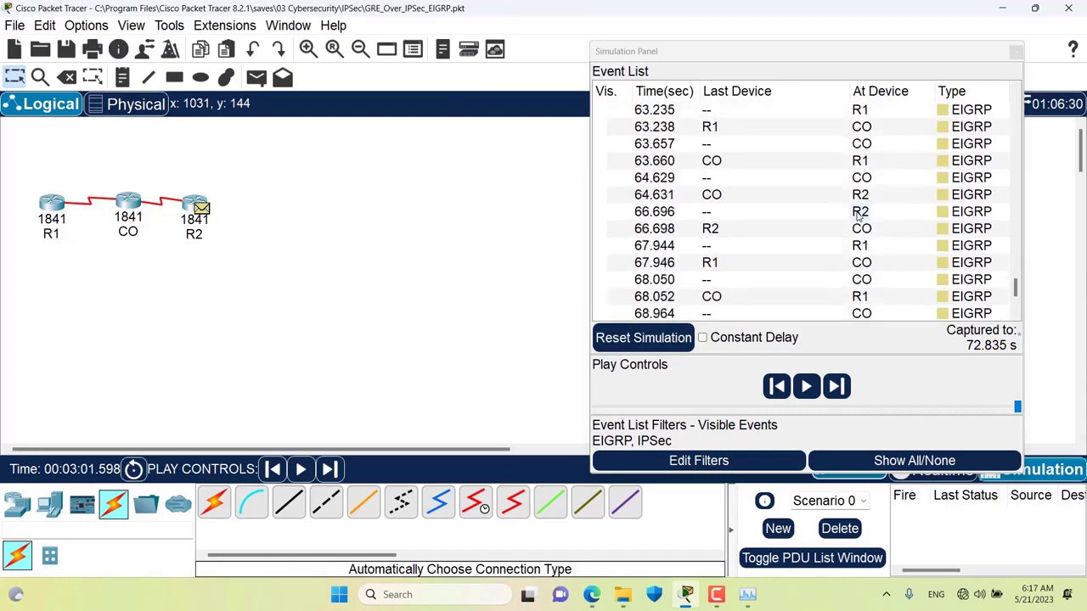
scroll(858, 215, "down", 3)
scroll(858, 215, "up", 15)
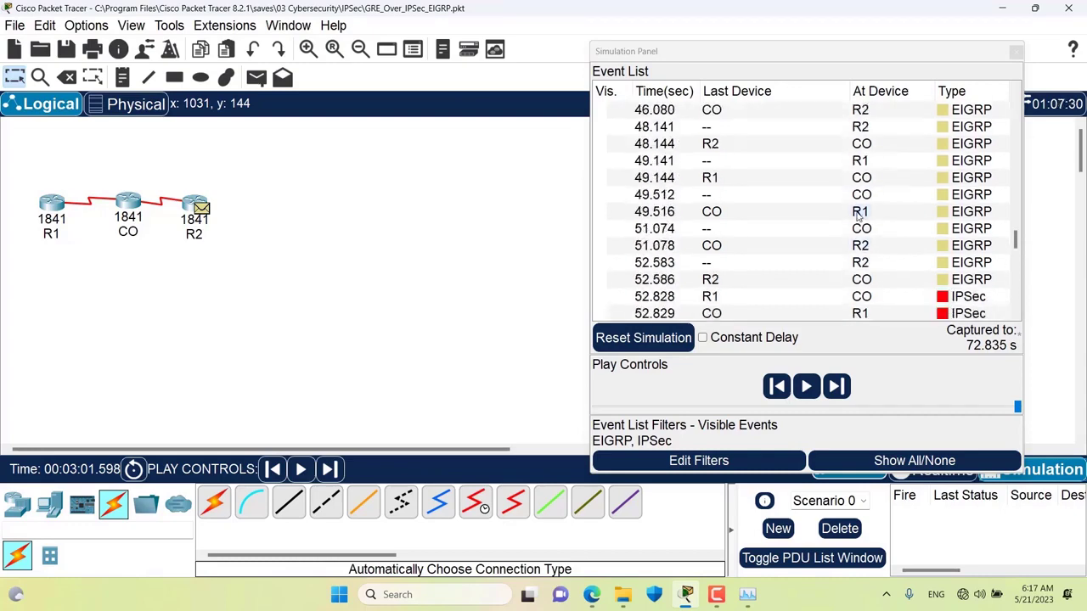
scroll(858, 215, "up", 15)
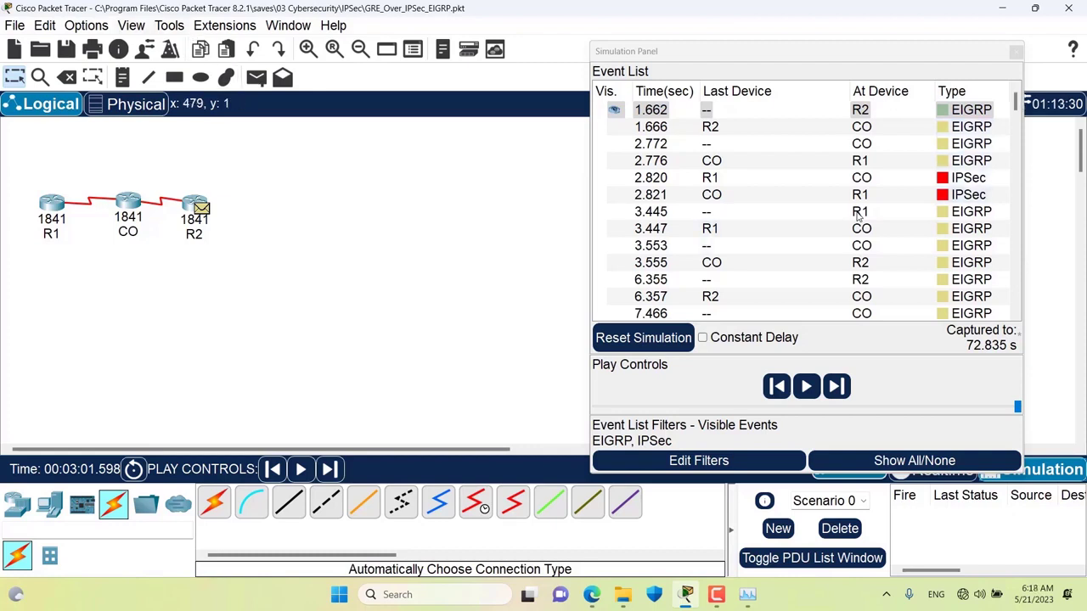
- Reset the simulation and enable Buffer Filtered Events Only in the Miscellaneous preferences
left_click(647, 337)
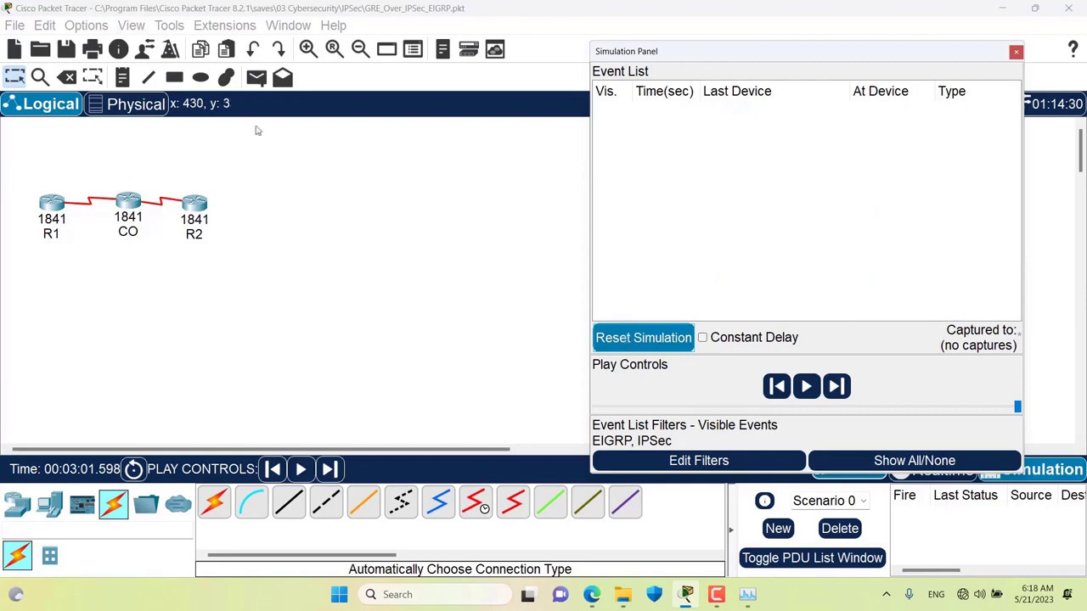
left_click(86, 25)
left_click(106, 40)
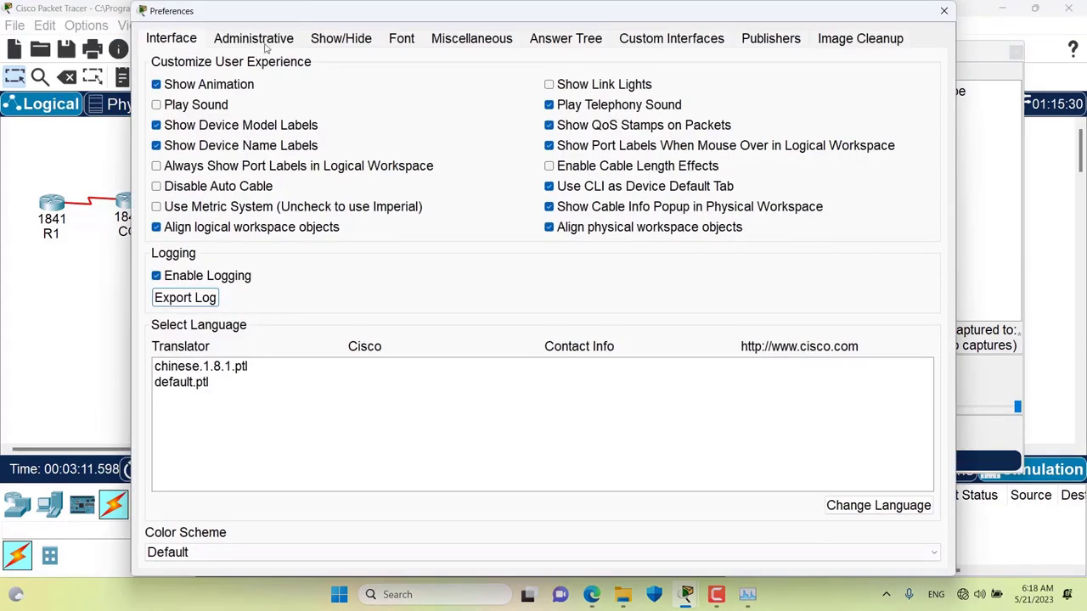
left_click(472, 39)
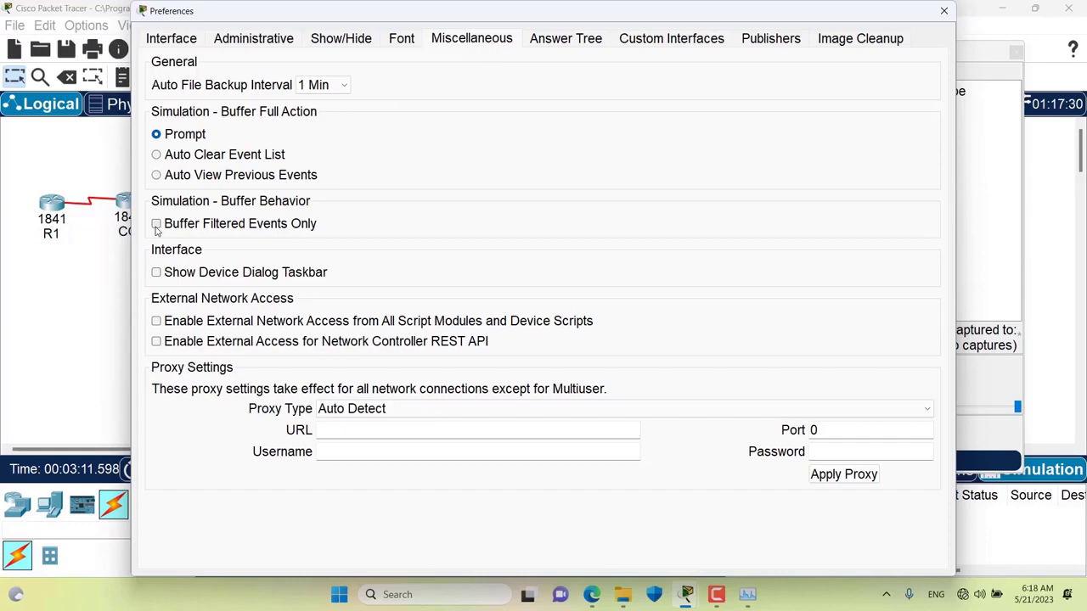
left_click(287, 231)
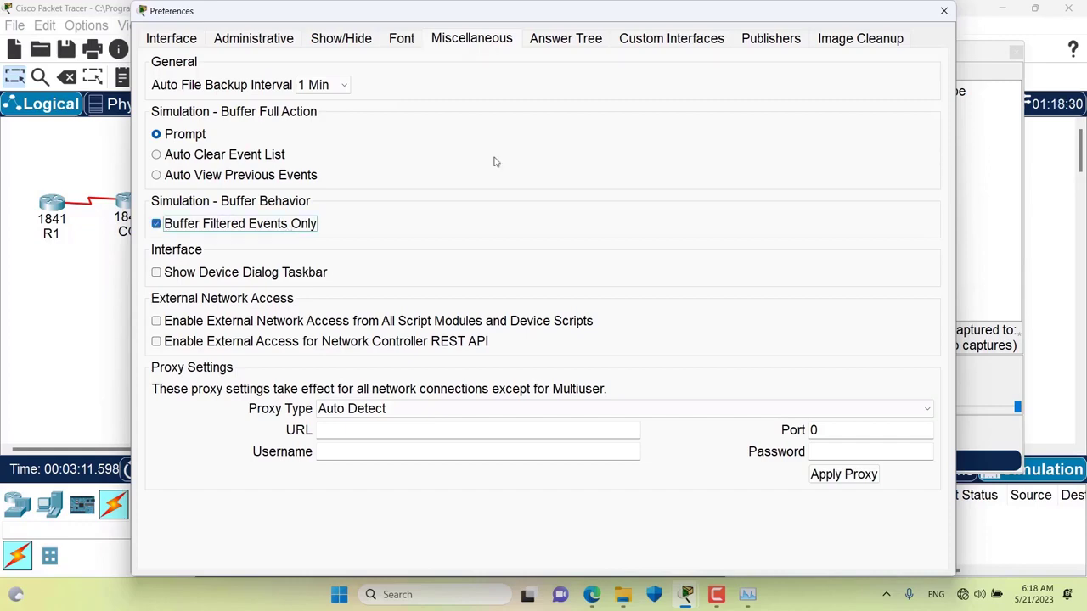
left_click(941, 11)
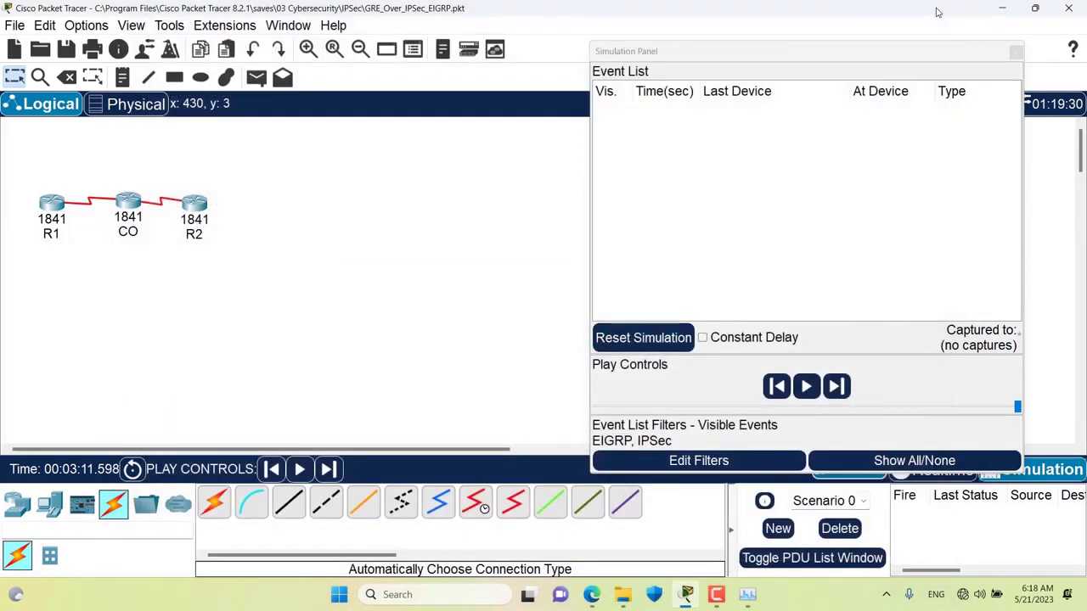
- Hide EIGRP in the event filters and step the simulation forward four times to capture events
left_click(670, 460)
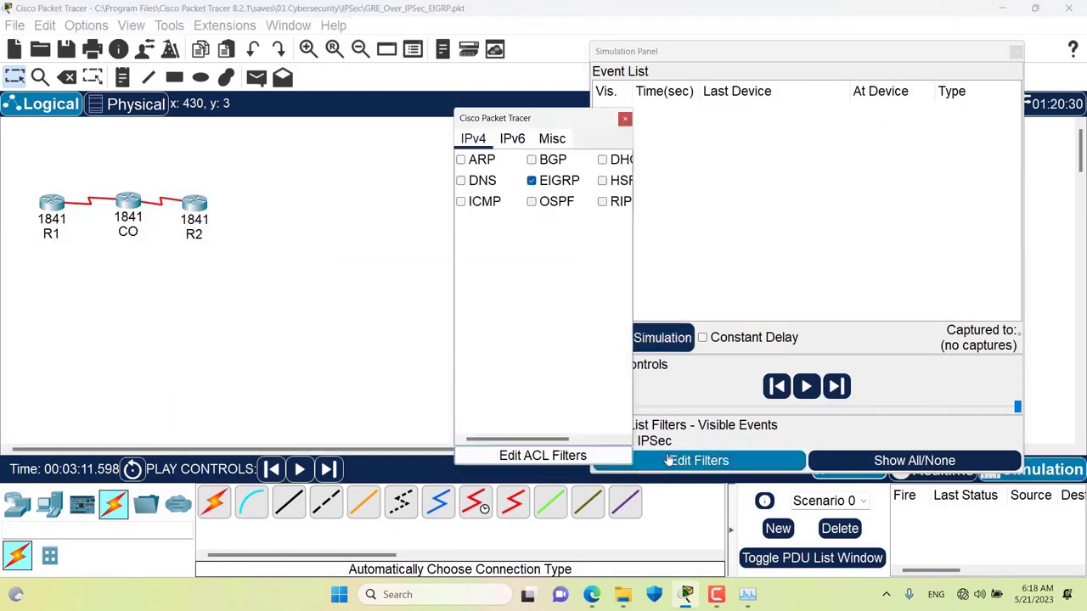
left_click(531, 182)
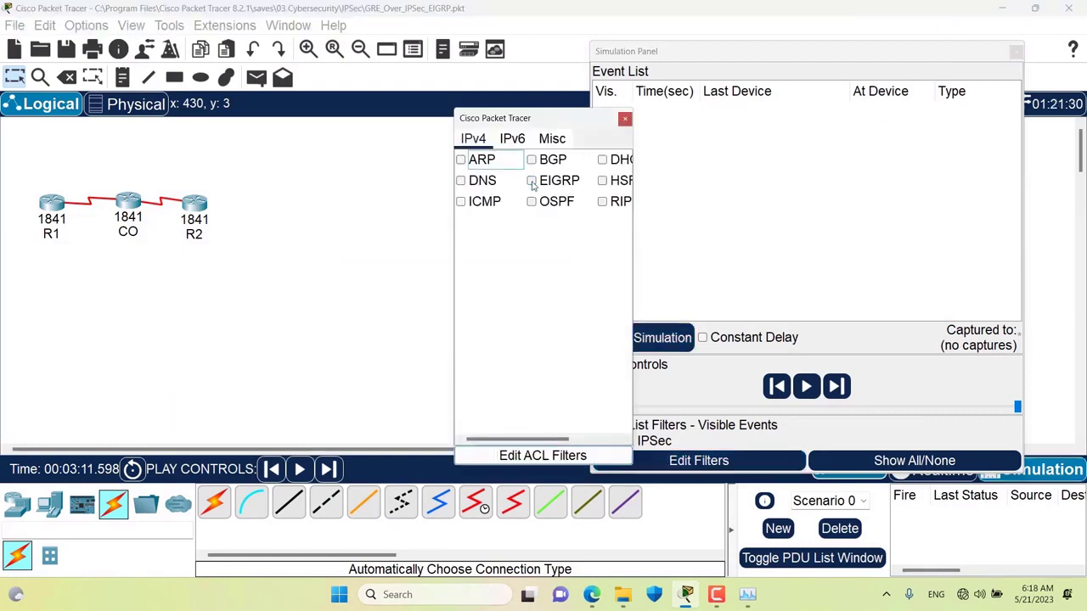
left_click(543, 144)
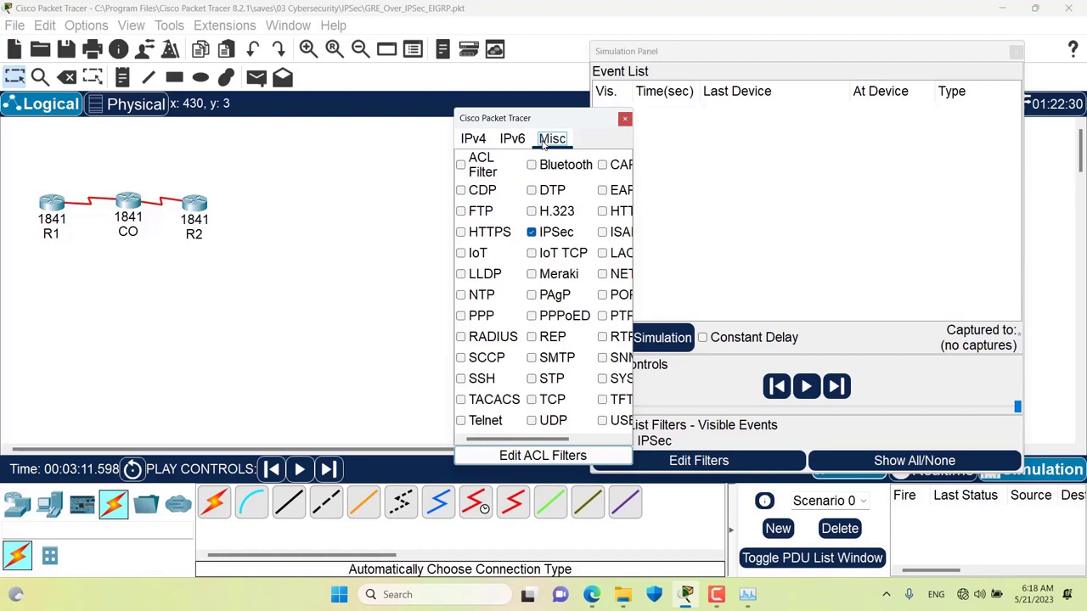
left_click(624, 119)
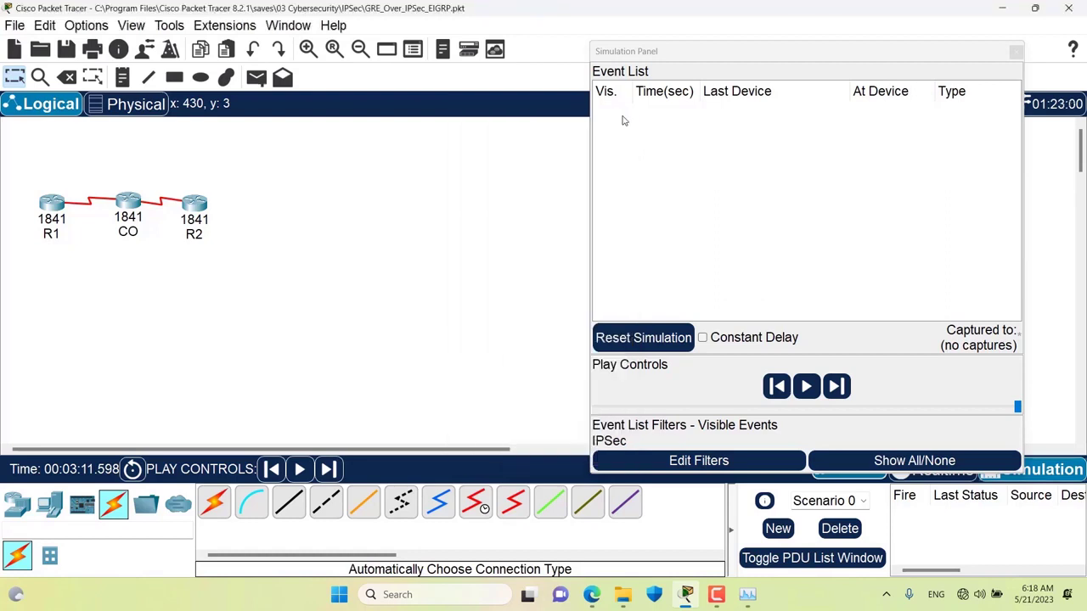
left_click(837, 387)
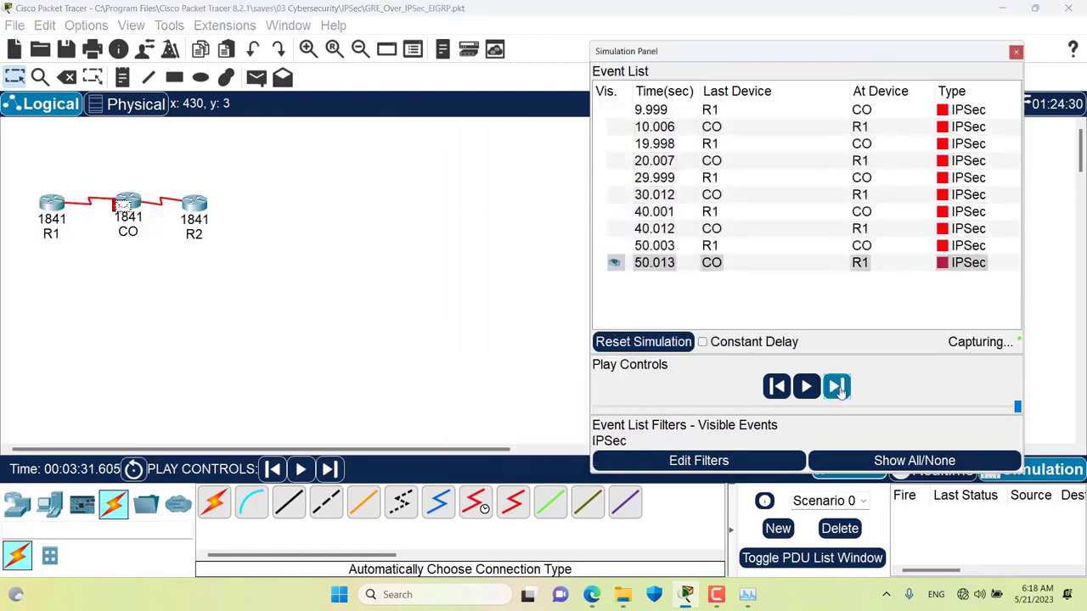
left_click(837, 387)
left_click(836, 387)
left_click(837, 386)
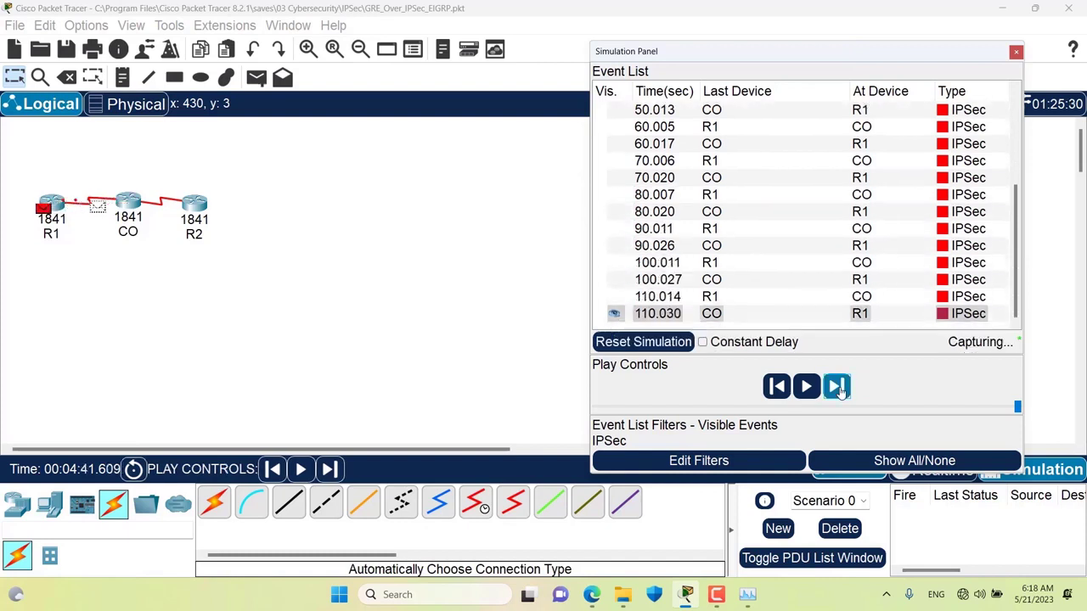
- Re-enable EIGRP under the IPv4 event filters so it shows in the list again
left_click(701, 460)
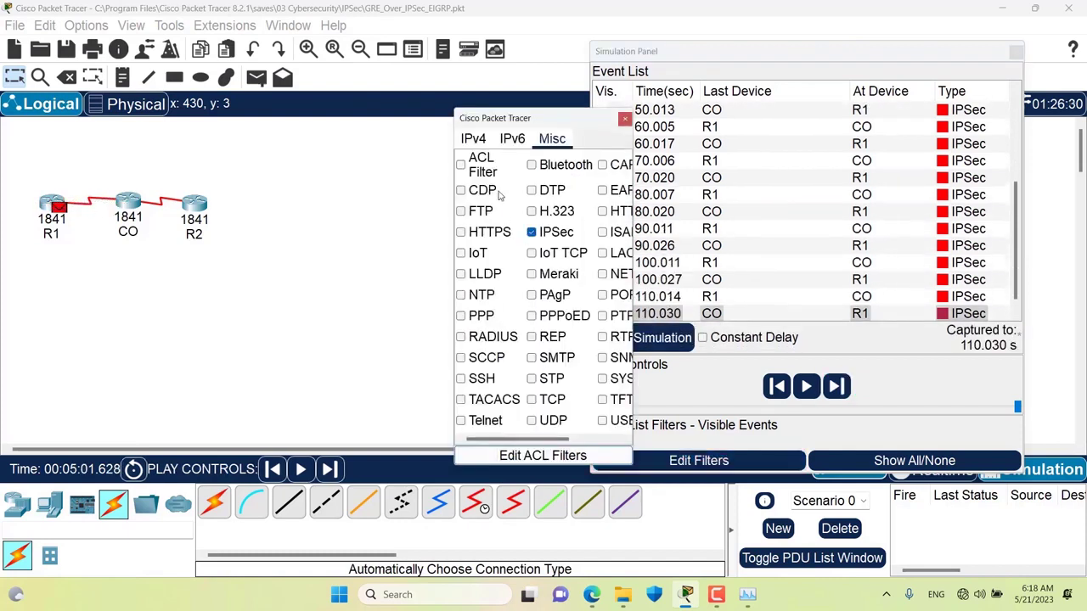
left_click(483, 143)
left_click(531, 182)
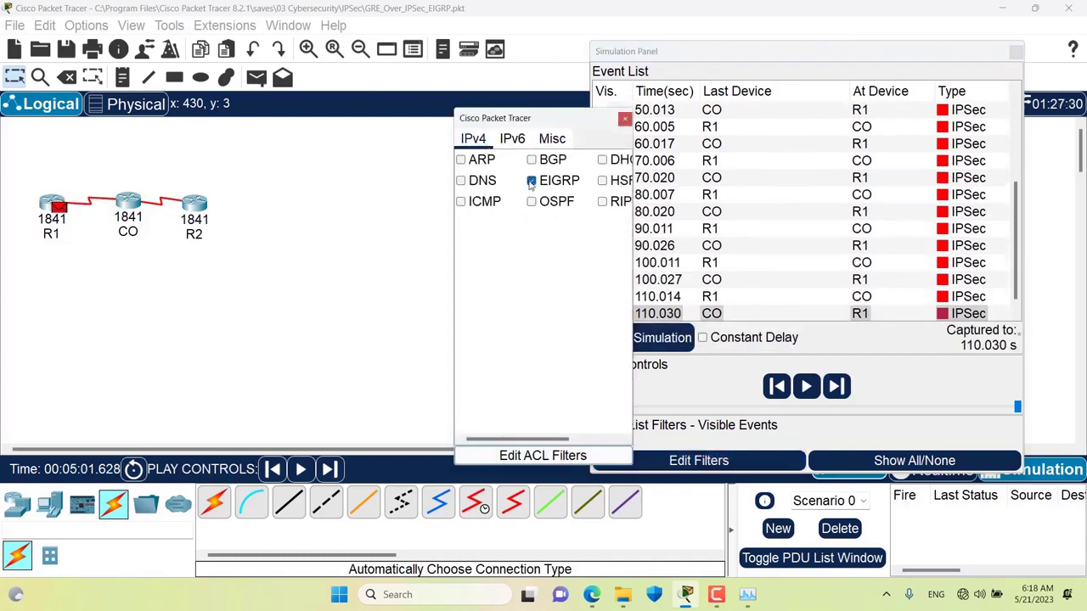
left_click(626, 118)
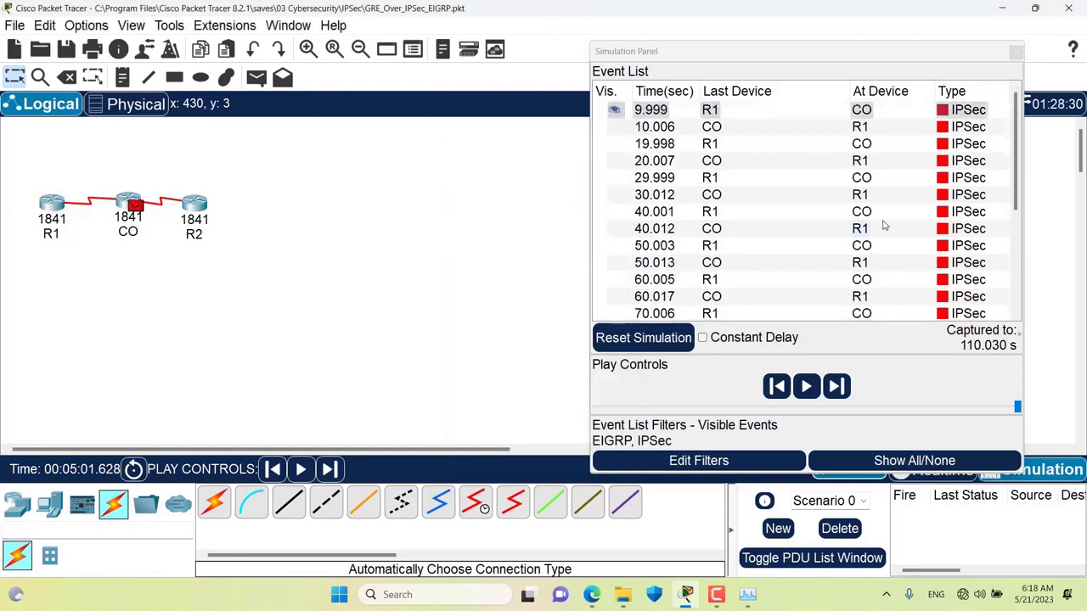
scroll(883, 225, "down", 4)
scroll(883, 225, "up", 4)
scroll(883, 225, "down", 4)
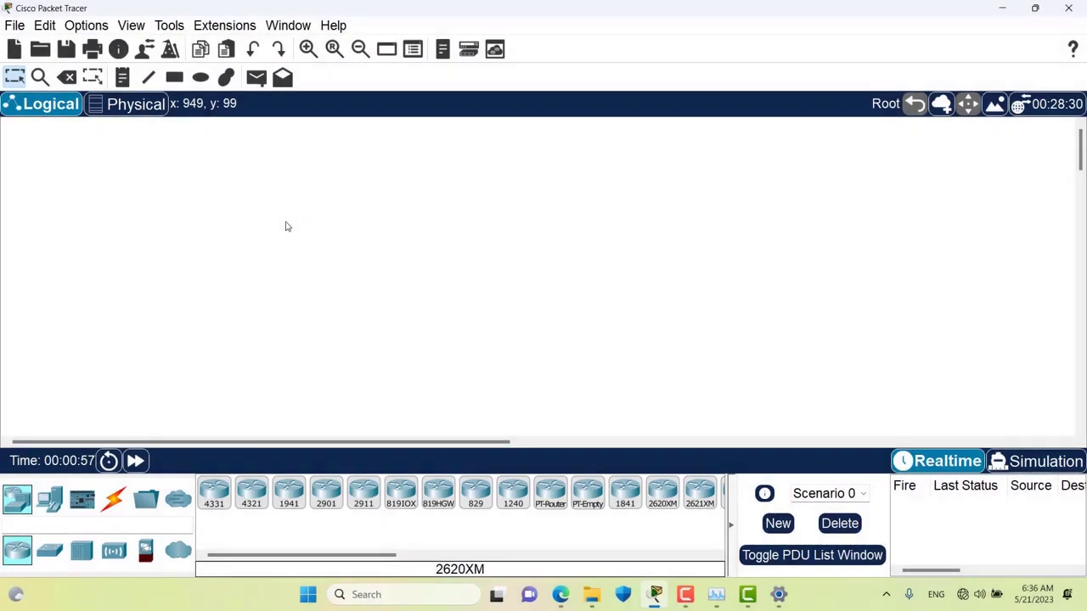
- Open Preferences on the Miscellaneous tab to view the proxy settings
left_click(94, 27)
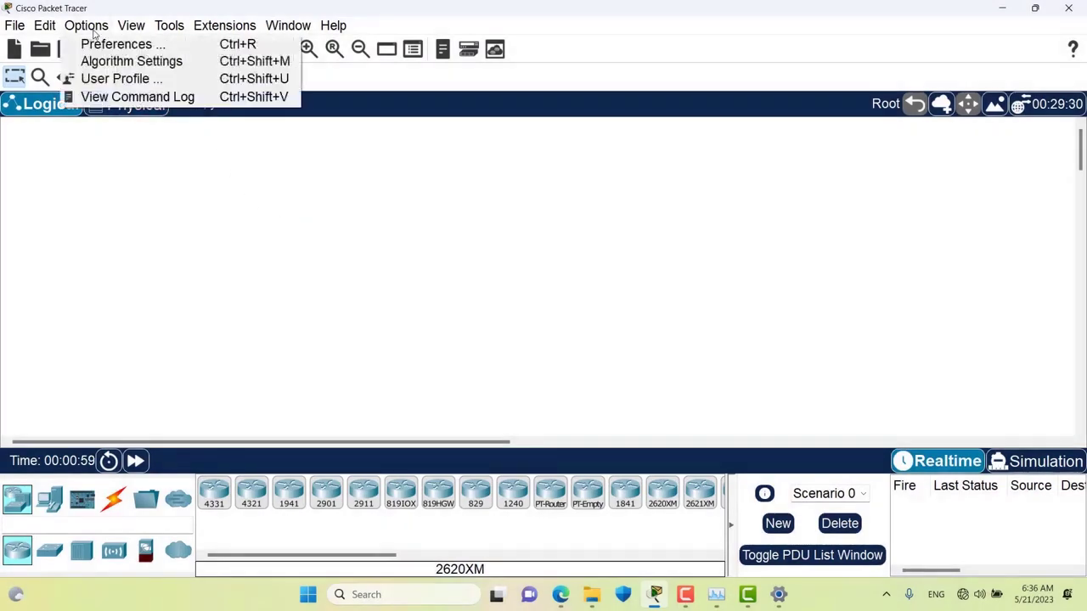
left_click(102, 45)
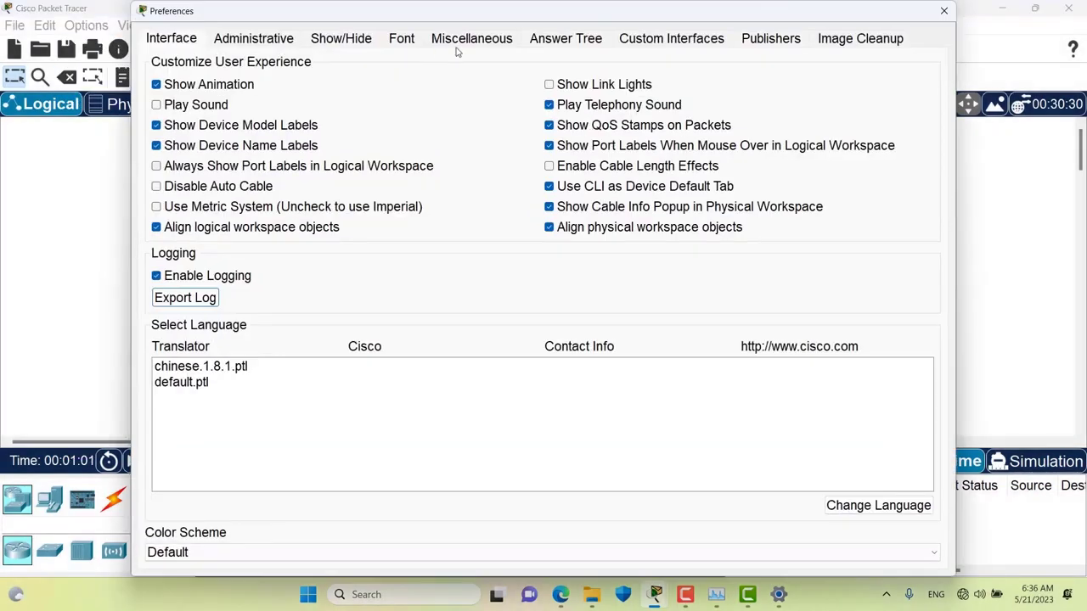
left_click(458, 43)
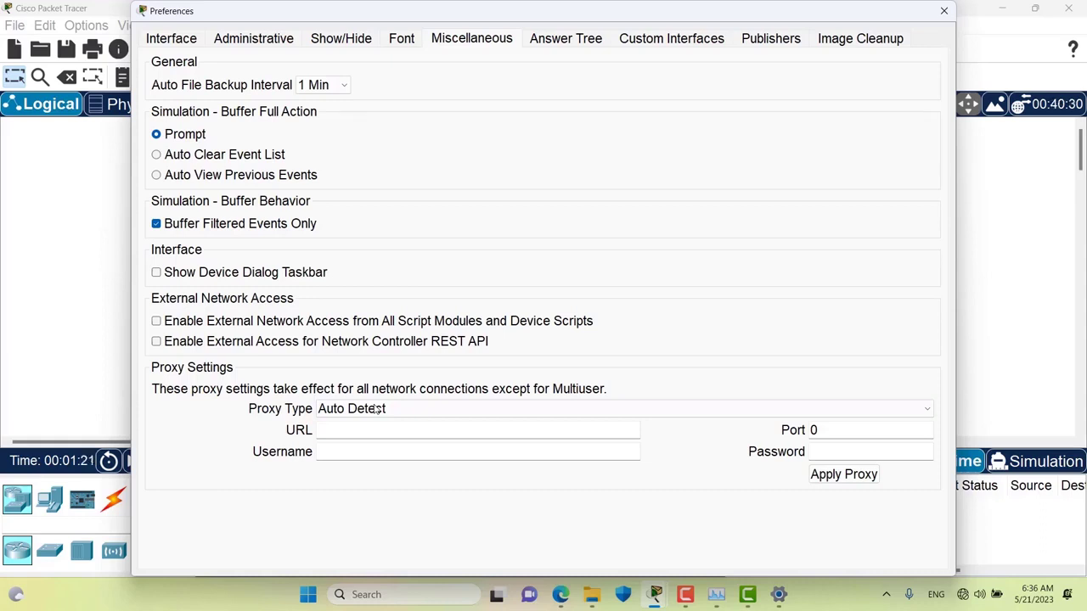
- Turn on and save a manual Windows proxy at 127.0.0.1 port 80, then close Packet Tracer Preferences
left_click(788, 601)
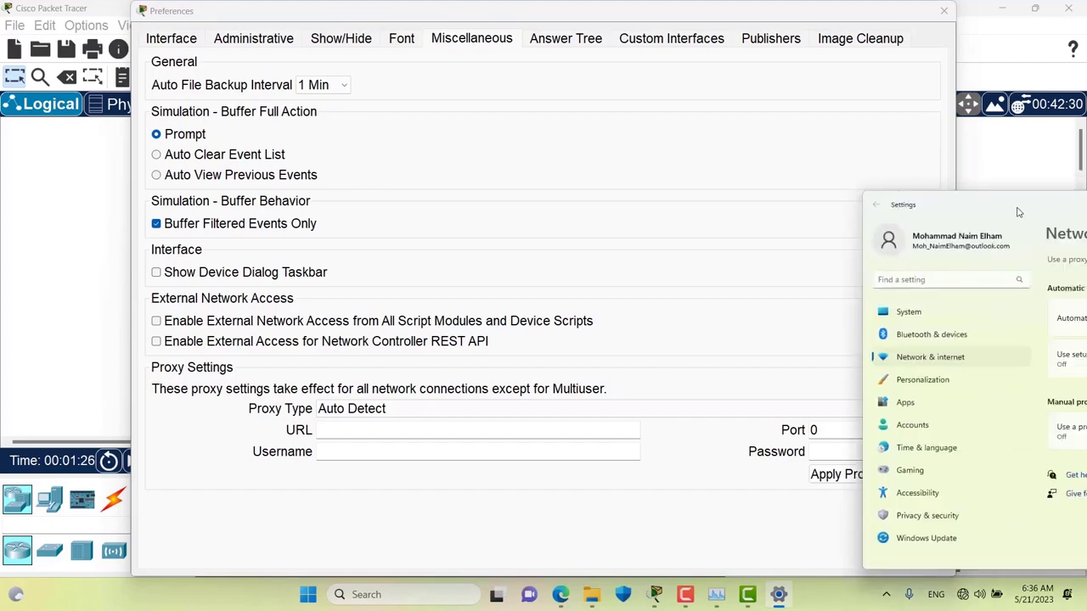
left_click_drag(1019, 212, 493, 85)
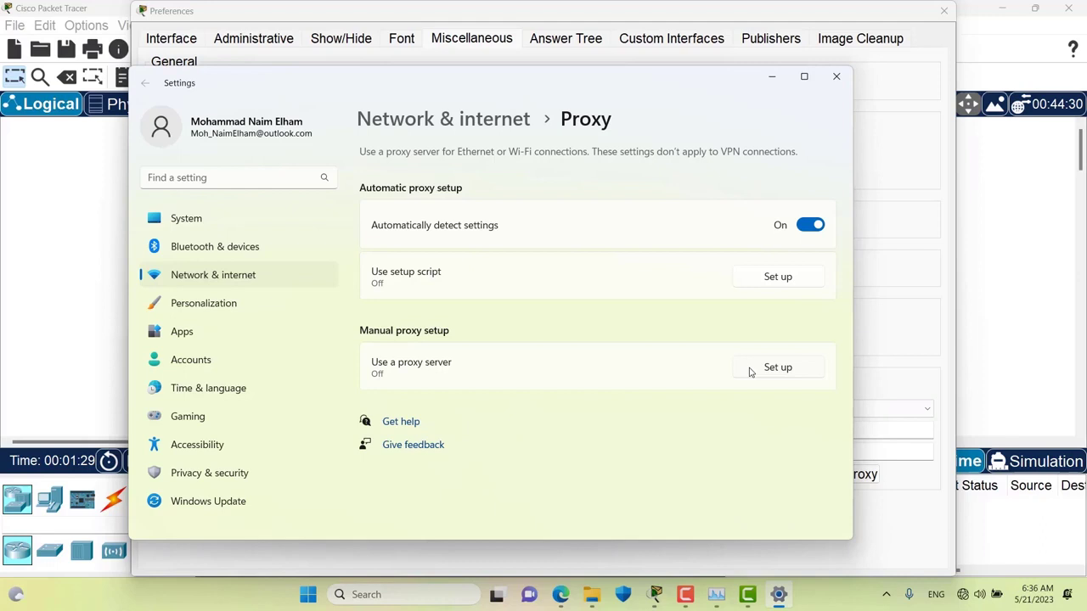
left_click(766, 371)
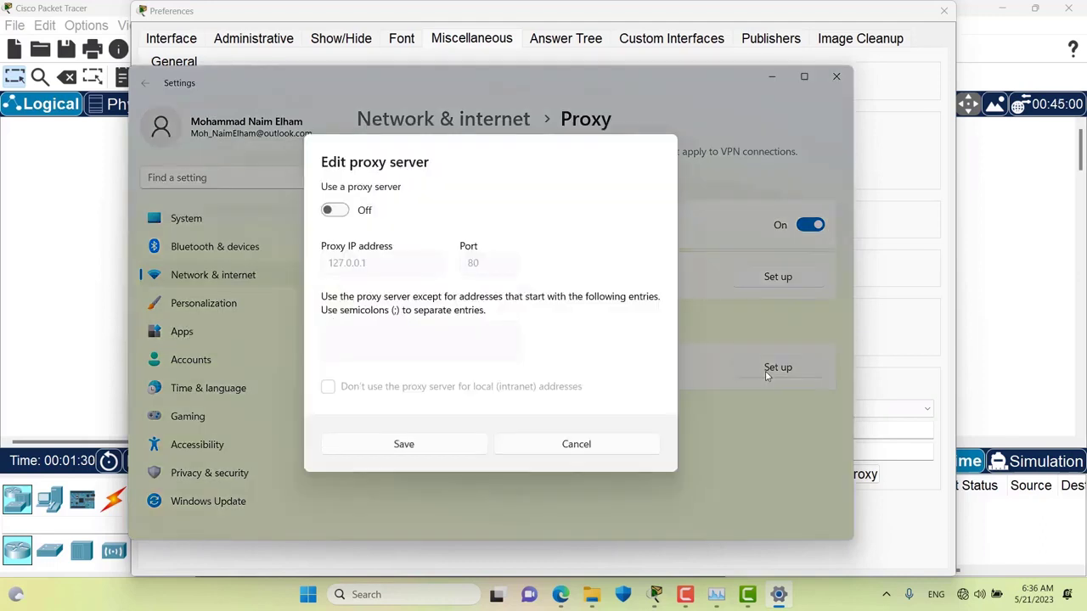
left_click(336, 212)
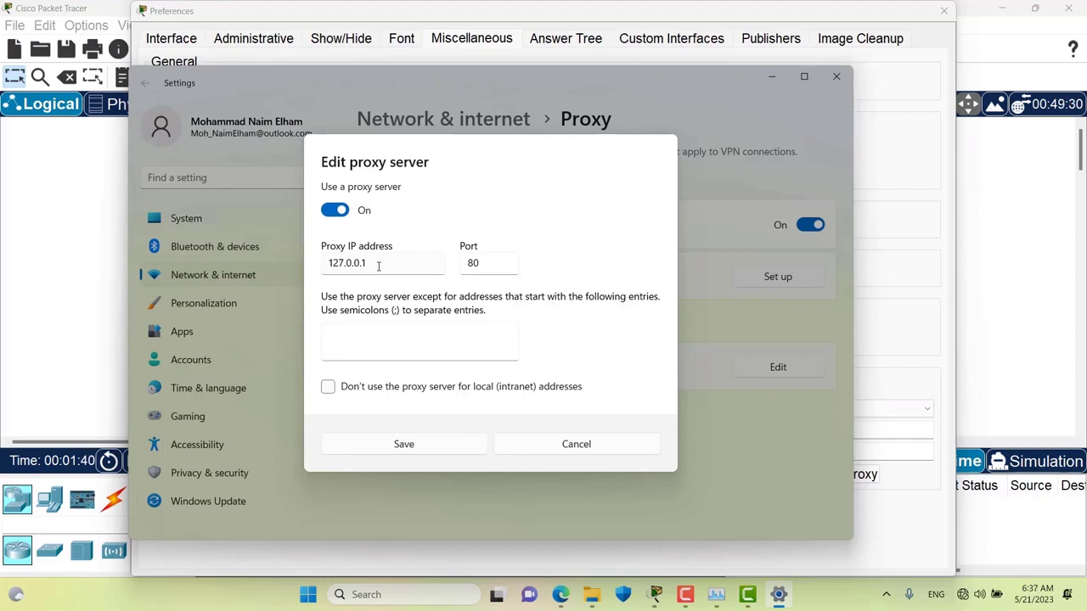
left_click(430, 444)
left_click(772, 77)
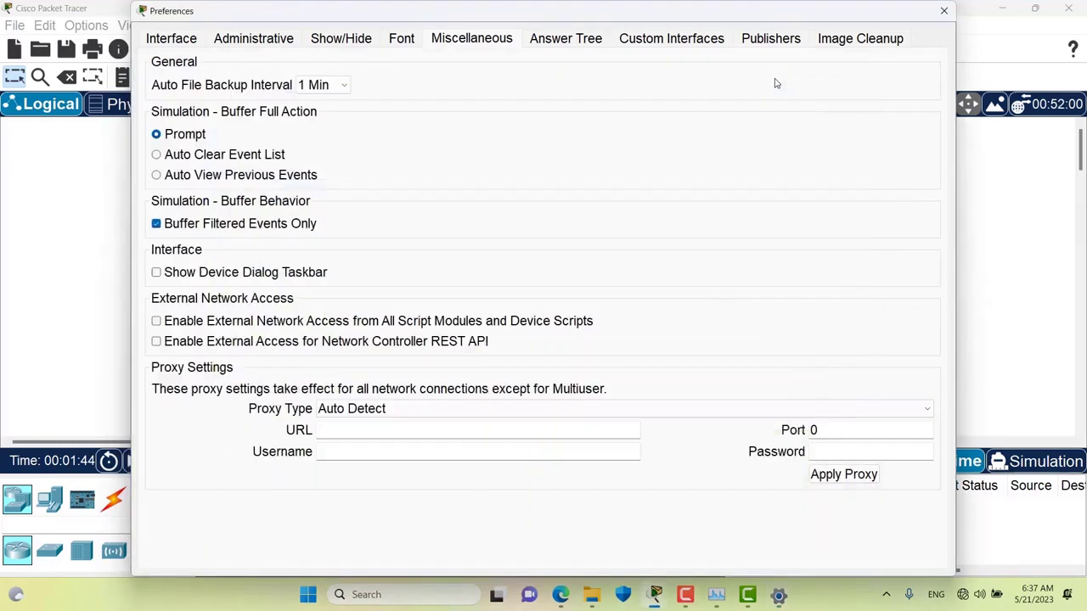
left_click(946, 13)
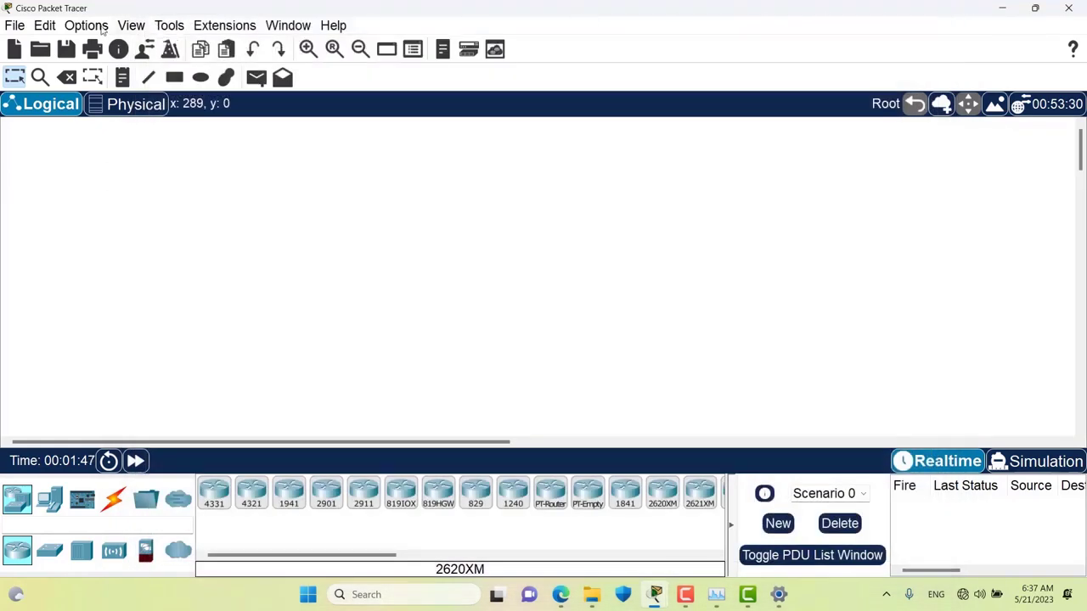
- Confirm the Miscellaneous proxy fields are still empty, then close Preferences and quit Packet Tracer
left_click(85, 24)
left_click(110, 47)
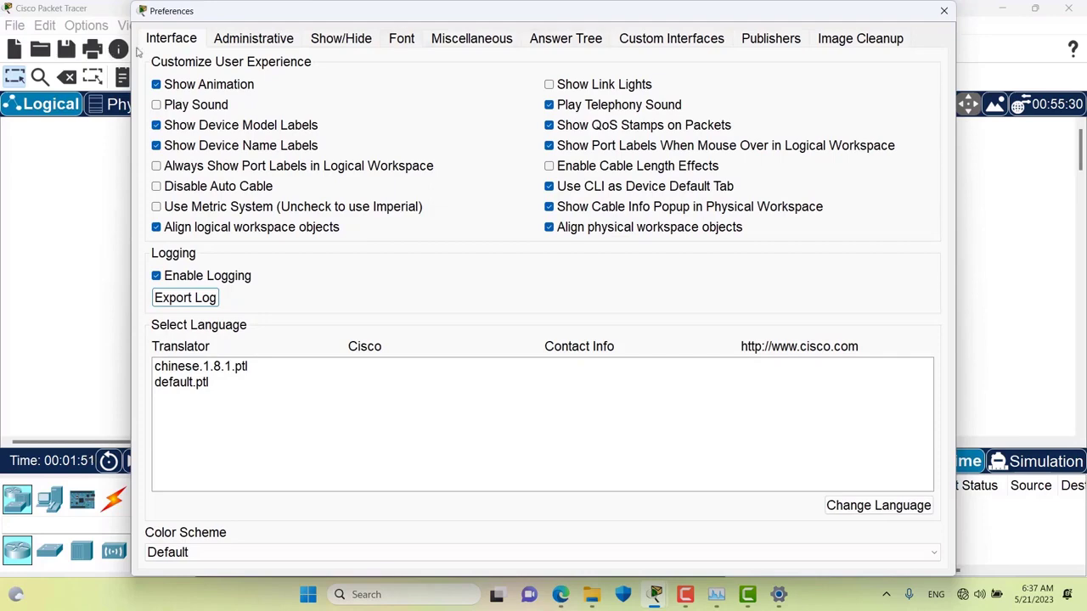
left_click(468, 42)
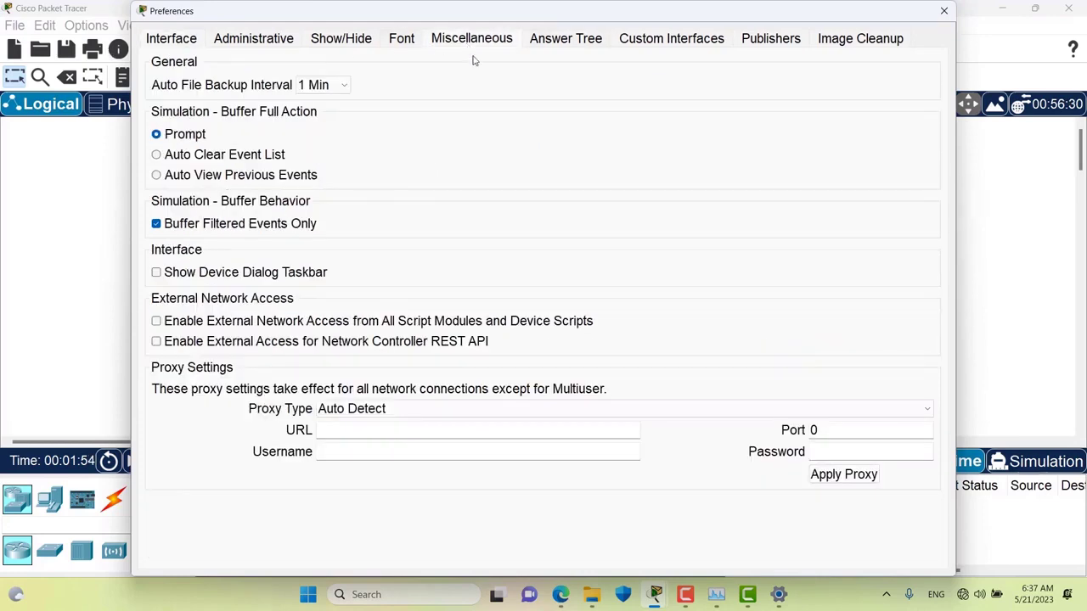
left_click(942, 14)
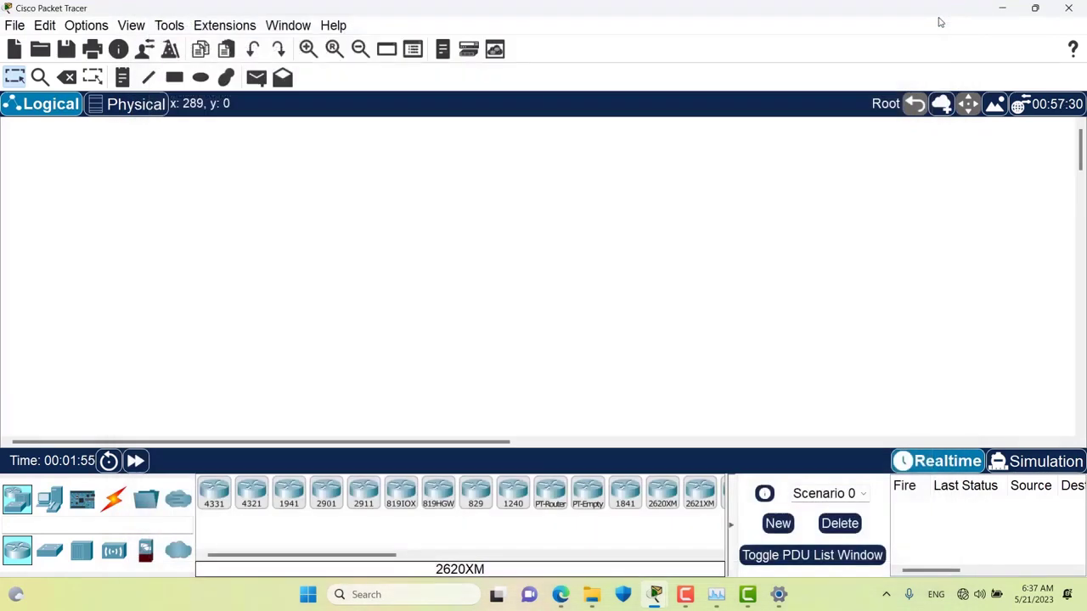
left_click(1068, 10)
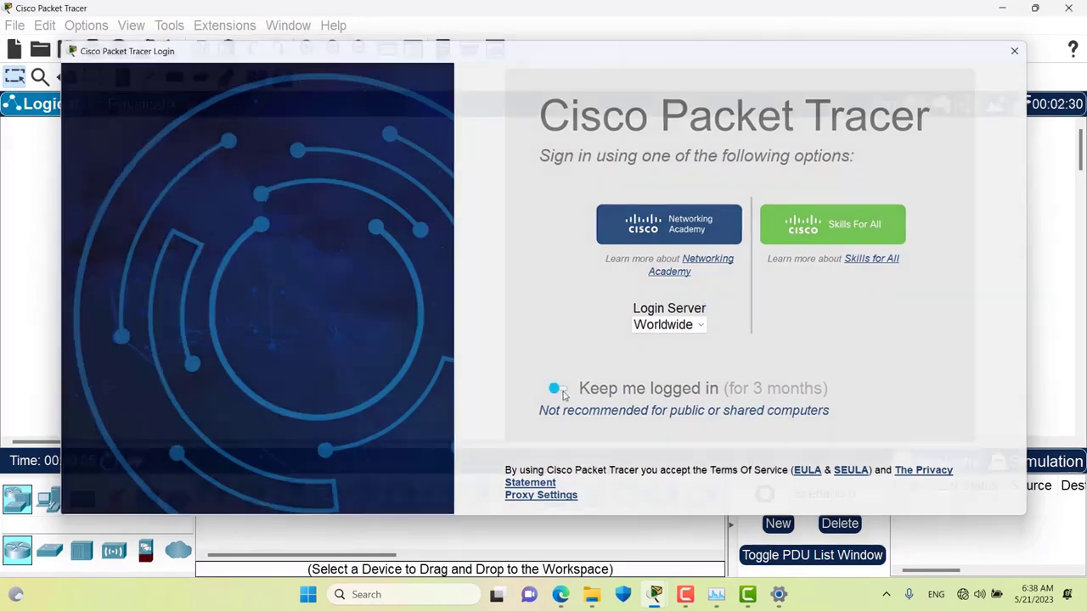
- Dismiss the sign-in window and view the Miscellaneous proxy settings now showing 127.0.0.1 port 80
key("Escape")
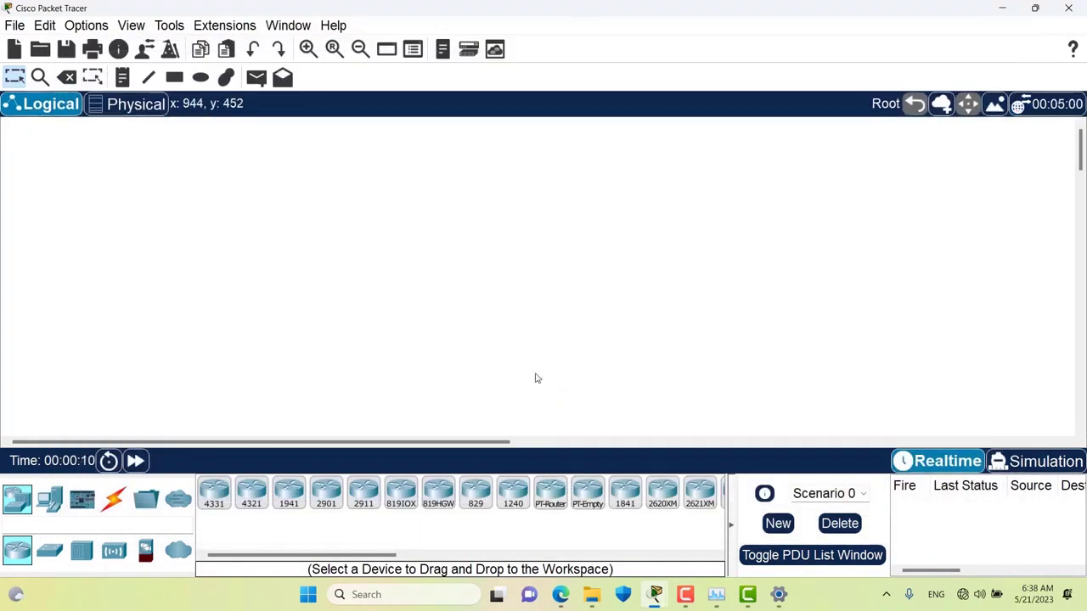
left_click(88, 27)
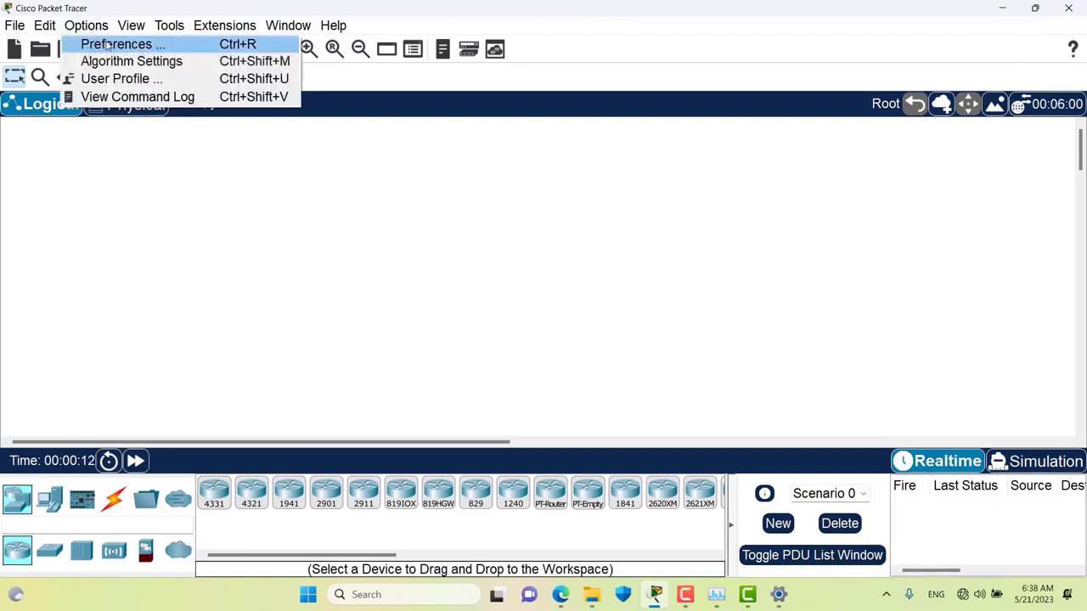
left_click(106, 42)
left_click(488, 46)
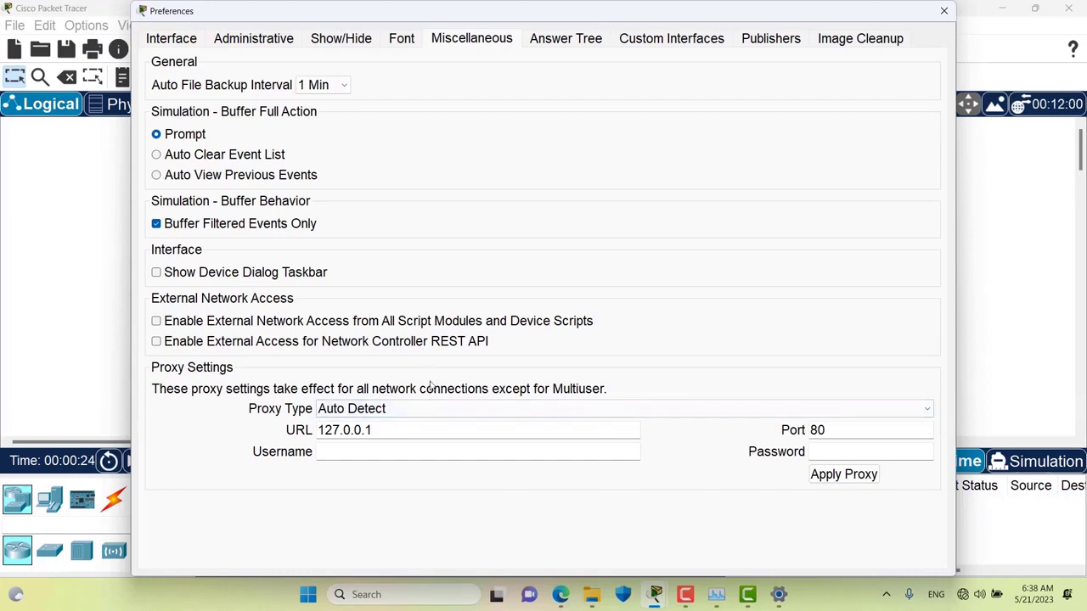
- Set the proxy type to HTTP Proxy
left_click(418, 411)
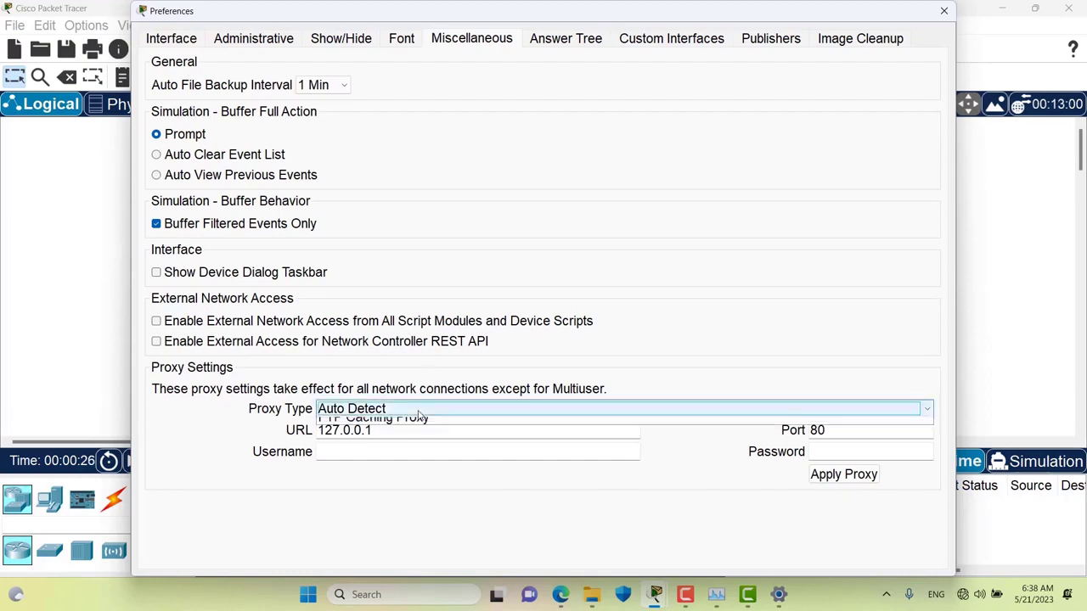
key("Down")
key("Down")
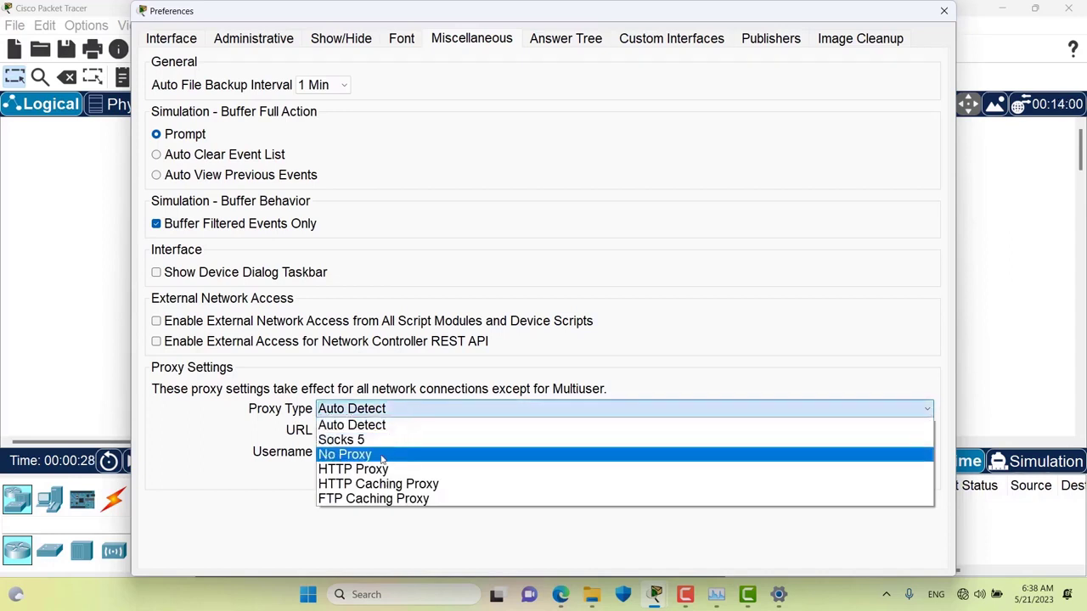
key("Return")
left_click(393, 412)
left_click(384, 468)
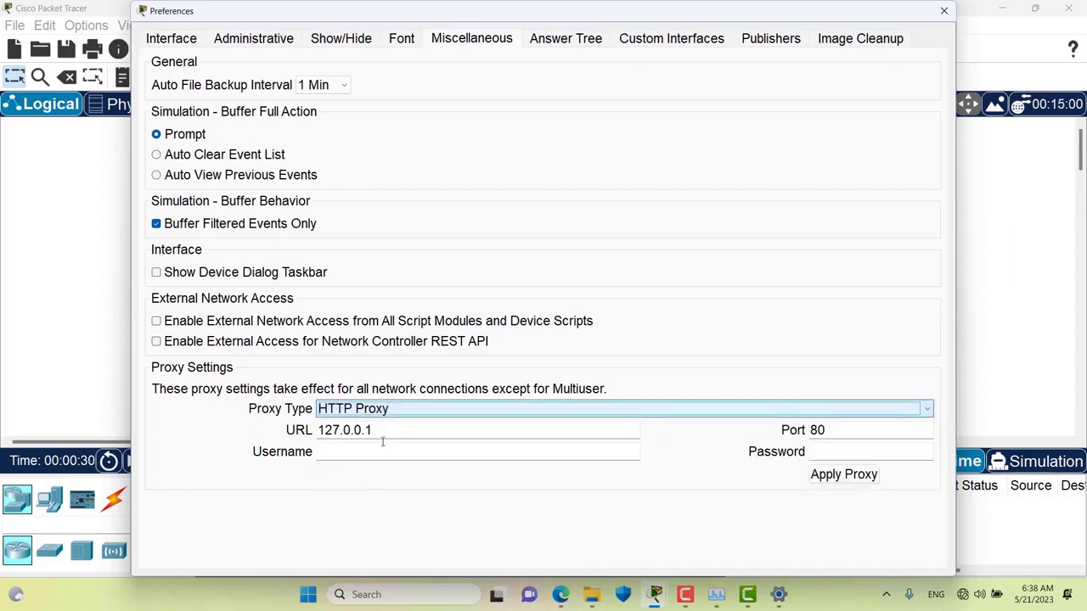
key("Tab")
type("ww")
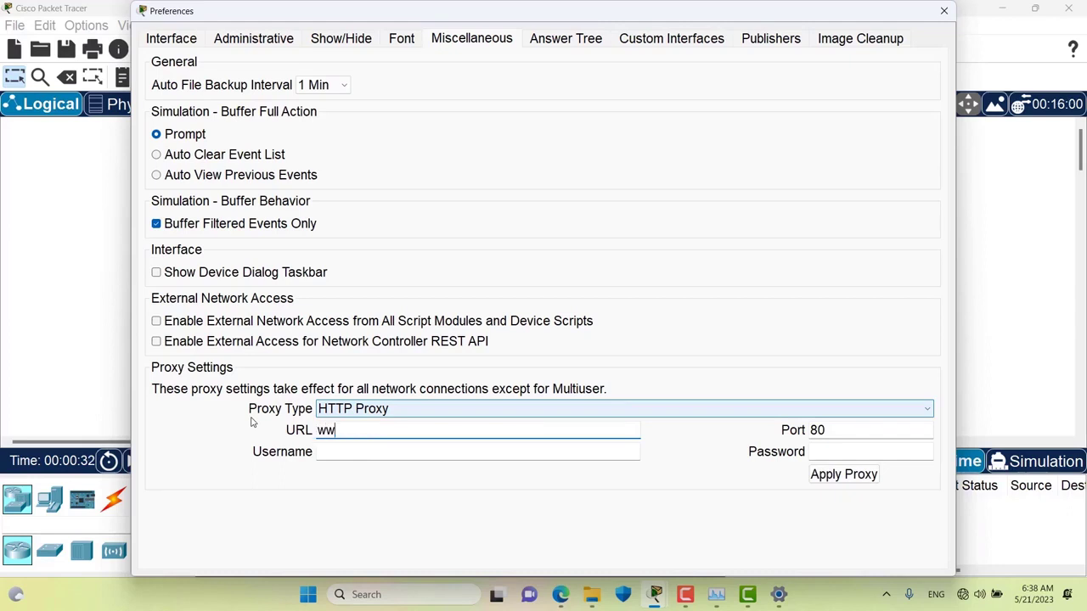
type("w.proxy.mydom")
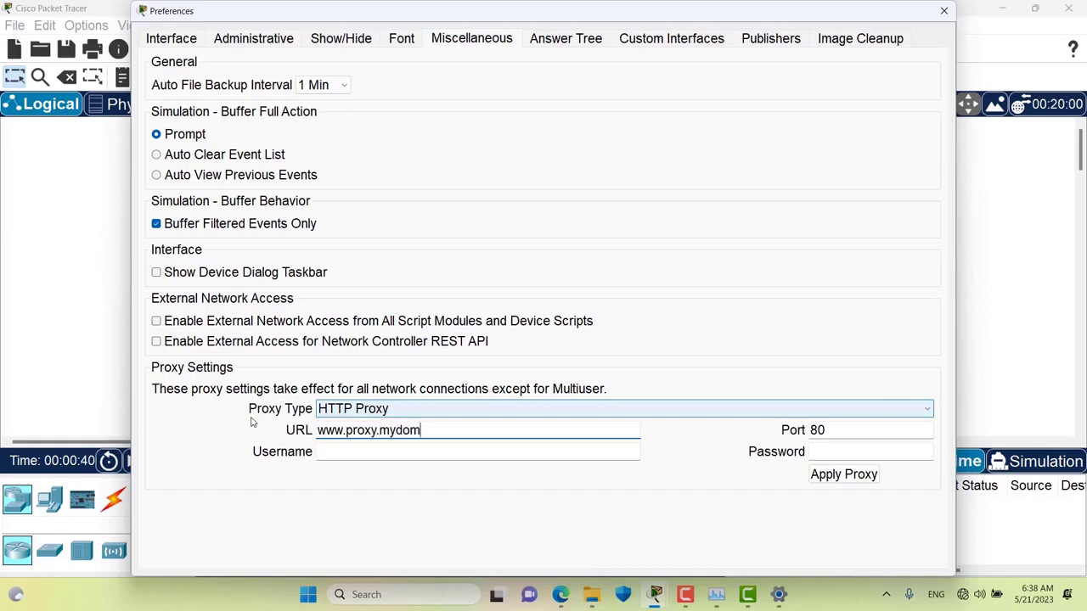
key("BackSpace")
type("ai")
key("BackSpace")
key("BackSpace")
type("main")
- Set the proxy port to 8080, apply the proxy, and close Preferences
key("Tab")
type("808")
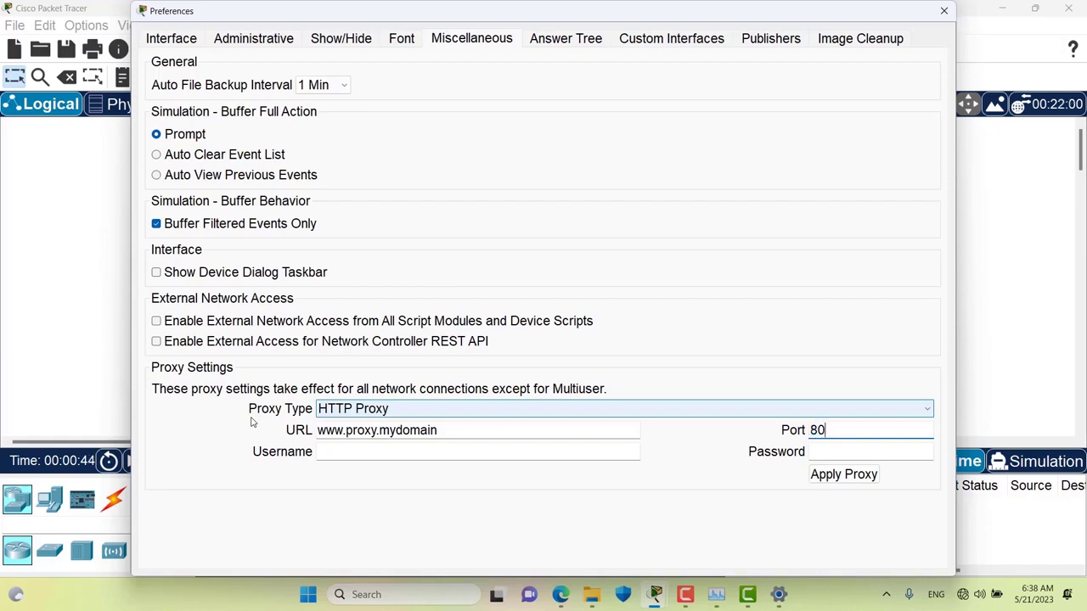
type("0")
left_click(841, 476)
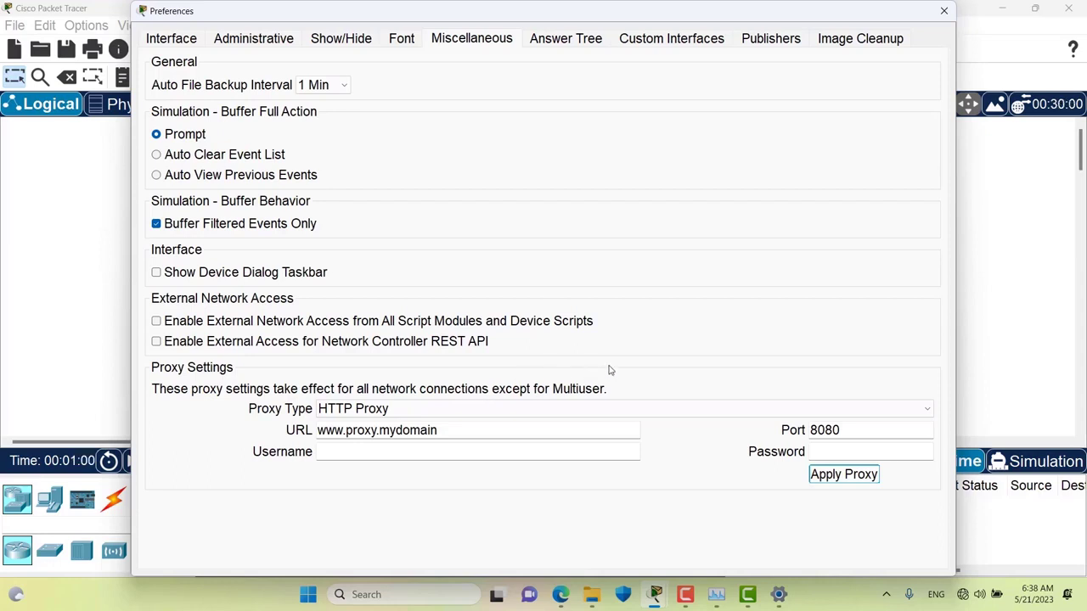
left_click(943, 10)
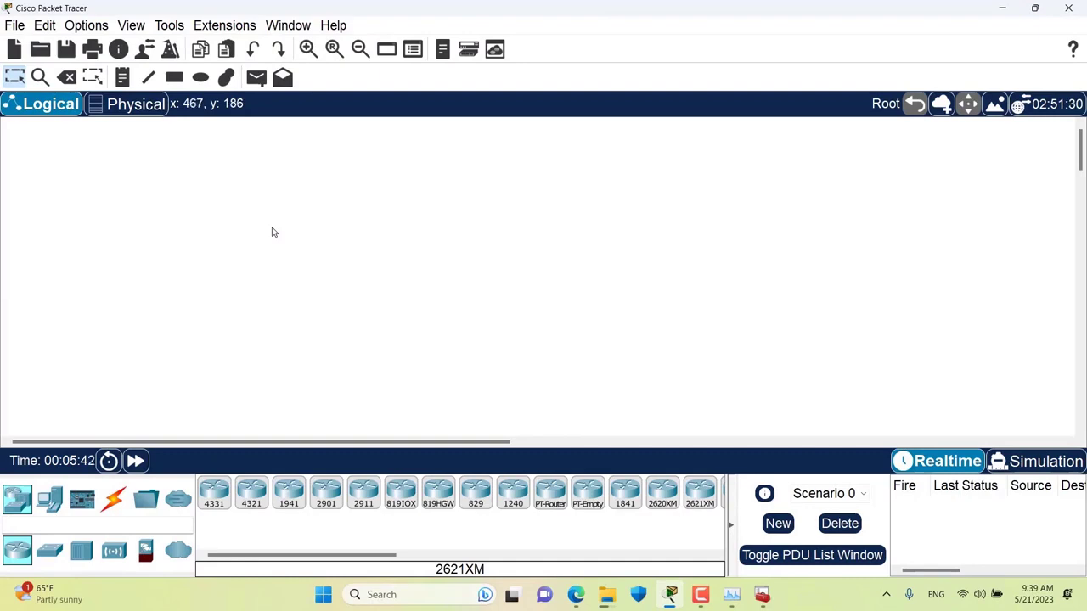
- Open the Publishers preferences, widen Issued To, and inspect the 6/27/2022, 3/15/2018 and 6/24/2020 trusted certificates
left_click(101, 33)
left_click(105, 44)
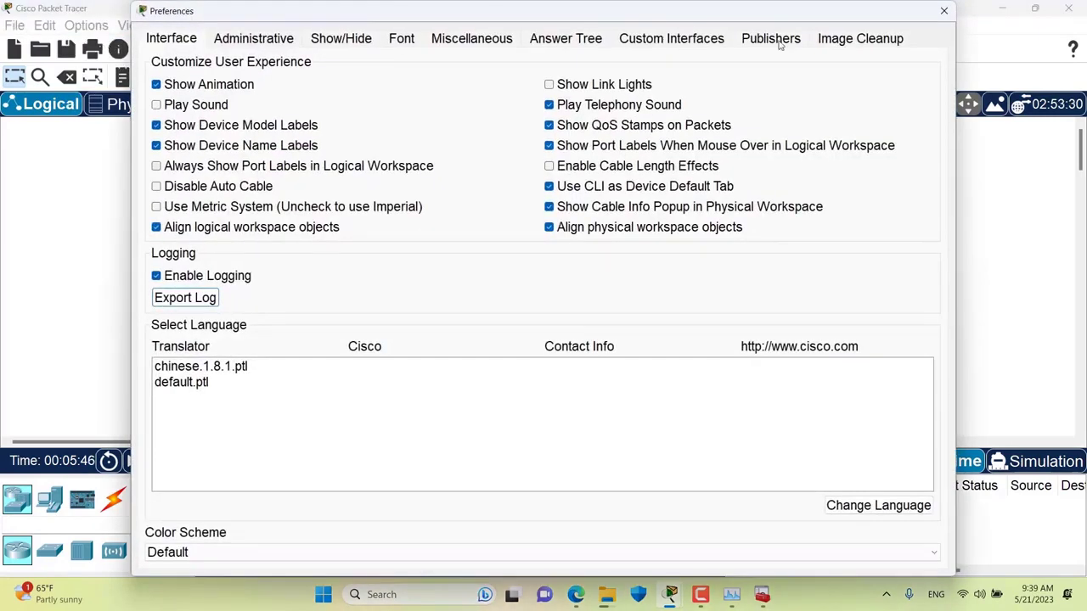
left_click(777, 40)
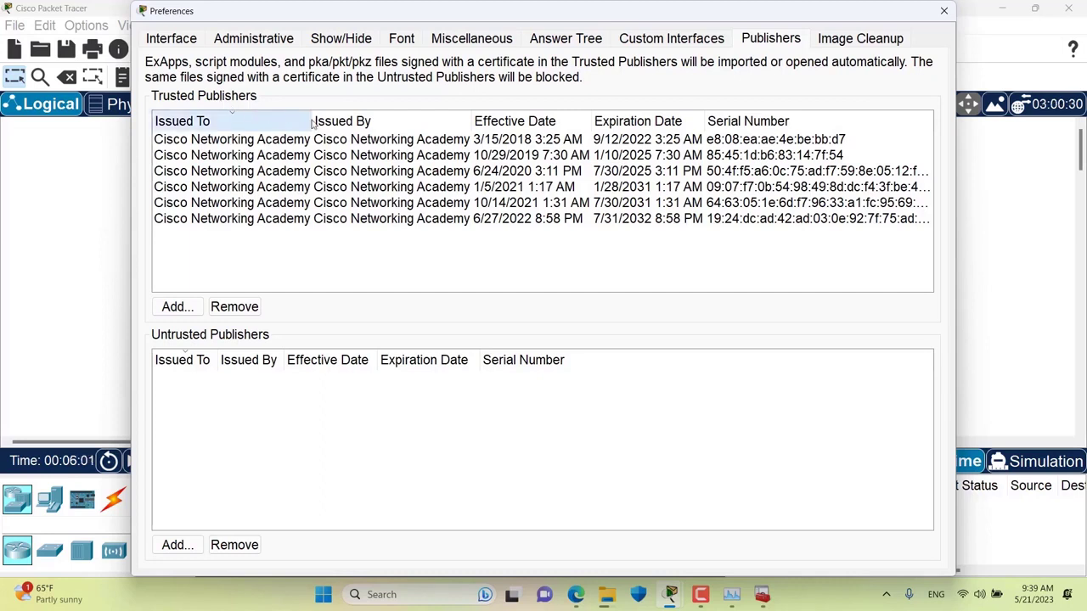
left_click_drag(312, 124, 358, 124)
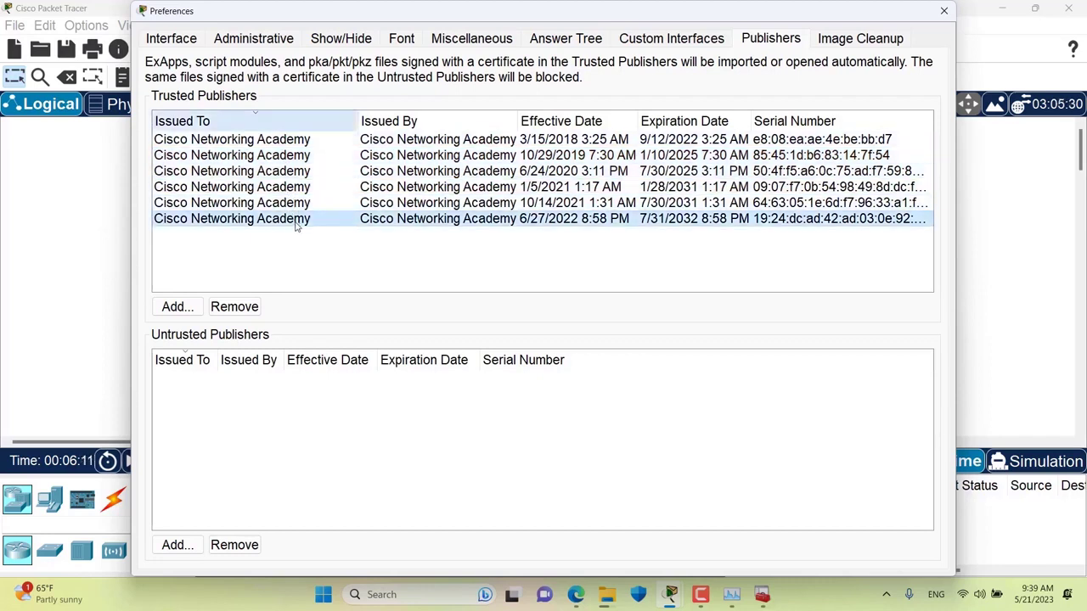
left_click(296, 222)
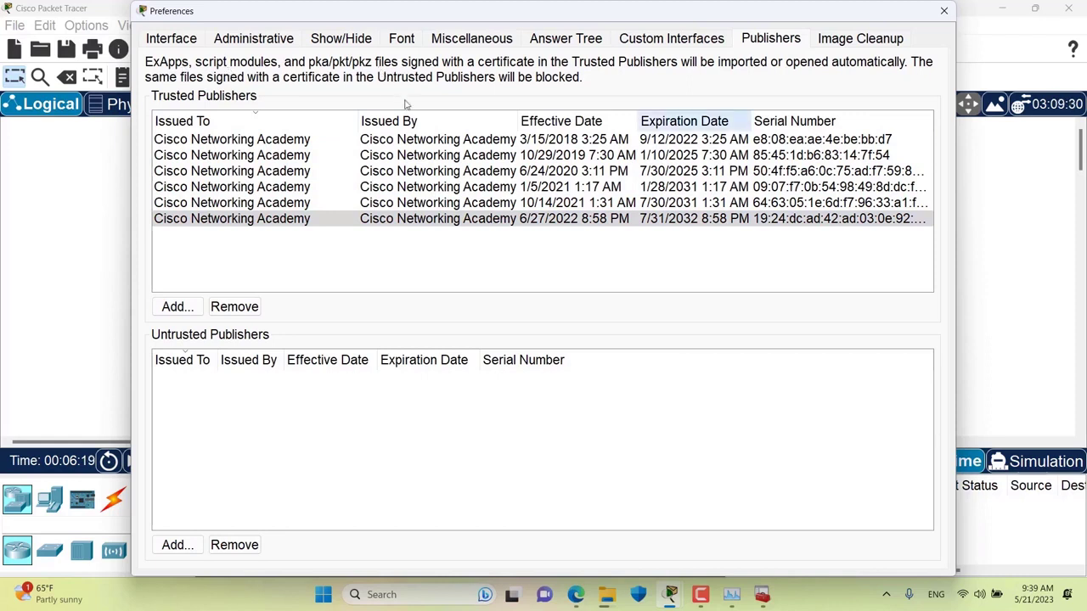
left_click(382, 140)
left_click(413, 173)
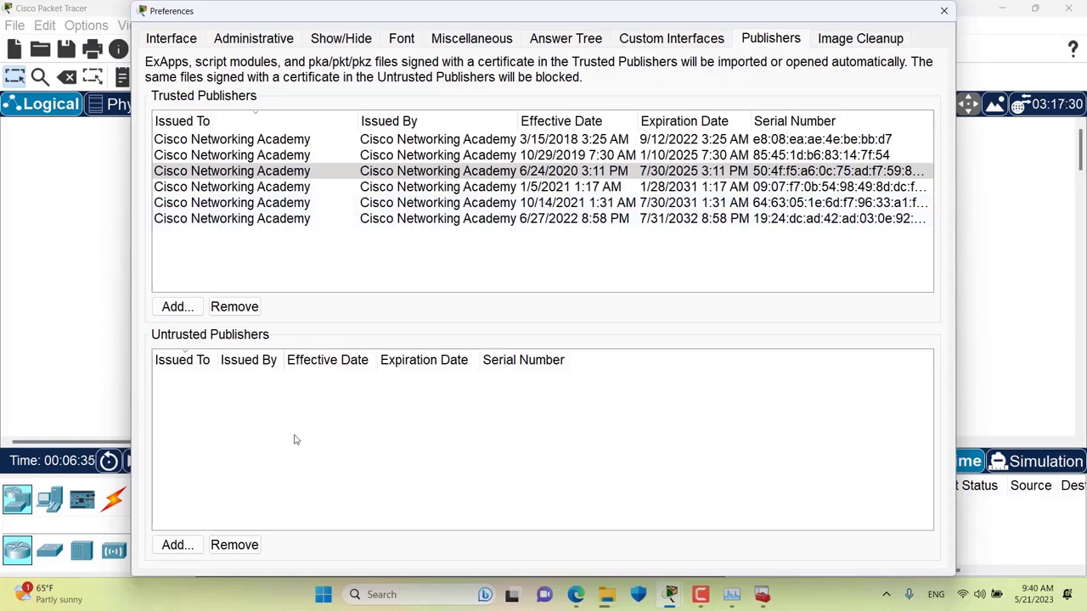
- Add the MicrosoftRootCertificateAuthority2011 file from Downloads to the untrusted publishers
left_click(179, 546)
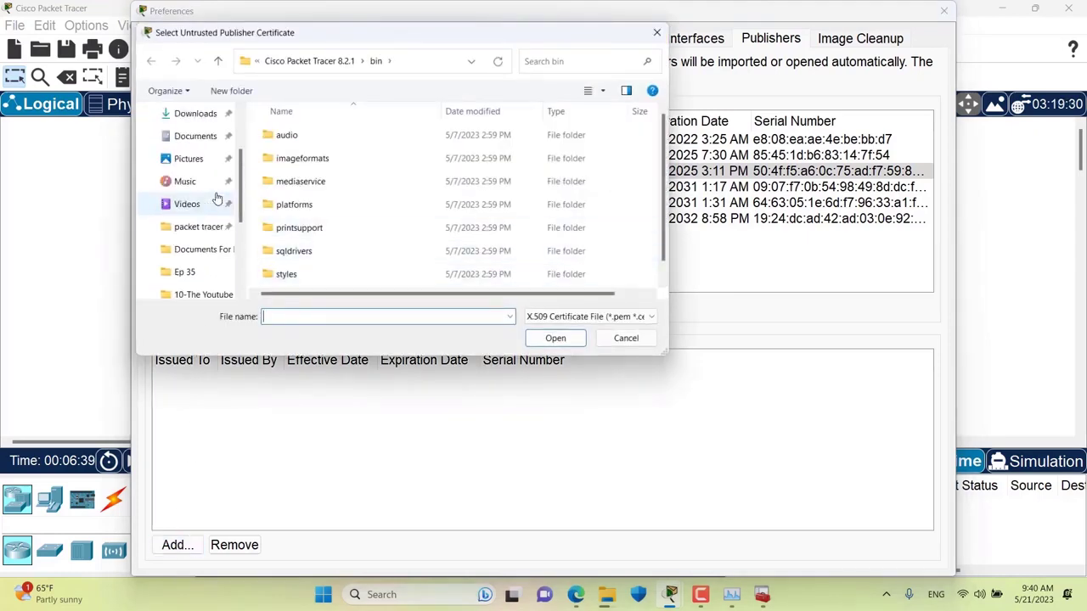
scroll(217, 198, "up", 3)
left_click(195, 204)
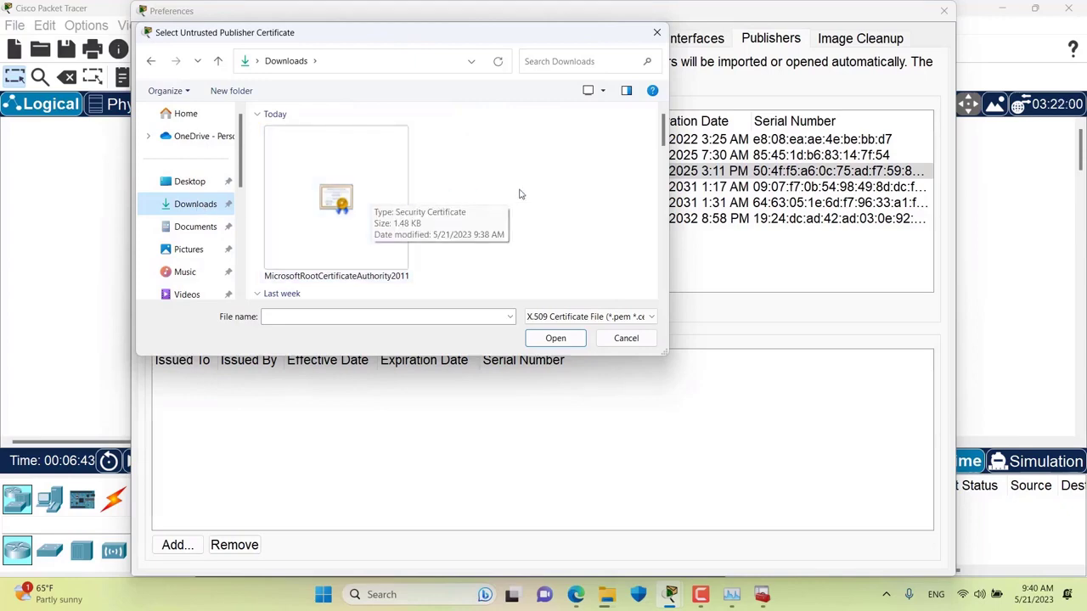
double_click(360, 203)
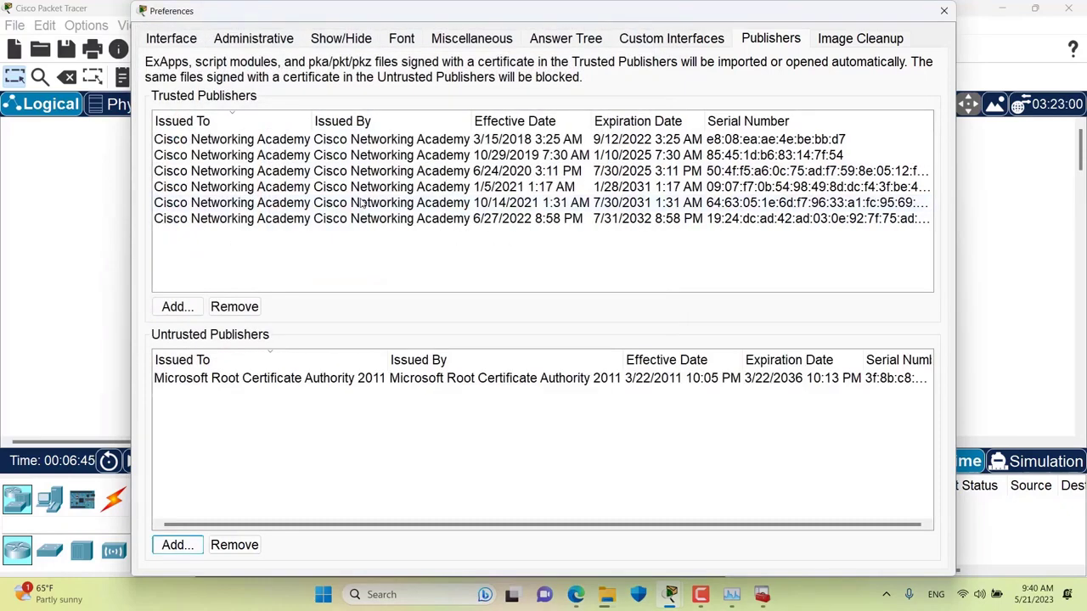
left_click(365, 384)
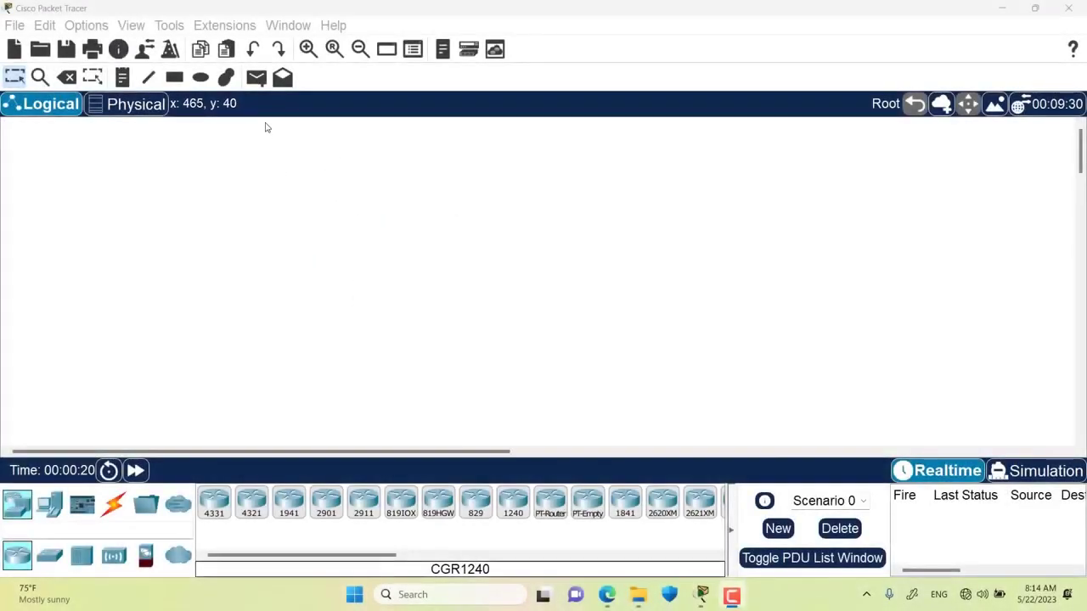
- Check the Image Cleanup preferences, then drag an ISR4331 router onto the workspace centre
left_click(100, 25)
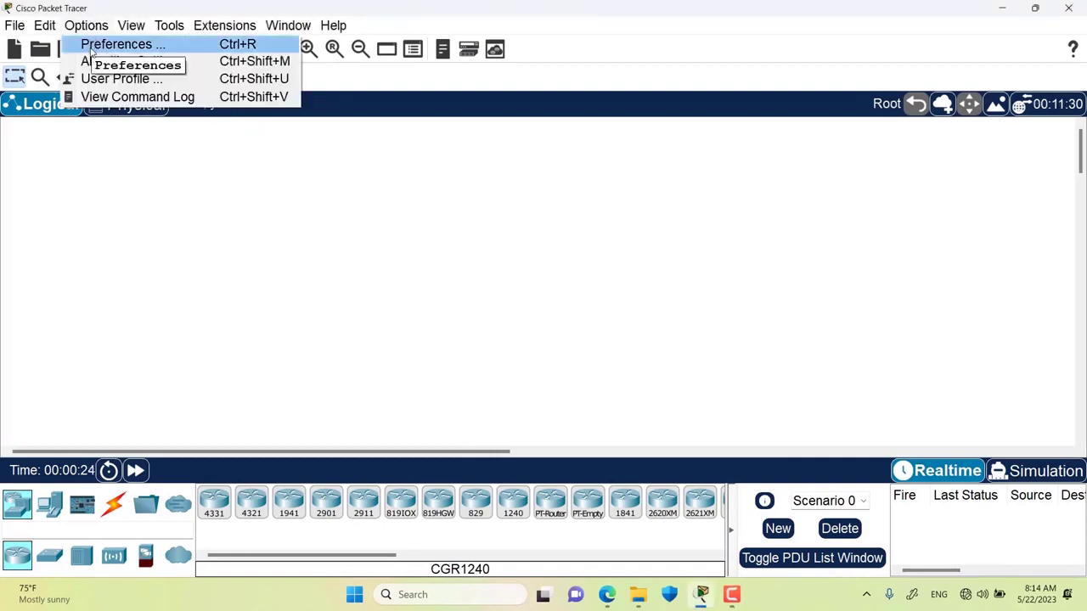
left_click(92, 53)
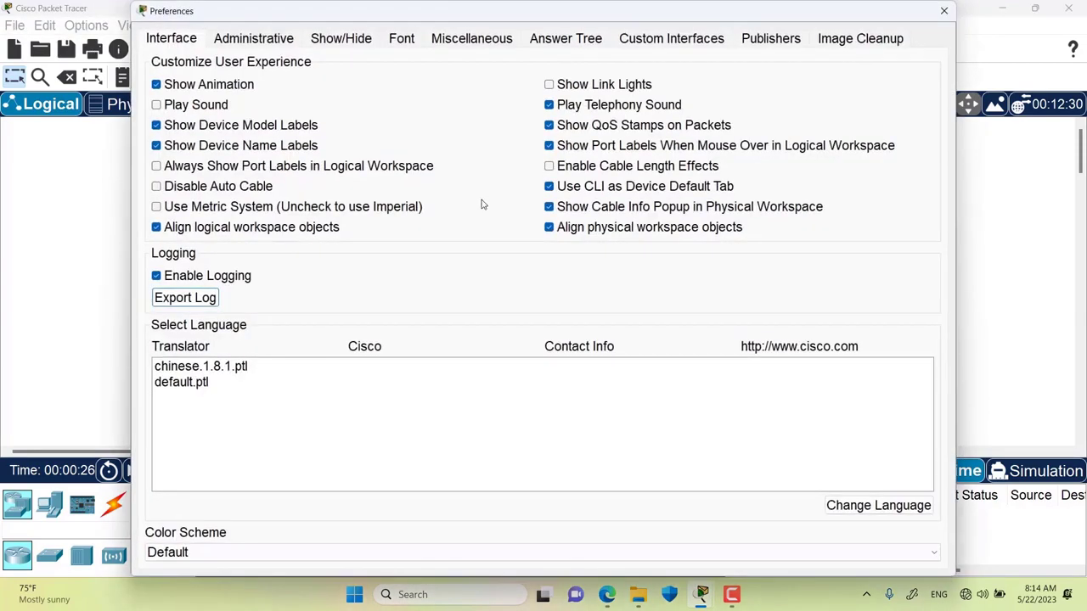
left_click(836, 45)
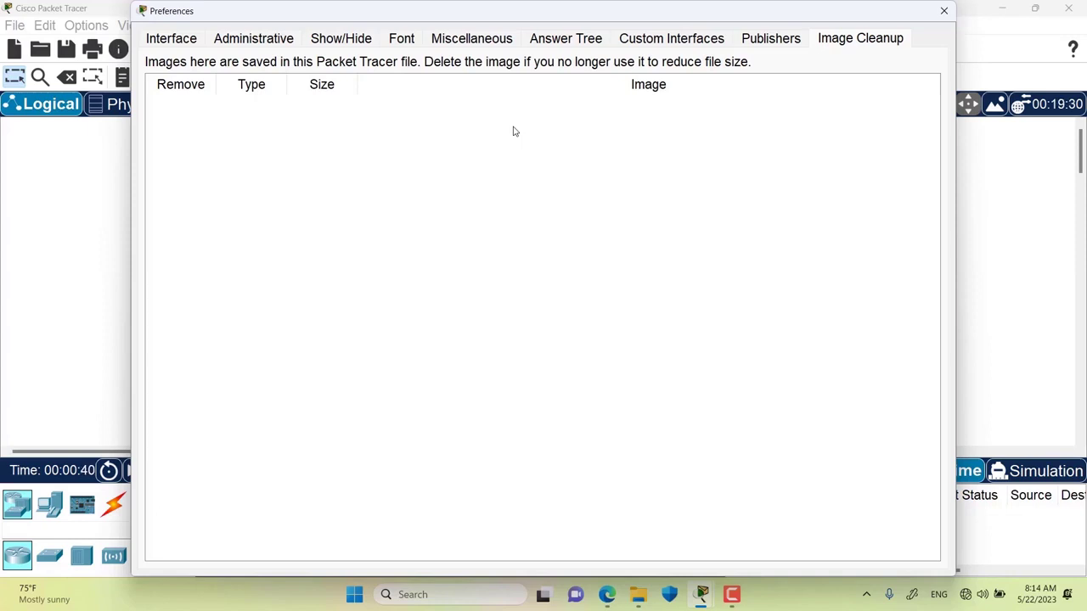
left_click(942, 11)
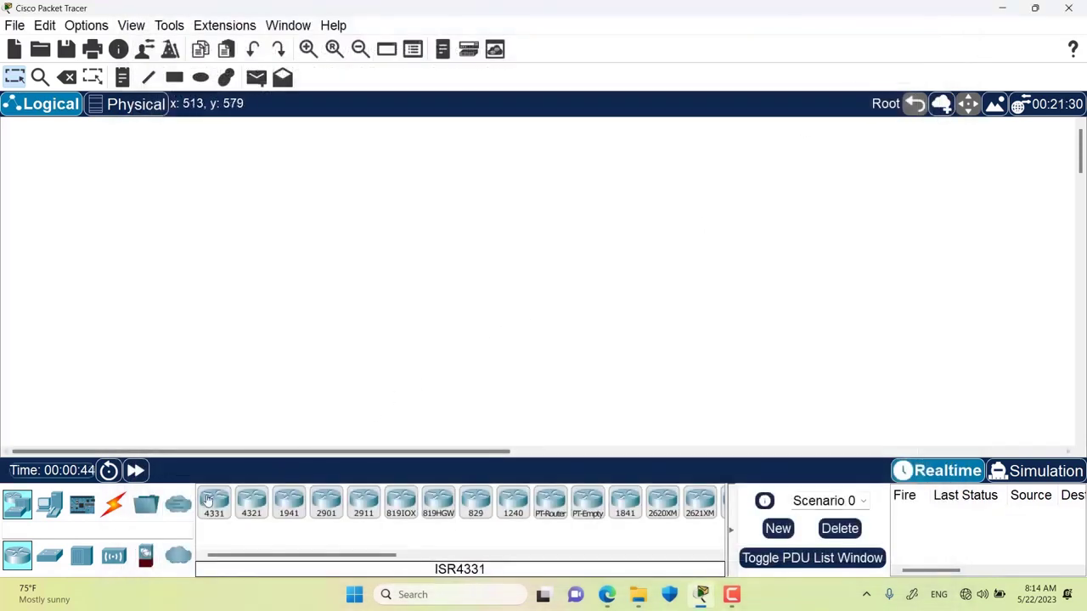
left_click_drag(213, 501, 456, 265)
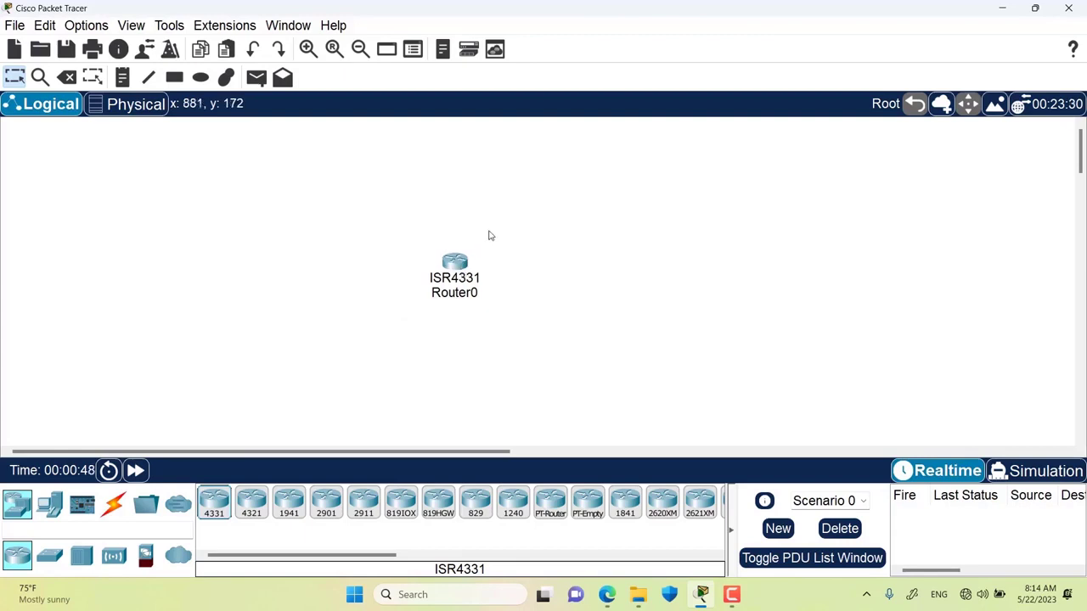
- Start customizing Router0's logical-view icon and browse for an image on the C: drive
left_click(456, 266)
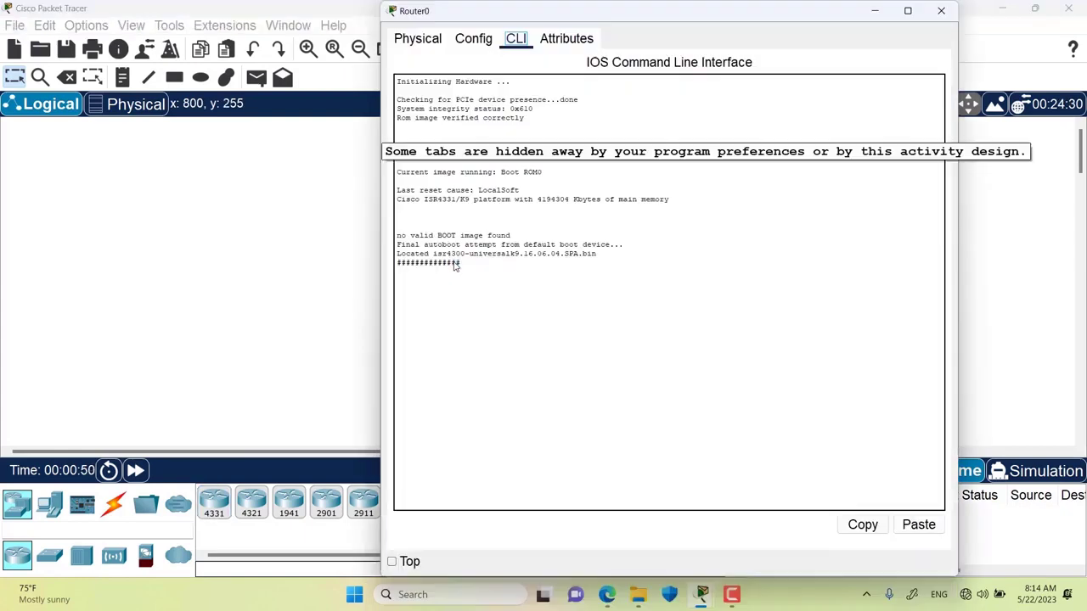
left_click(418, 39)
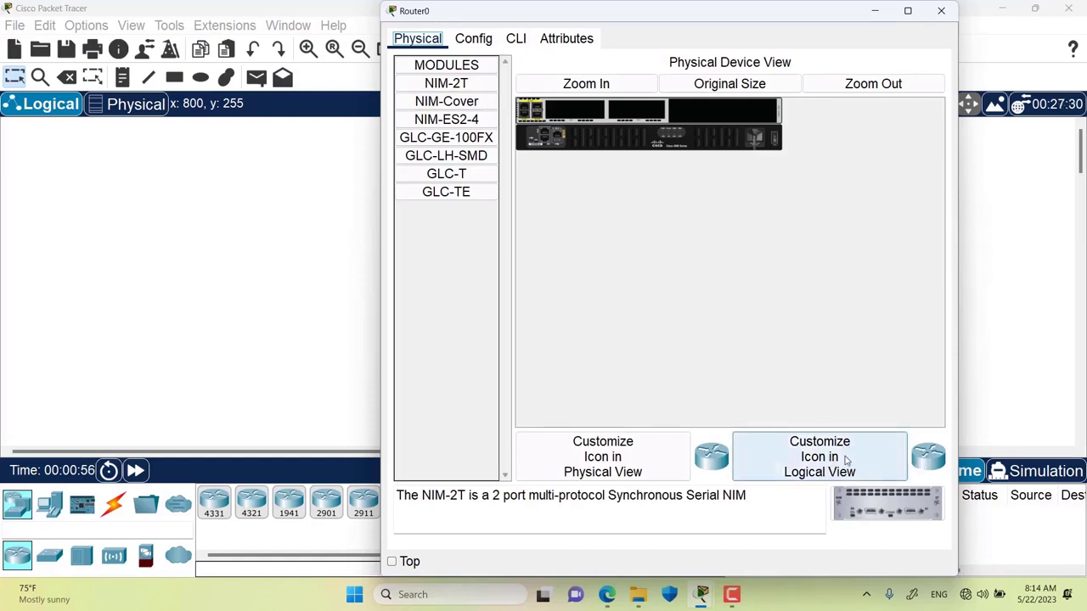
left_click(820, 474)
left_click(815, 240)
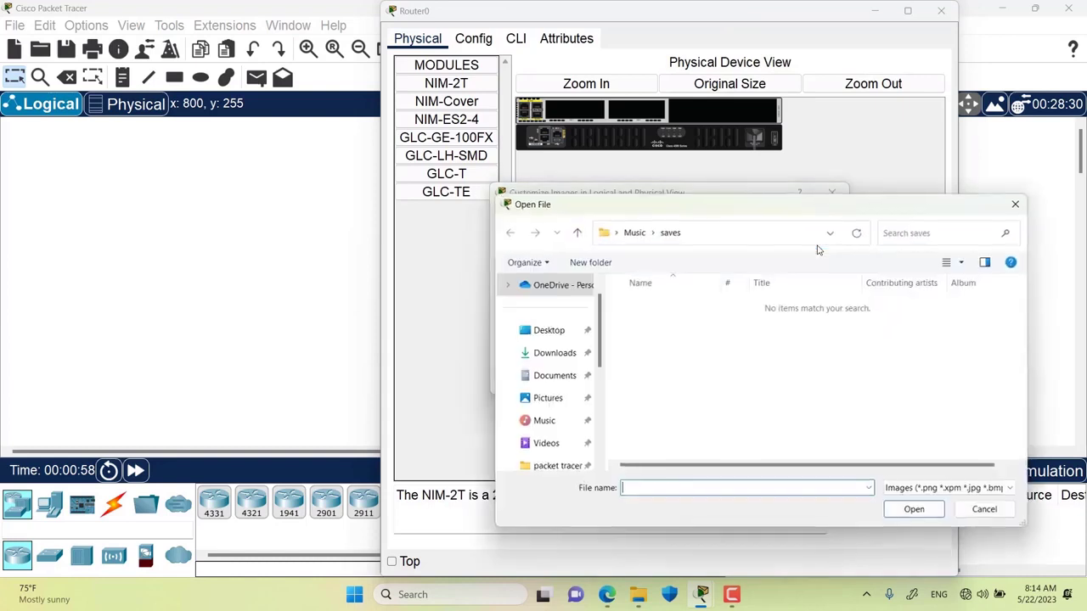
scroll(574, 358, "down", 1)
scroll(556, 366, "down", 4)
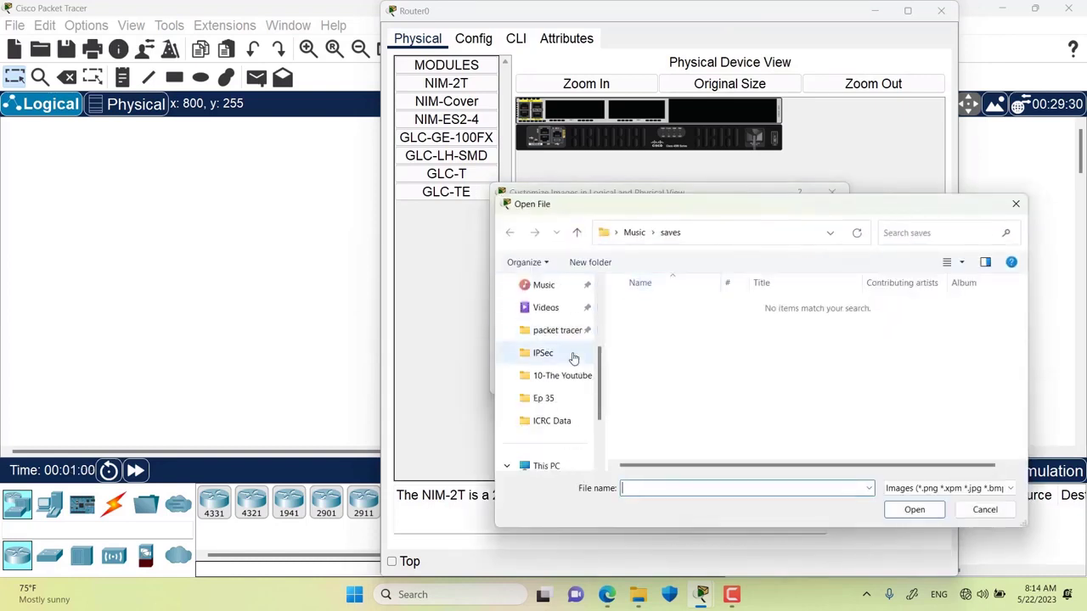
left_click(535, 444)
scroll(662, 359, "down", 1)
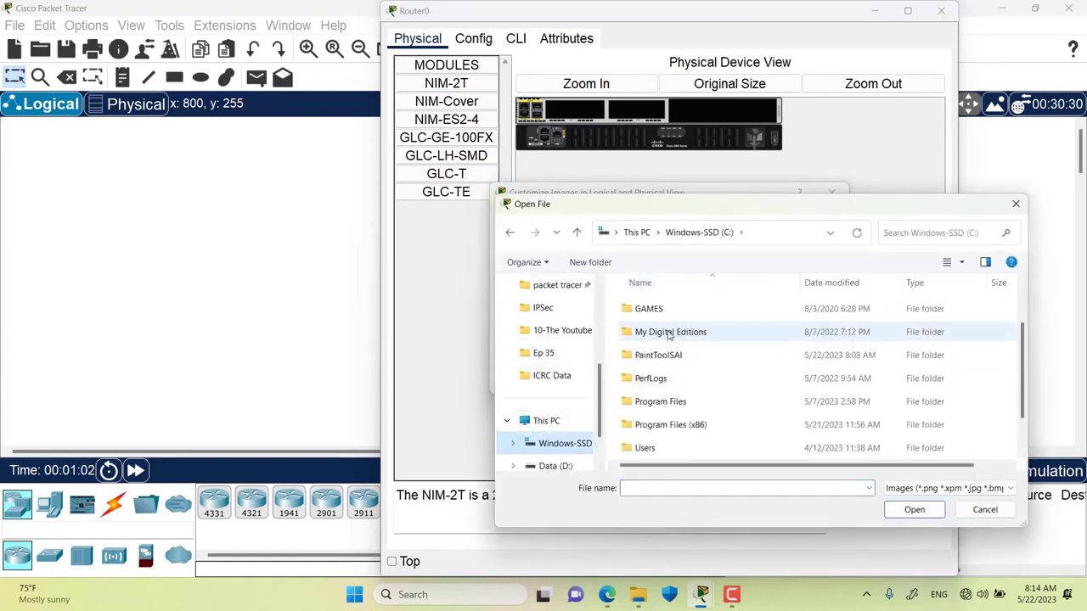
- Choose gLockOff from Program Files\Cisco Packet Tracer 8.1.1\art\Activity as Router0's icon
double_click(656, 408)
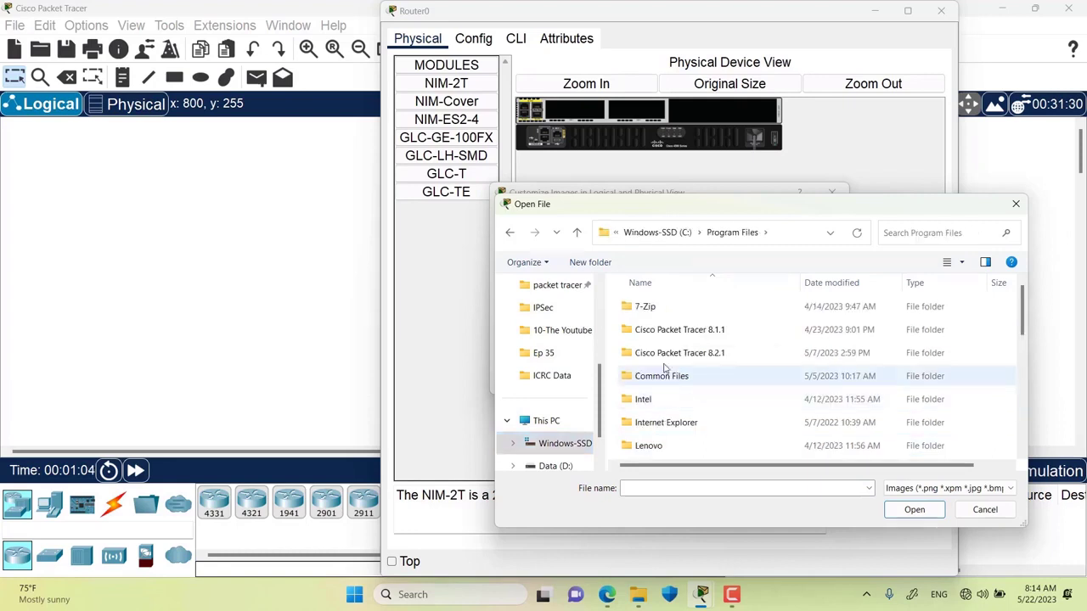
double_click(667, 331)
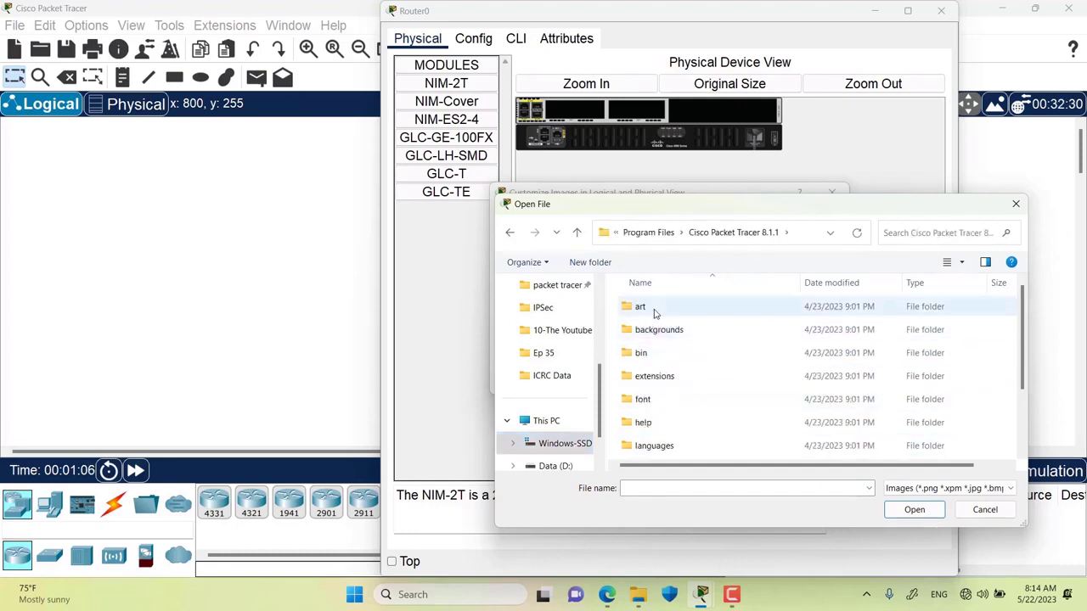
double_click(654, 309)
double_click(655, 309)
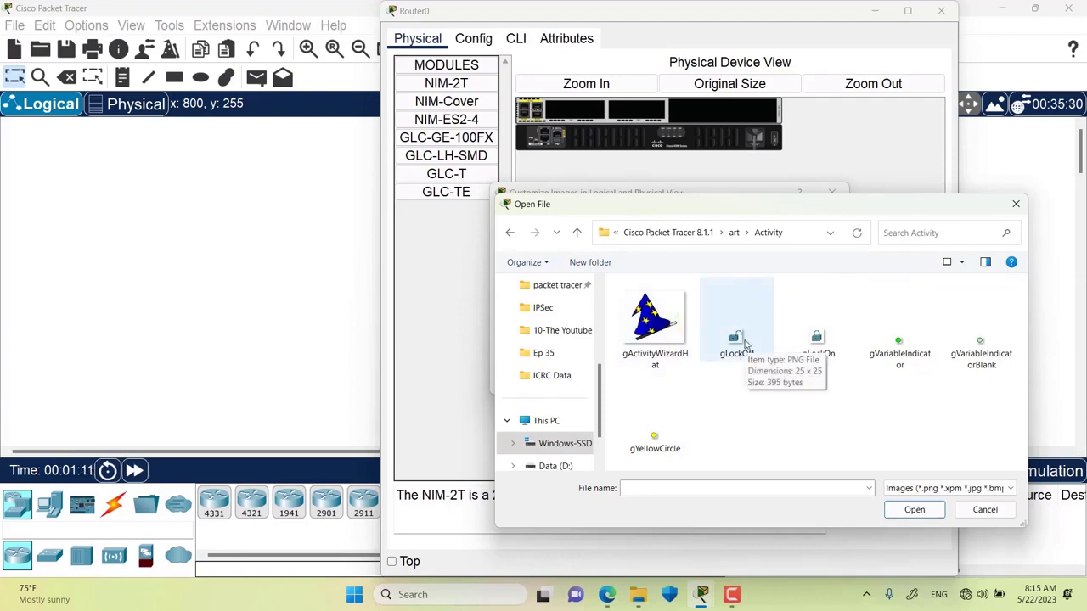
double_click(745, 344)
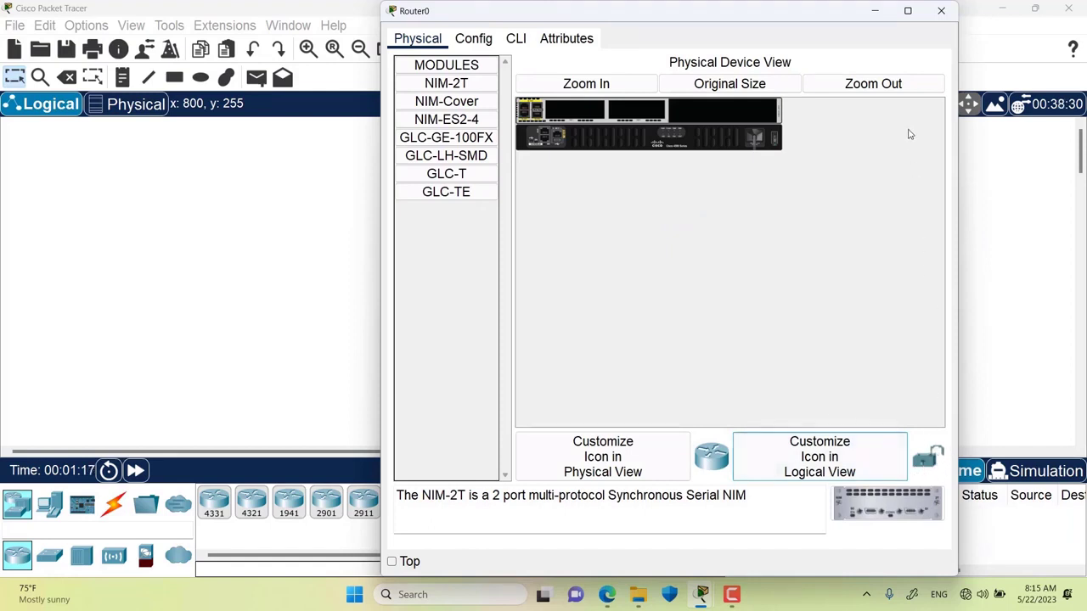
left_click(941, 10)
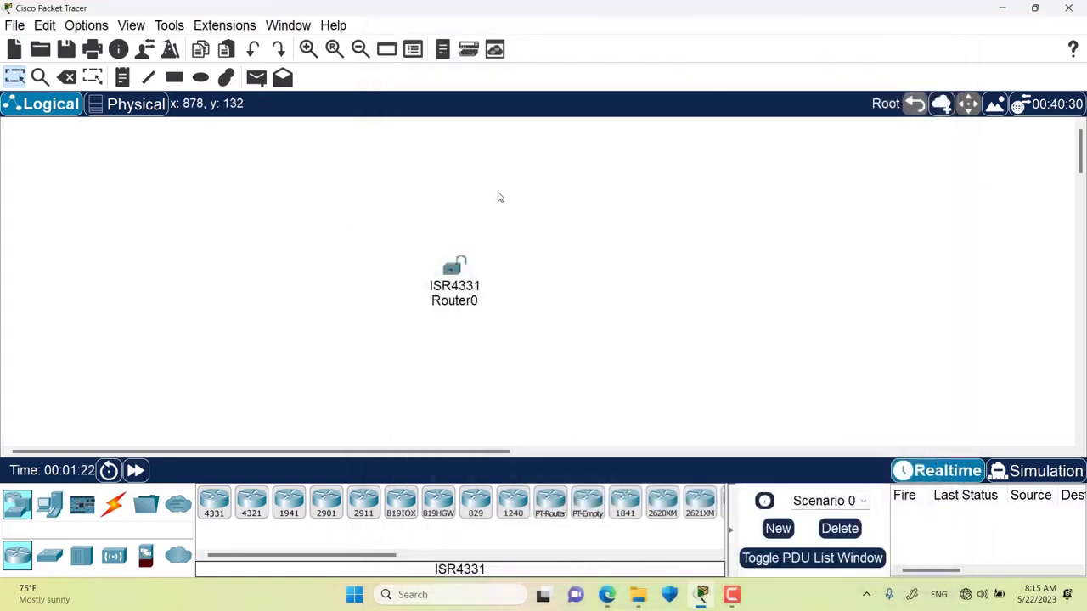
- Save the network in the Videos folder under the name 'packtet tracer image'
key("ctrl+s")
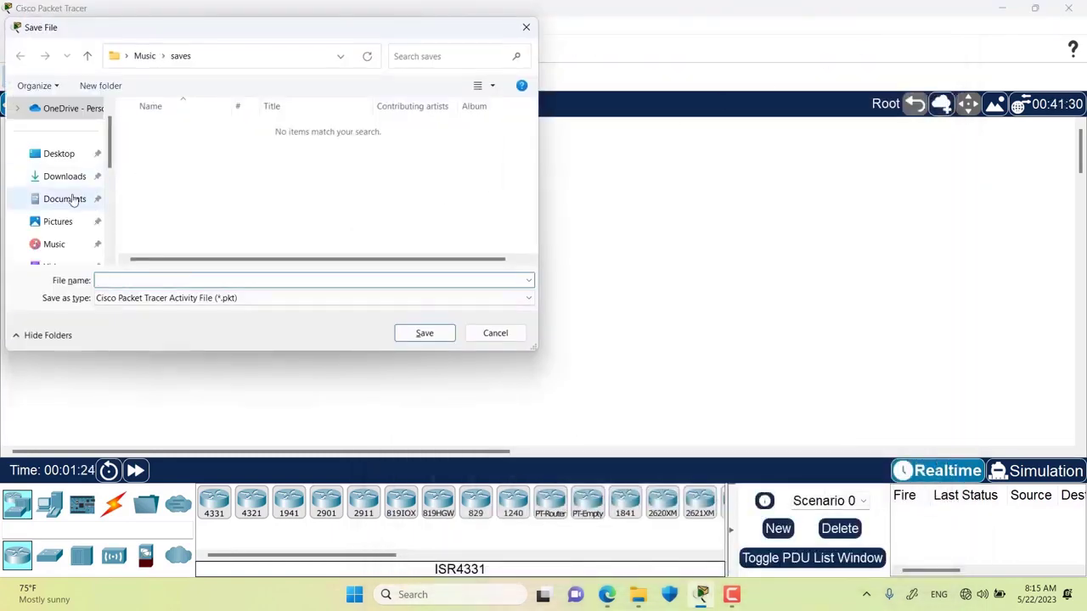
scroll(74, 198, "down", 2)
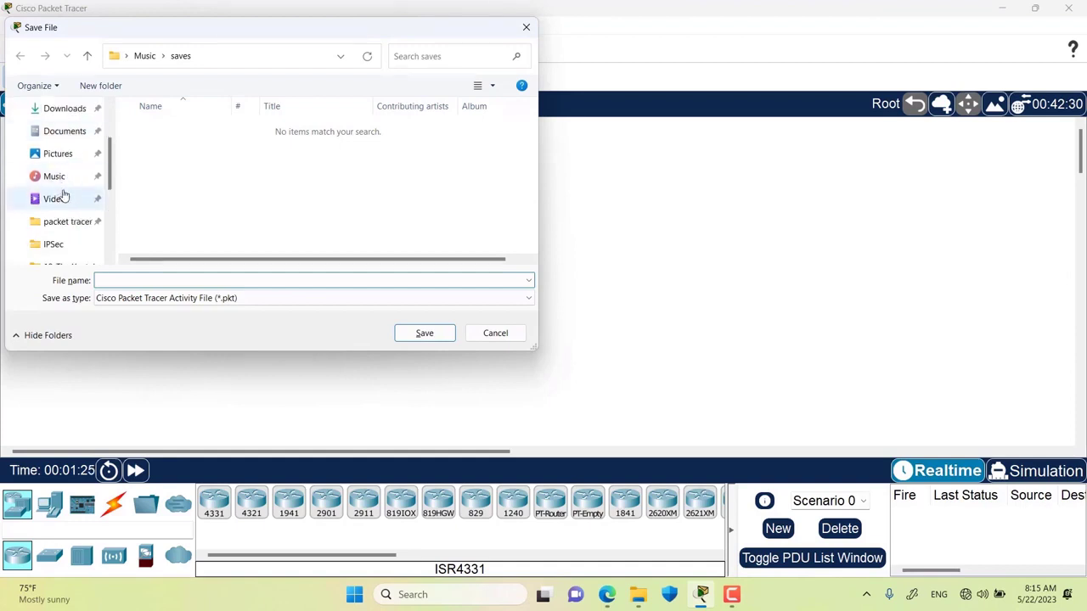
left_click(60, 198)
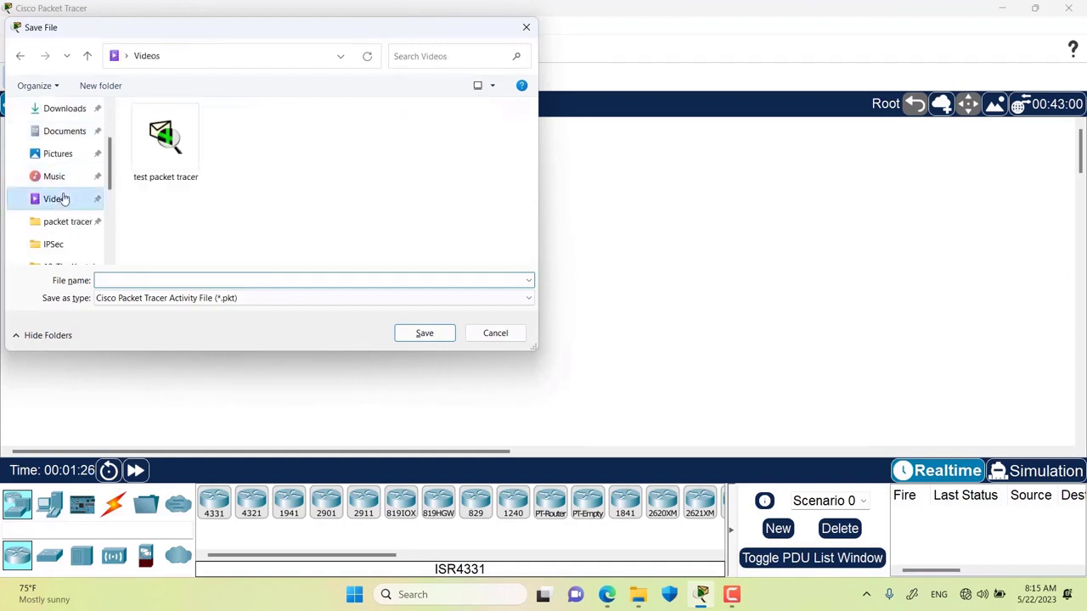
left_click(146, 279)
type("p")
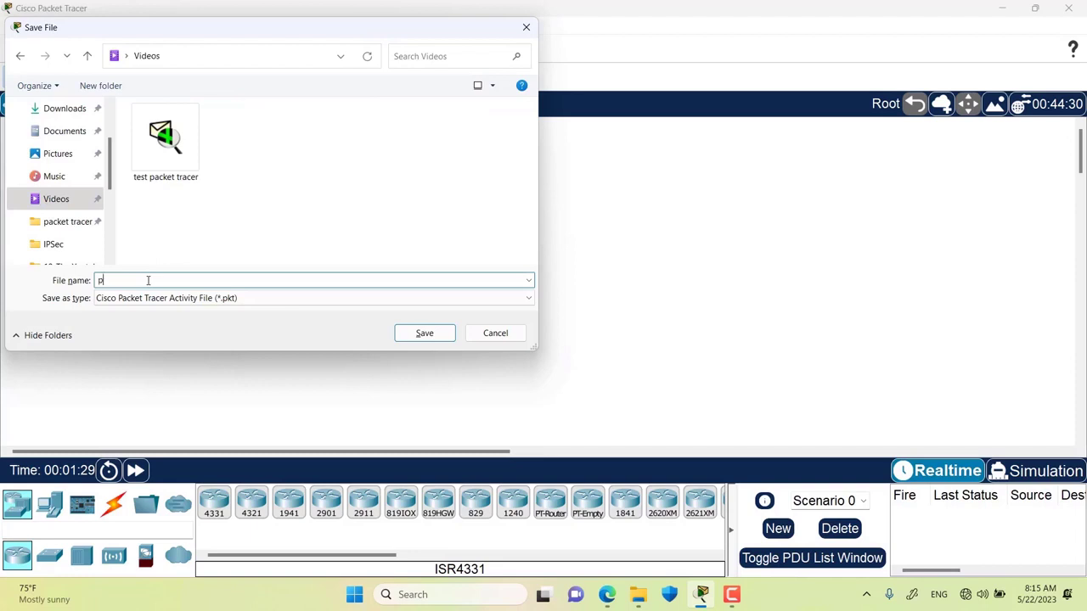
type("ackt")
type("et tracer")
type(" image")
key("Return")
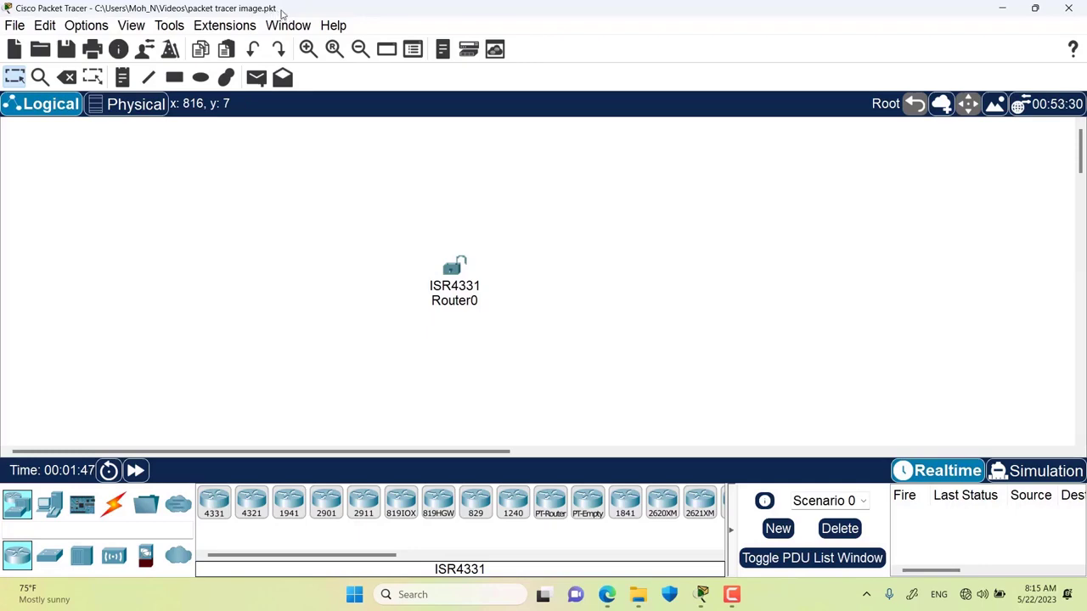
- Reset Router0's custom logical-view icon to its default router image
left_click(453, 268)
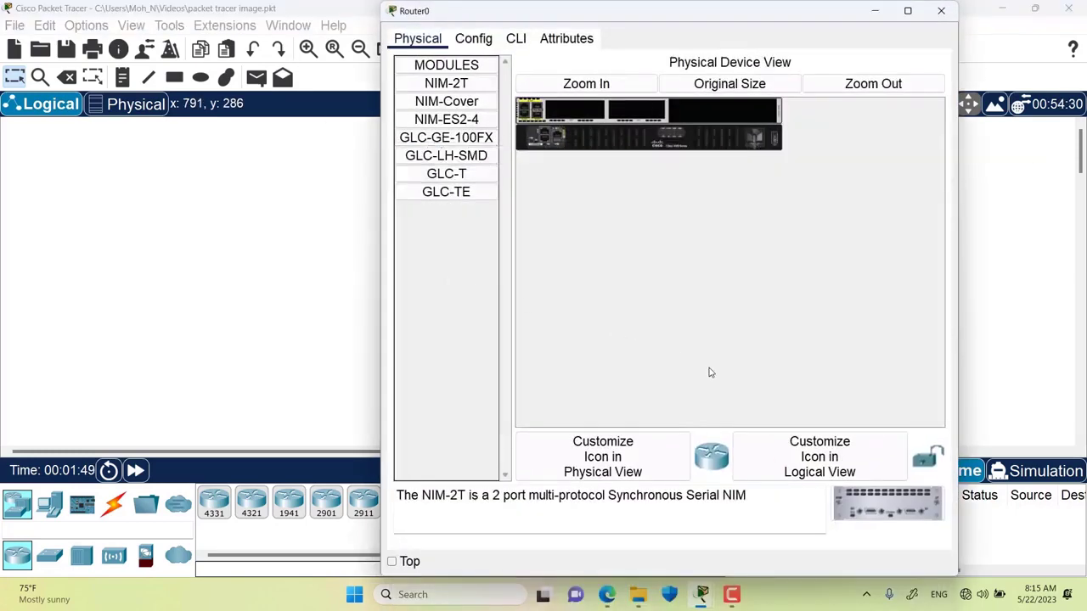
left_click(804, 463)
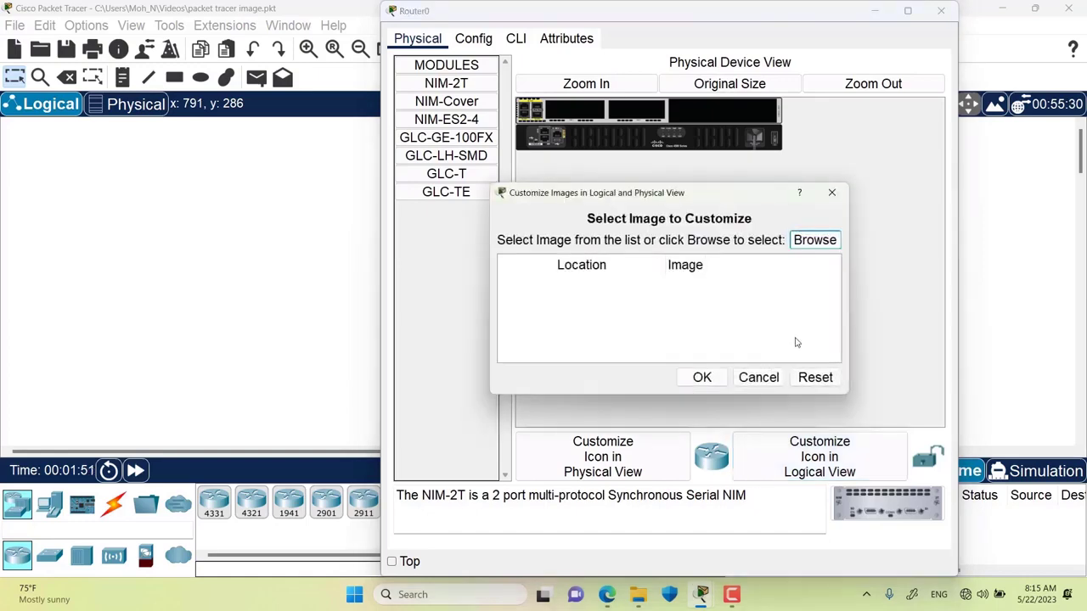
left_click(817, 379)
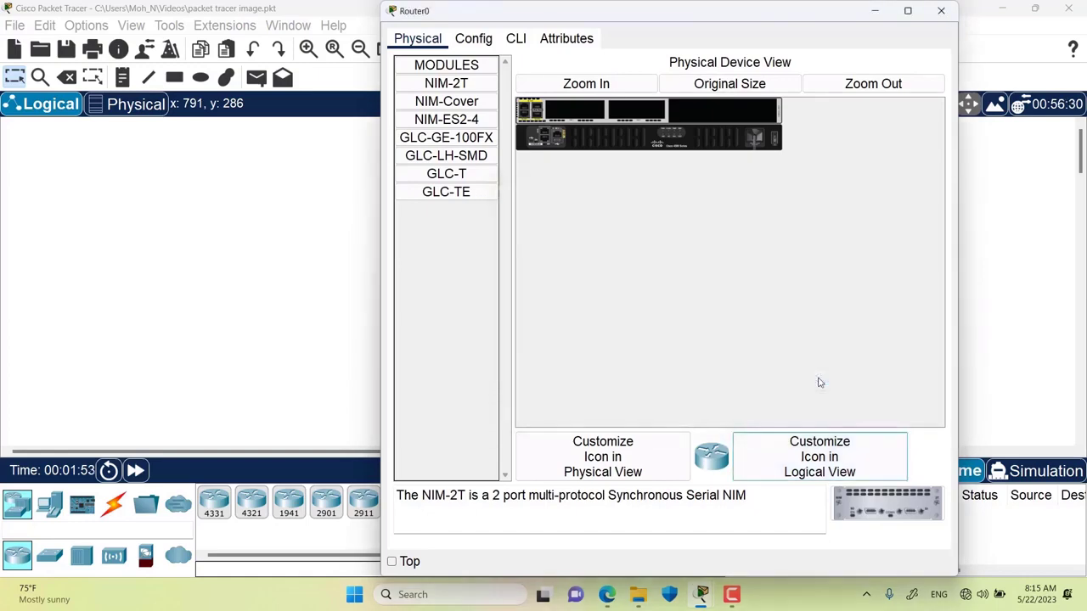
left_click(940, 11)
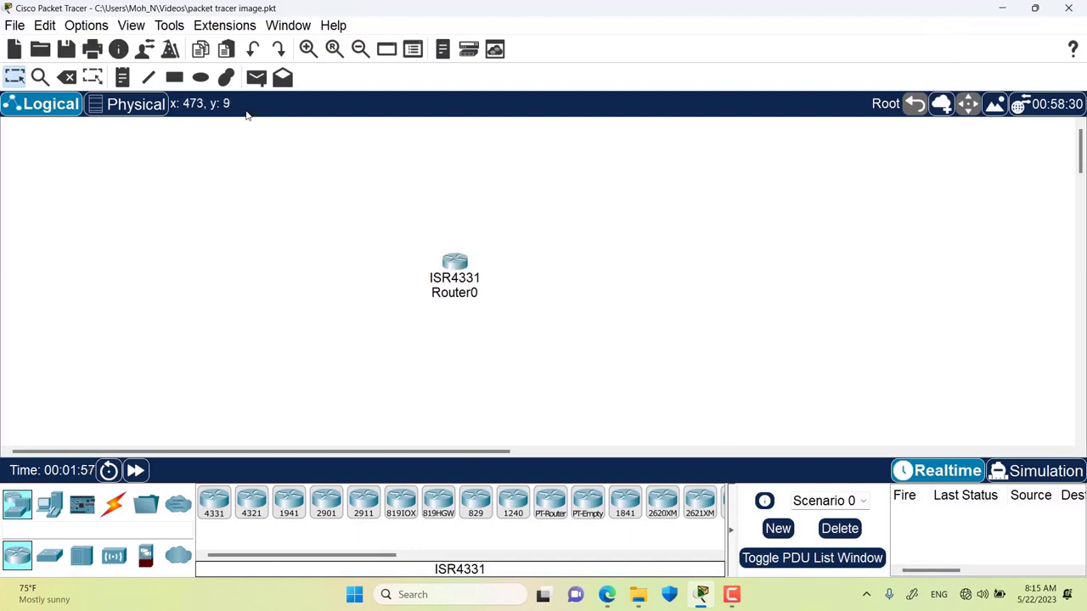
left_click(86, 25)
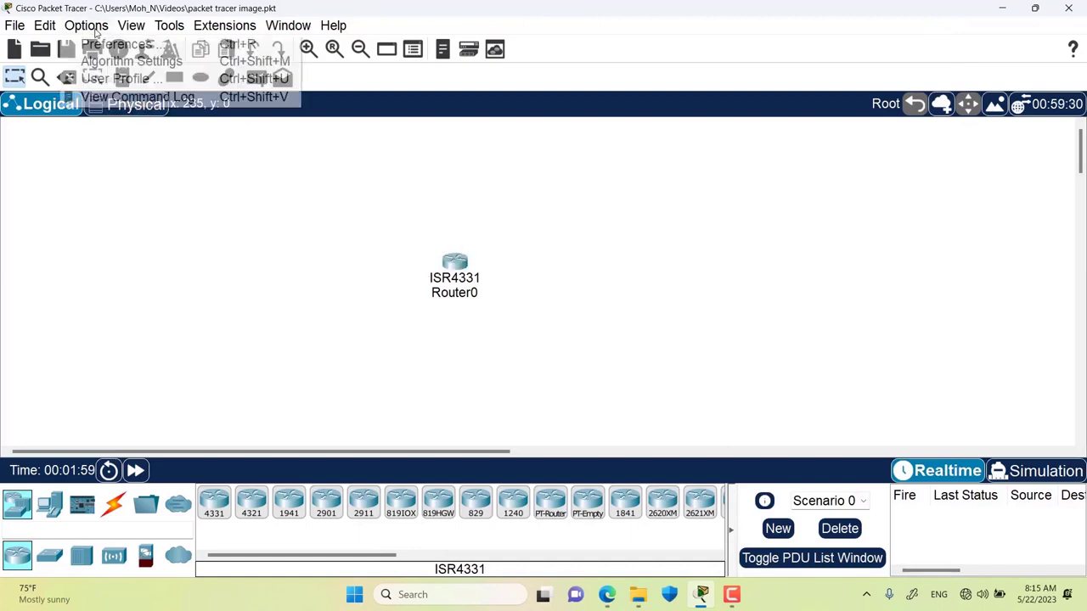
- Delete the three stored images in Image Cleanup preferences, confirming each deletion
left_click(112, 44)
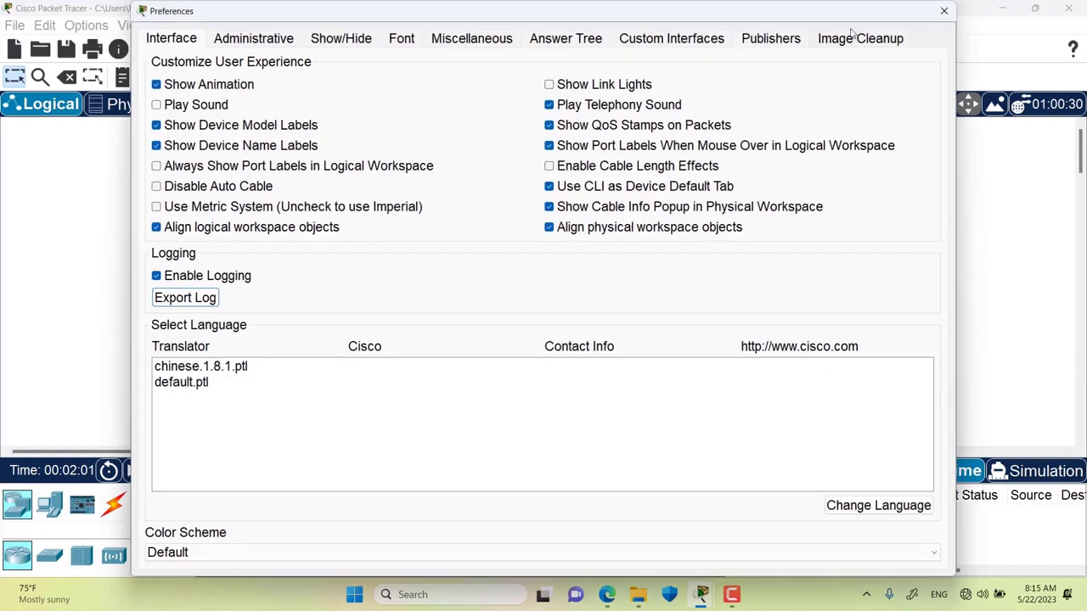
left_click(856, 39)
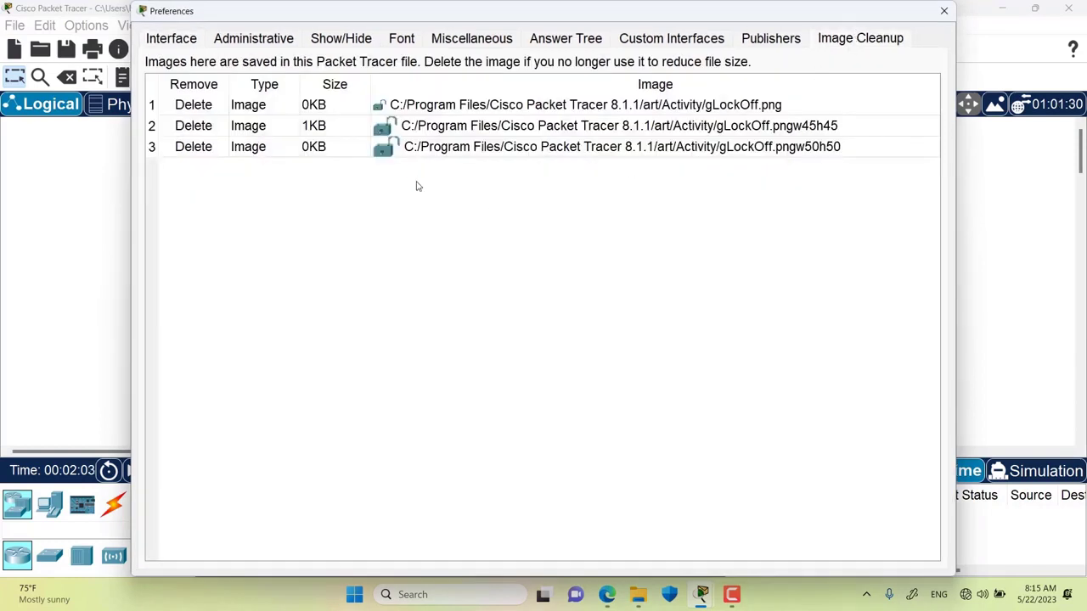
left_click(251, 127)
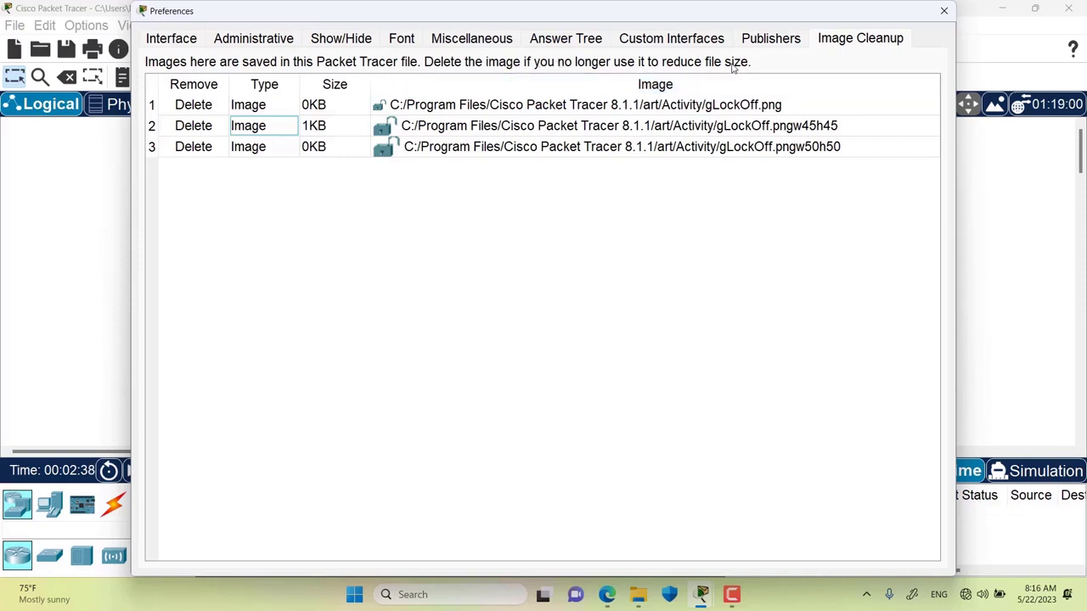
left_click(207, 151)
left_click(588, 348)
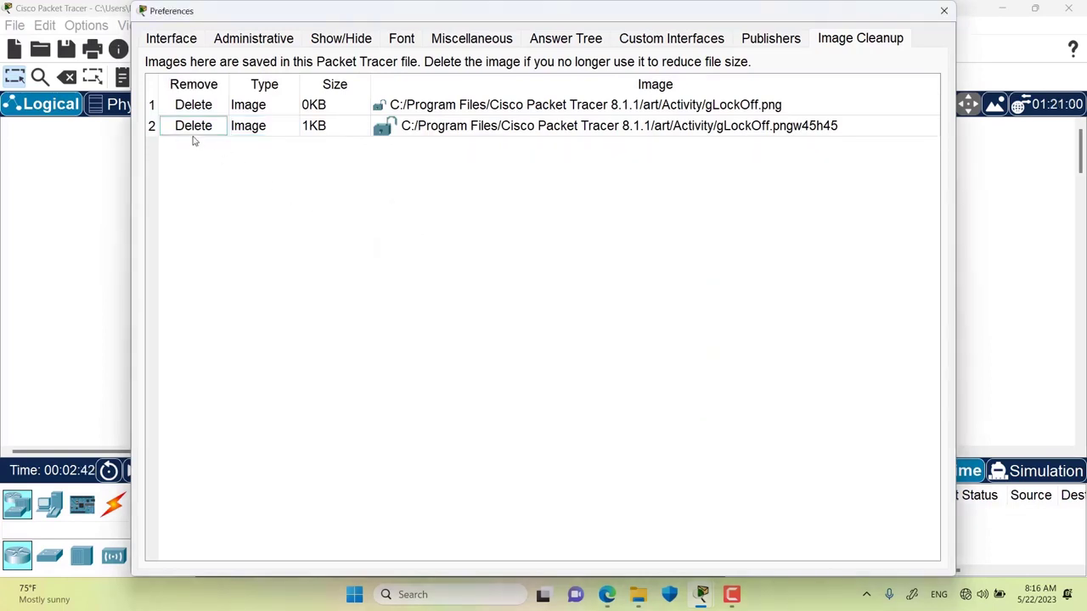
left_click(194, 126)
left_click(599, 350)
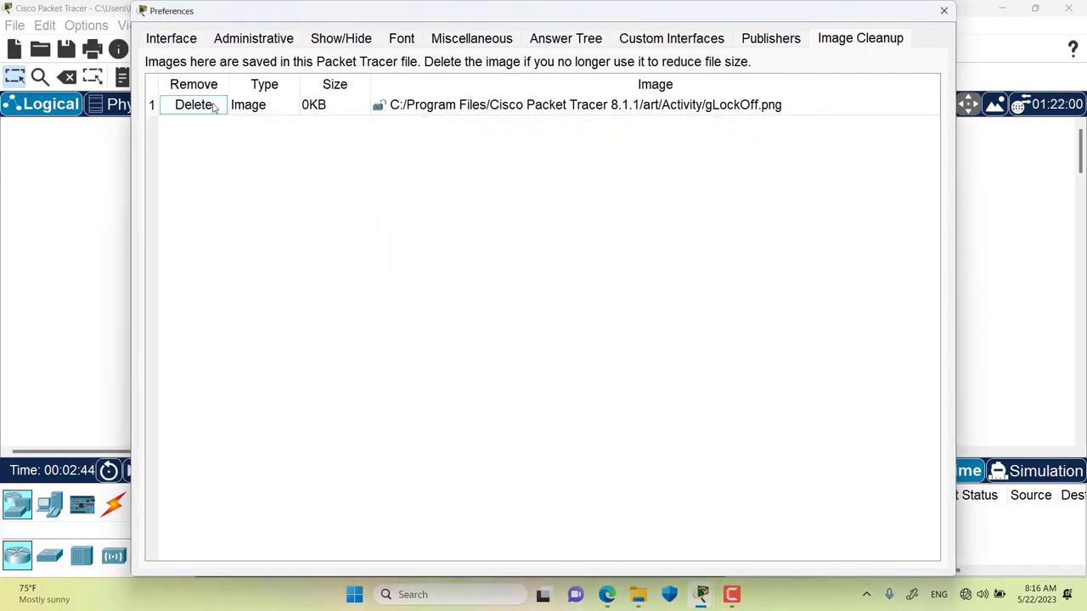
left_click(212, 107)
left_click(595, 347)
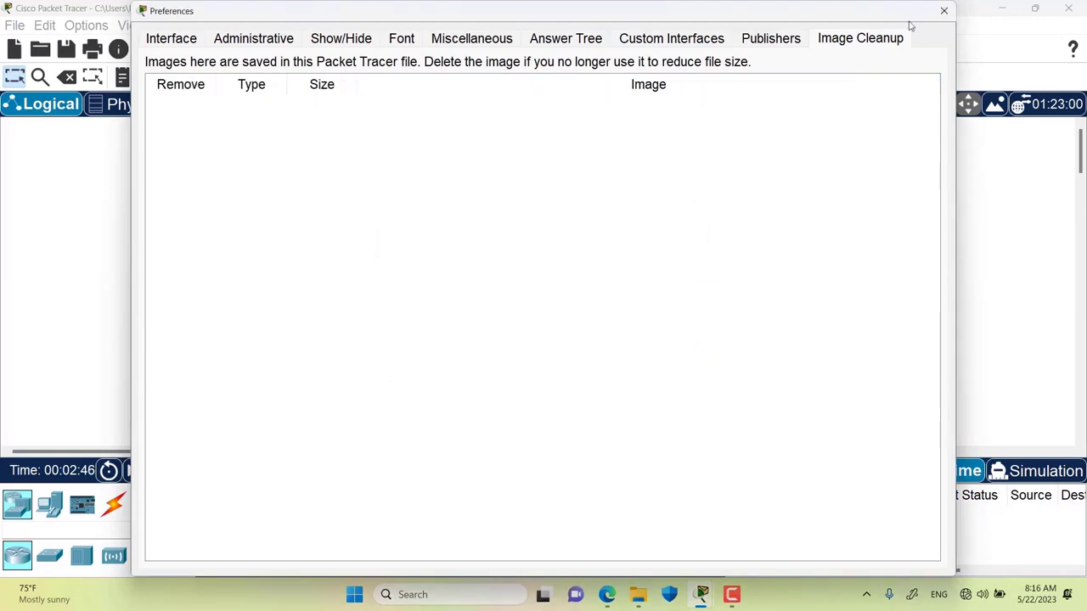
left_click(944, 10)
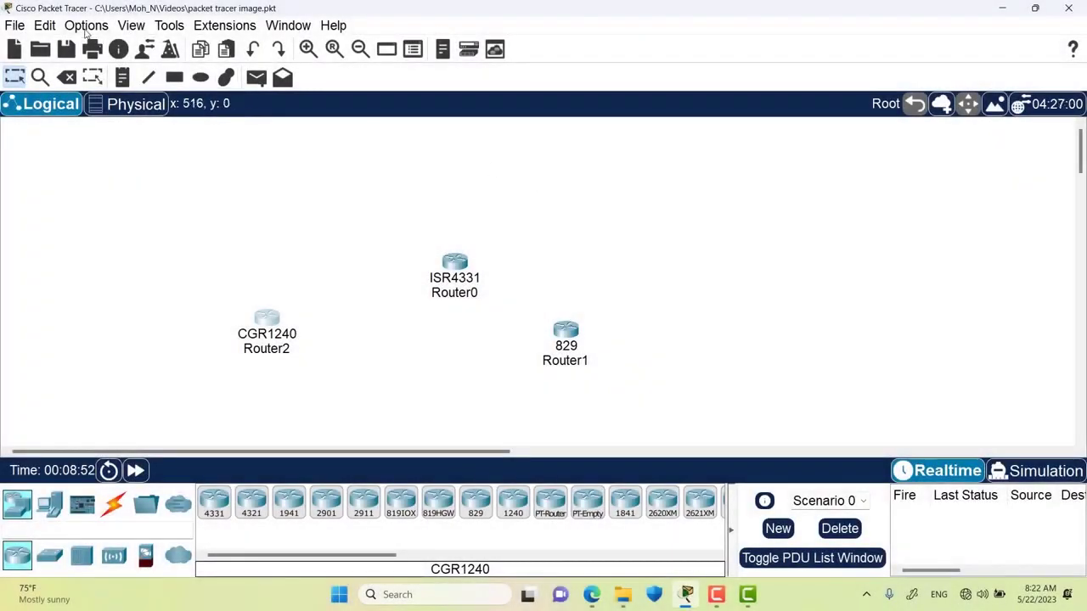
- Review the Miscellaneous preferences, then close Preferences
left_click(86, 25)
left_click(90, 42)
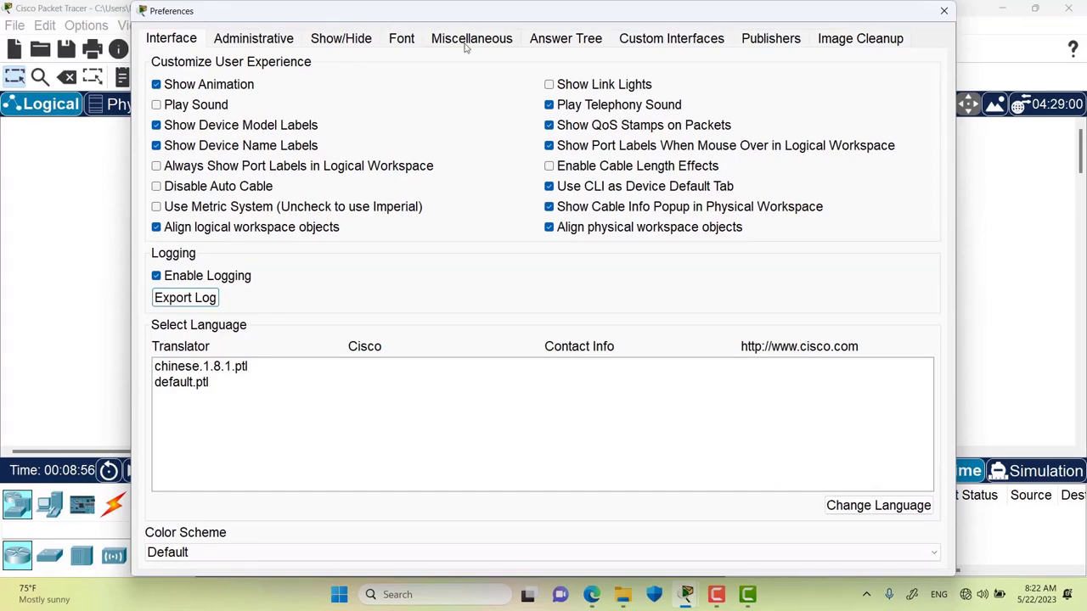
left_click(466, 42)
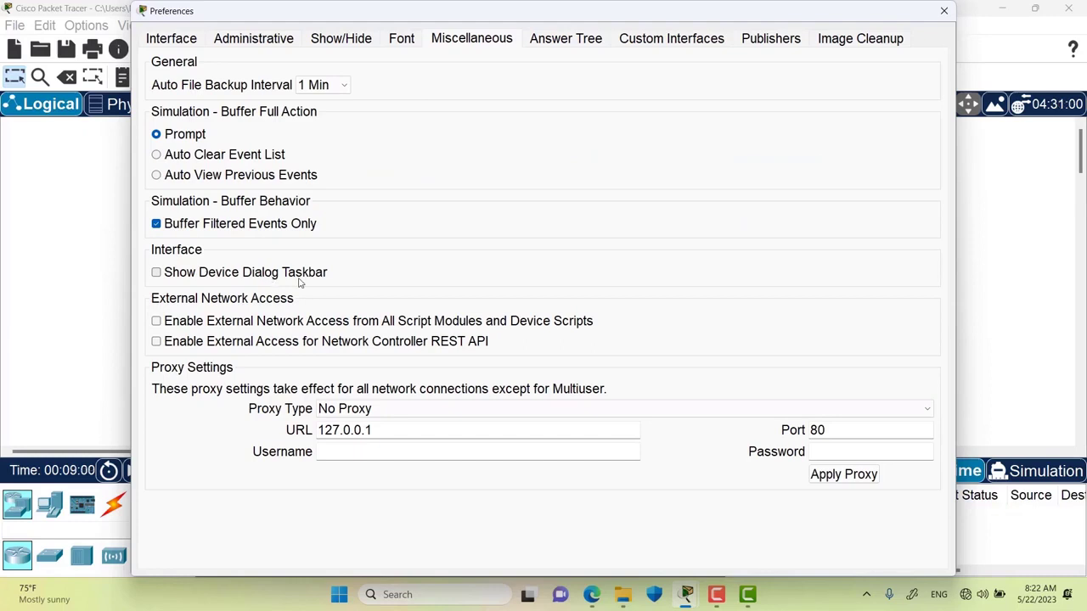
left_click_drag(323, 12, 360, 30)
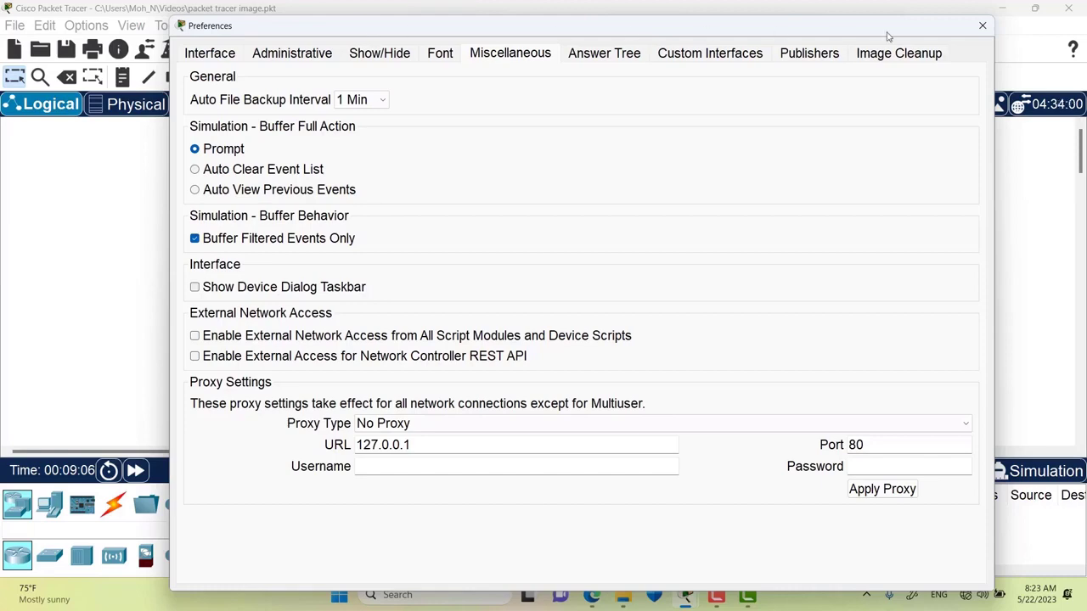
left_click(976, 34)
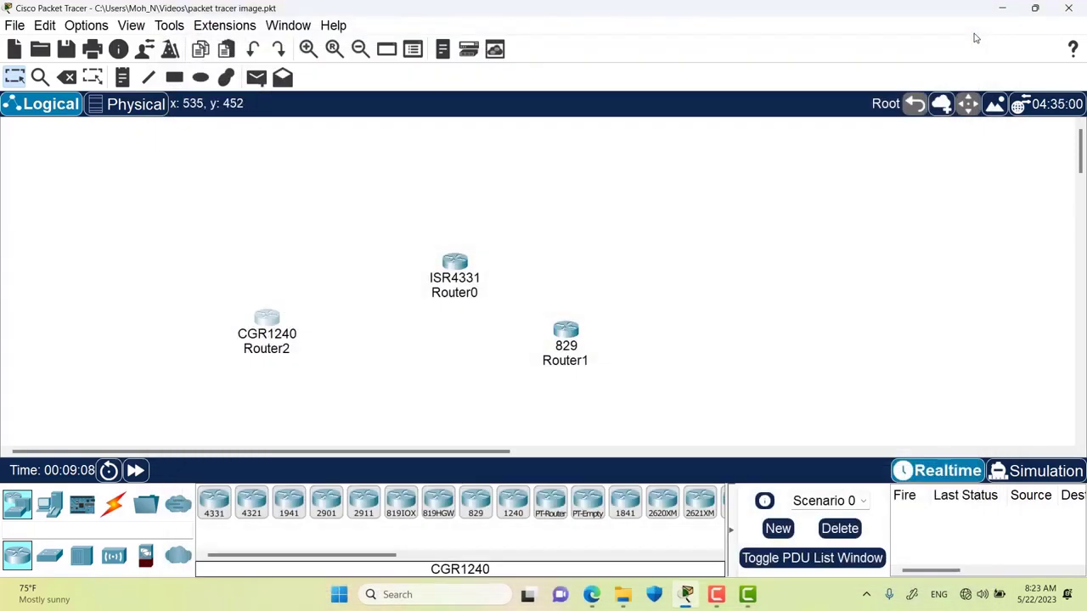
- Open and minimize the device windows of Router2, Router0 and Router1 in turn
left_click(267, 321)
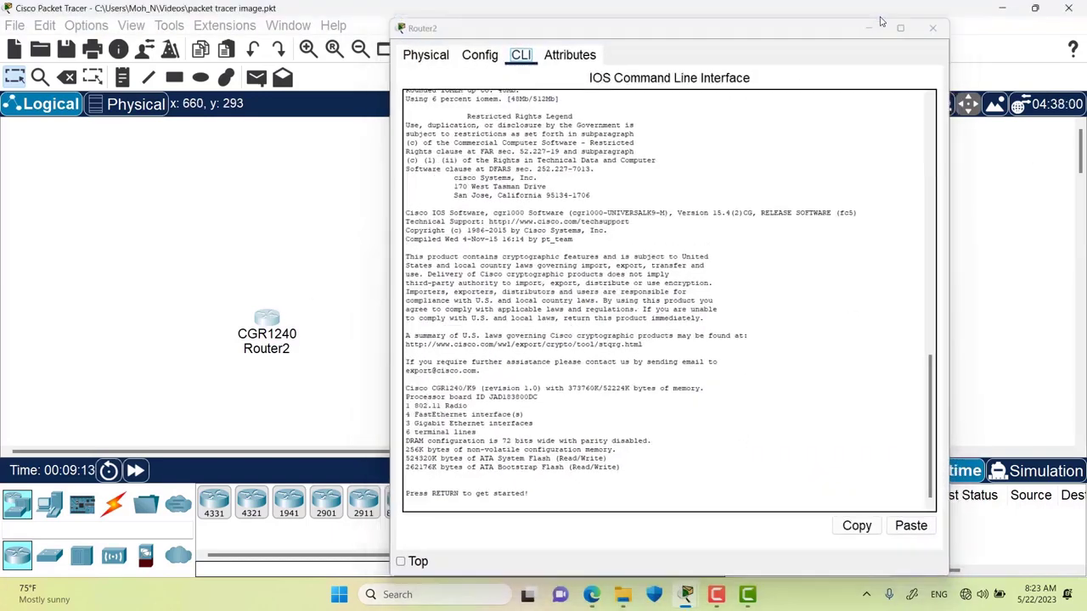
left_click(878, 15)
left_click(453, 265)
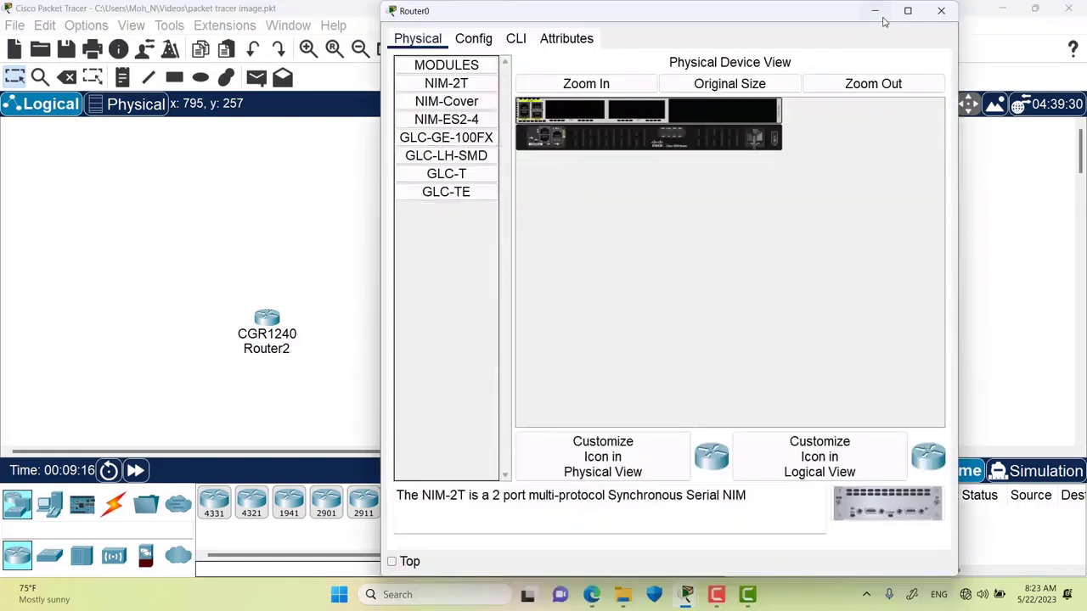
left_click(877, 12)
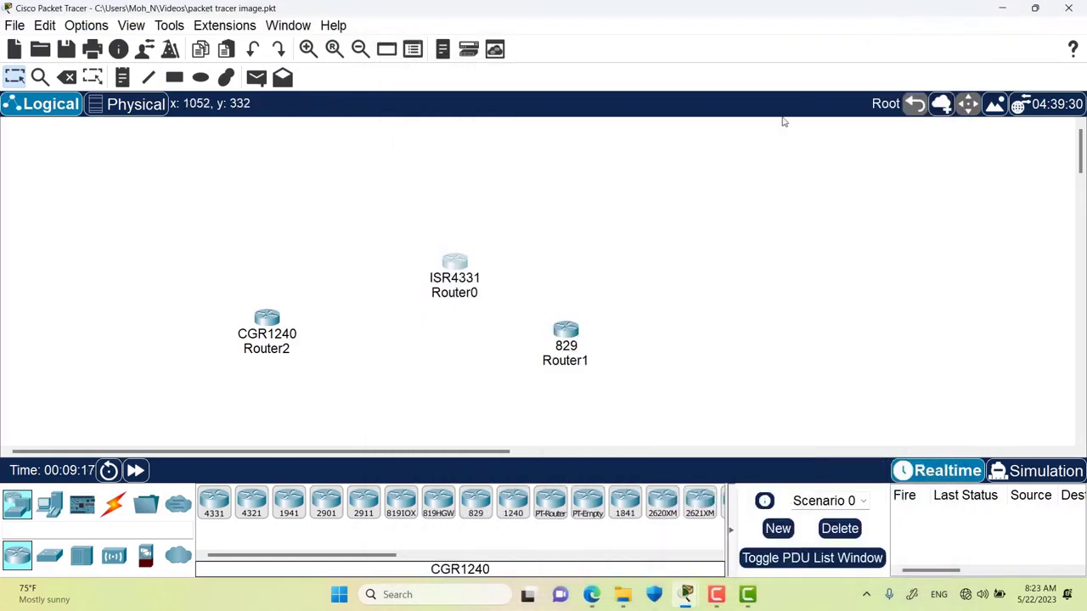
left_click(566, 330)
left_click(876, 11)
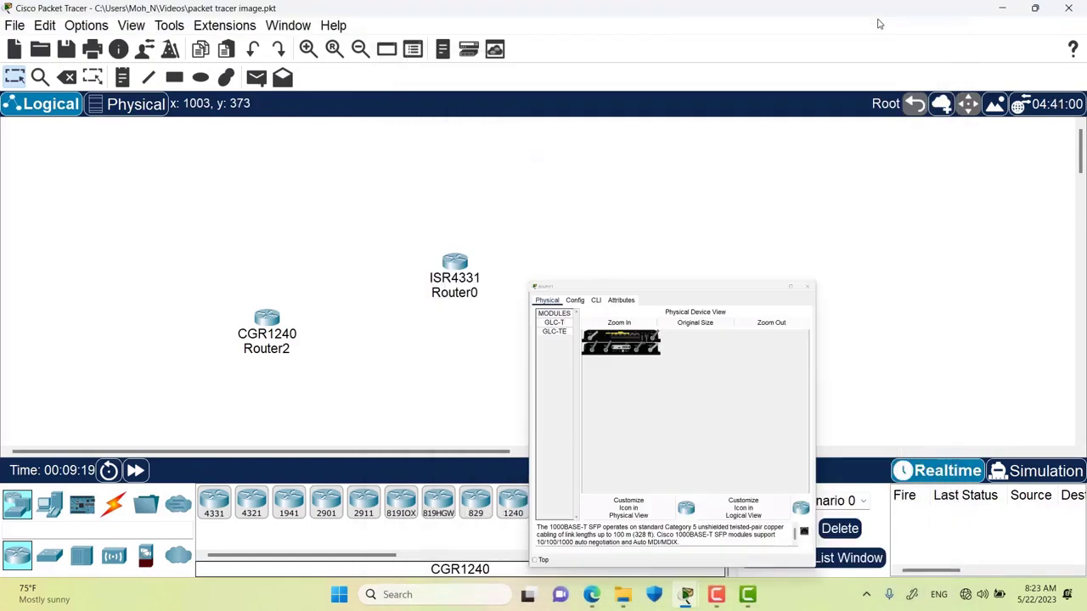
left_click(86, 25)
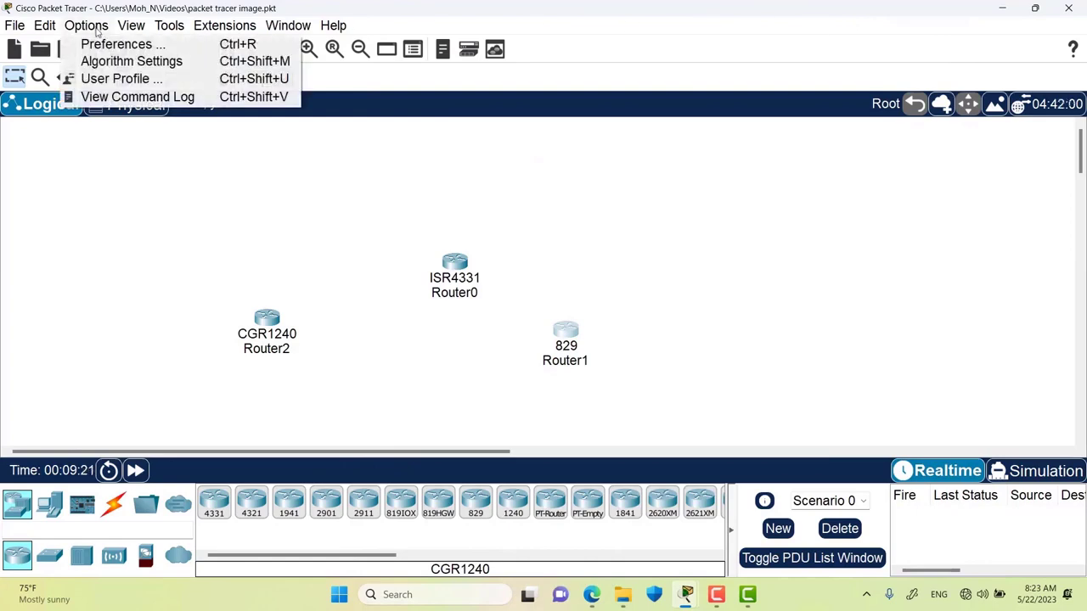
- Tick Show Device Dialog Taskbar in the Miscellaneous preferences
left_click(109, 42)
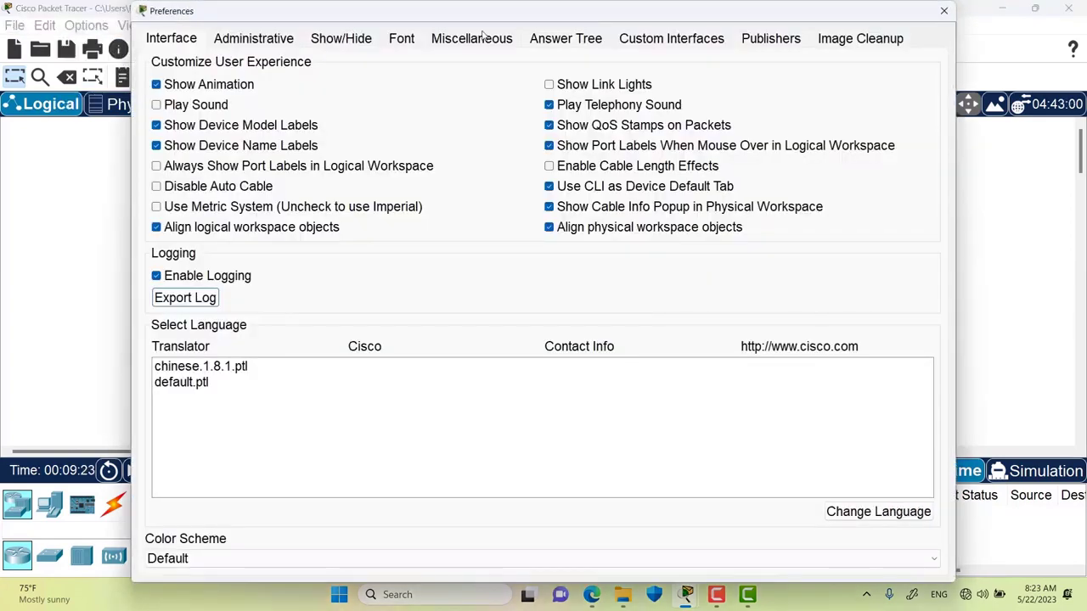
left_click(484, 35)
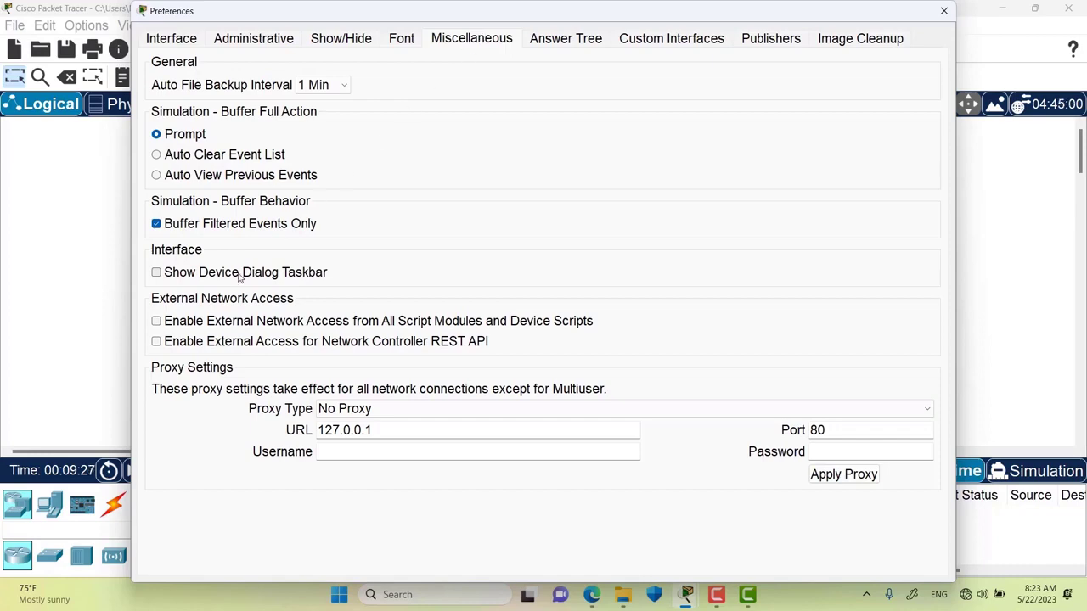
left_click_drag(285, 17, 553, 18)
left_click(522, 274)
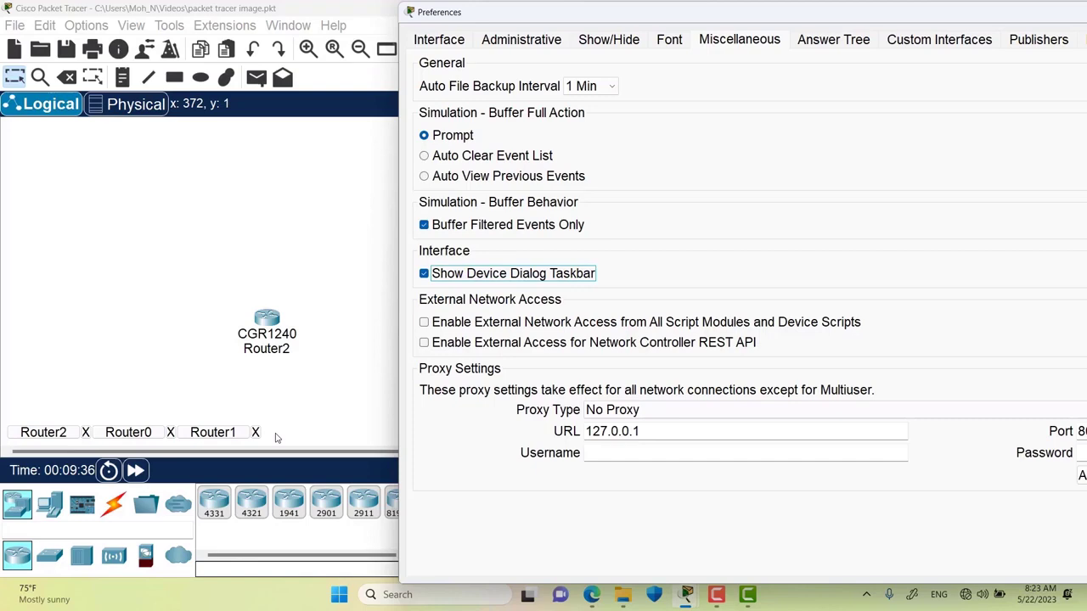
left_click_drag(734, 23, 522, 20)
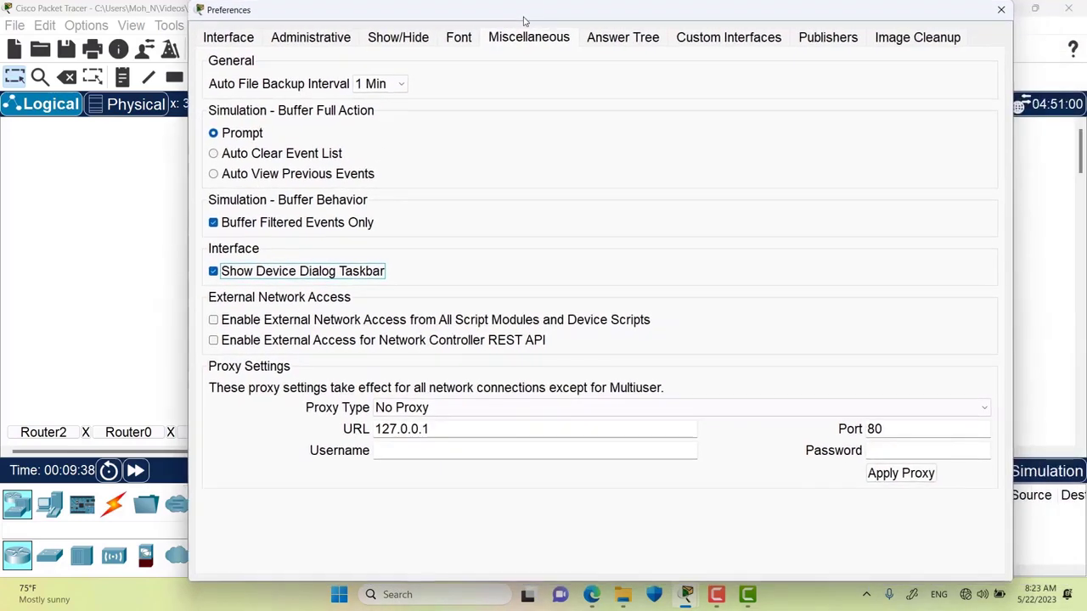
left_click(989, 16)
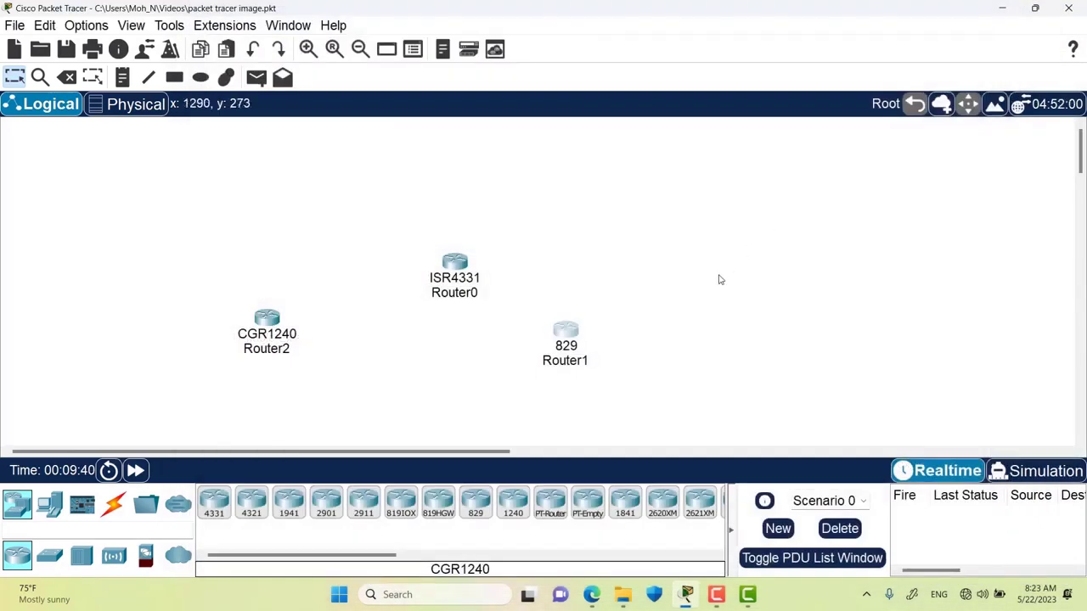
- Open and hide the device windows of Router1, Router0 and Router2
left_click(567, 331)
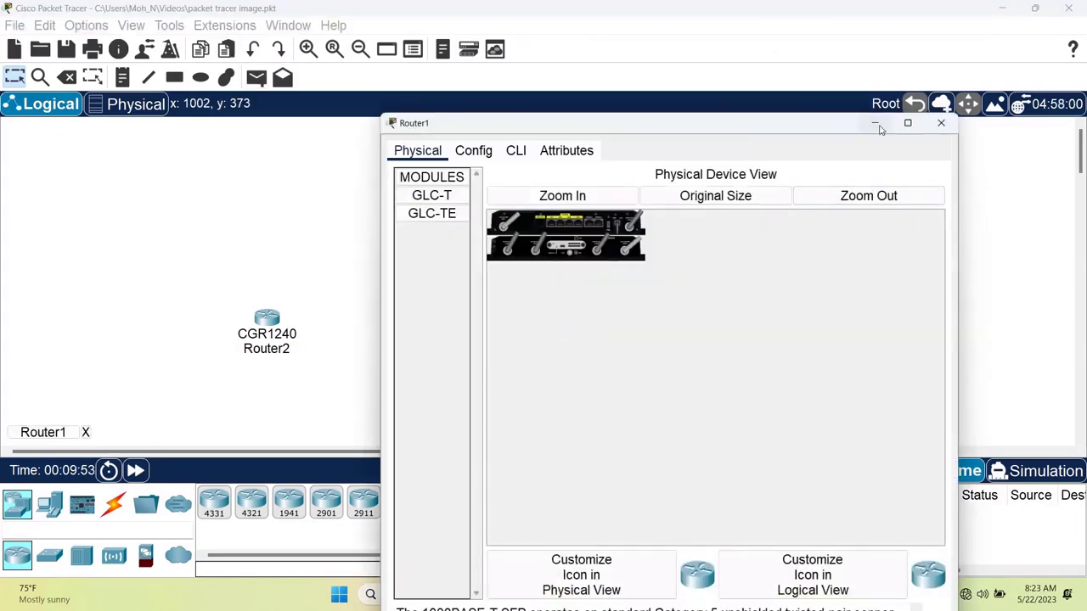
left_click(878, 127)
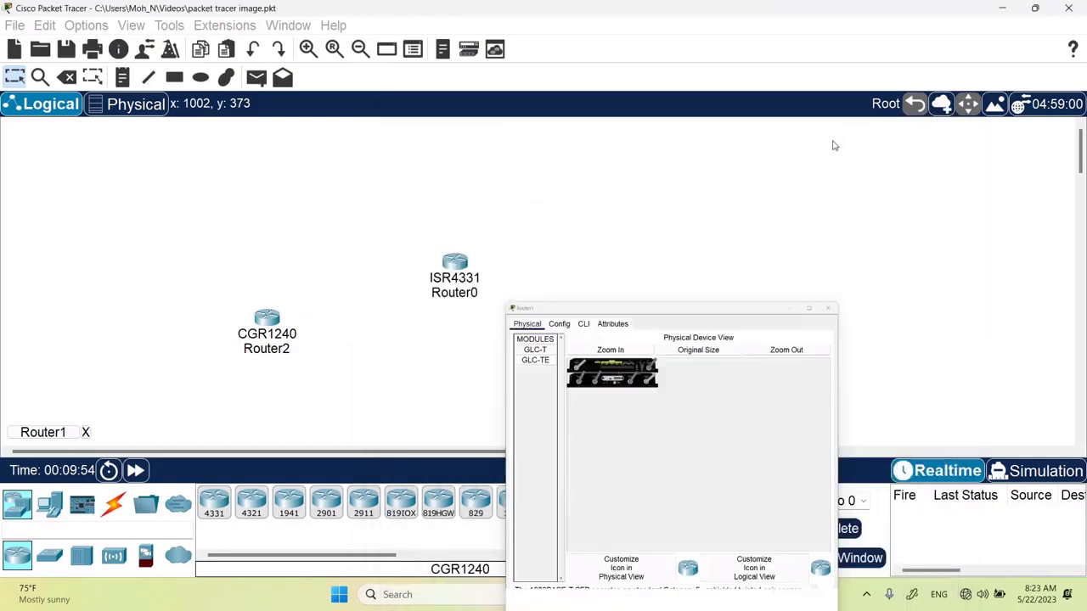
left_click(451, 270)
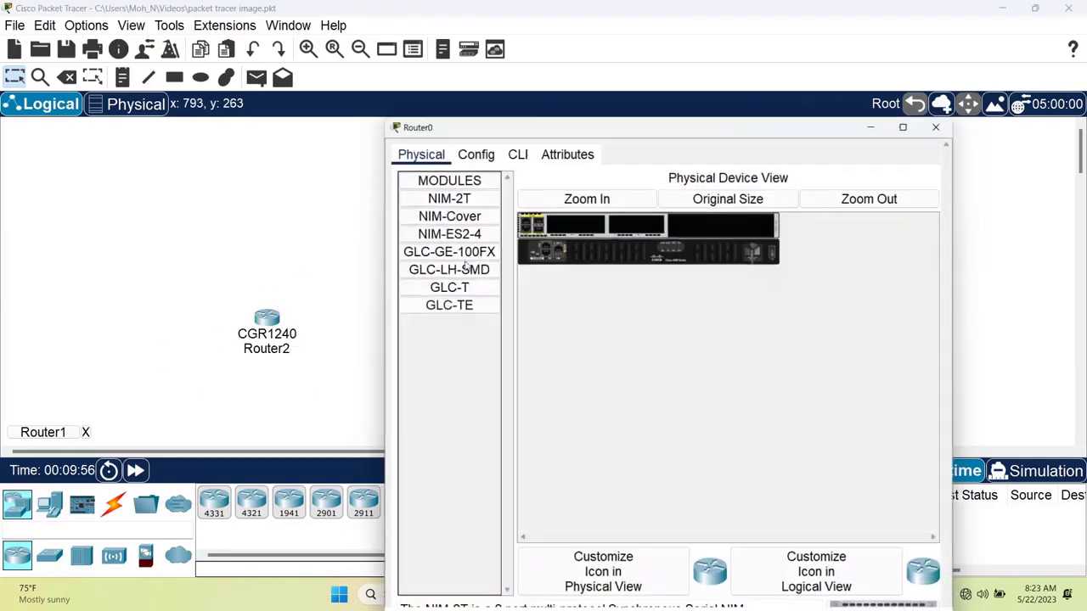
left_click(878, 125)
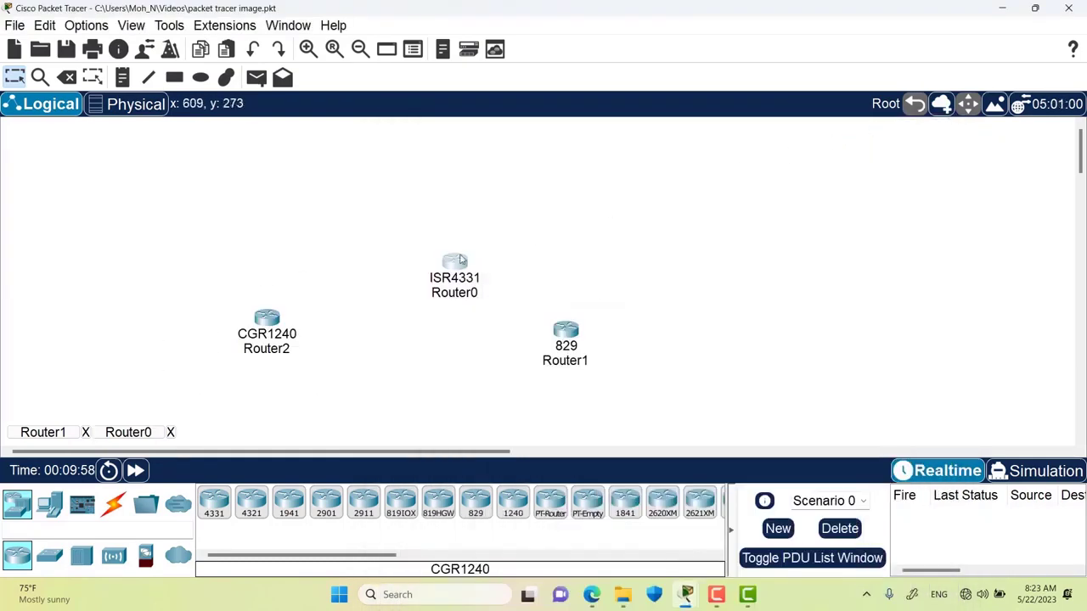
left_click(267, 317)
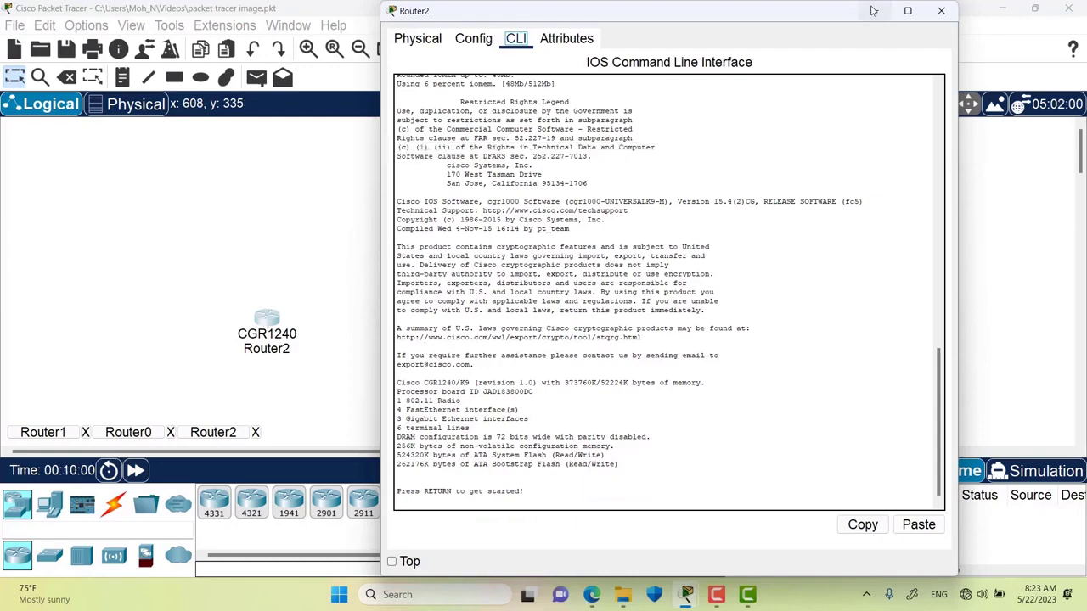
left_click(875, 10)
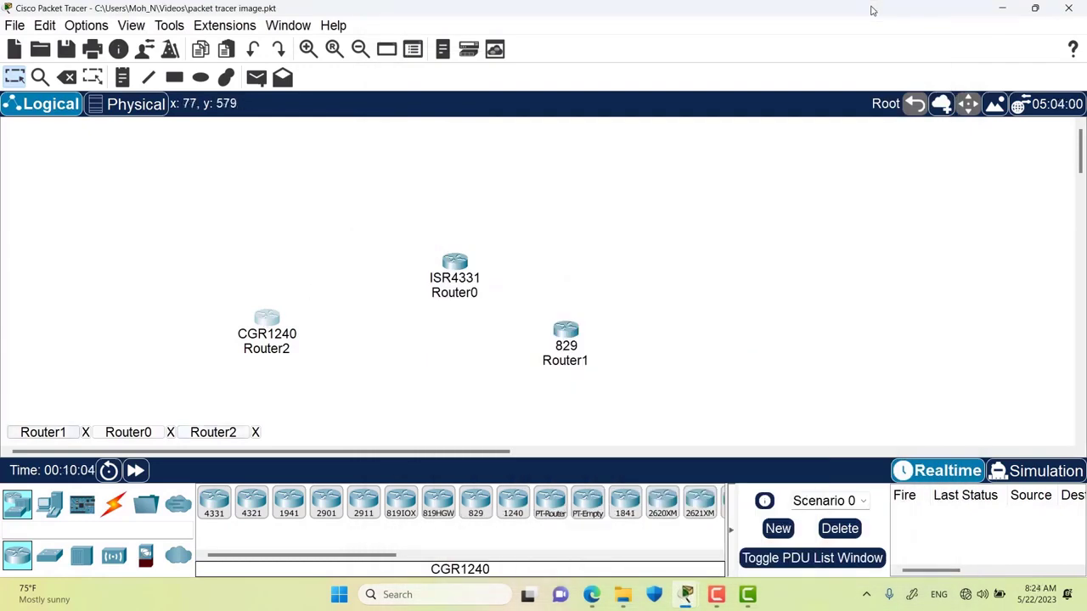
- Switch between the router windows from the device dialog taskbar, finally hiding Router2's
left_click(51, 434)
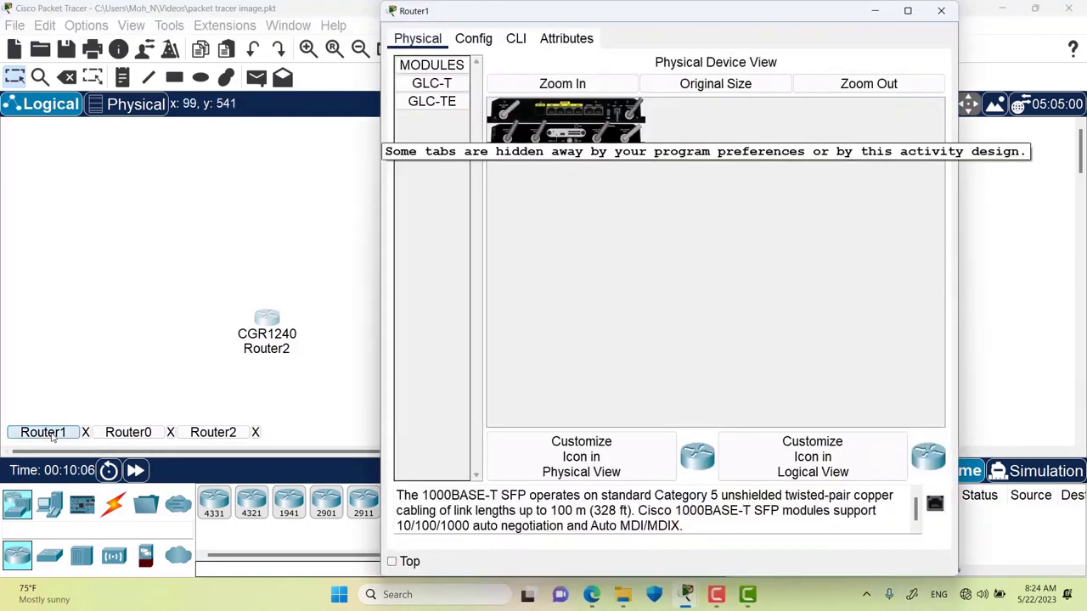
left_click(128, 434)
left_click(213, 434)
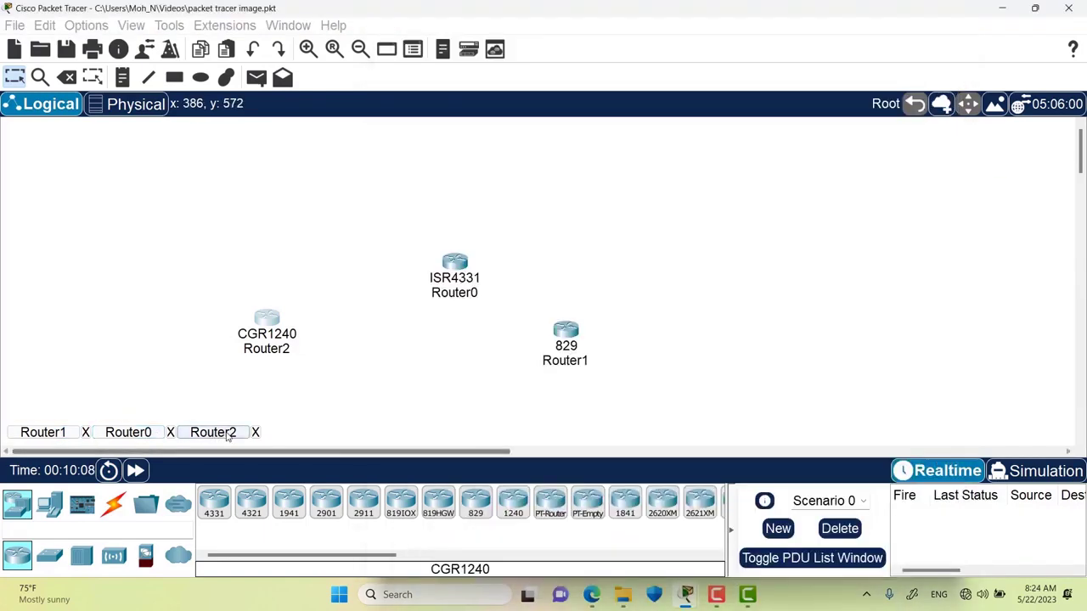
mouse_move(690, 601)
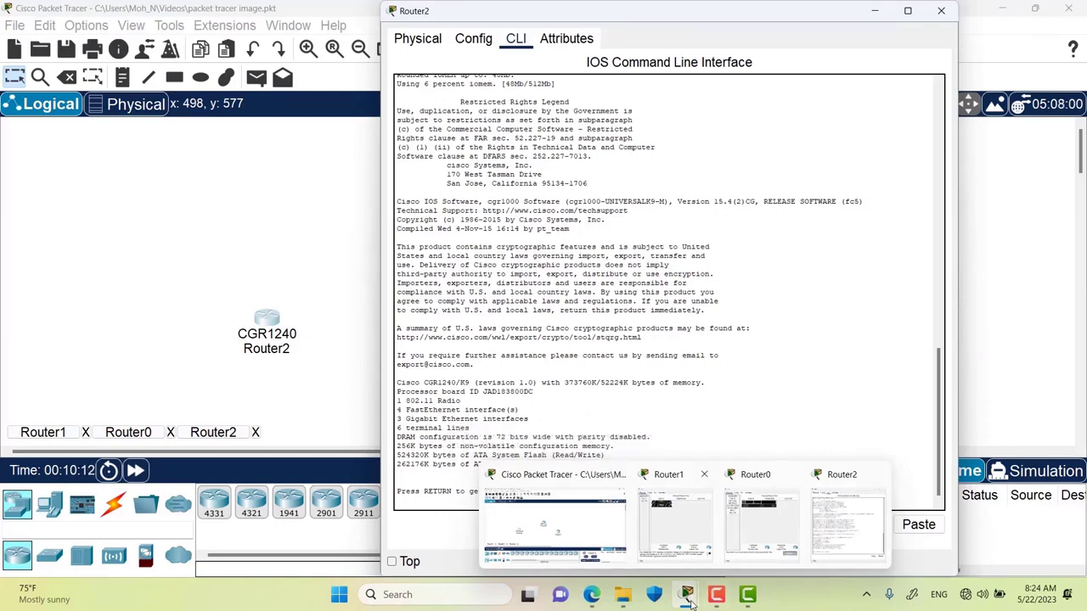
left_click(43, 433)
left_click(123, 433)
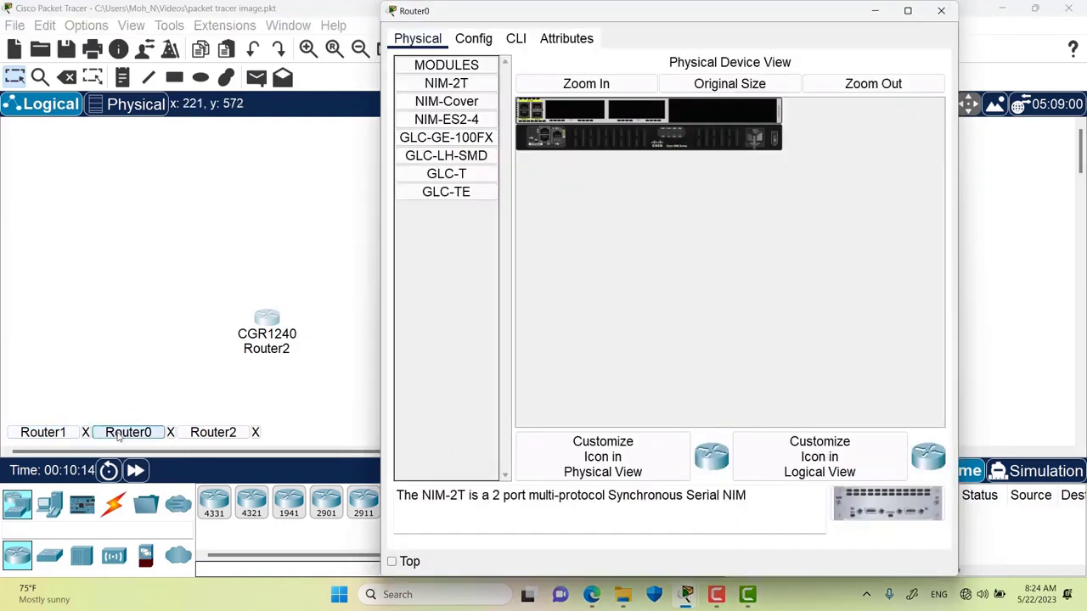
left_click(212, 433)
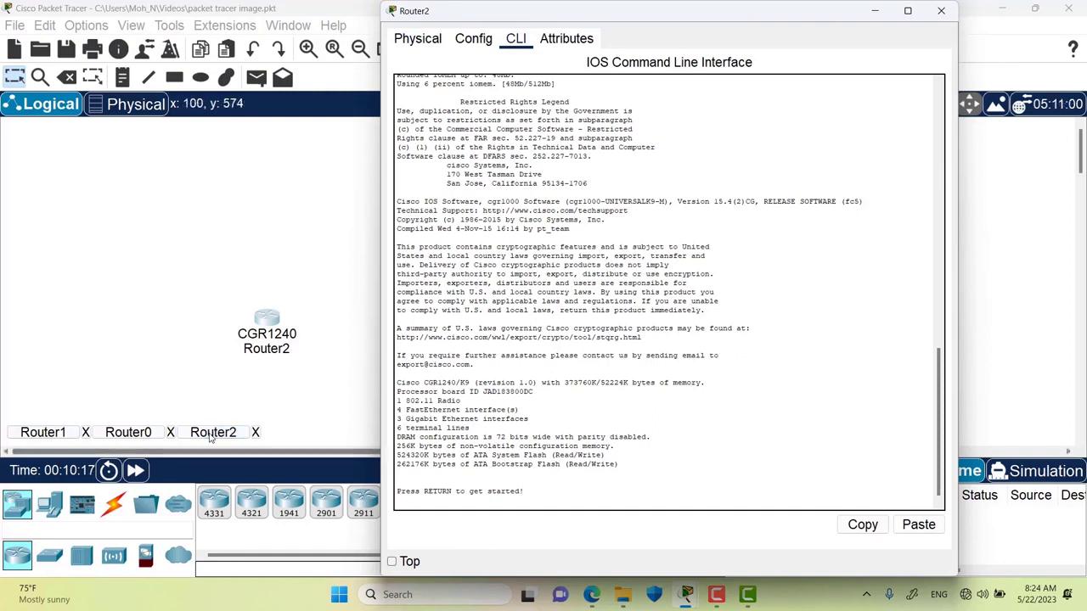
left_click(875, 12)
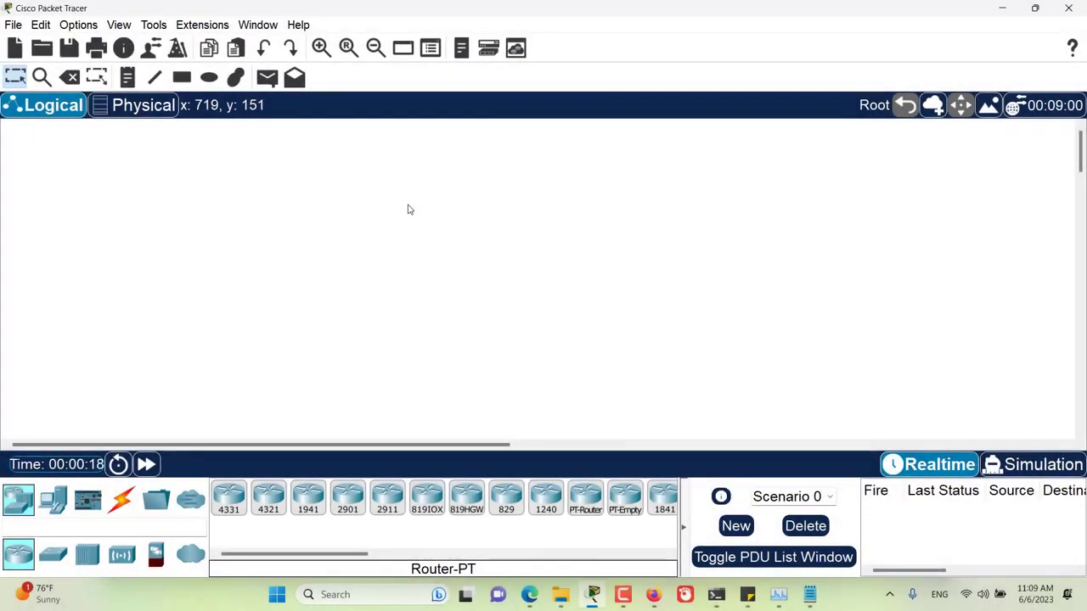
- Assign ActivitySequencer:instructions.html as the Switch's custom interface in Custom Interfaces preferences
left_click(88, 26)
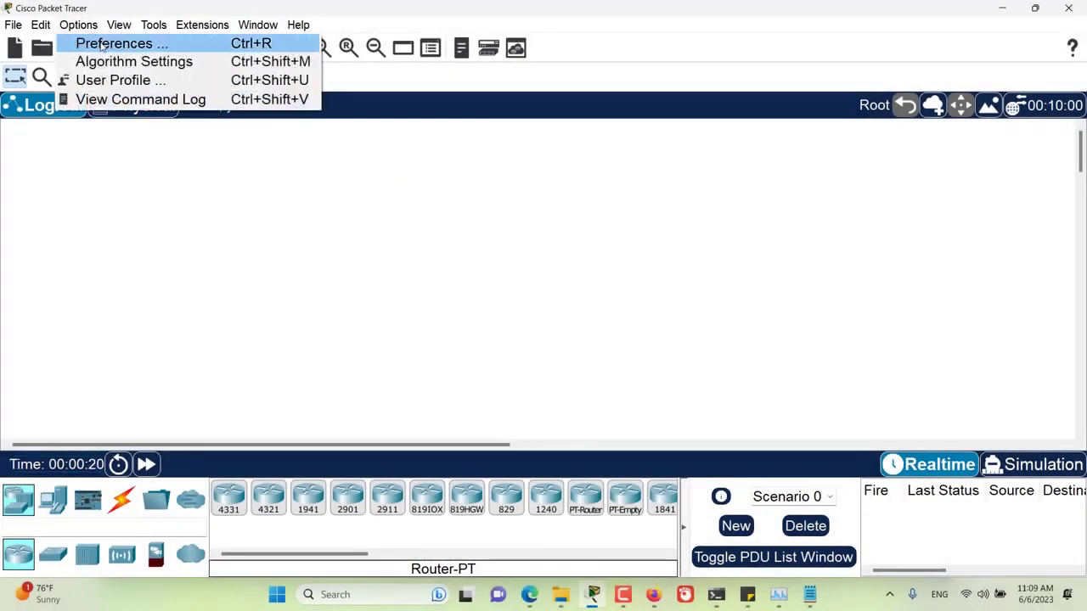
left_click(102, 44)
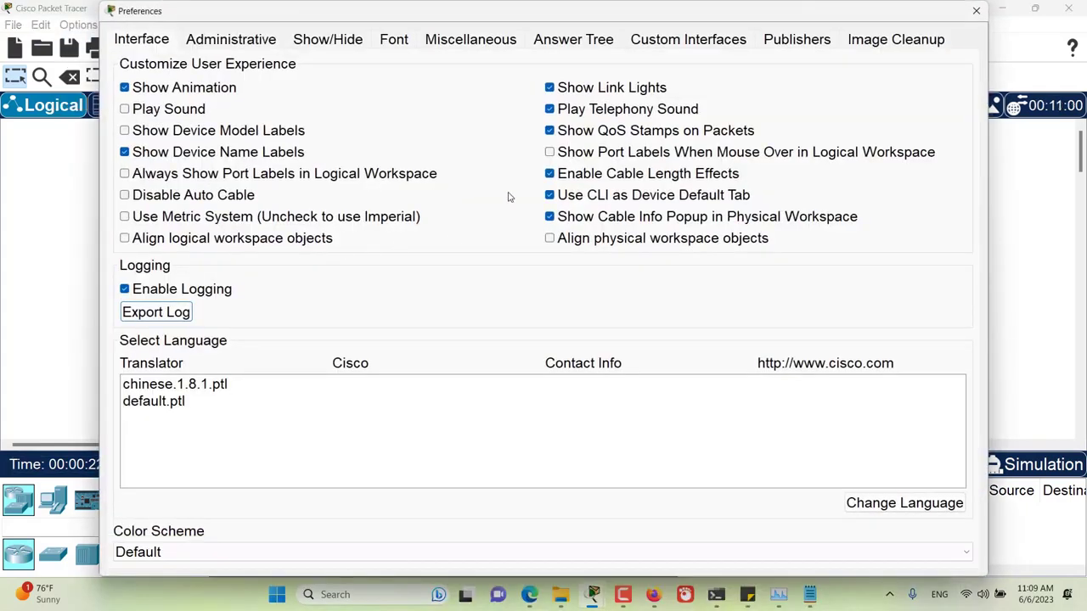
left_click(667, 43)
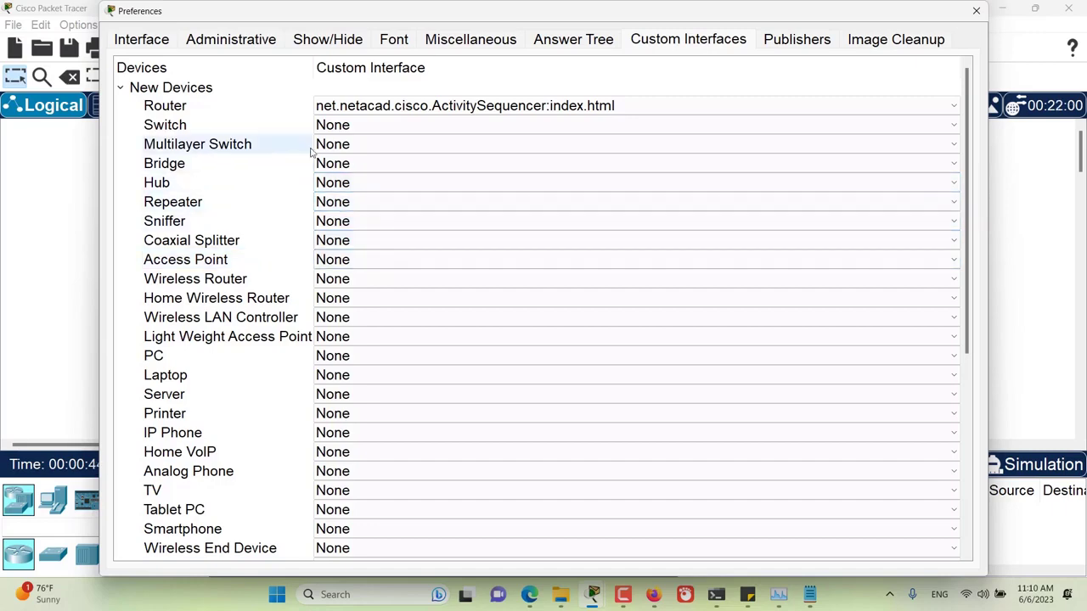
left_click(339, 125)
left_click(340, 125)
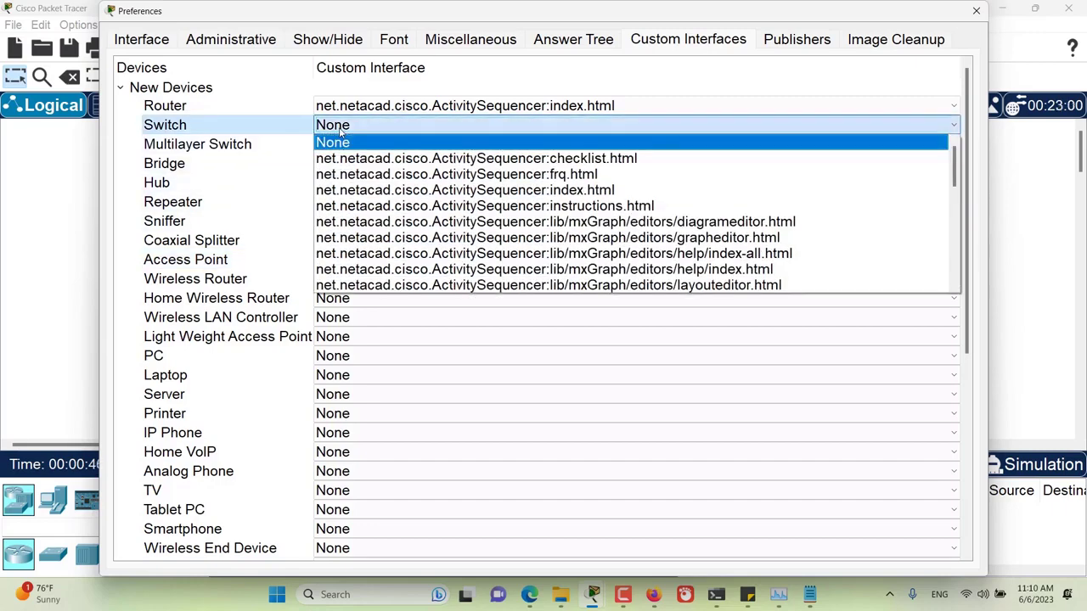
left_click(576, 206)
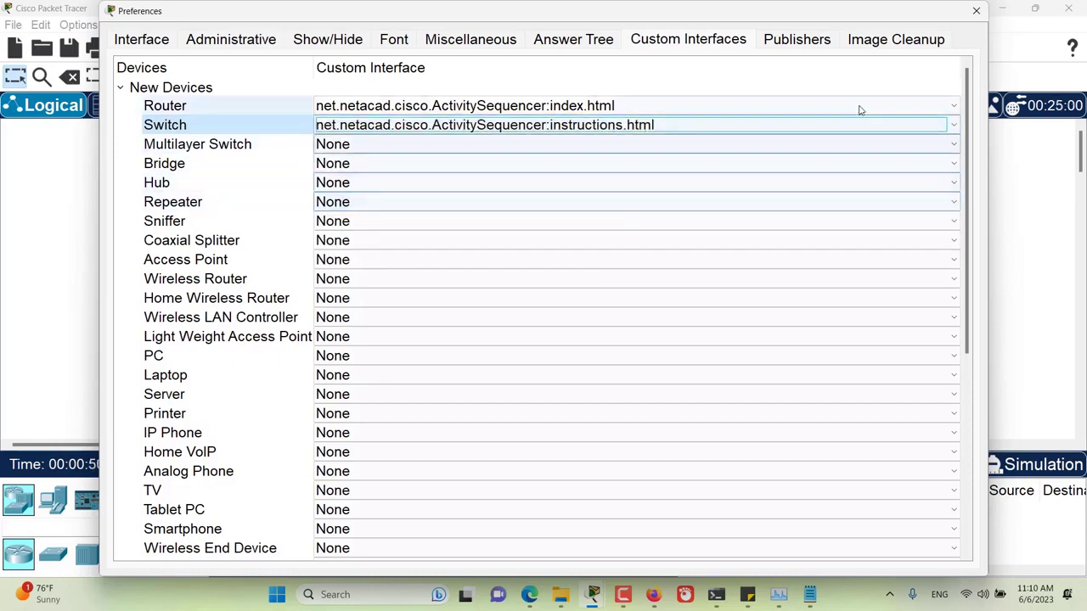
left_click(977, 10)
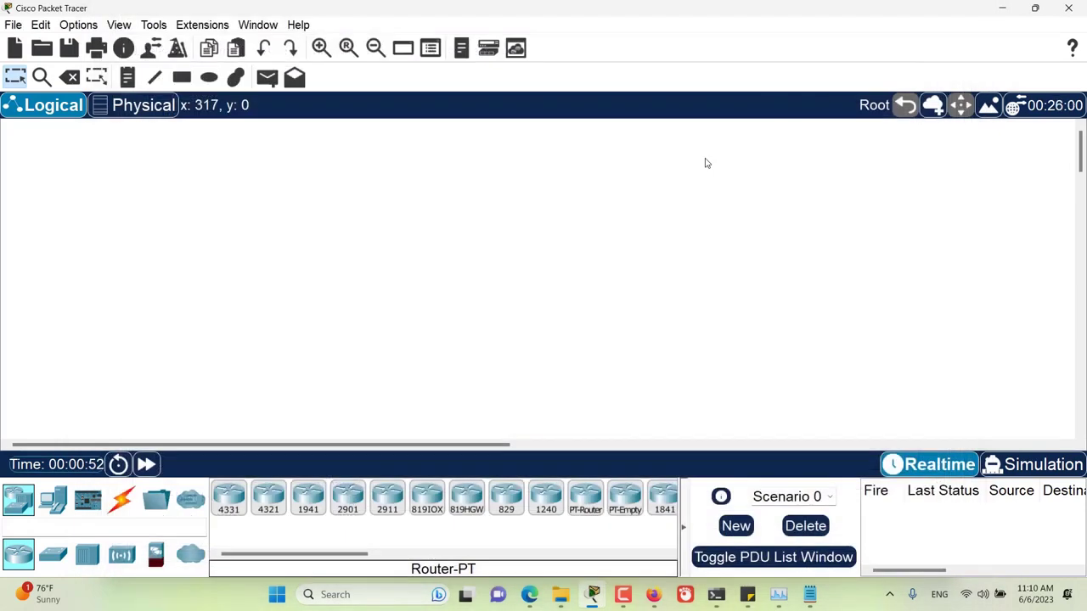
- Place Switch0 on the Logical canvas and view its instructions.html page before closing it
left_click_drag(53, 553, 414, 242)
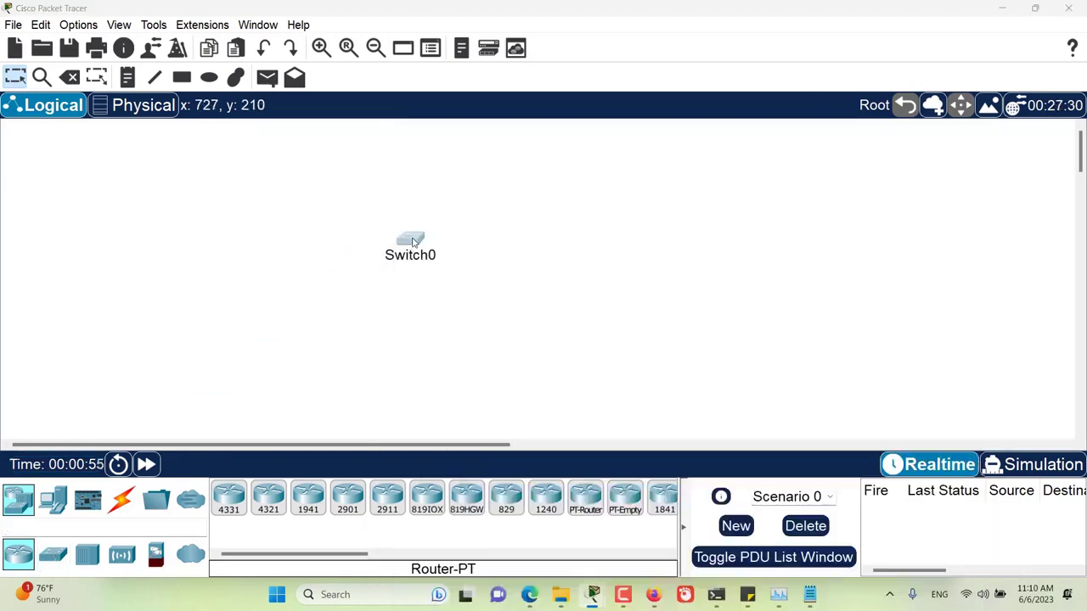
left_click(413, 242)
left_click_drag(711, 29, 569, 29)
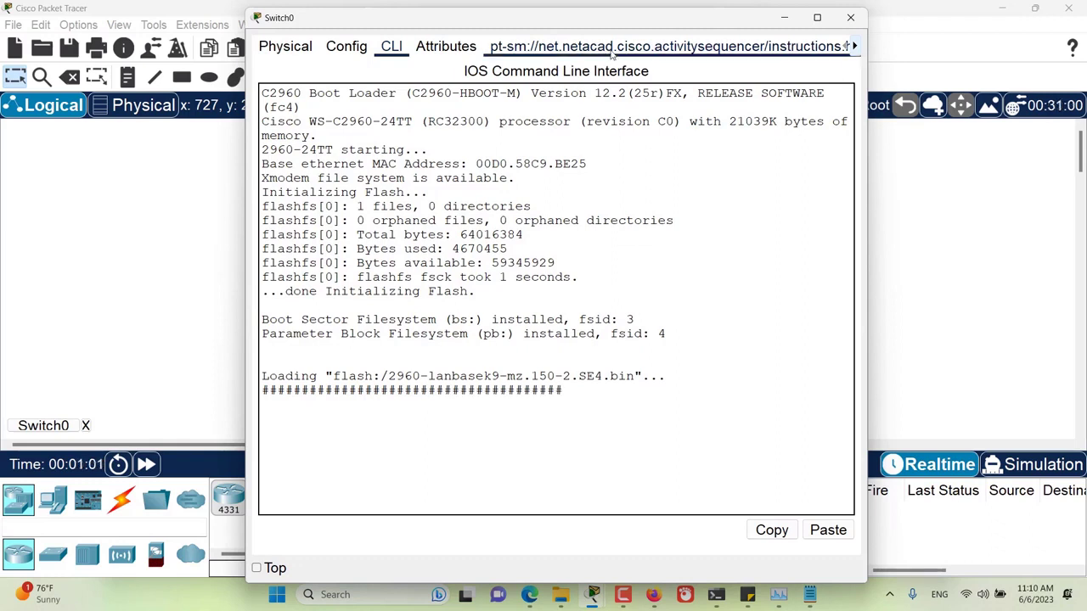
left_click(612, 51)
left_click_drag(576, 24, 562, 69)
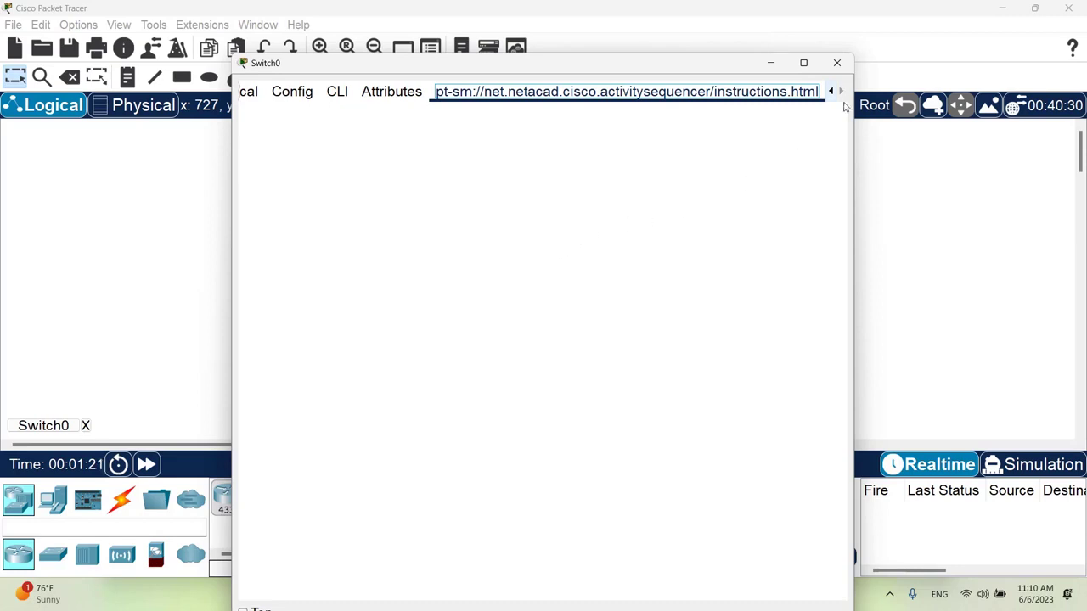
left_click(837, 63)
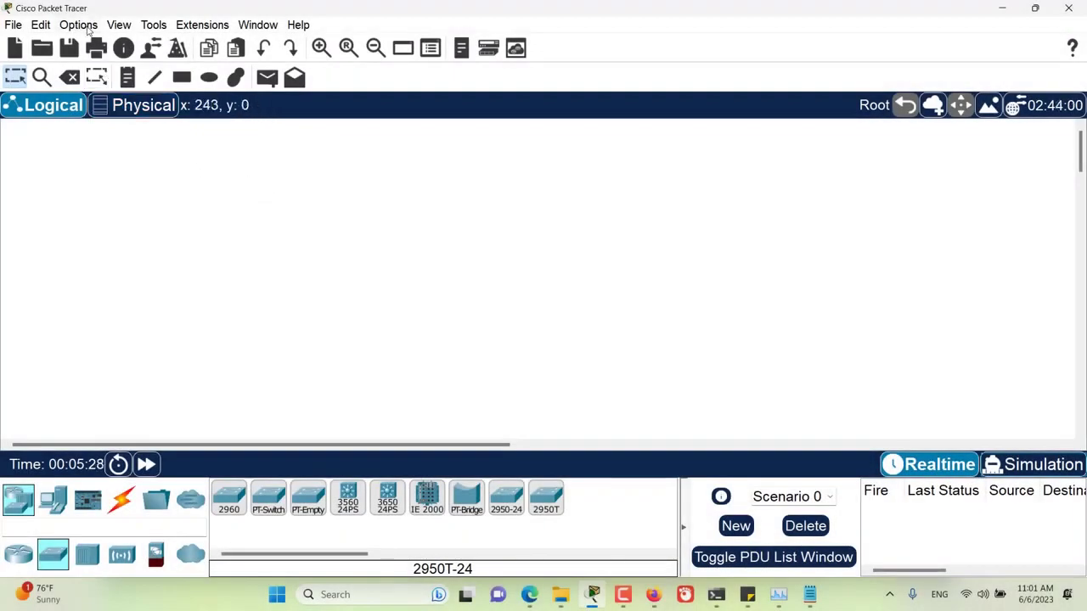
- Enter and confirm an admin password in Administrative preferences, then enable password protection
left_click(84, 28)
left_click(98, 43)
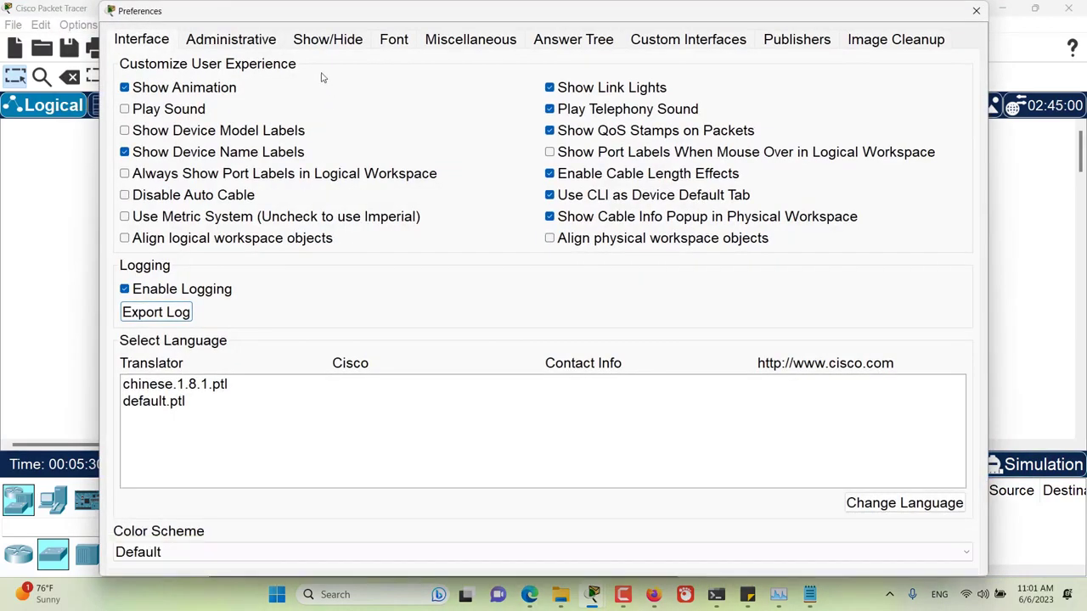
left_click(246, 40)
left_click_drag(266, 26, 271, 26)
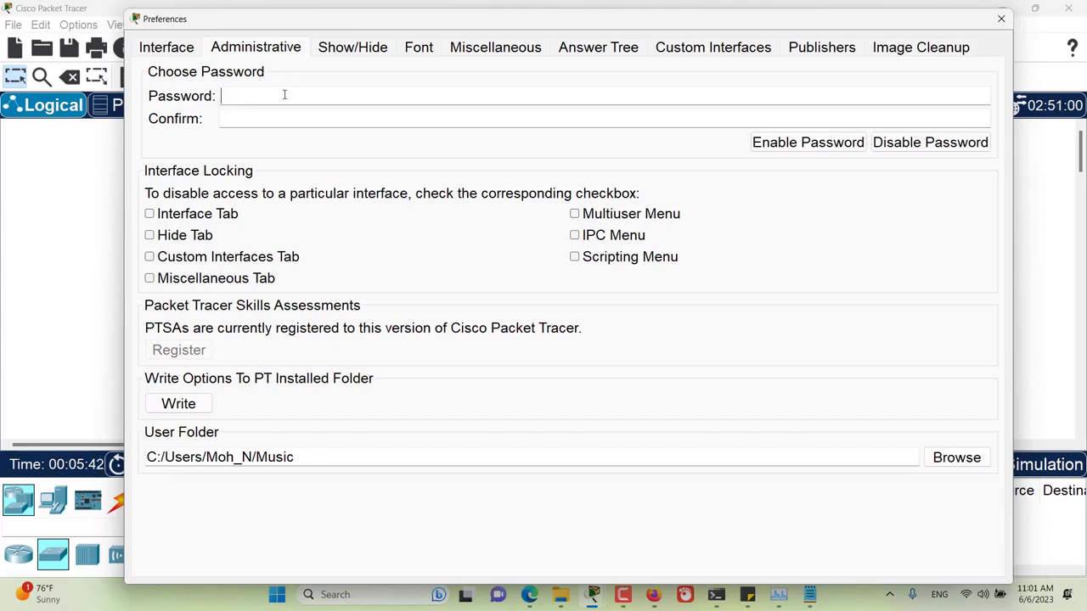
type("cis")
left_click(274, 119)
type("cis")
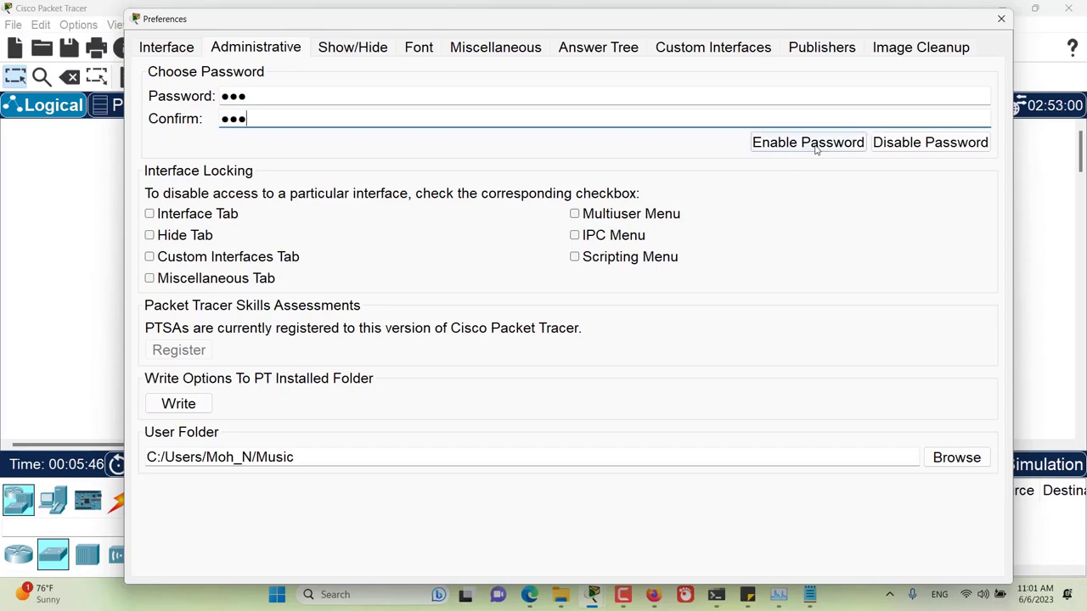
left_click(815, 143)
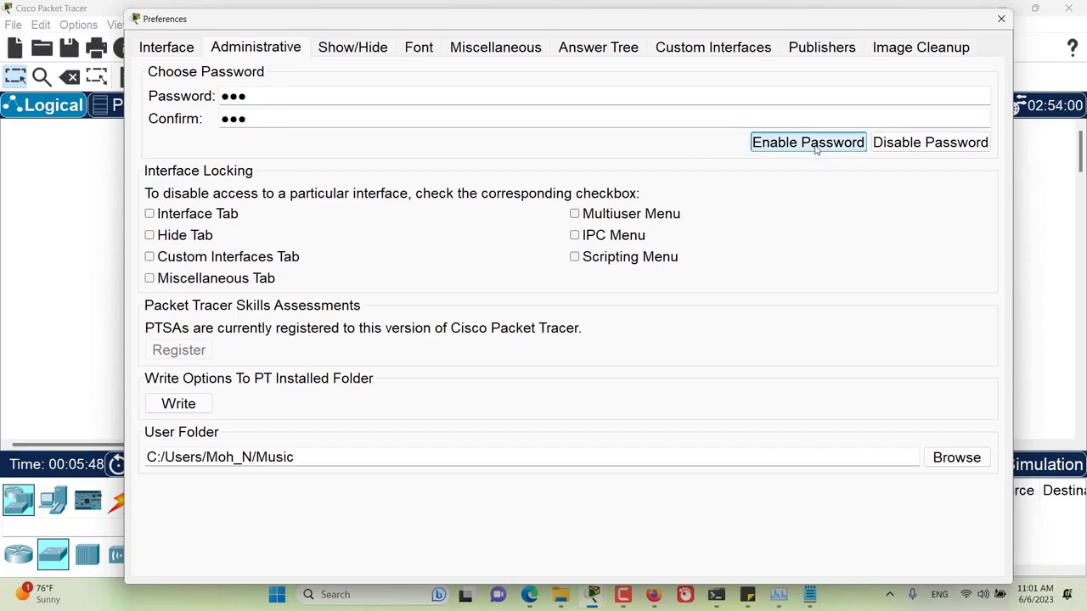
left_click(1001, 18)
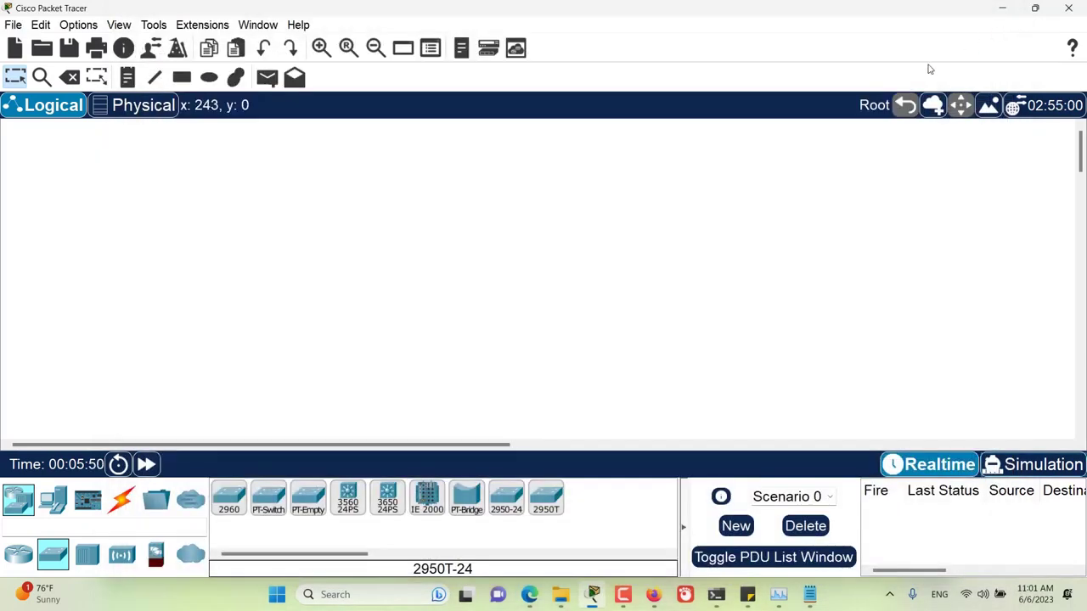
- Unlock the Administrative preferences tab with the admin password, then disable the password protection
left_click(85, 29)
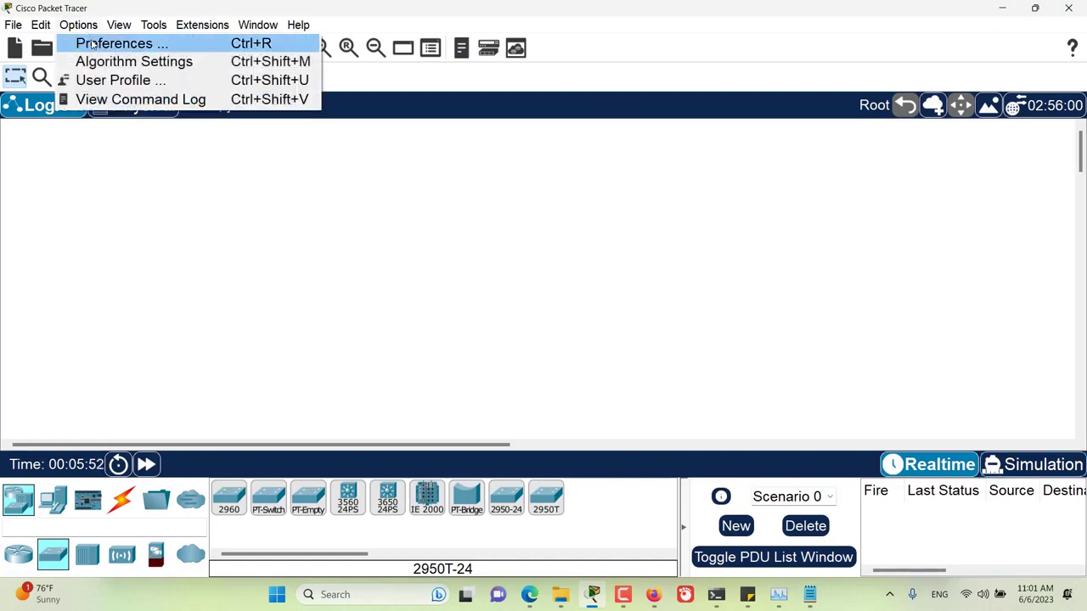
left_click(92, 43)
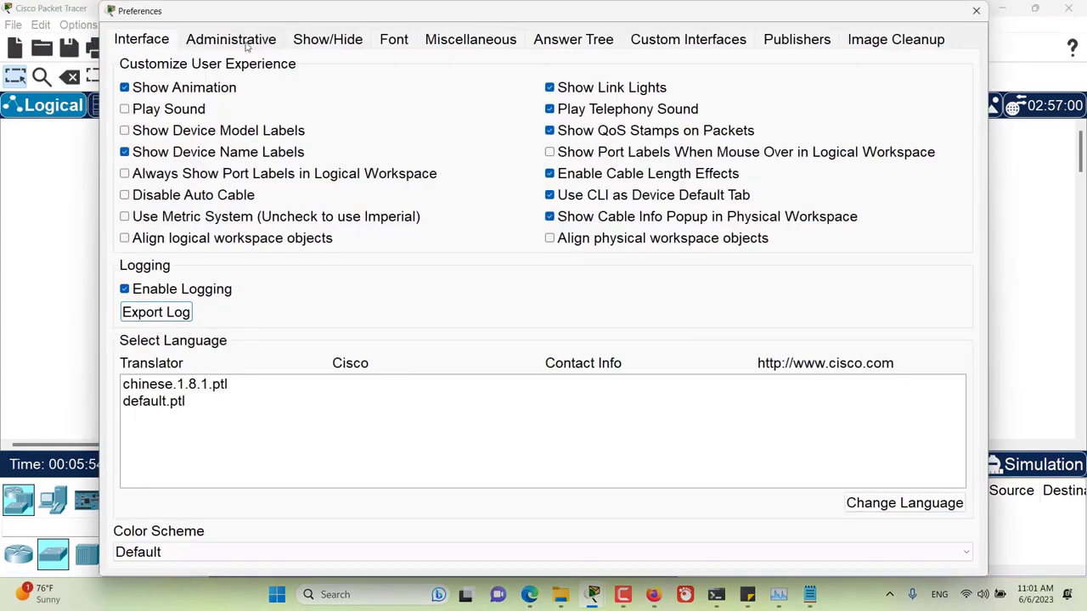
left_click(244, 43)
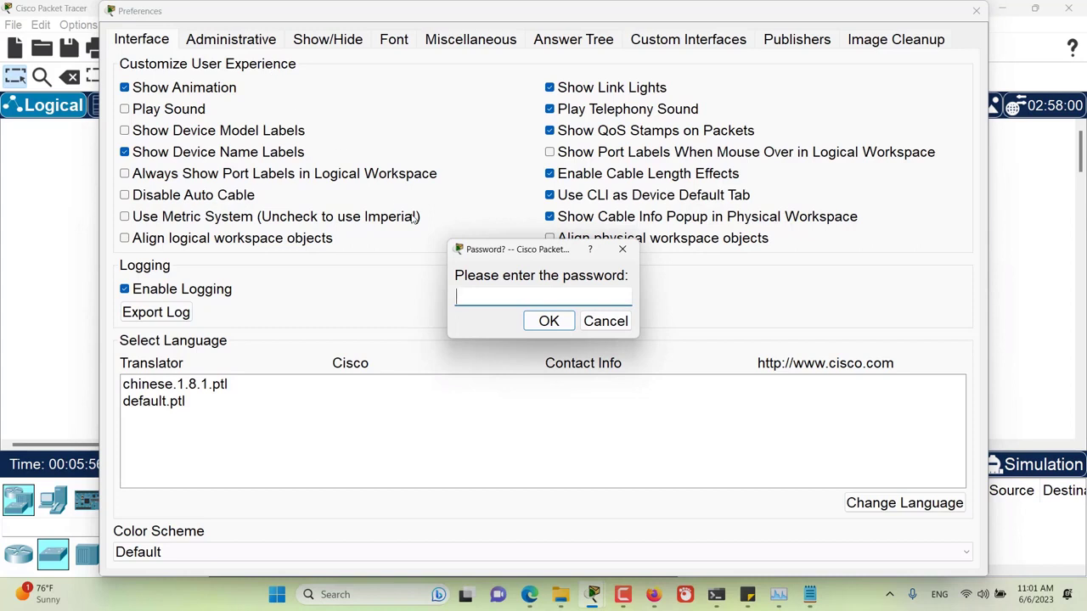
left_click_drag(513, 248, 515, 230)
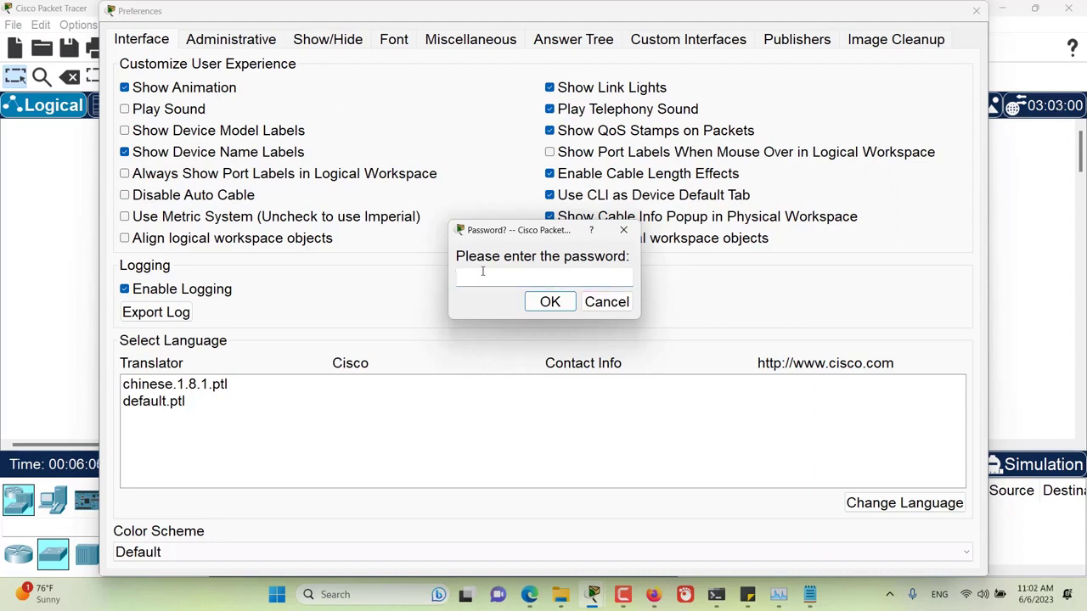
type("c")
left_click(550, 302)
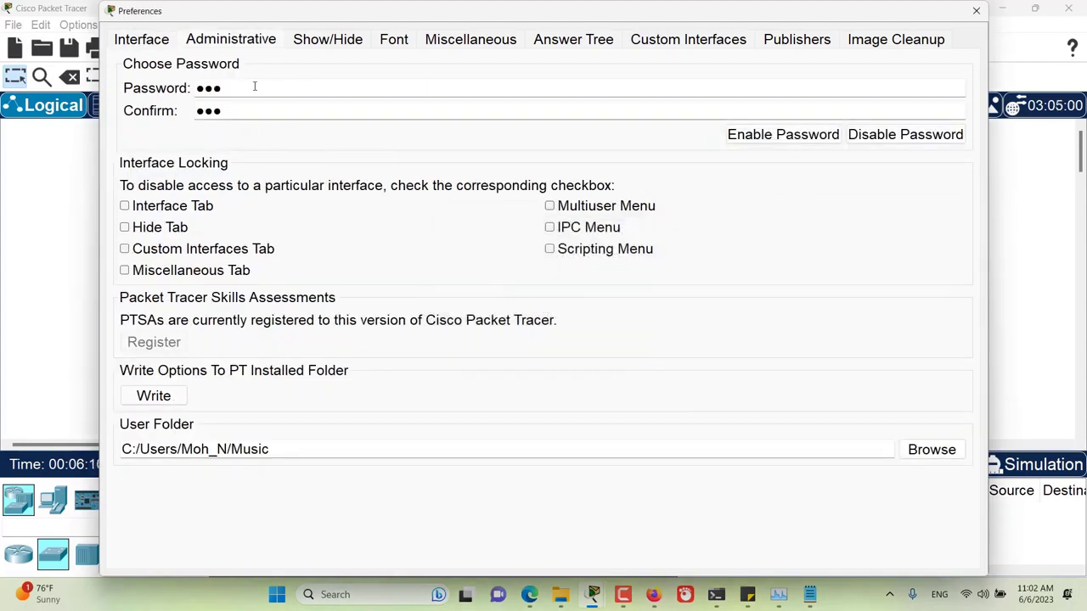
left_click(902, 144)
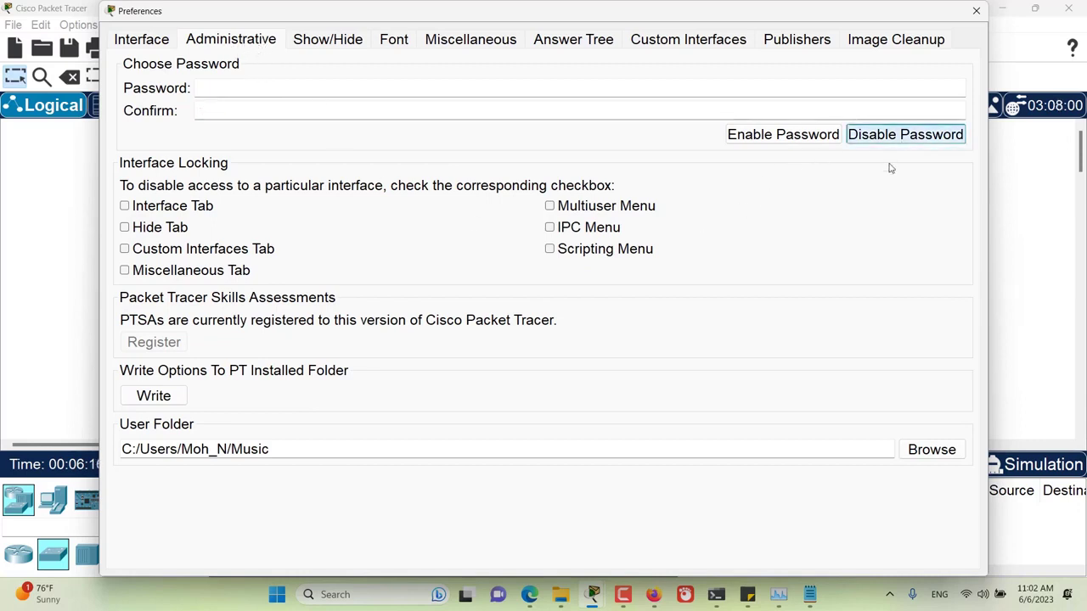